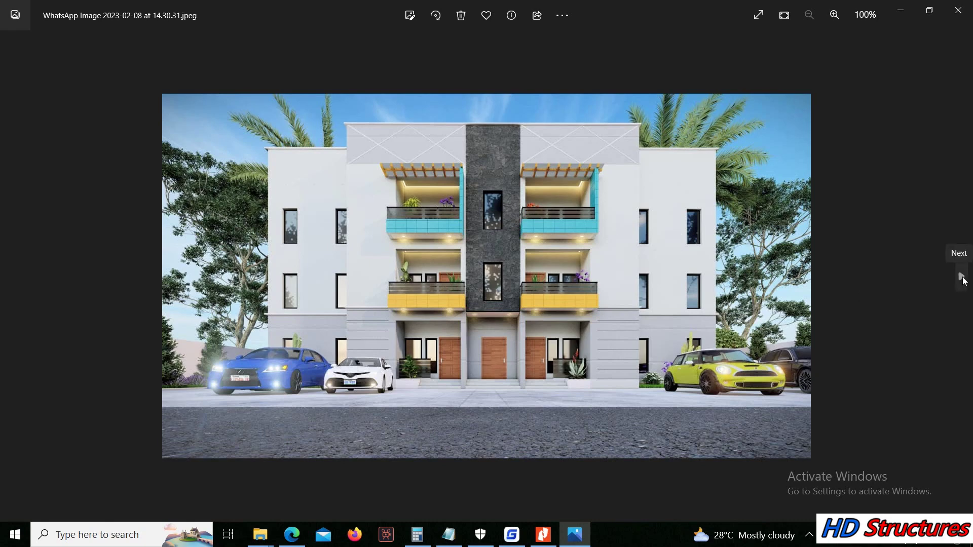
Step: View the exterior renderings of the block of flats from different angles
{"action": "left_click", "coordinate": [961, 277]}
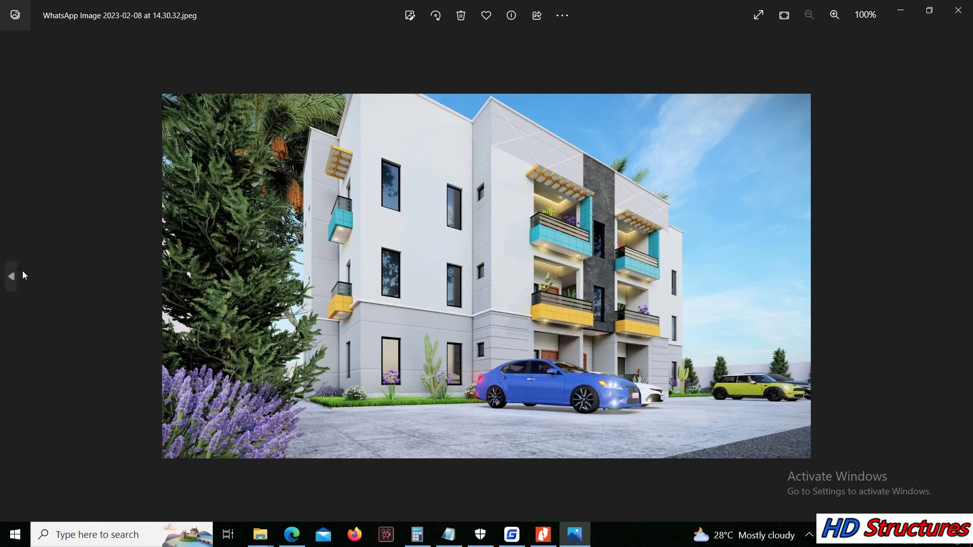
{"action": "left_click", "coordinate": [22, 272]}
{"action": "left_click", "coordinate": [23, 272]}
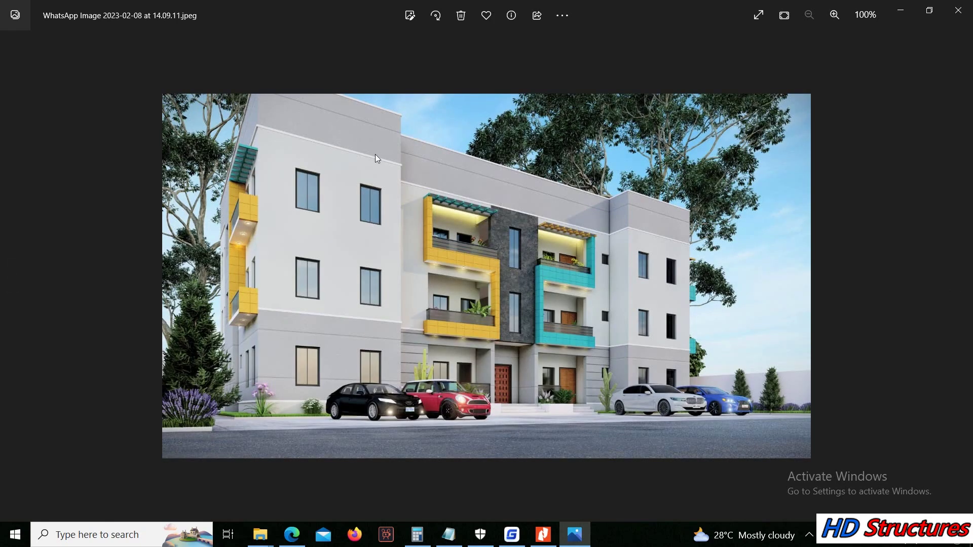
Step: Open the Ground Floor drawing from the Three bedroom block of flats folder and look over its plan
{"action": "key", "text": "alt+Tab"}
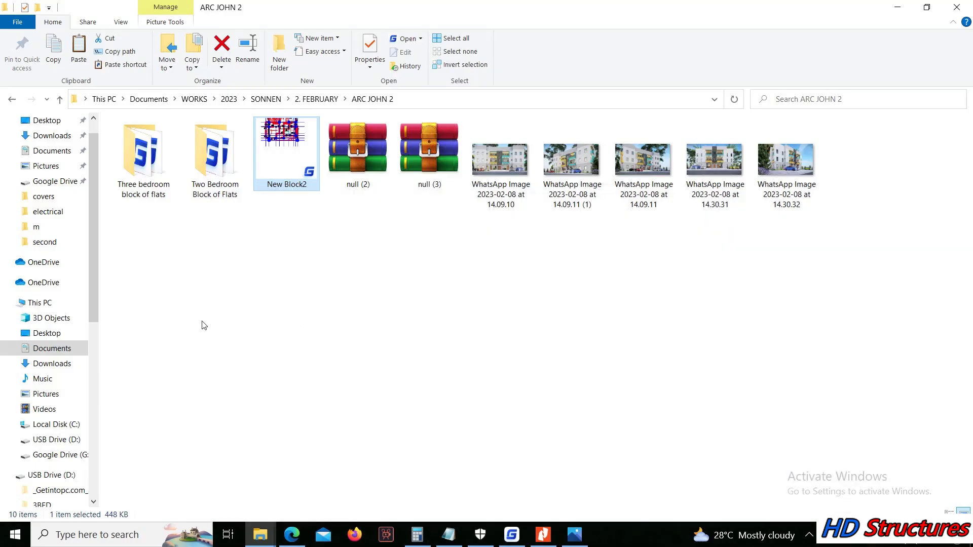
{"action": "double_click", "coordinate": [147, 181]}
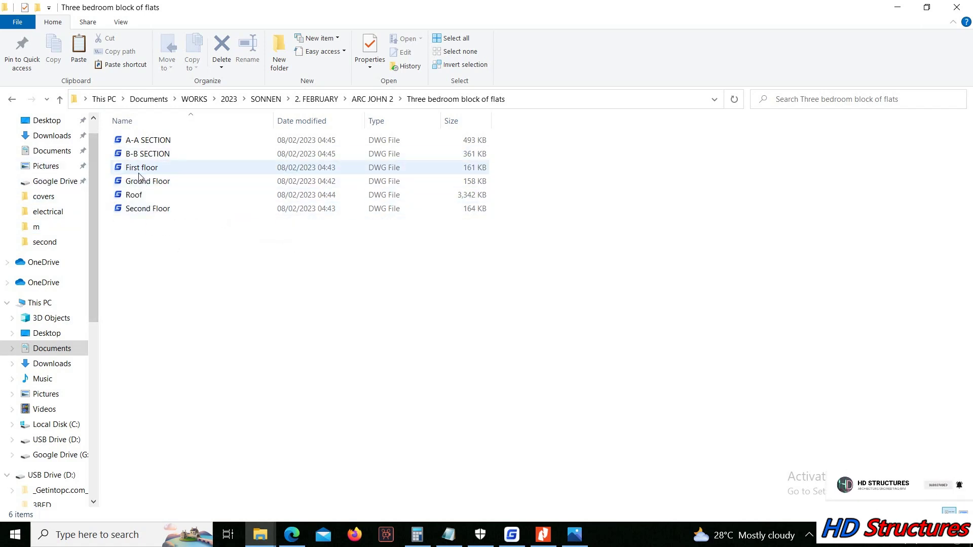
{"action": "double_click", "coordinate": [157, 185]}
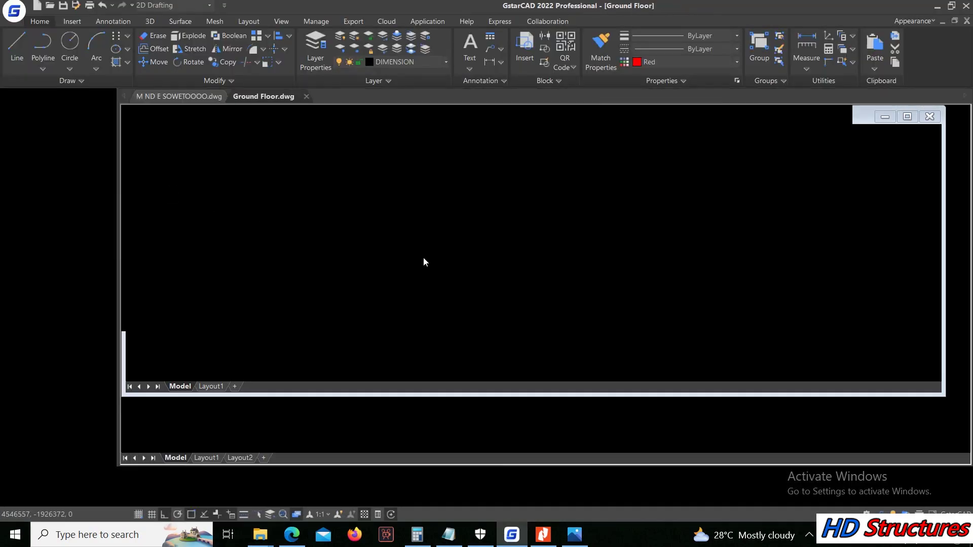
{"action": "scroll", "coordinate": [419, 230], "scroll_direction": "up", "scroll_amount": 5}
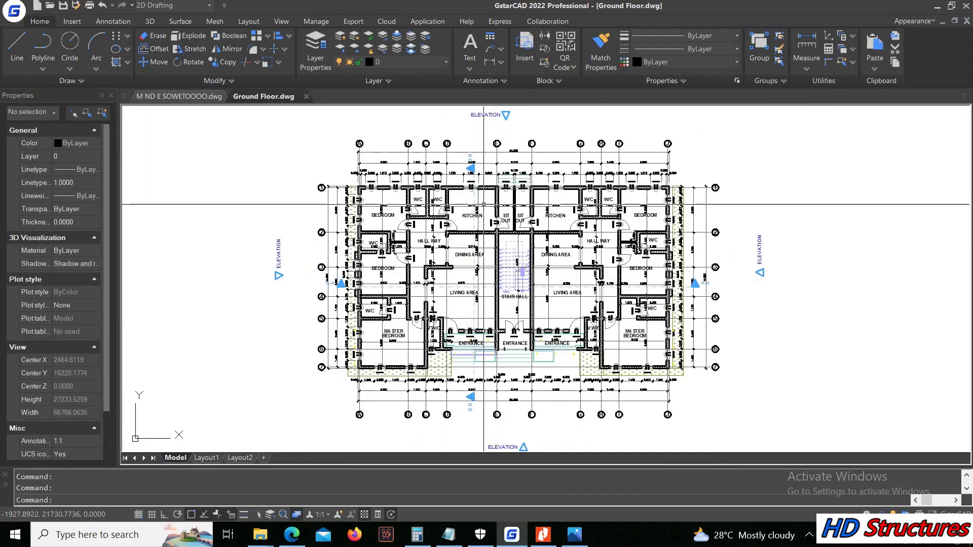
{"action": "scroll", "coordinate": [432, 170], "scroll_direction": "down", "scroll_amount": 4}
{"action": "scroll", "coordinate": [482, 363], "scroll_direction": "up", "scroll_amount": 2}
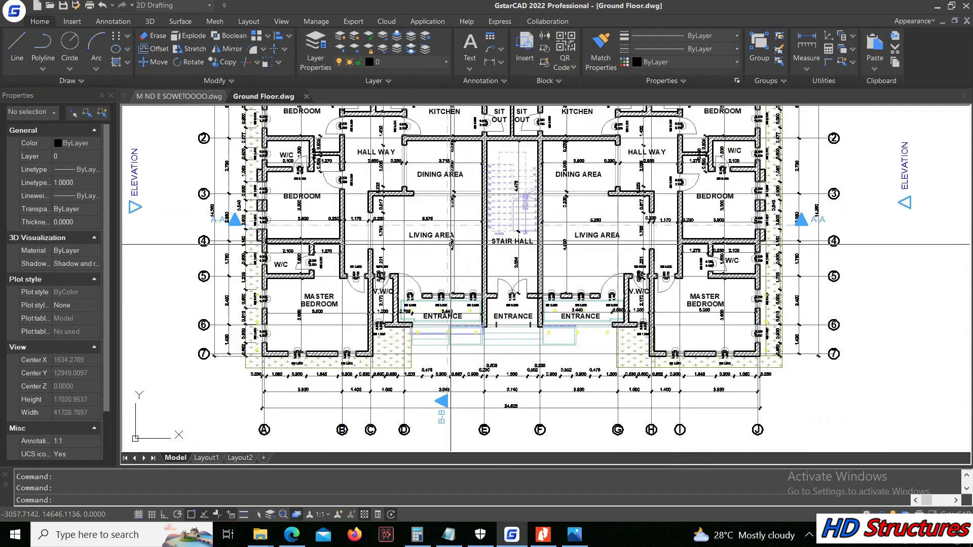
Step: Return to the Three bedroom block of flats folder and open the First floor drawing
{"action": "mouse_move", "coordinate": [263, 540]}
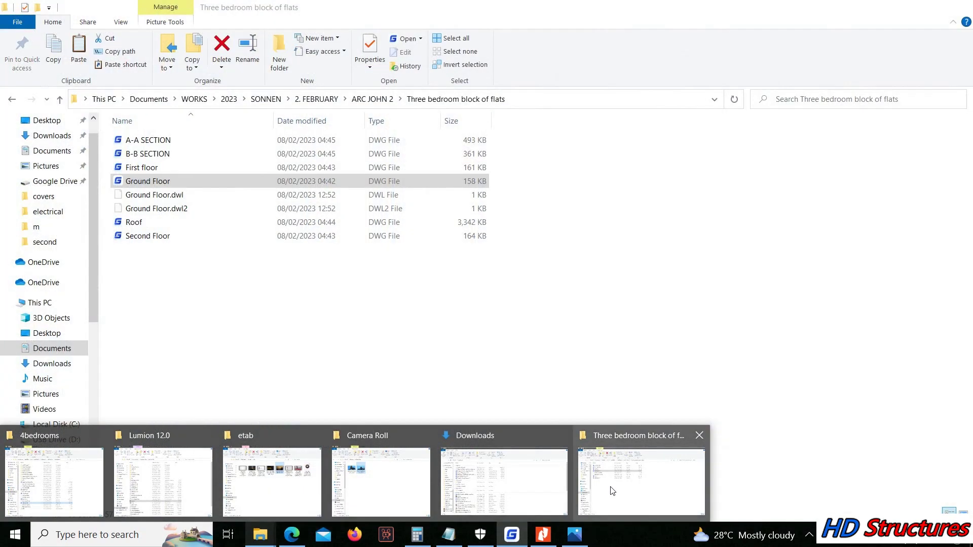
{"action": "left_click", "coordinate": [612, 491]}
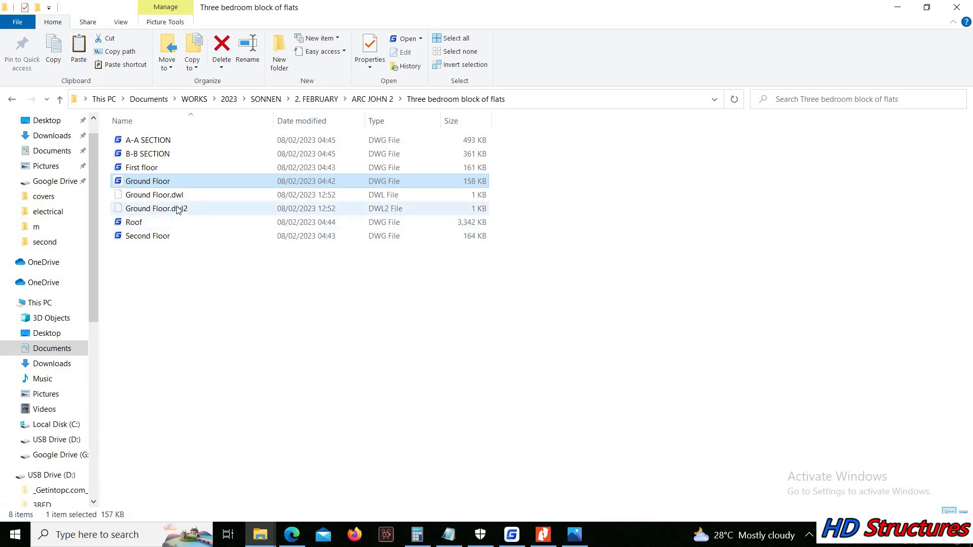
{"action": "double_click", "coordinate": [162, 168]}
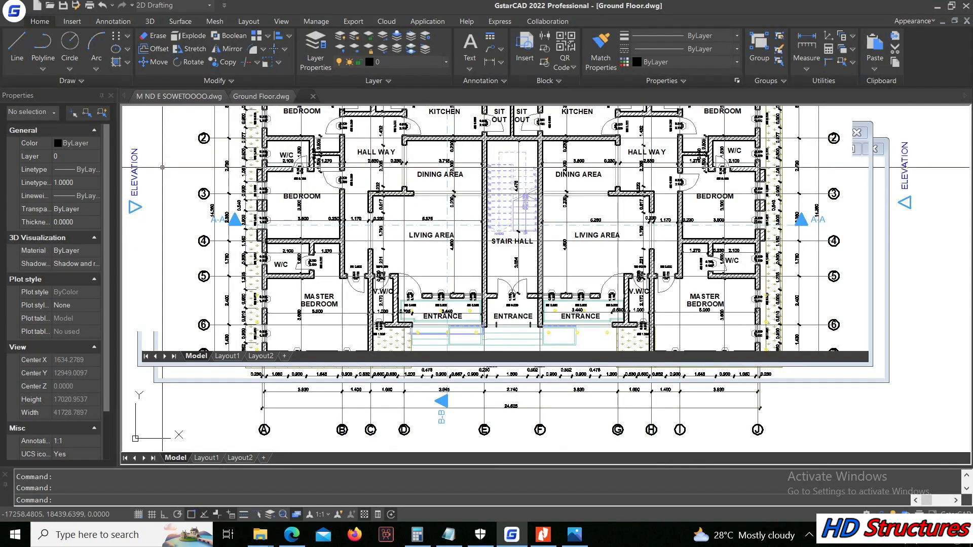
Step: Examine the overall layout of the first-floor plan, including its rooms, gridlines and outer walls
{"action": "scroll", "coordinate": [477, 218], "scroll_direction": "up", "scroll_amount": 2}
{"action": "scroll", "coordinate": [355, 203], "scroll_direction": "down", "scroll_amount": 1}
{"action": "scroll", "coordinate": [305, 160], "scroll_direction": "up", "scroll_amount": 2}
{"action": "scroll", "coordinate": [305, 160], "scroll_direction": "down", "scroll_amount": 4}
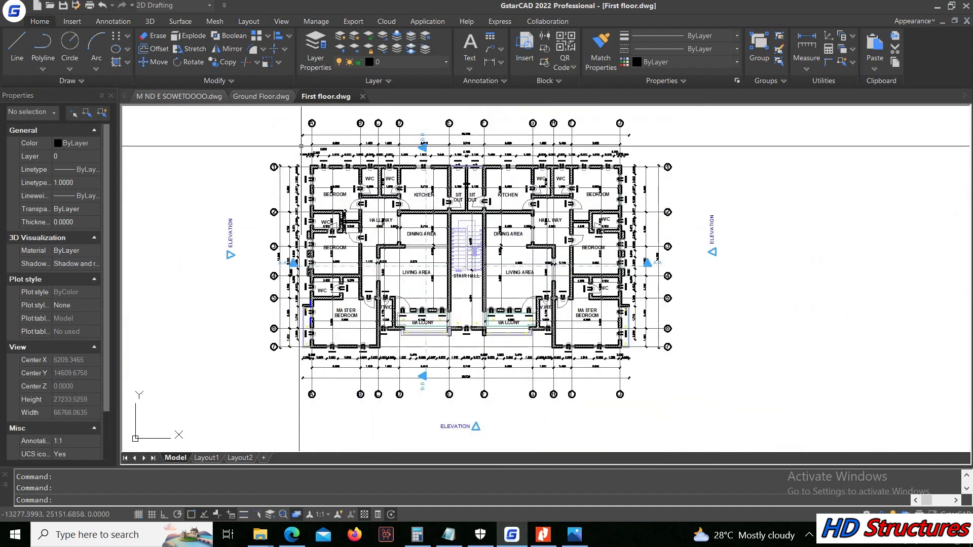
{"action": "scroll", "coordinate": [299, 151], "scroll_direction": "up", "scroll_amount": 1}
{"action": "scroll", "coordinate": [314, 172], "scroll_direction": "down", "scroll_amount": 1}
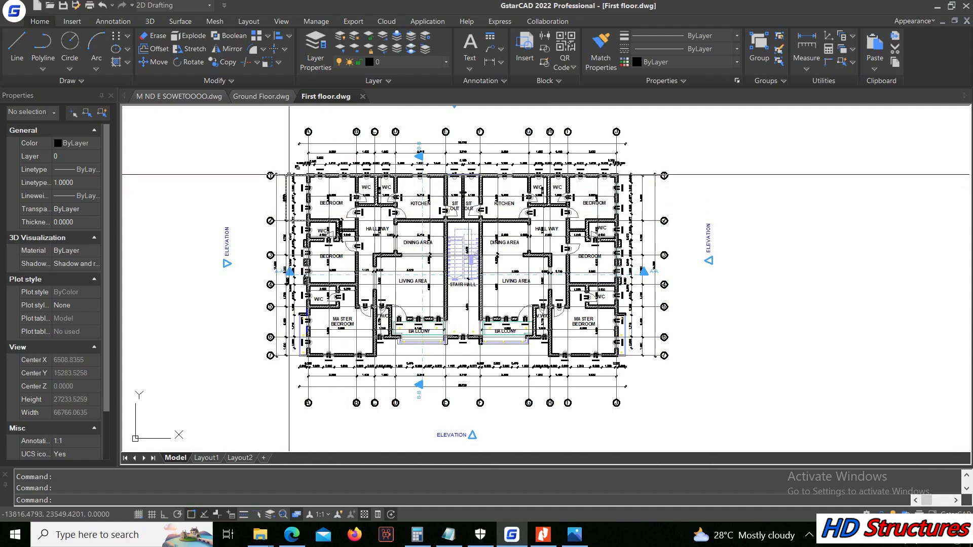
{"action": "scroll", "coordinate": [623, 175], "scroll_direction": "up", "scroll_amount": 2}
{"action": "scroll", "coordinate": [544, 221], "scroll_direction": "down", "scroll_amount": 2}
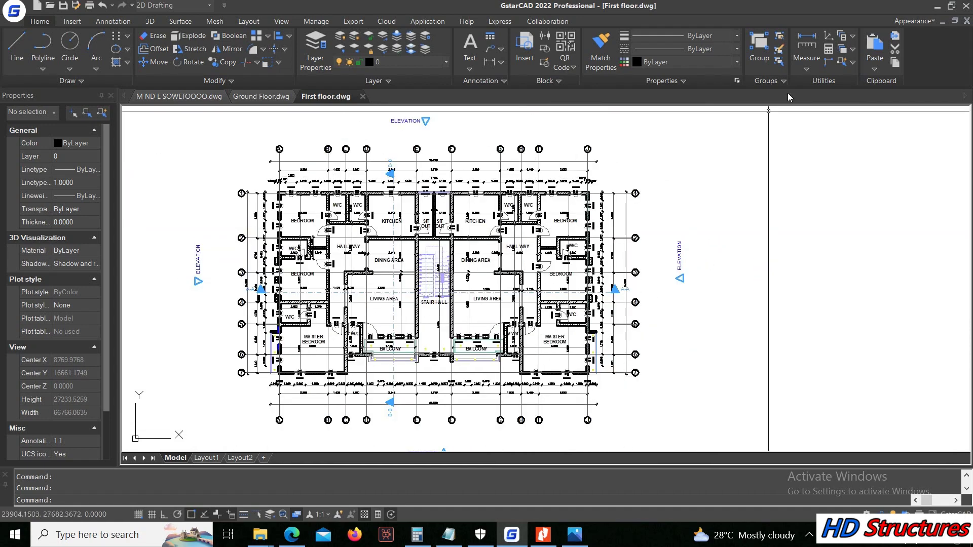
Step: Open the Second Floor drawing from the same project folder and look over its rooms and balconies
{"action": "left_click", "coordinate": [938, 7]}
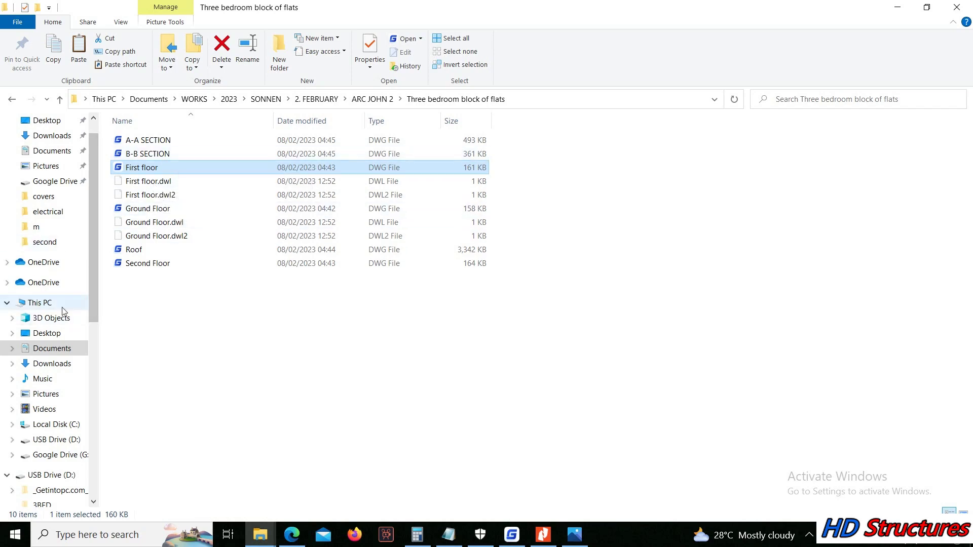
{"action": "double_click", "coordinate": [142, 263]}
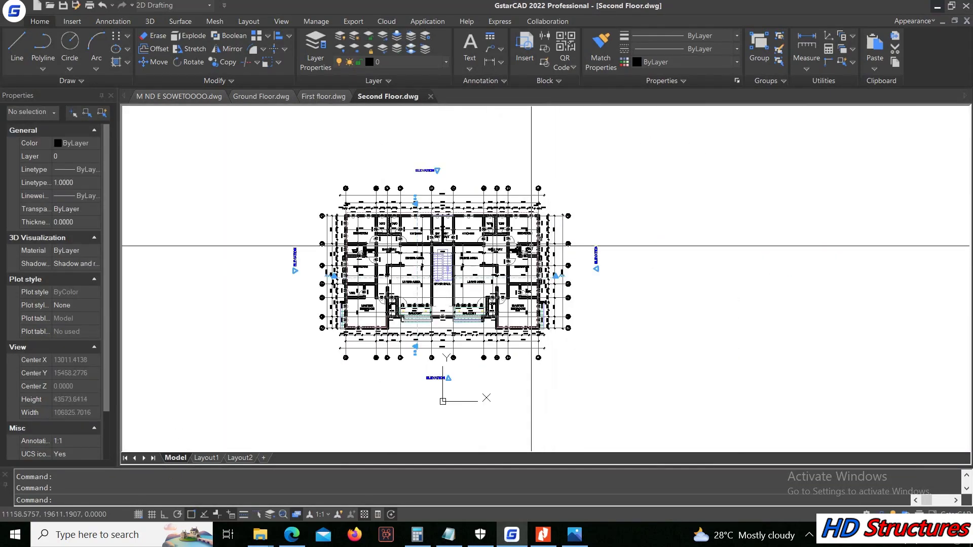
{"action": "scroll", "coordinate": [284, 229], "scroll_direction": "up", "scroll_amount": 3}
{"action": "scroll", "coordinate": [490, 277], "scroll_direction": "down", "scroll_amount": 1}
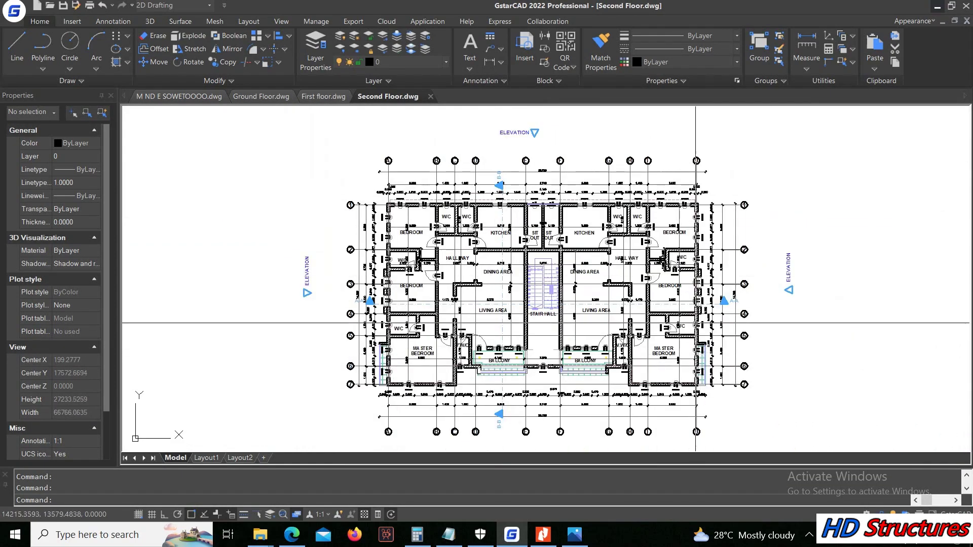
{"action": "scroll", "coordinate": [551, 358], "scroll_direction": "up", "scroll_amount": 2}
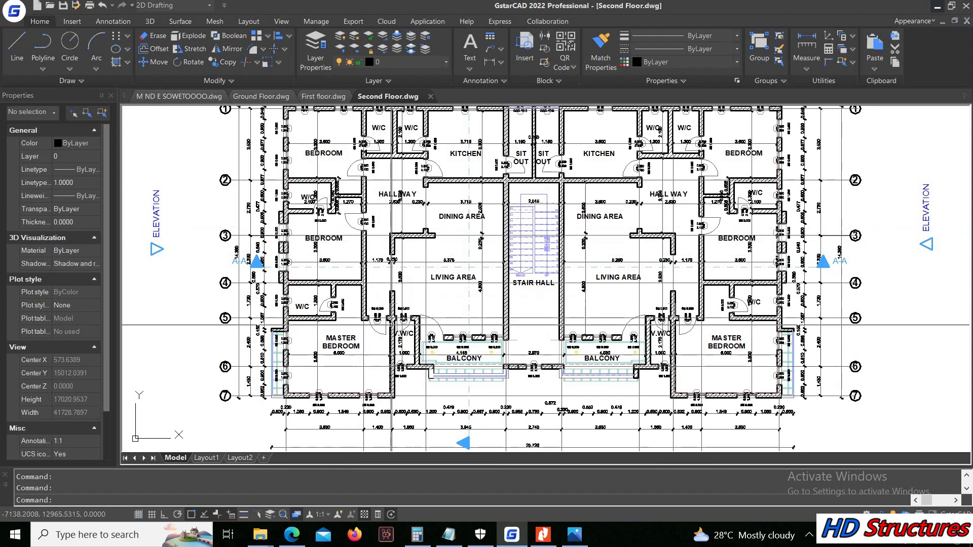
{"action": "scroll", "coordinate": [625, 324], "scroll_direction": "down", "scroll_amount": 2}
{"action": "scroll", "coordinate": [518, 219], "scroll_direction": "up", "scroll_amount": 2}
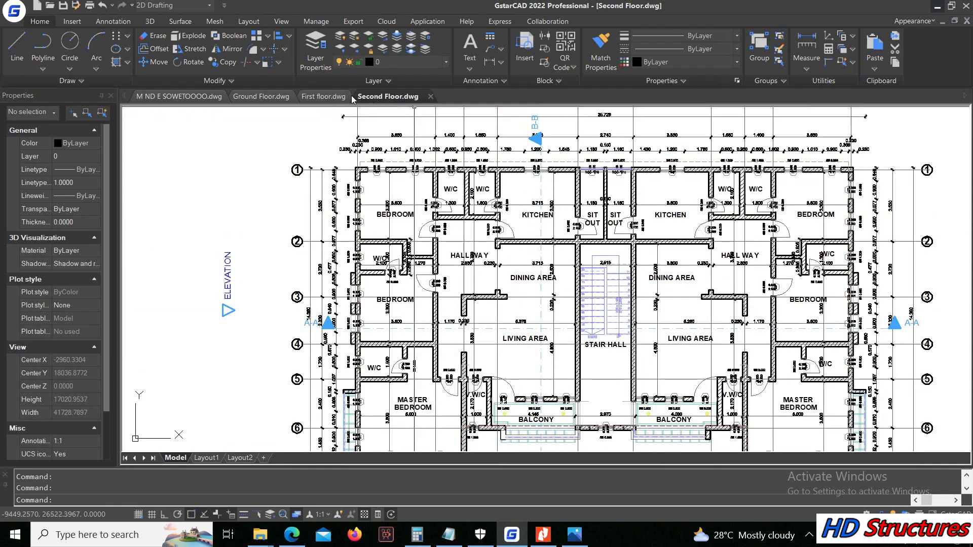
Step: Switch to the First floor drawing and inspect the projection beside the master bedroom at gridlines 5 to 7
{"action": "left_click", "coordinate": [324, 97]}
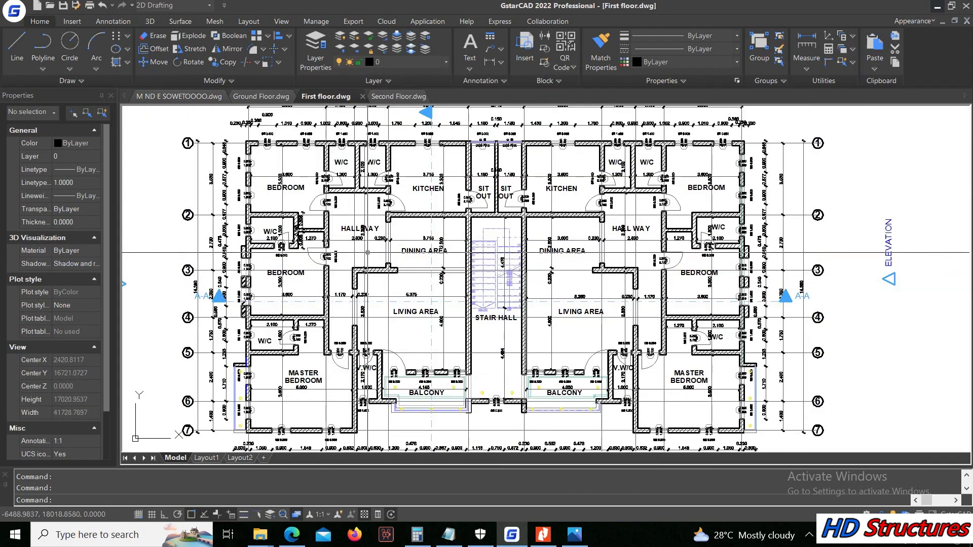
{"action": "scroll", "coordinate": [152, 441], "scroll_direction": "up", "scroll_amount": 4}
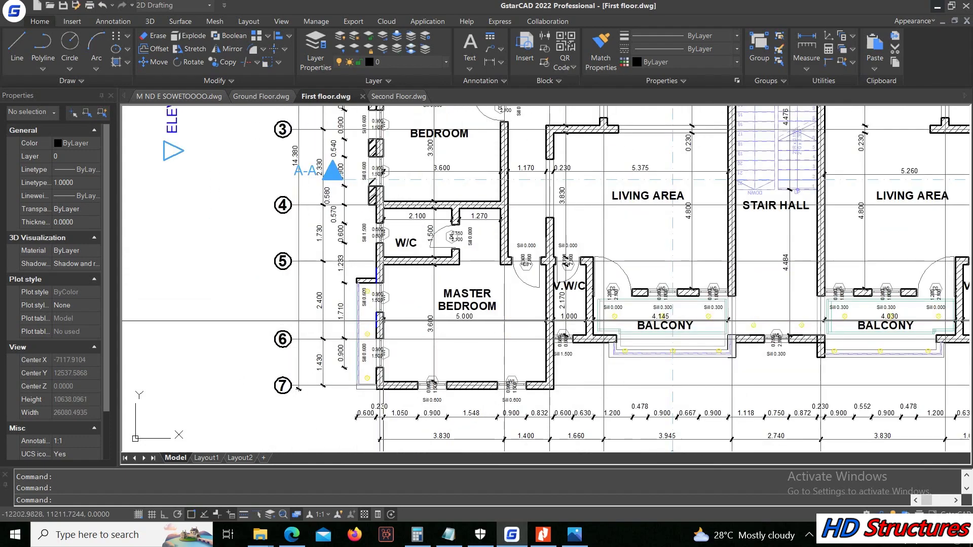
{"action": "middle_click_drag", "start_coordinate": [438, 277], "coordinate": [379, 310]}
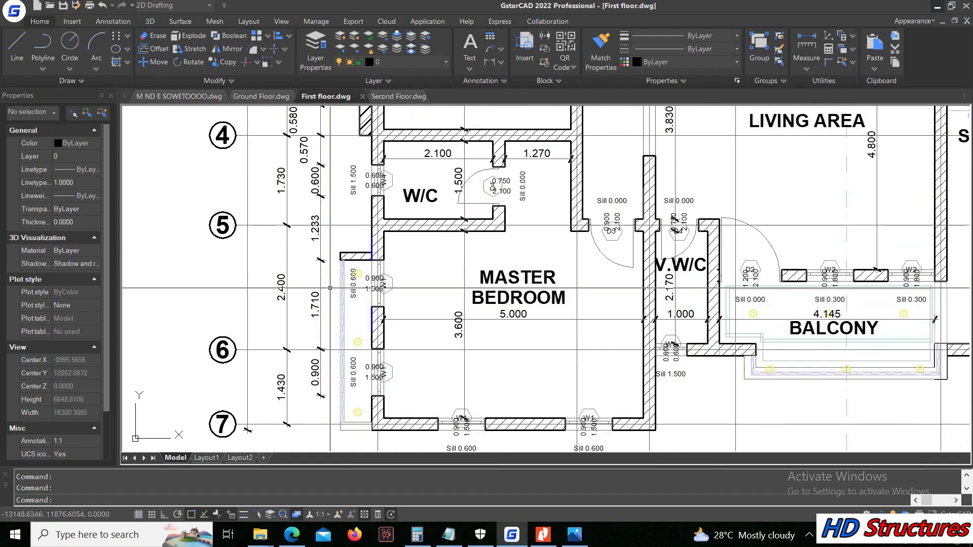
{"action": "scroll", "coordinate": [330, 288], "scroll_direction": "down", "scroll_amount": 2}
{"action": "scroll", "coordinate": [341, 364], "scroll_direction": "down", "scroll_amount": 3}
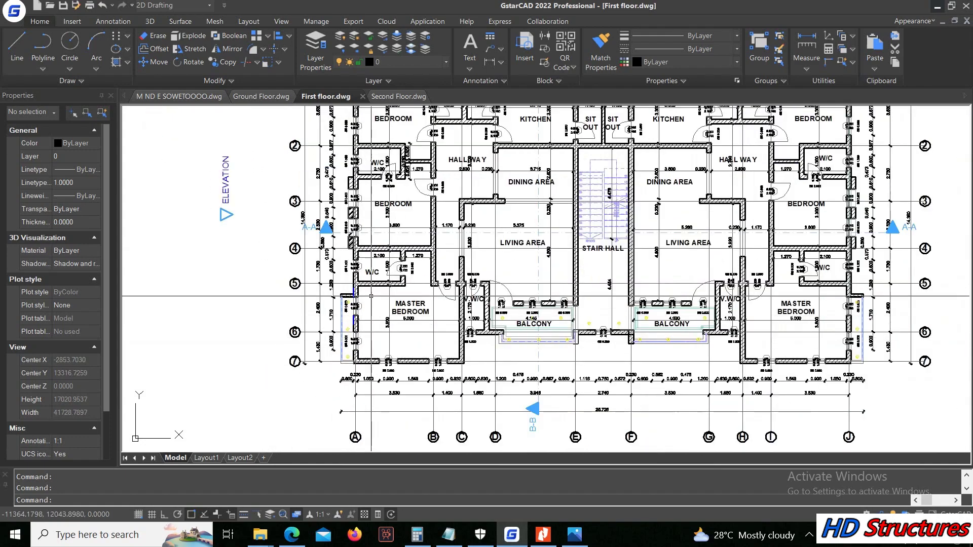
{"action": "scroll", "coordinate": [338, 341], "scroll_direction": "up", "scroll_amount": 3}
{"action": "scroll", "coordinate": [421, 360], "scroll_direction": "down", "scroll_amount": 2}
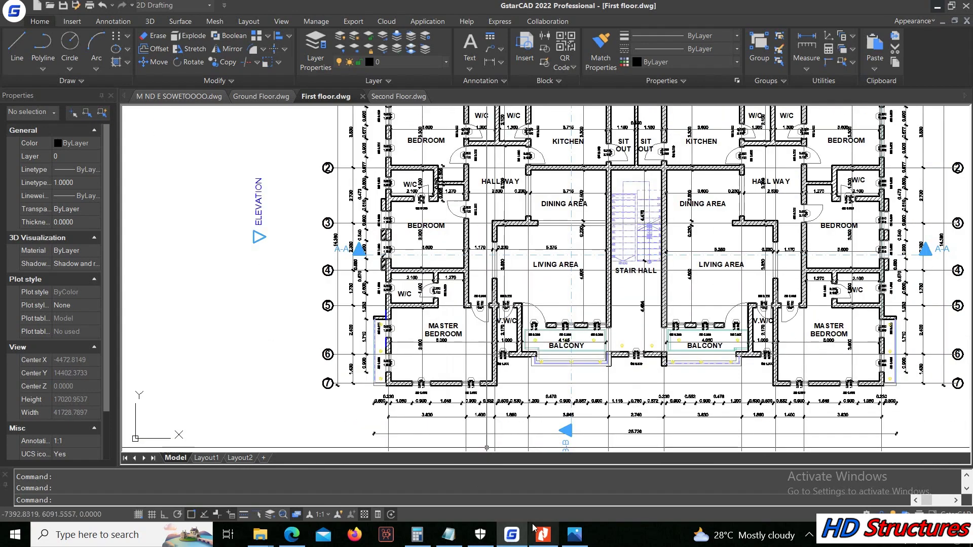
Step: Check the side balconies in the exterior rendering against the projections beside both master bedrooms on the first-floor plan
{"action": "left_click", "coordinate": [569, 538]}
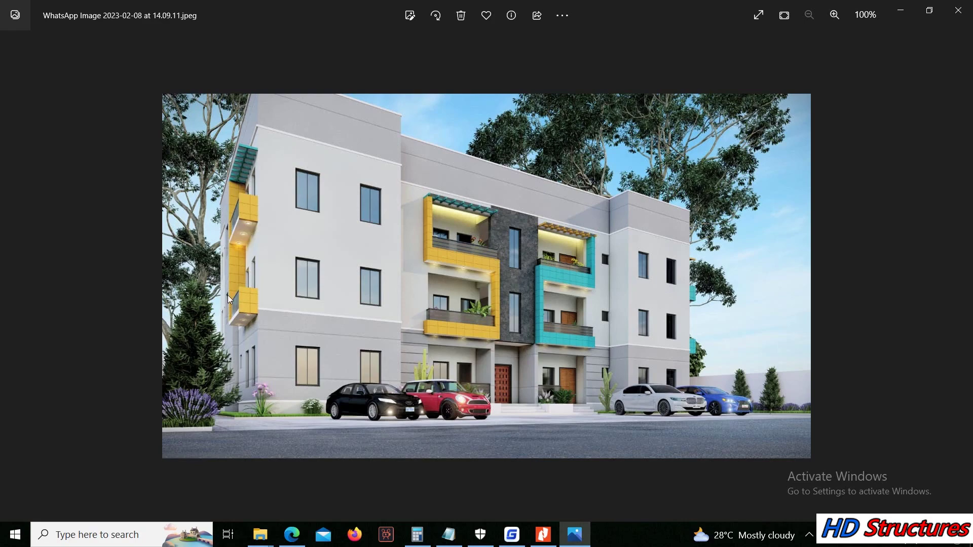
{"action": "left_click", "coordinate": [894, 8]}
{"action": "scroll", "coordinate": [393, 335], "scroll_direction": "up", "scroll_amount": 6}
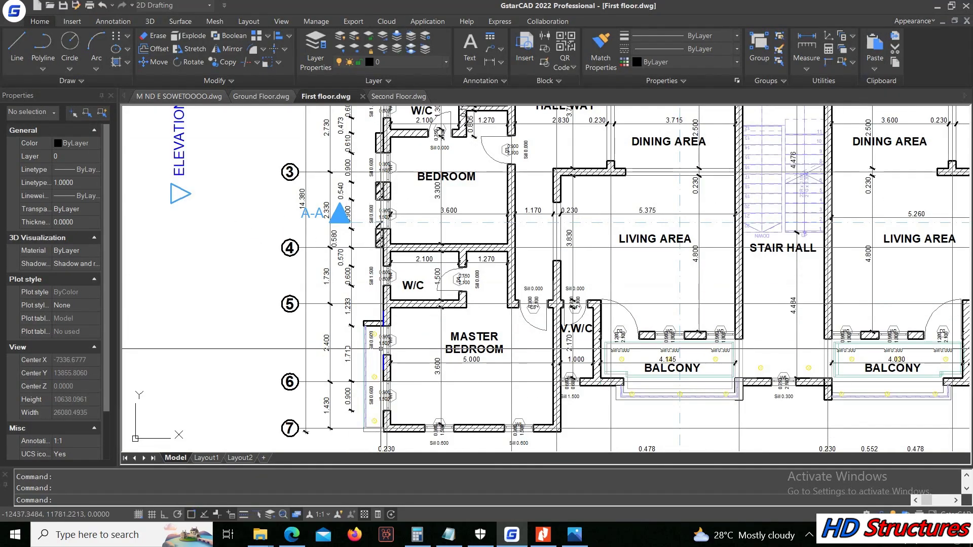
{"action": "scroll", "coordinate": [394, 334], "scroll_direction": "down", "scroll_amount": 7}
{"action": "scroll", "coordinate": [307, 208], "scroll_direction": "up", "scroll_amount": 4}
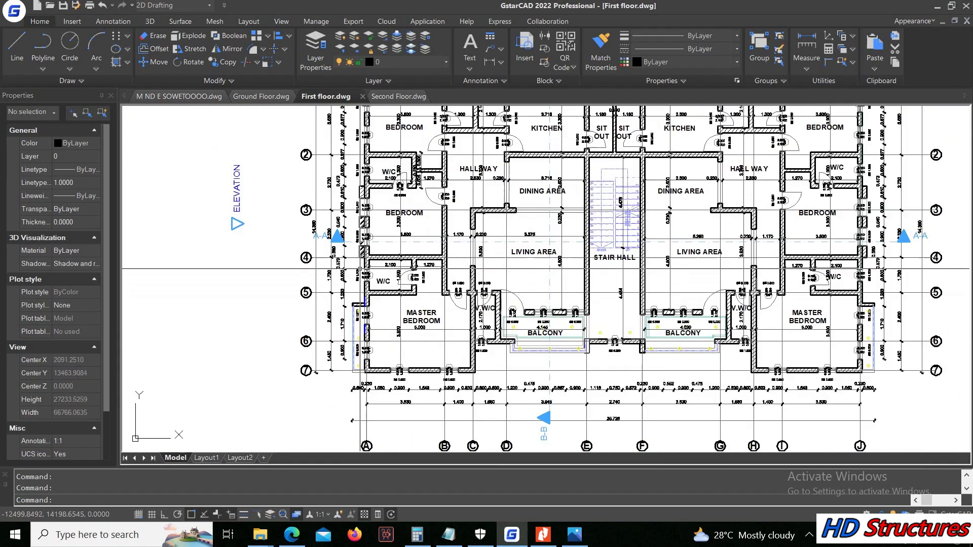
{"action": "scroll", "coordinate": [307, 208], "scroll_direction": "down", "scroll_amount": 2}
{"action": "scroll", "coordinate": [307, 208], "scroll_direction": "down", "scroll_amount": 3}
{"action": "scroll", "coordinate": [614, 238], "scroll_direction": "up", "scroll_amount": 4}
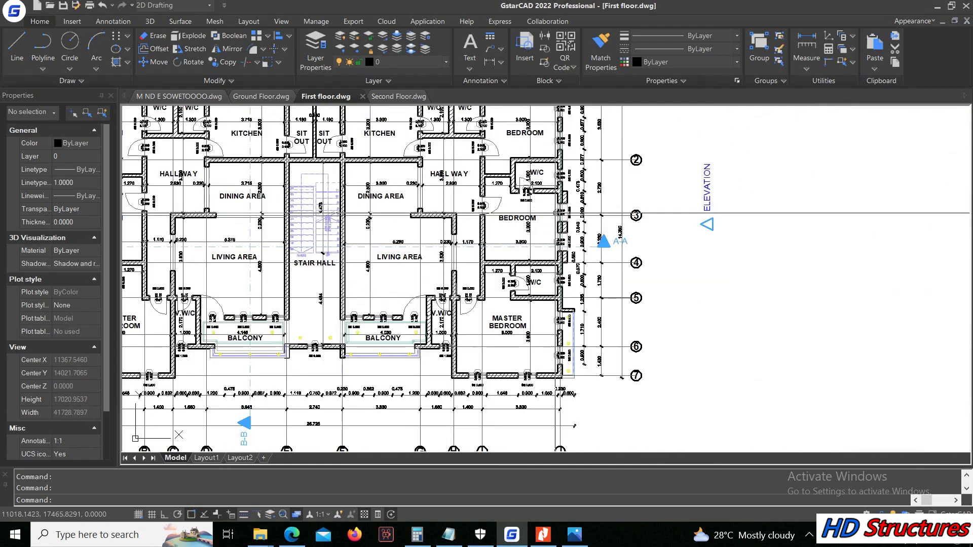
{"action": "scroll", "coordinate": [549, 398], "scroll_direction": "down", "scroll_amount": 1}
{"action": "scroll", "coordinate": [549, 398], "scroll_direction": "up", "scroll_amount": 4}
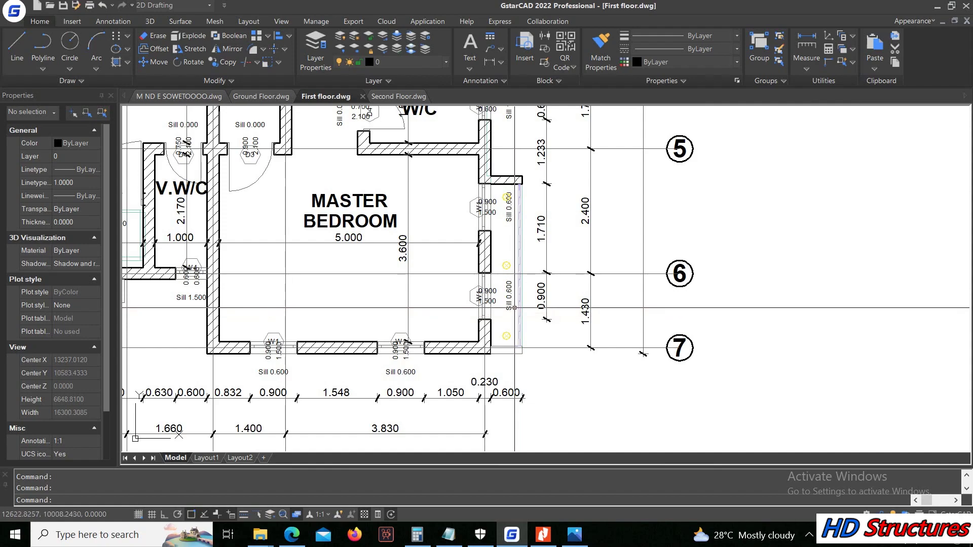
{"action": "scroll", "coordinate": [530, 288], "scroll_direction": "down", "scroll_amount": 8}
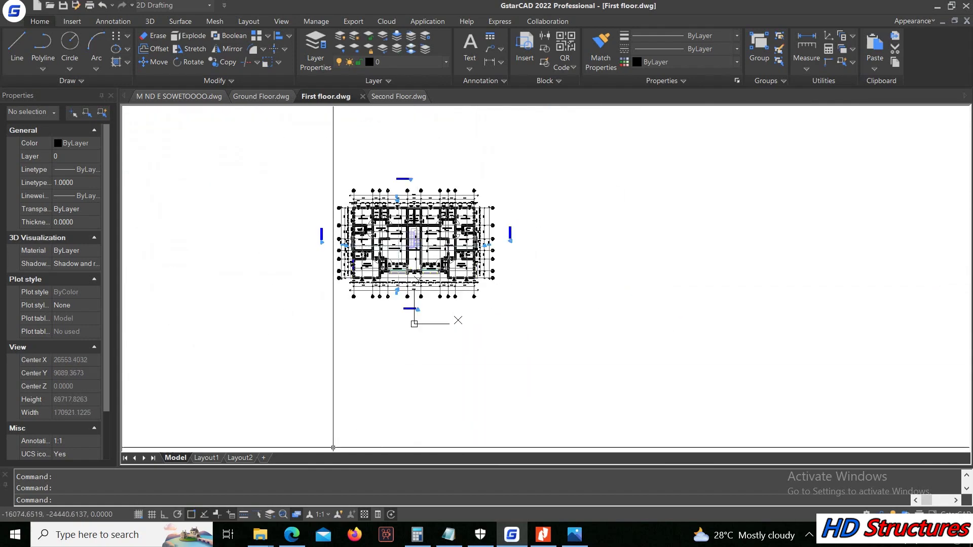
{"action": "scroll", "coordinate": [427, 253], "scroll_direction": "down", "scroll_amount": 3}
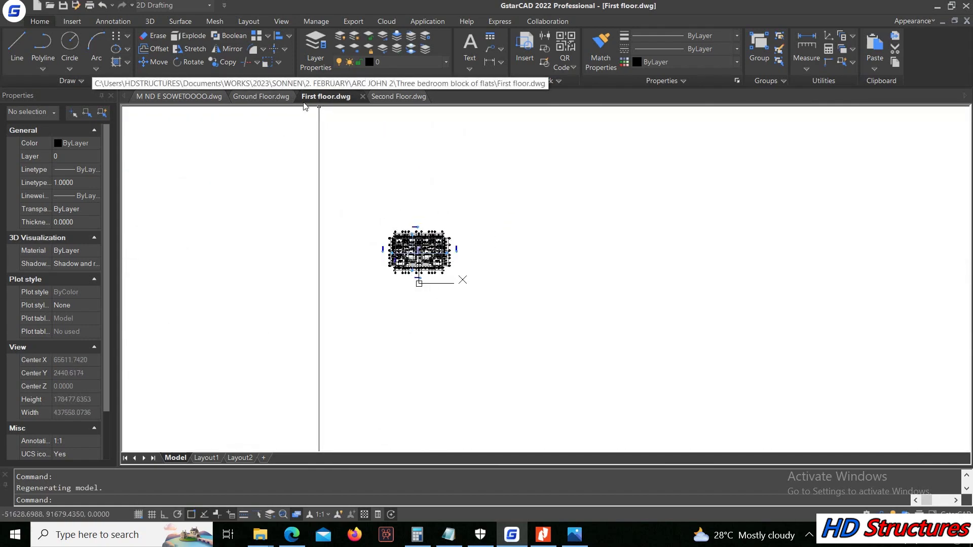
Step: Inspect the master bedroom and entrance area on the Ground Floor drawing for comparison
{"action": "left_click", "coordinate": [267, 99]}
{"action": "scroll", "coordinate": [262, 251], "scroll_direction": "up", "scroll_amount": 3}
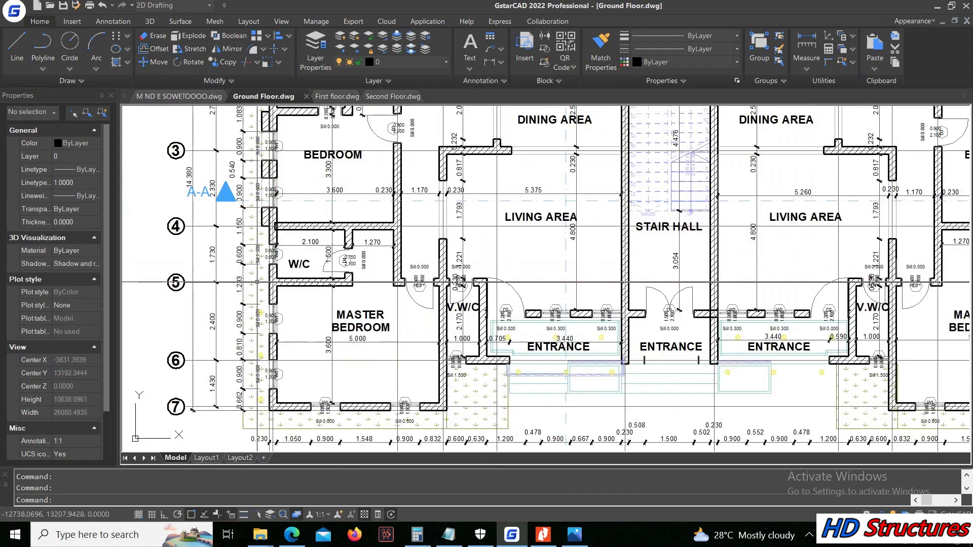
{"action": "scroll", "coordinate": [331, 148], "scroll_direction": "down", "scroll_amount": 6}
Step: Switch to the Second Floor drawing and look over the whole plan with its surrounding grid lines, dimensions and elevation markers
{"action": "left_click", "coordinate": [391, 98]}
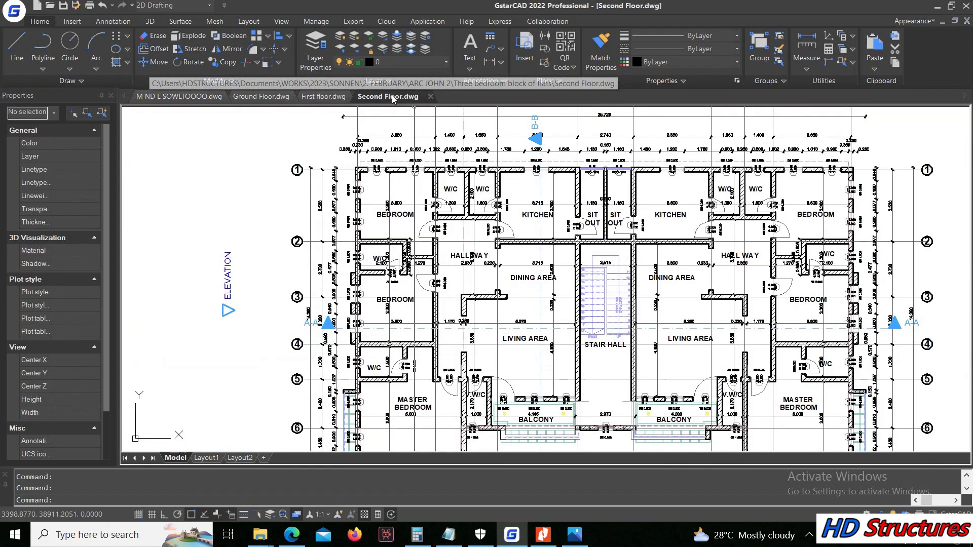
{"action": "scroll", "coordinate": [299, 385], "scroll_direction": "up", "scroll_amount": 2}
{"action": "scroll", "coordinate": [365, 294], "scroll_direction": "down", "scroll_amount": 3}
{"action": "scroll", "coordinate": [379, 314], "scroll_direction": "up", "scroll_amount": 4}
{"action": "scroll", "coordinate": [352, 230], "scroll_direction": "down", "scroll_amount": 5}
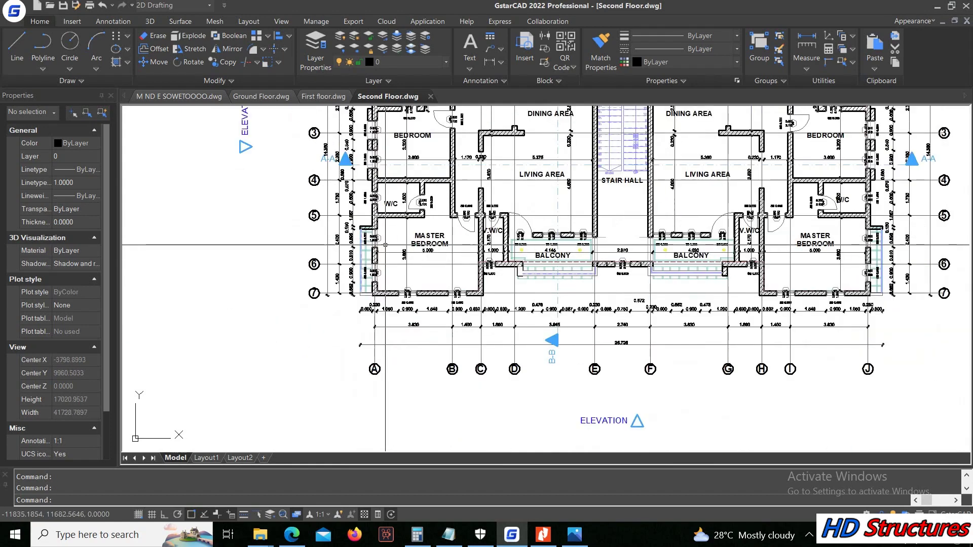
{"action": "scroll", "coordinate": [413, 276], "scroll_direction": "down", "scroll_amount": 3}
{"action": "scroll", "coordinate": [584, 253], "scroll_direction": "up", "scroll_amount": 6}
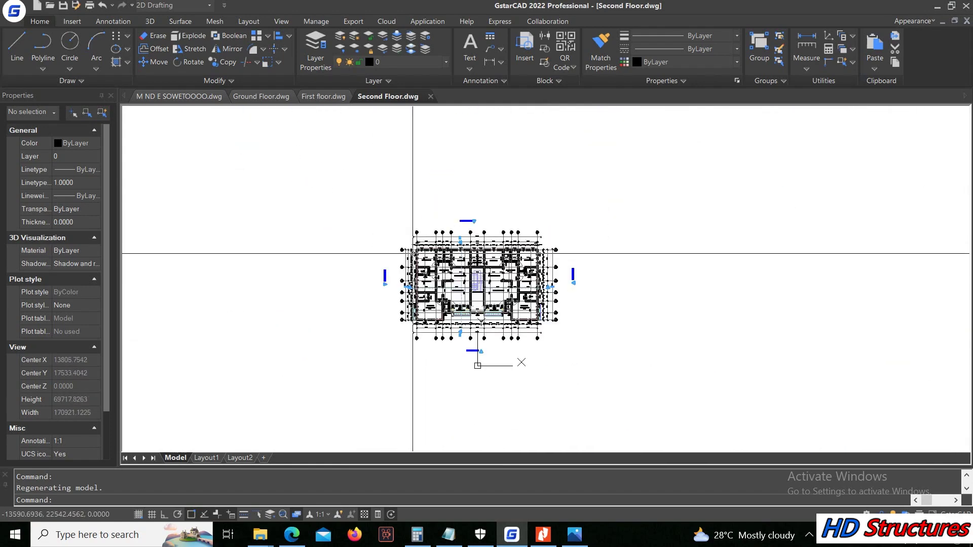
{"action": "scroll", "coordinate": [584, 242], "scroll_direction": "up", "scroll_amount": 2}
{"action": "left_click", "coordinate": [651, 229]}
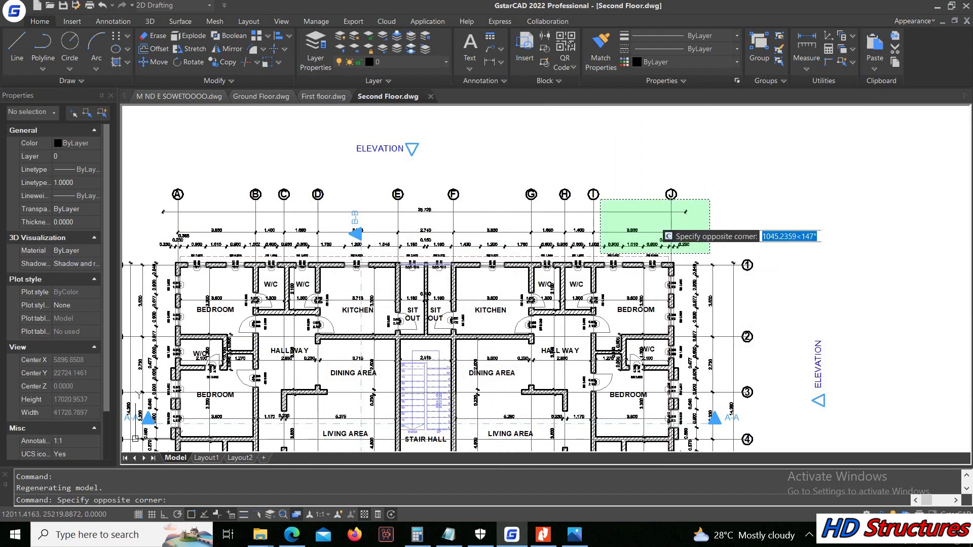
{"action": "scroll", "coordinate": [417, 179], "scroll_direction": "down", "scroll_amount": 4}
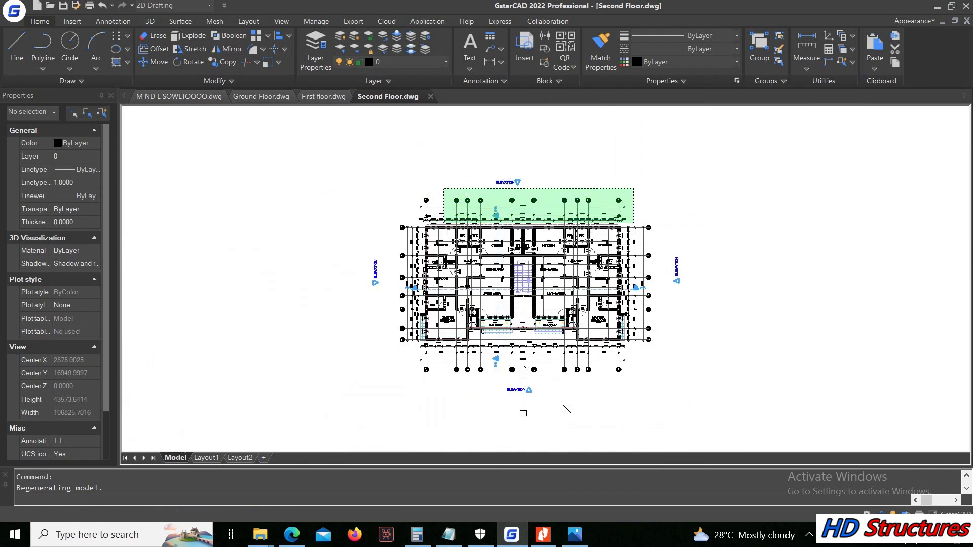
{"action": "key", "text": "Escape"}
Step: Erase the grid bubbles, grid lines and dimension chains along the top edge of the second-floor plan
{"action": "scroll", "coordinate": [509, 301], "scroll_direction": "up", "scroll_amount": 2}
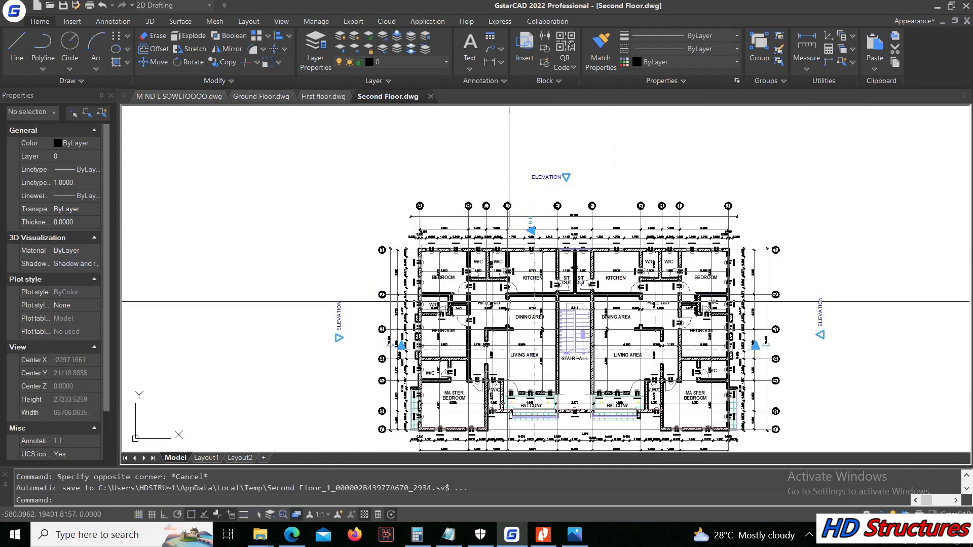
{"action": "left_click", "coordinate": [752, 242]}
{"action": "left_click", "coordinate": [383, 203]}
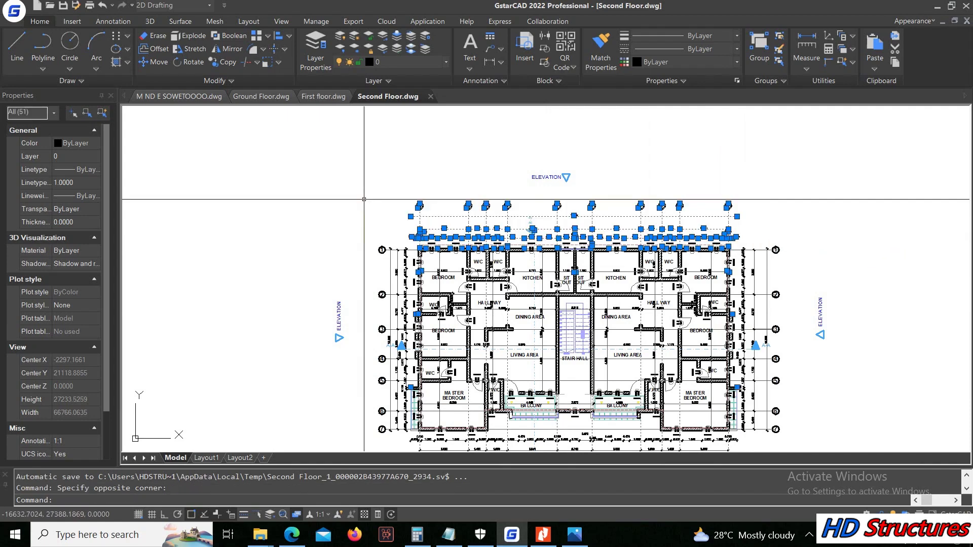
{"action": "key", "text": "Delete"}
Step: Erase the grid bubbles, dimensions and elevation marker along the right side of the second-floor plan
{"action": "scroll", "coordinate": [481, 225], "scroll_direction": "down", "scroll_amount": 2}
{"action": "left_click", "coordinate": [681, 317]}
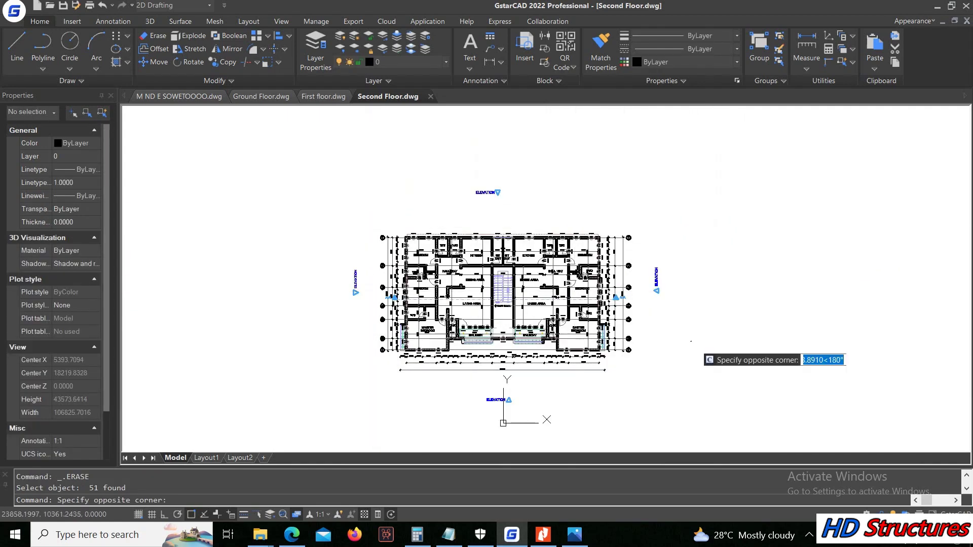
{"action": "scroll", "coordinate": [708, 283], "scroll_direction": "up", "scroll_amount": 4}
{"action": "left_click", "coordinate": [558, 167]}
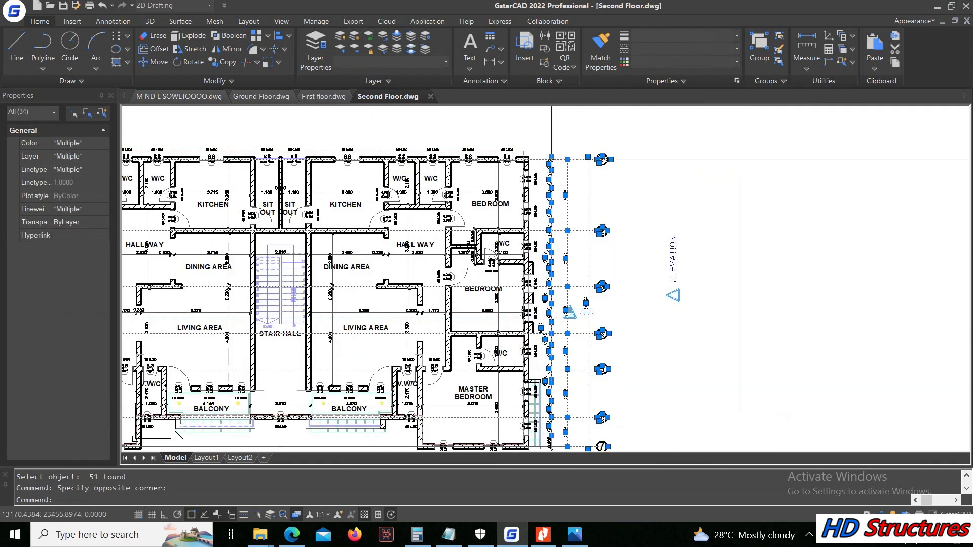
{"action": "key", "text": "Delete"}
Step: Erase the dimension chains, grid bubbles and elevation marker below the second-floor plan
{"action": "scroll", "coordinate": [625, 265], "scroll_direction": "down", "scroll_amount": 5}
{"action": "scroll", "coordinate": [633, 286], "scroll_direction": "up", "scroll_amount": 3}
{"action": "left_click", "coordinate": [633, 286]}
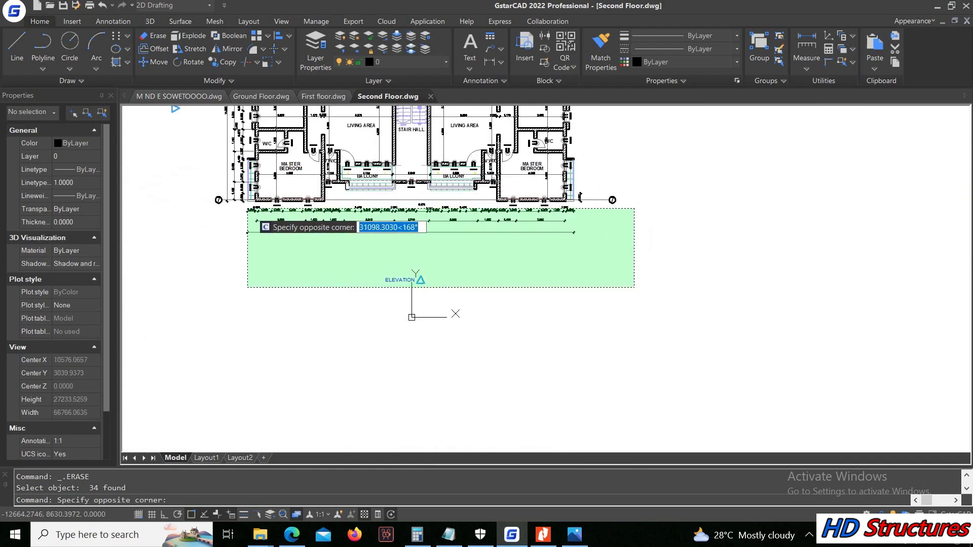
{"action": "left_click", "coordinate": [247, 208]}
{"action": "key", "text": "Delete"}
Step: Erase the remaining grid bubbles and dimension chains along the left side of the second-floor plan
{"action": "scroll", "coordinate": [456, 233], "scroll_direction": "down", "scroll_amount": 2}
{"action": "scroll", "coordinate": [379, 298], "scroll_direction": "up", "scroll_amount": 5}
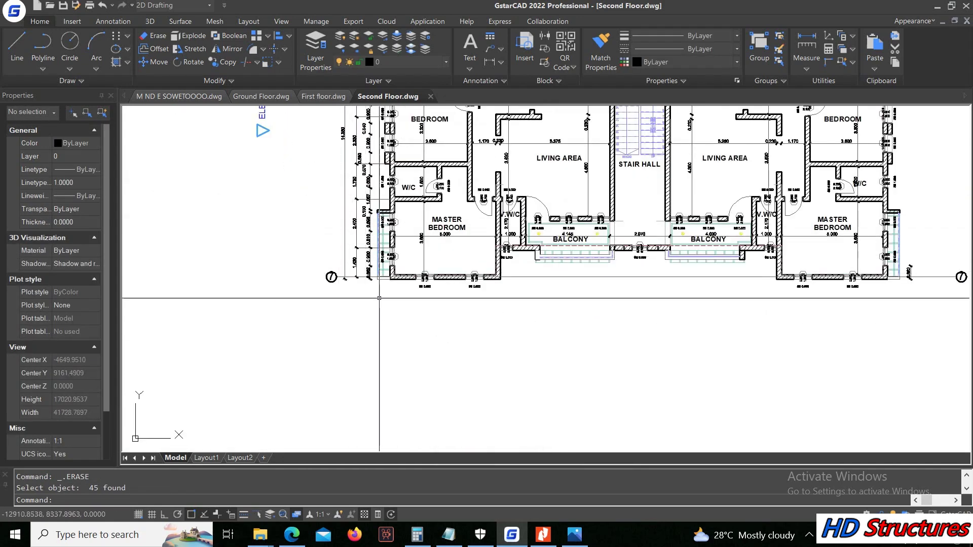
{"action": "scroll", "coordinate": [372, 302], "scroll_direction": "down", "scroll_amount": 2}
{"action": "left_click", "coordinate": [365, 304]}
{"action": "left_click", "coordinate": [336, 169]}
{"action": "key", "text": "Delete"}
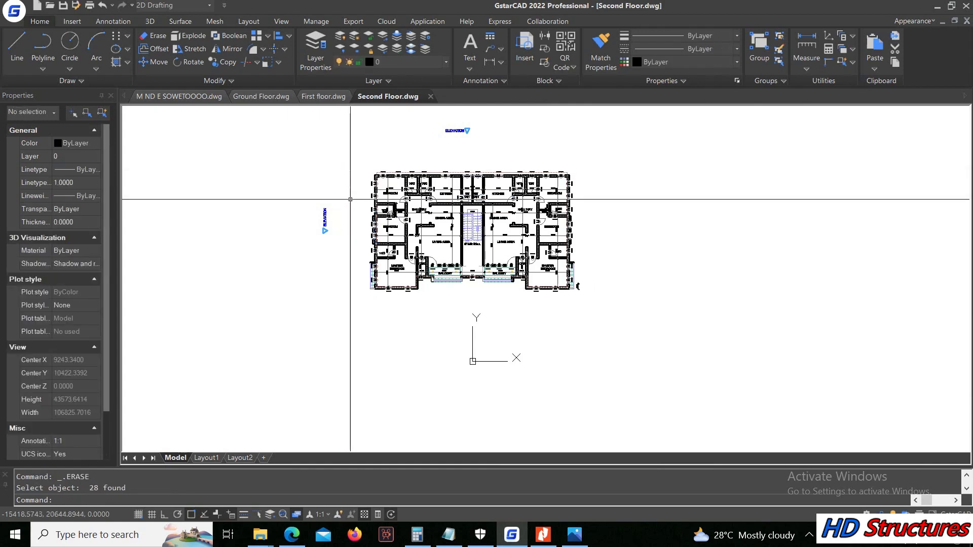
Step: Erase the remaining elevation markers beside and above the plan, together with the wall block at the plan's left edge
{"action": "scroll", "coordinate": [388, 261], "scroll_direction": "up", "scroll_amount": 5}
{"action": "scroll", "coordinate": [389, 261], "scroll_direction": "up", "scroll_amount": 2}
{"action": "left_click", "coordinate": [379, 250]}
{"action": "left_click", "coordinate": [360, 238]}
{"action": "scroll", "coordinate": [359, 235], "scroll_direction": "down", "scroll_amount": 2}
{"action": "key", "text": "Delete"}
{"action": "left_click", "coordinate": [360, 229]}
{"action": "scroll", "coordinate": [359, 229], "scroll_direction": "down", "scroll_amount": 5}
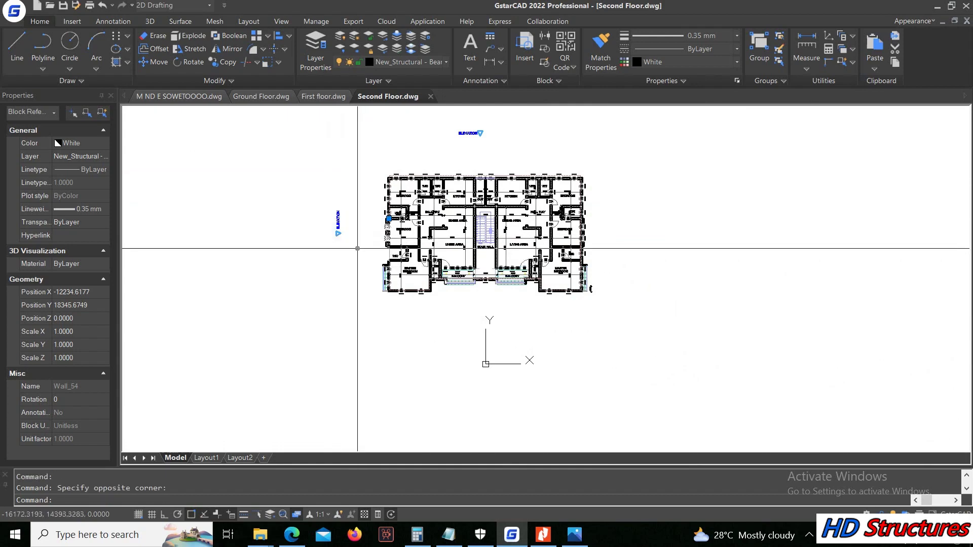
{"action": "left_click", "coordinate": [332, 200]}
{"action": "left_click", "coordinate": [532, 157]}
{"action": "left_click", "coordinate": [437, 129]}
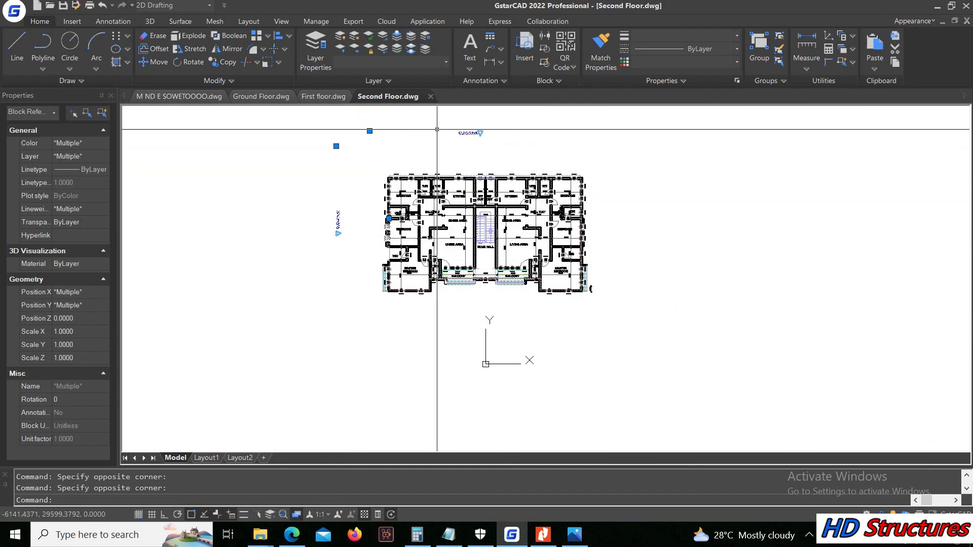
{"action": "key", "text": "Delete"}
Step: Select the whole cleaned second-floor plan and copy it to the clipboard
{"action": "left_click", "coordinate": [349, 154]}
{"action": "left_click", "coordinate": [637, 339]}
{"action": "scroll", "coordinate": [409, 265], "scroll_direction": "down", "scroll_amount": 3}
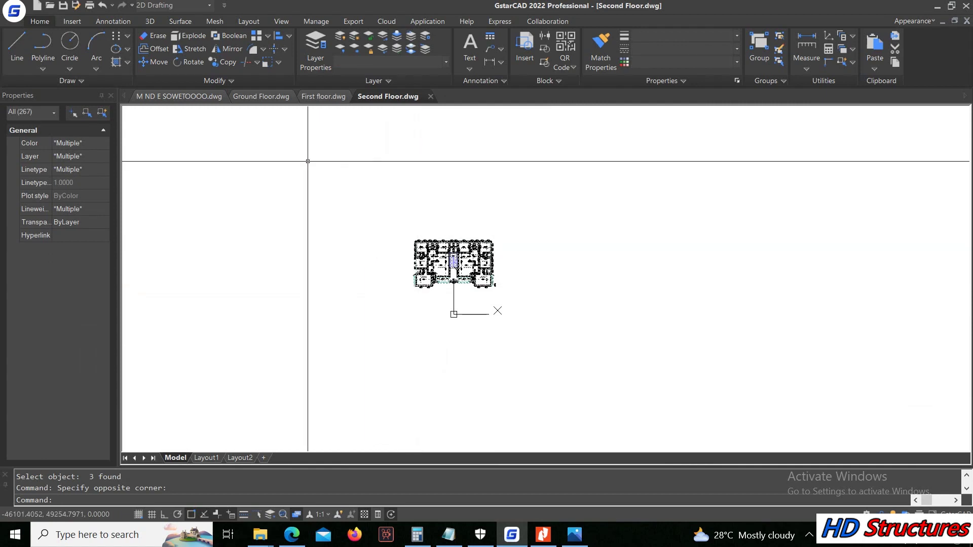
{"action": "right_click", "coordinate": [378, 193]}
{"action": "mouse_move", "coordinate": [479, 232]}
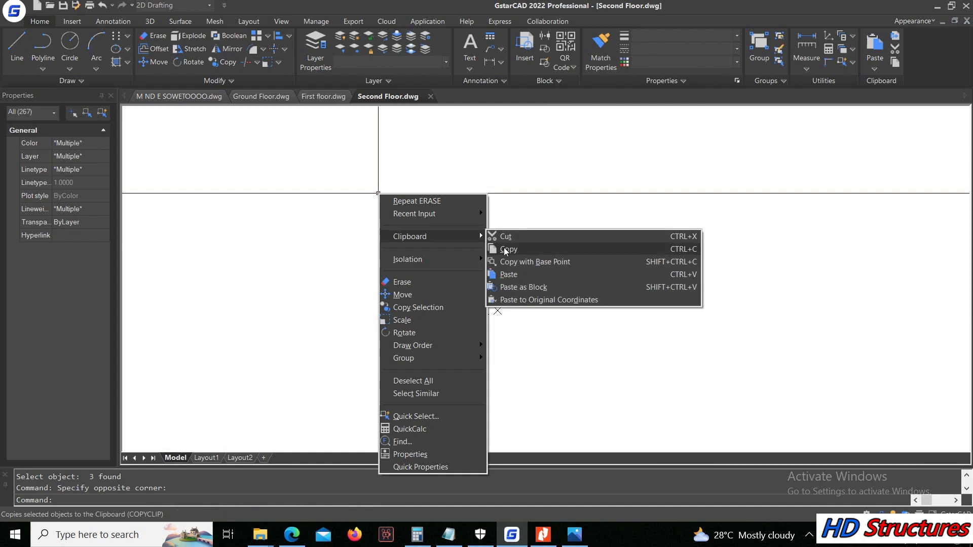
{"action": "left_click", "coordinate": [506, 249]}
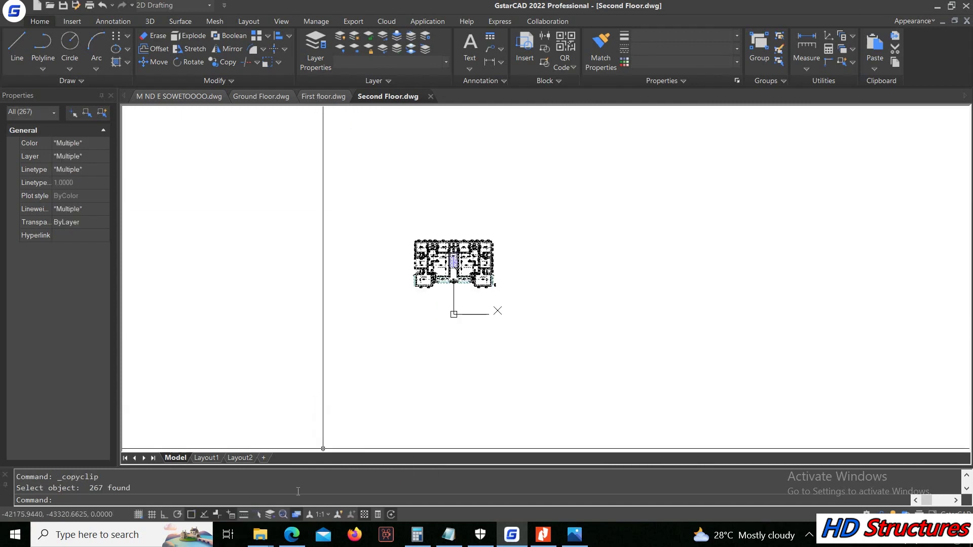
Step: Open the New Block2 drawing from the ARC JOHN 2 folder and bring its existing red floor plans into view
{"action": "mouse_move", "coordinate": [261, 534]}
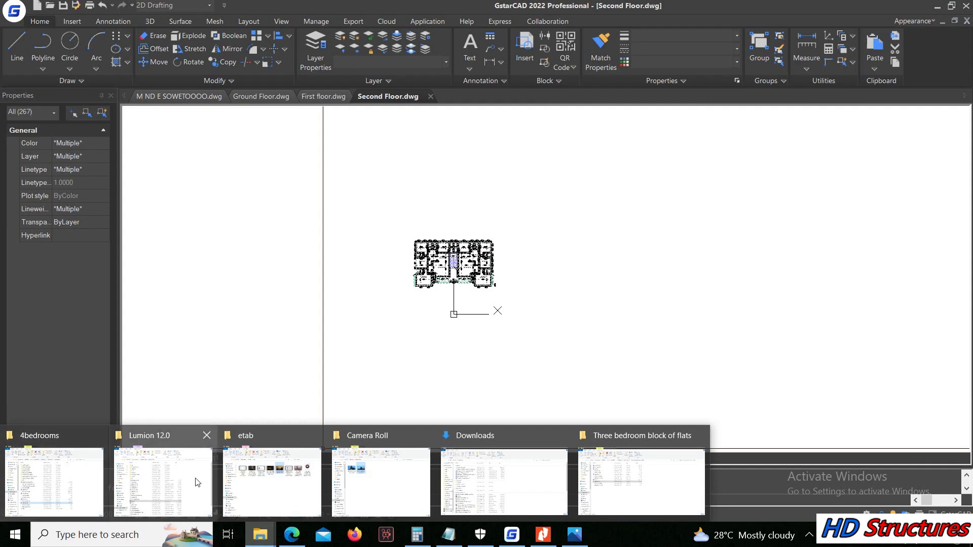
{"action": "left_click", "coordinate": [616, 480]}
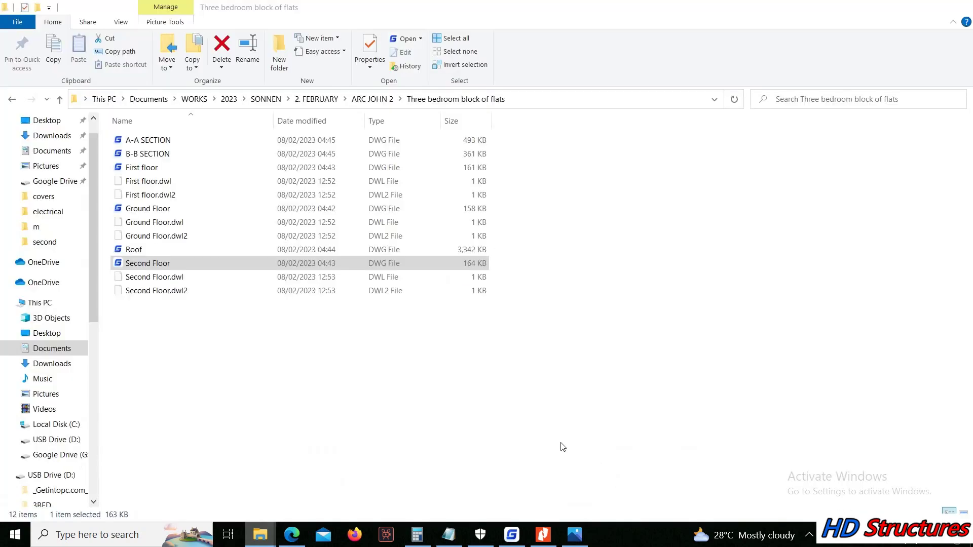
{"action": "left_click", "coordinate": [60, 100]}
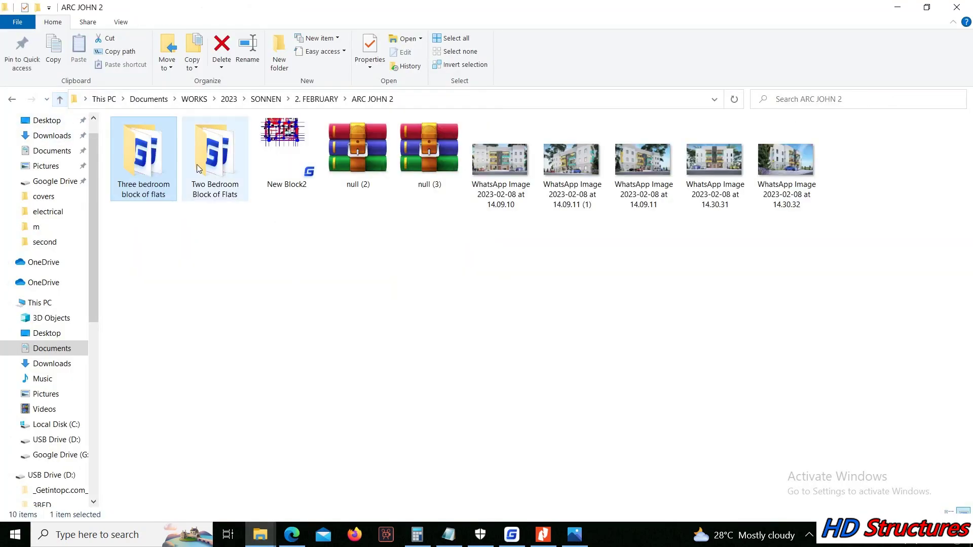
{"action": "double_click", "coordinate": [294, 163]}
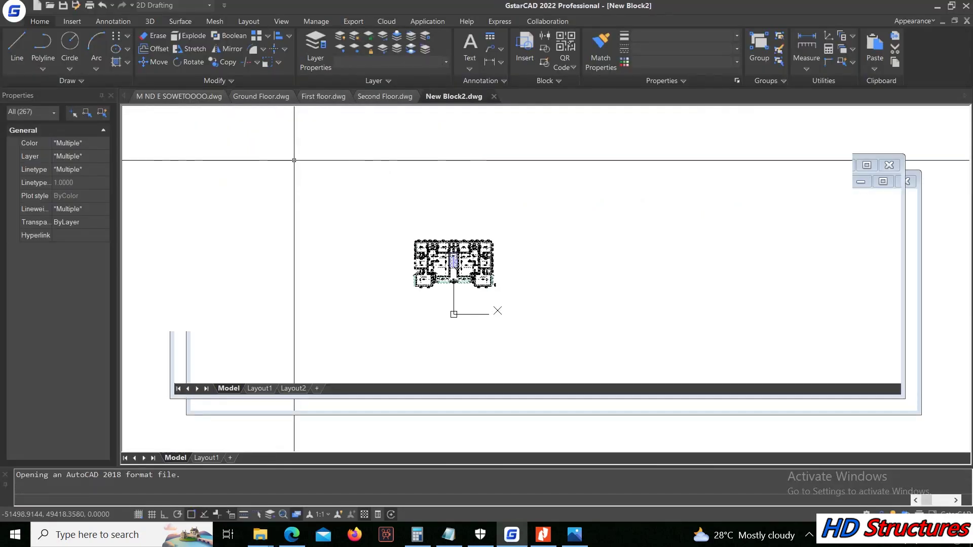
{"action": "scroll", "coordinate": [452, 278], "scroll_direction": "down", "scroll_amount": 6}
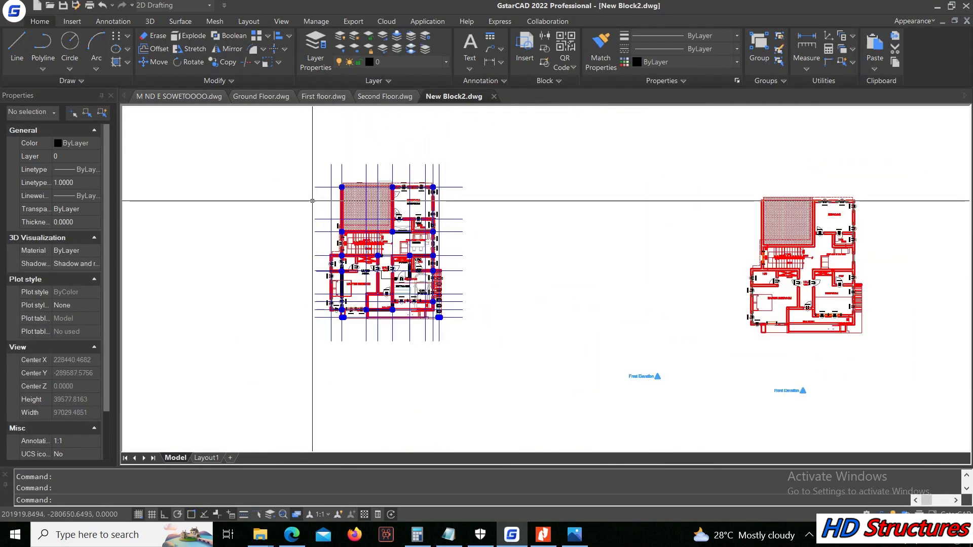
{"action": "scroll", "coordinate": [312, 200], "scroll_direction": "up", "scroll_amount": 2}
{"action": "scroll", "coordinate": [500, 230], "scroll_direction": "down", "scroll_amount": 3}
{"action": "scroll", "coordinate": [395, 180], "scroll_direction": "up", "scroll_amount": 1}
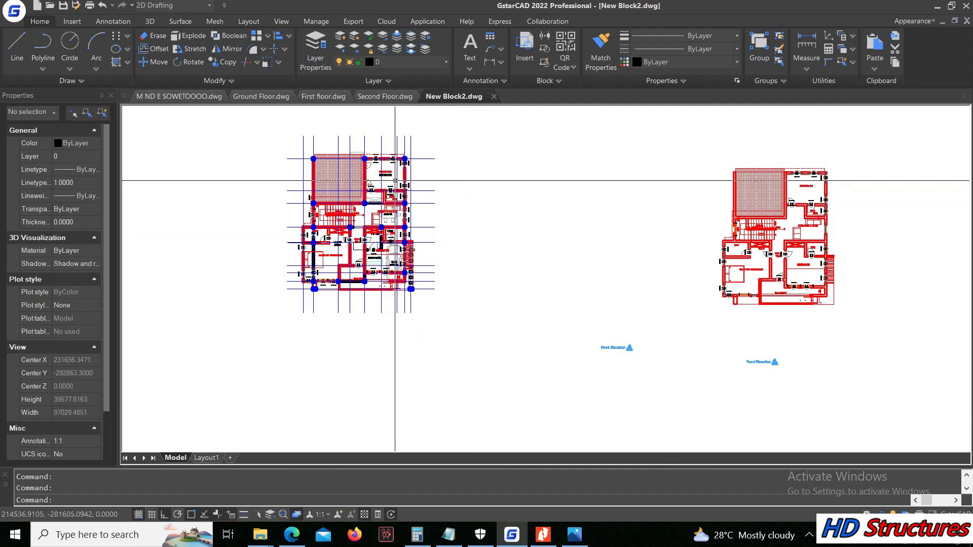
Step: Paste the copied second-floor plan below the existing plans in New Block2 and inspect its walls
{"action": "right_click", "coordinate": [456, 139]}
{"action": "mouse_move", "coordinate": [552, 166]}
{"action": "left_click", "coordinate": [583, 207]}
{"action": "scroll", "coordinate": [457, 284], "scroll_direction": "down", "scroll_amount": 4}
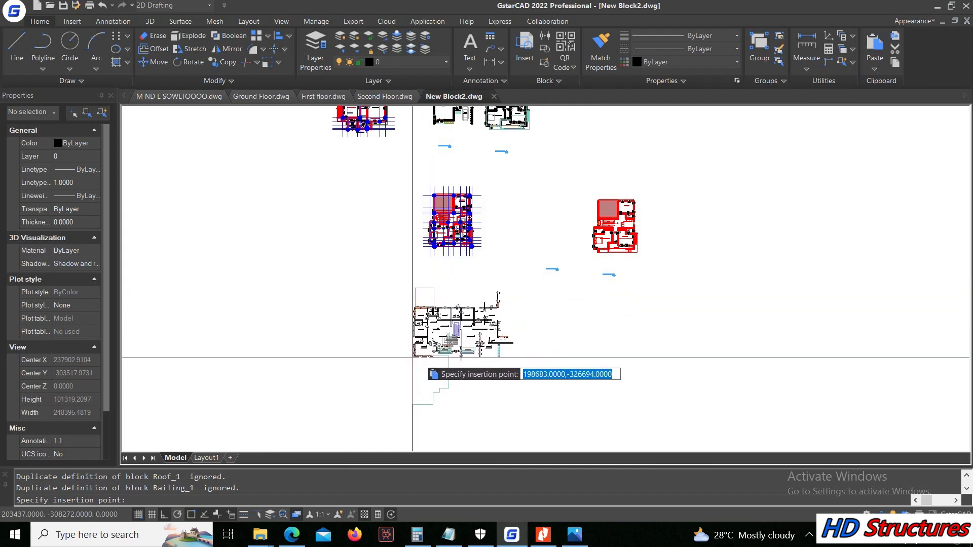
{"action": "left_click", "coordinate": [432, 351]}
{"action": "scroll", "coordinate": [432, 351], "scroll_direction": "up", "scroll_amount": 4}
{"action": "scroll", "coordinate": [482, 315], "scroll_direction": "up", "scroll_amount": 2}
{"action": "scroll", "coordinate": [521, 302], "scroll_direction": "down", "scroll_amount": 2}
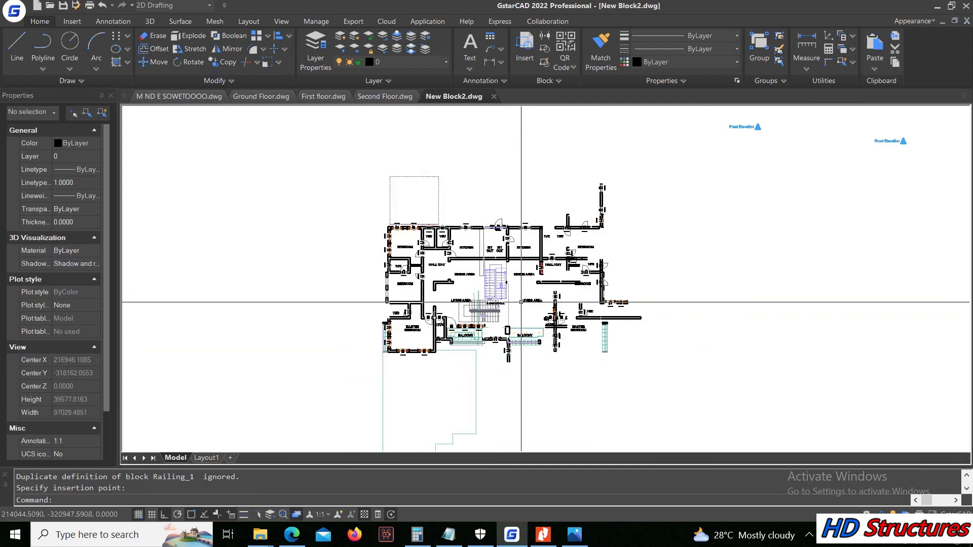
Step: Undo the paste of the second-floor plan in New Block2
{"action": "key", "text": "ctrl+z"}
{"action": "scroll", "coordinate": [521, 294], "scroll_direction": "down", "scroll_amount": 6}
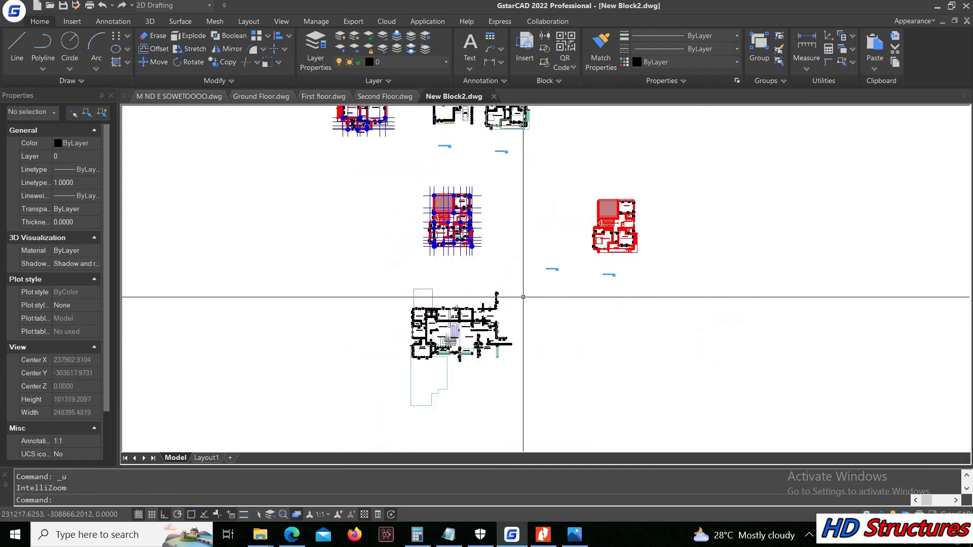
{"action": "key", "text": "ctrl+z"}
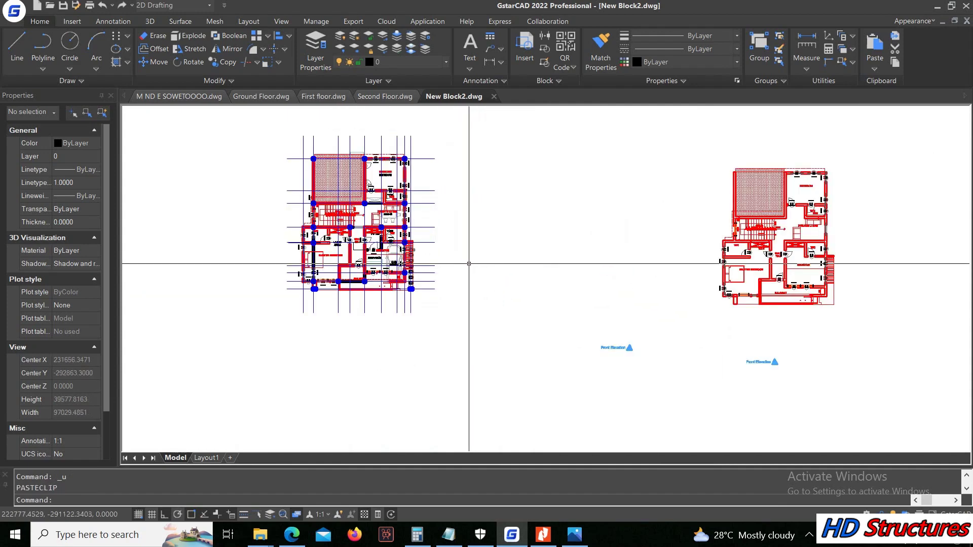
Step: Return to the Second Floor drawing and explode the blocks of the selected floor plan
{"action": "left_click", "coordinate": [378, 96]}
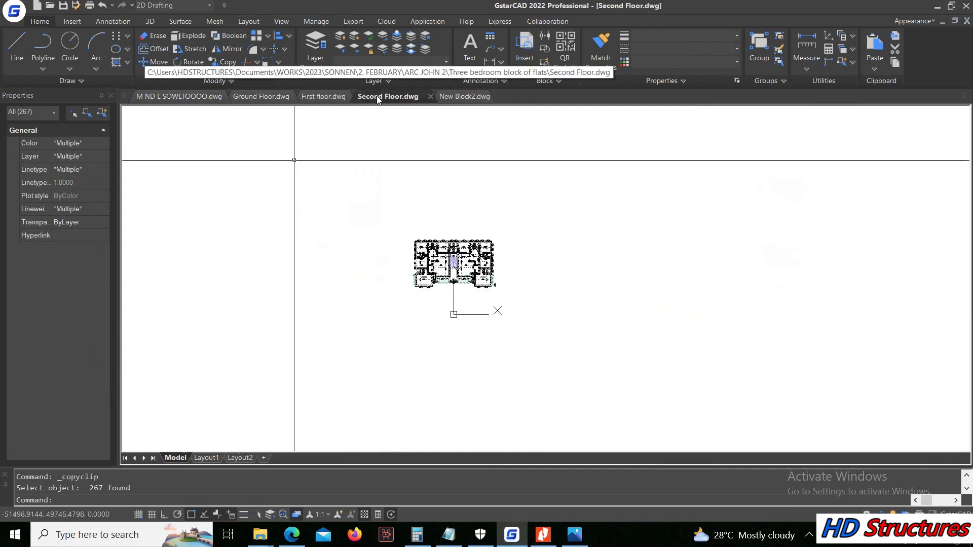
{"action": "left_click", "coordinate": [364, 199]}
{"action": "left_click", "coordinate": [184, 35]}
Step: Select the entire exploded second-floor plan and copy it to the clipboard
{"action": "left_click", "coordinate": [555, 351]}
{"action": "left_click", "coordinate": [365, 164]}
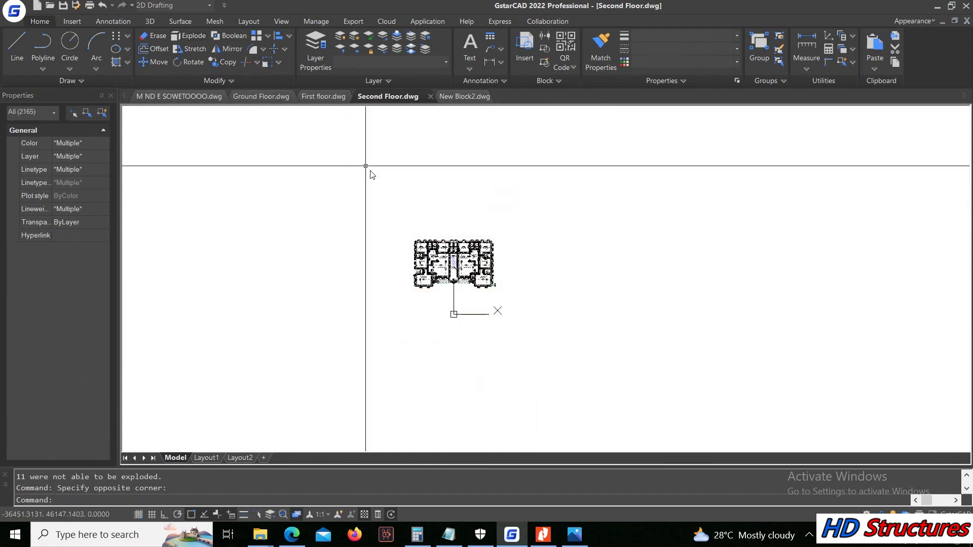
{"action": "right_click", "coordinate": [365, 164]}
{"action": "left_click", "coordinate": [479, 205]}
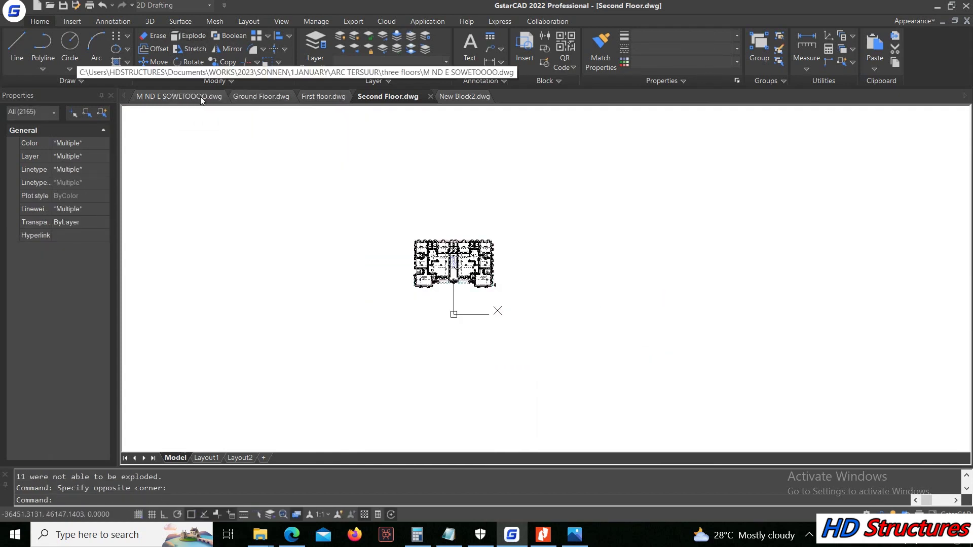
Step: Paste the exploded second-floor plan into the New Block2 drawing, in the free space left of the existing gridded plan
{"action": "left_click", "coordinate": [321, 96]}
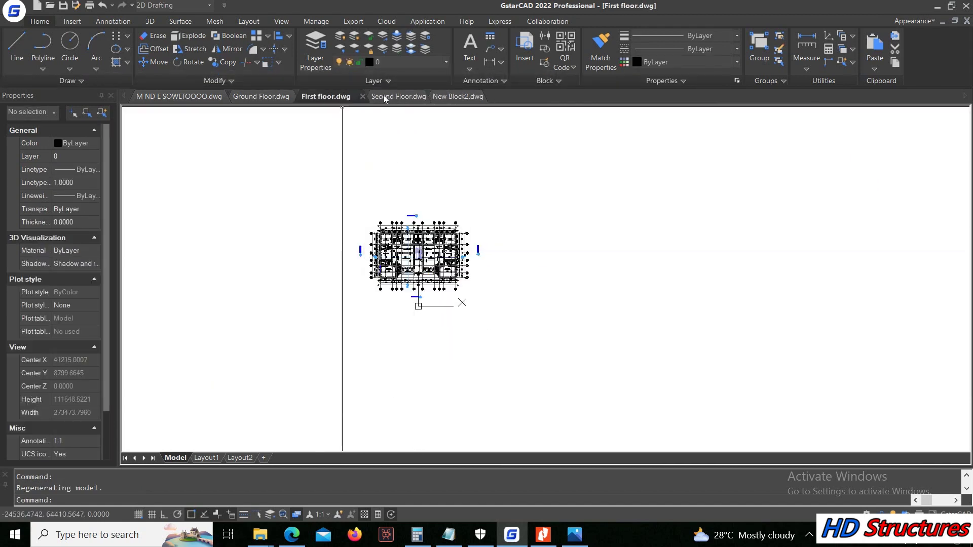
{"action": "left_click", "coordinate": [458, 96]}
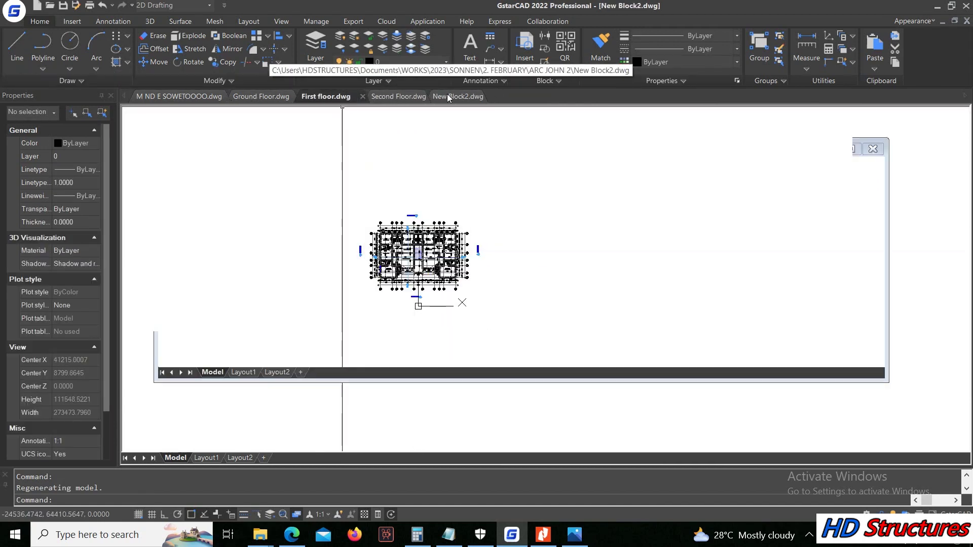
{"action": "key", "text": "ctrl+z"}
{"action": "right_click", "coordinate": [416, 169]}
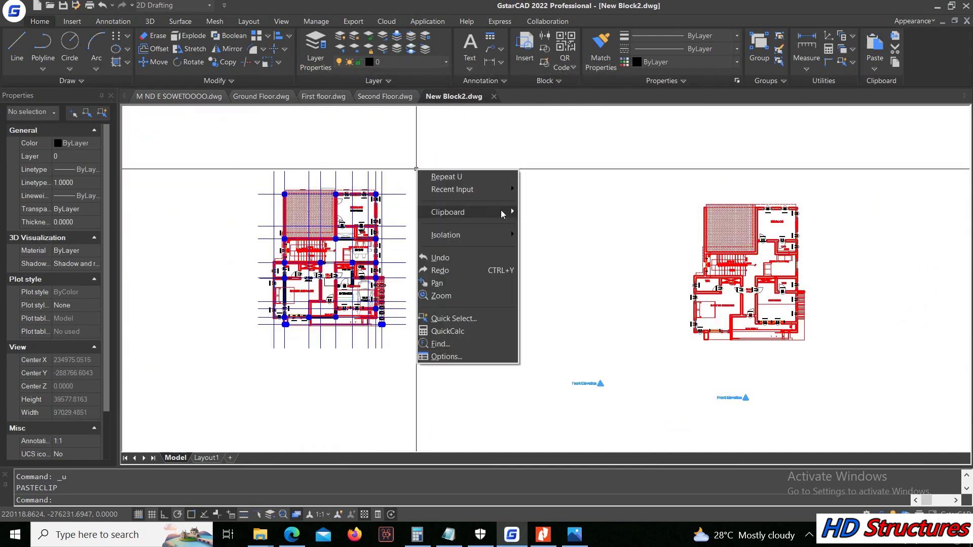
{"action": "mouse_move", "coordinate": [503, 212]}
{"action": "left_click", "coordinate": [560, 253]}
{"action": "scroll", "coordinate": [579, 254], "scroll_direction": "down", "scroll_amount": 3}
{"action": "scroll", "coordinate": [375, 337], "scroll_direction": "up", "scroll_amount": 2}
{"action": "scroll", "coordinate": [396, 264], "scroll_direction": "down", "scroll_amount": 2}
{"action": "scroll", "coordinate": [405, 348], "scroll_direction": "up", "scroll_amount": 3}
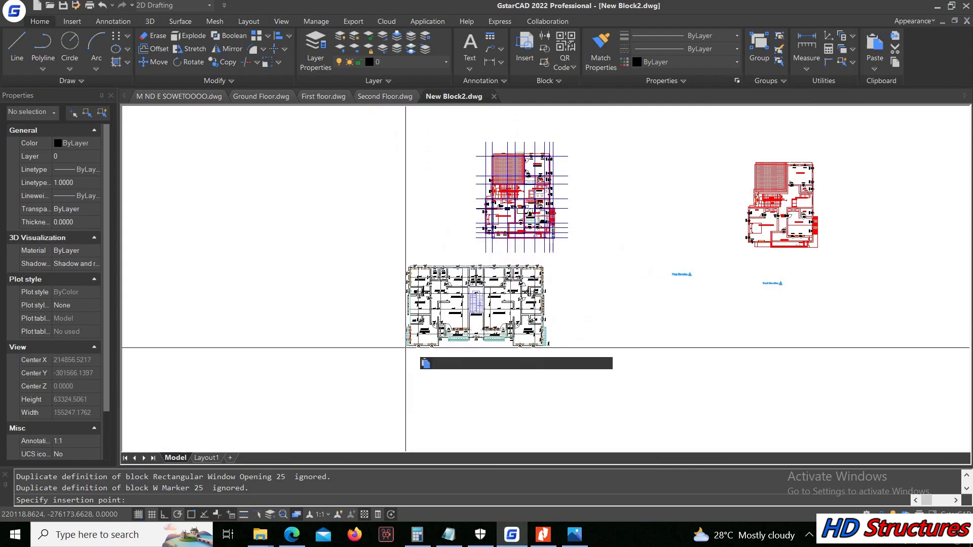
{"action": "left_click", "coordinate": [291, 282]}
{"action": "scroll", "coordinate": [386, 199], "scroll_direction": "up", "scroll_amount": 6}
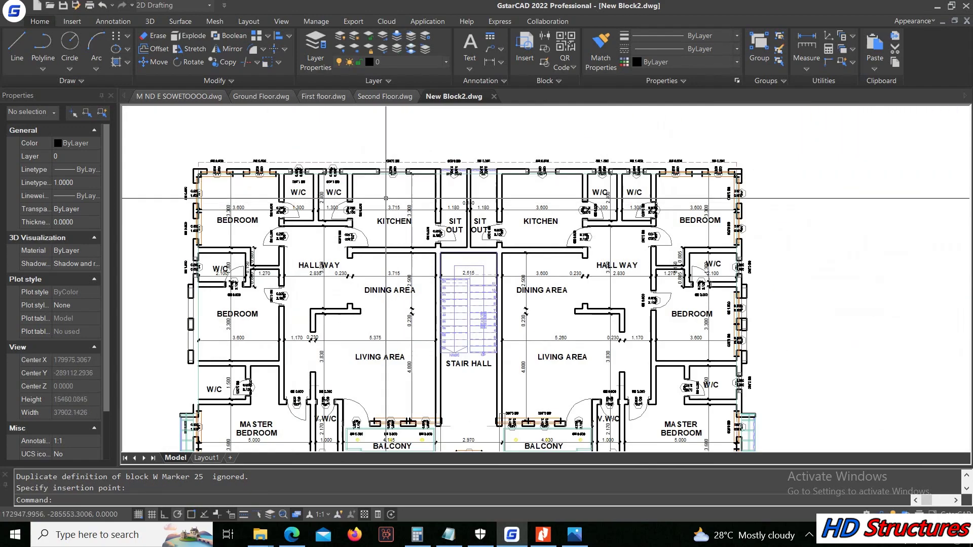
Step: Draw a vertical polyline about 27345 units long from the plan's upper-left outer wall corner down past the lower edge of the plan
{"action": "left_click", "coordinate": [43, 42]}
{"action": "scroll", "coordinate": [450, 261], "scroll_direction": "down", "scroll_amount": 3}
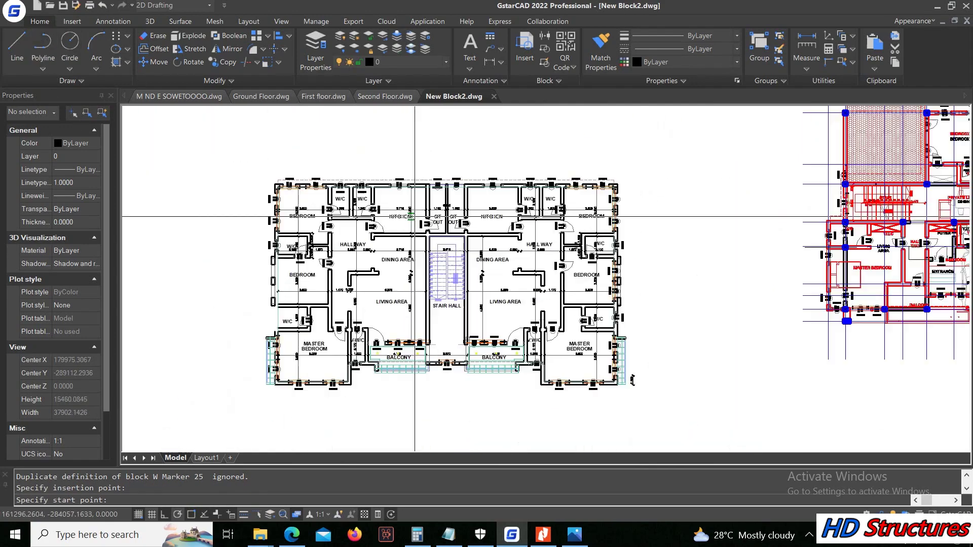
{"action": "scroll", "coordinate": [359, 235], "scroll_direction": "up", "scroll_amount": 6}
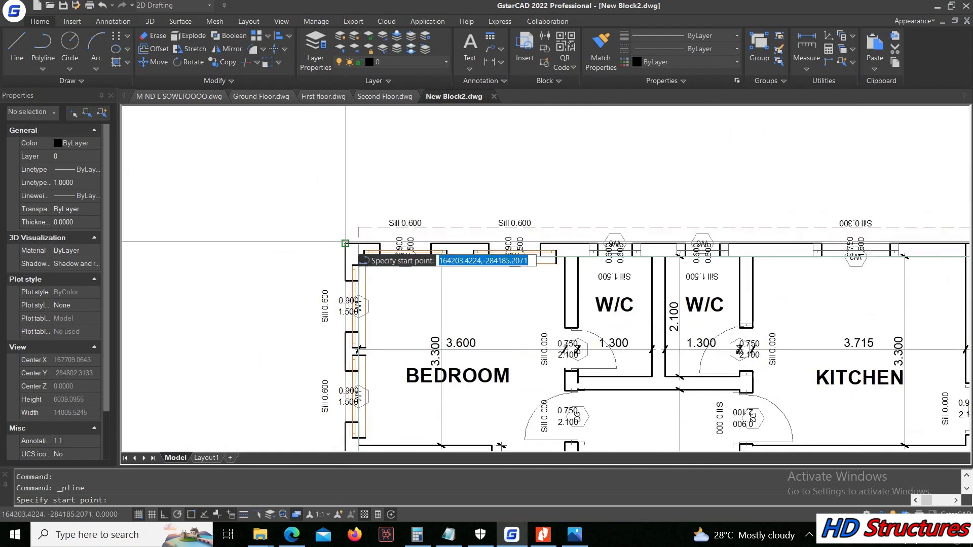
{"action": "left_click", "coordinate": [345, 245]}
{"action": "scroll", "coordinate": [361, 142], "scroll_direction": "down", "scroll_amount": 5}
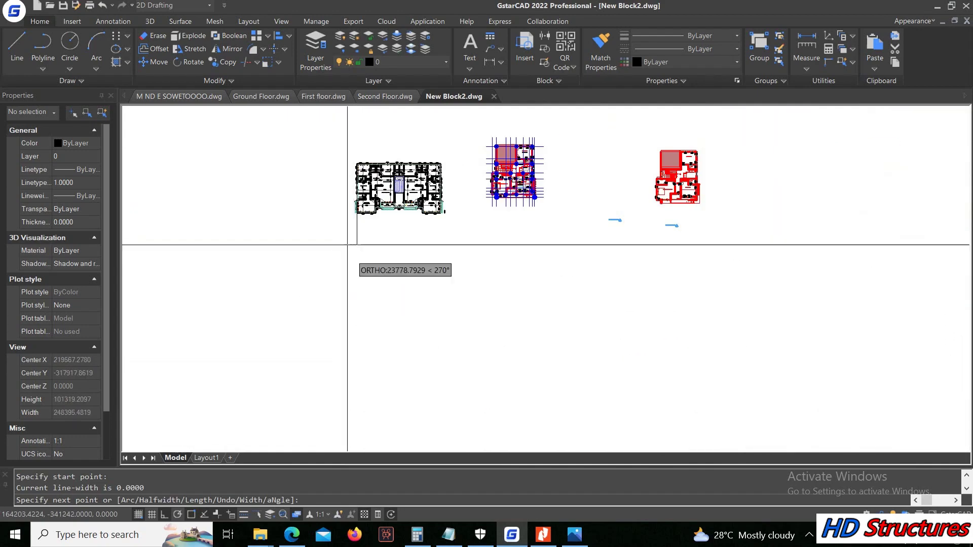
{"action": "key", "text": "Escape"}
Step: Stretch the upper end of the vertical line to above the plan, making it 38444 units long
{"action": "left_click_drag", "start_coordinate": [350, 253], "coordinate": [355, 259]}
{"action": "scroll", "coordinate": [355, 256], "scroll_direction": "down", "scroll_amount": 3}
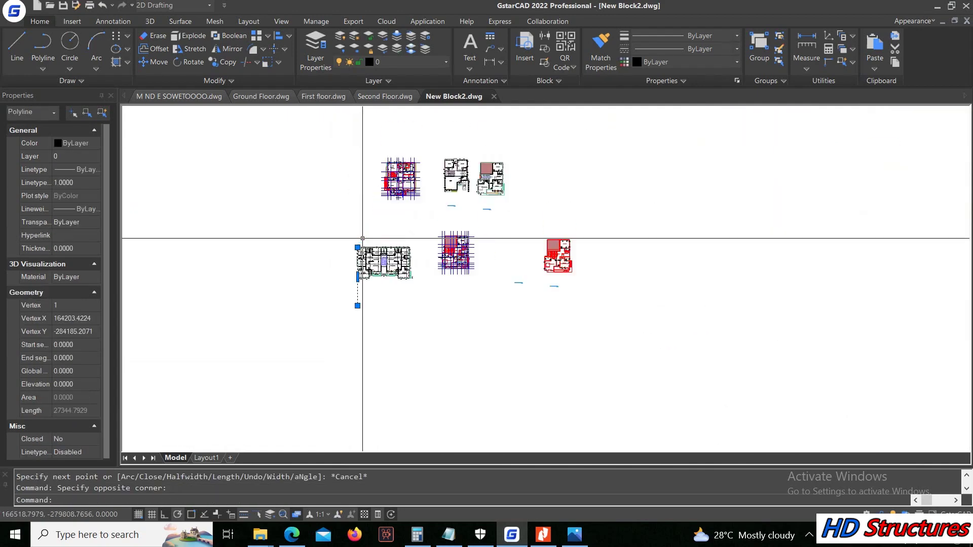
{"action": "scroll", "coordinate": [355, 256], "scroll_direction": "up", "scroll_amount": 5}
{"action": "left_click", "coordinate": [354, 106]}
{"action": "scroll", "coordinate": [354, 270], "scroll_direction": "up", "scroll_amount": 3}
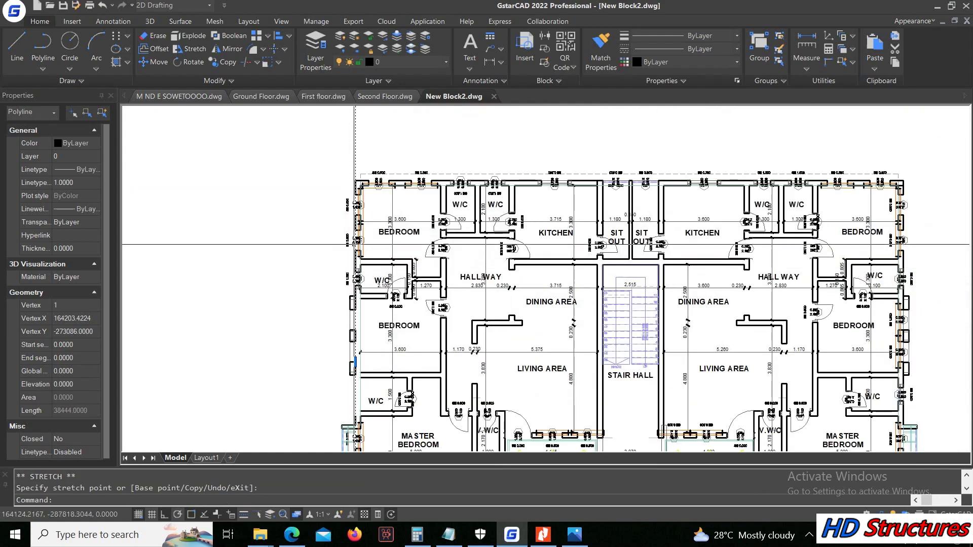
Step: Copy the vertical line from the left outer wall to the outer edge of the projection beside the left master bedroom
{"action": "scroll", "coordinate": [353, 165], "scroll_direction": "down", "scroll_amount": 2}
{"action": "scroll", "coordinate": [384, 321], "scroll_direction": "up", "scroll_amount": 6}
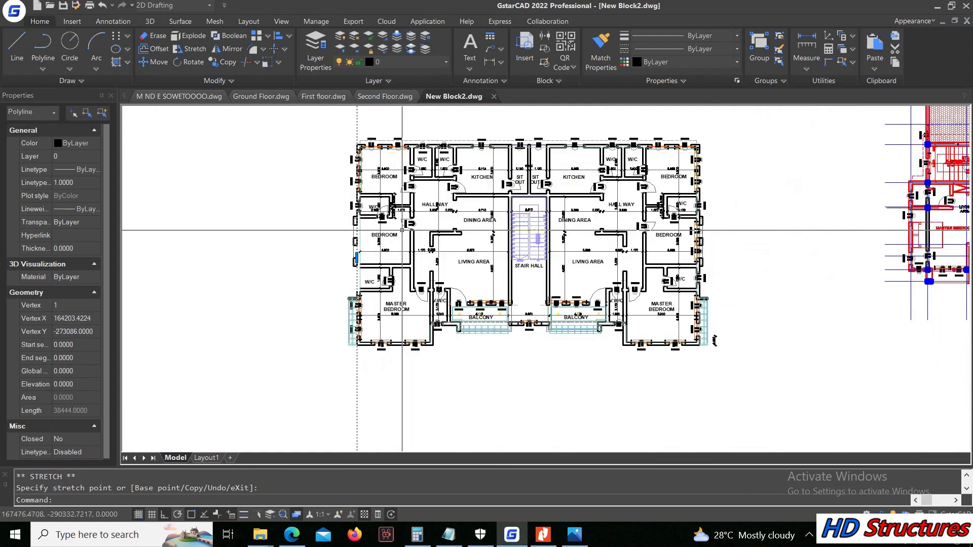
{"action": "scroll", "coordinate": [395, 365], "scroll_direction": "down", "scroll_amount": 3}
{"action": "scroll", "coordinate": [395, 372], "scroll_direction": "up", "scroll_amount": 3}
{"action": "left_click", "coordinate": [355, 386]}
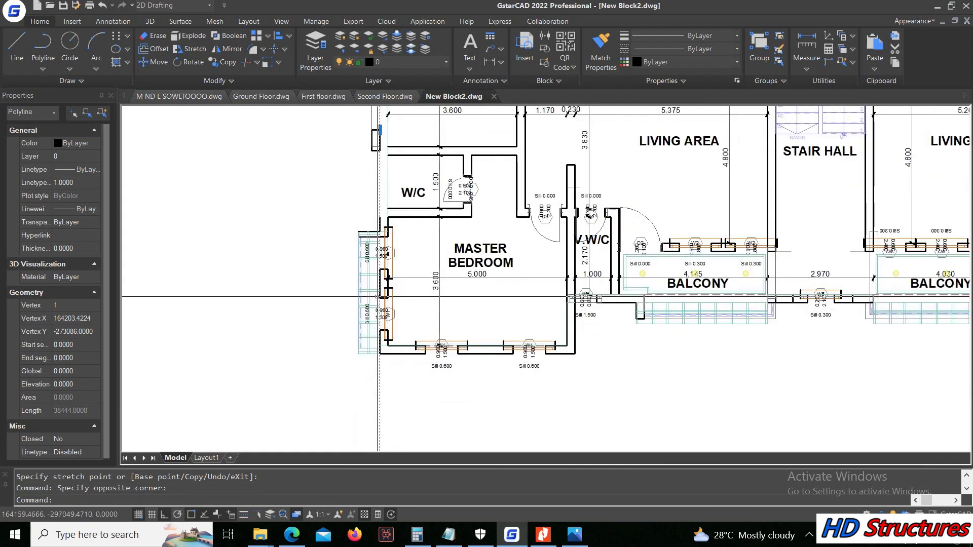
{"action": "right_click", "coordinate": [360, 186]}
{"action": "left_click", "coordinate": [401, 326]}
{"action": "scroll", "coordinate": [390, 250], "scroll_direction": "up", "scroll_amount": 4}
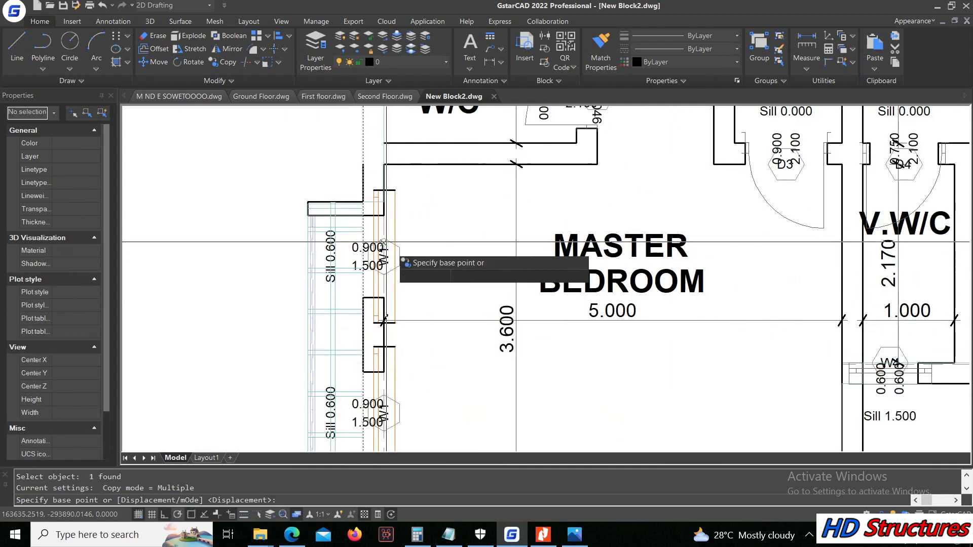
{"action": "left_click", "coordinate": [363, 202]}
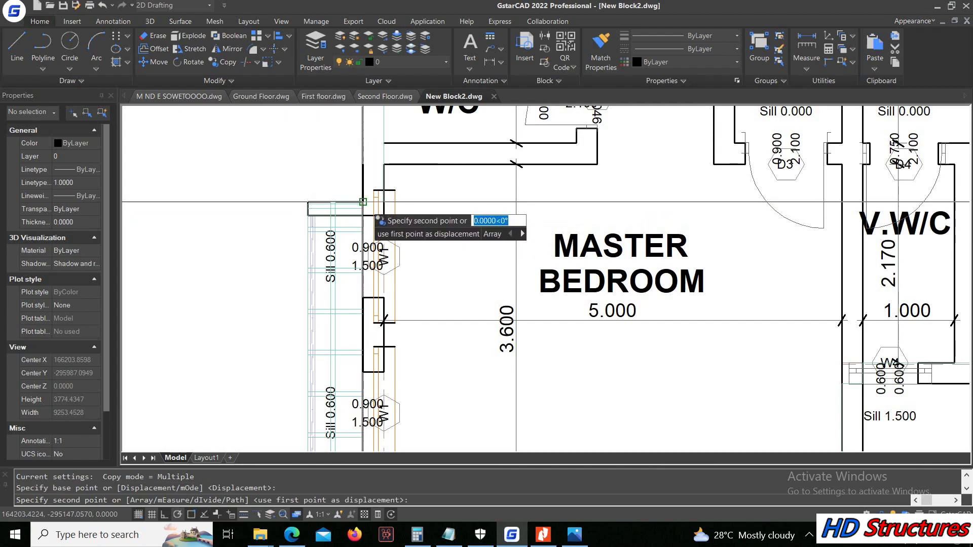
{"action": "scroll", "coordinate": [306, 202], "scroll_direction": "down", "scroll_amount": 8}
{"action": "key", "text": "Escape"}
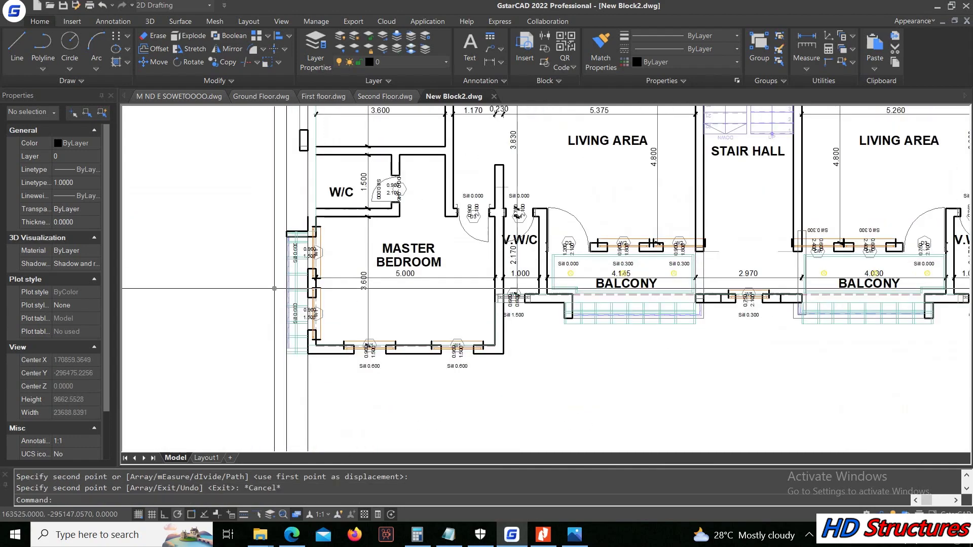
{"action": "left_click", "coordinate": [350, 210]}
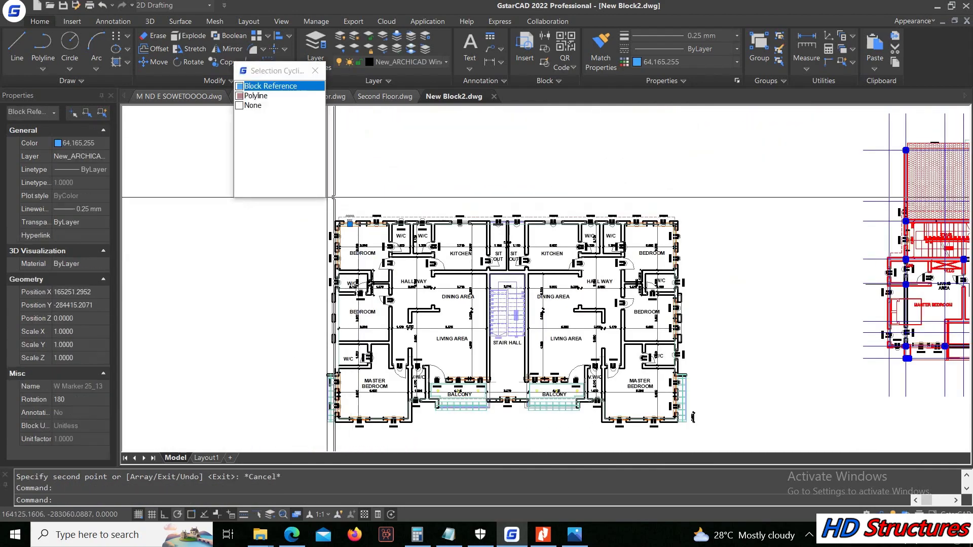
{"action": "scroll", "coordinate": [355, 202], "scroll_direction": "up", "scroll_amount": 5}
{"action": "right_click", "coordinate": [360, 171]}
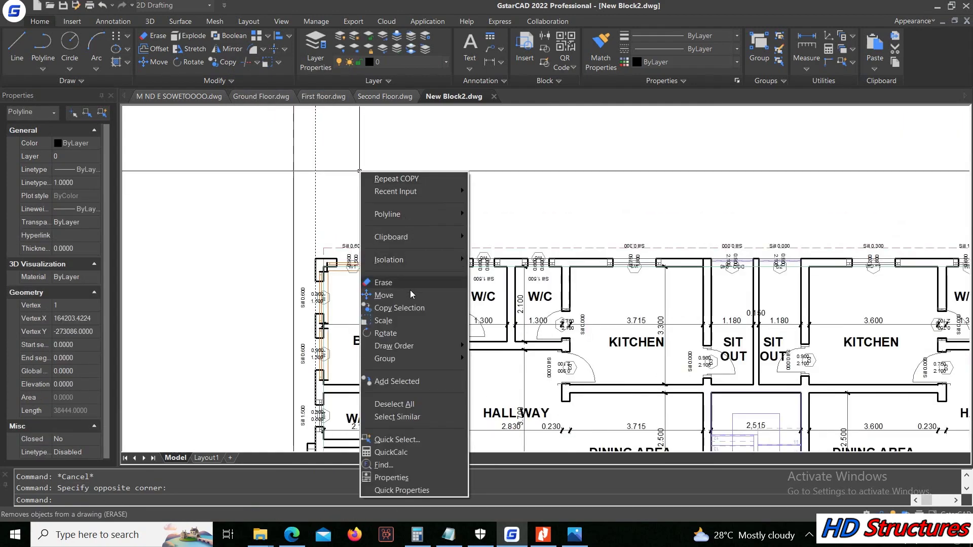
{"action": "left_click", "coordinate": [414, 312]}
{"action": "scroll", "coordinate": [325, 263], "scroll_direction": "up", "scroll_amount": 2}
{"action": "left_click", "coordinate": [324, 264]}
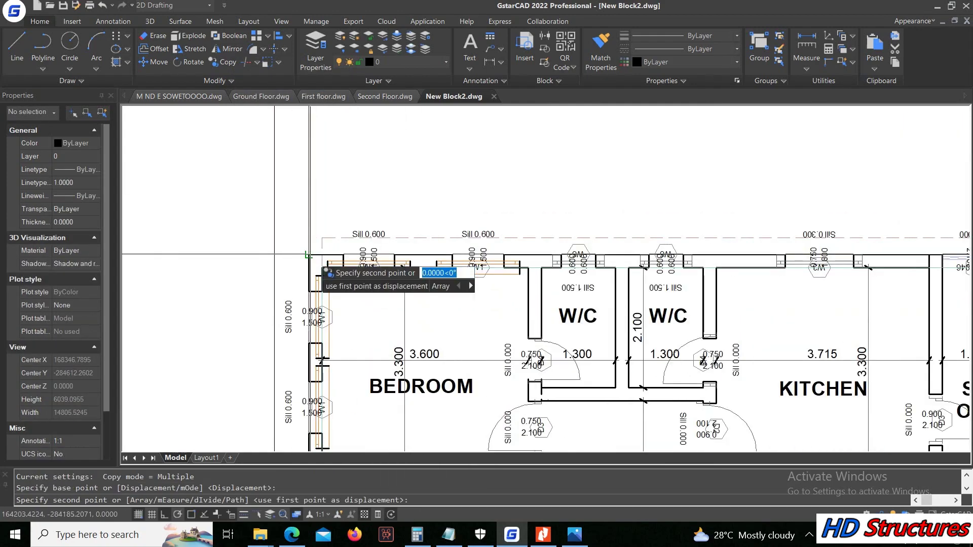
{"action": "scroll", "coordinate": [340, 274], "scroll_direction": "down", "scroll_amount": 2}
{"action": "scroll", "coordinate": [320, 274], "scroll_direction": "down", "scroll_amount": 6}
Step: Match the properties of a blue gridline on the existing gridded plan to the two new vertical lines
{"action": "left_click", "coordinate": [600, 50]}
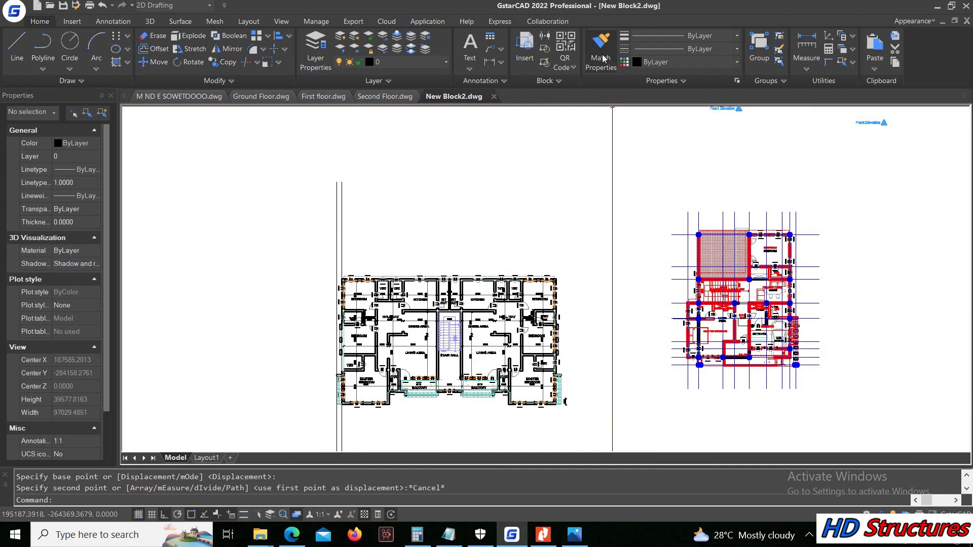
{"action": "left_click", "coordinate": [687, 214]}
{"action": "left_click", "coordinate": [337, 208]}
{"action": "left_click", "coordinate": [343, 254]}
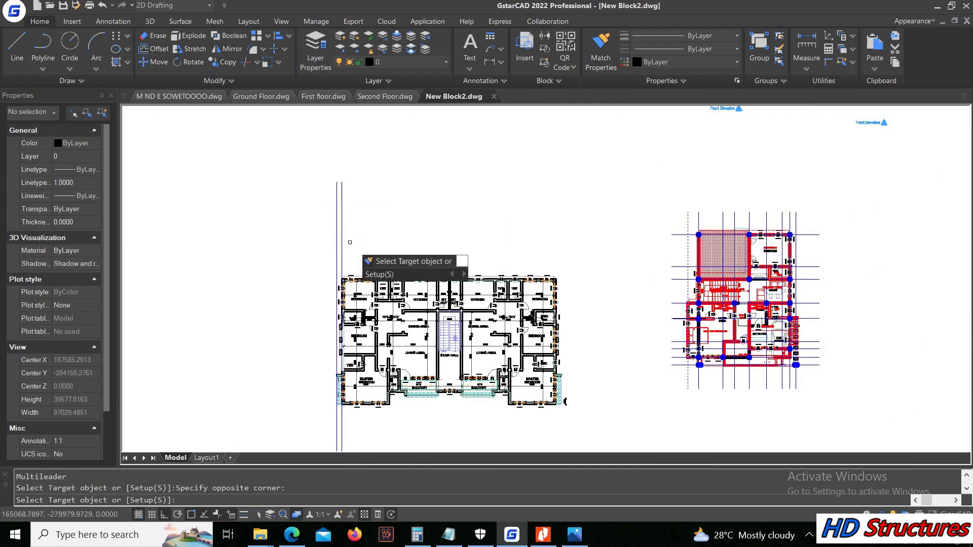
{"action": "key", "text": "Escape"}
{"action": "scroll", "coordinate": [344, 243], "scroll_direction": "up", "scroll_amount": 2}
{"action": "scroll", "coordinate": [388, 223], "scroll_direction": "down", "scroll_amount": 4}
{"action": "scroll", "coordinate": [387, 220], "scroll_direction": "up", "scroll_amount": 3}
{"action": "left_click", "coordinate": [376, 216]}
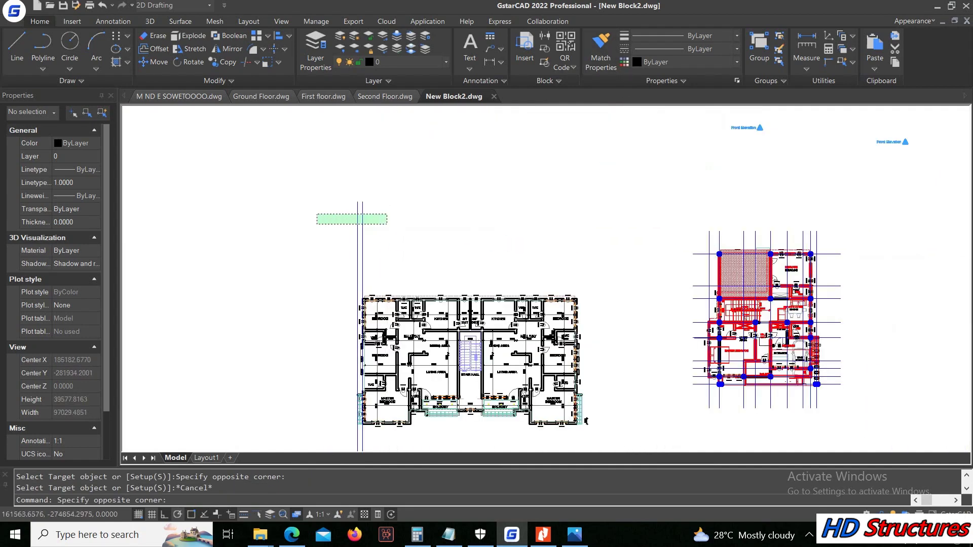
{"action": "left_click", "coordinate": [354, 222]}
{"action": "scroll", "coordinate": [408, 116], "scroll_direction": "down", "scroll_amount": 1}
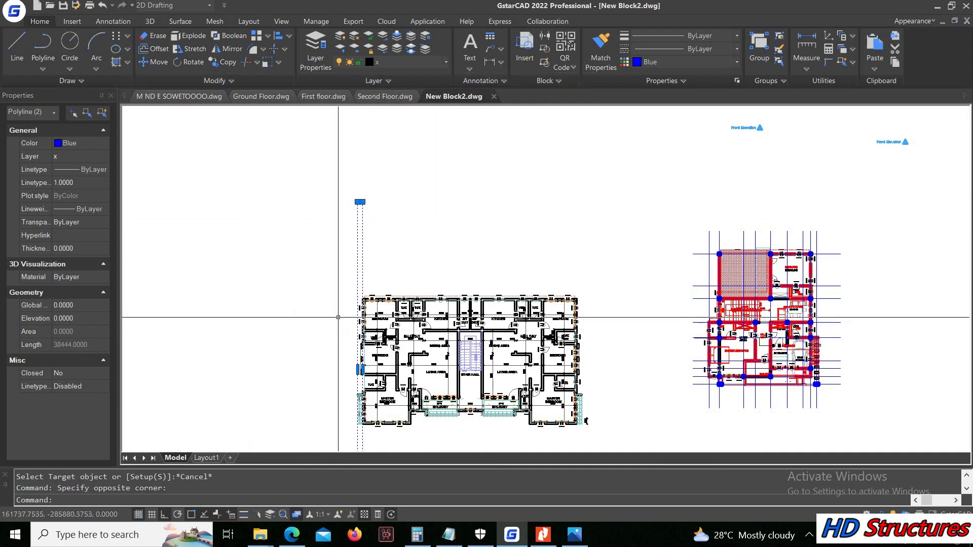
{"action": "scroll", "coordinate": [342, 306], "scroll_direction": "up", "scroll_amount": 5}
{"action": "key", "text": "Escape"}
Step: Copy the left outer wall's gridline onto the wall between the left flat's top bedroom and its W/C
{"action": "left_click", "coordinate": [357, 210]}
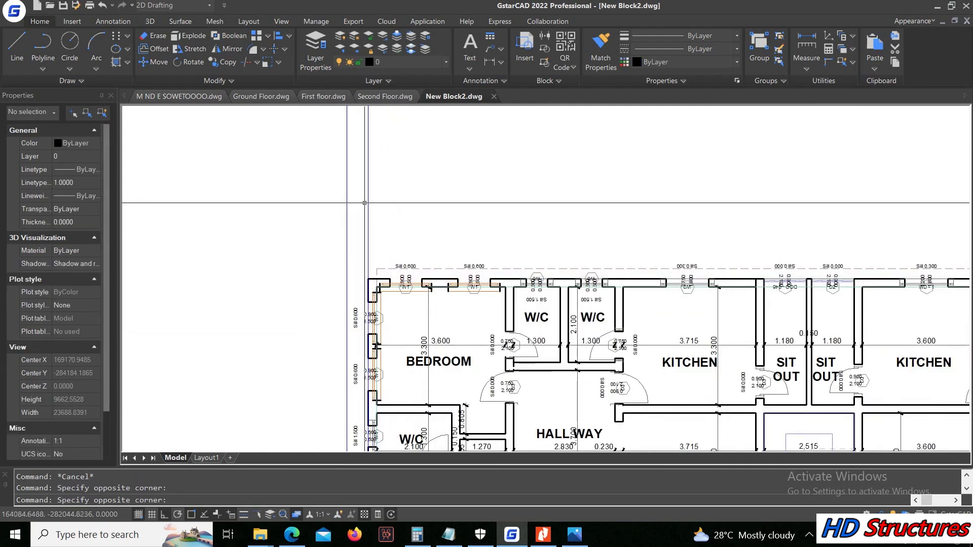
{"action": "left_click", "coordinate": [370, 221]}
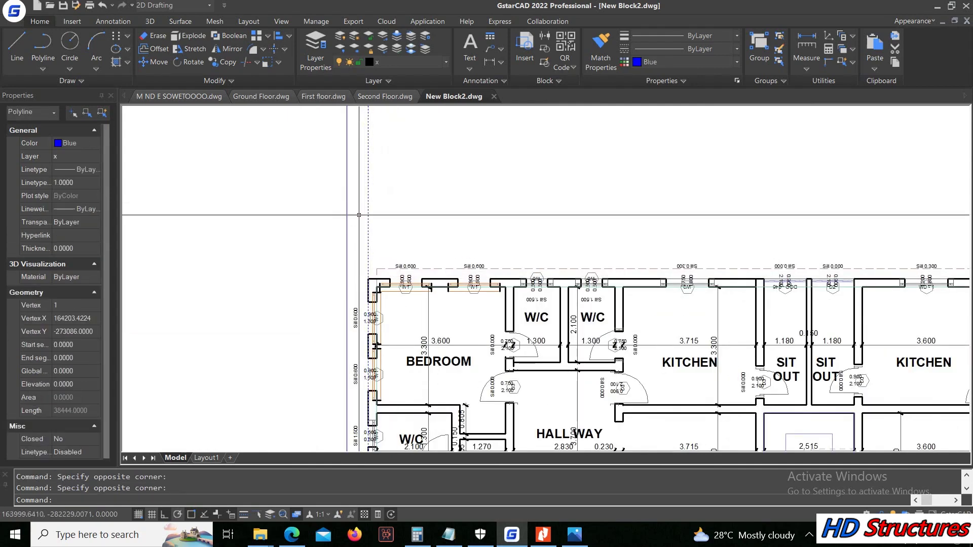
{"action": "scroll", "coordinate": [406, 210], "scroll_direction": "down", "scroll_amount": 2}
{"action": "right_click", "coordinate": [406, 210]}
{"action": "left_click", "coordinate": [457, 335]}
{"action": "scroll", "coordinate": [312, 243], "scroll_direction": "up", "scroll_amount": 4}
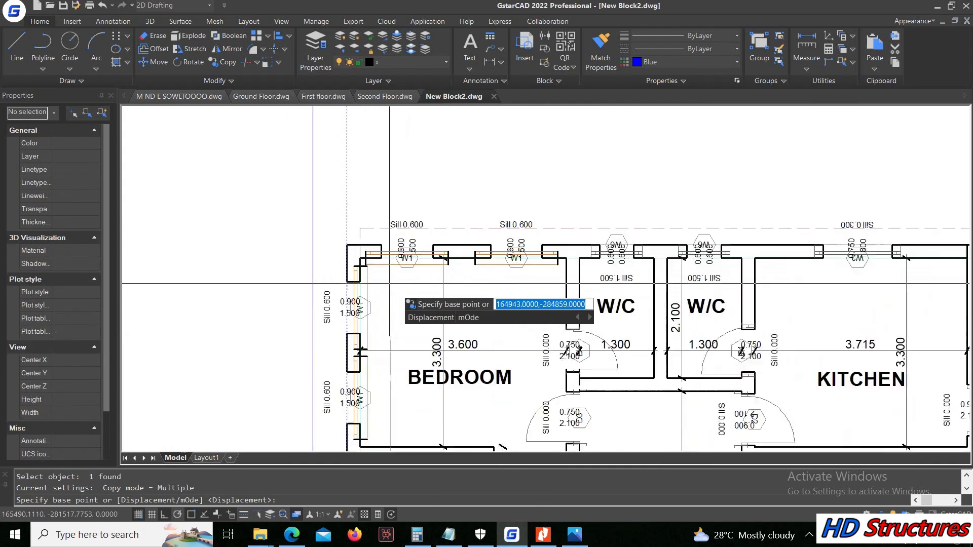
{"action": "left_click", "coordinate": [347, 244]}
{"action": "scroll", "coordinate": [577, 262], "scroll_direction": "up", "scroll_amount": 2}
{"action": "left_click", "coordinate": [552, 258]}
Step: Place further gridline copies on the left flat's W/C–kitchen wall and its kitchen–sit out wall
{"action": "scroll", "coordinate": [461, 228], "scroll_direction": "down", "scroll_amount": 4}
{"action": "scroll", "coordinate": [659, 238], "scroll_direction": "down", "scroll_amount": 2}
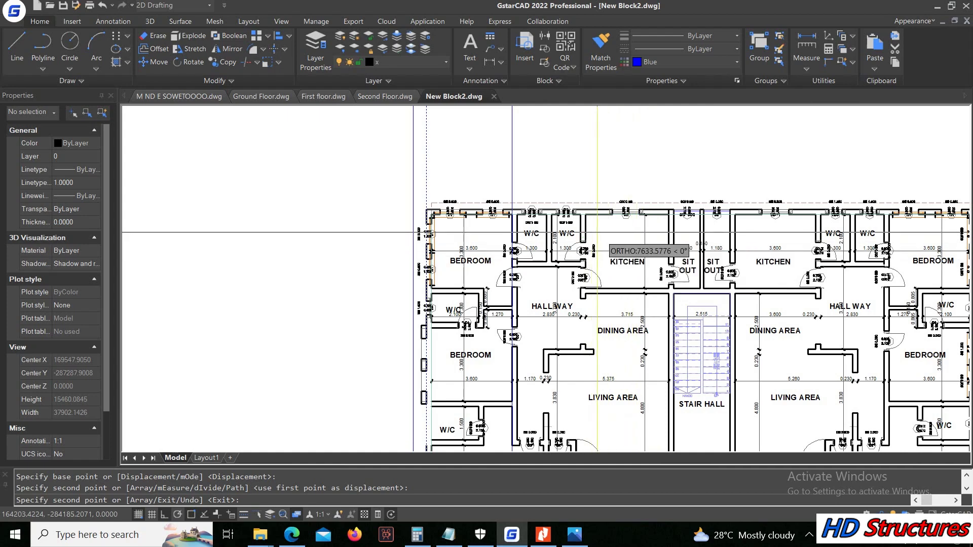
{"action": "scroll", "coordinate": [597, 231], "scroll_direction": "up", "scroll_amount": 2}
{"action": "left_click", "coordinate": [579, 205]}
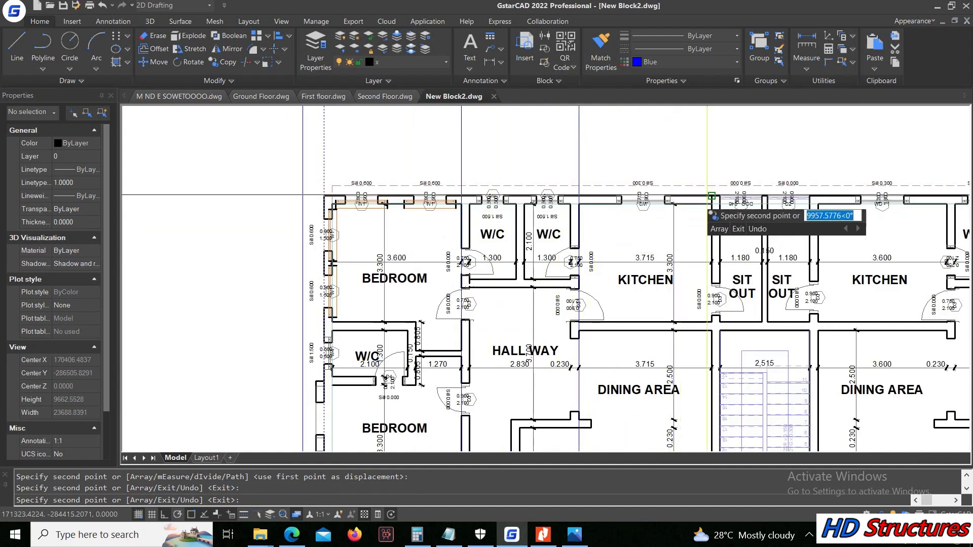
{"action": "scroll", "coordinate": [712, 203], "scroll_direction": "up", "scroll_amount": 2}
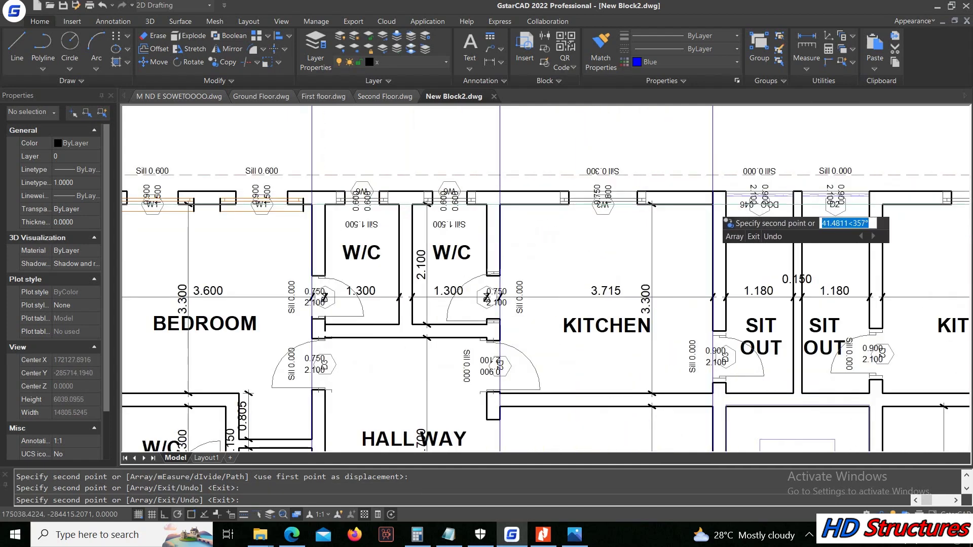
{"action": "left_click", "coordinate": [712, 204]}
Step: Place gridline copies on the right flat's sit out–kitchen wall and its kitchen–W/C wall
{"action": "scroll", "coordinate": [713, 205], "scroll_direction": "down", "scroll_amount": 3}
{"action": "scroll", "coordinate": [641, 239], "scroll_direction": "down", "scroll_amount": 2}
{"action": "scroll", "coordinate": [622, 200], "scroll_direction": "up", "scroll_amount": 4}
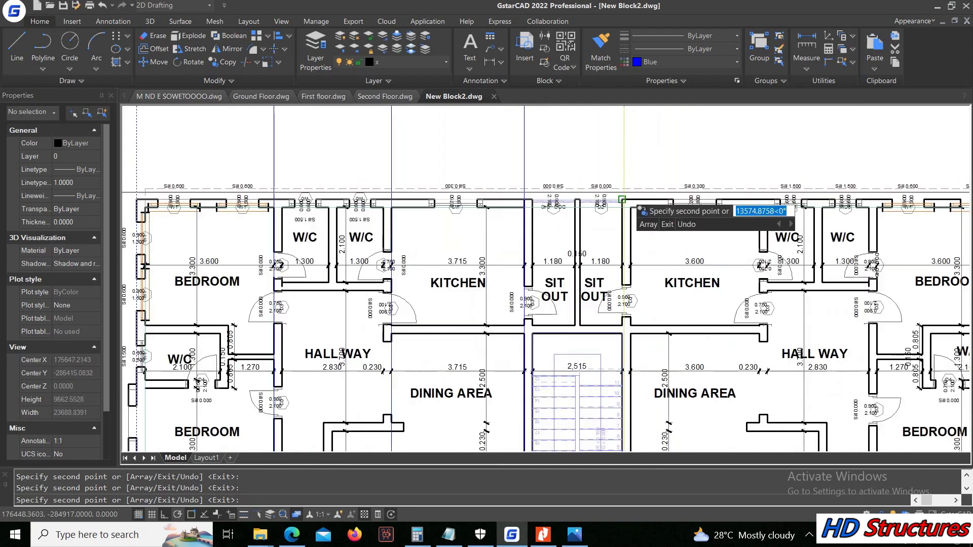
{"action": "scroll", "coordinate": [623, 200], "scroll_direction": "up", "scroll_amount": 4}
{"action": "scroll", "coordinate": [623, 193], "scroll_direction": "down", "scroll_amount": 6}
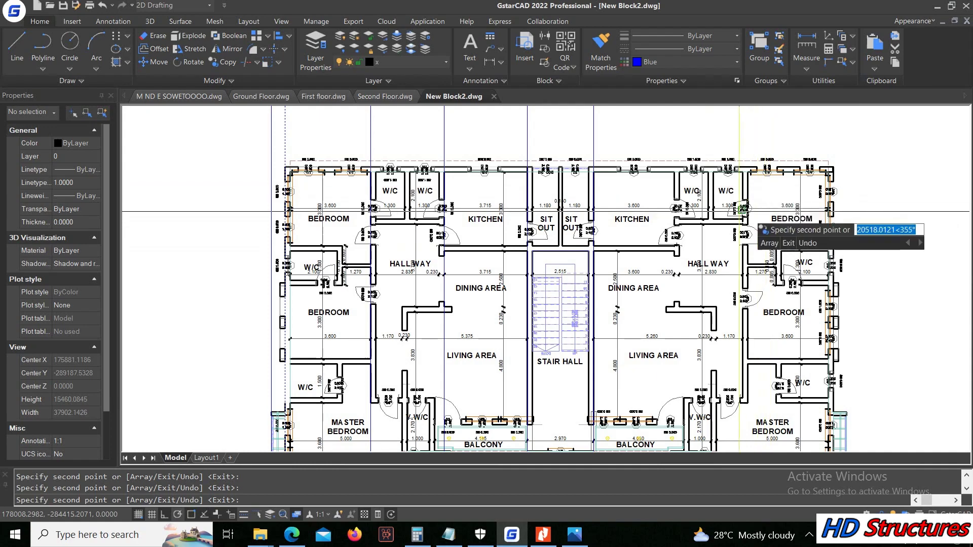
Step: Place gridline copies on the right flat's W/C–bedroom wall and right outer wall, and end the Copy command
{"action": "scroll", "coordinate": [740, 212], "scroll_direction": "up", "scroll_amount": 2}
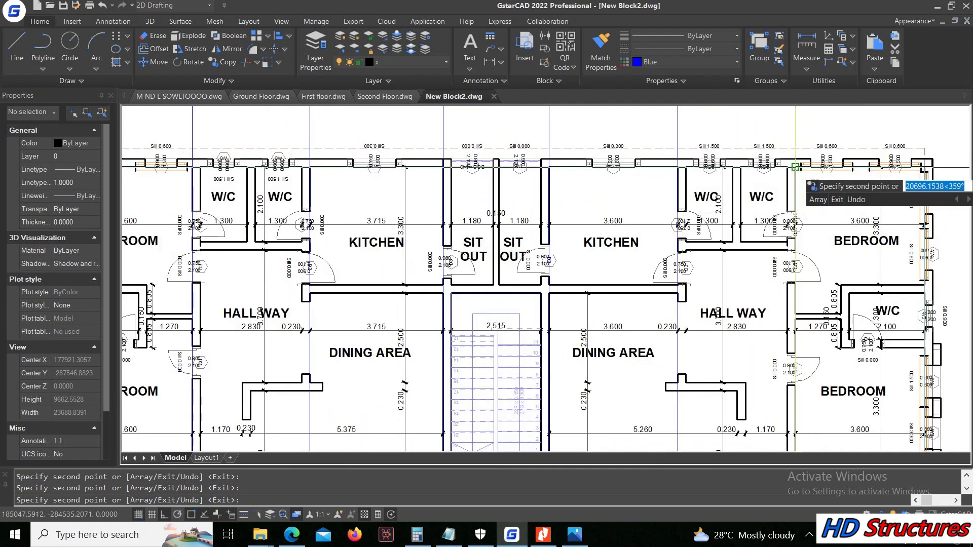
{"action": "scroll", "coordinate": [795, 168], "scroll_direction": "up", "scroll_amount": 4}
{"action": "scroll", "coordinate": [476, 168], "scroll_direction": "down", "scroll_amount": 6}
{"action": "scroll", "coordinate": [576, 238], "scroll_direction": "up", "scroll_amount": 4}
{"action": "scroll", "coordinate": [633, 242], "scroll_direction": "up", "scroll_amount": 2}
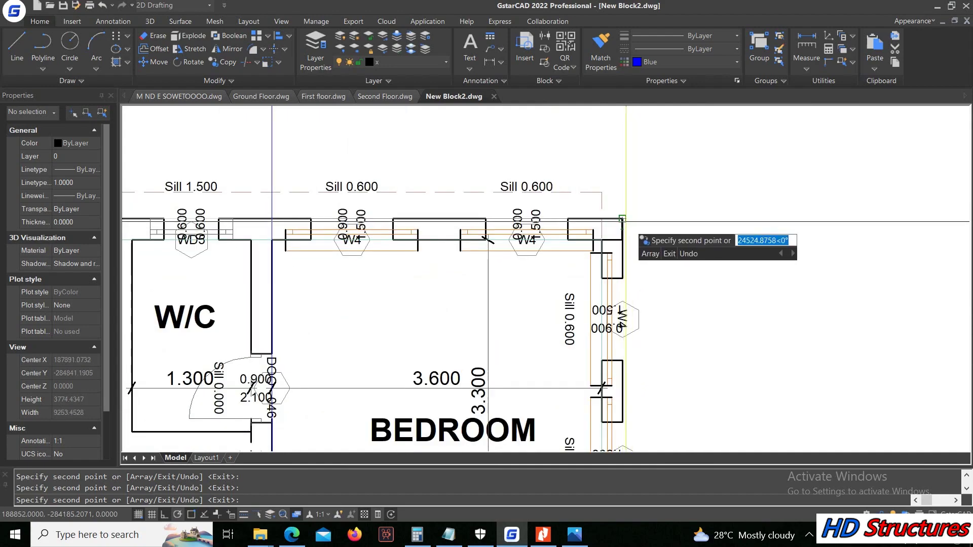
{"action": "scroll", "coordinate": [621, 314], "scroll_direction": "down", "scroll_amount": 8}
{"action": "key", "text": "Escape"}
{"action": "scroll", "coordinate": [521, 330], "scroll_direction": "down", "scroll_amount": 4}
{"action": "scroll", "coordinate": [519, 261], "scroll_direction": "up", "scroll_amount": 2}
{"action": "scroll", "coordinate": [553, 277], "scroll_direction": "down", "scroll_amount": 2}
{"action": "scroll", "coordinate": [376, 236], "scroll_direction": "up", "scroll_amount": 2}
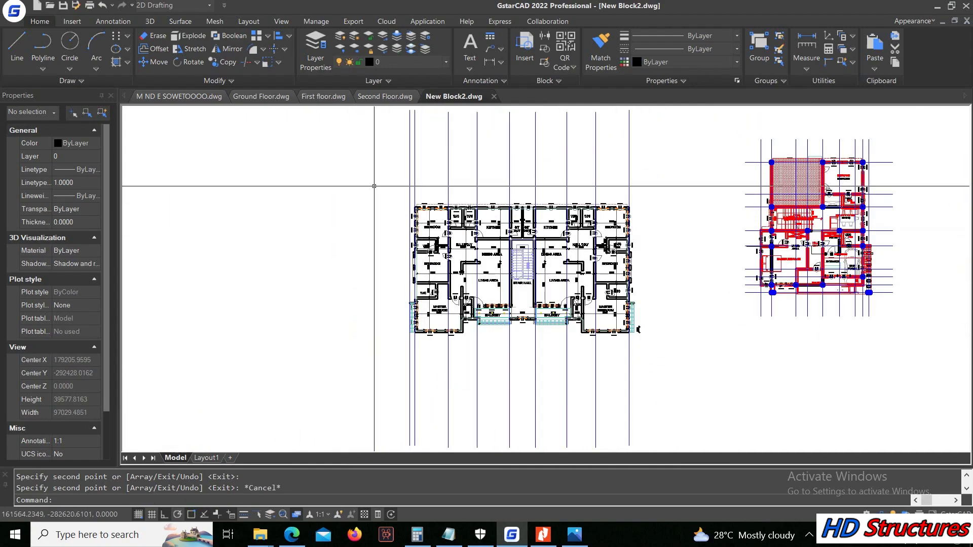
Step: Draw a horizontal polyline about 34646 units long from the upper-left outer wall corner past the right side of the plan
{"action": "left_click", "coordinate": [50, 57]}
{"action": "scroll", "coordinate": [428, 208], "scroll_direction": "up", "scroll_amount": 6}
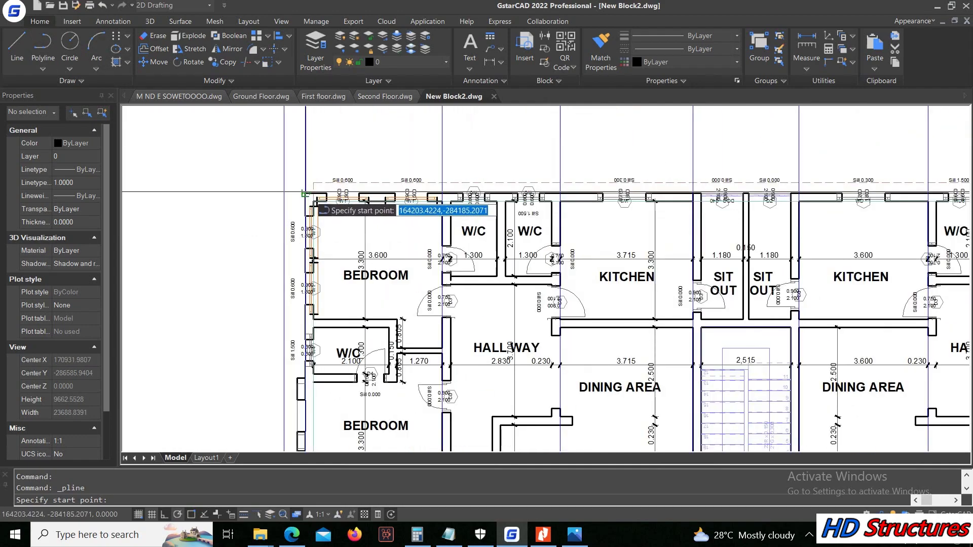
{"action": "left_click", "coordinate": [307, 191]}
{"action": "scroll", "coordinate": [244, 213], "scroll_direction": "down", "scroll_amount": 4}
{"action": "left_click", "coordinate": [721, 207]}
{"action": "key", "text": "Escape"}
Step: Stretch the left end of the horizontal line beyond the plan's left side, making it 50587 units long
{"action": "left_click", "coordinate": [707, 182]}
{"action": "left_click", "coordinate": [672, 215]}
{"action": "scroll", "coordinate": [671, 215], "scroll_direction": "down", "scroll_amount": 4}
{"action": "scroll", "coordinate": [589, 231], "scroll_direction": "up", "scroll_amount": 2}
{"action": "scroll", "coordinate": [652, 241], "scroll_direction": "up", "scroll_amount": 2}
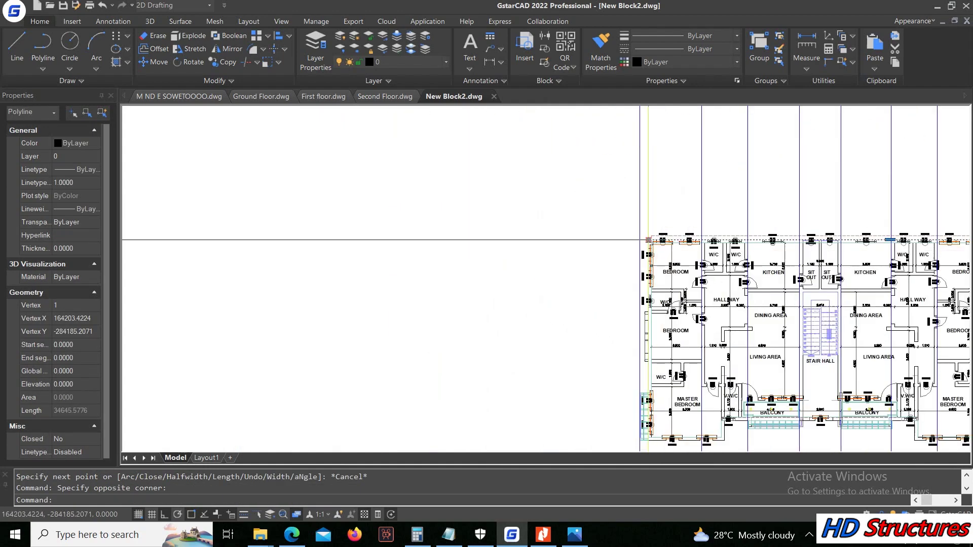
{"action": "left_click", "coordinate": [649, 236]}
{"action": "left_click", "coordinate": [425, 238]}
{"action": "scroll", "coordinate": [406, 239], "scroll_direction": "down", "scroll_amount": 3}
{"action": "scroll", "coordinate": [568, 250], "scroll_direction": "up", "scroll_amount": 3}
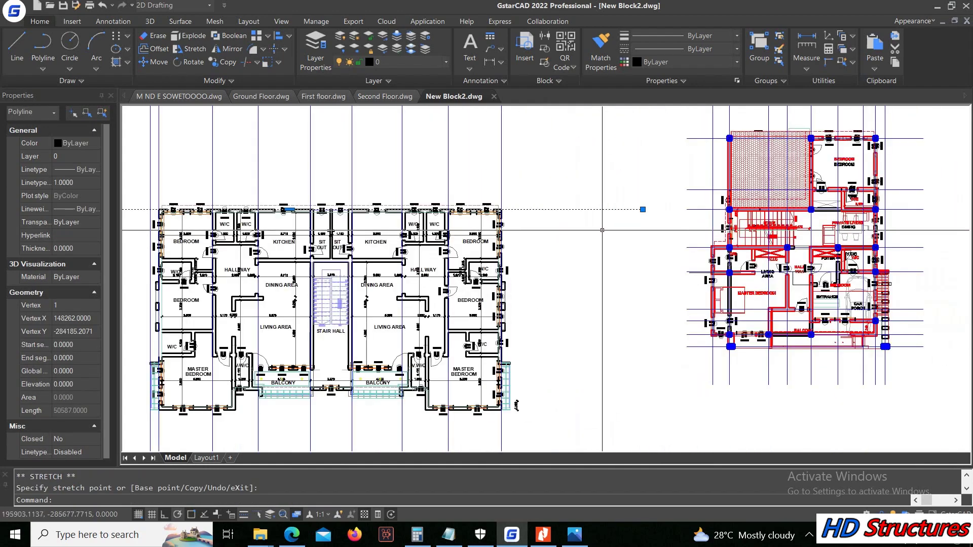
{"action": "scroll", "coordinate": [576, 224], "scroll_direction": "down", "scroll_amount": 3}
{"action": "key", "text": "Escape"}
Step: Move the existing red gridded plan horizontally to the right, away from the new second-floor plan
{"action": "left_click", "coordinate": [576, 164]}
{"action": "left_click", "coordinate": [719, 339]}
{"action": "right_click", "coordinate": [634, 198]}
{"action": "left_click", "coordinate": [674, 299]}
{"action": "left_click", "coordinate": [623, 301]}
{"action": "left_click", "coordinate": [704, 301]}
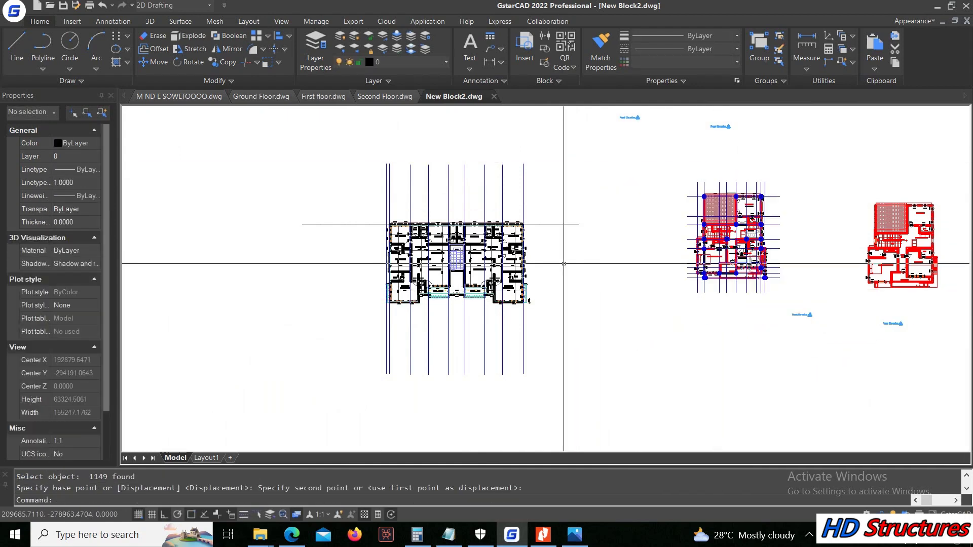
Step: Copy the horizontal line from the plan's top outer wall down to the wall below the kitchens and sit outs
{"action": "scroll", "coordinate": [583, 262], "scroll_direction": "up", "scroll_amount": 6}
{"action": "scroll", "coordinate": [650, 261], "scroll_direction": "down", "scroll_amount": 3}
{"action": "left_click", "coordinate": [648, 256]}
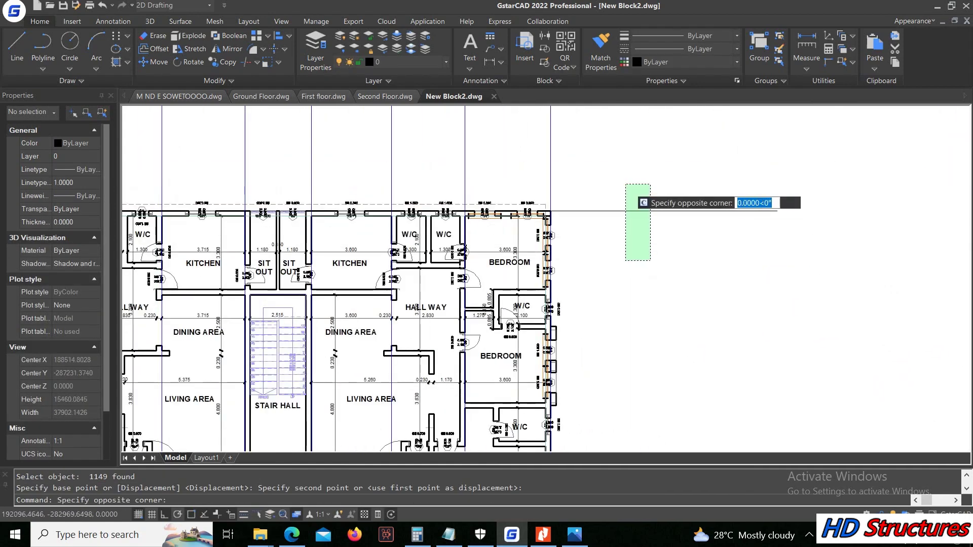
{"action": "left_click", "coordinate": [619, 182]}
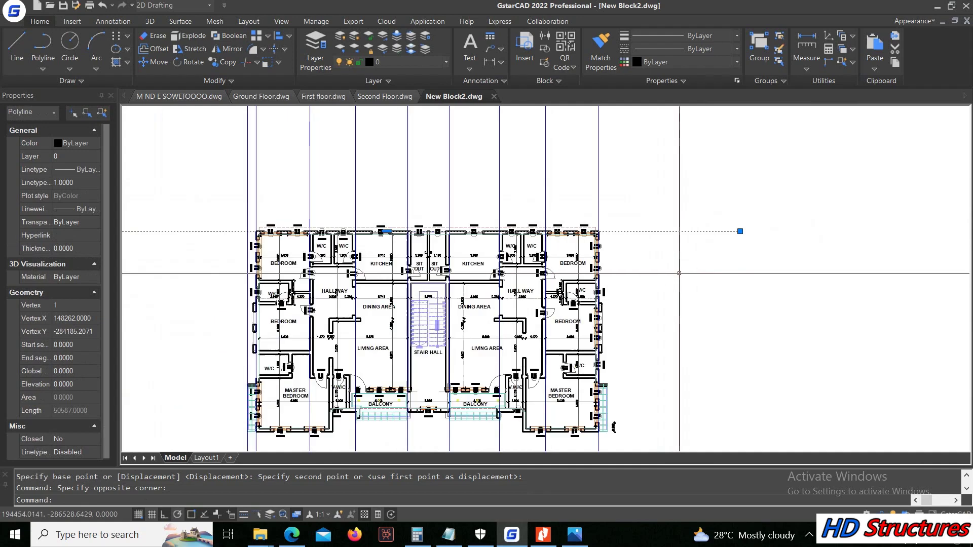
{"action": "right_click", "coordinate": [557, 174]}
{"action": "left_click", "coordinate": [583, 310]}
{"action": "scroll", "coordinate": [421, 251], "scroll_direction": "up", "scroll_amount": 2}
{"action": "scroll", "coordinate": [428, 254], "scroll_direction": "up", "scroll_amount": 3}
{"action": "left_click", "coordinate": [426, 240]}
{"action": "scroll", "coordinate": [464, 195], "scroll_direction": "down", "scroll_amount": 3}
{"action": "scroll", "coordinate": [446, 231], "scroll_direction": "down", "scroll_amount": 2}
{"action": "scroll", "coordinate": [456, 284], "scroll_direction": "up", "scroll_amount": 4}
{"action": "left_click", "coordinate": [456, 305]}
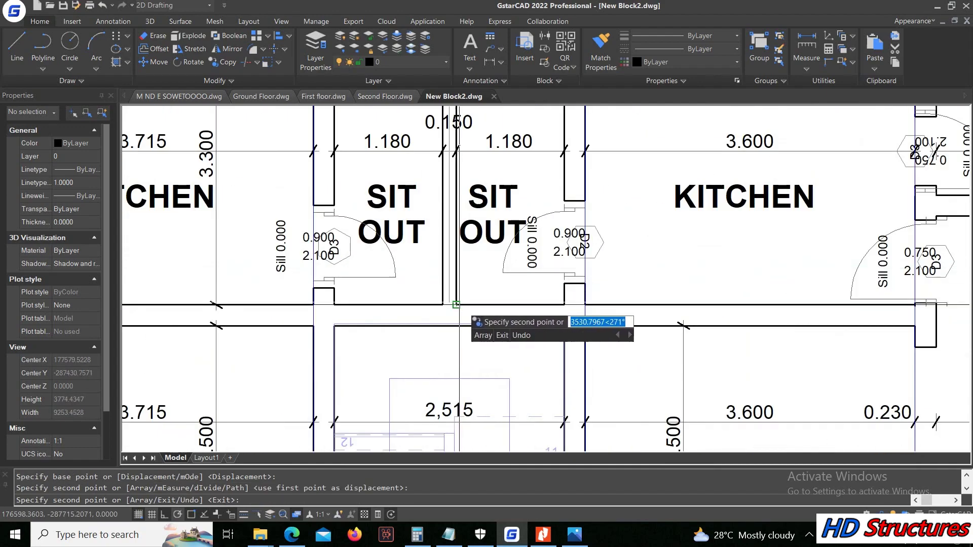
Step: End the copy and match the two horizontal lines to the properties of the plan's blue vertical gridlines
{"action": "scroll", "coordinate": [456, 305], "scroll_direction": "down", "scroll_amount": 6}
{"action": "key", "text": "Escape"}
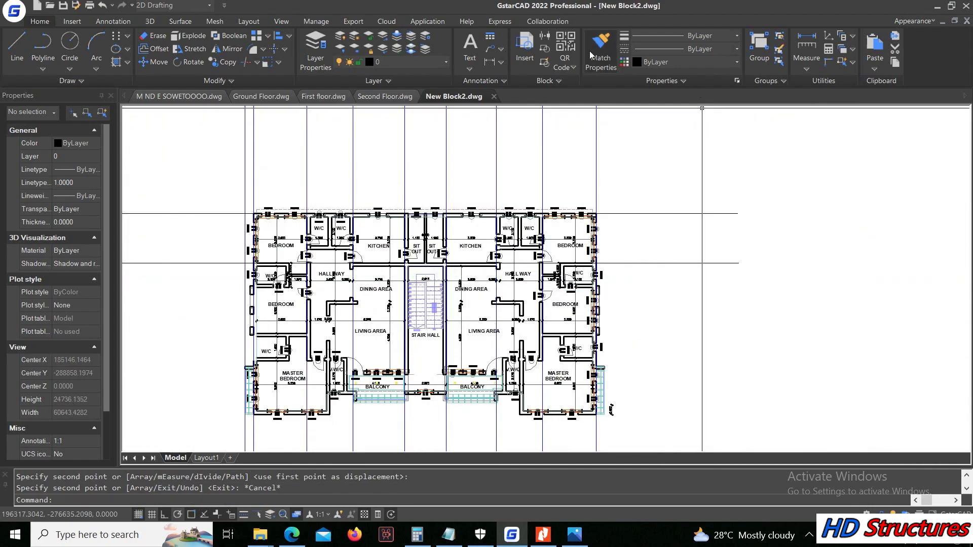
{"action": "left_click", "coordinate": [590, 53]}
{"action": "left_click", "coordinate": [597, 183]}
{"action": "left_click", "coordinate": [714, 301]}
{"action": "left_click", "coordinate": [658, 212]}
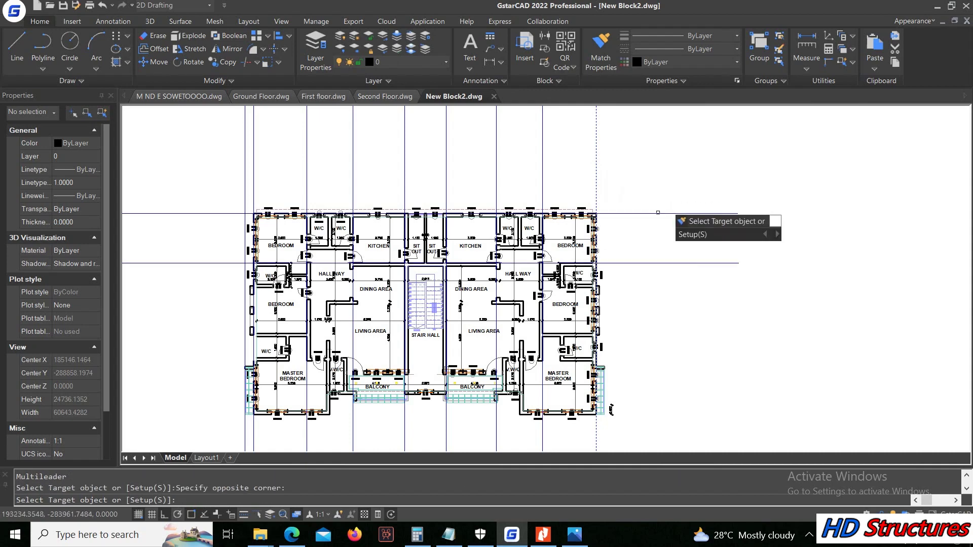
{"action": "scroll", "coordinate": [642, 240], "scroll_direction": "up", "scroll_amount": 2}
{"action": "key", "text": "Escape"}
Step: Copy the horizontal gridline below the kitchens 5060 units down to the wall between the right bedroom and the master bedroom's W/C
{"action": "right_click", "coordinate": [758, 345]}
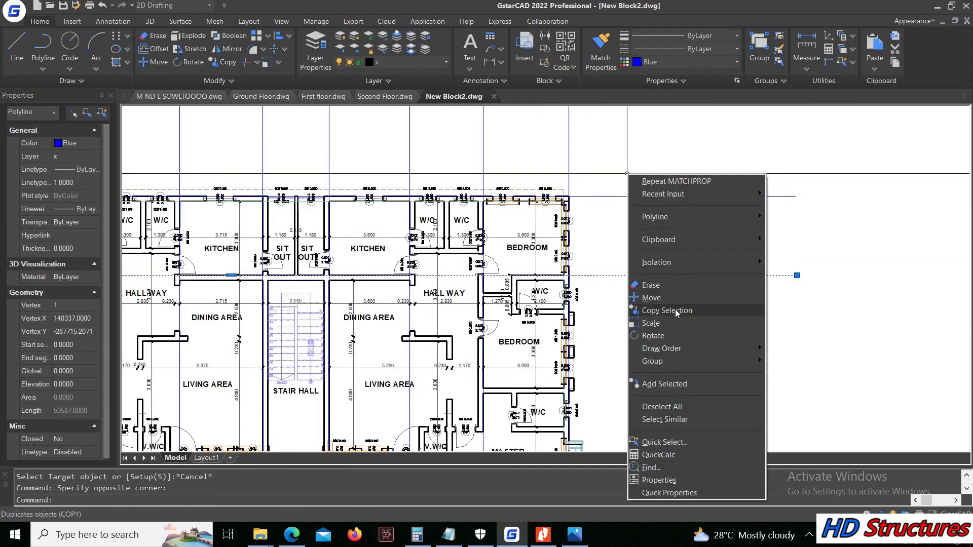
{"action": "left_click", "coordinate": [766, 311]}
{"action": "scroll", "coordinate": [553, 283], "scroll_direction": "up", "scroll_amount": 2}
{"action": "scroll", "coordinate": [552, 283], "scroll_direction": "up", "scroll_amount": 2}
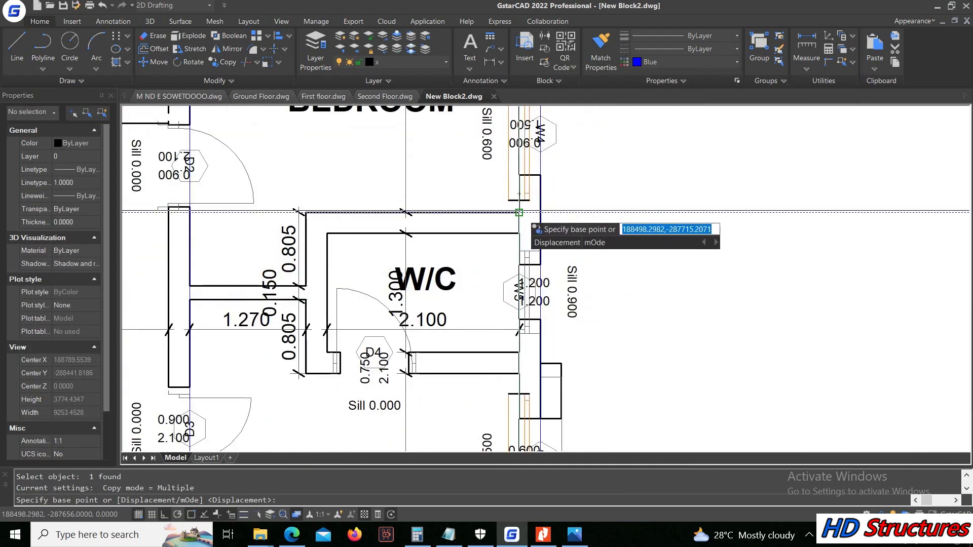
{"action": "left_click", "coordinate": [528, 210]}
{"action": "scroll", "coordinate": [528, 210], "scroll_direction": "down", "scroll_amount": 3}
{"action": "scroll", "coordinate": [525, 300], "scroll_direction": "up", "scroll_amount": 5}
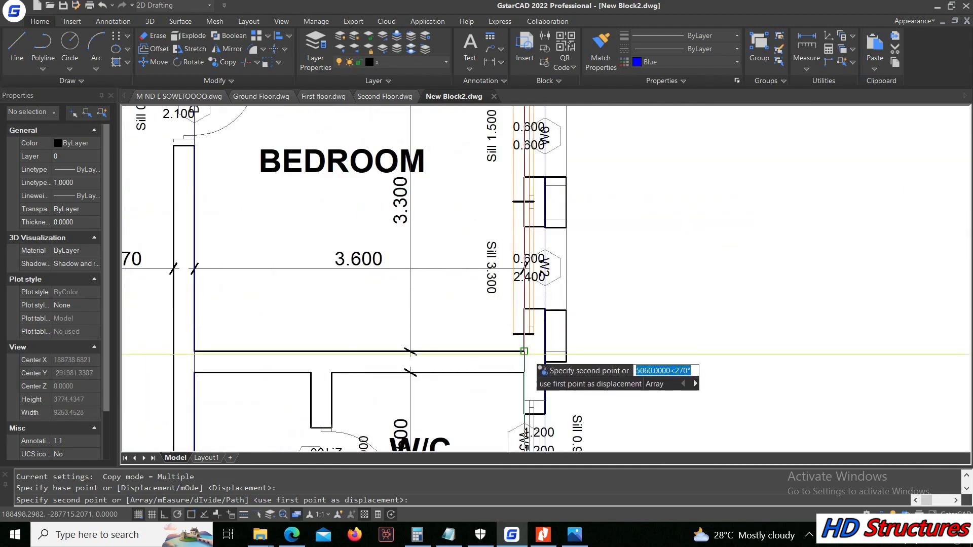
{"action": "left_click", "coordinate": [525, 351]}
{"action": "scroll", "coordinate": [537, 332], "scroll_direction": "down", "scroll_amount": 5}
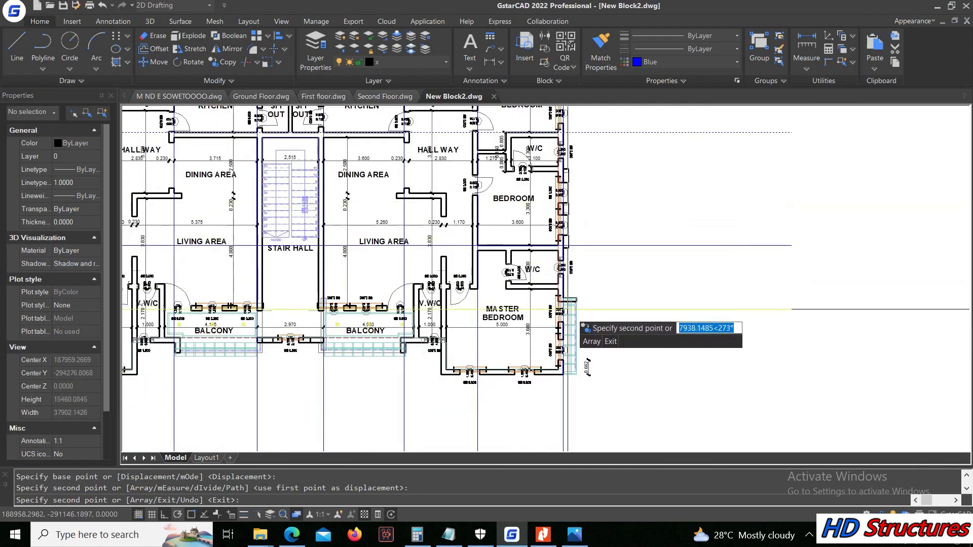
Step: Place another copy of the gridline 10620 units down, on the master bedroom's lower outer wall
{"action": "scroll", "coordinate": [566, 362], "scroll_direction": "up", "scroll_amount": 4}
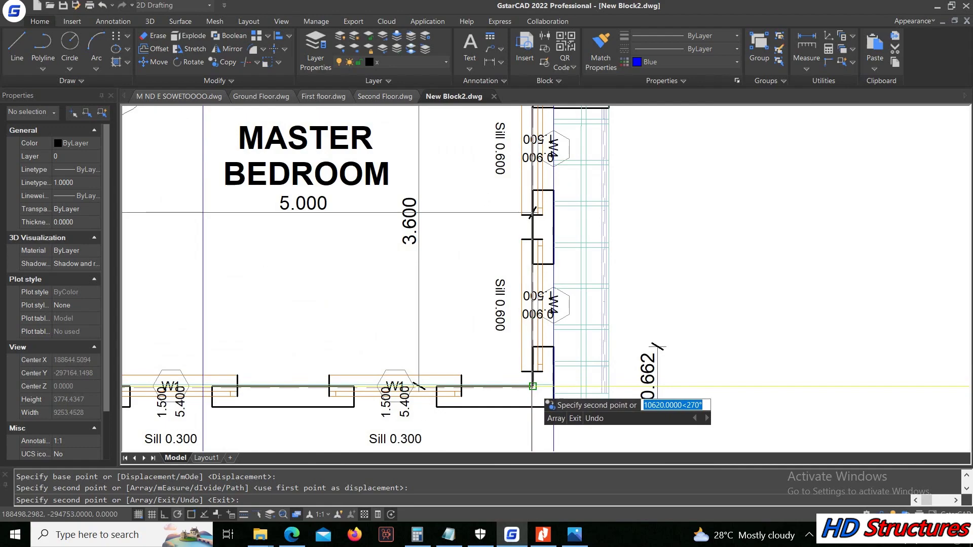
{"action": "scroll", "coordinate": [554, 362], "scroll_direction": "up", "scroll_amount": 5}
{"action": "scroll", "coordinate": [608, 365], "scroll_direction": "down", "scroll_amount": 10}
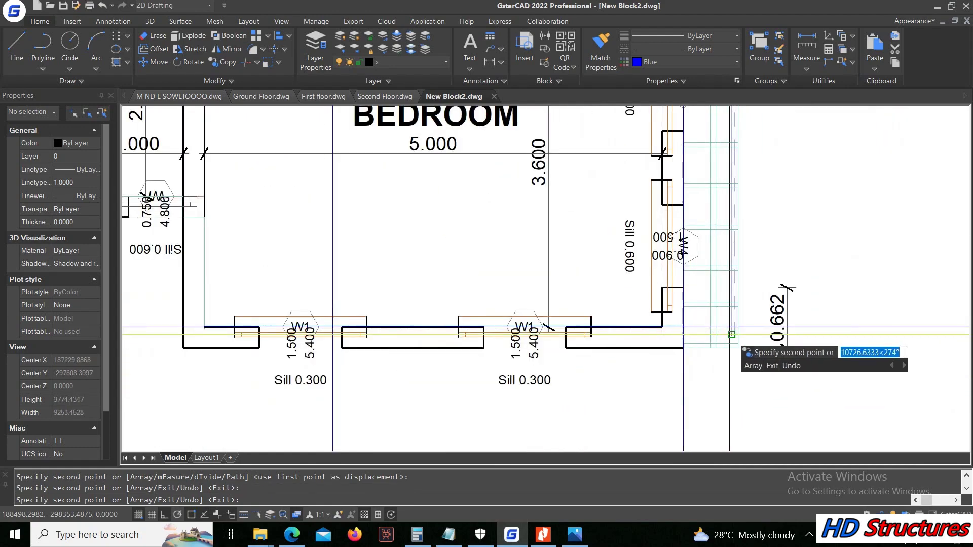
{"action": "key", "text": "Escape"}
{"action": "scroll", "coordinate": [558, 221], "scroll_direction": "up", "scroll_amount": 5}
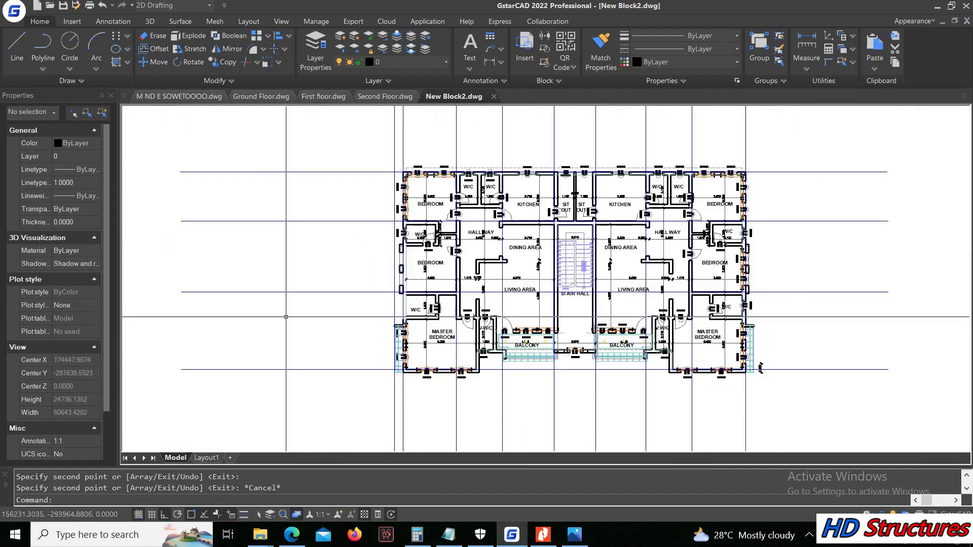
Step: Examine the plan around the living area, balconies and right master bedroom for walls still lacking a horizontal gridline
{"action": "middle_click_drag", "start_coordinate": [336, 436], "coordinate": [336, 163]}
{"action": "scroll", "coordinate": [336, 272], "scroll_direction": "down", "scroll_amount": 3}
{"action": "scroll", "coordinate": [336, 272], "scroll_direction": "up", "scroll_amount": 3}
{"action": "scroll", "coordinate": [320, 297], "scroll_direction": "up", "scroll_amount": 2}
{"action": "scroll", "coordinate": [457, 304], "scroll_direction": "down", "scroll_amount": 4}
{"action": "scroll", "coordinate": [540, 336], "scroll_direction": "up", "scroll_amount": 4}
{"action": "scroll", "coordinate": [541, 336], "scroll_direction": "up", "scroll_amount": 2}
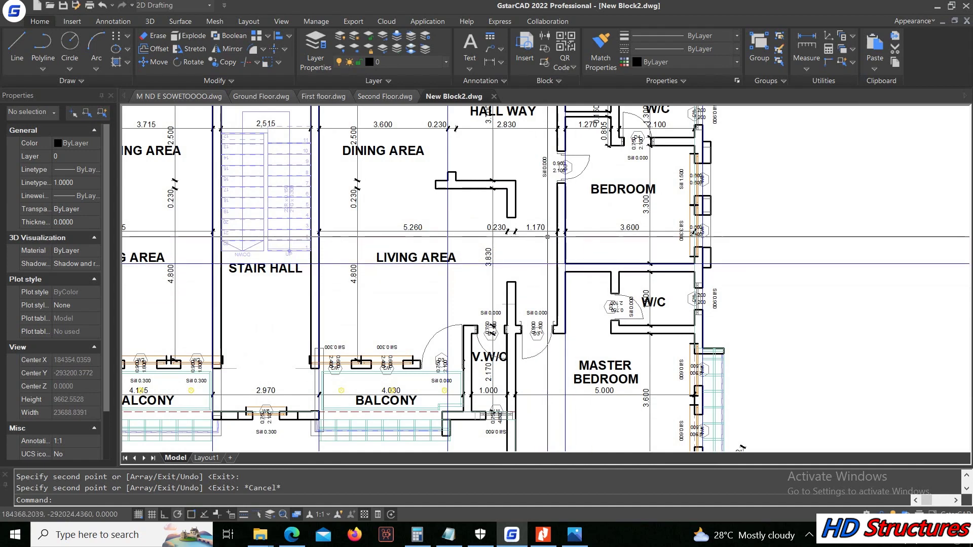
{"action": "scroll", "coordinate": [547, 237], "scroll_direction": "down", "scroll_amount": 2}
Step: Copy the lowest horizontal gridline up to the wall between the right master bedroom and its W/C
{"action": "left_click_drag", "start_coordinate": [831, 368], "coordinate": [791, 388]}
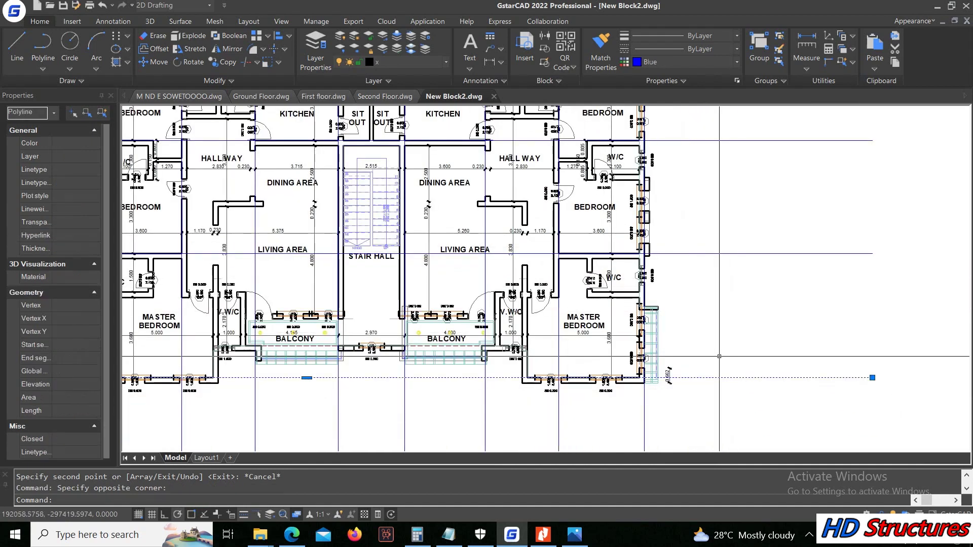
{"action": "right_click", "coordinate": [687, 197]}
{"action": "left_click", "coordinate": [736, 338]}
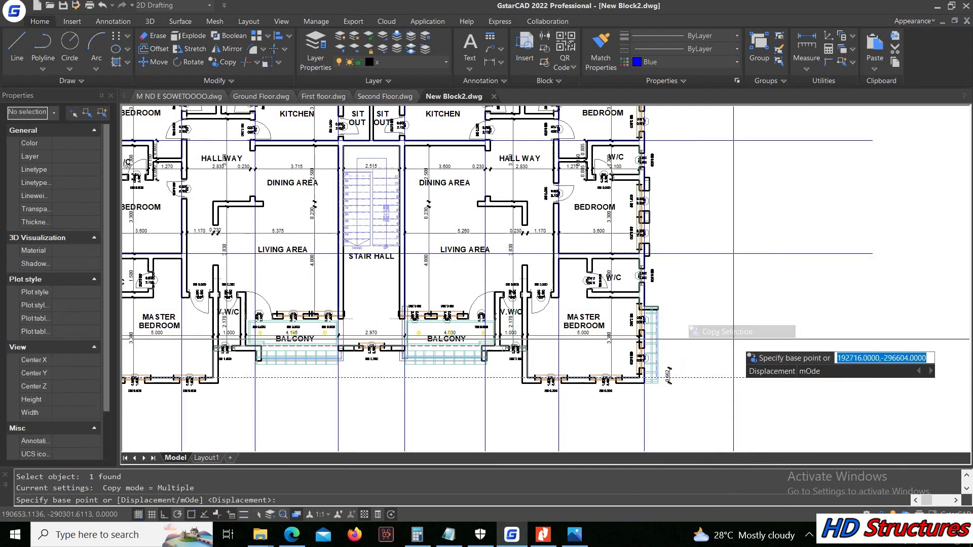
{"action": "scroll", "coordinate": [649, 375], "scroll_direction": "up", "scroll_amount": 6}
{"action": "scroll", "coordinate": [594, 365], "scroll_direction": "up", "scroll_amount": 6}
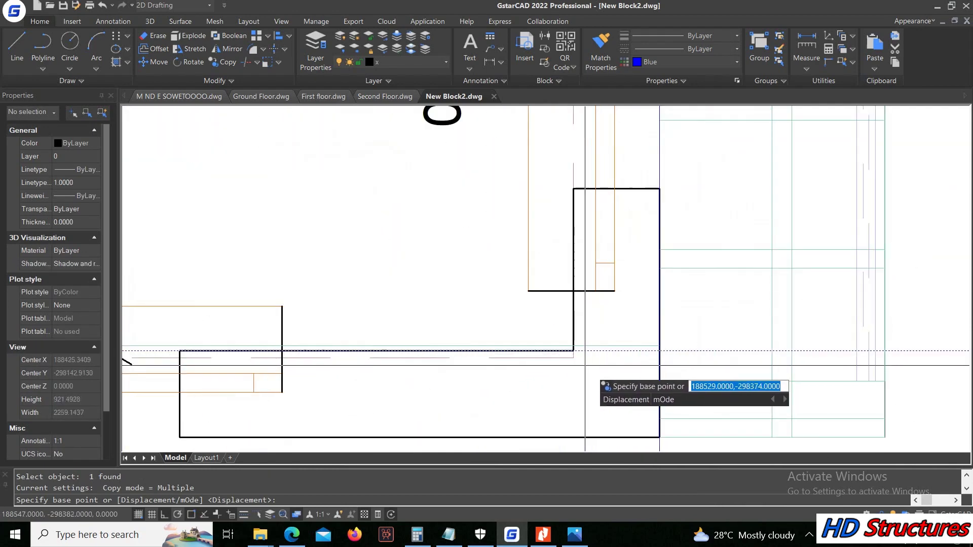
{"action": "left_click", "coordinate": [572, 348]}
{"action": "scroll", "coordinate": [618, 354], "scroll_direction": "down", "scroll_amount": 8}
{"action": "scroll", "coordinate": [615, 182], "scroll_direction": "up", "scroll_amount": 4}
{"action": "left_click", "coordinate": [614, 179]}
{"action": "scroll", "coordinate": [659, 263], "scroll_direction": "down", "scroll_amount": 8}
{"action": "key", "text": "Escape"}
{"action": "scroll", "coordinate": [658, 253], "scroll_direction": "down", "scroll_amount": 2}
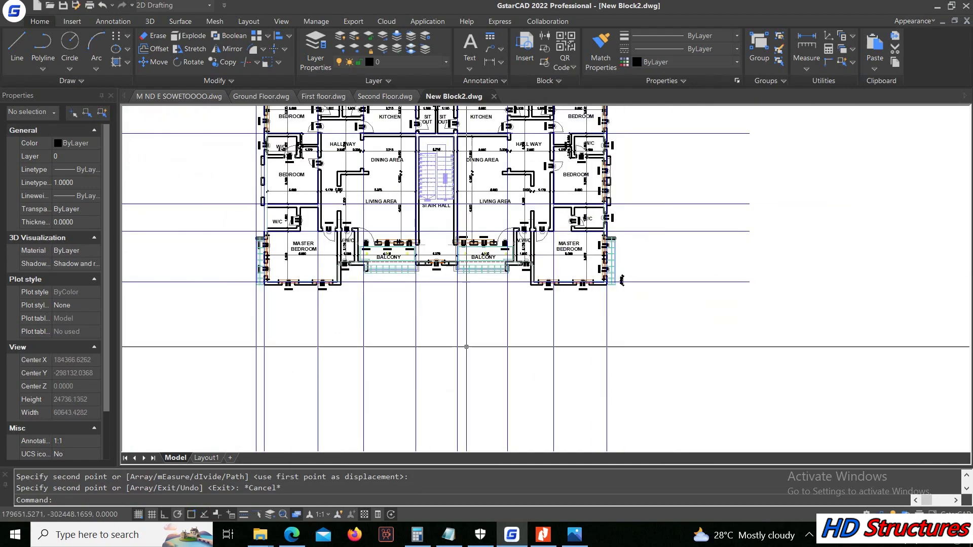
Step: Inspect the gridline layout across the whole plan, from the top bedrooms and kitchens down to the stair hall and balconies
{"action": "scroll", "coordinate": [368, 146], "scroll_direction": "up", "scroll_amount": 2}
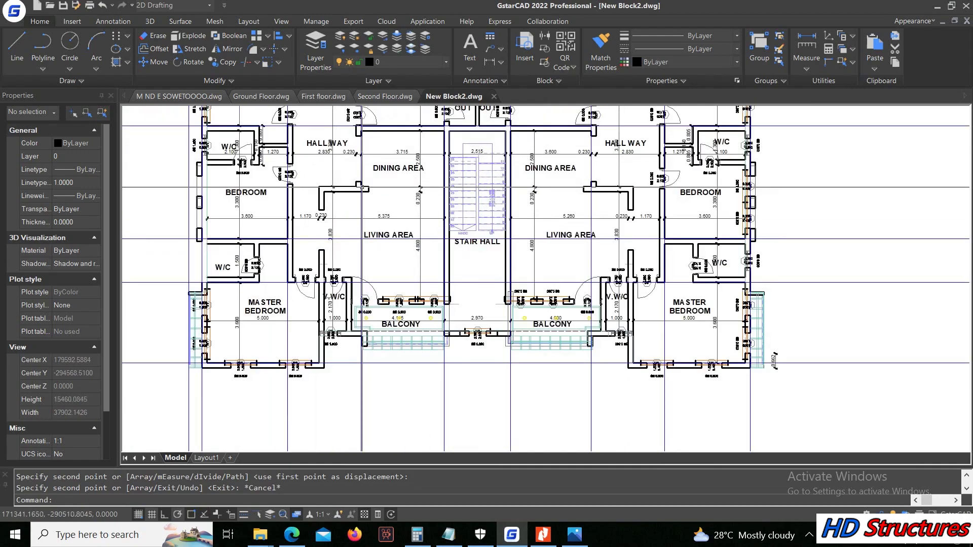
{"action": "scroll", "coordinate": [395, 190], "scroll_direction": "down", "scroll_amount": 2}
{"action": "scroll", "coordinate": [397, 213], "scroll_direction": "up", "scroll_amount": 2}
{"action": "scroll", "coordinate": [398, 233], "scroll_direction": "down", "scroll_amount": 2}
{"action": "scroll", "coordinate": [400, 249], "scroll_direction": "up", "scroll_amount": 2}
{"action": "scroll", "coordinate": [401, 250], "scroll_direction": "down", "scroll_amount": 2}
{"action": "scroll", "coordinate": [402, 251], "scroll_direction": "up", "scroll_amount": 2}
{"action": "scroll", "coordinate": [403, 252], "scroll_direction": "down", "scroll_amount": 2}
{"action": "scroll", "coordinate": [404, 254], "scroll_direction": "up", "scroll_amount": 2}
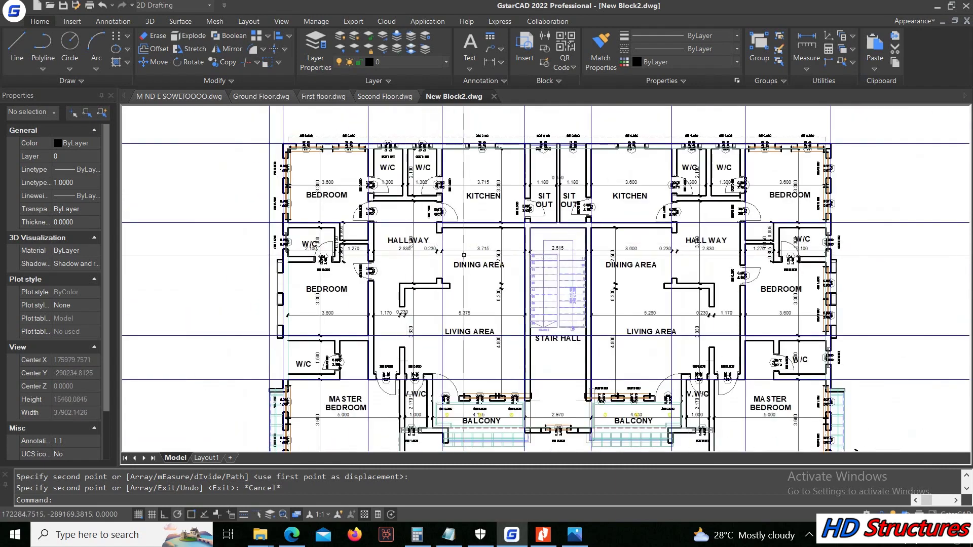
{"action": "scroll", "coordinate": [471, 258], "scroll_direction": "down", "scroll_amount": 2}
{"action": "scroll", "coordinate": [536, 296], "scroll_direction": "up", "scroll_amount": 4}
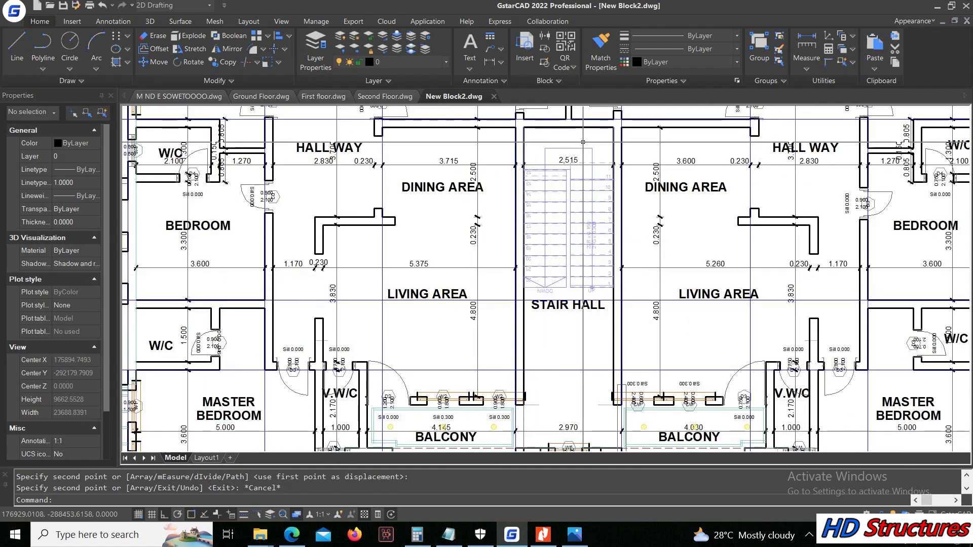
{"action": "scroll", "coordinate": [553, 244], "scroll_direction": "down", "scroll_amount": 2}
{"action": "scroll", "coordinate": [546, 386], "scroll_direction": "up", "scroll_amount": 2}
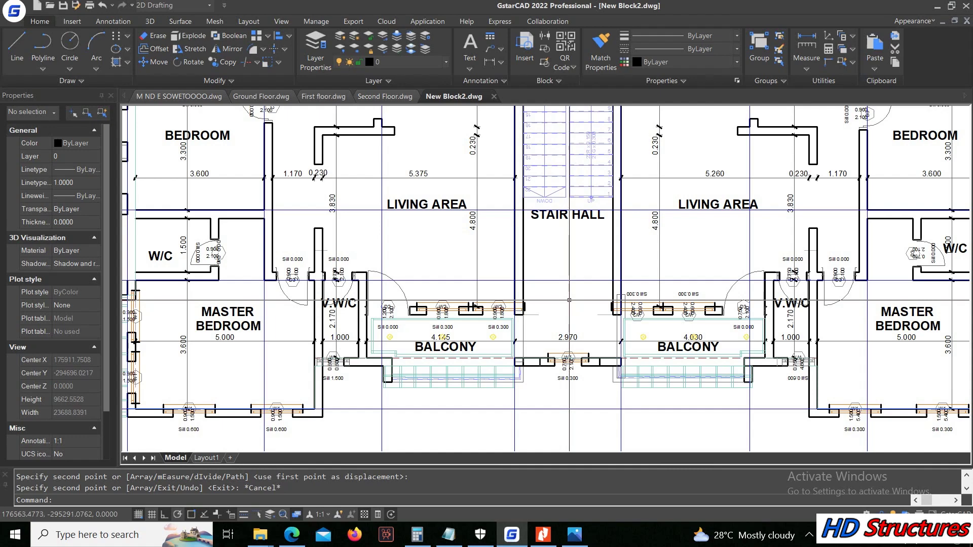
Step: Copy the horizontal gridline just above the balconies down to the front wall of the stair hall
{"action": "left_click", "coordinate": [562, 281]}
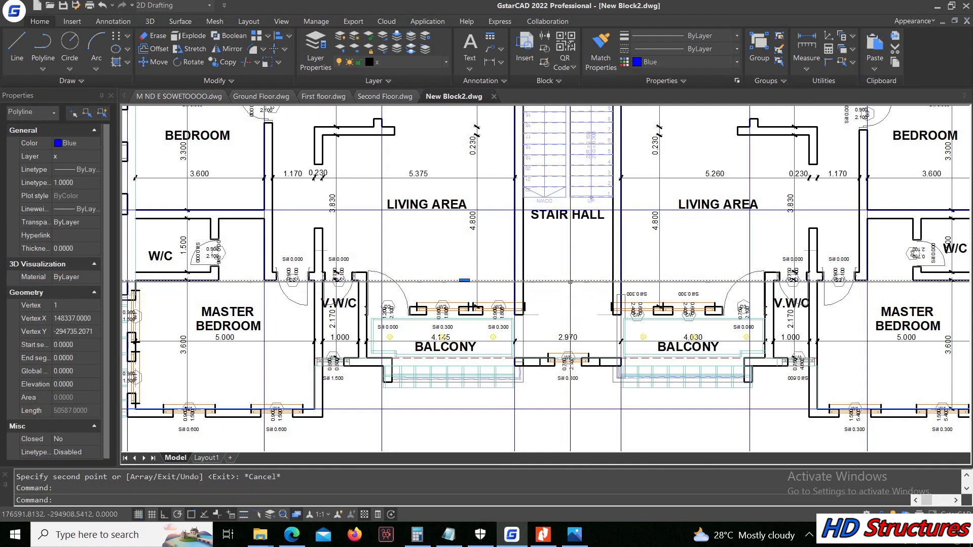
{"action": "scroll", "coordinate": [515, 277], "scroll_direction": "down", "scroll_amount": 2}
{"action": "scroll", "coordinate": [396, 356], "scroll_direction": "up", "scroll_amount": 2}
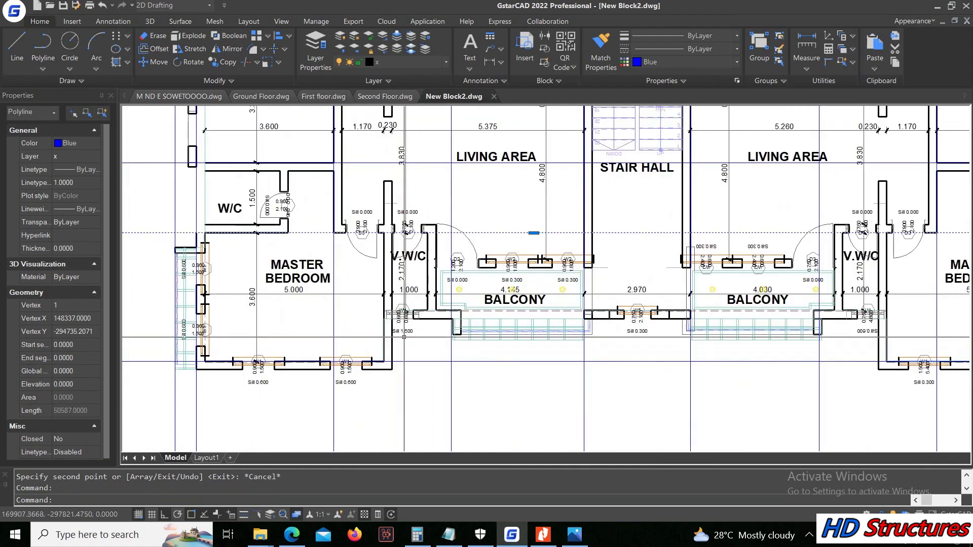
{"action": "right_click", "coordinate": [613, 218]}
{"action": "left_click", "coordinate": [654, 331]}
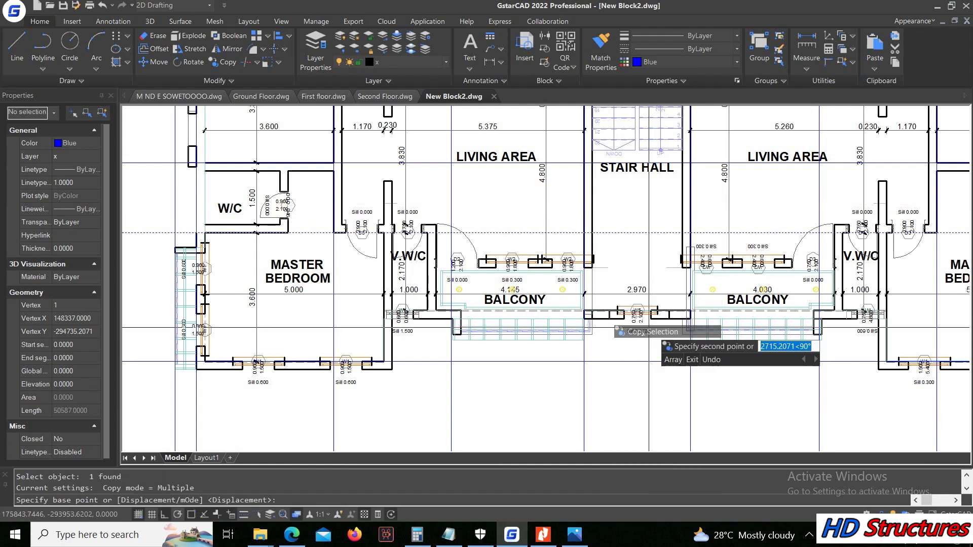
{"action": "left_click", "coordinate": [677, 259]}
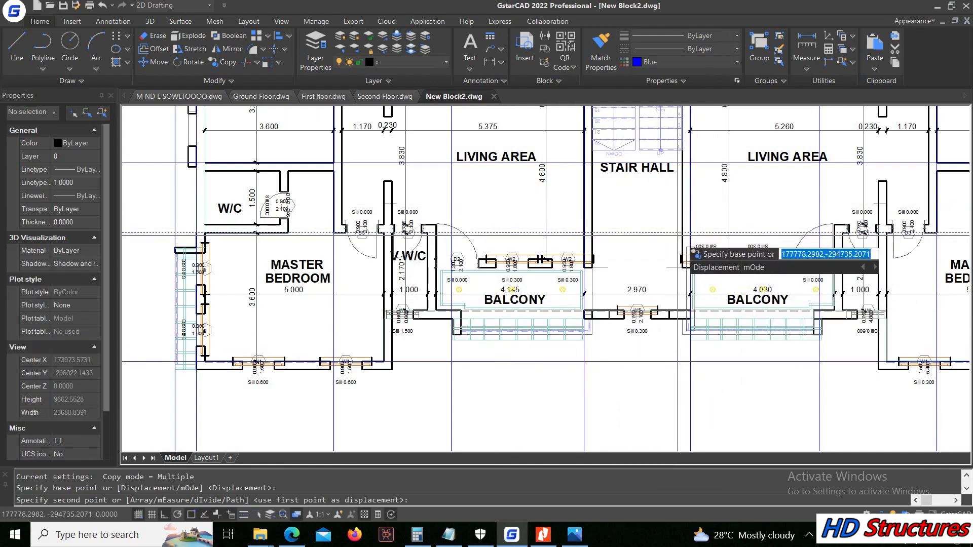
{"action": "scroll", "coordinate": [674, 351], "scroll_direction": "up", "scroll_amount": 4}
{"action": "left_click", "coordinate": [709, 259]}
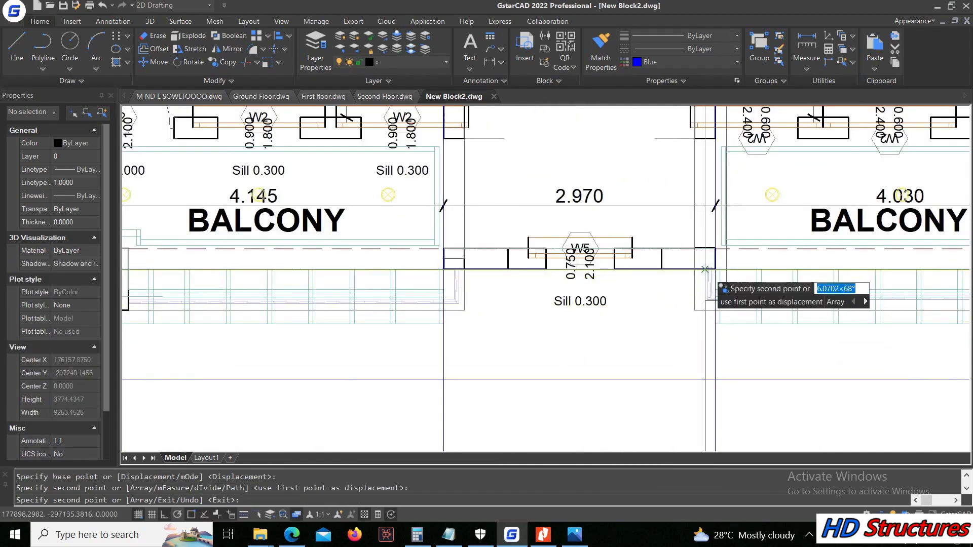
{"action": "scroll", "coordinate": [546, 346], "scroll_direction": "down", "scroll_amount": 4}
{"action": "key", "text": "Escape"}
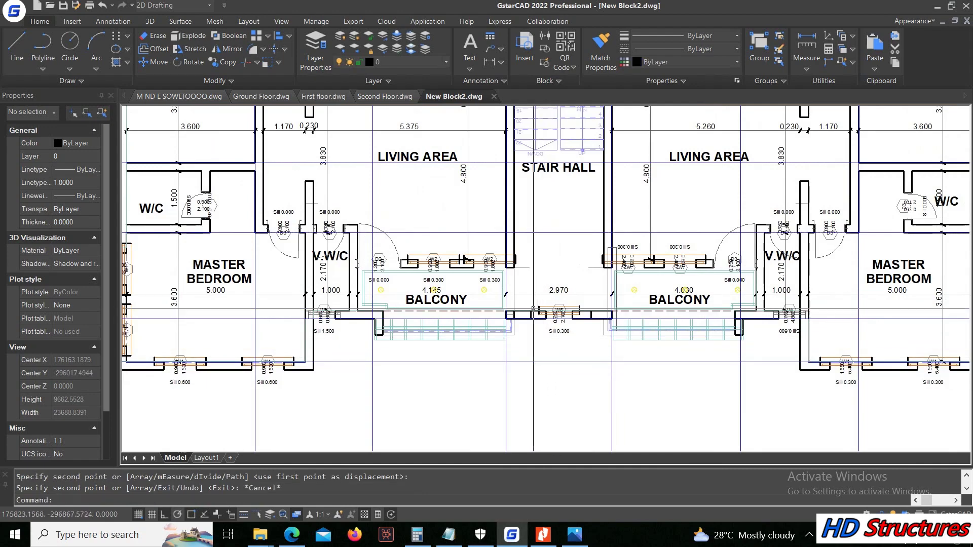
Step: Select the gridline on the stair hall's front wall and check the balconies in the building's exterior rendering in Photos
{"action": "left_click", "coordinate": [305, 318]}
{"action": "left_click", "coordinate": [284, 342]}
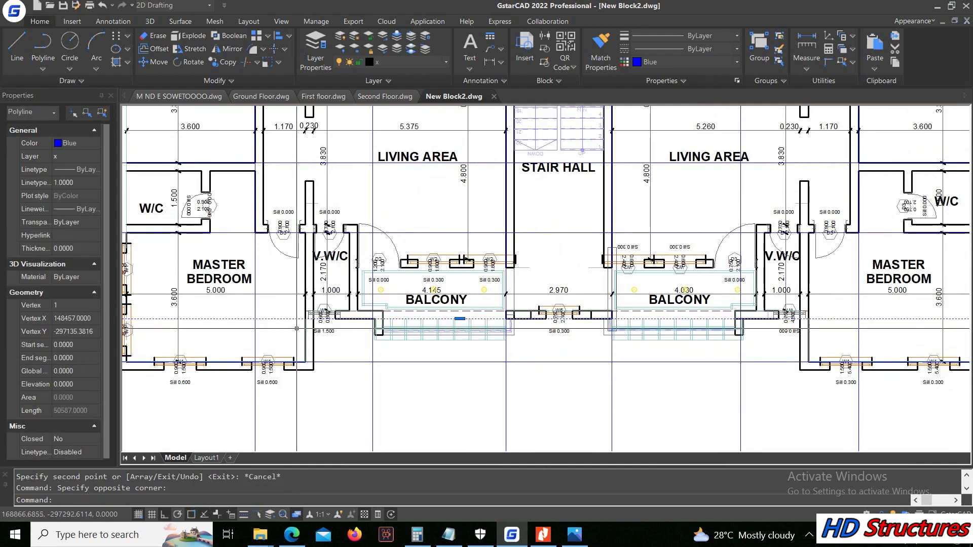
{"action": "left_click", "coordinate": [579, 533]}
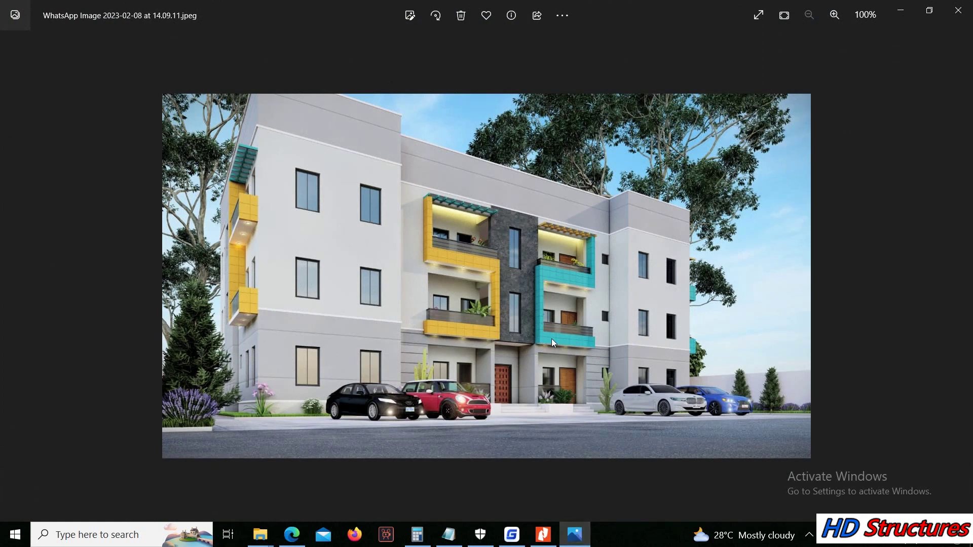
{"action": "left_click", "coordinate": [579, 540]}
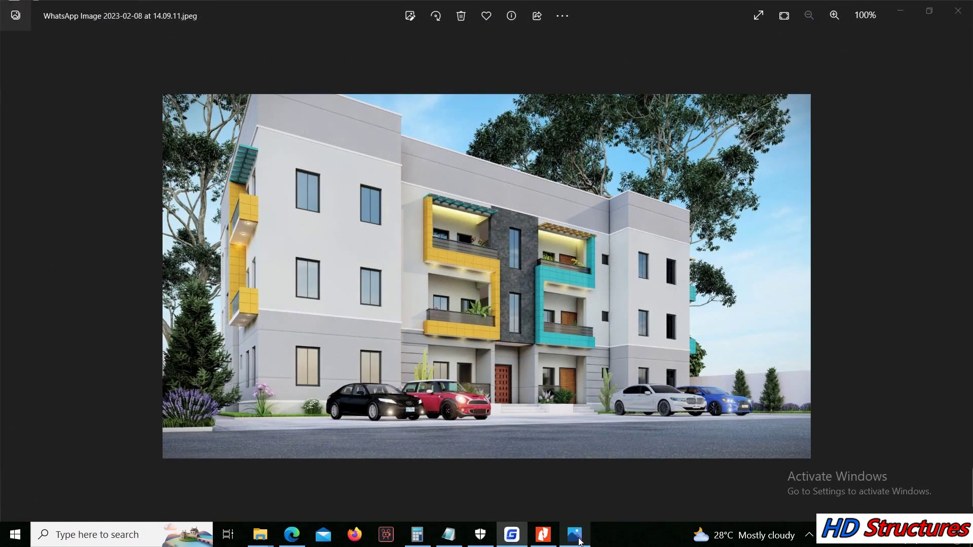
{"action": "left_click", "coordinate": [582, 536]}
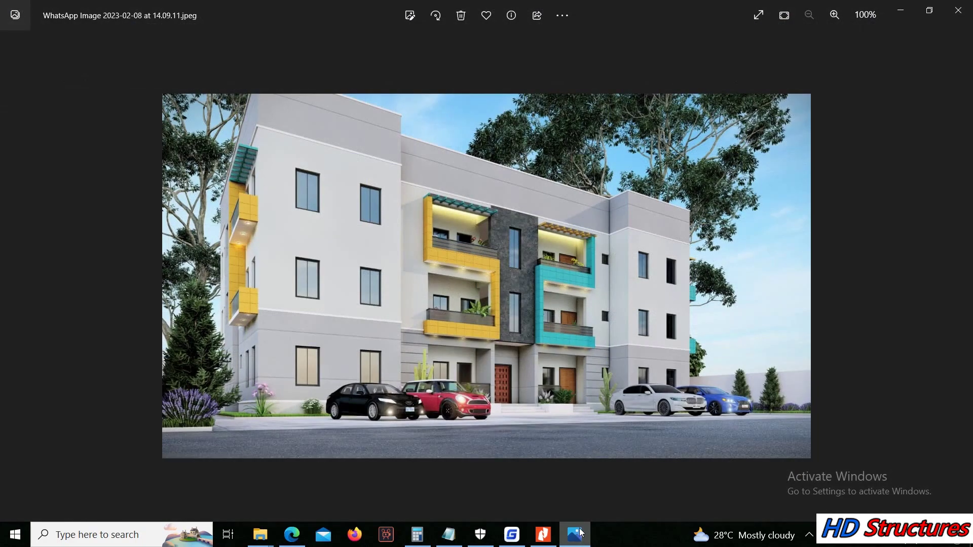
{"action": "left_click", "coordinate": [581, 533]}
Step: Copy the selected front-wall gridline straight down to the short projecting wall at the left balcony's outer corner
{"action": "scroll", "coordinate": [589, 334], "scroll_direction": "up", "scroll_amount": 4}
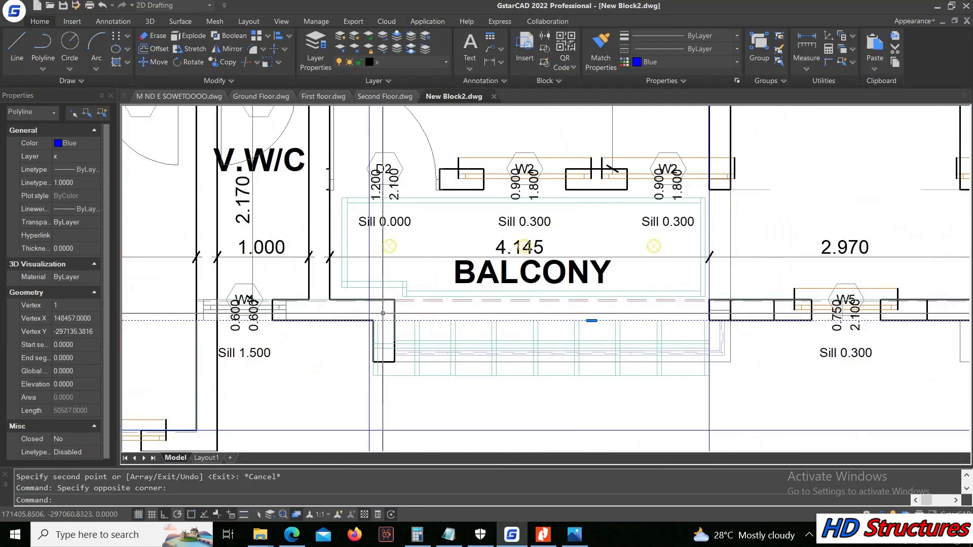
{"action": "scroll", "coordinate": [589, 334], "scroll_direction": "down", "scroll_amount": 2}
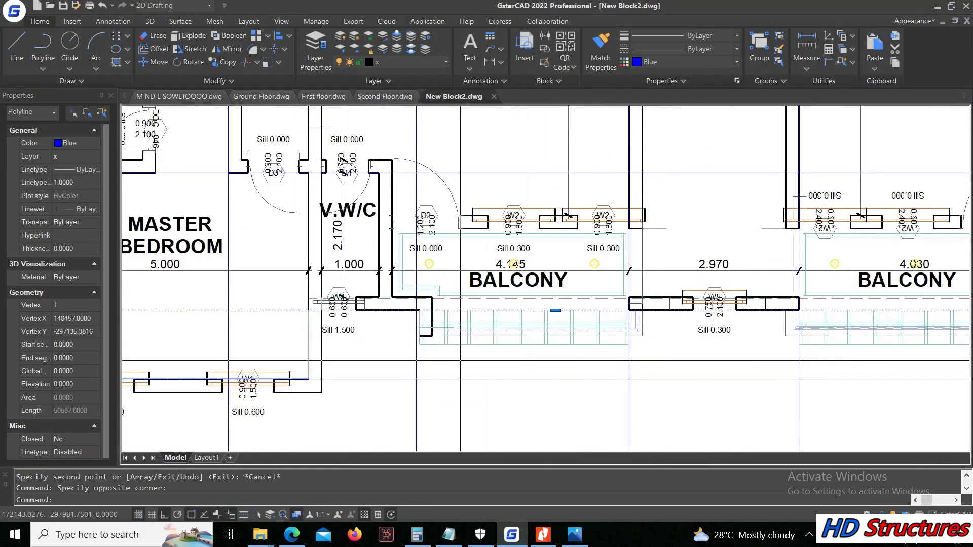
{"action": "right_click", "coordinate": [489, 279]}
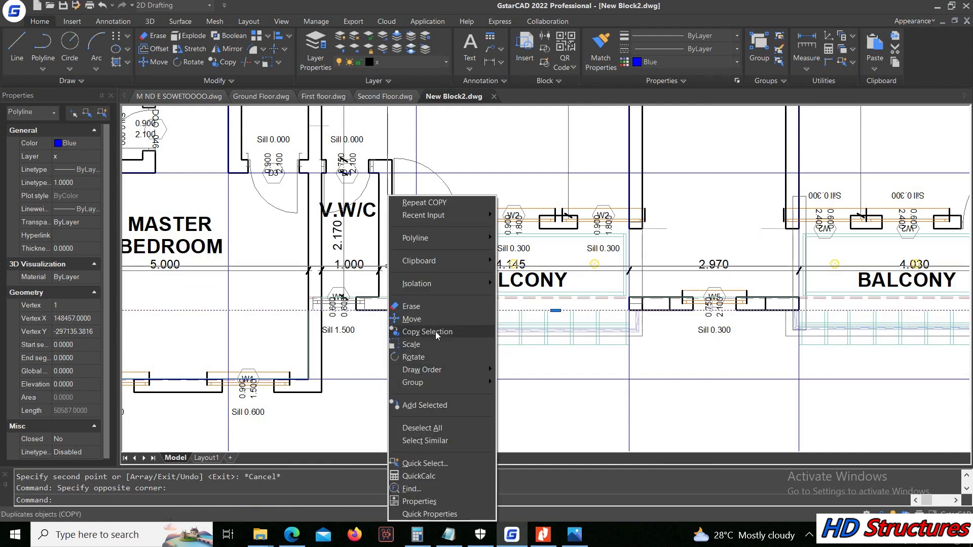
{"action": "left_click", "coordinate": [543, 328]}
{"action": "scroll", "coordinate": [405, 308], "scroll_direction": "up", "scroll_amount": 3}
{"action": "left_click", "coordinate": [407, 309]}
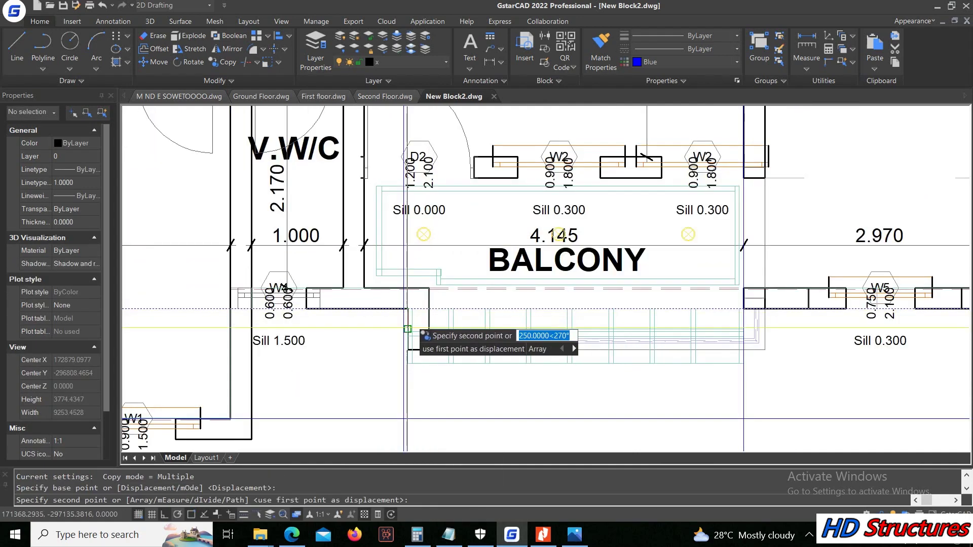
{"action": "left_click", "coordinate": [405, 320]}
{"action": "key", "text": "Escape"}
{"action": "scroll", "coordinate": [366, 295], "scroll_direction": "down", "scroll_amount": 3}
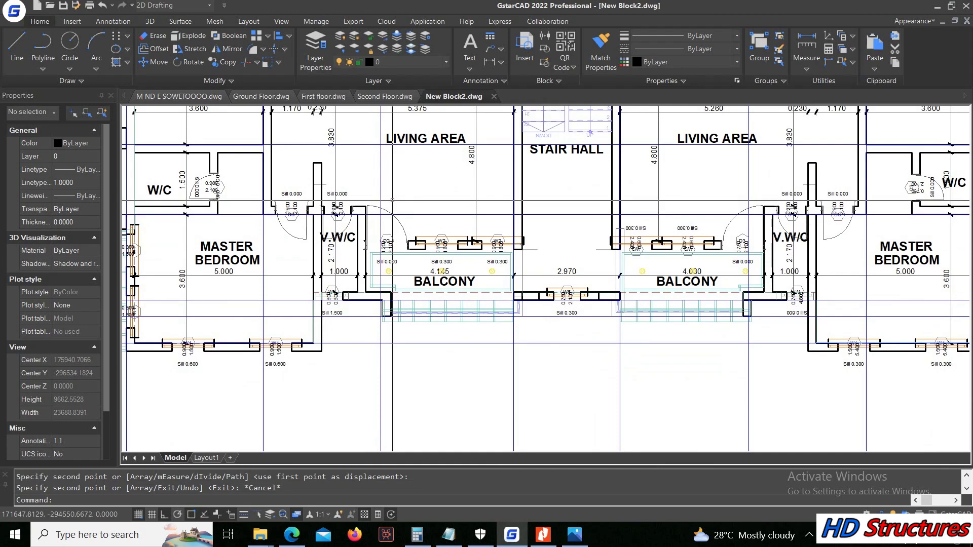
{"action": "middle_click_drag", "start_coordinate": [745, 304], "coordinate": [611, 303]}
{"action": "scroll", "coordinate": [611, 303], "scroll_direction": "up", "scroll_amount": 2}
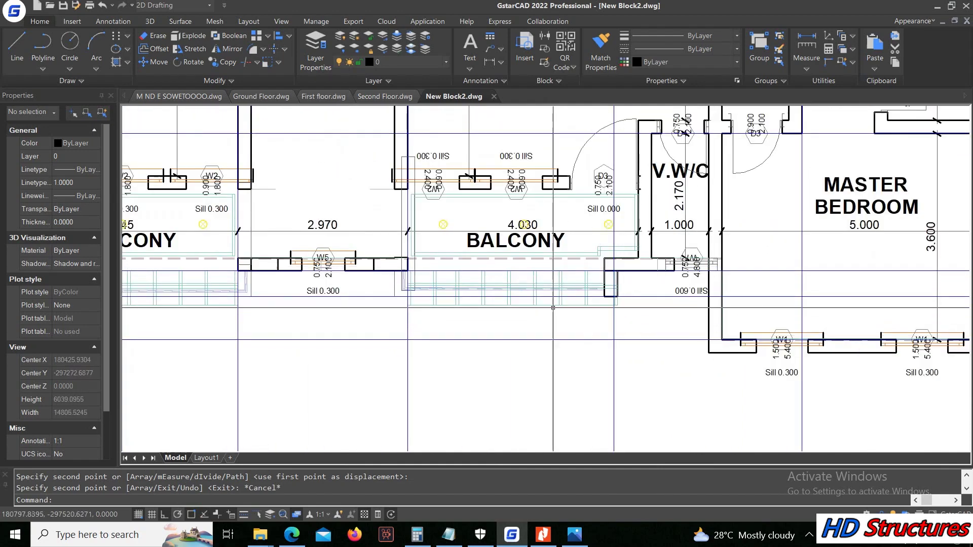
{"action": "scroll", "coordinate": [536, 330], "scroll_direction": "down", "scroll_amount": 5}
{"action": "scroll", "coordinate": [299, 150], "scroll_direction": "down", "scroll_amount": 4}
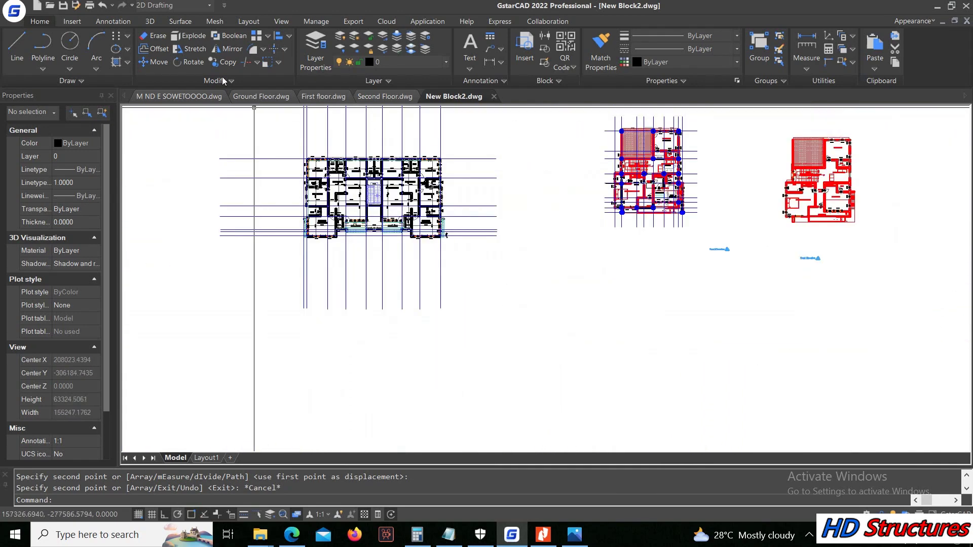
Step: Draw a rectangle enclosing the whole second-floor plan, with clearance beyond the outer walls, as a limit for the gridlines
{"action": "left_click", "coordinate": [44, 68]}
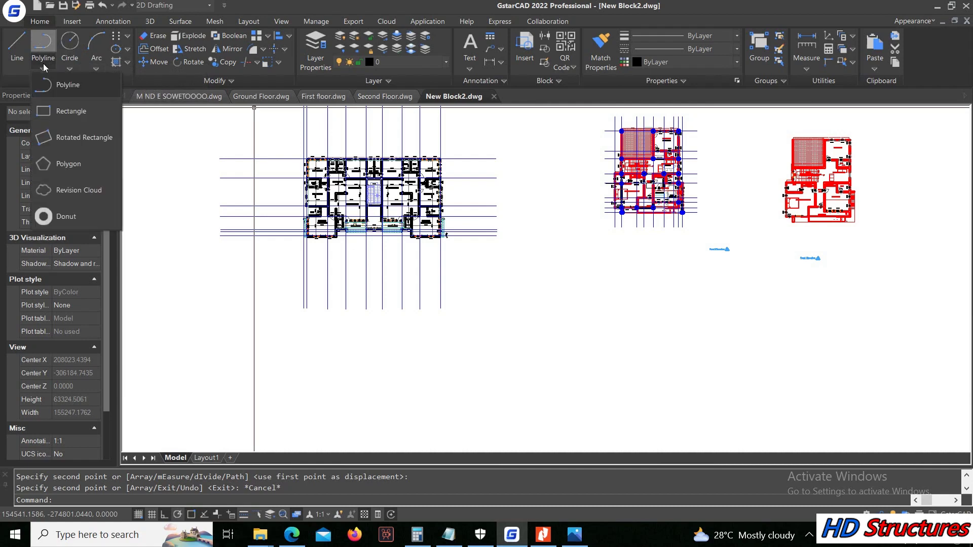
{"action": "left_click", "coordinate": [57, 110]}
{"action": "scroll", "coordinate": [310, 177], "scroll_direction": "up", "scroll_amount": 3}
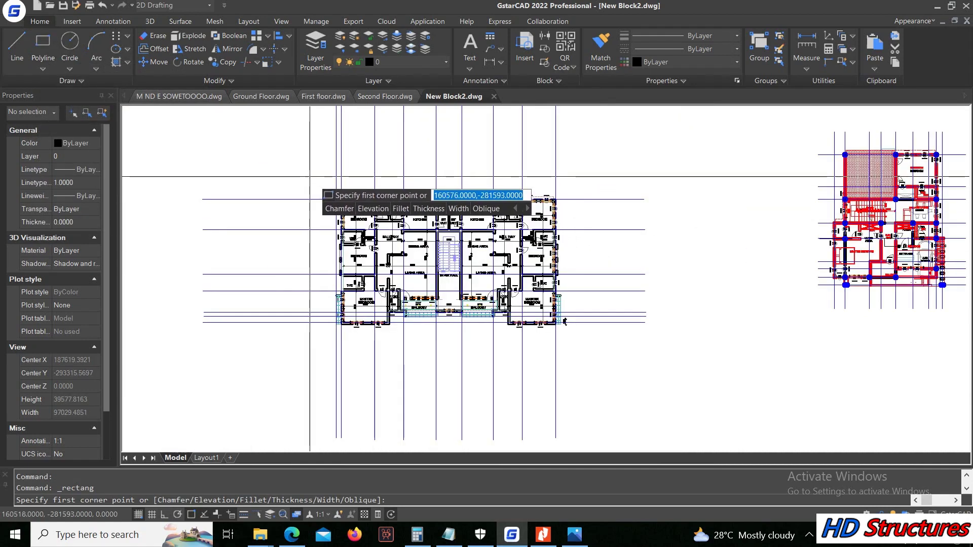
{"action": "left_click", "coordinate": [308, 176]}
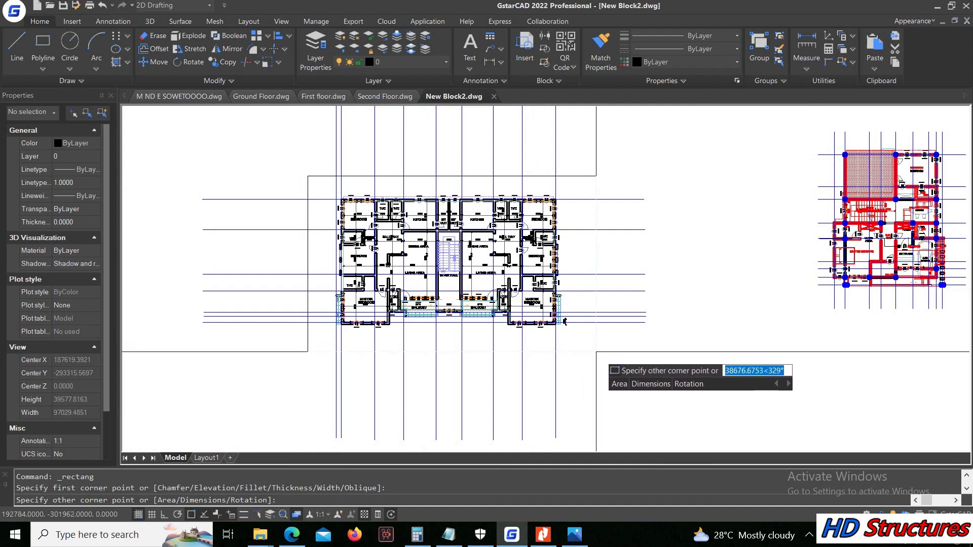
{"action": "left_click", "coordinate": [589, 349]}
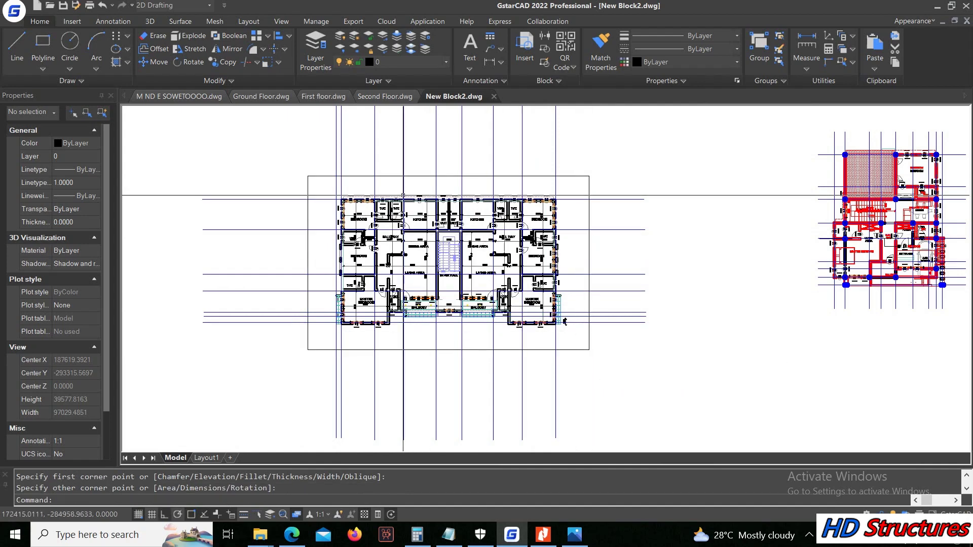
Step: Trim all gridline ends that extend outside the rectangle on its four sides
{"action": "left_click", "coordinate": [243, 62]}
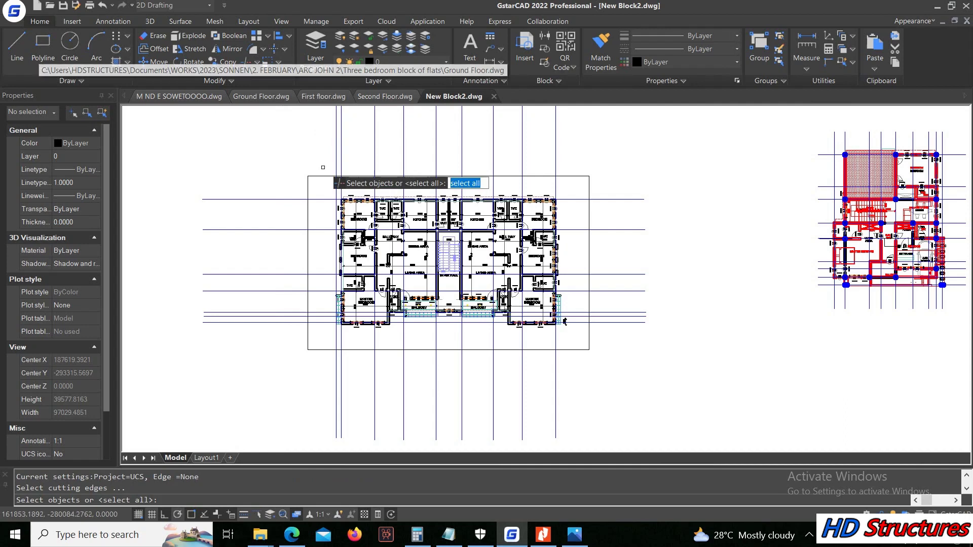
{"action": "key", "text": "Return"}
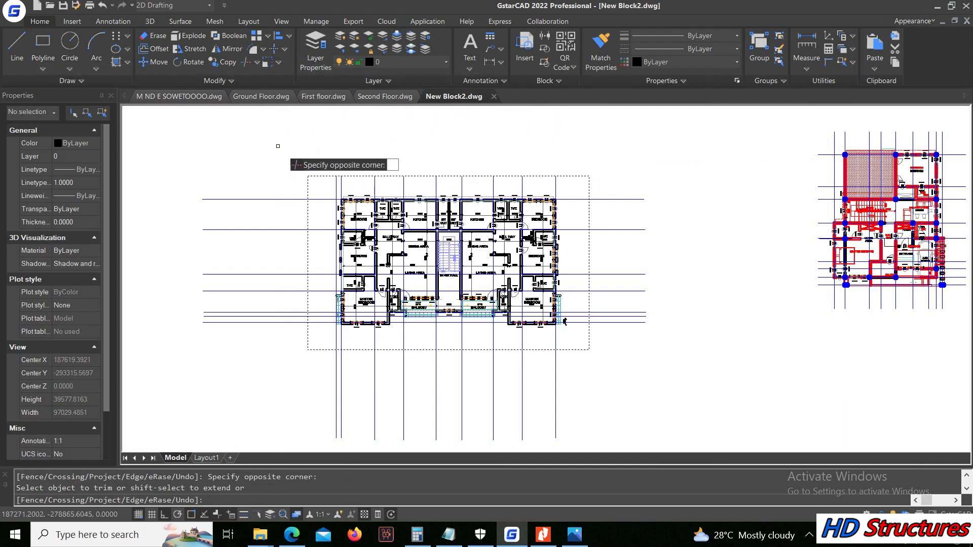
{"action": "left_click", "coordinate": [707, 397]}
{"action": "left_click", "coordinate": [608, 150]}
{"action": "left_click", "coordinate": [595, 386]}
{"action": "left_click", "coordinate": [304, 358]}
{"action": "left_click", "coordinate": [303, 360]}
{"action": "left_click", "coordinate": [232, 159]}
{"action": "key", "text": "Escape"}
Step: Erase the rectangle drawn around the second-floor plan
{"action": "scroll", "coordinate": [316, 177], "scroll_direction": "up", "scroll_amount": 5}
{"action": "left_click", "coordinate": [316, 178]}
{"action": "left_click", "coordinate": [265, 263]}
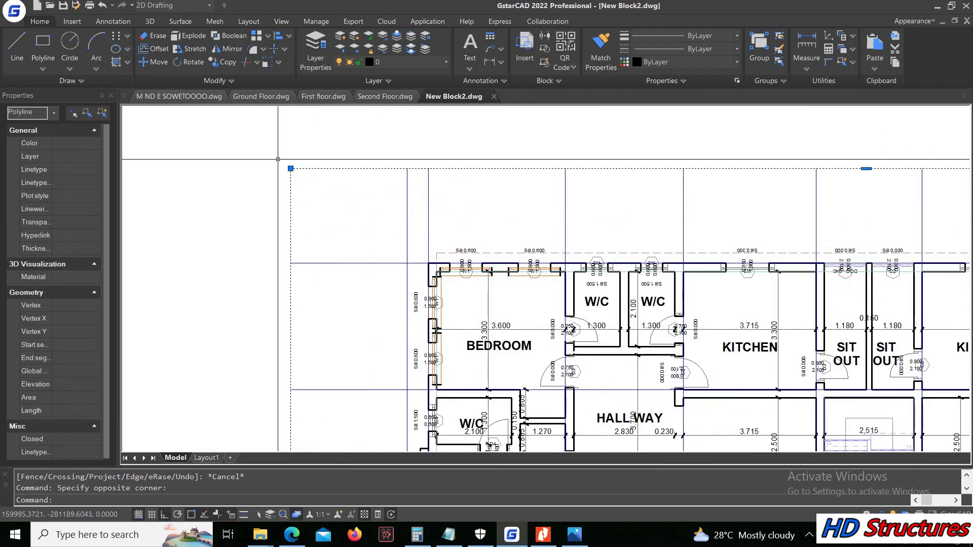
{"action": "key", "text": "Delete"}
{"action": "scroll", "coordinate": [382, 257], "scroll_direction": "down", "scroll_amount": 4}
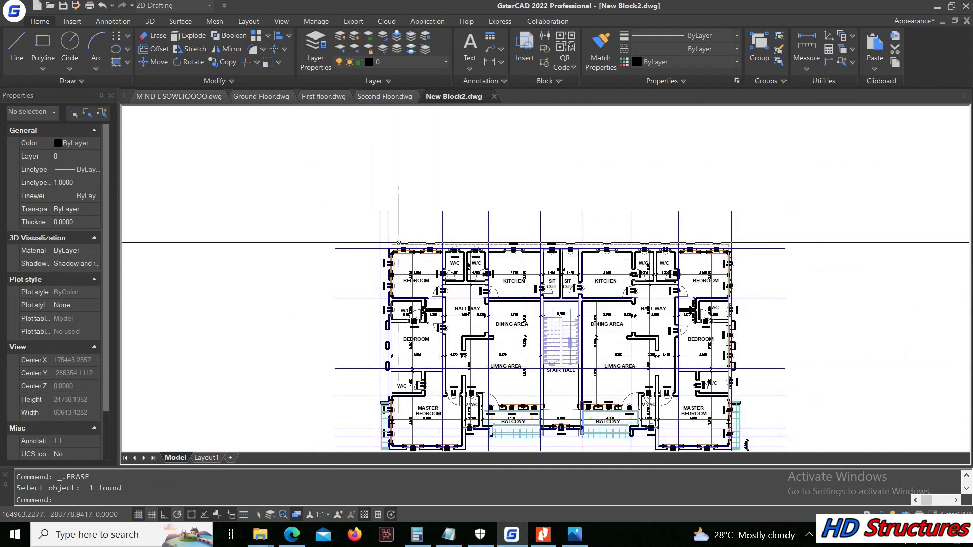
Step: Copy the horizontal gridline on the left master bedroom's upper wall down to the short wall projecting from its outer side
{"action": "scroll", "coordinate": [401, 426], "scroll_direction": "up", "scroll_amount": 6}
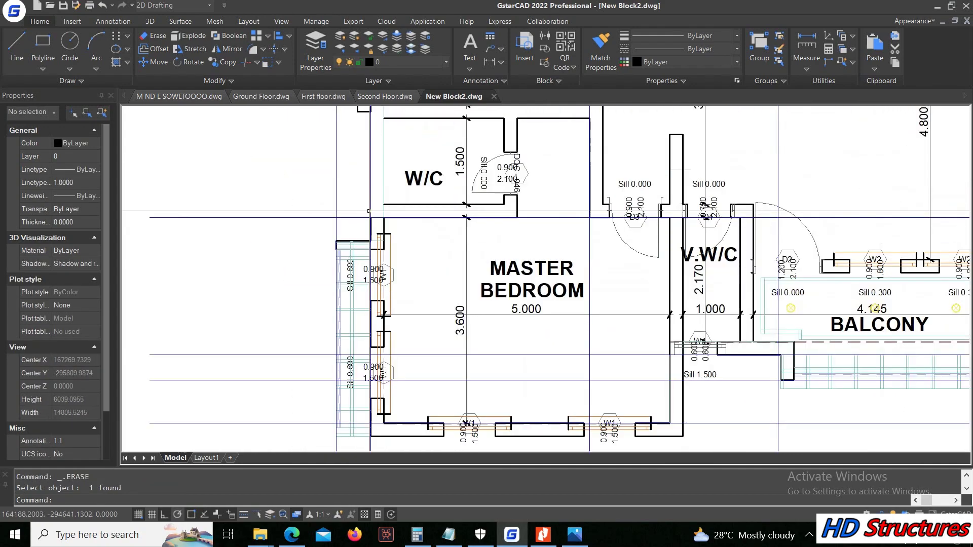
{"action": "scroll", "coordinate": [428, 226], "scroll_direction": "down", "scroll_amount": 2}
{"action": "scroll", "coordinate": [385, 202], "scroll_direction": "up", "scroll_amount": 2}
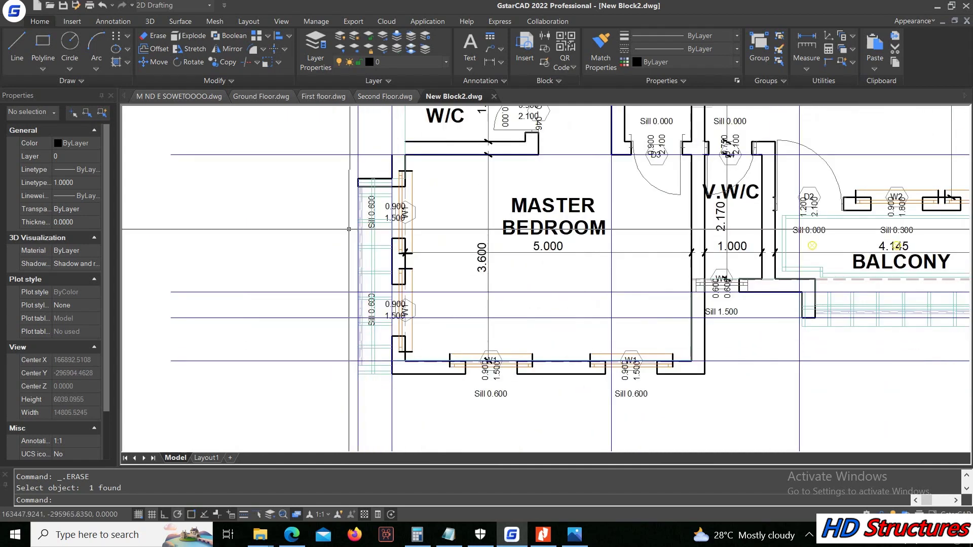
{"action": "scroll", "coordinate": [347, 172], "scroll_direction": "up", "scroll_amount": 3}
{"action": "left_click", "coordinate": [346, 172]}
{"action": "left_click", "coordinate": [361, 233]}
{"action": "right_click", "coordinate": [386, 181]}
{"action": "left_click", "coordinate": [426, 318]}
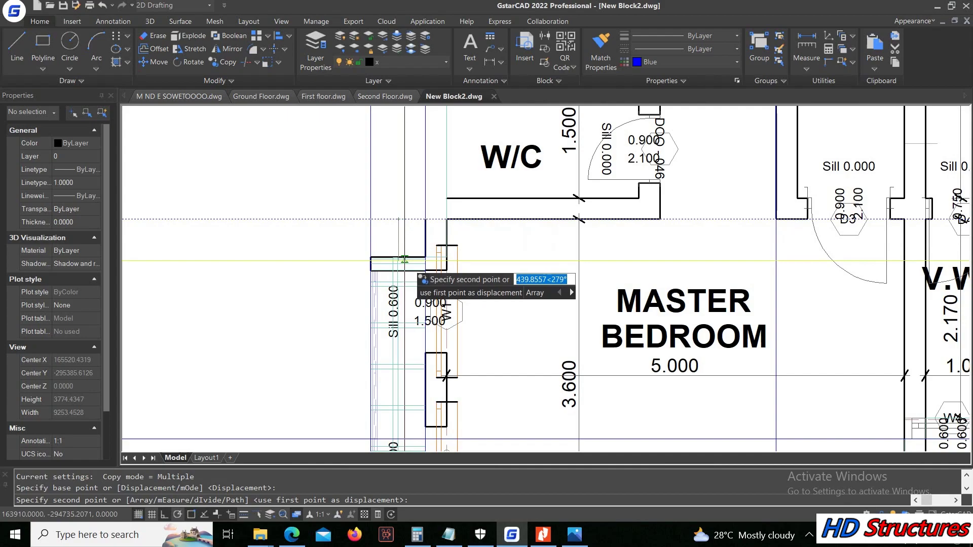
{"action": "key", "text": "Escape"}
Step: Examine how the gridlines meet the walls and side projection around the right master bedroom, and review the overall plan
{"action": "scroll", "coordinate": [376, 263], "scroll_direction": "down", "scroll_amount": 5}
{"action": "scroll", "coordinate": [557, 254], "scroll_direction": "up", "scroll_amount": 5}
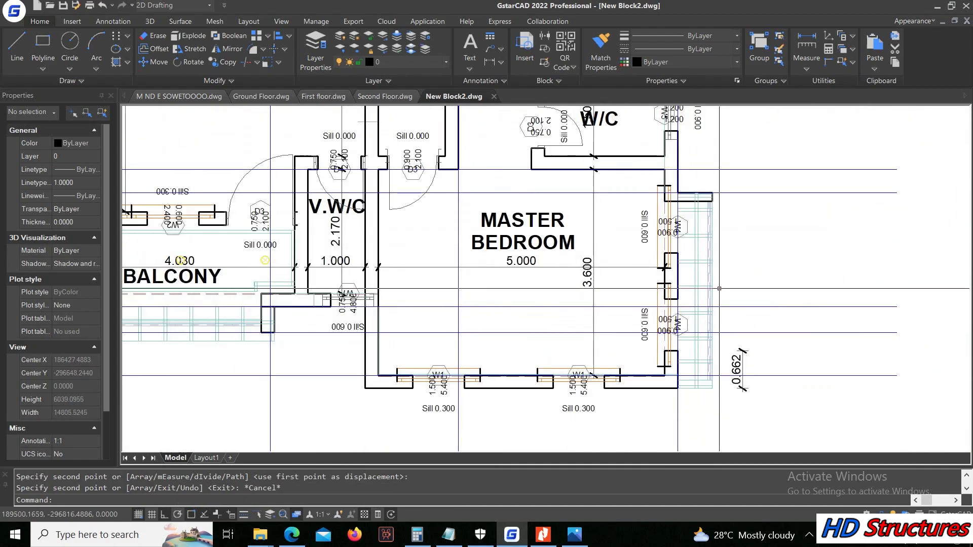
{"action": "scroll", "coordinate": [630, 298], "scroll_direction": "down", "scroll_amount": 2}
{"action": "scroll", "coordinate": [629, 299], "scroll_direction": "down", "scroll_amount": 5}
{"action": "scroll", "coordinate": [436, 203], "scroll_direction": "up", "scroll_amount": 5}
{"action": "scroll", "coordinate": [437, 199], "scroll_direction": "down", "scroll_amount": 5}
{"action": "scroll", "coordinate": [438, 200], "scroll_direction": "down", "scroll_amount": 1}
Step: Dimension the thickness of the outer wall at the upper-left bedroom's corner
{"action": "scroll", "coordinate": [437, 200], "scroll_direction": "up", "scroll_amount": 5}
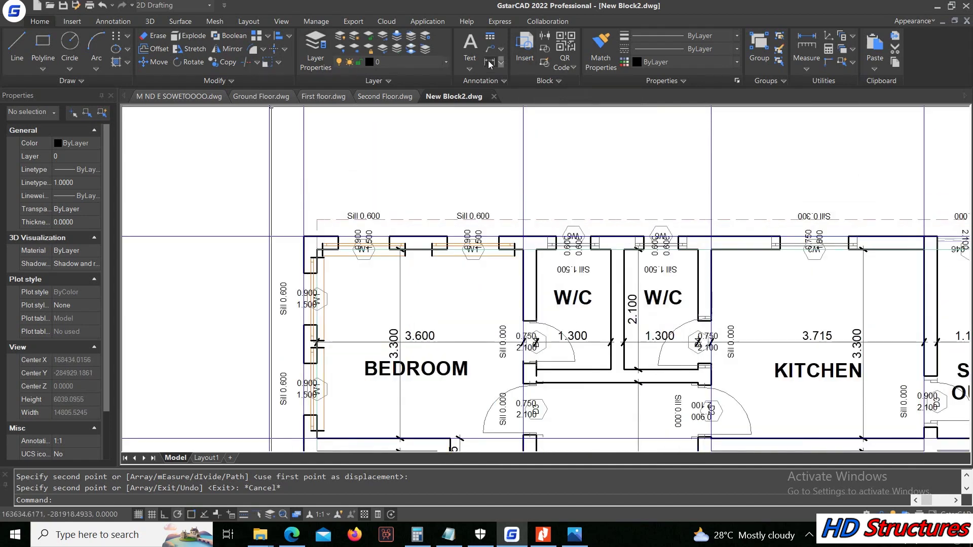
{"action": "scroll", "coordinate": [322, 244], "scroll_direction": "up", "scroll_amount": 5}
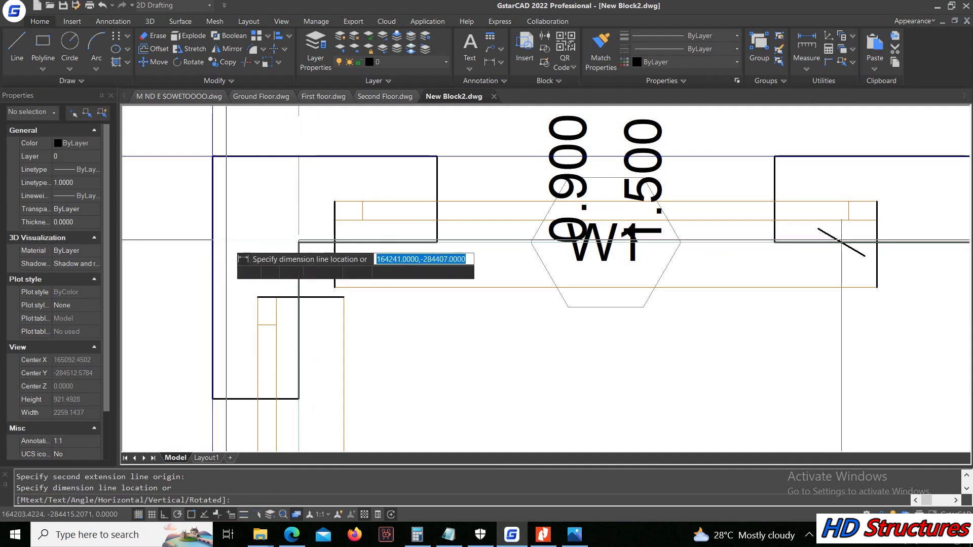
{"action": "left_click", "coordinate": [284, 225]}
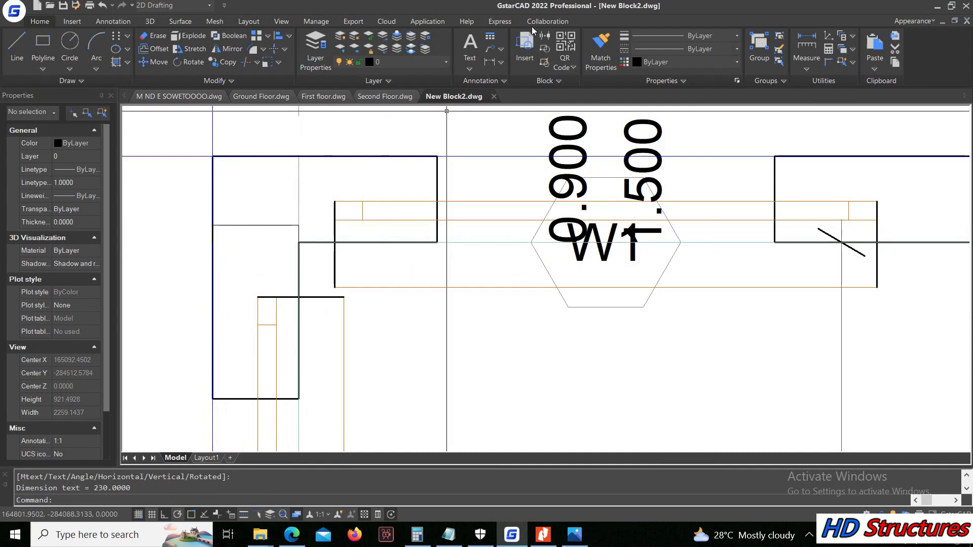
Step: Erase the wall-thickness dimension at the upper-left bedroom's corner
{"action": "scroll", "coordinate": [310, 222], "scroll_direction": "up", "scroll_amount": 4}
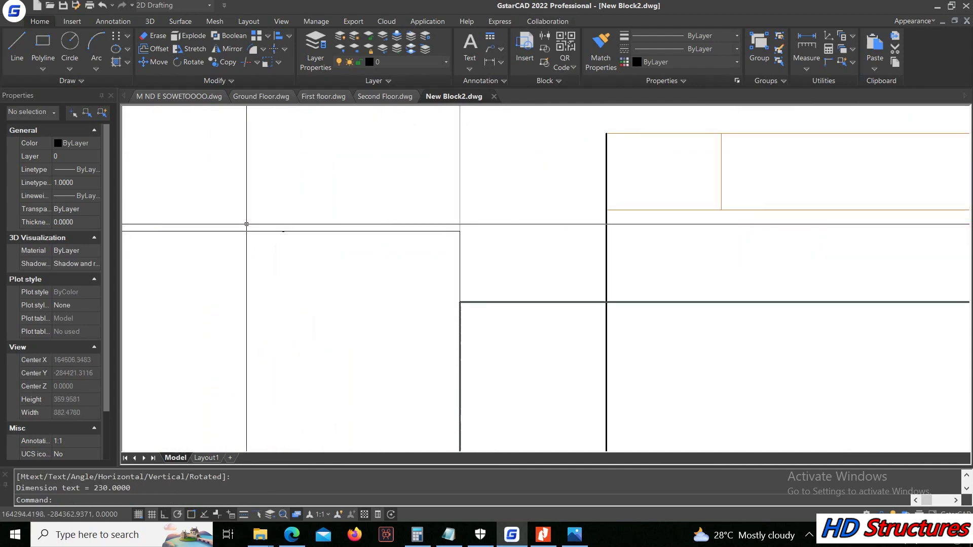
{"action": "left_click", "coordinate": [282, 219]}
{"action": "scroll", "coordinate": [320, 239], "scroll_direction": "up", "scroll_amount": 3}
{"action": "scroll", "coordinate": [405, 223], "scroll_direction": "down", "scroll_amount": 5}
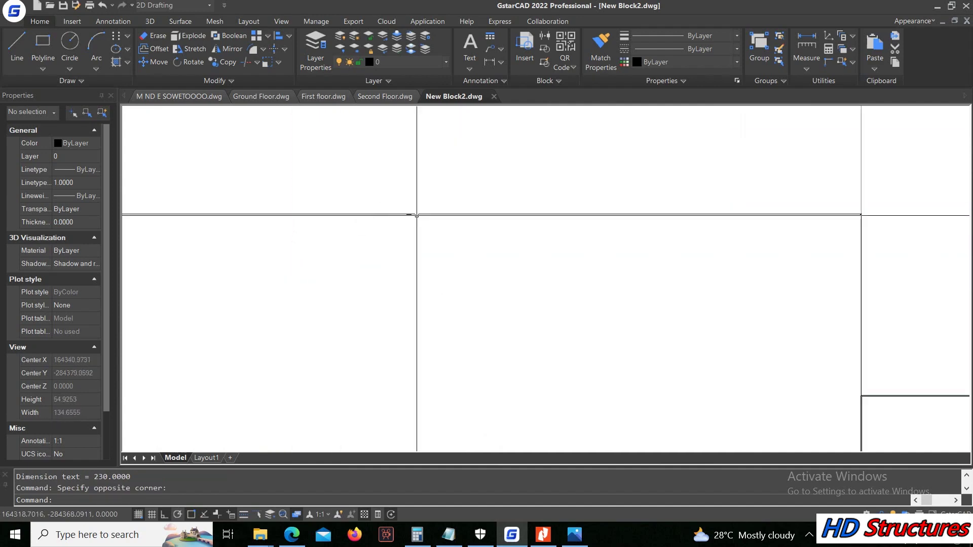
{"action": "scroll", "coordinate": [403, 228], "scroll_direction": "down", "scroll_amount": 2}
{"action": "left_click", "coordinate": [404, 224]}
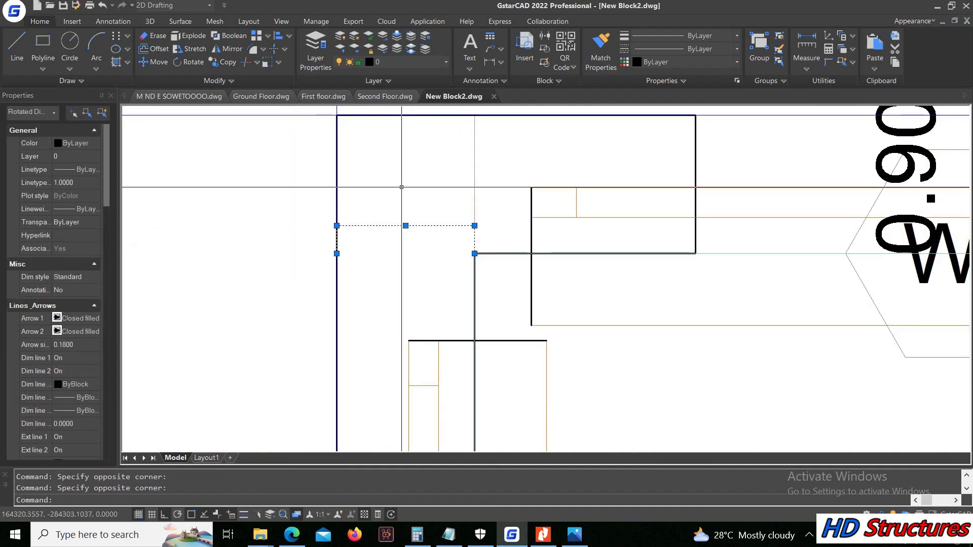
{"action": "key", "text": "Delete"}
{"action": "scroll", "coordinate": [361, 201], "scroll_direction": "down", "scroll_amount": 2}
{"action": "scroll", "coordinate": [361, 201], "scroll_direction": "down", "scroll_amount": 8}
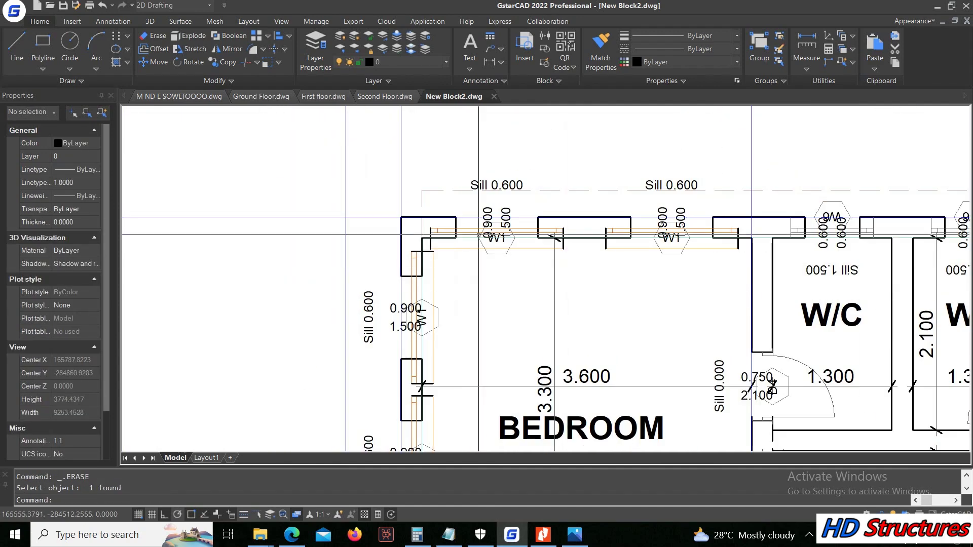
Step: Offset the left outer wall's vertical gridline and the top wall's horizontal gridline inward by 230/2
{"action": "left_click", "coordinate": [145, 50]}
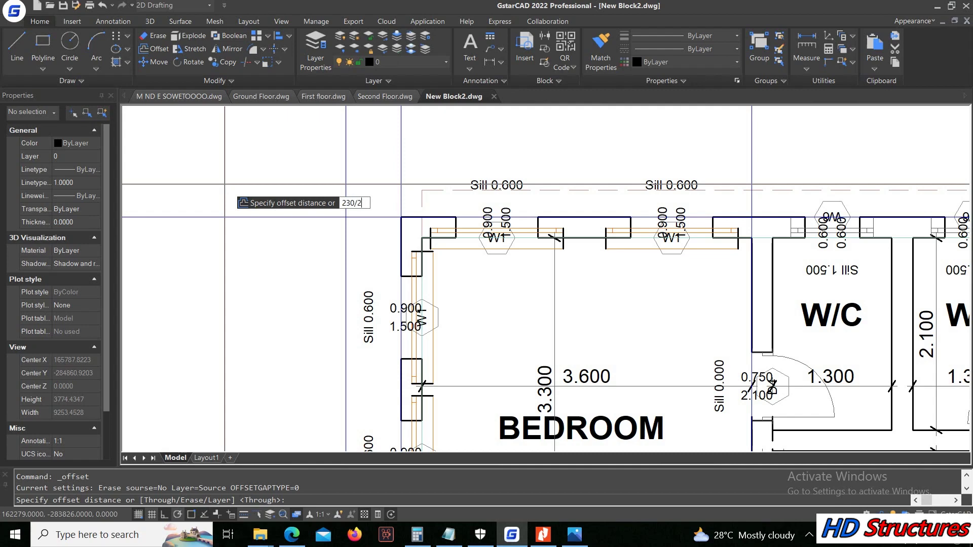
{"action": "type", "text": "230/2"}
{"action": "key", "text": "Return"}
{"action": "scroll", "coordinate": [365, 231], "scroll_direction": "up", "scroll_amount": 5}
{"action": "scroll", "coordinate": [350, 197], "scroll_direction": "down", "scroll_amount": 5}
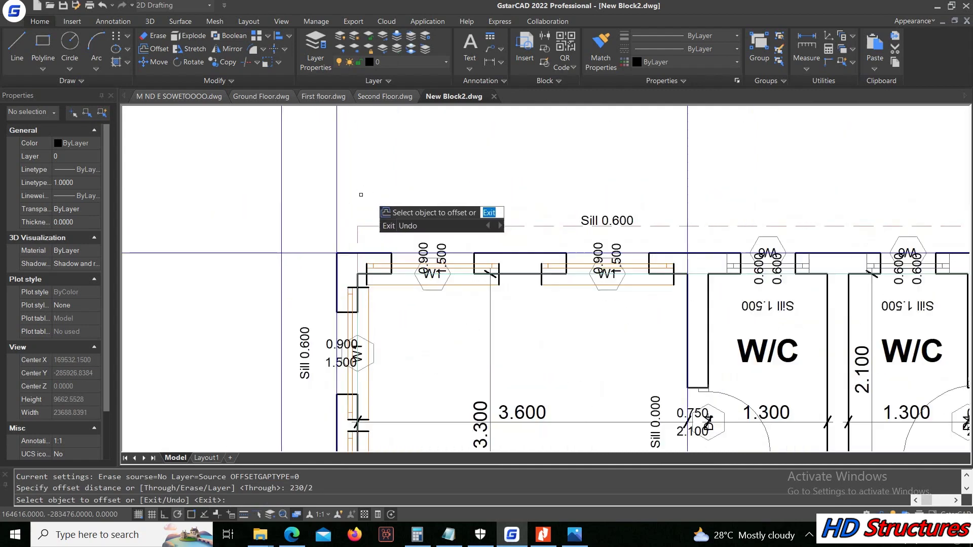
{"action": "left_click", "coordinate": [336, 206]}
{"action": "left_click", "coordinate": [375, 245]}
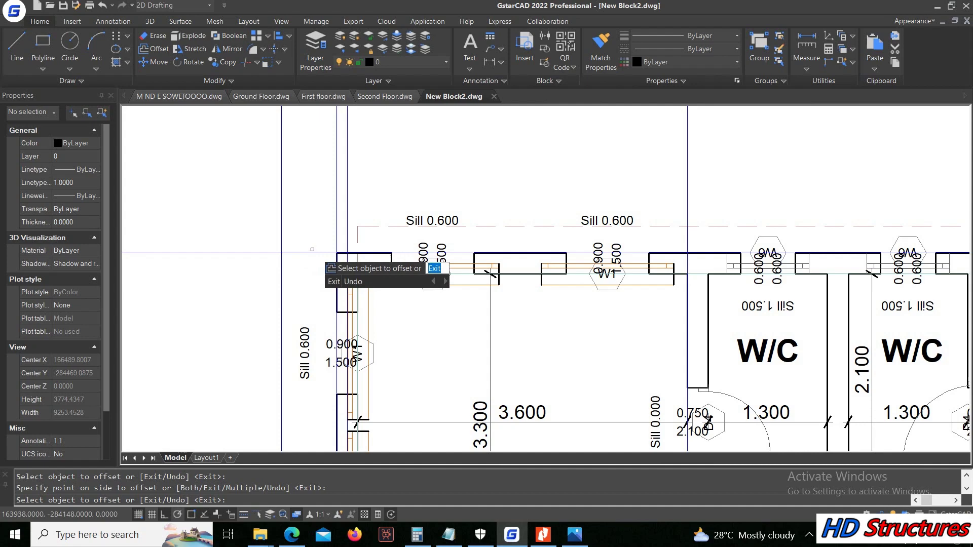
{"action": "scroll", "coordinate": [311, 255], "scroll_direction": "down", "scroll_amount": 3}
{"action": "scroll", "coordinate": [501, 192], "scroll_direction": "up", "scroll_amount": 3}
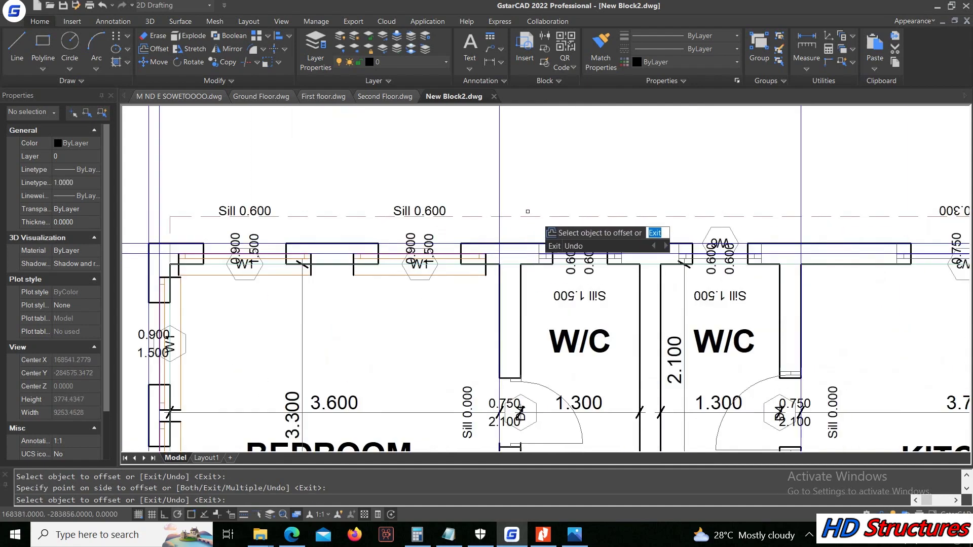
Step: Offset the left half's interior vertical gridlines by 230/2 to the wall centres beside the W/Cs, kitchen and sit-out
{"action": "scroll", "coordinate": [582, 193], "scroll_direction": "down", "scroll_amount": 2}
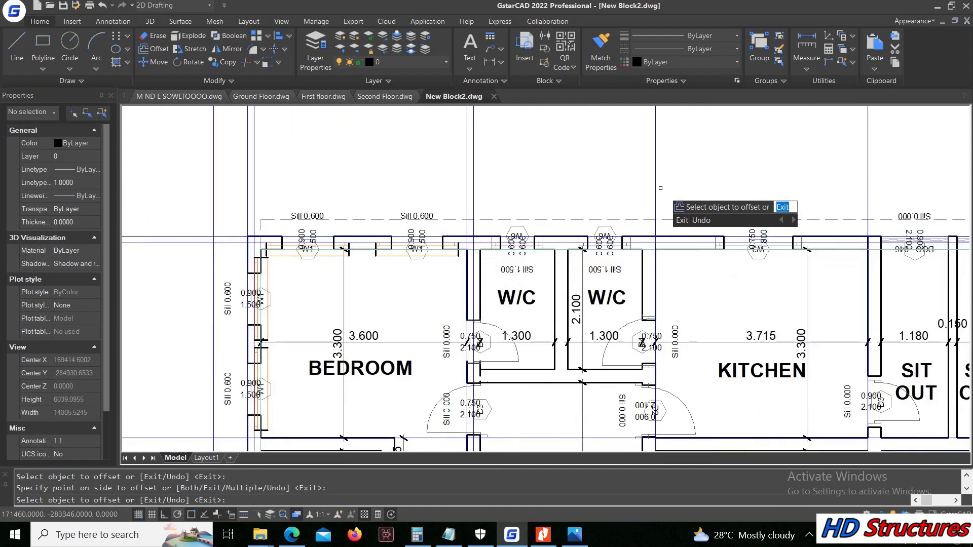
{"action": "scroll", "coordinate": [664, 197], "scroll_direction": "down", "scroll_amount": 3}
{"action": "scroll", "coordinate": [779, 200], "scroll_direction": "up", "scroll_amount": 3}
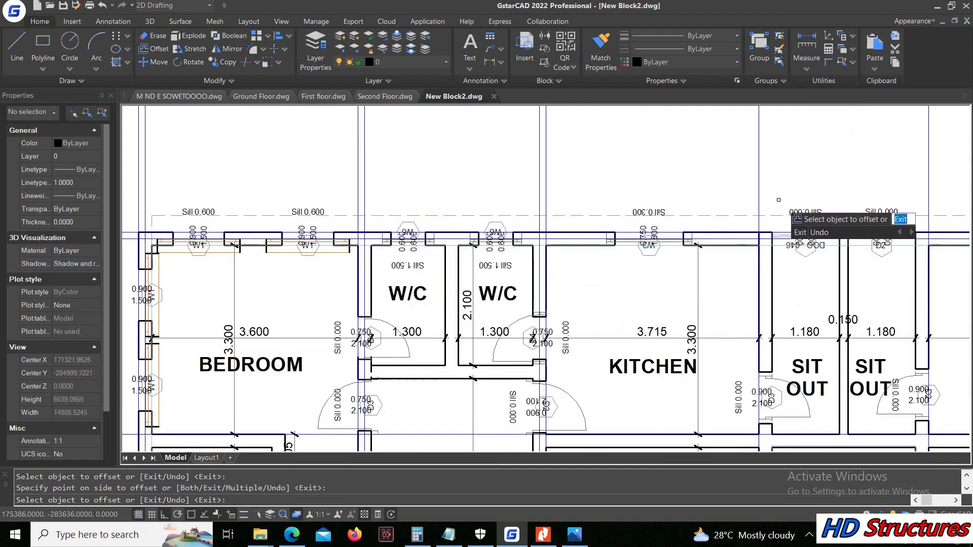
{"action": "scroll", "coordinate": [608, 203], "scroll_direction": "down", "scroll_amount": 3}
{"action": "scroll", "coordinate": [787, 193], "scroll_direction": "up", "scroll_amount": 3}
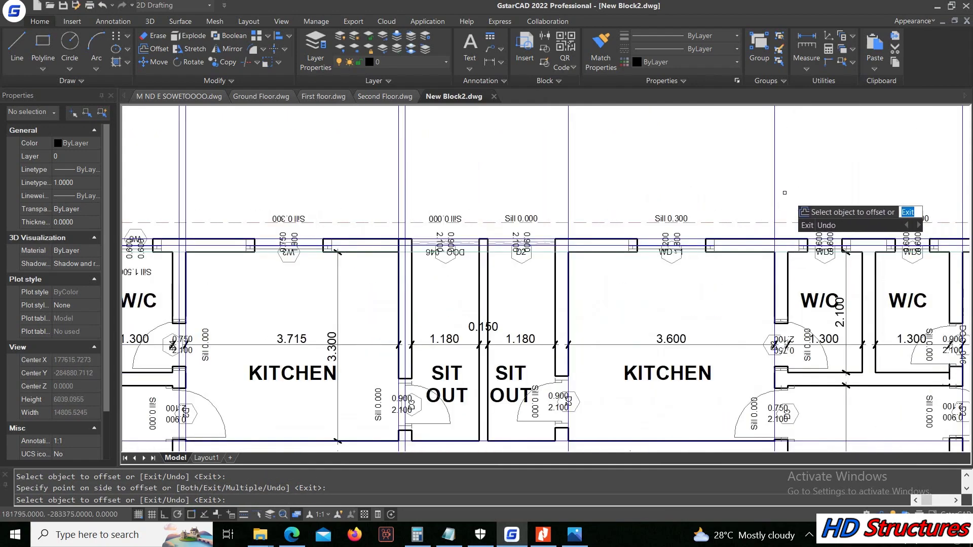
Step: Offset the right half's vertical gridlines by 230/2 to the wall centres, from the kitchen across to the outer bedroom wall
{"action": "left_click", "coordinate": [568, 197]}
{"action": "scroll", "coordinate": [568, 197], "scroll_direction": "down", "scroll_amount": 3}
{"action": "scroll", "coordinate": [563, 200], "scroll_direction": "up", "scroll_amount": 2}
{"action": "left_click", "coordinate": [562, 200]}
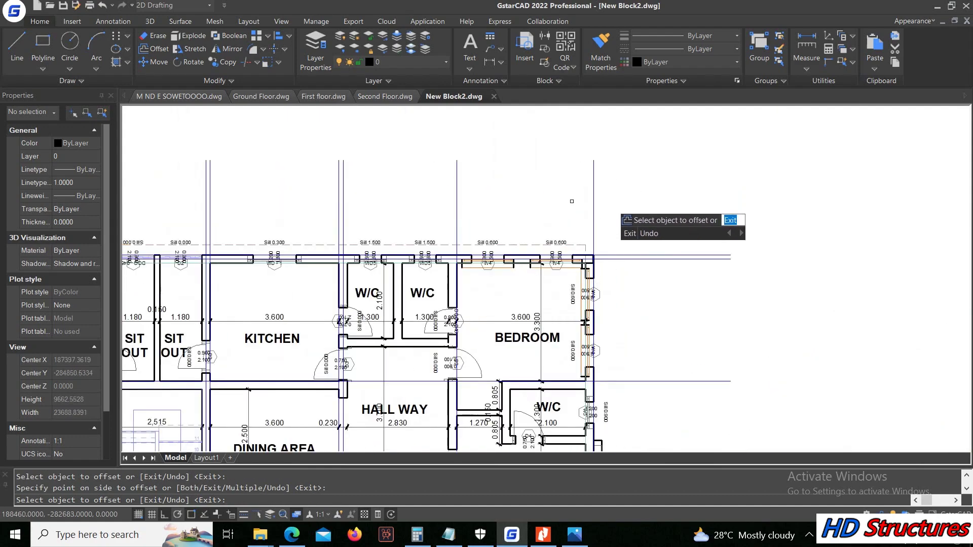
{"action": "left_click", "coordinate": [458, 210]}
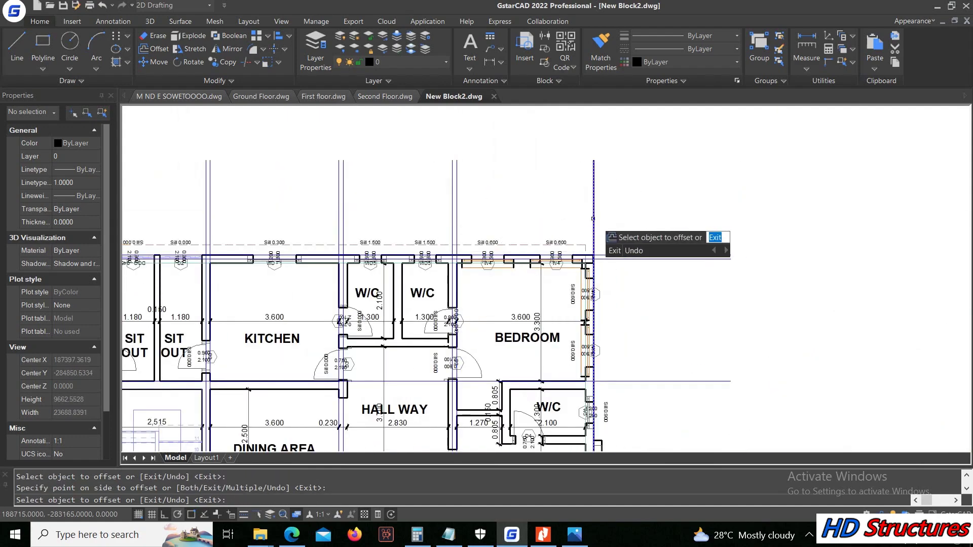
{"action": "scroll", "coordinate": [634, 329], "scroll_direction": "up", "scroll_amount": 2}
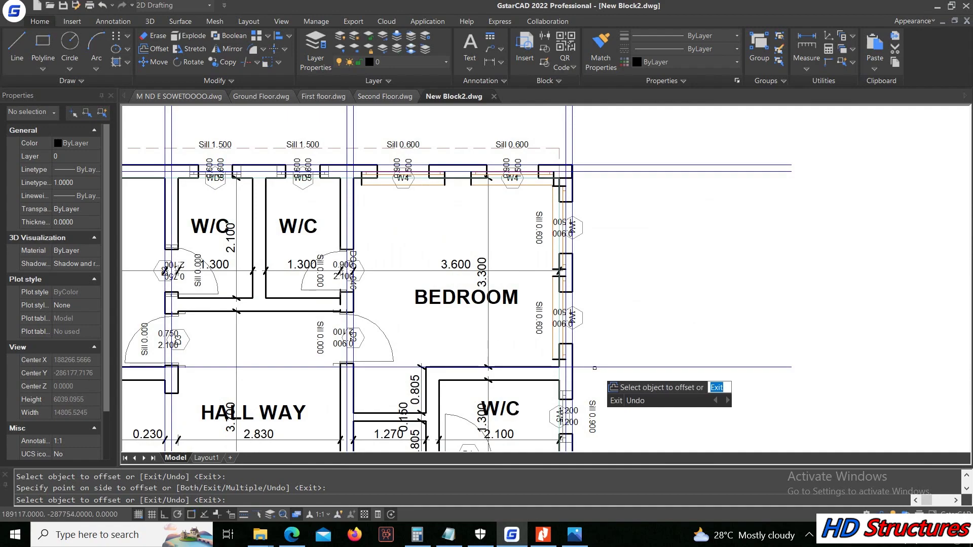
Step: Offset the horizontal gridlines at the right-hand bedrooms and the master bedroom's upper wall by 230/2 to the wall centres
{"action": "scroll", "coordinate": [608, 268], "scroll_direction": "down", "scroll_amount": 3}
{"action": "scroll", "coordinate": [606, 350], "scroll_direction": "up", "scroll_amount": 3}
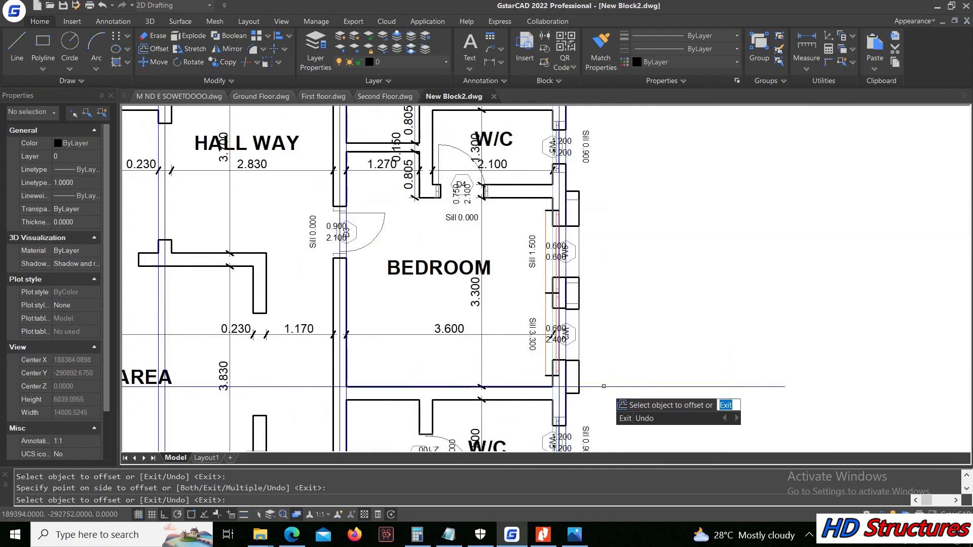
{"action": "scroll", "coordinate": [623, 274], "scroll_direction": "down", "scroll_amount": 4}
{"action": "scroll", "coordinate": [621, 390], "scroll_direction": "up", "scroll_amount": 2}
{"action": "left_click", "coordinate": [594, 187]}
{"action": "left_click", "coordinate": [598, 172]}
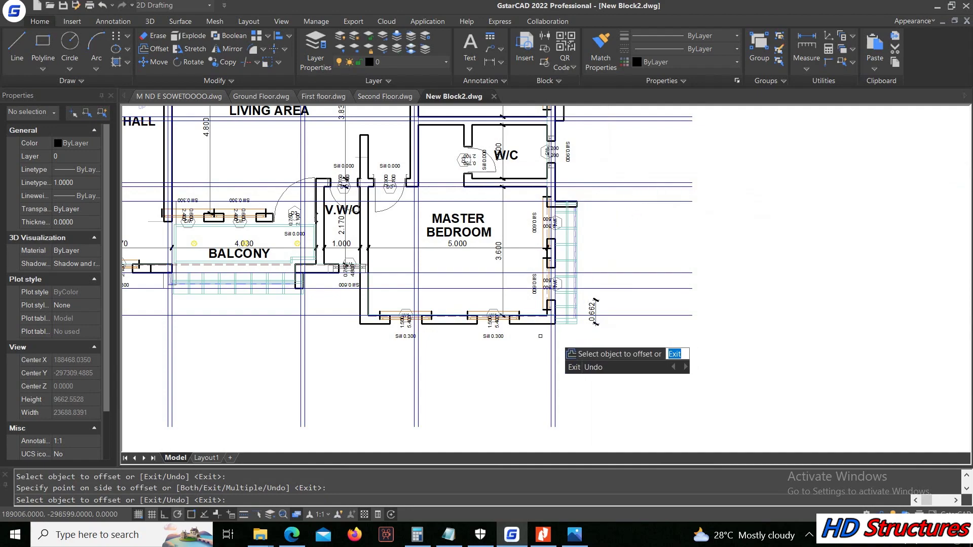
{"action": "scroll", "coordinate": [507, 335], "scroll_direction": "down", "scroll_amount": 4}
{"action": "scroll", "coordinate": [499, 299], "scroll_direction": "up", "scroll_amount": 3}
{"action": "scroll", "coordinate": [634, 228], "scroll_direction": "down", "scroll_amount": 2}
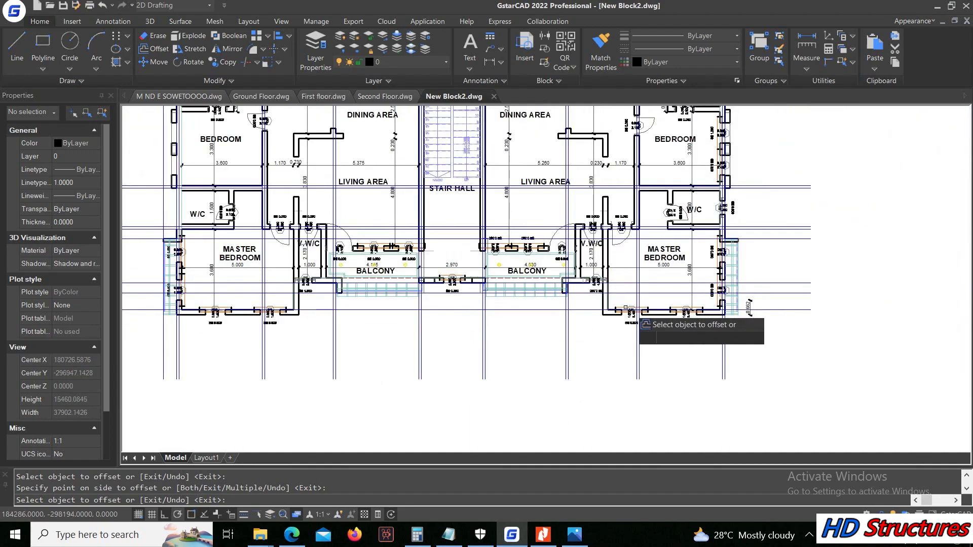
{"action": "scroll", "coordinate": [627, 306], "scroll_direction": "down", "scroll_amount": 2}
{"action": "scroll", "coordinate": [589, 315], "scroll_direction": "up", "scroll_amount": 3}
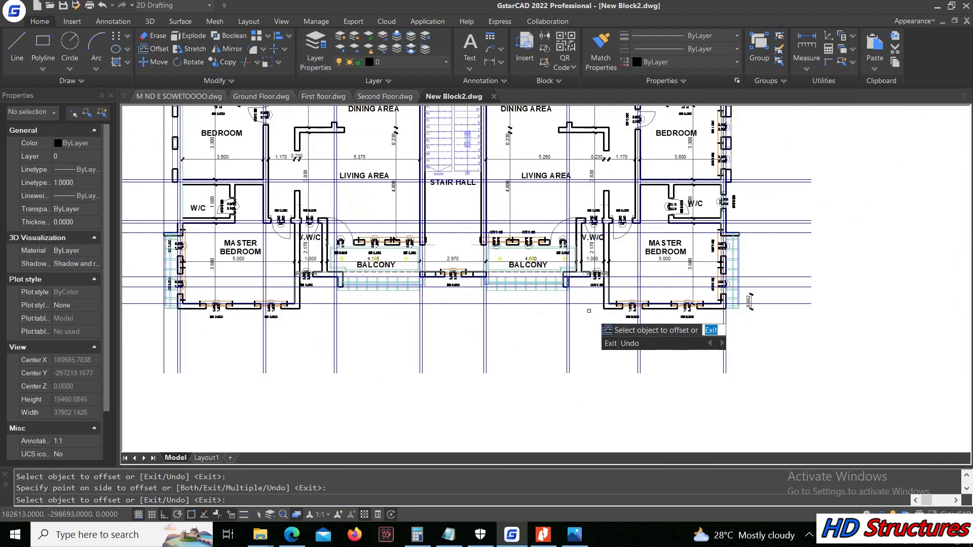
{"action": "key", "text": "Escape"}
Step: Copy the vertical gridline crossing the right-hand master bedroom 1515 to the left, onto the outer face of the wall beside the V.W/C
{"action": "scroll", "coordinate": [624, 324], "scroll_direction": "up", "scroll_amount": 3}
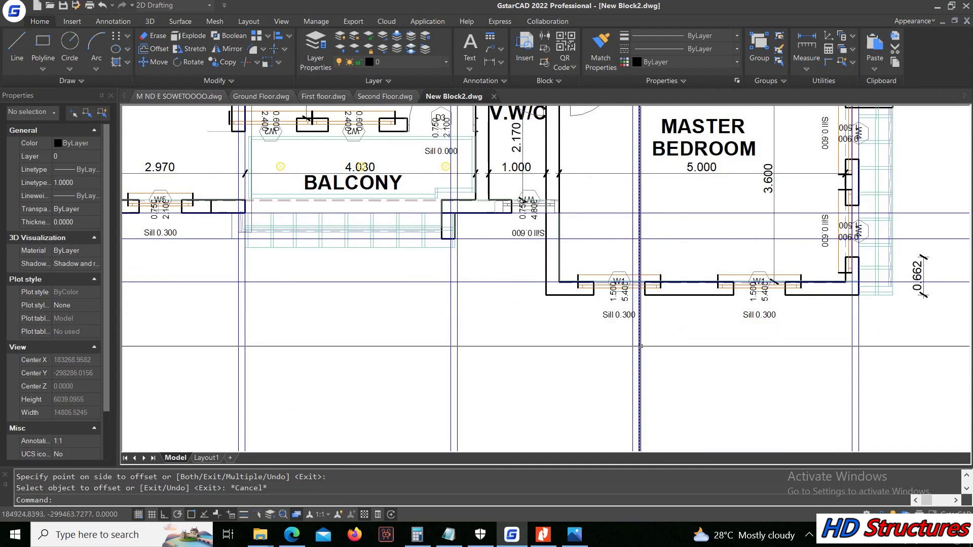
{"action": "left_click", "coordinate": [633, 346]}
{"action": "right_click", "coordinate": [634, 346]}
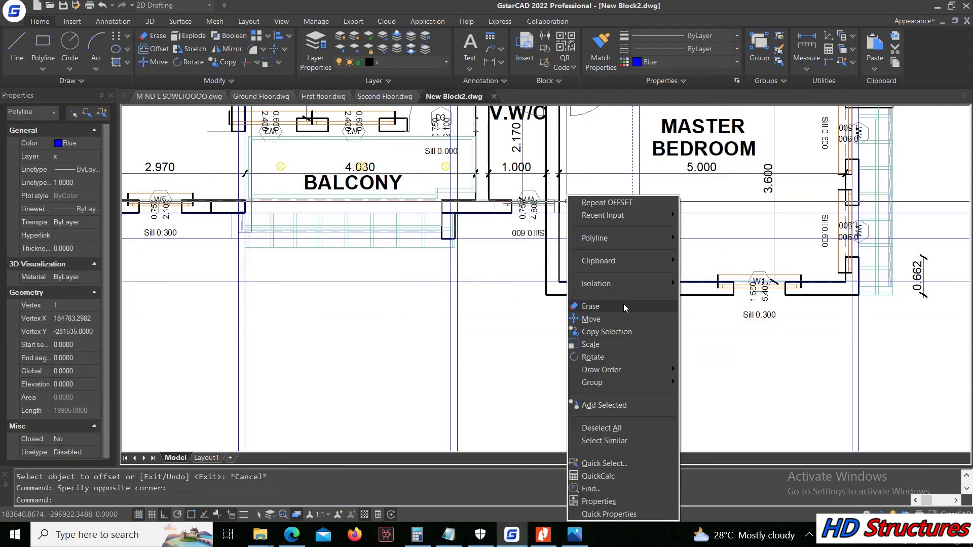
{"action": "left_click", "coordinate": [598, 329]}
{"action": "scroll", "coordinate": [629, 294], "scroll_direction": "up", "scroll_amount": 6}
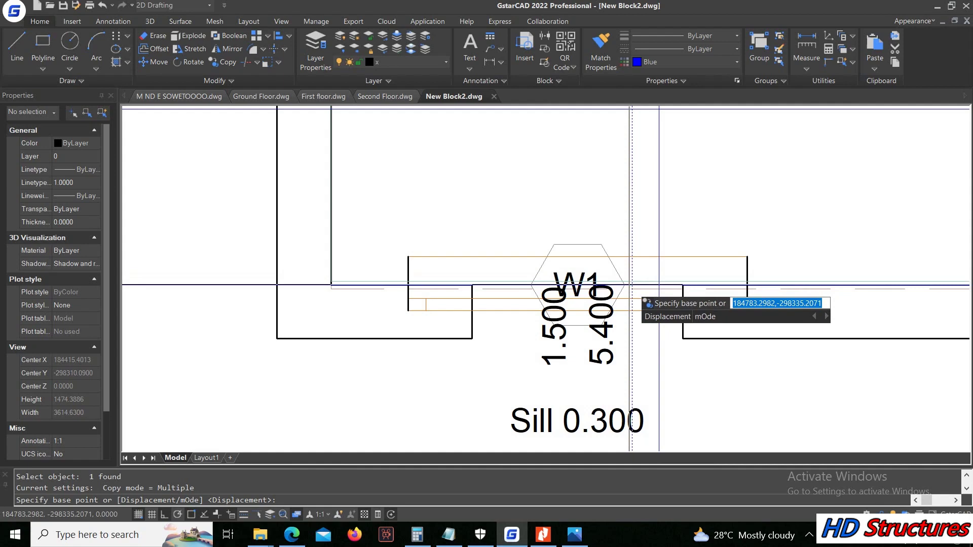
{"action": "left_click", "coordinate": [632, 285]}
{"action": "scroll", "coordinate": [552, 294], "scroll_direction": "down", "scroll_amount": 2}
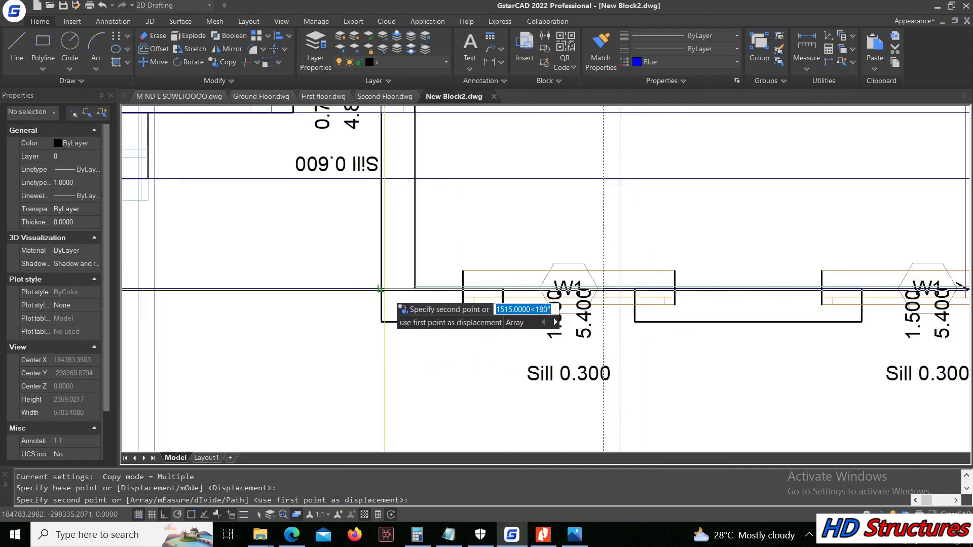
{"action": "left_click", "coordinate": [381, 290]}
{"action": "key", "text": "Escape"}
{"action": "scroll", "coordinate": [395, 258], "scroll_direction": "down", "scroll_amount": 4}
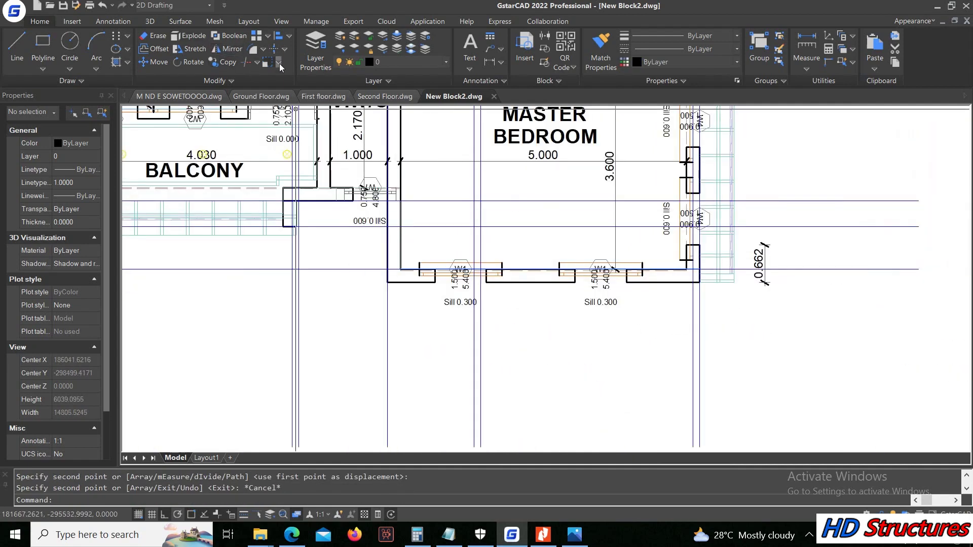
Step: Offset the copied gridline by 115 to the centre of the master bedroom and V.W/C wall, and erase the wall-face original
{"action": "left_click", "coordinate": [158, 49]}
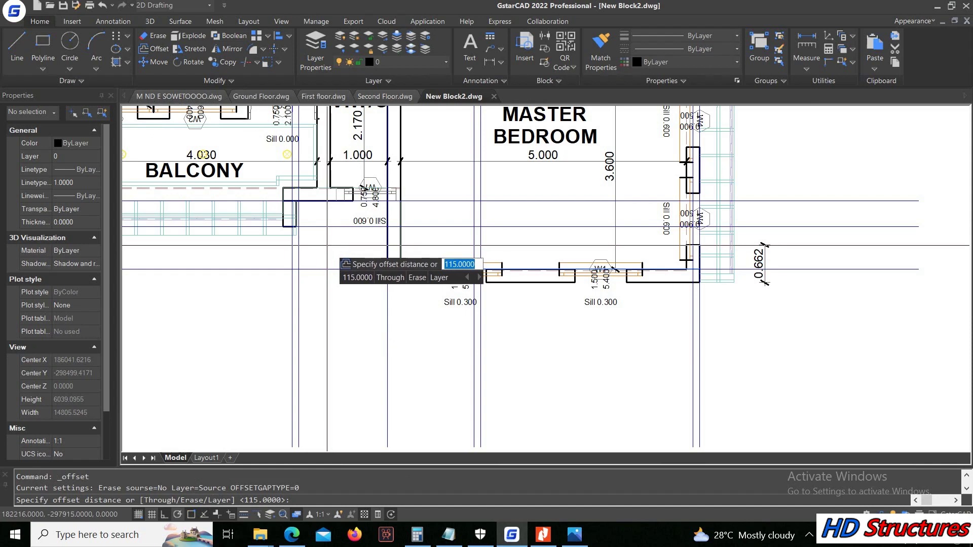
{"action": "key", "text": "Return"}
{"action": "left_click", "coordinate": [388, 297]}
{"action": "left_click", "coordinate": [399, 308]}
{"action": "key", "text": "Escape"}
{"action": "left_click", "coordinate": [388, 307]}
{"action": "key", "text": "Delete"}
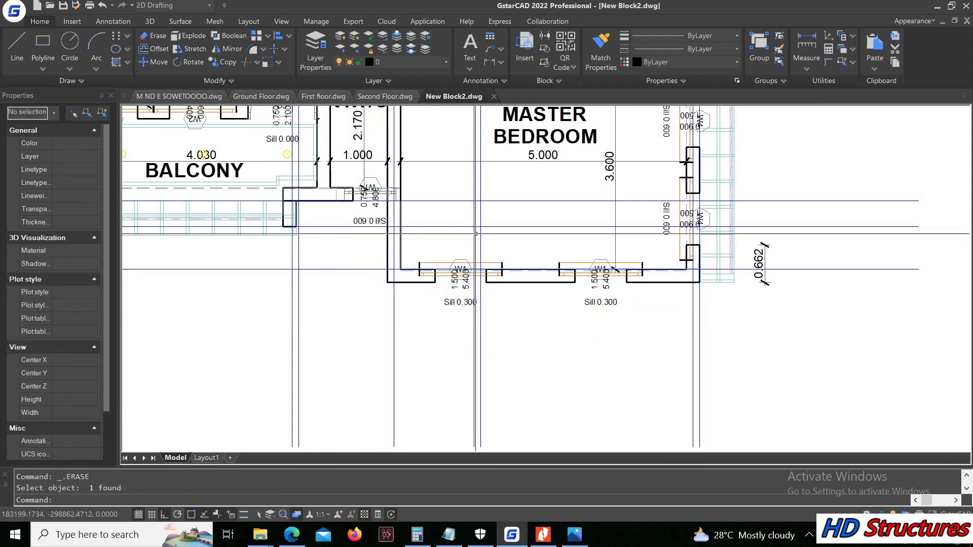
Step: Examine the gridlines from the right-hand master bedroom across the balconies to the left-hand master bedroom
{"action": "scroll", "coordinate": [451, 301], "scroll_direction": "down", "scroll_amount": 5}
{"action": "scroll", "coordinate": [169, 292], "scroll_direction": "up", "scroll_amount": 5}
{"action": "scroll", "coordinate": [168, 292], "scroll_direction": "down", "scroll_amount": 3}
{"action": "scroll", "coordinate": [292, 212], "scroll_direction": "up", "scroll_amount": 7}
{"action": "scroll", "coordinate": [269, 193], "scroll_direction": "down", "scroll_amount": 5}
{"action": "scroll", "coordinate": [354, 334], "scroll_direction": "up", "scroll_amount": 4}
{"action": "scroll", "coordinate": [354, 335], "scroll_direction": "down", "scroll_amount": 2}
{"action": "scroll", "coordinate": [913, 289], "scroll_direction": "up", "scroll_amount": 2}
{"action": "scroll", "coordinate": [534, 347], "scroll_direction": "down", "scroll_amount": 3}
{"action": "scroll", "coordinate": [533, 347], "scroll_direction": "up", "scroll_amount": 5}
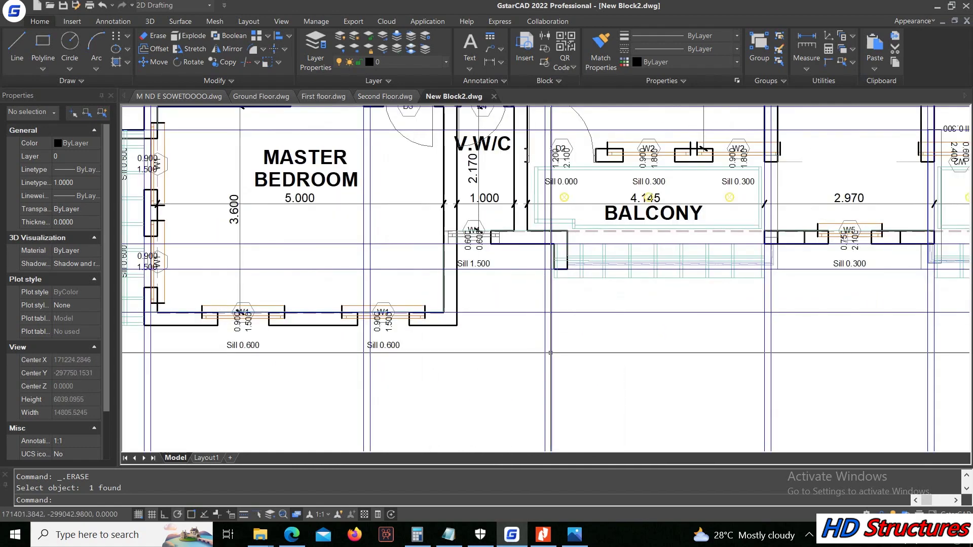
{"action": "scroll", "coordinate": [564, 353], "scroll_direction": "down", "scroll_amount": 4}
{"action": "scroll", "coordinate": [471, 371], "scroll_direction": "up", "scroll_amount": 4}
Step: Copy the vertical gridline beside the left balcony onto the inner face of the left-hand master bedroom's wall next to the V.W/C
{"action": "left_click", "coordinate": [469, 370]}
{"action": "key", "text": "Escape"}
{"action": "left_click", "coordinate": [463, 364]}
{"action": "right_click", "coordinate": [405, 364]}
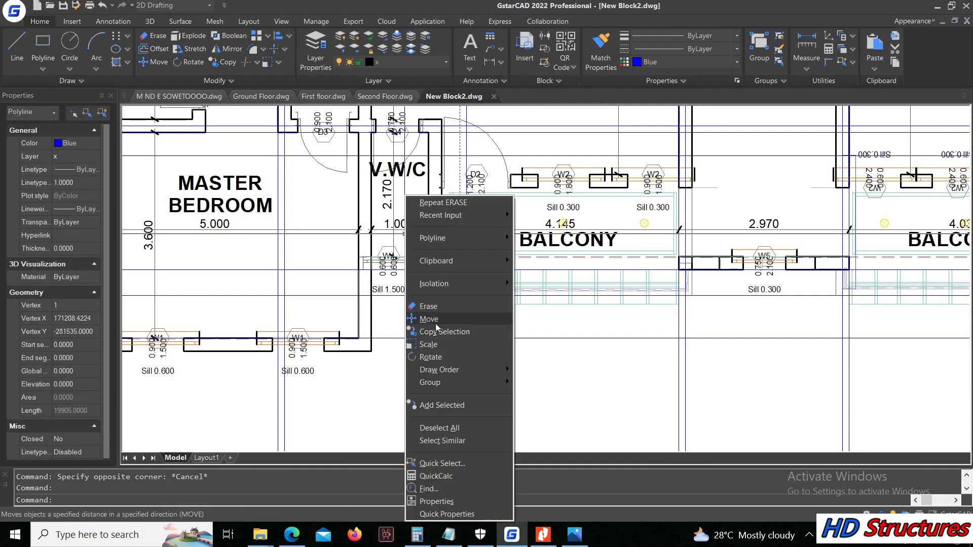
{"action": "left_click", "coordinate": [435, 330]}
{"action": "scroll", "coordinate": [463, 347], "scroll_direction": "up", "scroll_amount": 4}
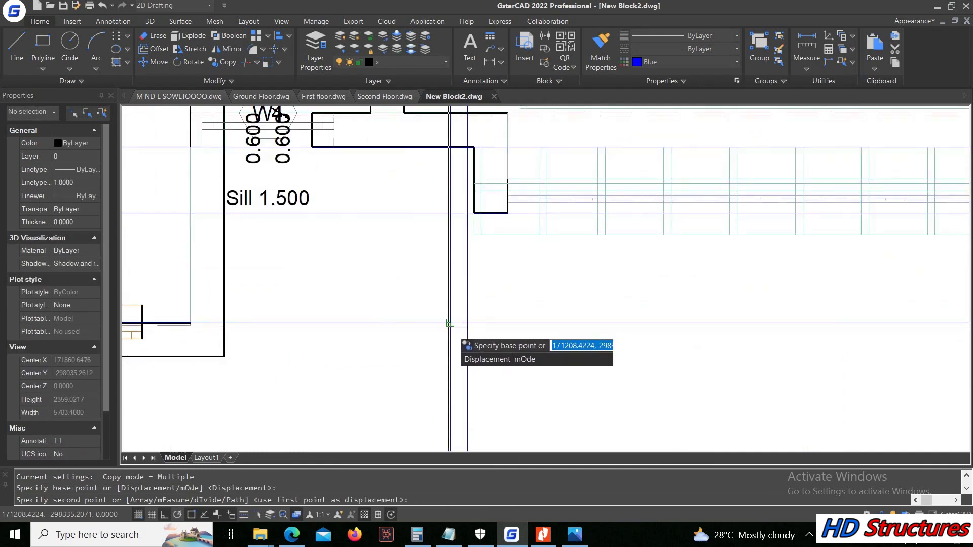
{"action": "left_click", "coordinate": [451, 323]}
{"action": "left_click", "coordinate": [190, 324]}
{"action": "scroll", "coordinate": [373, 327], "scroll_direction": "down", "scroll_amount": 3}
{"action": "key", "text": "Escape"}
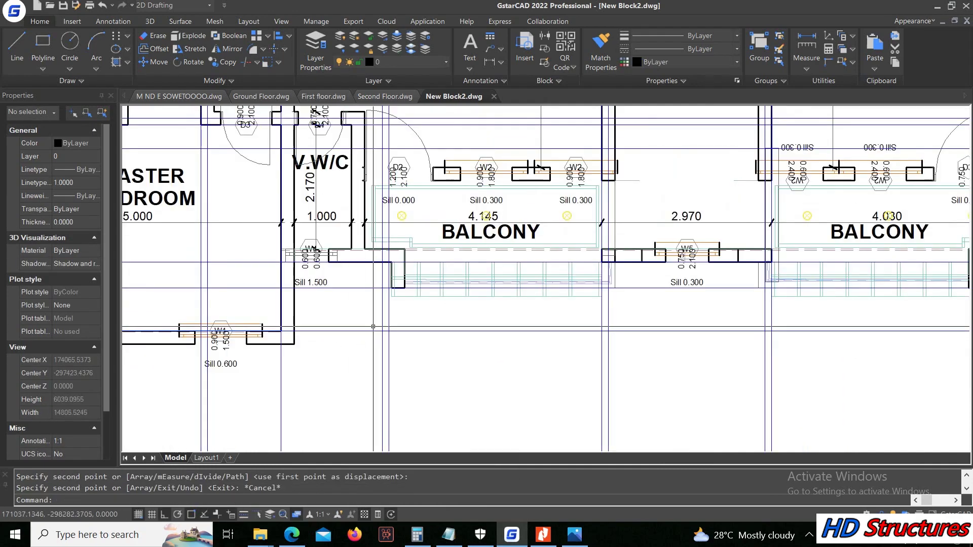
Step: Offset that copied gridline by 115 to the wall centre and erase the one on the left-hand master bedroom's inner wall face
{"action": "left_click", "coordinate": [163, 49]}
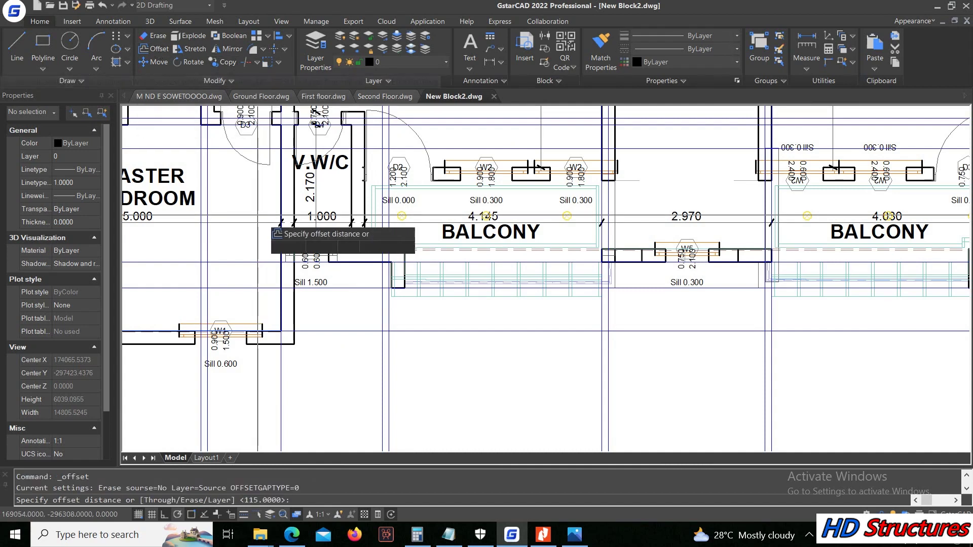
{"action": "key", "text": "Return"}
{"action": "key", "text": "Escape"}
{"action": "left_click", "coordinate": [281, 358]}
{"action": "scroll", "coordinate": [281, 357], "scroll_direction": "up", "scroll_amount": 2}
{"action": "left_click", "coordinate": [272, 356]}
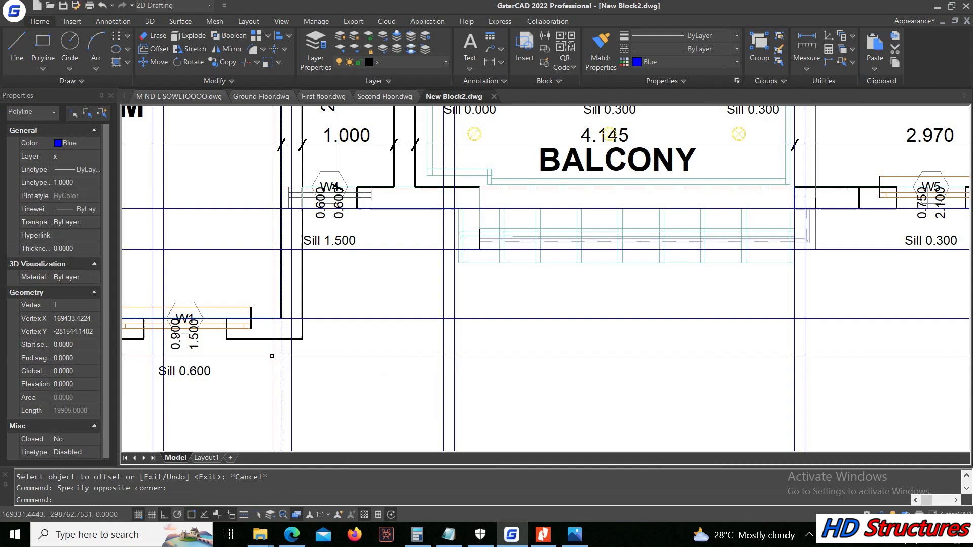
{"action": "key", "text": "Delete"}
Step: Switch to the image viewer to study the building's exterior rendering, then return to the New Block2 drawing
{"action": "scroll", "coordinate": [305, 278], "scroll_direction": "down", "scroll_amount": 4}
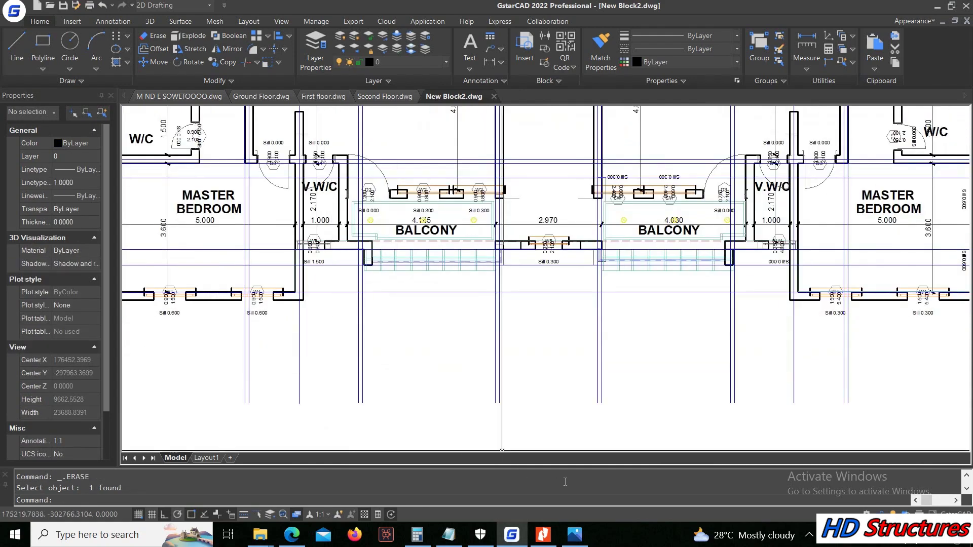
{"action": "left_click", "coordinate": [573, 546]}
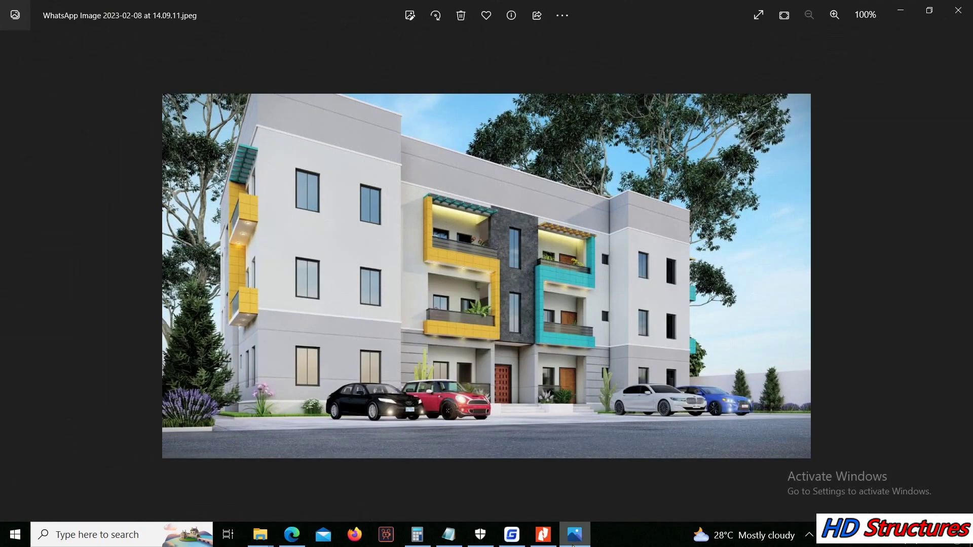
{"action": "left_click", "coordinate": [574, 542]}
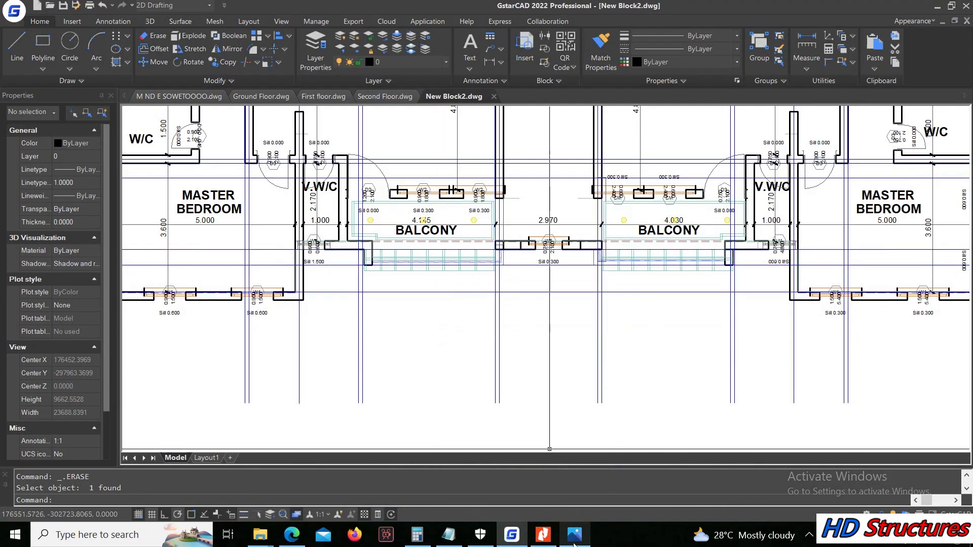
{"action": "left_click", "coordinate": [579, 542]}
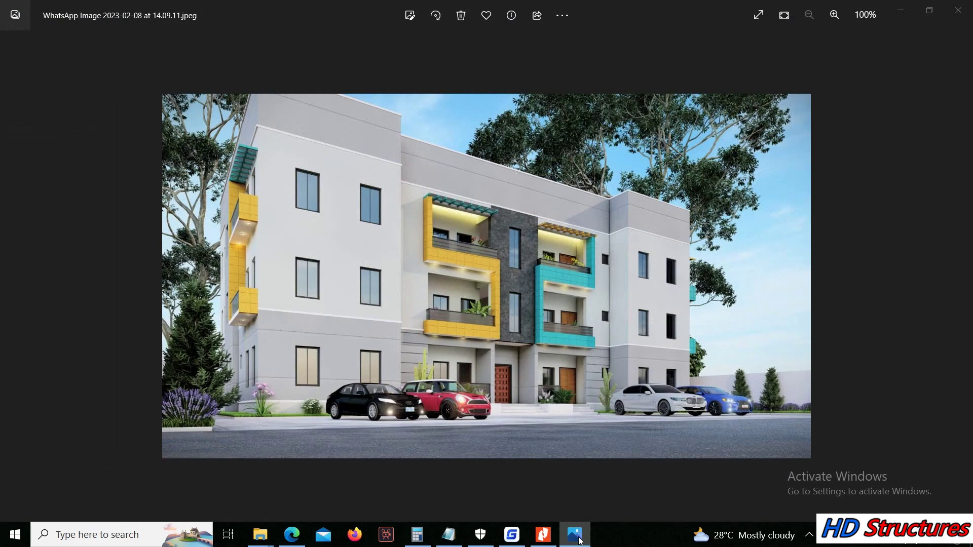
{"action": "left_click", "coordinate": [574, 534]}
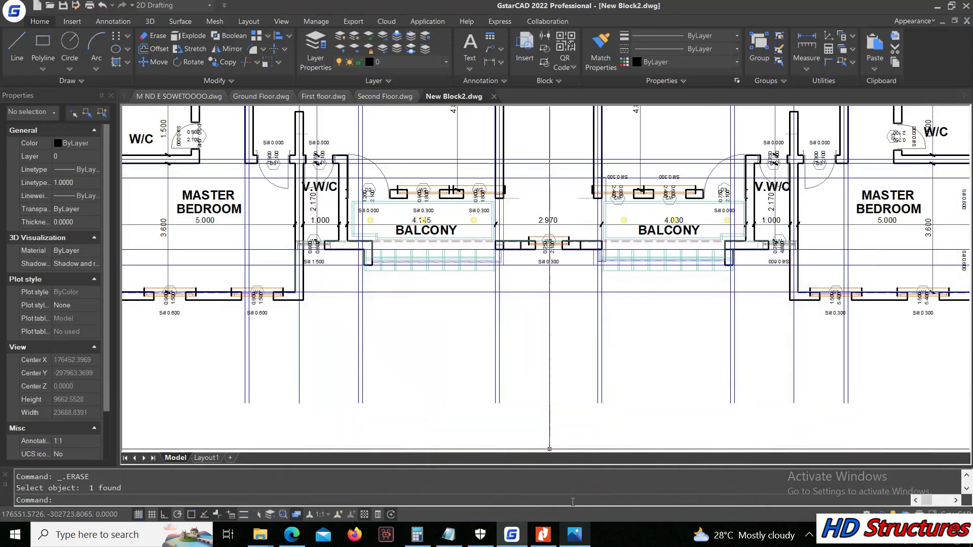
Step: Examine the gridlines against the walls across the plan, up to the right-hand bedrooms and W/Cs
{"action": "scroll", "coordinate": [536, 223], "scroll_direction": "up", "scroll_amount": 3}
{"action": "scroll", "coordinate": [659, 254], "scroll_direction": "down", "scroll_amount": 3}
{"action": "scroll", "coordinate": [615, 283], "scroll_direction": "up", "scroll_amount": 3}
{"action": "scroll", "coordinate": [615, 283], "scroll_direction": "down", "scroll_amount": 3}
{"action": "scroll", "coordinate": [614, 283], "scroll_direction": "up", "scroll_amount": 3}
{"action": "scroll", "coordinate": [457, 228], "scroll_direction": "down", "scroll_amount": 5}
{"action": "scroll", "coordinate": [271, 211], "scroll_direction": "up", "scroll_amount": 3}
{"action": "scroll", "coordinate": [629, 183], "scroll_direction": "up", "scroll_amount": 3}
{"action": "scroll", "coordinate": [674, 238], "scroll_direction": "down", "scroll_amount": 3}
{"action": "scroll", "coordinate": [720, 289], "scroll_direction": "up", "scroll_amount": 3}
{"action": "scroll", "coordinate": [724, 291], "scroll_direction": "down", "scroll_amount": 3}
{"action": "scroll", "coordinate": [725, 292], "scroll_direction": "up", "scroll_amount": 5}
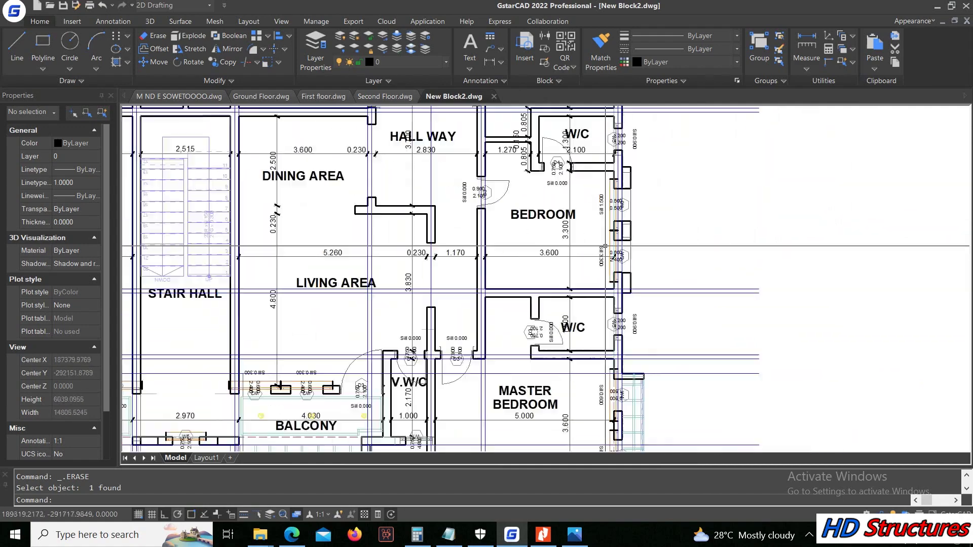
Step: Erase the wall-face gridlines at the right-hand master bedroom: the vertical one on the outer wall and the horizontal one below the W/C
{"action": "scroll", "coordinate": [550, 287], "scroll_direction": "down", "scroll_amount": 3}
{"action": "scroll", "coordinate": [589, 295], "scroll_direction": "up", "scroll_amount": 5}
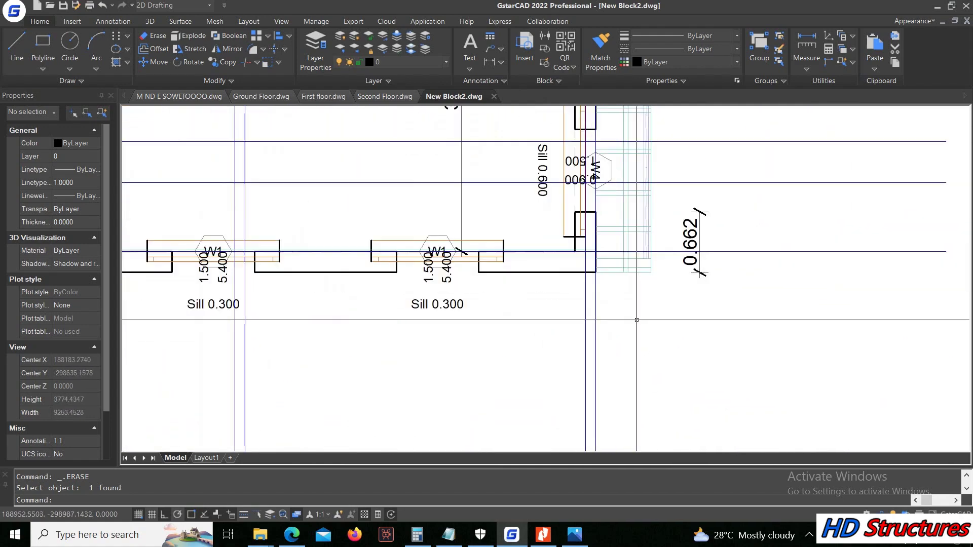
{"action": "left_click", "coordinate": [600, 294]}
{"action": "left_click", "coordinate": [633, 323]}
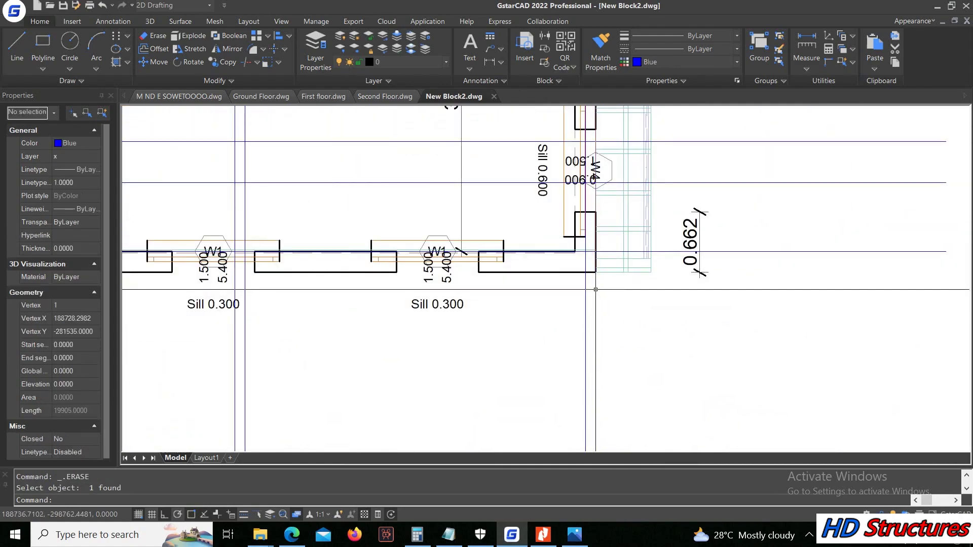
{"action": "scroll", "coordinate": [596, 290], "scroll_direction": "down", "scroll_amount": 5}
{"action": "scroll", "coordinate": [574, 307], "scroll_direction": "up", "scroll_amount": 5}
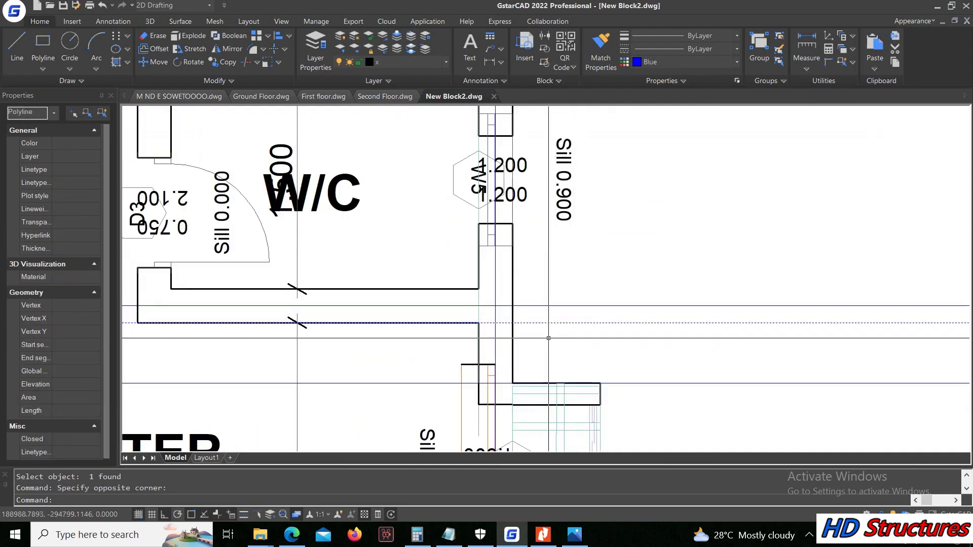
{"action": "scroll", "coordinate": [553, 319], "scroll_direction": "down", "scroll_amount": 4}
{"action": "scroll", "coordinate": [564, 352], "scroll_direction": "up", "scroll_amount": 5}
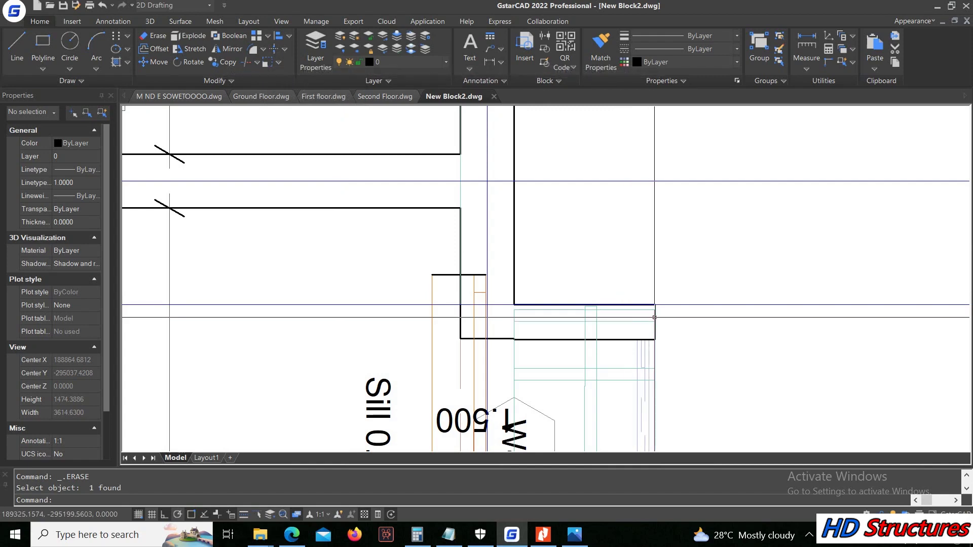
Step: Copy the horizontal gridline on the projecting wall beside the right-hand master bedroom 75 down to its centre, and erase the original
{"action": "left_click", "coordinate": [688, 321]}
{"action": "right_click", "coordinate": [663, 320]}
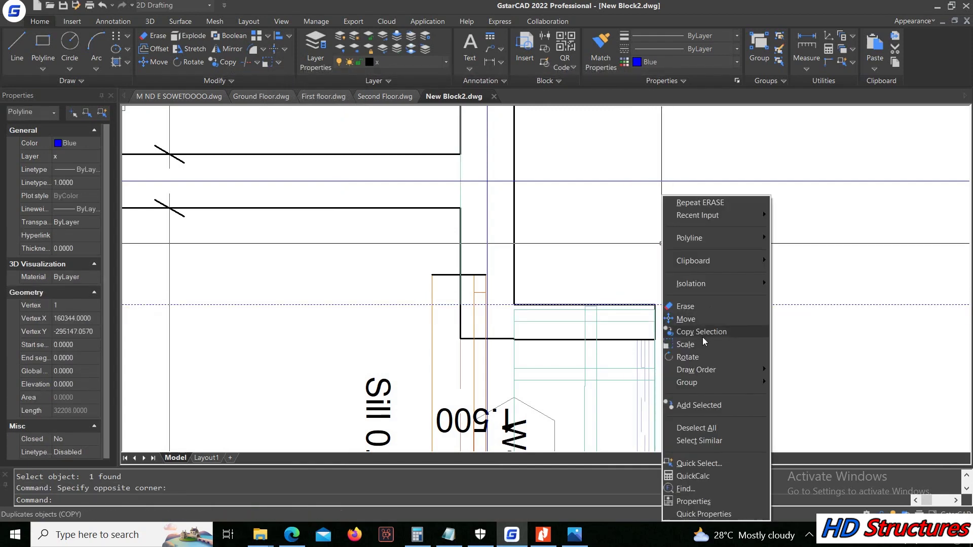
{"action": "left_click", "coordinate": [709, 330]}
{"action": "scroll", "coordinate": [679, 327], "scroll_direction": "up", "scroll_amount": 5}
{"action": "left_click", "coordinate": [618, 270]}
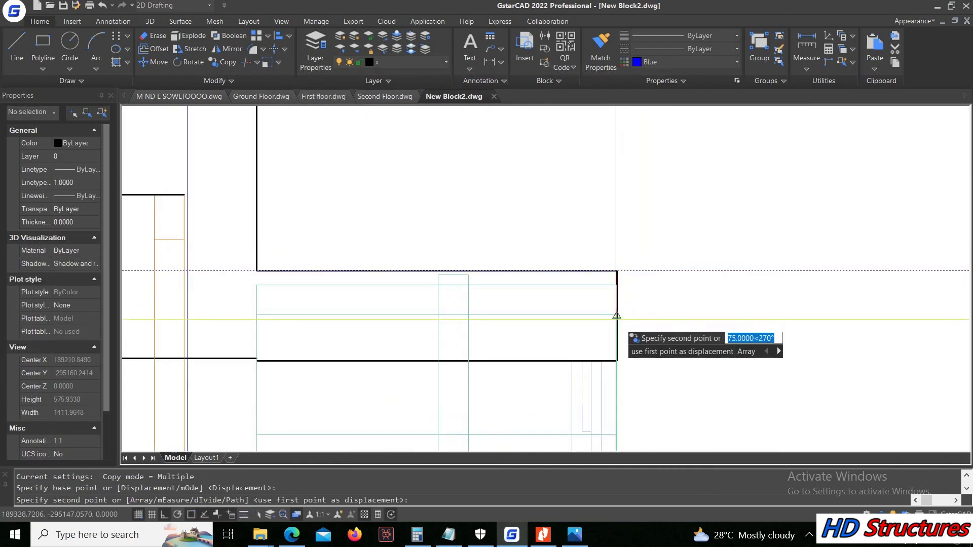
{"action": "left_click", "coordinate": [616, 315]}
{"action": "key", "text": "Escape"}
{"action": "left_click", "coordinate": [665, 288]}
{"action": "right_click", "coordinate": [740, 289]}
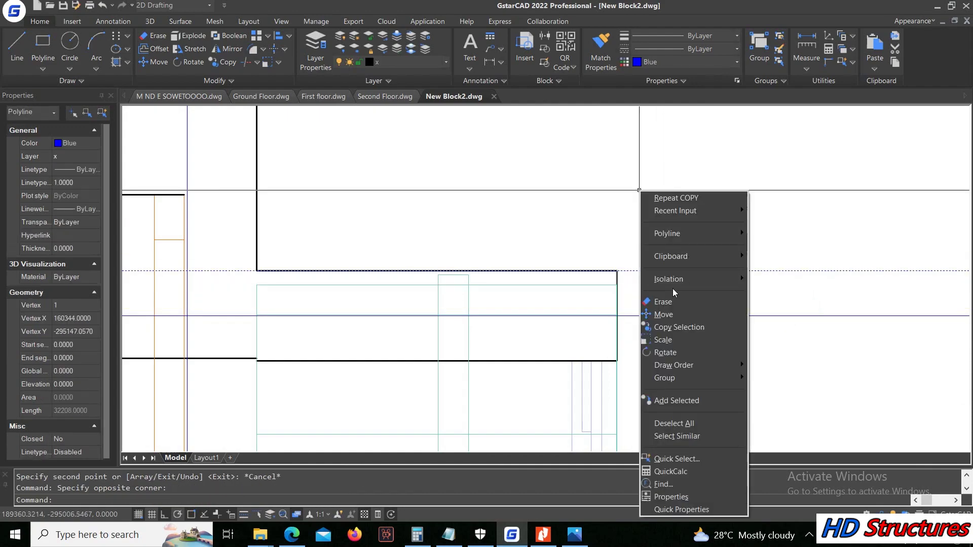
{"action": "left_click", "coordinate": [760, 298]}
Step: Examine the gridlines around the left-hand master bedroom's outer wall and its projecting wall
{"action": "scroll", "coordinate": [753, 272], "scroll_direction": "down", "scroll_amount": 8}
{"action": "scroll", "coordinate": [753, 272], "scroll_direction": "down", "scroll_amount": 5}
{"action": "scroll", "coordinate": [755, 269], "scroll_direction": "up", "scroll_amount": 6}
{"action": "scroll", "coordinate": [406, 233], "scroll_direction": "up", "scroll_amount": 2}
{"action": "scroll", "coordinate": [456, 213], "scroll_direction": "down", "scroll_amount": 2}
{"action": "scroll", "coordinate": [467, 223], "scroll_direction": "up", "scroll_amount": 2}
{"action": "scroll", "coordinate": [476, 195], "scroll_direction": "down", "scroll_amount": 2}
{"action": "scroll", "coordinate": [470, 325], "scroll_direction": "up", "scroll_amount": 2}
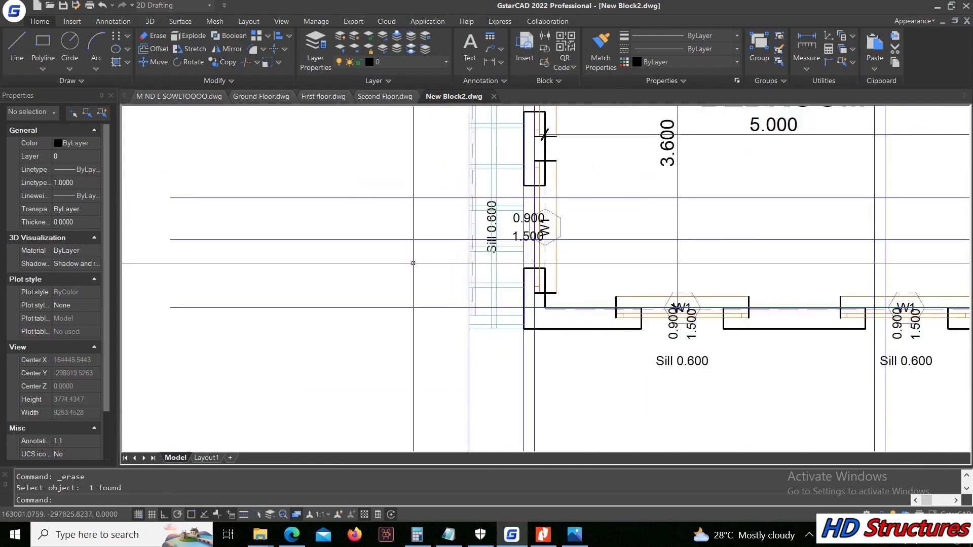
{"action": "scroll", "coordinate": [413, 298], "scroll_direction": "down", "scroll_amount": 3}
{"action": "scroll", "coordinate": [414, 213], "scroll_direction": "up", "scroll_amount": 3}
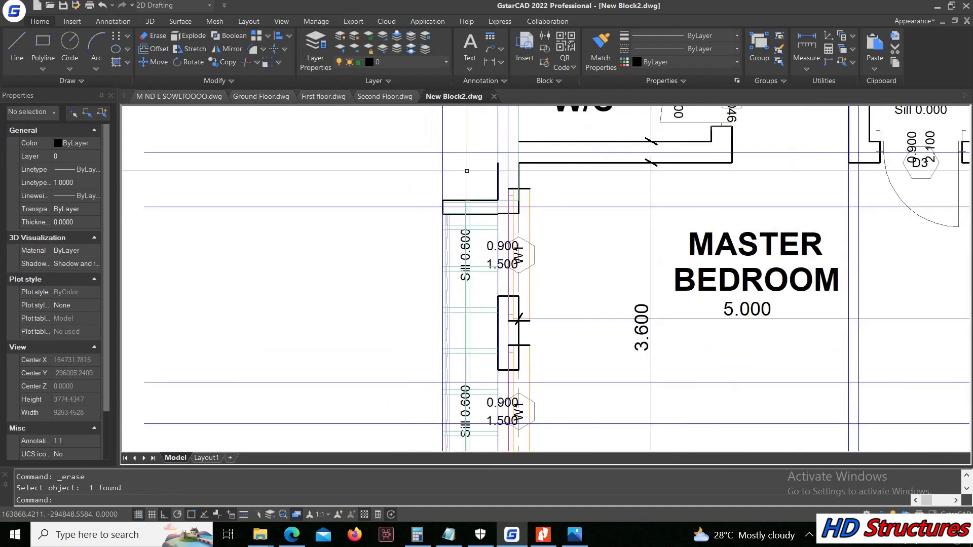
Step: Offset the vertical gridline at the end of the left-hand master bedroom's projecting wall outward by 115
{"action": "left_click", "coordinate": [430, 187]}
{"action": "scroll", "coordinate": [430, 187], "scroll_direction": "up", "scroll_amount": 2}
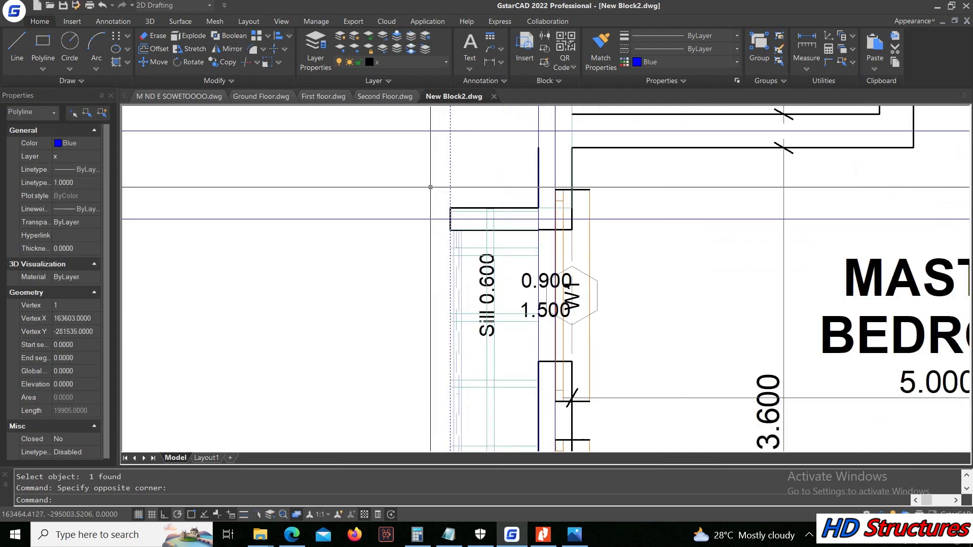
{"action": "scroll", "coordinate": [362, 154], "scroll_direction": "down", "scroll_amount": 5}
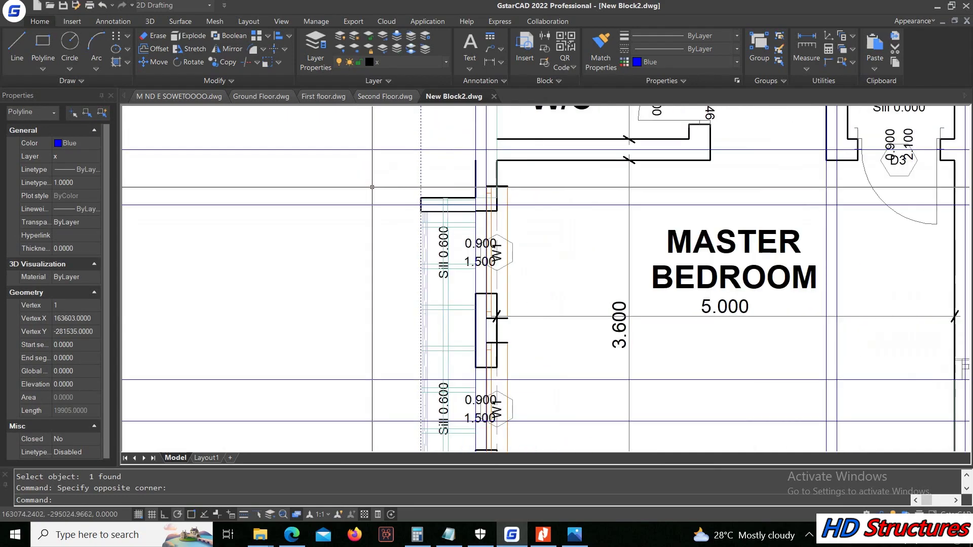
{"action": "scroll", "coordinate": [428, 245], "scroll_direction": "up", "scroll_amount": 1}
{"action": "scroll", "coordinate": [427, 246], "scroll_direction": "down", "scroll_amount": 1}
{"action": "scroll", "coordinate": [406, 333], "scroll_direction": "up", "scroll_amount": 3}
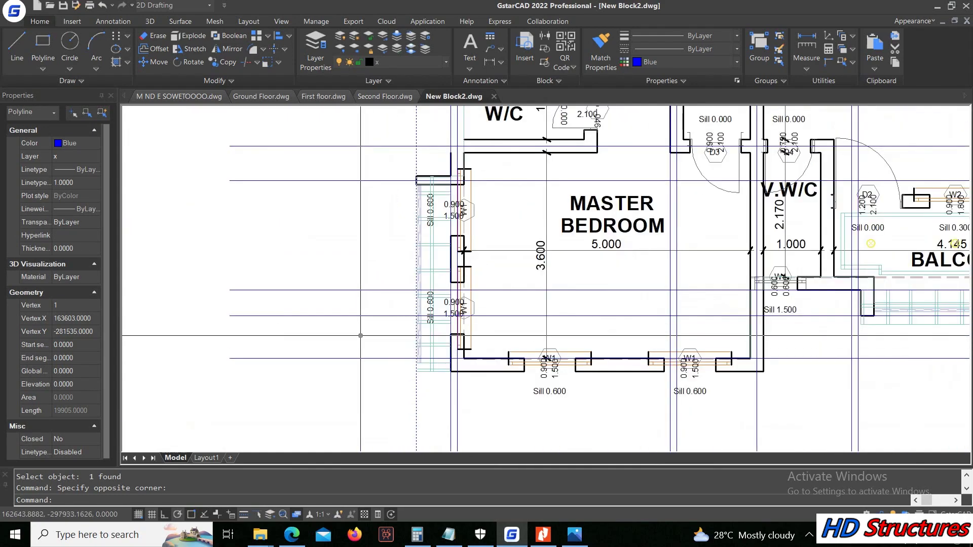
{"action": "scroll", "coordinate": [376, 362], "scroll_direction": "down", "scroll_amount": 1}
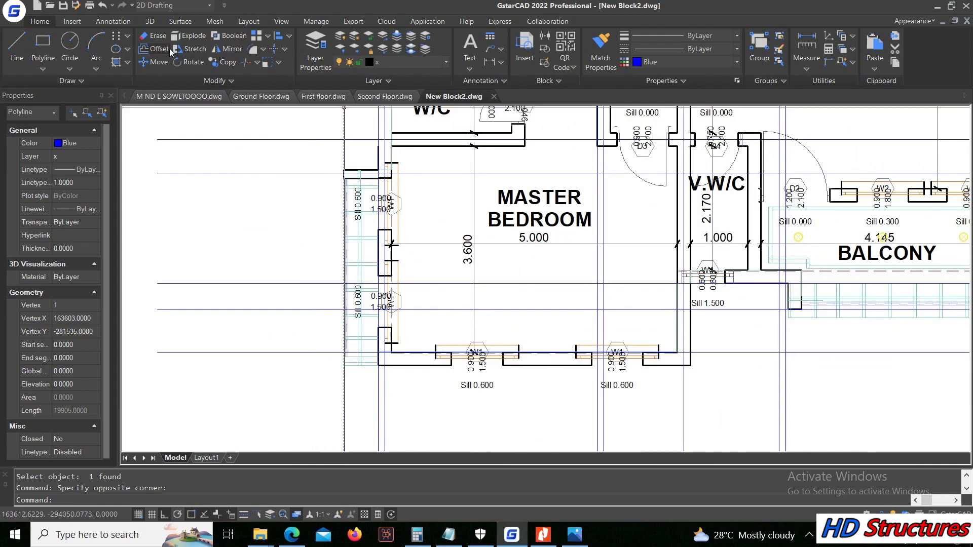
{"action": "left_click", "coordinate": [145, 49]}
{"action": "key", "text": "Return"}
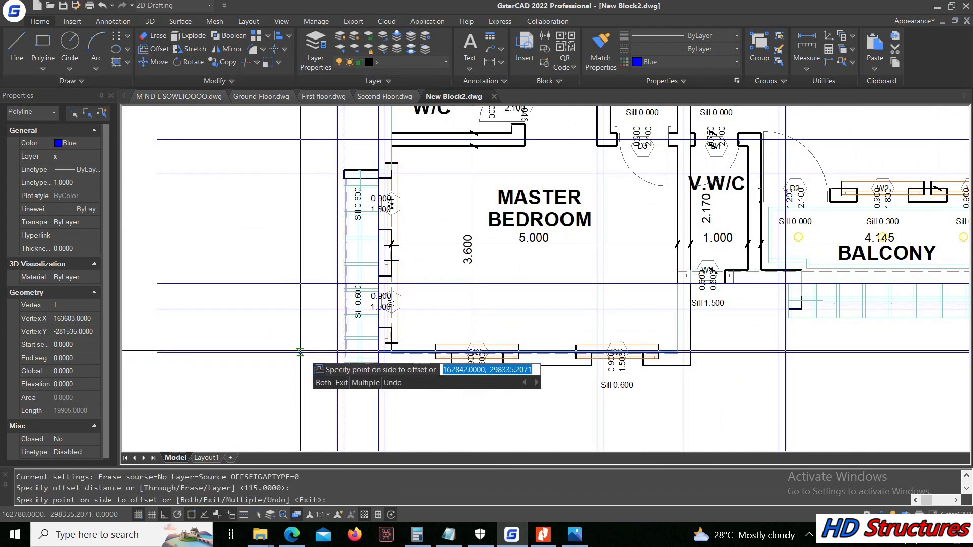
{"action": "left_click", "coordinate": [301, 353]}
Step: Offset the horizontal gridline on the left-hand master bedroom's lower wall downward by 115 to the wall centre
{"action": "left_click", "coordinate": [310, 353]}
{"action": "left_click", "coordinate": [312, 363]}
{"action": "key", "text": "Escape"}
Step: Erase the vertical gridline lying on the outer face of the left-hand master bedroom's outer wall
{"action": "left_click", "coordinate": [313, 352]}
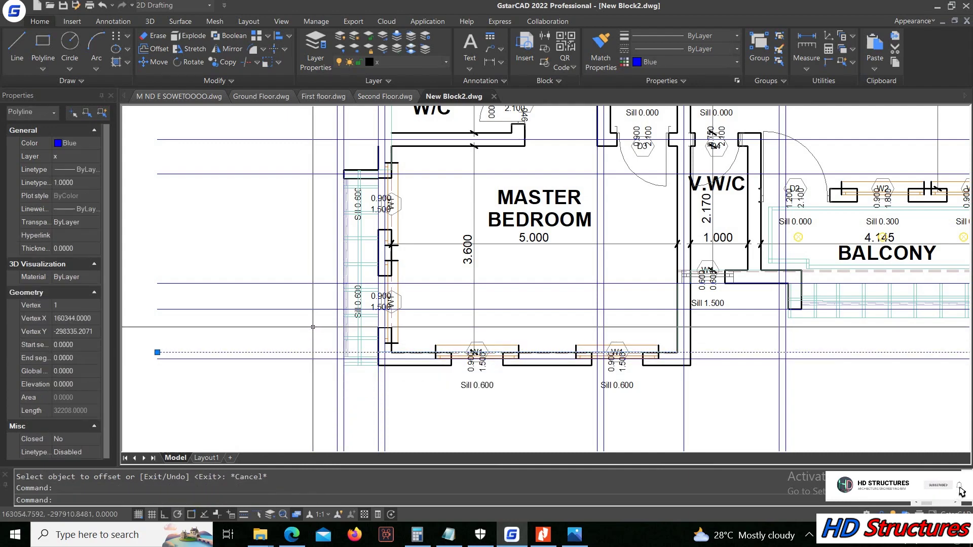
{"action": "key", "text": "Escape"}
{"action": "scroll", "coordinate": [375, 365], "scroll_direction": "up", "scroll_amount": 4}
{"action": "left_click", "coordinate": [383, 395]}
{"action": "key", "text": "Delete"}
{"action": "scroll", "coordinate": [383, 395], "scroll_direction": "down", "scroll_amount": 5}
{"action": "scroll", "coordinate": [416, 296], "scroll_direction": "up", "scroll_amount": 4}
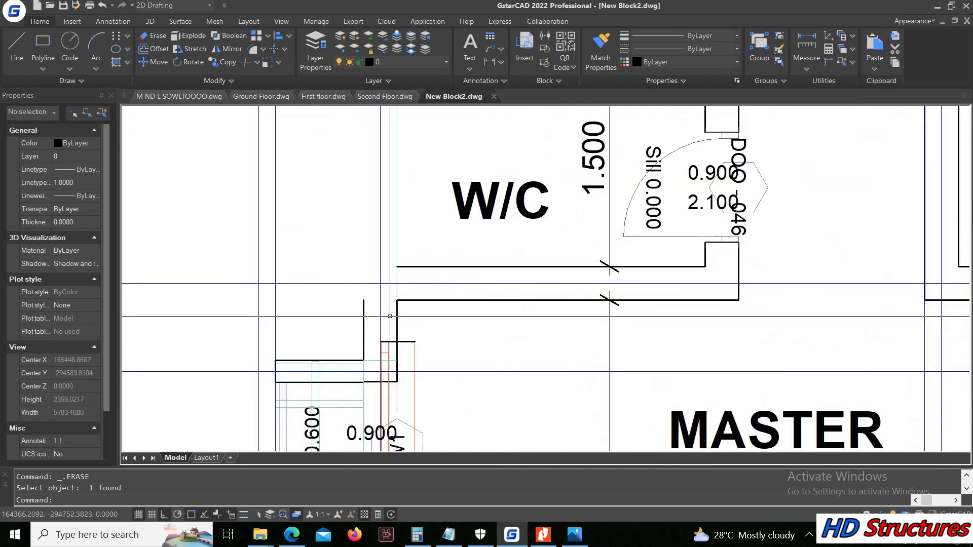
Step: Erase the horizontal face gridlines on the walls above the two left-hand W/Cs, keeping the wall-centre gridlines
{"action": "scroll", "coordinate": [416, 296], "scroll_direction": "down", "scroll_amount": 1}
{"action": "middle_click_drag", "start_coordinate": [416, 296], "coordinate": [452, 385]}
{"action": "scroll", "coordinate": [403, 311], "scroll_direction": "up", "scroll_amount": 4}
{"action": "key", "text": "Escape"}
{"action": "scroll", "coordinate": [427, 287], "scroll_direction": "down", "scroll_amount": 5}
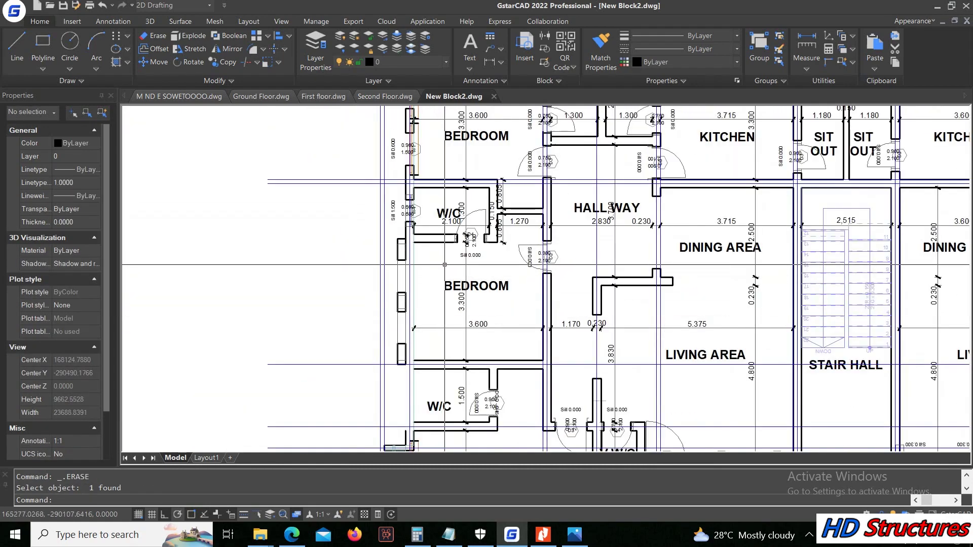
{"action": "scroll", "coordinate": [439, 251], "scroll_direction": "up", "scroll_amount": 2}
{"action": "scroll", "coordinate": [438, 251], "scroll_direction": "down", "scroll_amount": 2}
{"action": "scroll", "coordinate": [403, 267], "scroll_direction": "up", "scroll_amount": 6}
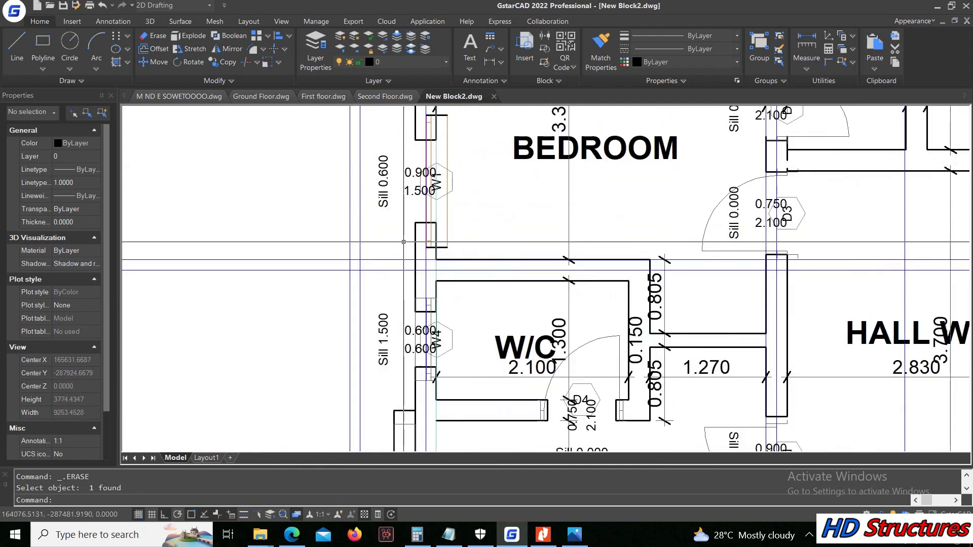
{"action": "left_click", "coordinate": [403, 267]}
{"action": "key", "text": "Escape"}
Step: Erase the superseded horizontal gridline on the outer face of the plan's upper external wall
{"action": "scroll", "coordinate": [412, 212], "scroll_direction": "down", "scroll_amount": 4}
{"action": "scroll", "coordinate": [412, 213], "scroll_direction": "up", "scroll_amount": 2}
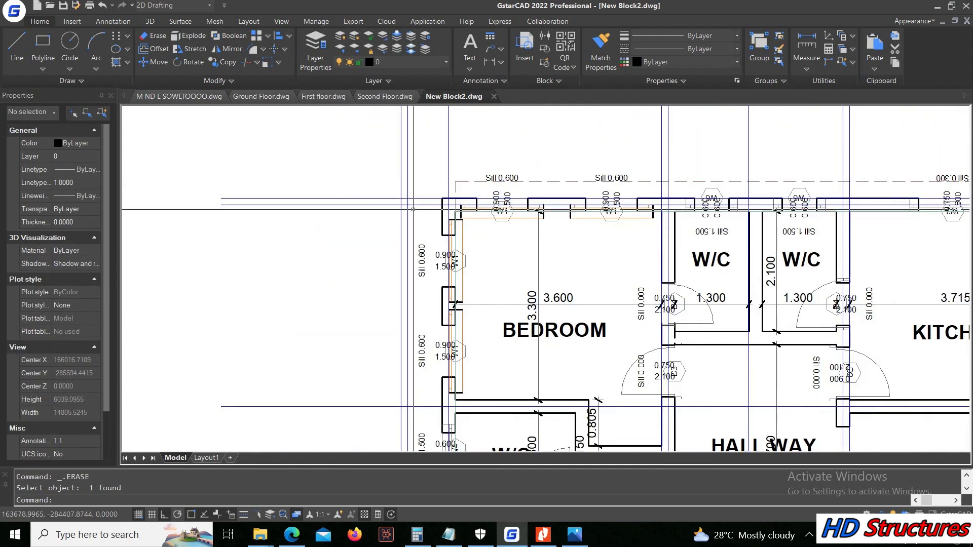
{"action": "key", "text": "Delete"}
{"action": "scroll", "coordinate": [433, 198], "scroll_direction": "down", "scroll_amount": 5}
Step: Erase the vertical face gridlines on the left-hand flat's bedroom-to-W/C wall and W/C-to-kitchen wall
{"action": "scroll", "coordinate": [445, 205], "scroll_direction": "up", "scroll_amount": 8}
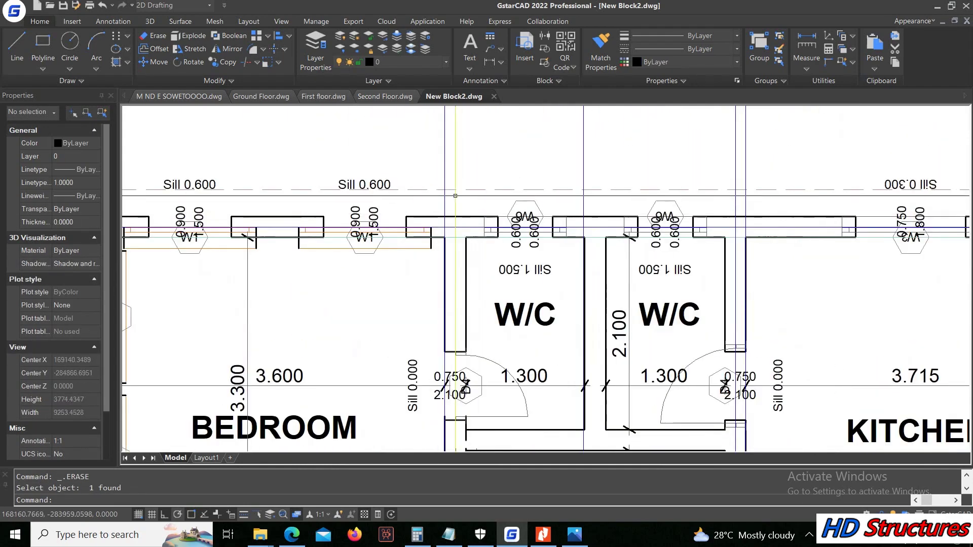
{"action": "left_click", "coordinate": [446, 204]}
{"action": "key", "text": "Escape"}
{"action": "scroll", "coordinate": [628, 210], "scroll_direction": "down", "scroll_amount": 3}
{"action": "scroll", "coordinate": [629, 209], "scroll_direction": "up", "scroll_amount": 5}
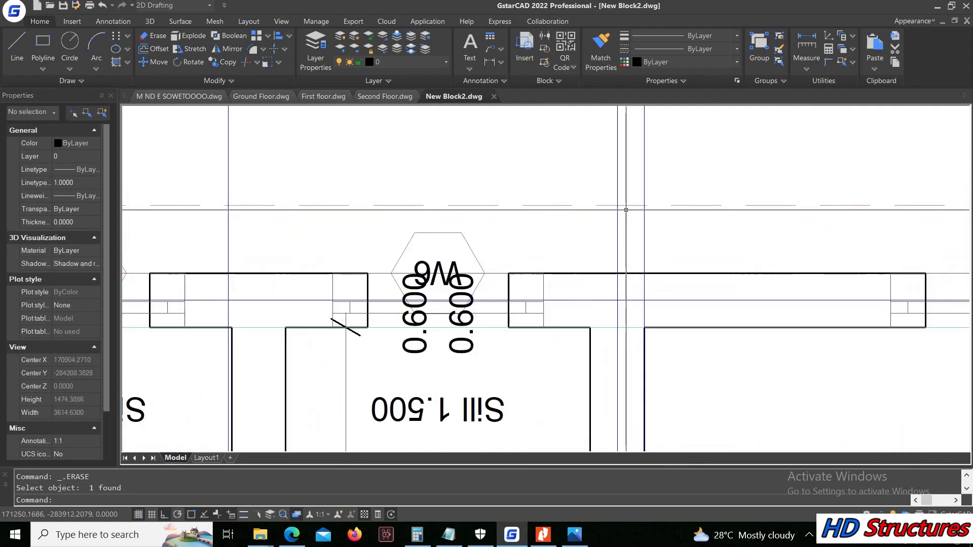
{"action": "key", "text": "Escape"}
Step: Erase the vertical face gridlines on the two walls separating the kitchens from the sit-outs
{"action": "scroll", "coordinate": [633, 229], "scroll_direction": "down", "scroll_amount": 7}
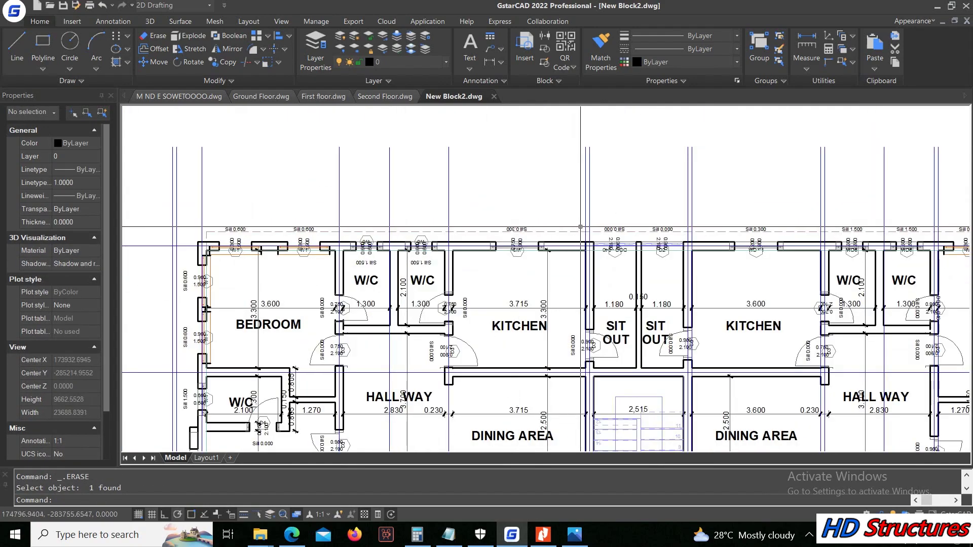
{"action": "scroll", "coordinate": [582, 249], "scroll_direction": "up", "scroll_amount": 3}
{"action": "key", "text": "Escape"}
{"action": "scroll", "coordinate": [599, 254], "scroll_direction": "down", "scroll_amount": 5}
{"action": "scroll", "coordinate": [610, 240], "scroll_direction": "up", "scroll_amount": 7}
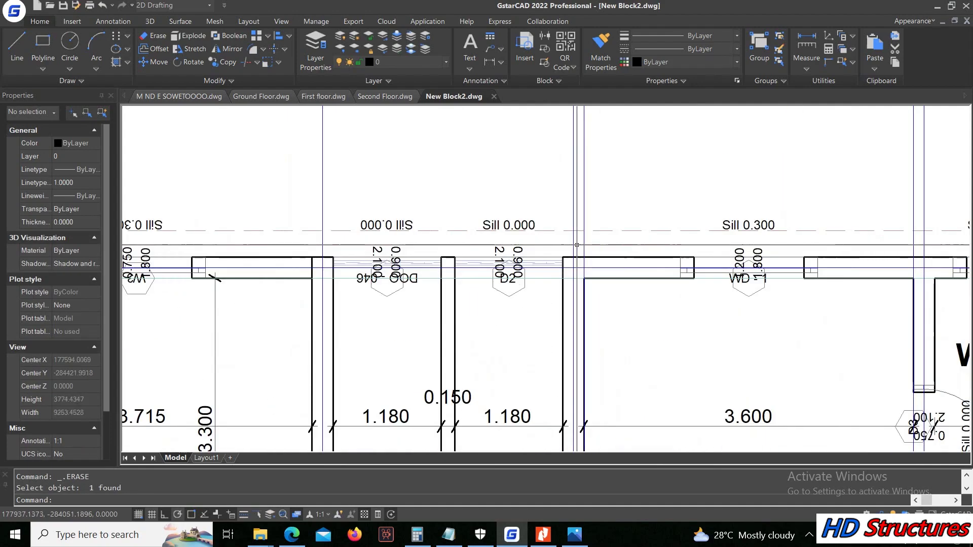
{"action": "key", "text": "Escape"}
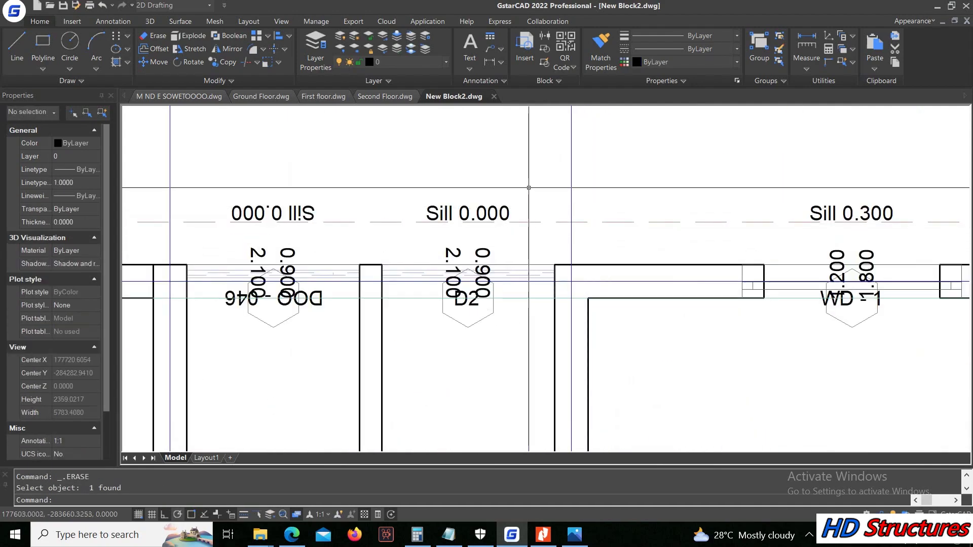
Step: Erase the vertical face gridlines on the right-hand flat's kitchen-to-W/C wall and W/C-to-bedroom wall
{"action": "scroll", "coordinate": [591, 237], "scroll_direction": "down", "scroll_amount": 5}
{"action": "scroll", "coordinate": [567, 292], "scroll_direction": "up", "scroll_amount": 3}
{"action": "scroll", "coordinate": [568, 292], "scroll_direction": "up", "scroll_amount": 2}
{"action": "left_click", "coordinate": [567, 292]}
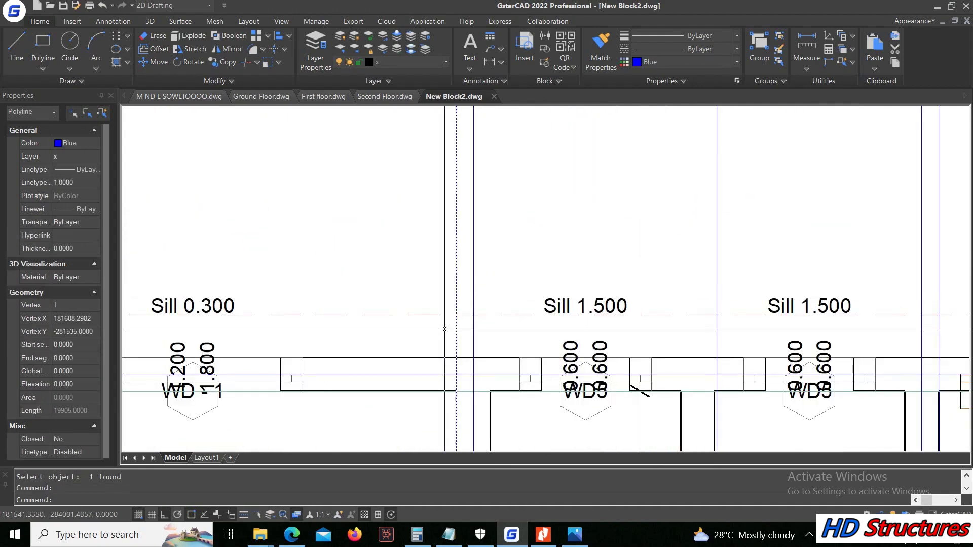
{"action": "key", "text": "Escape"}
{"action": "scroll", "coordinate": [609, 304], "scroll_direction": "down", "scroll_amount": 5}
{"action": "scroll", "coordinate": [679, 307], "scroll_direction": "up", "scroll_amount": 5}
{"action": "key", "text": "Escape"}
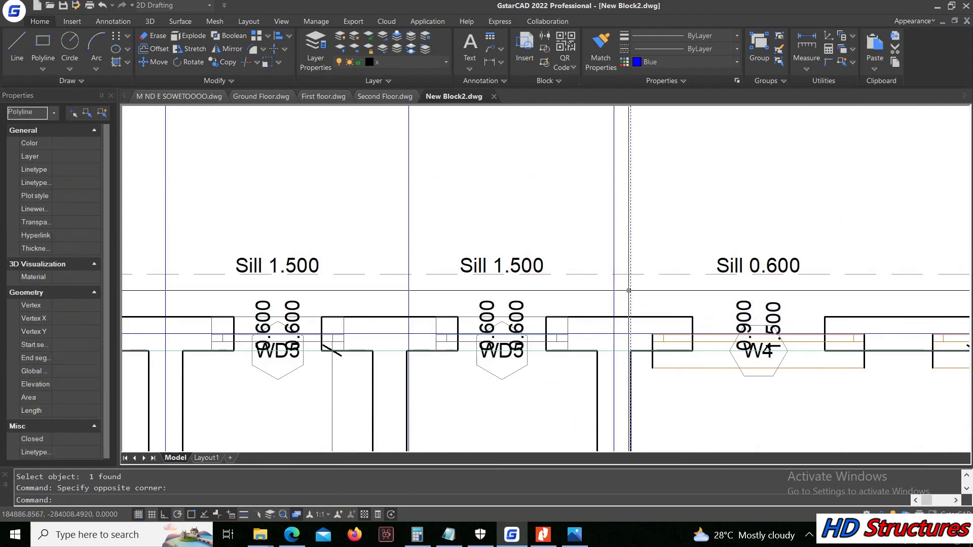
Step: Erase the remaining superseded face gridline along the right-hand flat's outer wall
{"action": "scroll", "coordinate": [659, 284], "scroll_direction": "down", "scroll_amount": 5}
{"action": "scroll", "coordinate": [639, 253], "scroll_direction": "up", "scroll_amount": 3}
{"action": "scroll", "coordinate": [637, 237], "scroll_direction": "down", "scroll_amount": 4}
{"action": "scroll", "coordinate": [659, 284], "scroll_direction": "down", "scroll_amount": 2}
{"action": "scroll", "coordinate": [710, 344], "scroll_direction": "up", "scroll_amount": 5}
{"action": "scroll", "coordinate": [608, 350], "scroll_direction": "down", "scroll_amount": 5}
{"action": "scroll", "coordinate": [598, 353], "scroll_direction": "up", "scroll_amount": 4}
{"action": "scroll", "coordinate": [598, 353], "scroll_direction": "up", "scroll_amount": 2}
{"action": "scroll", "coordinate": [598, 304], "scroll_direction": "down", "scroll_amount": 4}
{"action": "scroll", "coordinate": [608, 279], "scroll_direction": "up", "scroll_amount": 3}
{"action": "scroll", "coordinate": [604, 255], "scroll_direction": "up", "scroll_amount": 4}
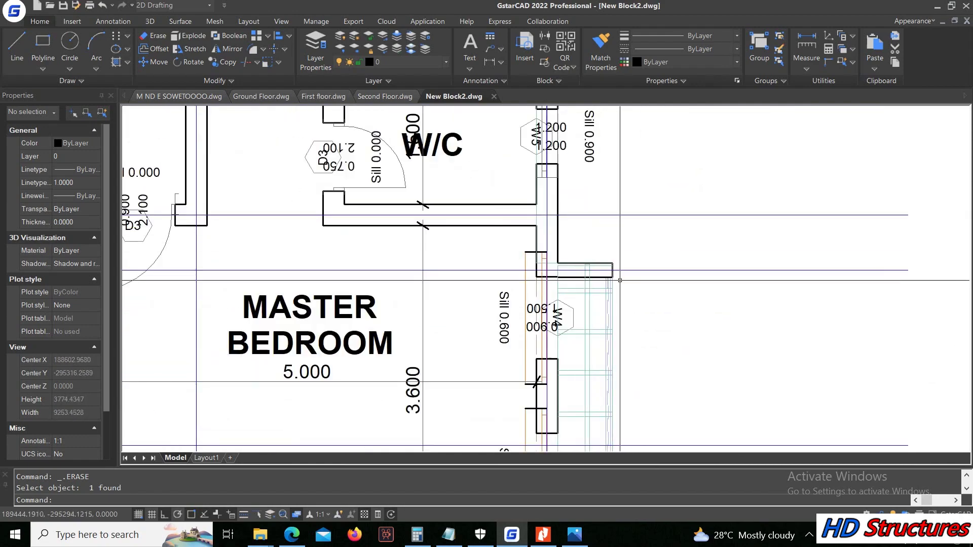
Step: Copy the vertical gridline on the right-hand master bedroom's outer wall to the end of its projecting wall
{"action": "scroll", "coordinate": [554, 287], "scroll_direction": "up", "scroll_amount": 2}
{"action": "left_click", "coordinate": [543, 276]}
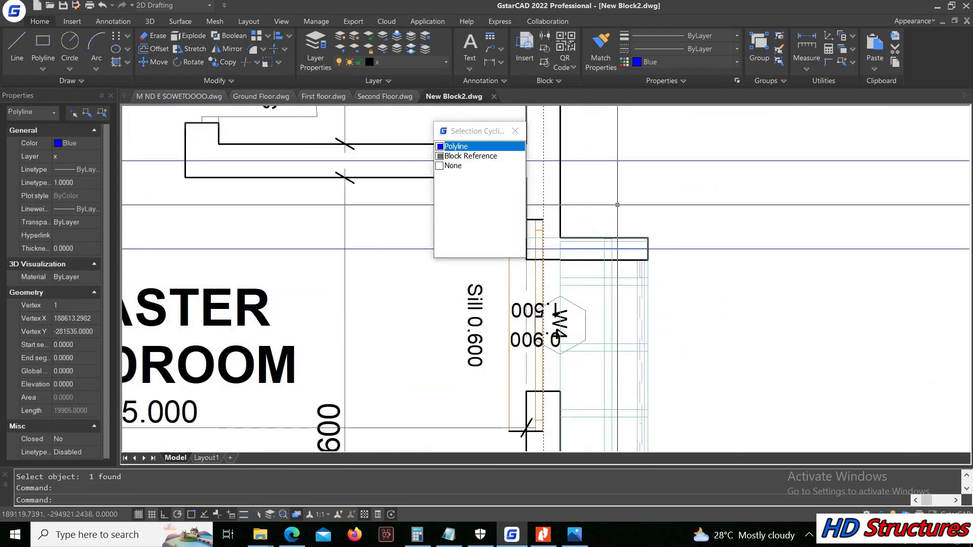
{"action": "right_click", "coordinate": [618, 196]}
{"action": "left_click", "coordinate": [671, 331]}
{"action": "scroll", "coordinate": [575, 270], "scroll_direction": "up", "scroll_amount": 4}
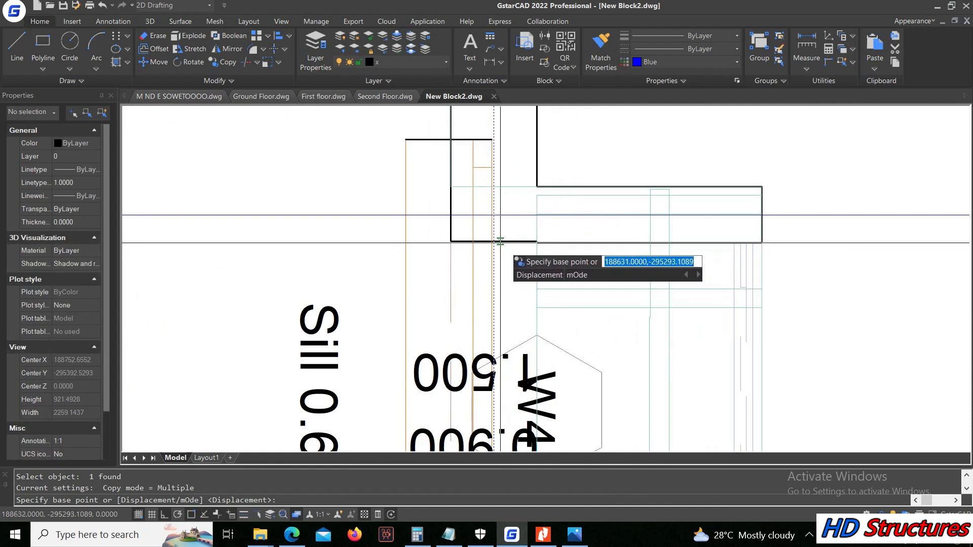
{"action": "left_click", "coordinate": [760, 242]}
{"action": "key", "text": "Escape"}
Step: Examine the gridlines across the whole floor plan for leftover duplicates
{"action": "scroll", "coordinate": [670, 254], "scroll_direction": "down", "scroll_amount": 8}
{"action": "scroll", "coordinate": [669, 254], "scroll_direction": "down", "scroll_amount": 4}
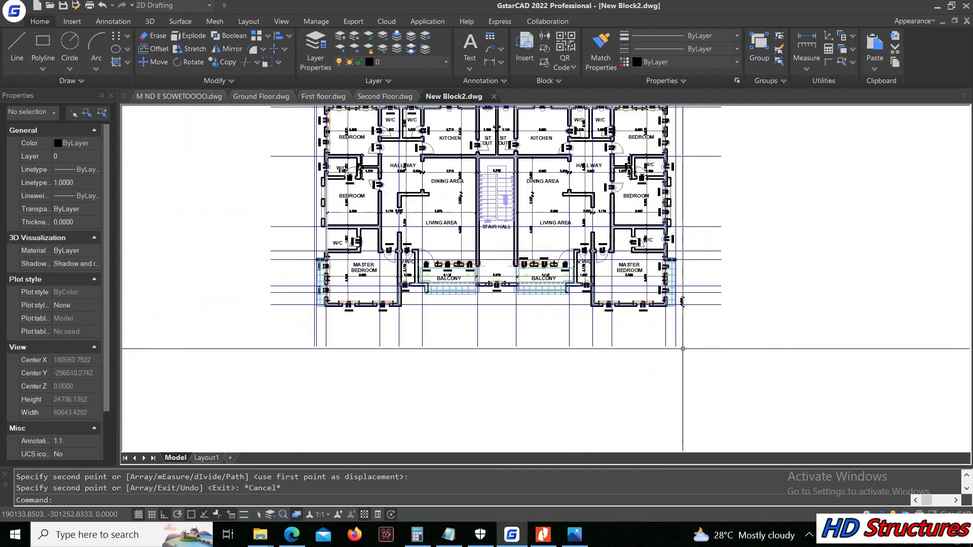
{"action": "scroll", "coordinate": [561, 206], "scroll_direction": "down", "scroll_amount": 3}
{"action": "scroll", "coordinate": [537, 174], "scroll_direction": "up", "scroll_amount": 4}
{"action": "scroll", "coordinate": [536, 174], "scroll_direction": "up", "scroll_amount": 1}
{"action": "scroll", "coordinate": [507, 203], "scroll_direction": "down", "scroll_amount": 4}
{"action": "scroll", "coordinate": [420, 218], "scroll_direction": "up", "scroll_amount": 3}
{"action": "scroll", "coordinate": [453, 233], "scroll_direction": "down", "scroll_amount": 3}
{"action": "scroll", "coordinate": [446, 319], "scroll_direction": "up", "scroll_amount": 8}
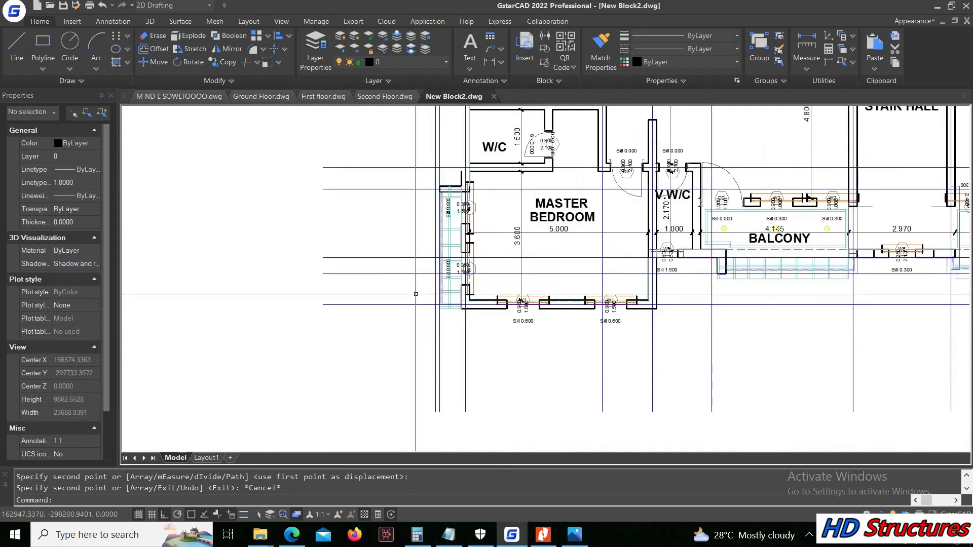
Step: Erase the outermost duplicate vertical gridline beside the left-hand master bedroom's projecting wall
{"action": "left_click_drag", "start_coordinate": [456, 299], "coordinate": [426, 312]}
{"action": "scroll", "coordinate": [425, 312], "scroll_direction": "down", "scroll_amount": 4}
{"action": "scroll", "coordinate": [436, 228], "scroll_direction": "up", "scroll_amount": 3}
{"action": "scroll", "coordinate": [436, 223], "scroll_direction": "down", "scroll_amount": 4}
{"action": "scroll", "coordinate": [390, 193], "scroll_direction": "up", "scroll_amount": 3}
{"action": "right_click", "coordinate": [390, 193]}
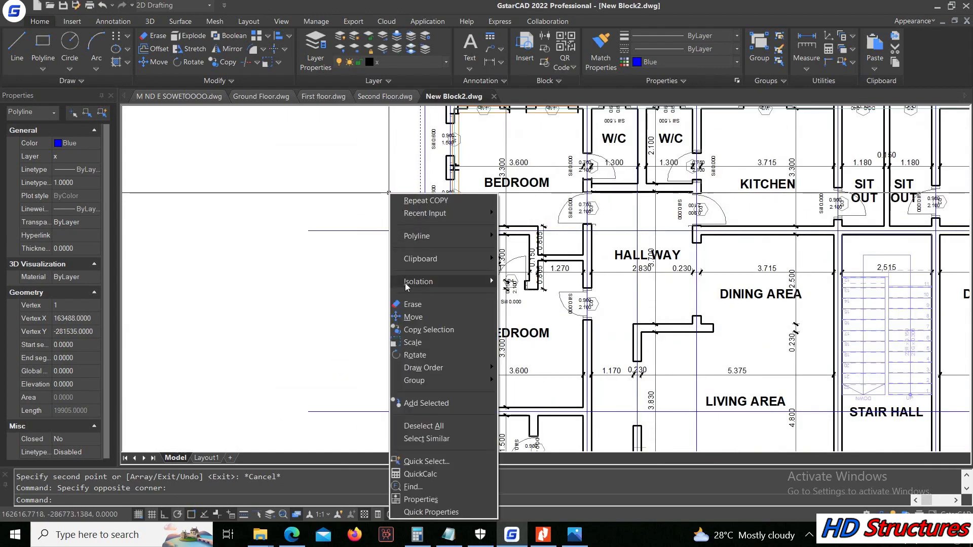
{"action": "left_click", "coordinate": [412, 305]}
{"action": "scroll", "coordinate": [451, 240], "scroll_direction": "down", "scroll_amount": 4}
{"action": "scroll", "coordinate": [451, 240], "scroll_direction": "up", "scroll_amount": 4}
{"action": "scroll", "coordinate": [451, 240], "scroll_direction": "down", "scroll_amount": 2}
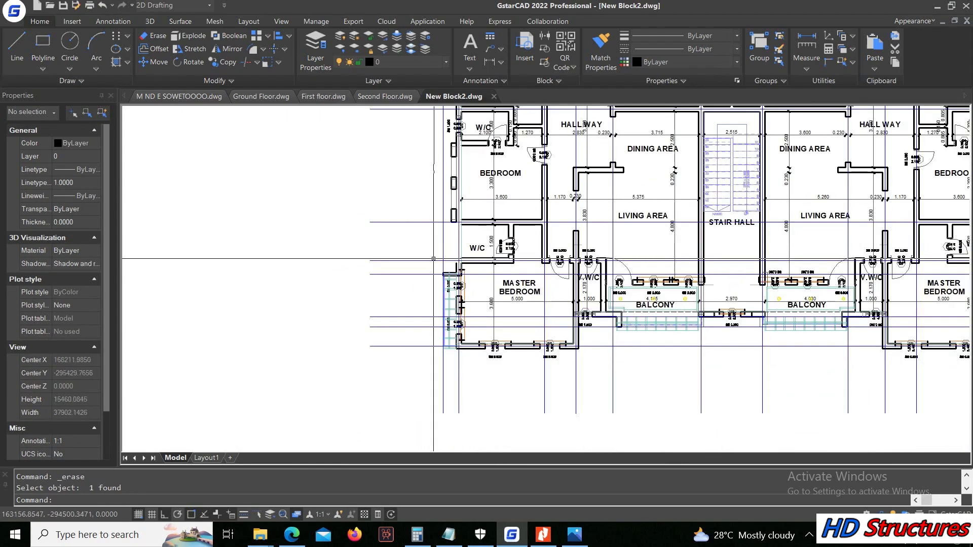
{"action": "scroll", "coordinate": [451, 240], "scroll_direction": "up", "scroll_amount": 2}
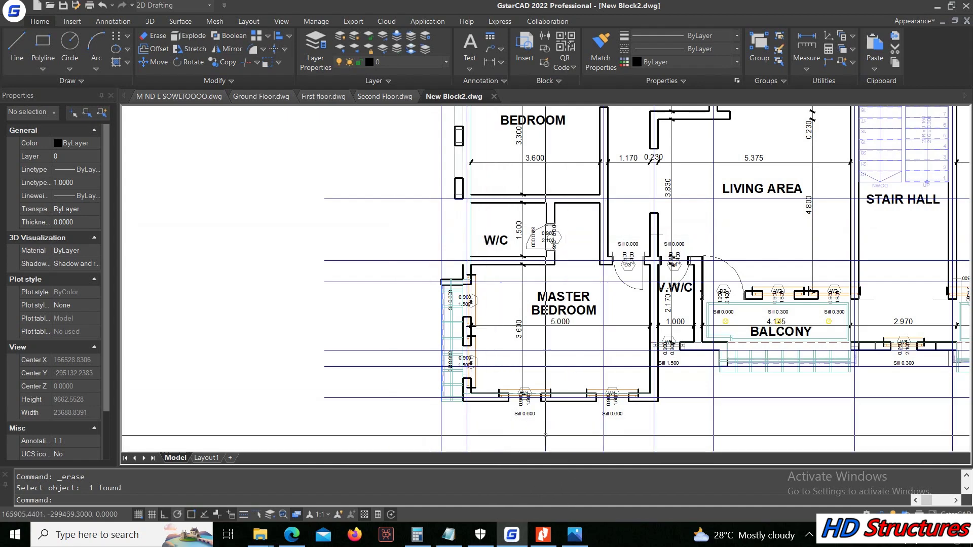
{"action": "left_click", "coordinate": [810, 535]}
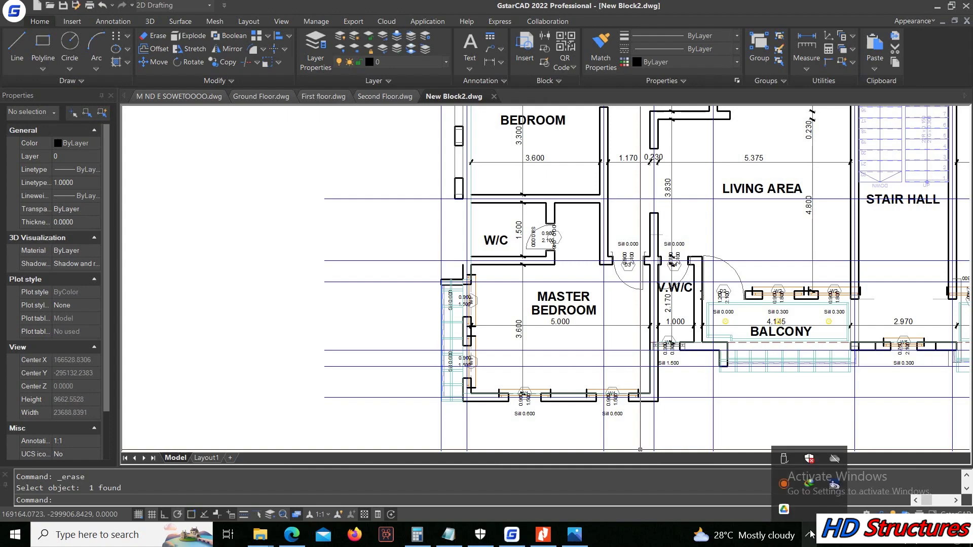
{"action": "left_click", "coordinate": [783, 486]}
Step: Examine the completed gridlines on the floor plan and the neighbouring plans that already carry column symbols
{"action": "scroll", "coordinate": [456, 355], "scroll_direction": "down", "scroll_amount": 3}
{"action": "scroll", "coordinate": [552, 213], "scroll_direction": "up", "scroll_amount": 4}
{"action": "middle_click_drag", "start_coordinate": [629, 274], "coordinate": [228, 275]}
{"action": "scroll", "coordinate": [228, 275], "scroll_direction": "down", "scroll_amount": 2}
{"action": "middle_click_drag", "start_coordinate": [665, 429], "coordinate": [666, 345]}
{"action": "scroll", "coordinate": [666, 345], "scroll_direction": "down", "scroll_amount": 2}
{"action": "scroll", "coordinate": [340, 213], "scroll_direction": "up", "scroll_amount": 7}
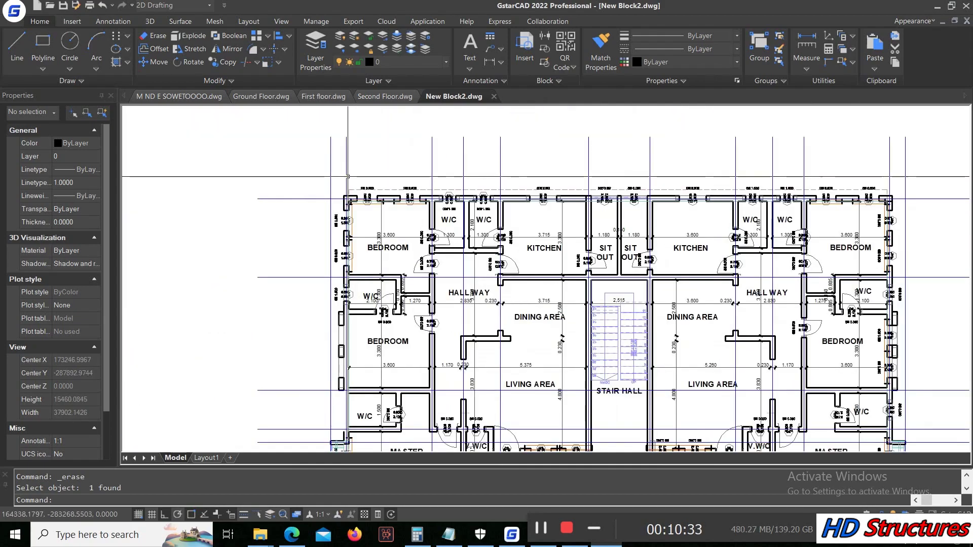
{"action": "scroll", "coordinate": [471, 243], "scroll_direction": "down", "scroll_amount": 7}
{"action": "scroll", "coordinate": [472, 243], "scroll_direction": "down", "scroll_amount": 3}
{"action": "scroll", "coordinate": [522, 265], "scroll_direction": "up", "scroll_amount": 10}
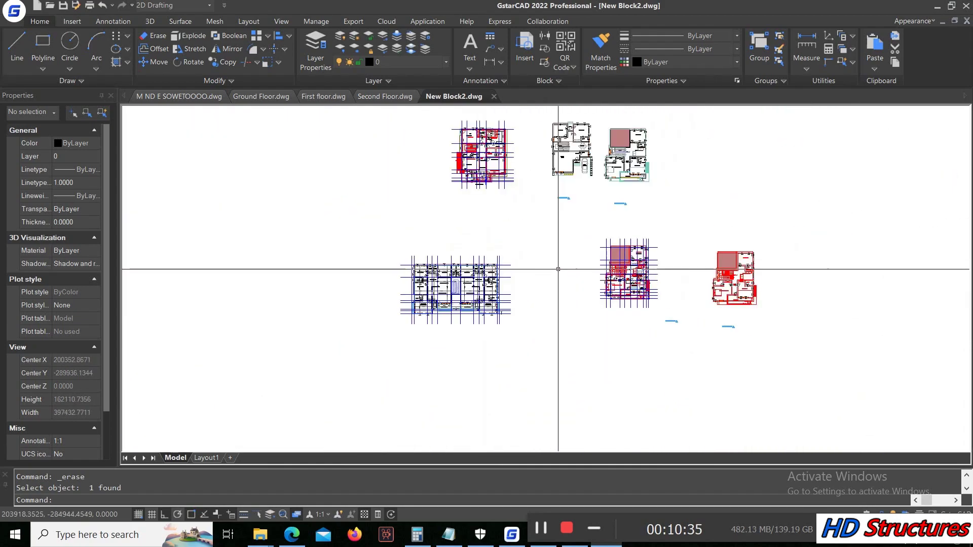
{"action": "scroll", "coordinate": [588, 260], "scroll_direction": "up", "scroll_amount": 5}
{"action": "left_click", "coordinate": [587, 257]}
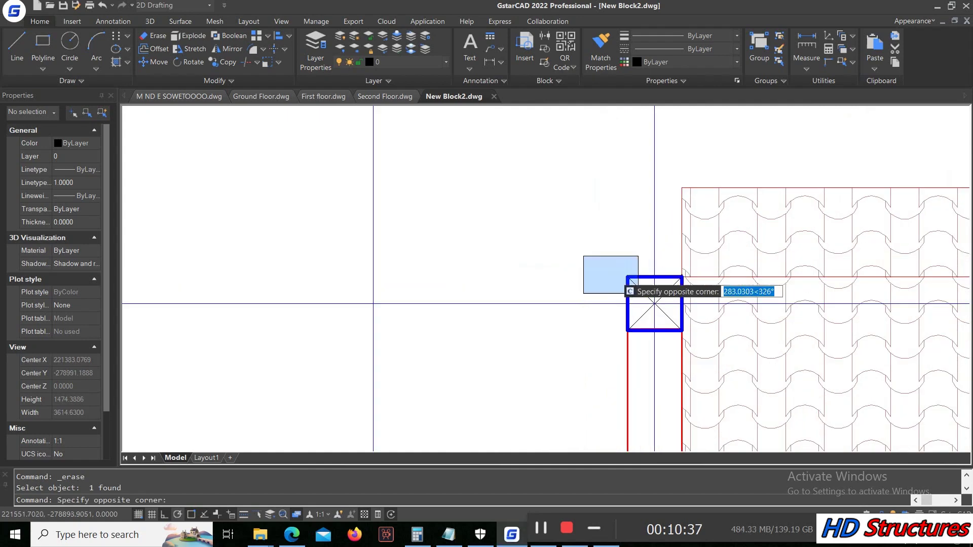
{"action": "left_click", "coordinate": [687, 337]}
{"action": "key", "text": "Escape"}
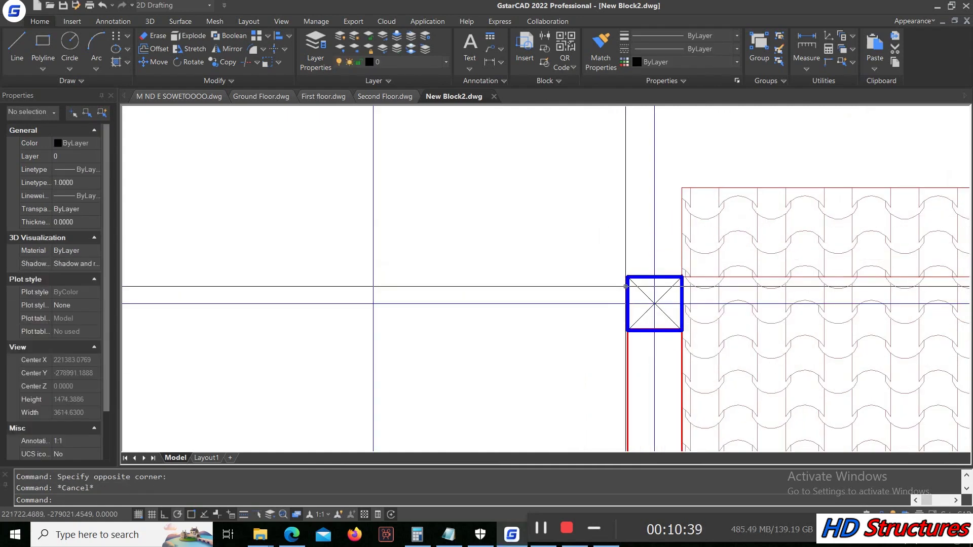
{"action": "left_click", "coordinate": [627, 285]}
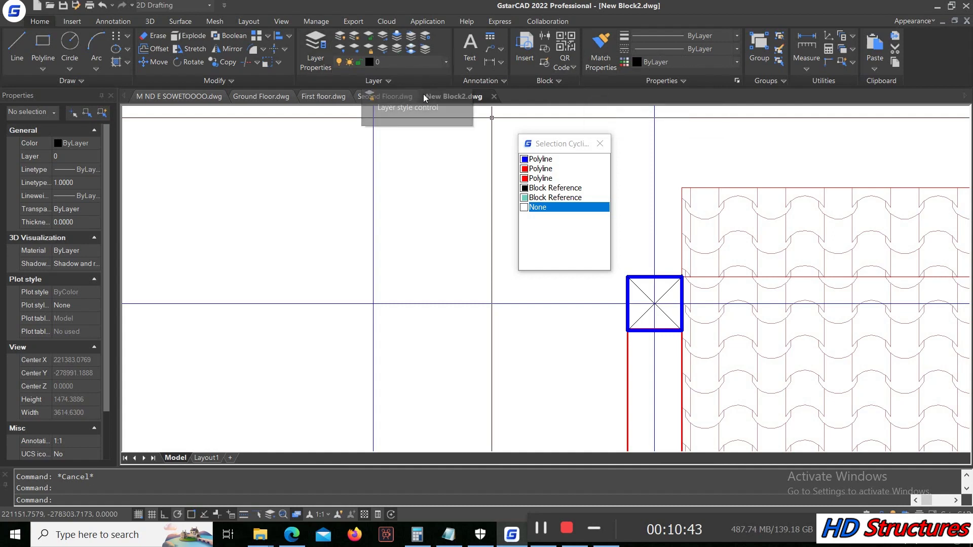
{"action": "scroll", "coordinate": [615, 271], "scroll_direction": "up", "scroll_amount": 4}
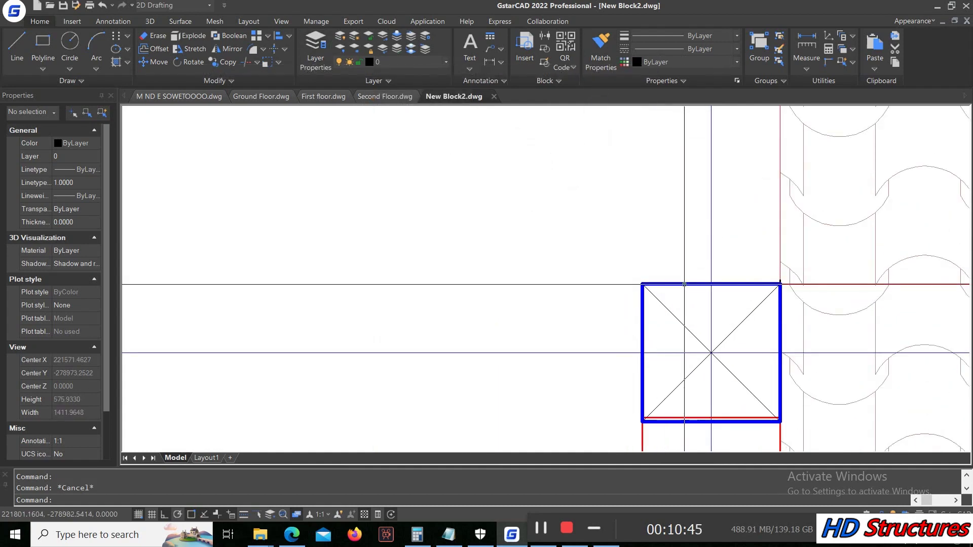
{"action": "left_click", "coordinate": [684, 284]}
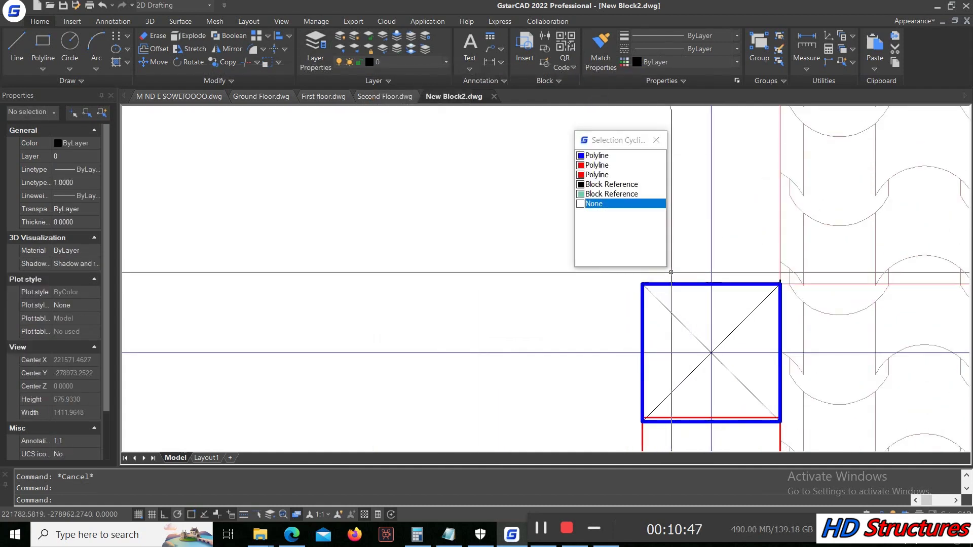
Step: Copy the blue crossed column symbol at the neighbouring plan's upper-left grid intersection, from its centre, to empty space left of the new floor plan
{"action": "left_click", "coordinate": [671, 285]}
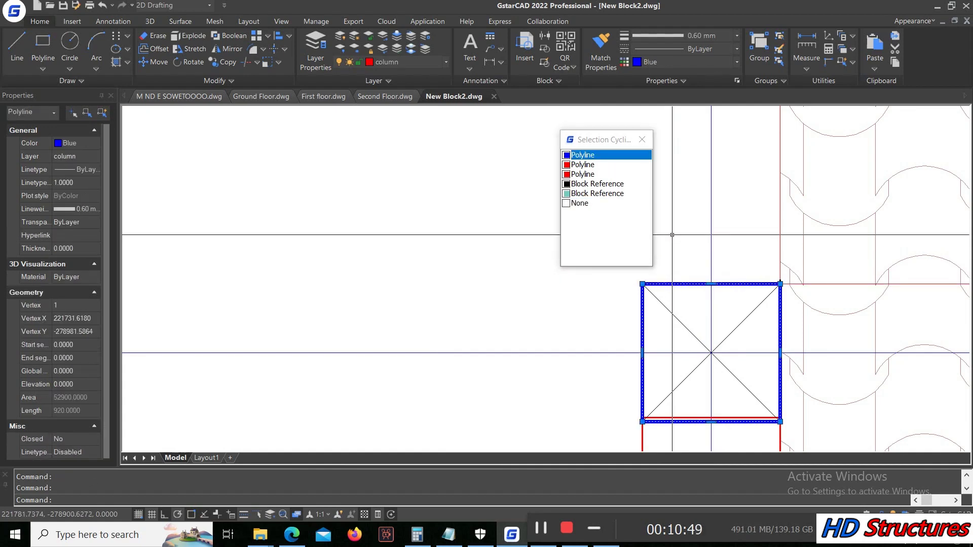
{"action": "scroll", "coordinate": [659, 238], "scroll_direction": "down", "scroll_amount": 4}
{"action": "left_click", "coordinate": [657, 278]}
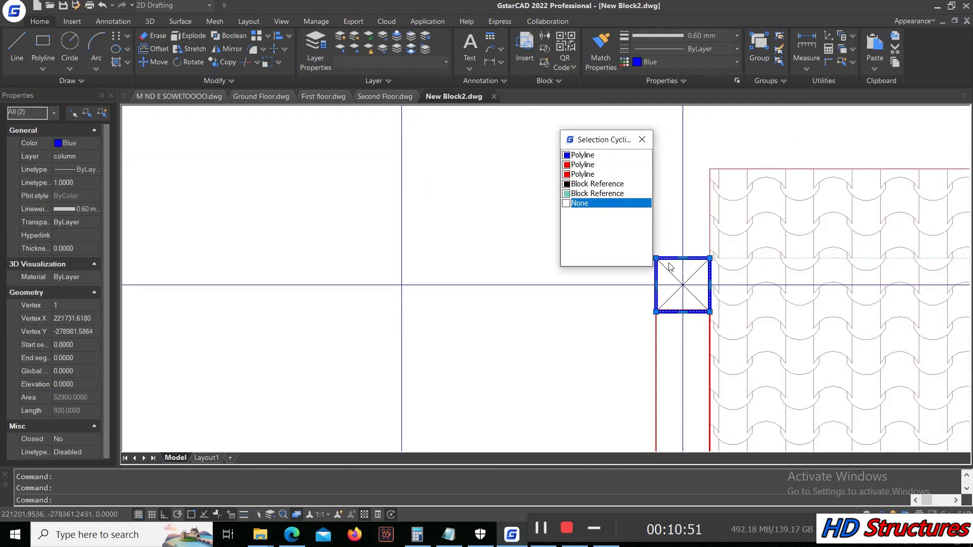
{"action": "scroll", "coordinate": [657, 277], "scroll_direction": "up", "scroll_amount": 2}
{"action": "left_click", "coordinate": [700, 288]}
{"action": "left_click", "coordinate": [699, 287]}
{"action": "left_click", "coordinate": [699, 288]}
{"action": "right_click", "coordinate": [676, 209]}
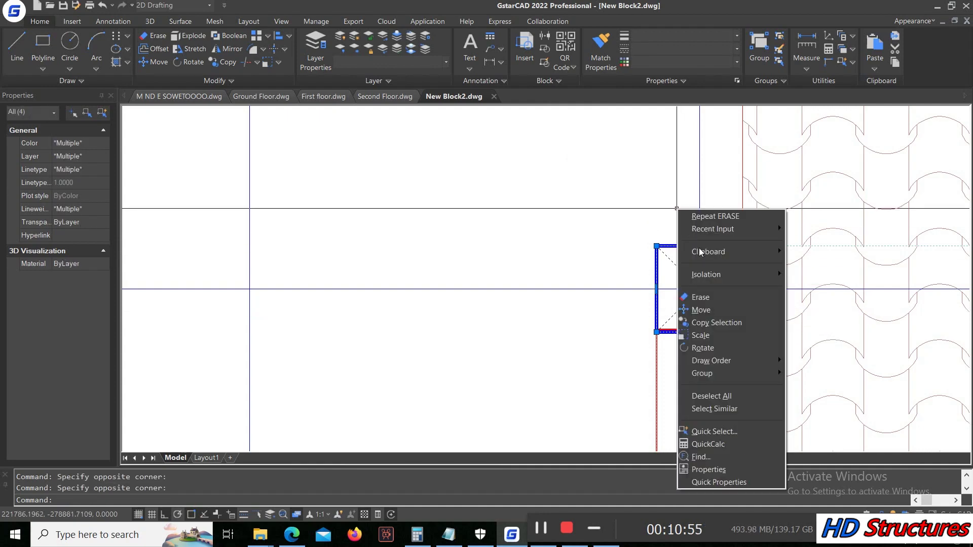
{"action": "left_click", "coordinate": [722, 322]}
{"action": "left_click", "coordinate": [700, 289]}
{"action": "scroll", "coordinate": [805, 292], "scroll_direction": "down", "scroll_amount": 5}
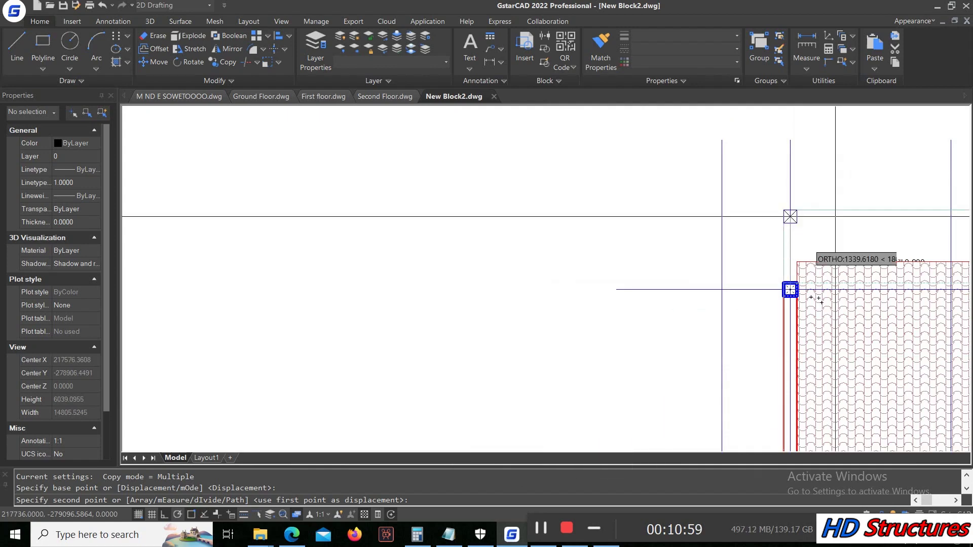
{"action": "scroll", "coordinate": [789, 213], "scroll_direction": "down", "scroll_amount": 5}
{"action": "left_click", "coordinate": [603, 524]}
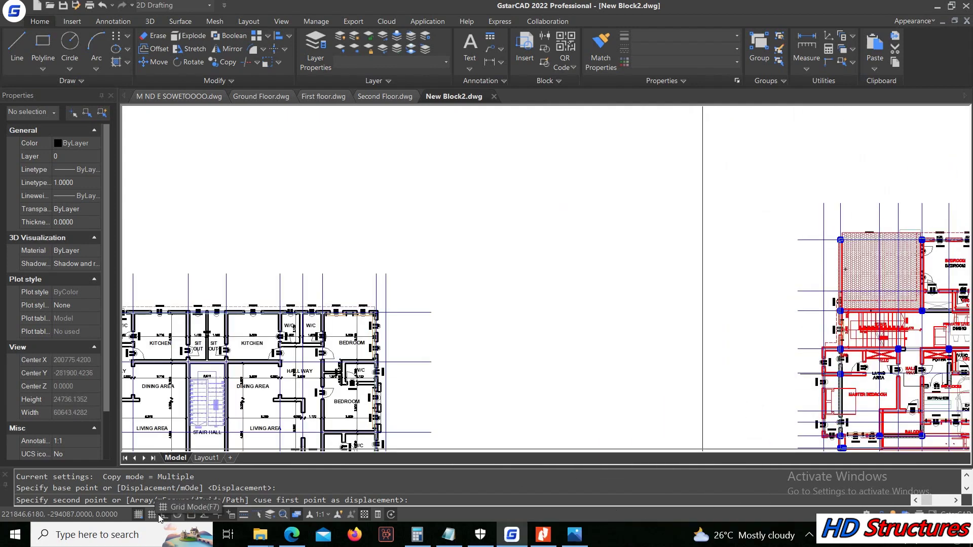
{"action": "scroll", "coordinate": [760, 304], "scroll_direction": "down", "scroll_amount": 3}
{"action": "scroll", "coordinate": [463, 272], "scroll_direction": "up", "scroll_amount": 5}
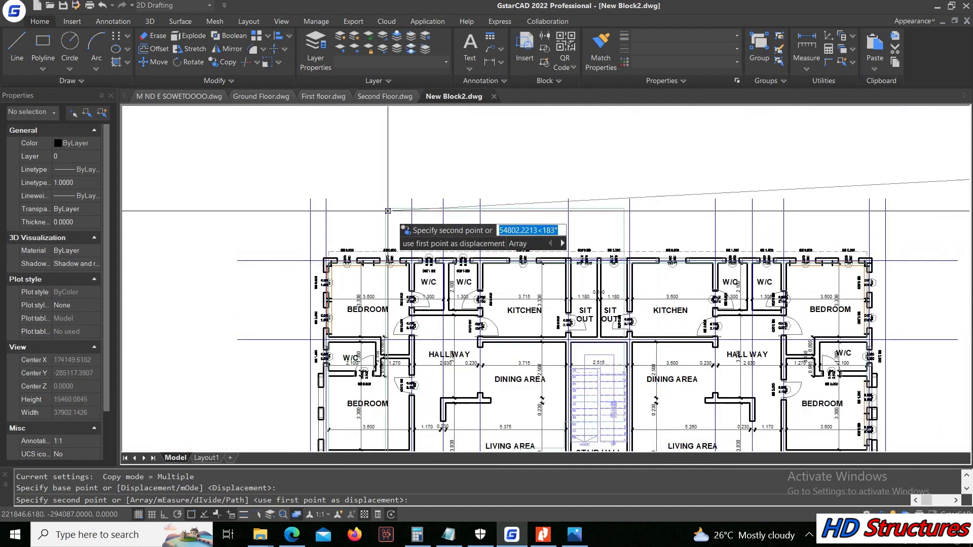
{"action": "scroll", "coordinate": [492, 235], "scroll_direction": "down", "scroll_amount": 4}
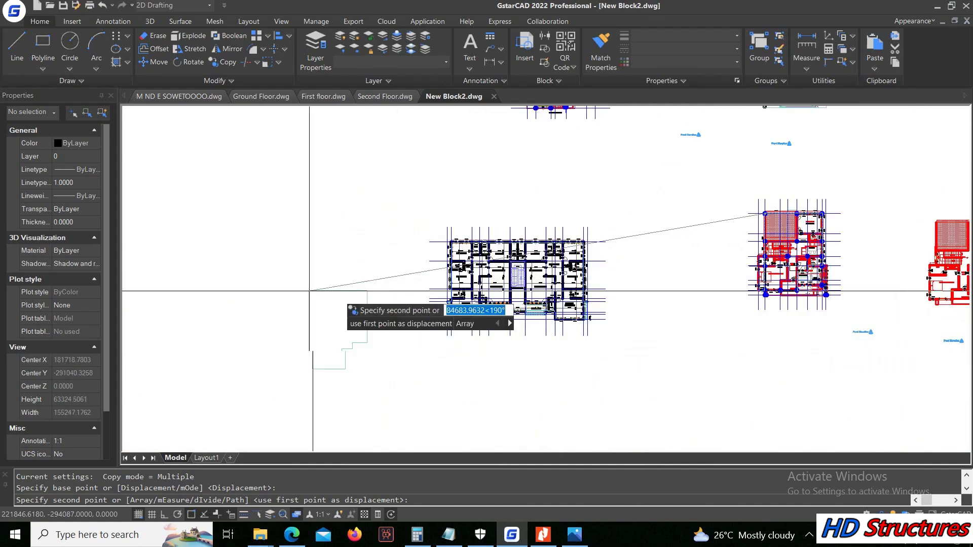
{"action": "left_click", "coordinate": [311, 263]}
{"action": "key", "text": "Escape"}
Step: Erase the stray block outline that was copied along with the column symbol
{"action": "left_click", "coordinate": [310, 261]}
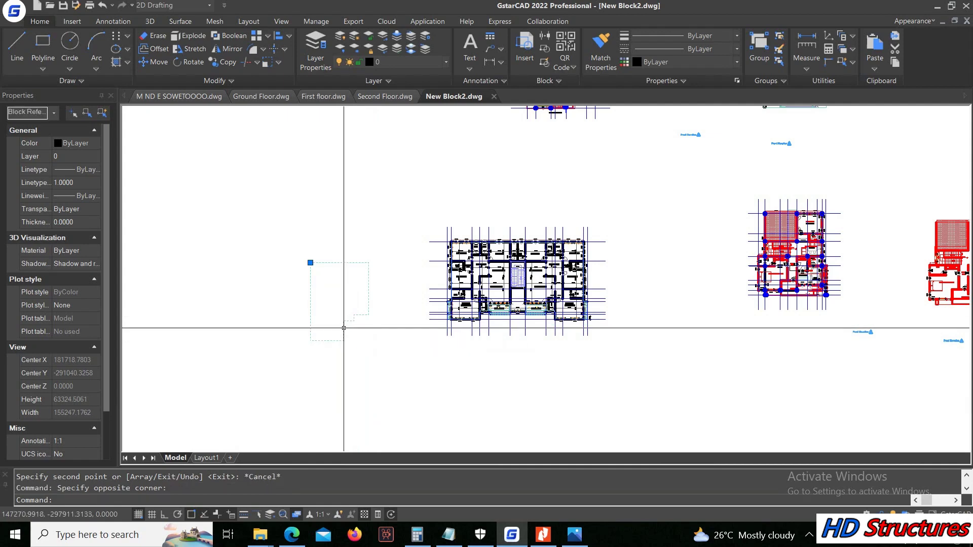
{"action": "left_click", "coordinate": [313, 201]}
{"action": "right_click", "coordinate": [313, 202]}
{"action": "left_click", "coordinate": [345, 307]}
Step: Copy the blue crossed column symbol from its centre to the upper-left grid intersection of the new floor plan
{"action": "scroll", "coordinate": [311, 269], "scroll_direction": "up", "scroll_amount": 3}
{"action": "left_click", "coordinate": [299, 239]}
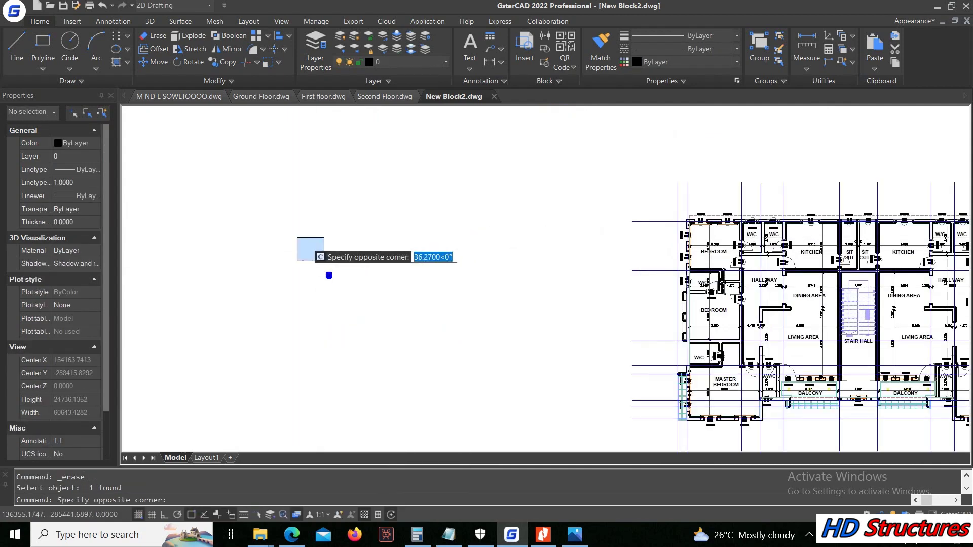
{"action": "left_click", "coordinate": [329, 274]}
{"action": "right_click", "coordinate": [344, 231]}
{"action": "left_click", "coordinate": [375, 346]}
{"action": "scroll", "coordinate": [330, 269], "scroll_direction": "up", "scroll_amount": 3}
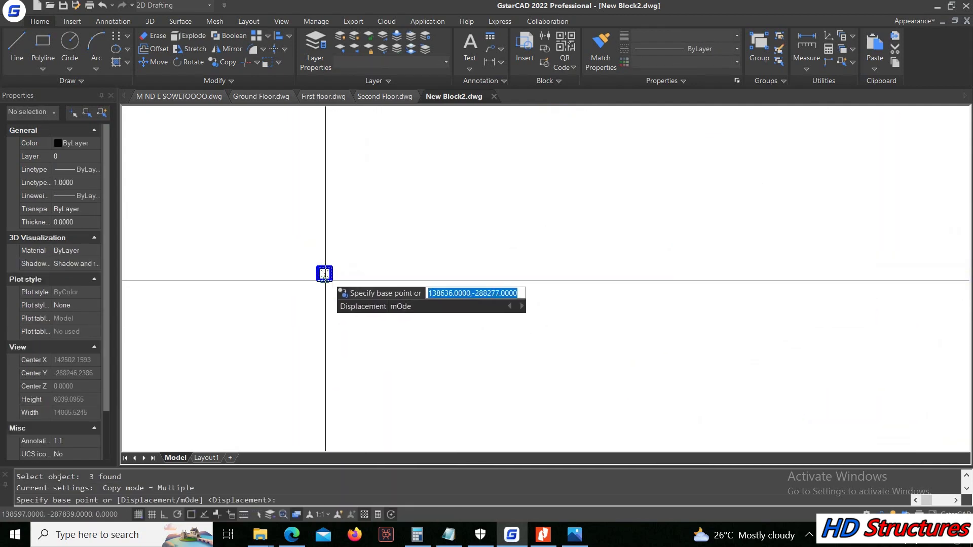
{"action": "left_click", "coordinate": [325, 274]}
{"action": "scroll", "coordinate": [487, 309], "scroll_direction": "down", "scroll_amount": 5}
{"action": "scroll", "coordinate": [324, 264], "scroll_direction": "up", "scroll_amount": 6}
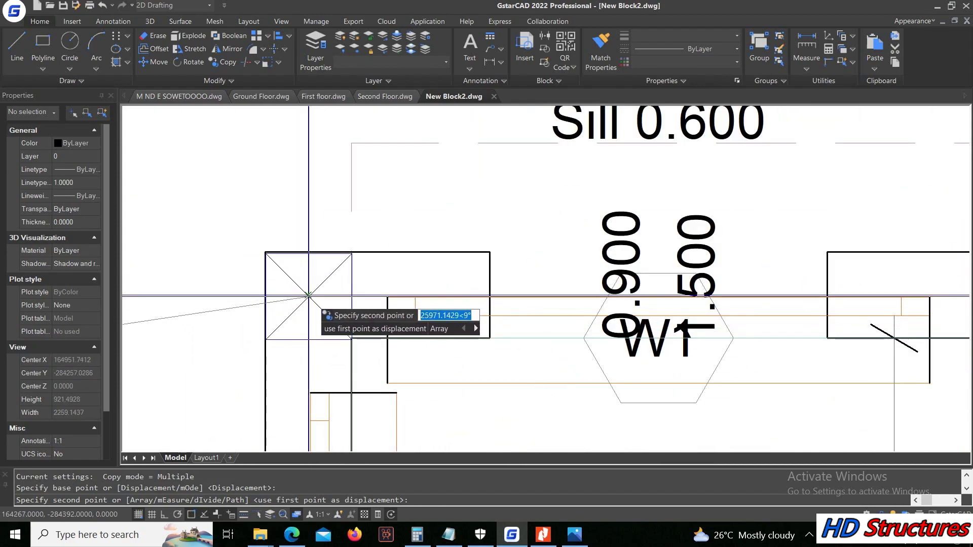
{"action": "left_click", "coordinate": [309, 295]}
Step: Place two more column copies down the left-hand wall gridline, where the bedroom and W/C partition gridlines cross it
{"action": "scroll", "coordinate": [299, 293], "scroll_direction": "down", "scroll_amount": 5}
{"action": "scroll", "coordinate": [404, 298], "scroll_direction": "up", "scroll_amount": 5}
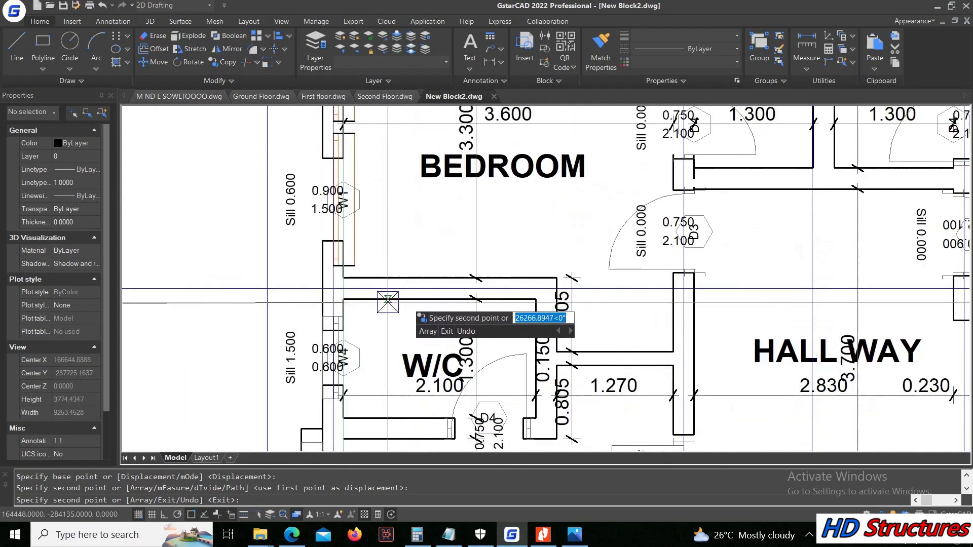
{"action": "scroll", "coordinate": [403, 298], "scroll_direction": "up", "scroll_amount": 5}
{"action": "scroll", "coordinate": [502, 271], "scroll_direction": "down", "scroll_amount": 5}
{"action": "scroll", "coordinate": [561, 213], "scroll_direction": "up", "scroll_amount": 5}
{"action": "scroll", "coordinate": [464, 390], "scroll_direction": "up", "scroll_amount": 8}
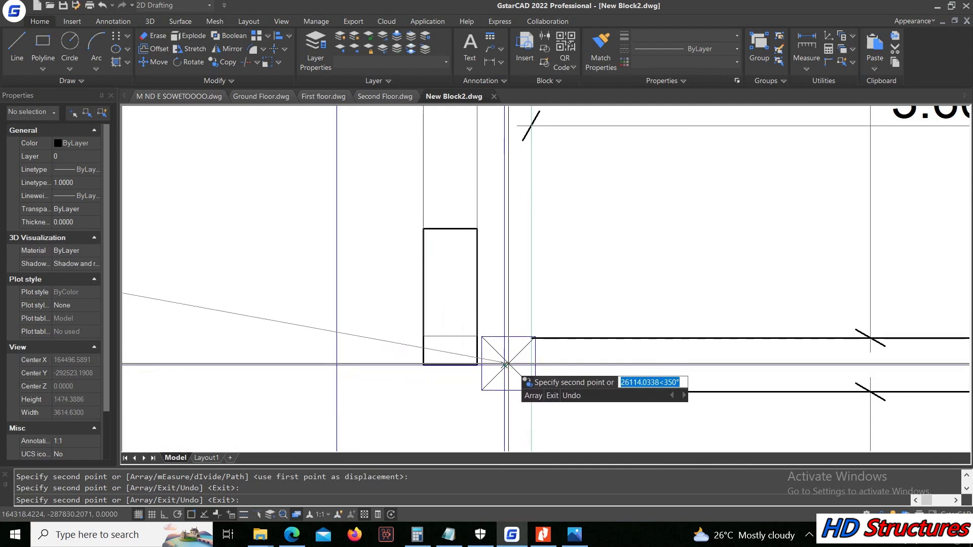
{"action": "scroll", "coordinate": [509, 207], "scroll_direction": "down", "scroll_amount": 8}
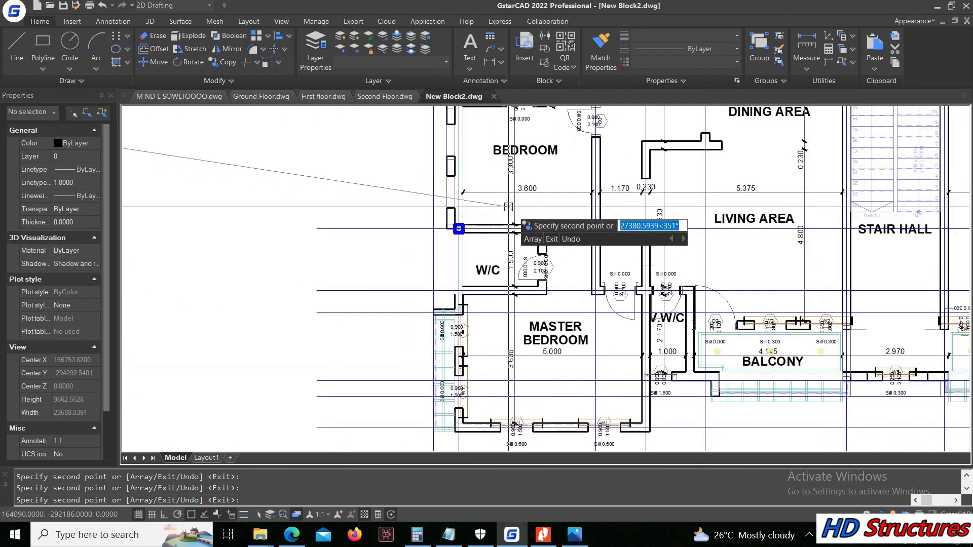
{"action": "scroll", "coordinate": [466, 267], "scroll_direction": "down", "scroll_amount": 4}
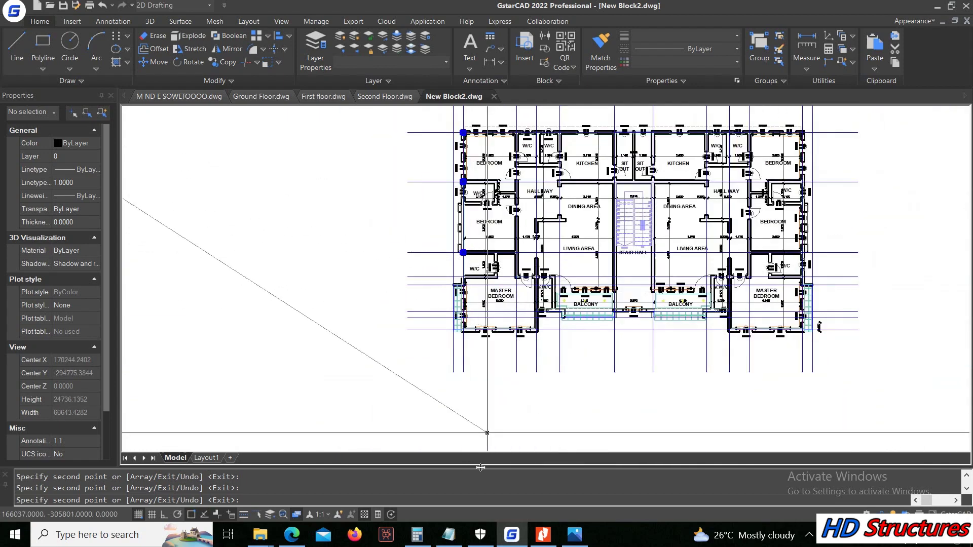
{"action": "left_click", "coordinate": [809, 535]}
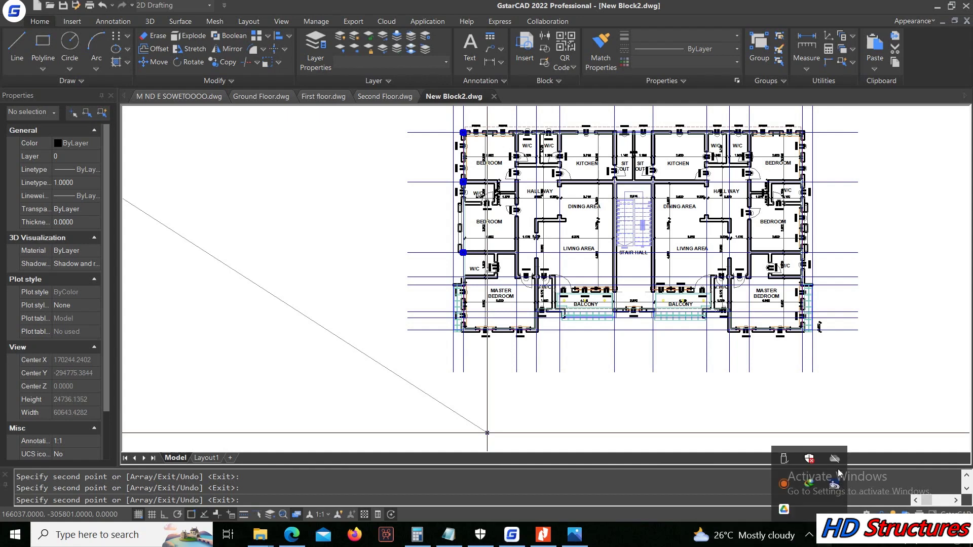
{"action": "left_click", "coordinate": [784, 508]}
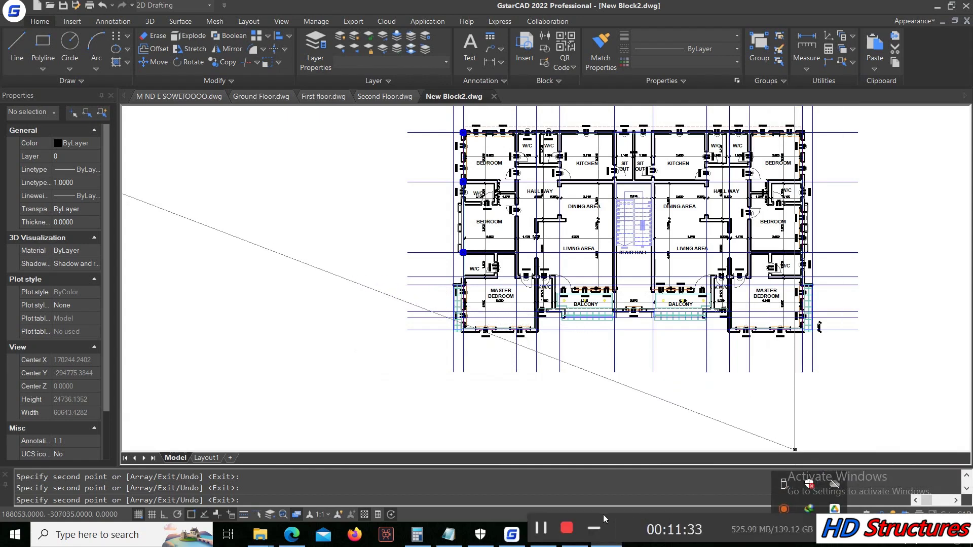
{"action": "left_click", "coordinate": [543, 531]}
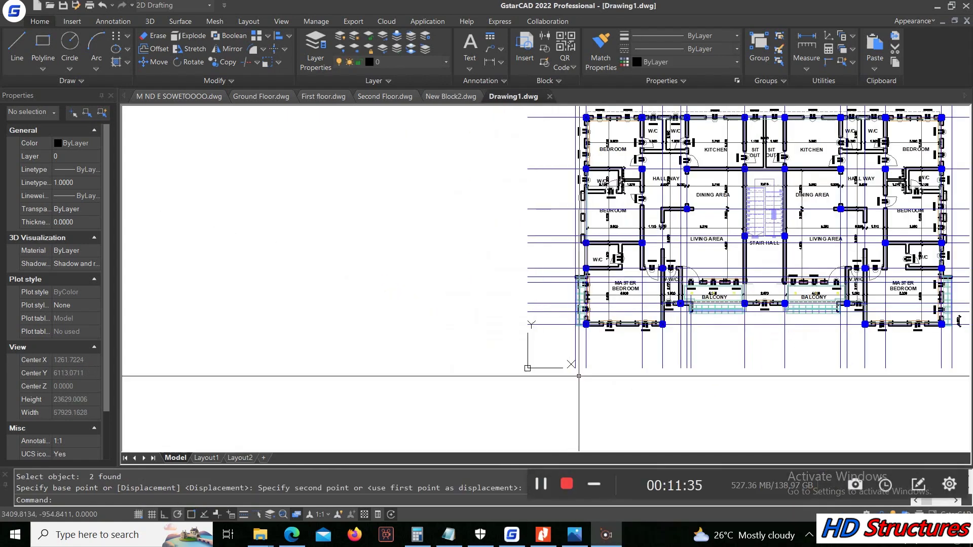
Step: Examine the column layout in Drawing1.dwg, checking the grid intersections around the bedrooms, hallways, stair hall and balconies
{"action": "scroll", "coordinate": [532, 322], "scroll_direction": "down", "scroll_amount": 5}
{"action": "scroll", "coordinate": [542, 256], "scroll_direction": "up", "scroll_amount": 8}
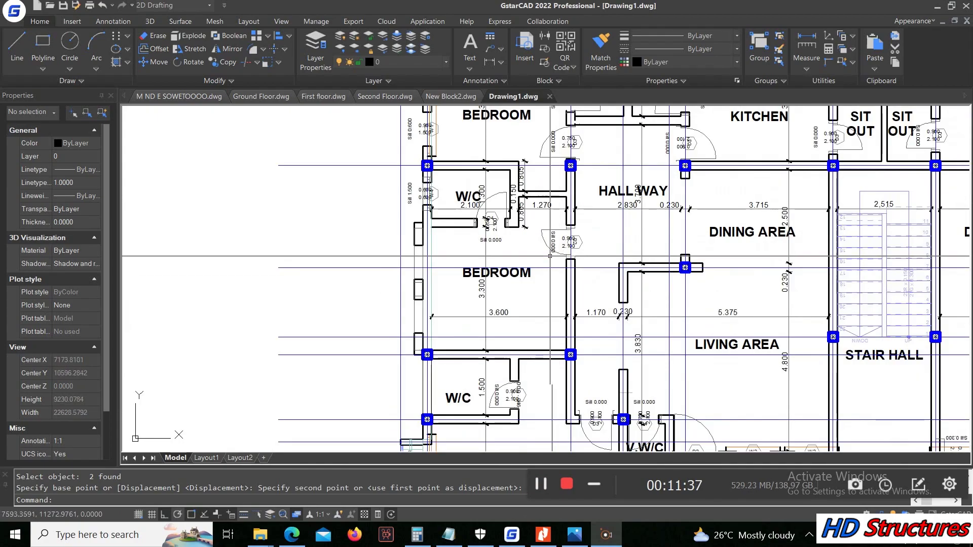
{"action": "scroll", "coordinate": [550, 256], "scroll_direction": "down", "scroll_amount": 5}
{"action": "scroll", "coordinate": [507, 223], "scroll_direction": "up", "scroll_amount": 6}
{"action": "scroll", "coordinate": [506, 218], "scroll_direction": "down", "scroll_amount": 3}
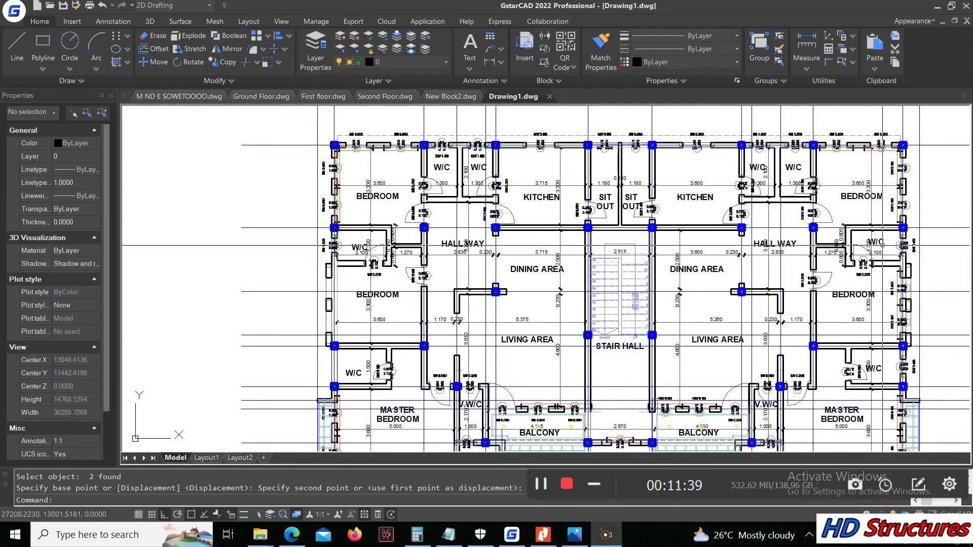
{"action": "scroll", "coordinate": [735, 223], "scroll_direction": "down", "scroll_amount": 4}
{"action": "scroll", "coordinate": [735, 248], "scroll_direction": "up", "scroll_amount": 5}
{"action": "scroll", "coordinate": [849, 256], "scroll_direction": "down", "scroll_amount": 4}
{"action": "scroll", "coordinate": [803, 253], "scroll_direction": "up", "scroll_amount": 2}
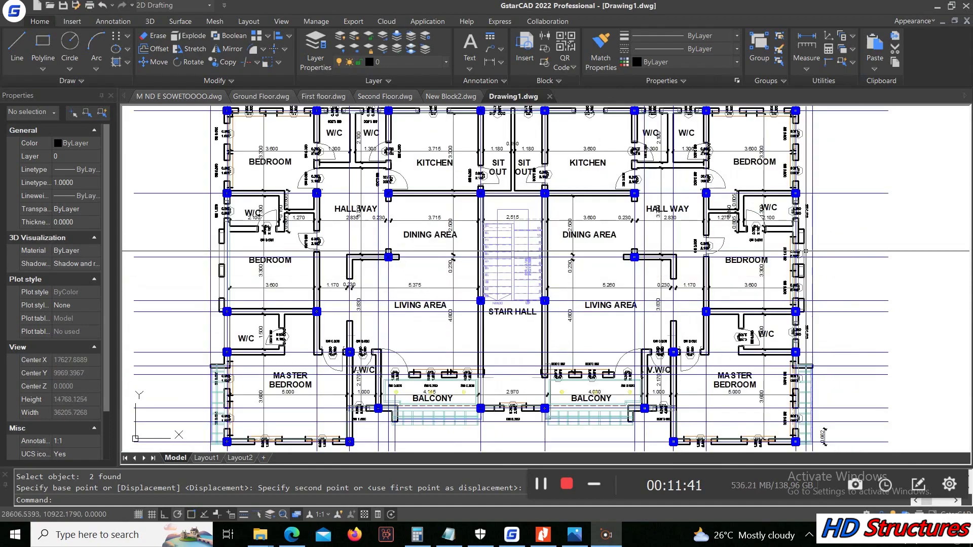
{"action": "scroll", "coordinate": [459, 245], "scroll_direction": "down", "scroll_amount": 2}
{"action": "scroll", "coordinate": [487, 221], "scroll_direction": "up", "scroll_amount": 4}
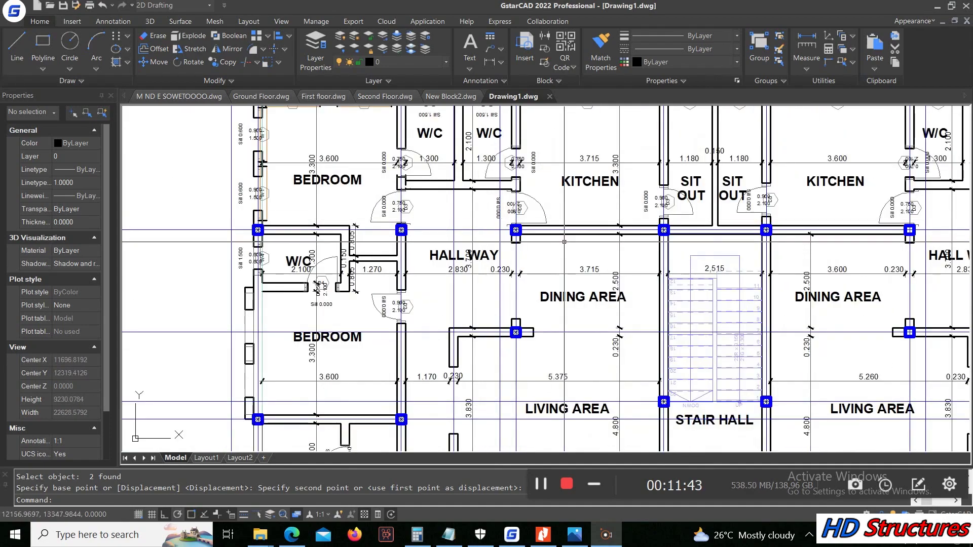
{"action": "scroll", "coordinate": [564, 242], "scroll_direction": "down", "scroll_amount": 2}
{"action": "scroll", "coordinate": [598, 294], "scroll_direction": "up", "scroll_amount": 3}
{"action": "scroll", "coordinate": [619, 322], "scroll_direction": "down", "scroll_amount": 3}
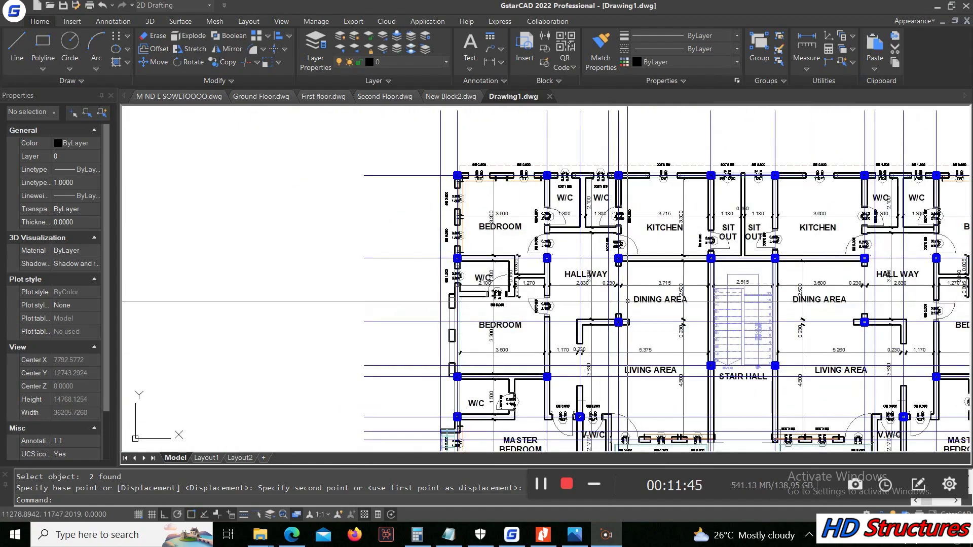
{"action": "scroll", "coordinate": [628, 300], "scroll_direction": "down", "scroll_amount": 3}
{"action": "scroll", "coordinate": [649, 294], "scroll_direction": "up", "scroll_amount": 4}
{"action": "scroll", "coordinate": [657, 289], "scroll_direction": "up", "scroll_amount": 2}
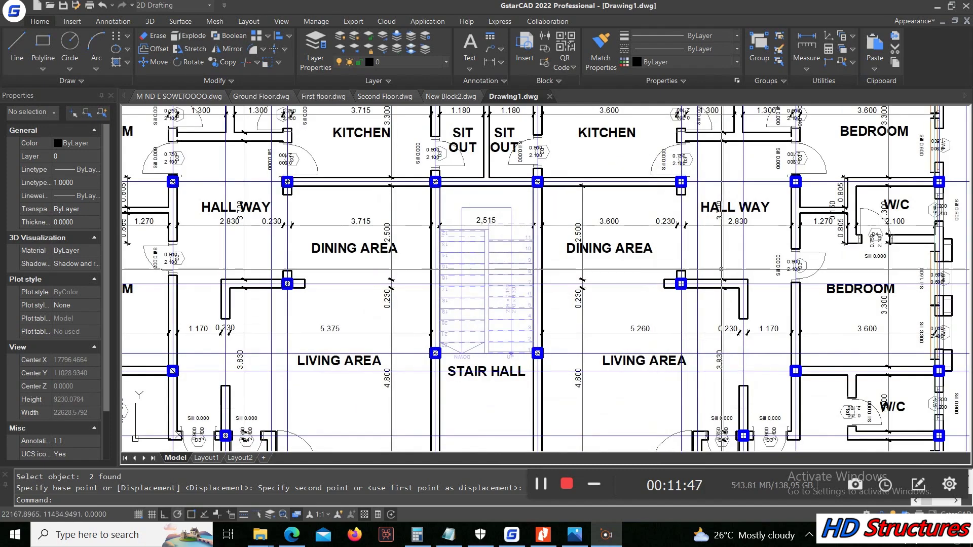
{"action": "scroll", "coordinate": [659, 294], "scroll_direction": "down", "scroll_amount": 4}
{"action": "scroll", "coordinate": [583, 314], "scroll_direction": "up", "scroll_amount": 3}
{"action": "scroll", "coordinate": [659, 304], "scroll_direction": "down", "scroll_amount": 2}
{"action": "scroll", "coordinate": [613, 310], "scroll_direction": "up", "scroll_amount": 4}
{"action": "scroll", "coordinate": [555, 298], "scroll_direction": "down", "scroll_amount": 3}
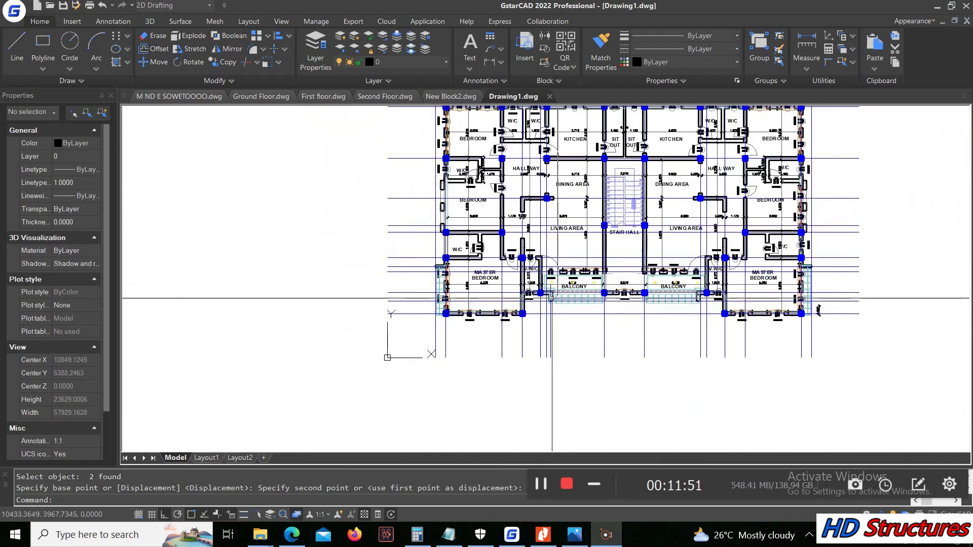
Step: Erase the stray dimension outside the right-hand master bedroom's lower corner and select the leftover lines beside it
{"action": "scroll", "coordinate": [871, 315], "scroll_direction": "up", "scroll_amount": 3}
{"action": "left_click_drag", "start_coordinate": [750, 310], "coordinate": [722, 279]}
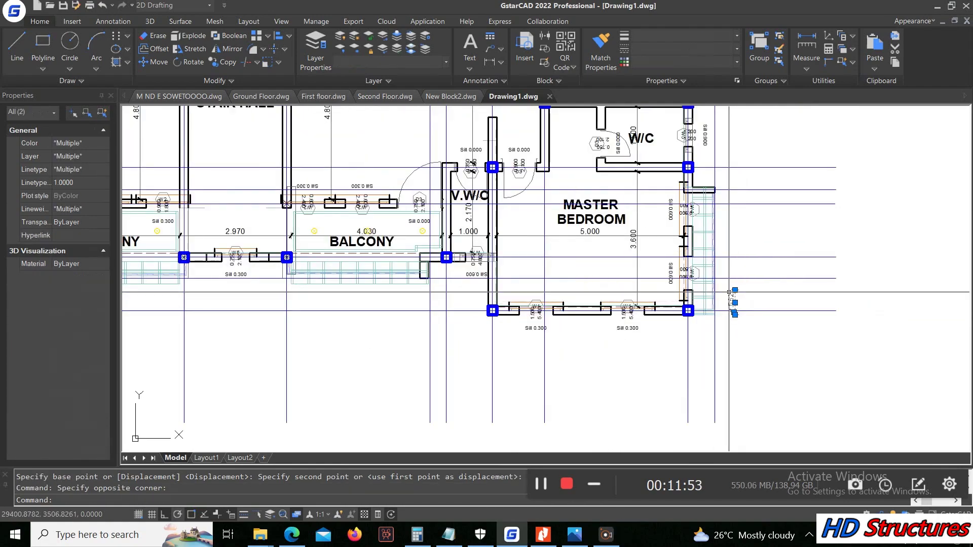
{"action": "key", "text": "Delete"}
{"action": "scroll", "coordinate": [722, 279], "scroll_direction": "up", "scroll_amount": 4}
{"action": "left_click_drag", "start_coordinate": [738, 259], "coordinate": [778, 381]}
{"action": "scroll", "coordinate": [681, 310], "scroll_direction": "down", "scroll_amount": 6}
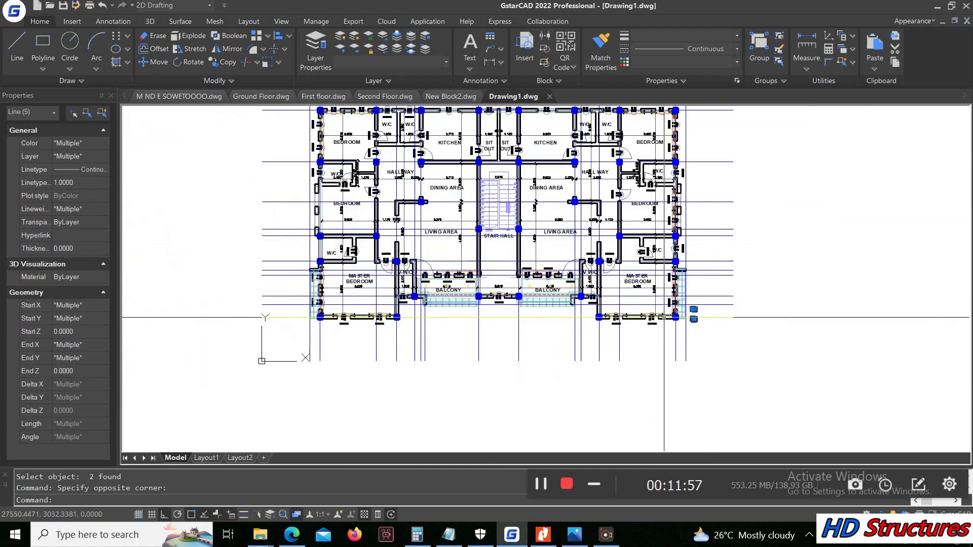
Step: Start Write Block (WBLOCK) on the entire gridded floor plan and set the insert units to Millimeter
{"action": "scroll", "coordinate": [589, 307], "scroll_direction": "down", "scroll_amount": 4}
{"action": "left_click_drag", "start_coordinate": [406, 196], "coordinate": [467, 218]}
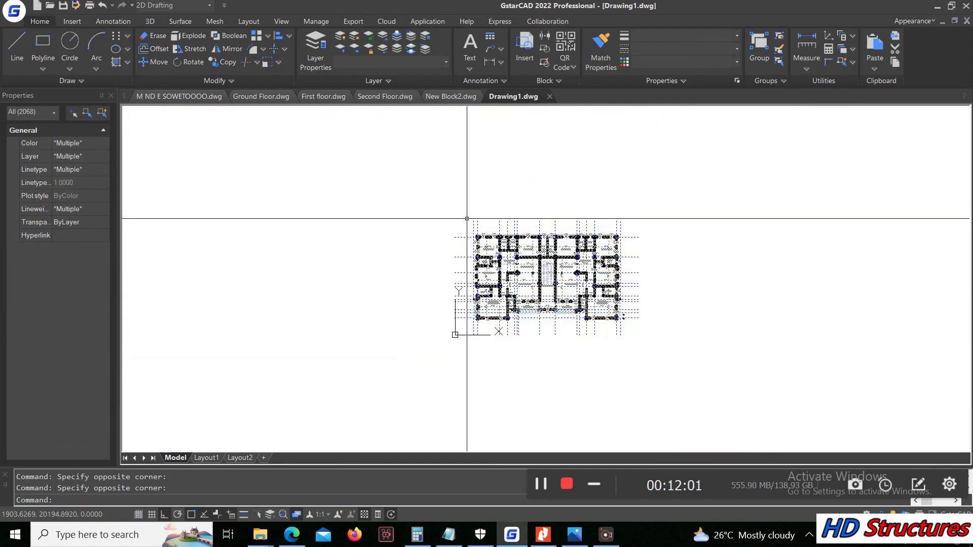
{"action": "type", "text": "w"}
{"action": "key", "text": "Return"}
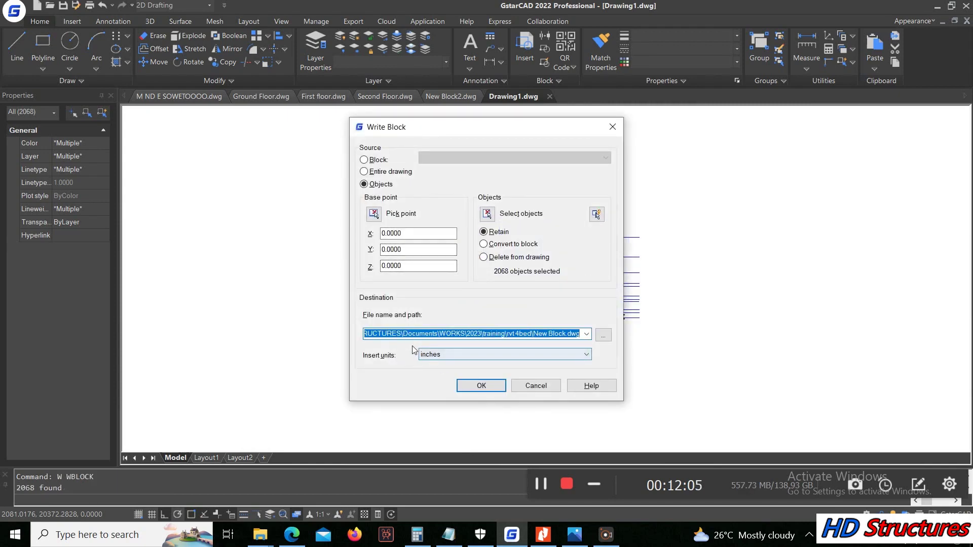
{"action": "left_click", "coordinate": [434, 353]}
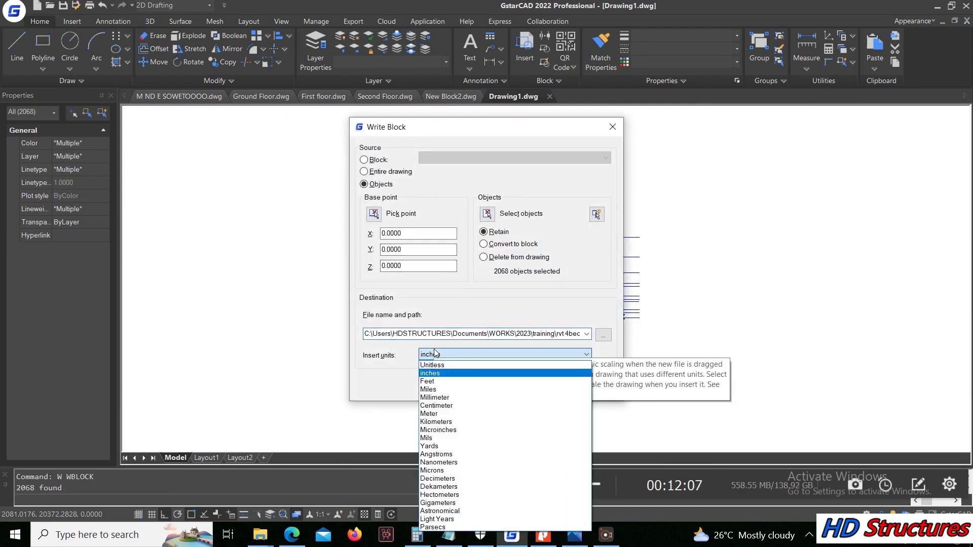
{"action": "left_click", "coordinate": [431, 397]}
Step: Set the block's destination to the project's "Three bedroom block of flats" folder under Documents, WORKS, 2023, SONNEN, 2. FEBRUARY
{"action": "left_click", "coordinate": [603, 336]}
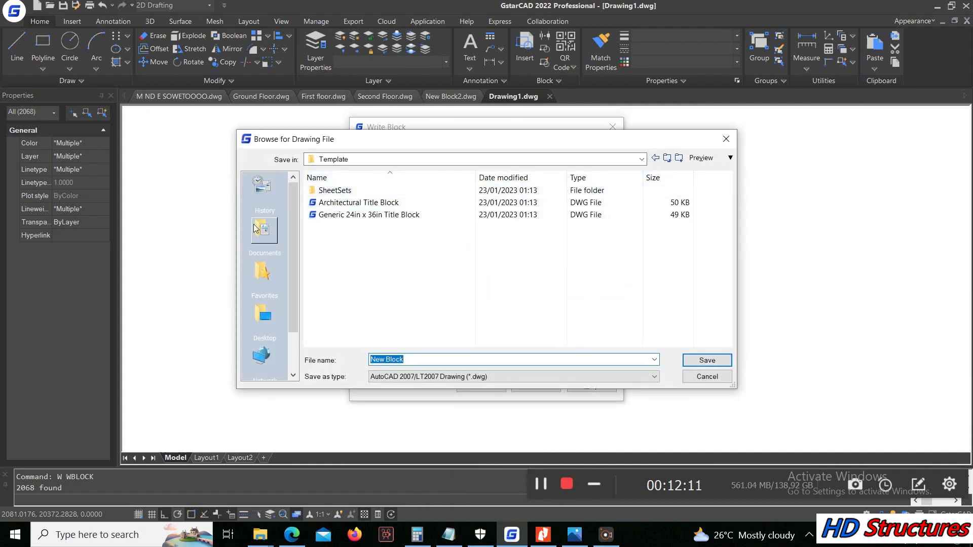
{"action": "left_click", "coordinate": [263, 230]}
{"action": "scroll", "coordinate": [338, 304], "scroll_direction": "down", "scroll_amount": 7}
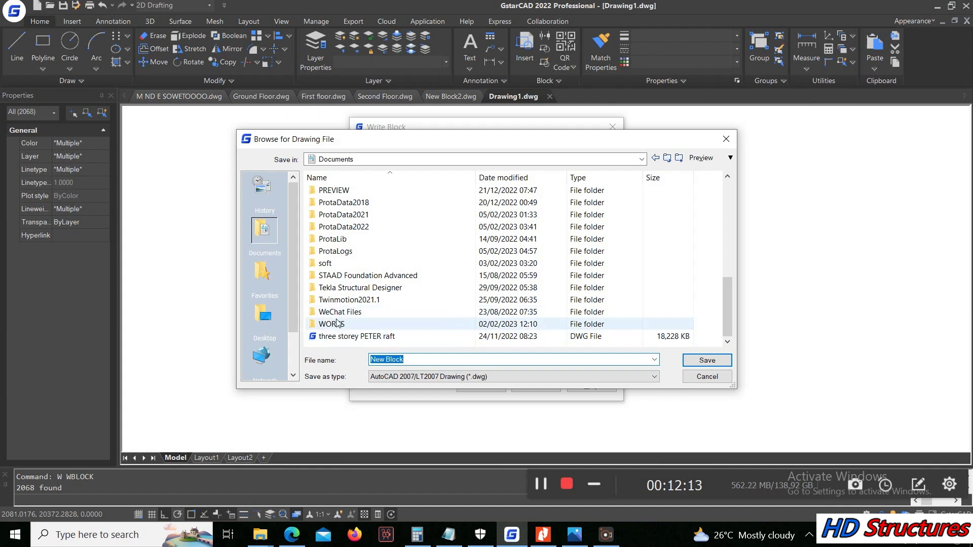
{"action": "double_click", "coordinate": [339, 324]}
{"action": "double_click", "coordinate": [322, 191]}
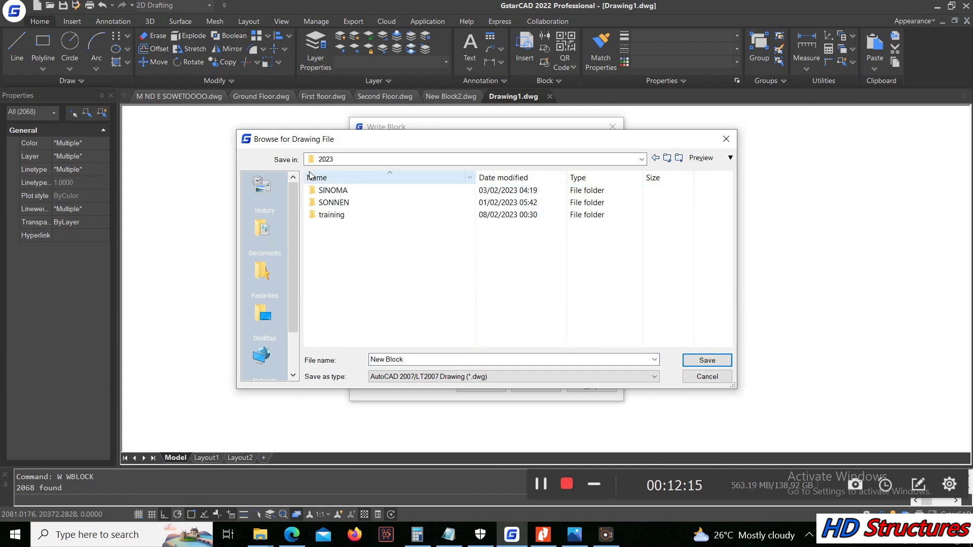
{"action": "double_click", "coordinate": [338, 203]}
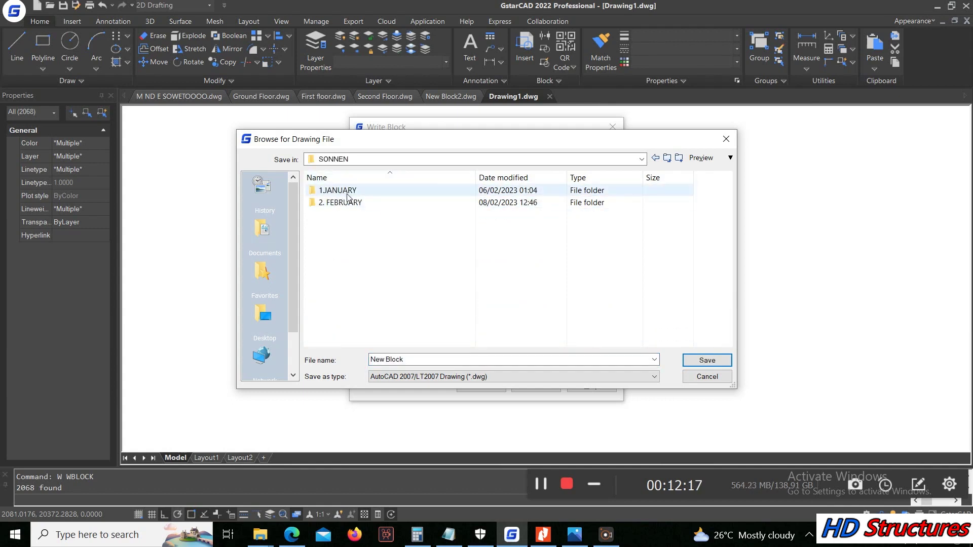
{"action": "left_click", "coordinate": [342, 202]}
{"action": "double_click", "coordinate": [342, 202]}
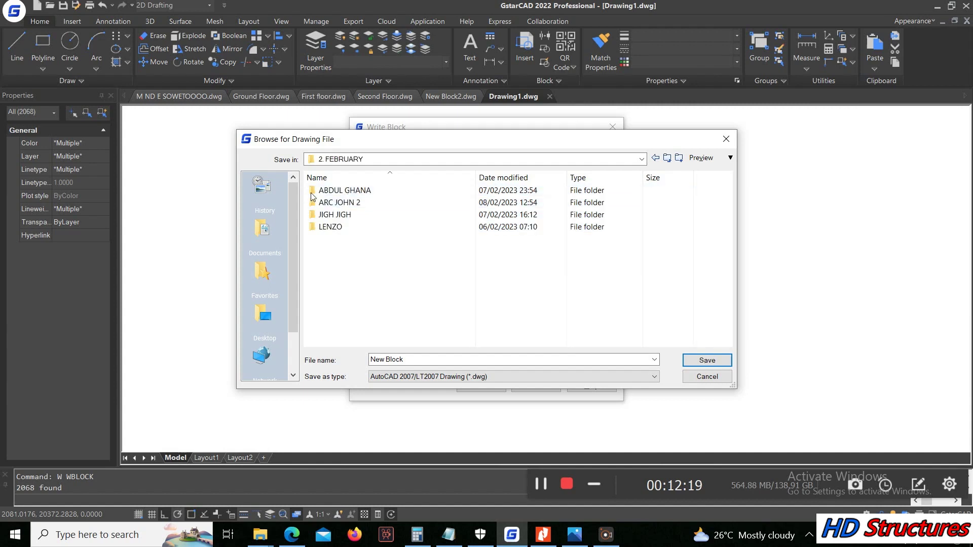
{"action": "double_click", "coordinate": [344, 202]}
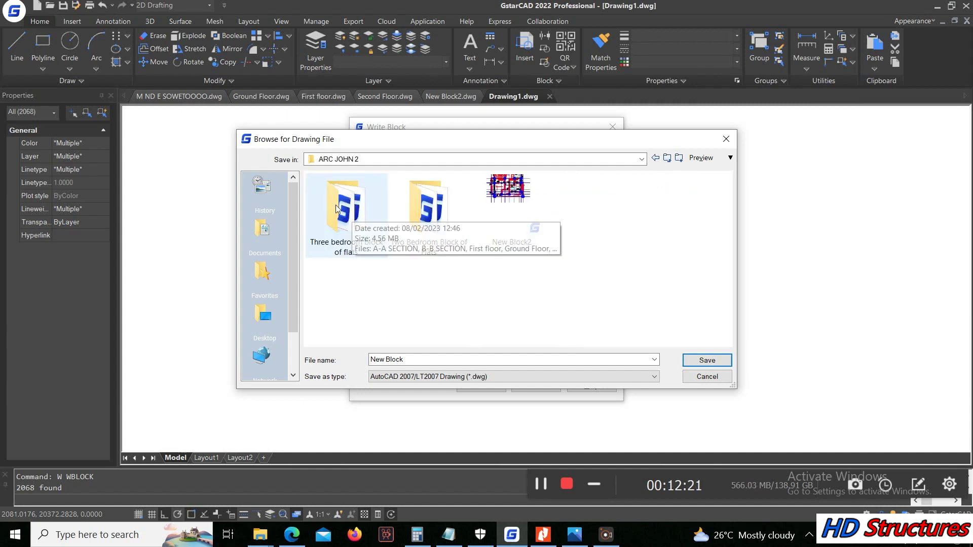
{"action": "double_click", "coordinate": [335, 205]}
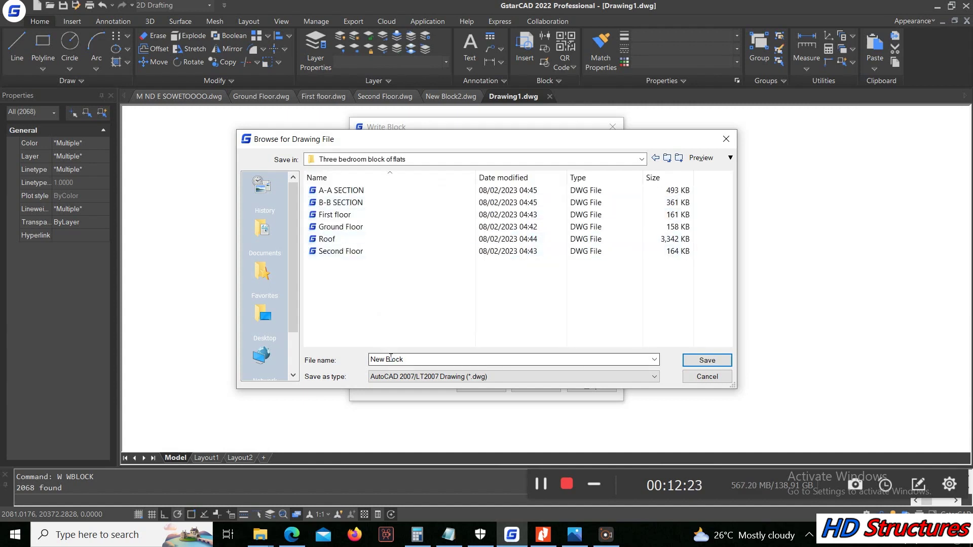
Step: Create a new folder named "structures" in the project folder and open it
{"action": "right_click", "coordinate": [361, 264]}
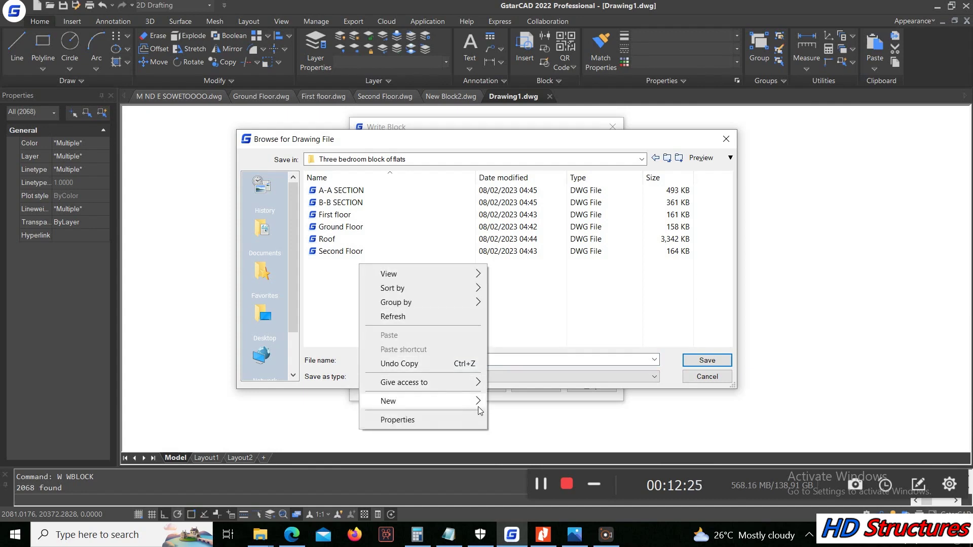
{"action": "mouse_move", "coordinate": [480, 404]}
{"action": "left_click", "coordinate": [520, 196]}
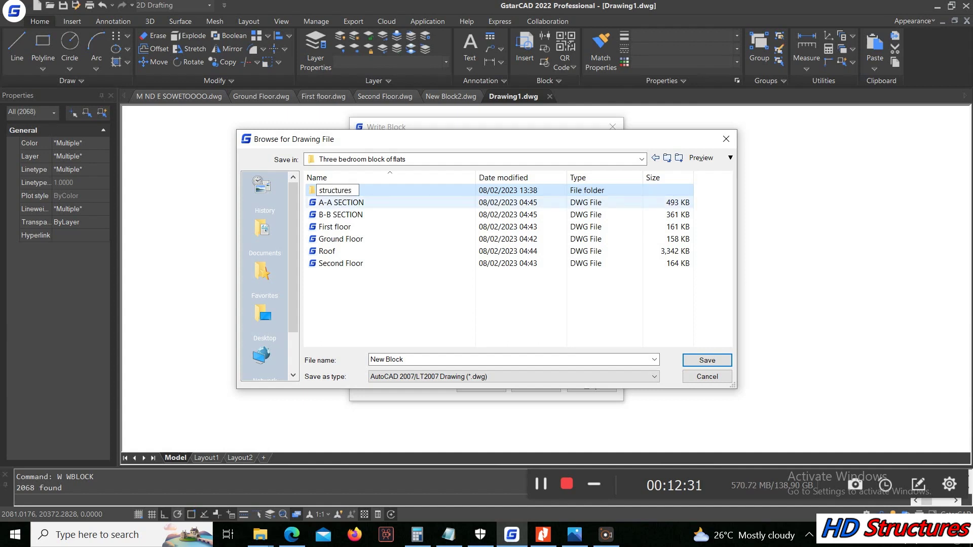
{"action": "double_click", "coordinate": [362, 195]}
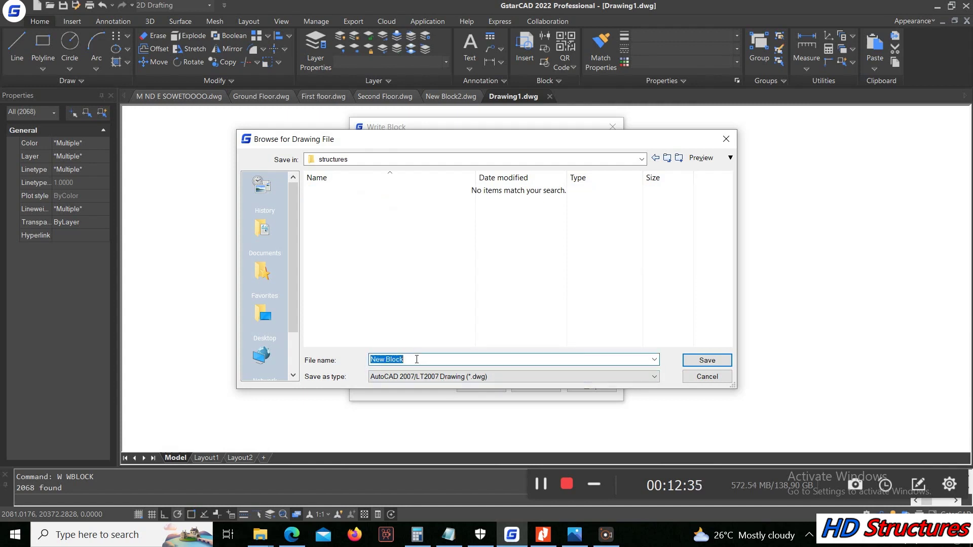
Step: Set the output file type to AutoCAD 2013 DXF and accept New Block.dxf as the block's destination file
{"action": "left_click", "coordinate": [490, 379]}
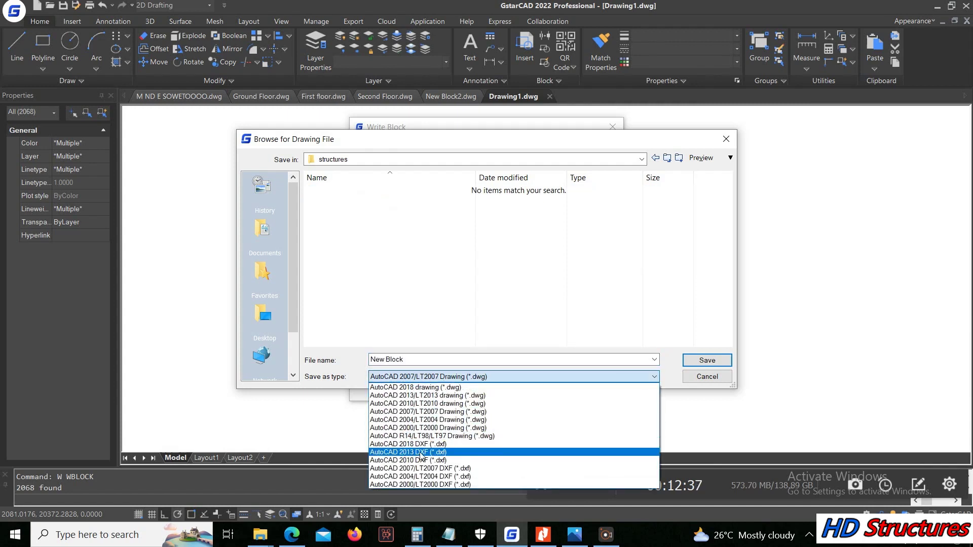
{"action": "left_click", "coordinate": [420, 453]}
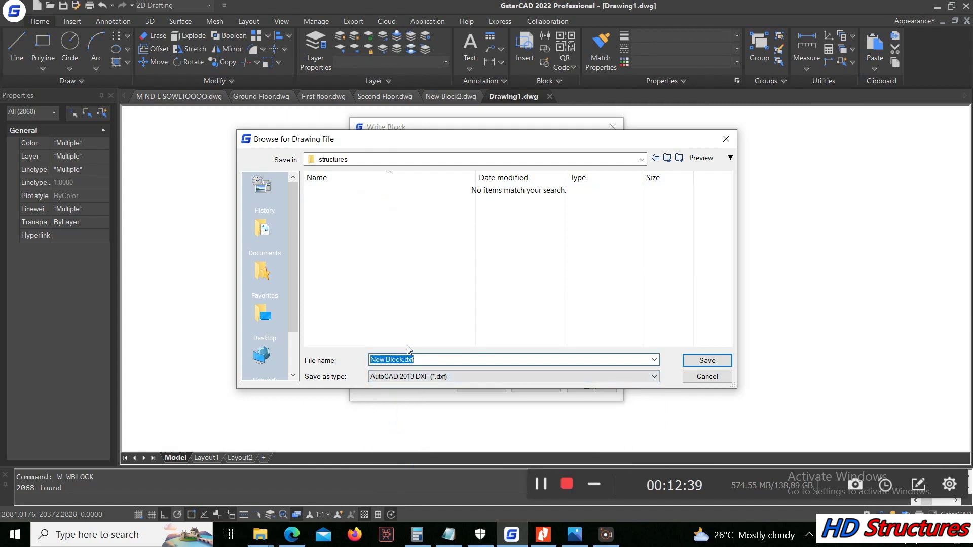
{"action": "left_click", "coordinate": [723, 360]}
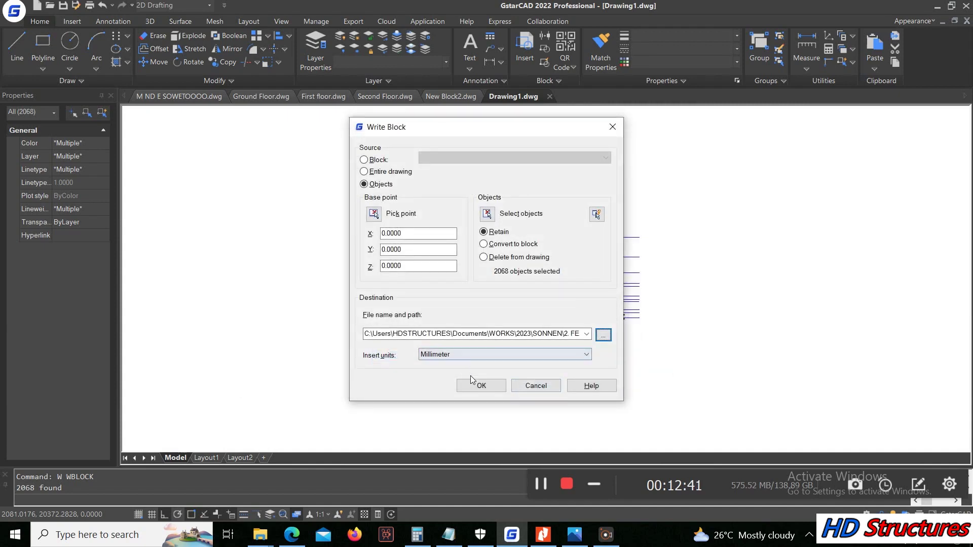
Step: Write the block out to the DXF file, and launch ProtaStructure 2021 from the desktop
{"action": "left_click", "coordinate": [480, 388]}
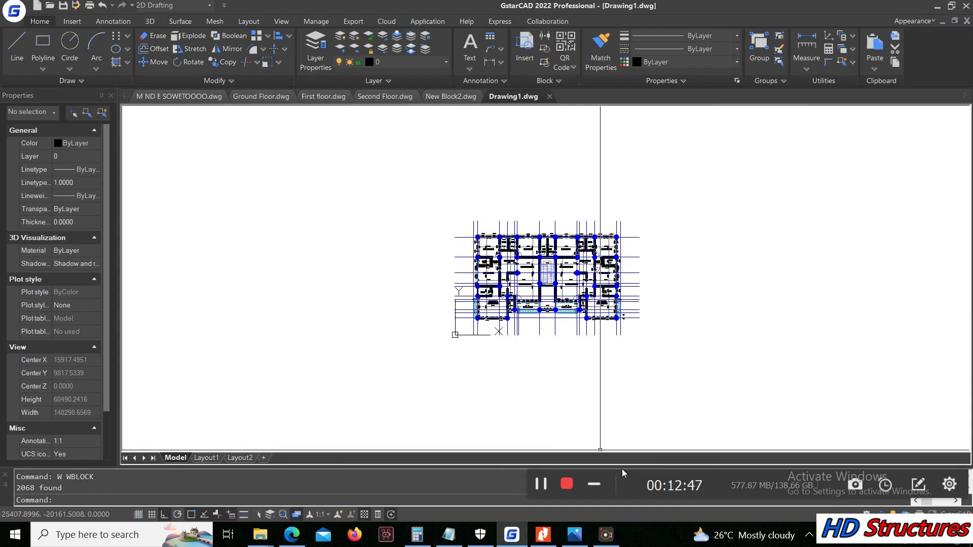
{"action": "left_click", "coordinate": [601, 491]}
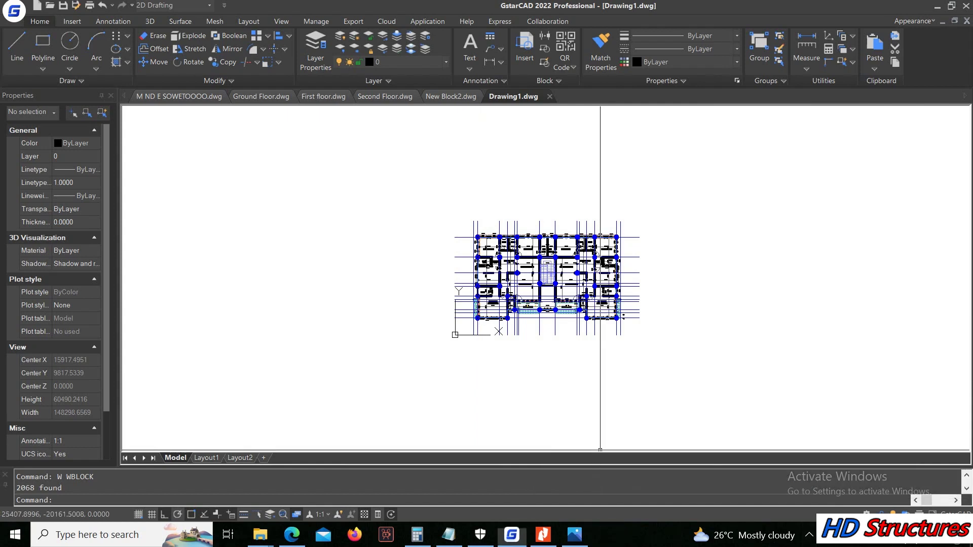
{"action": "key", "text": "super+d"}
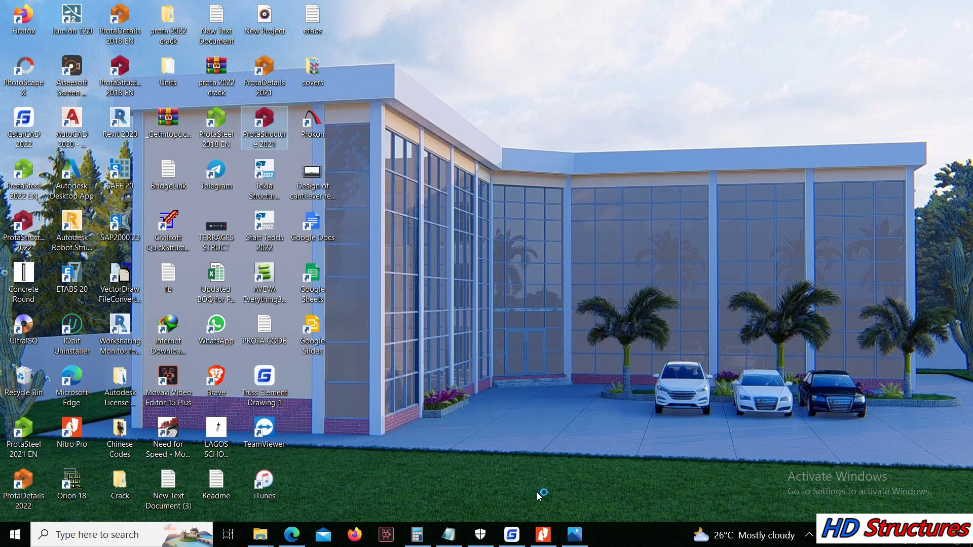
{"action": "left_click", "coordinate": [511, 535]}
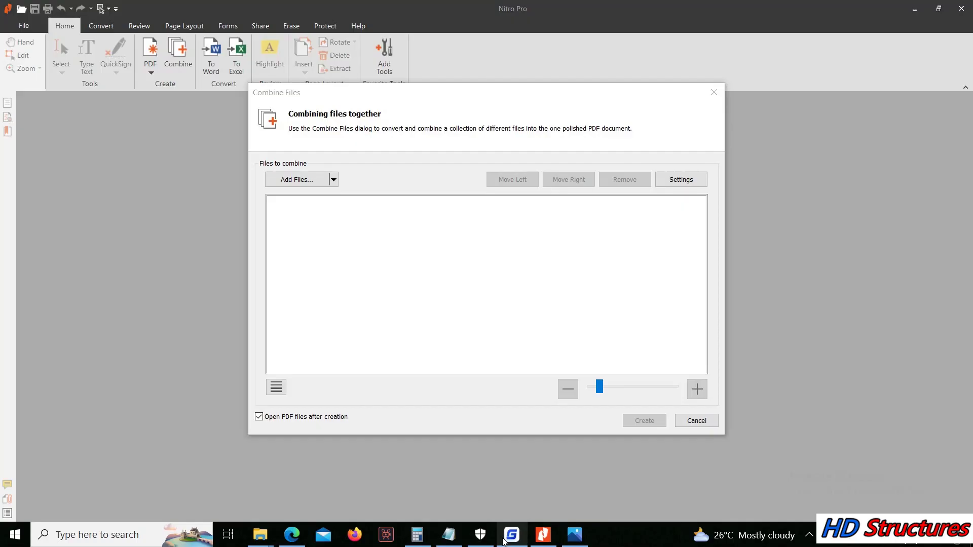
{"action": "left_click", "coordinate": [545, 535]}
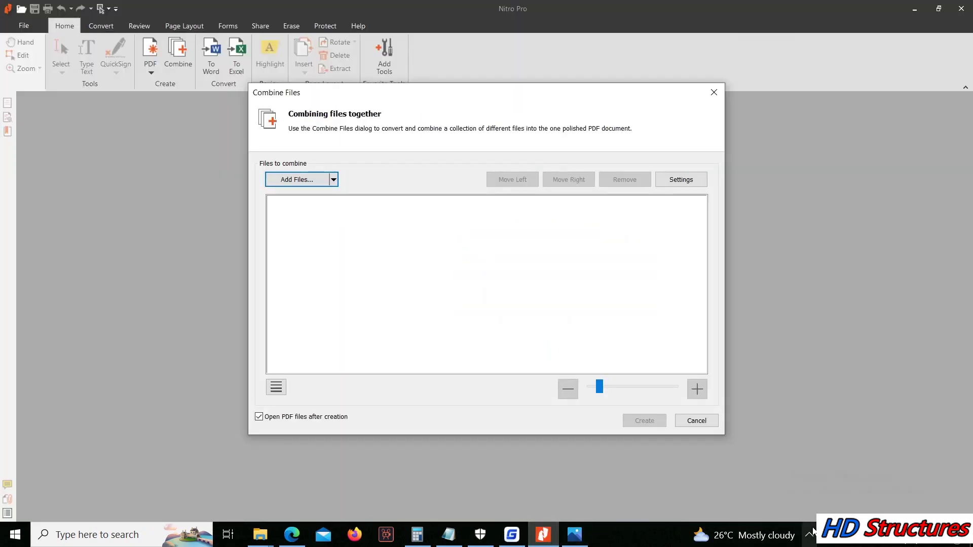
{"action": "left_click", "coordinate": [809, 535]}
{"action": "left_click", "coordinate": [784, 509]}
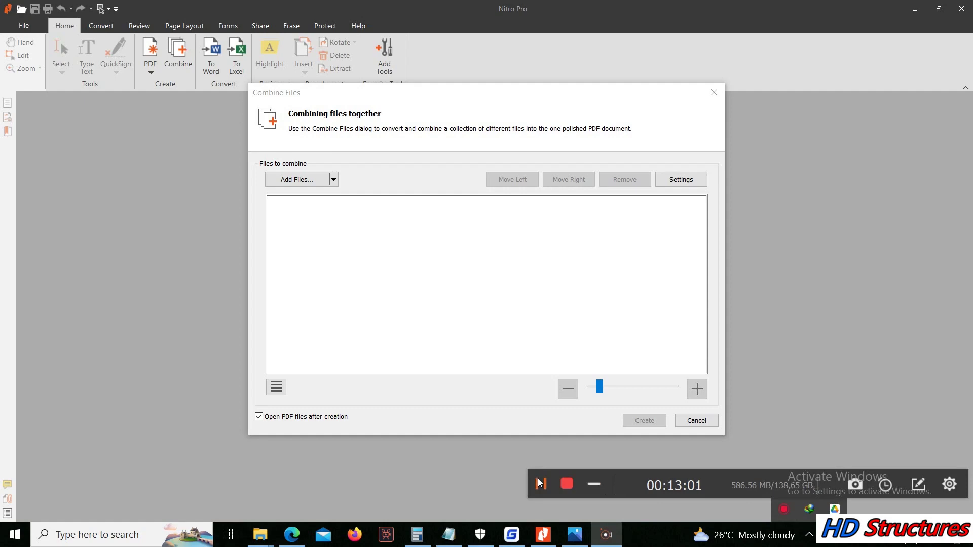
{"action": "left_click", "coordinate": [541, 483]}
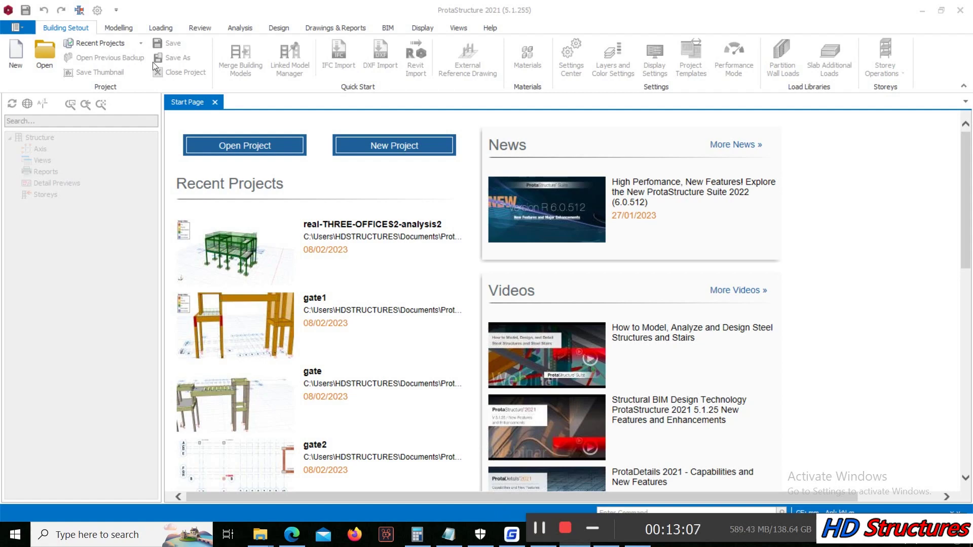
Step: Create a new ProtaStructure project with the code 3bed-2floors from the UK (BS8110) template
{"action": "left_click", "coordinate": [6, 68]}
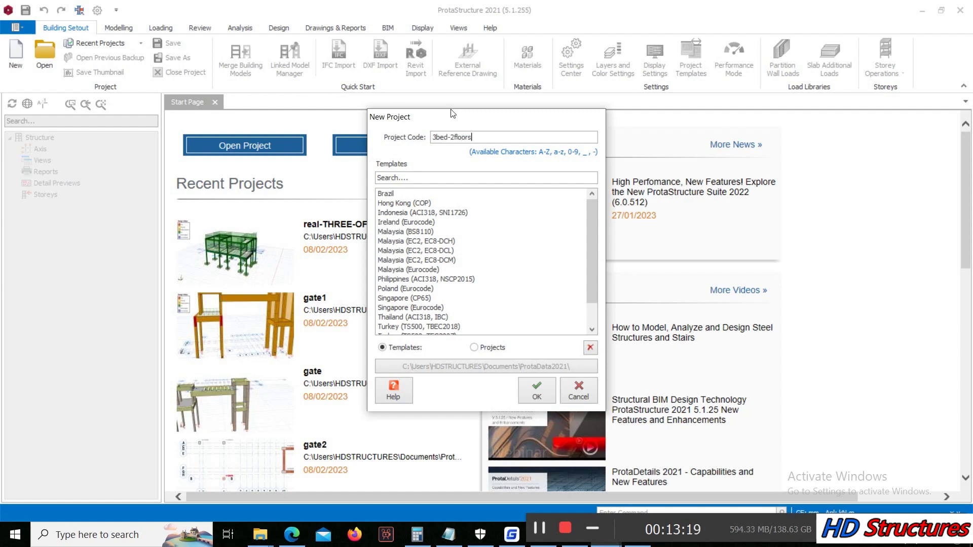
{"action": "scroll", "coordinate": [525, 284], "scroll_direction": "down", "scroll_amount": 1}
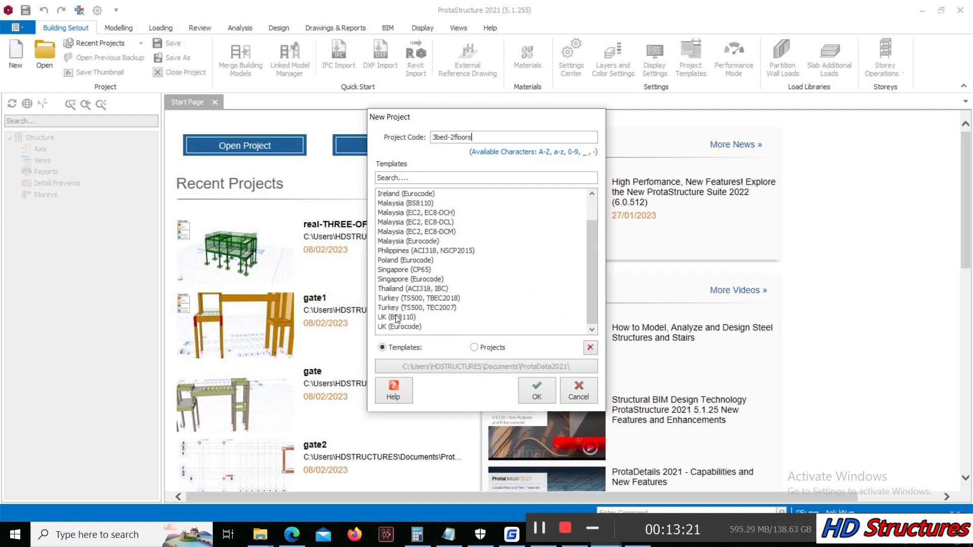
{"action": "left_click", "coordinate": [530, 385]}
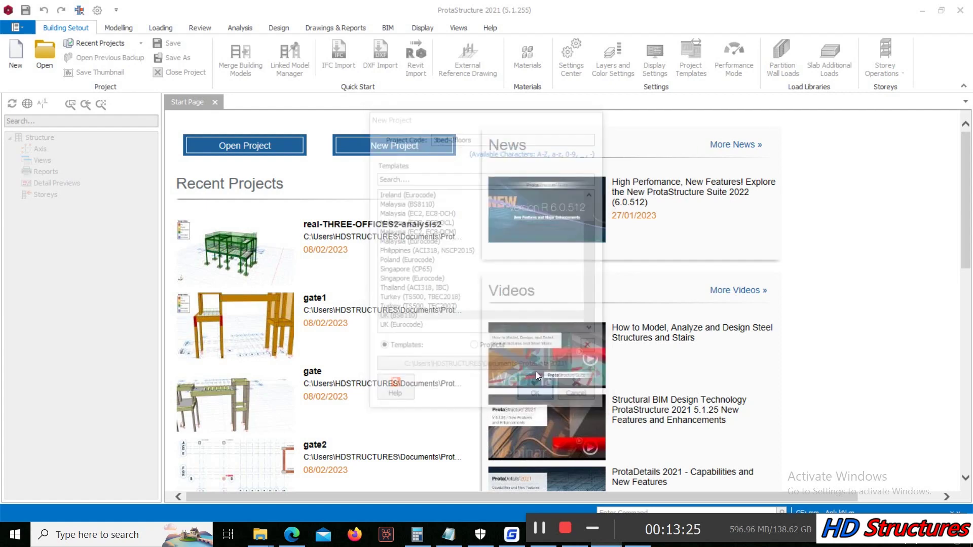
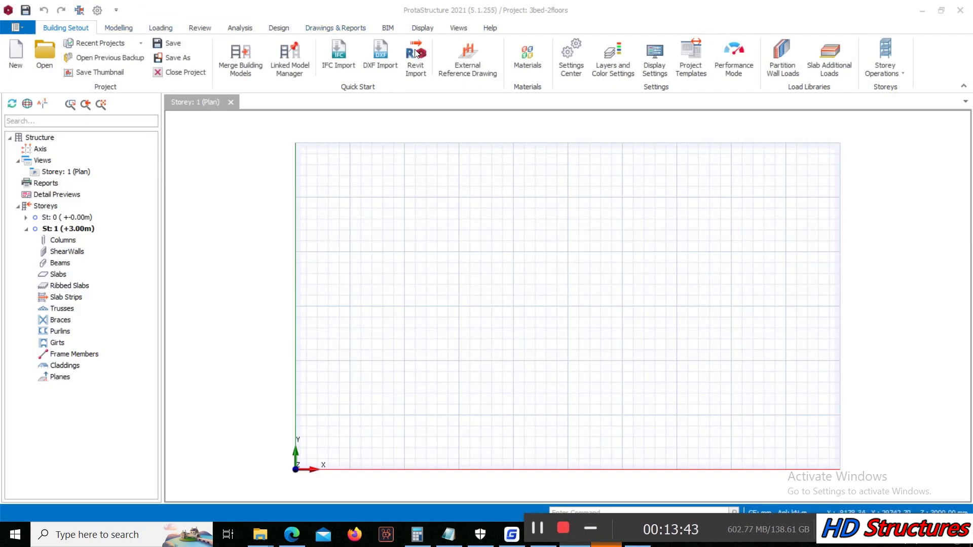
Step: Start adding a DXF as an external reference drawing for the storey and open the WORKS folder under Documents
{"action": "left_click", "coordinate": [478, 64]}
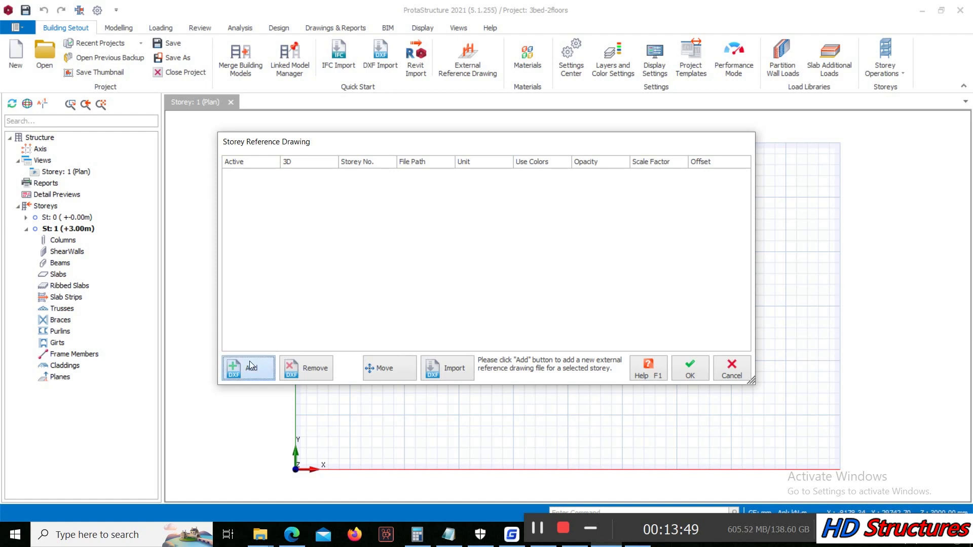
{"action": "left_click", "coordinate": [250, 367]}
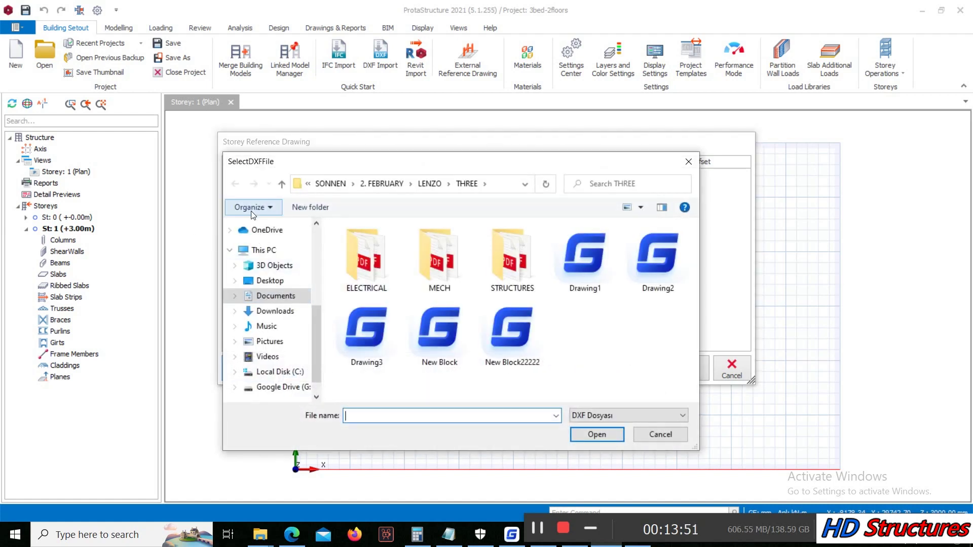
{"action": "scroll", "coordinate": [279, 291], "scroll_direction": "up", "scroll_amount": 3}
{"action": "scroll", "coordinate": [284, 294], "scroll_direction": "up", "scroll_amount": 2}
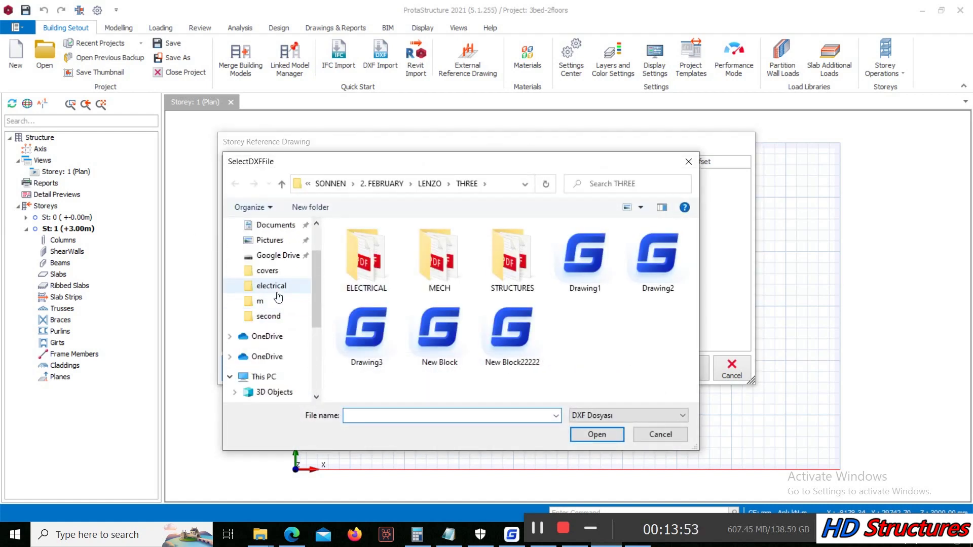
{"action": "left_click", "coordinate": [279, 255]}
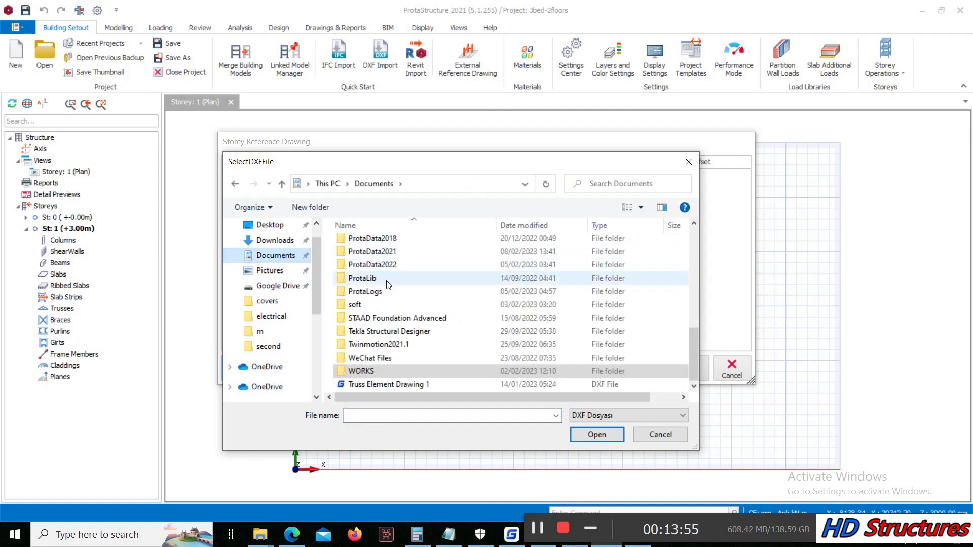
{"action": "scroll", "coordinate": [397, 334], "scroll_direction": "up", "scroll_amount": 3}
{"action": "scroll", "coordinate": [396, 335], "scroll_direction": "up", "scroll_amount": 5}
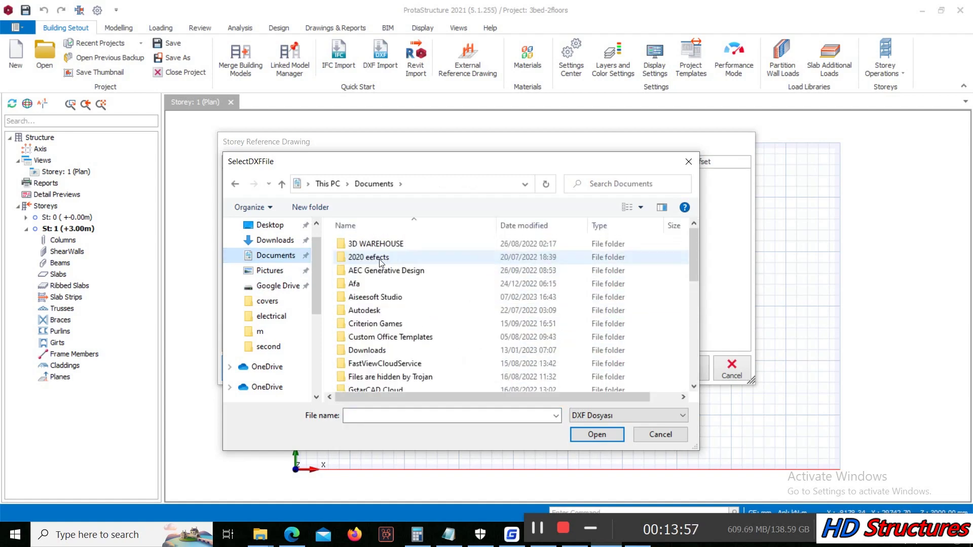
{"action": "scroll", "coordinate": [392, 355], "scroll_direction": "down", "scroll_amount": 10}
{"action": "left_click", "coordinate": [388, 373]}
{"action": "double_click", "coordinate": [388, 373]}
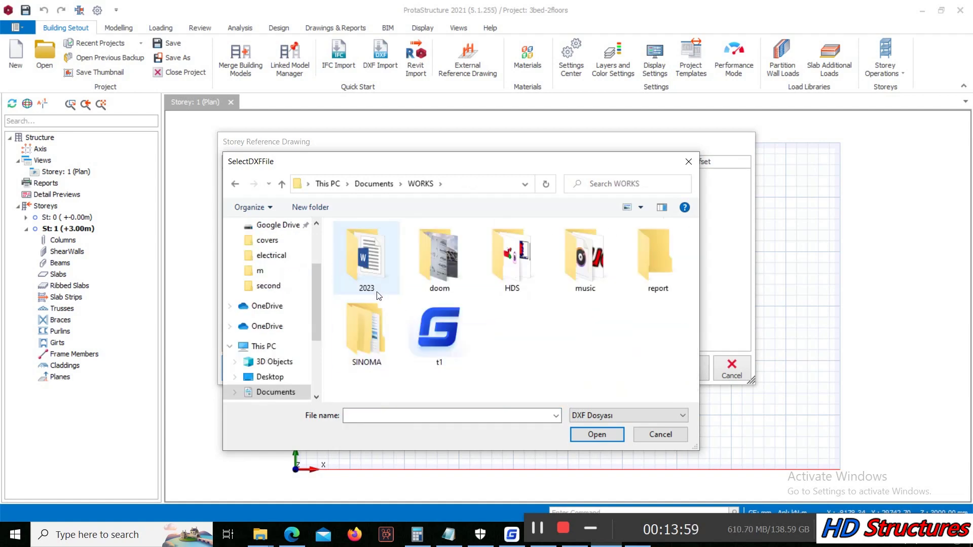
Step: Load New Block.dxf from the "Three bedroom block of flats" project's structures folder, under 2023, SONNEN, 2. FEBRUARY, as the storey 1 reference drawing
{"action": "double_click", "coordinate": [373, 273]}
{"action": "double_click", "coordinate": [367, 257]}
{"action": "left_click", "coordinate": [377, 259]}
{"action": "double_click", "coordinate": [377, 259]}
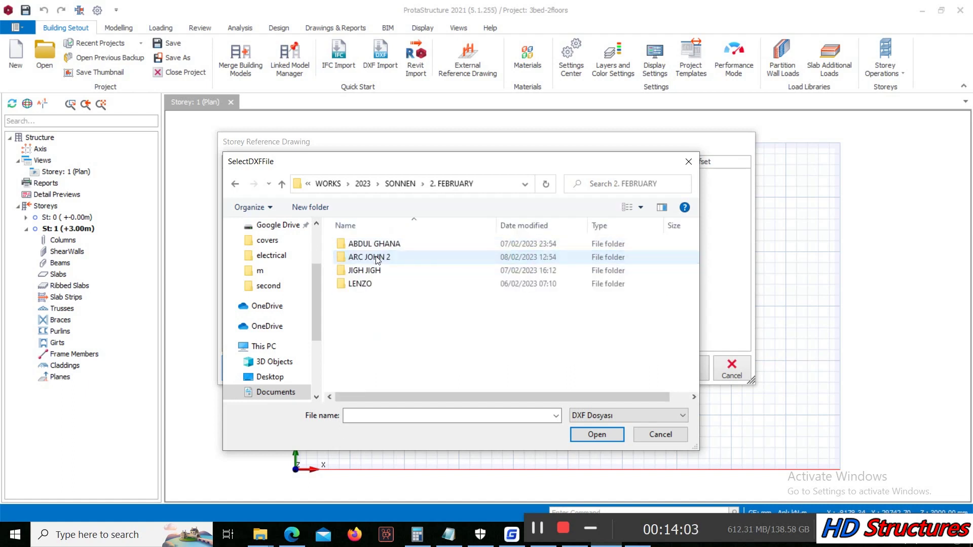
{"action": "left_click", "coordinate": [381, 256]}
{"action": "double_click", "coordinate": [381, 256]}
{"action": "double_click", "coordinate": [375, 259]}
{"action": "left_click", "coordinate": [365, 247]}
{"action": "double_click", "coordinate": [366, 250]}
{"action": "left_click", "coordinate": [364, 247]}
{"action": "left_click", "coordinate": [589, 435]}
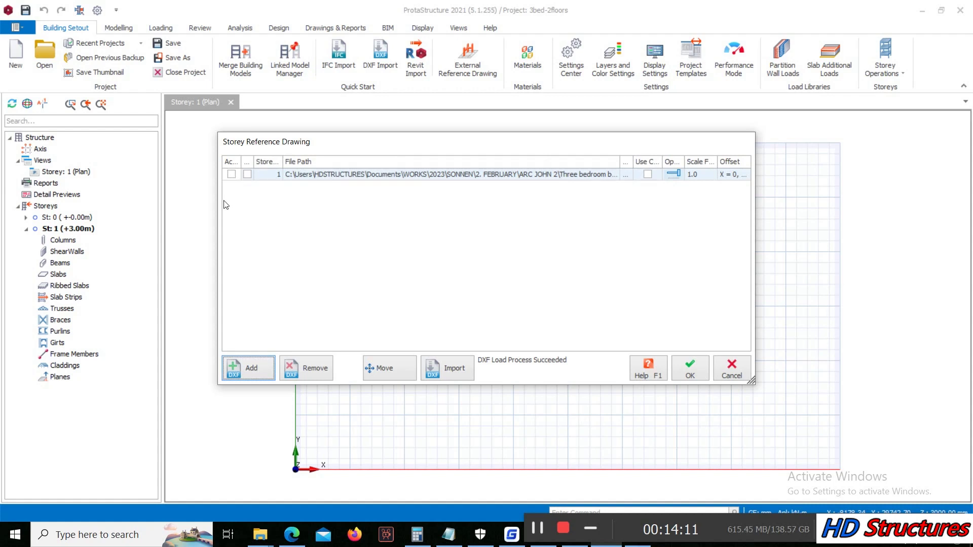
Step: Activate the storey 1 reference drawing and enable Use Colors for it
{"action": "left_click", "coordinate": [231, 175]}
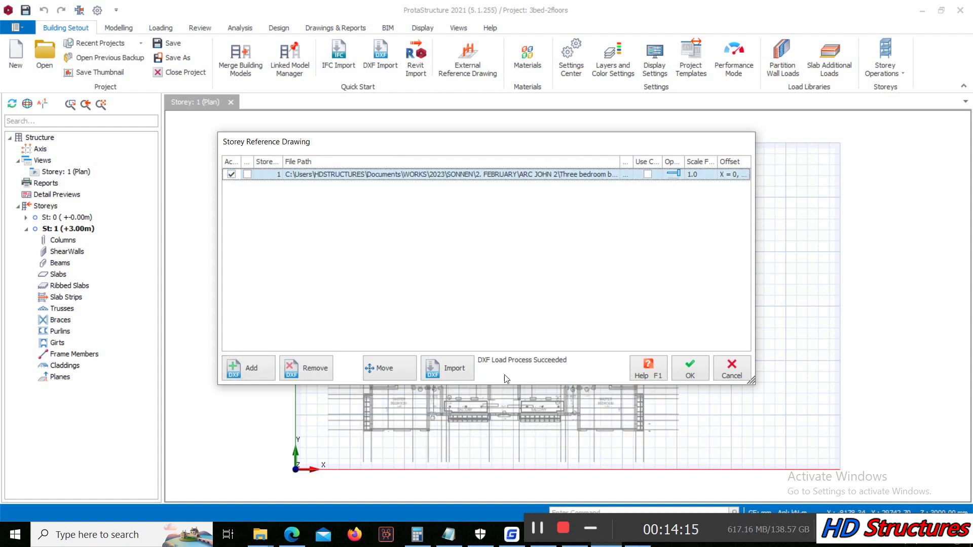
{"action": "left_click", "coordinate": [647, 175]}
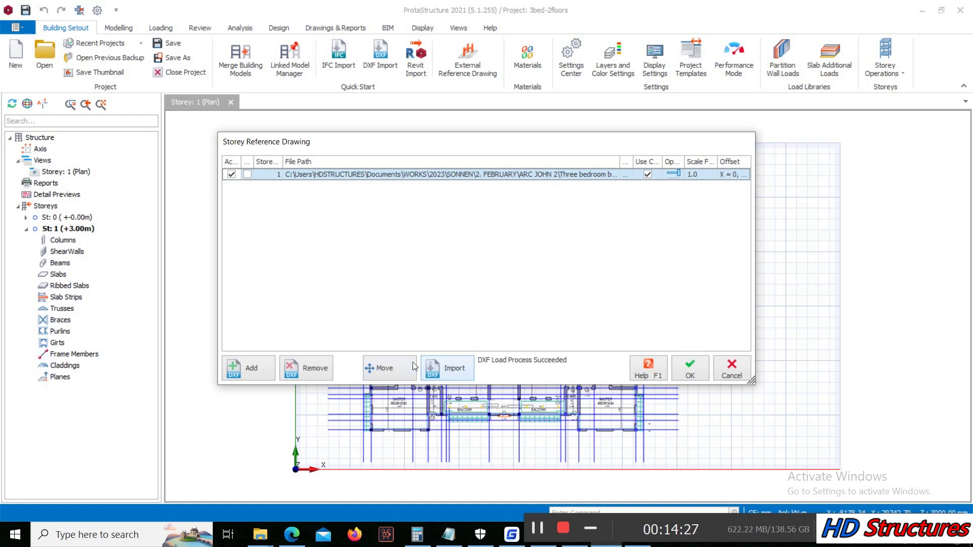
Step: Import the DXF with Grid set to text layer x and Column taken from the column layers, and accept the reference drawing
{"action": "left_click", "coordinate": [447, 367]}
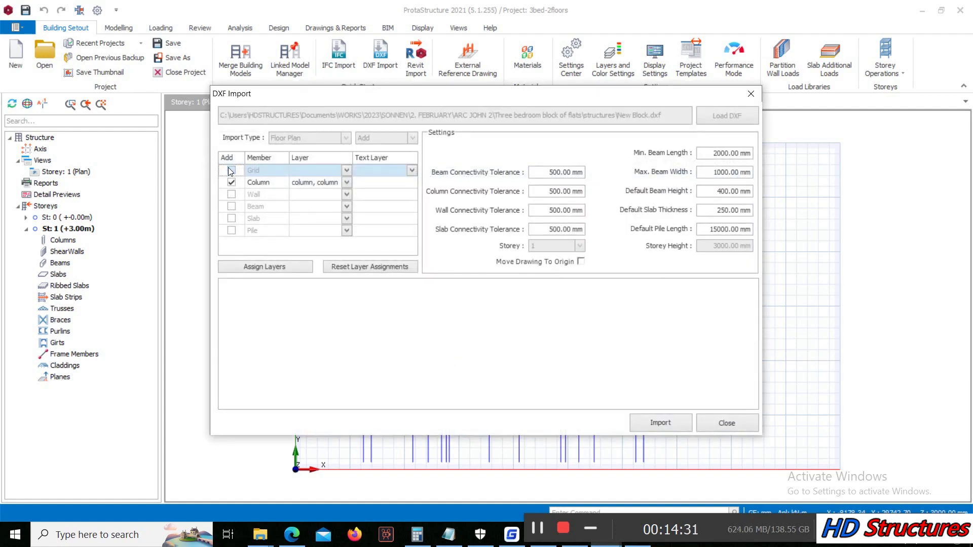
{"action": "left_click", "coordinate": [412, 171]}
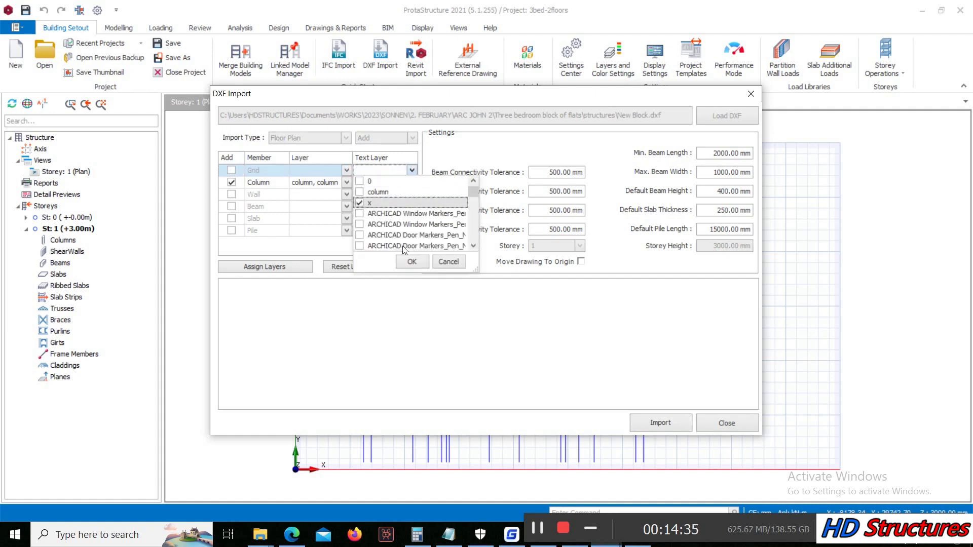
{"action": "left_click", "coordinate": [411, 259]}
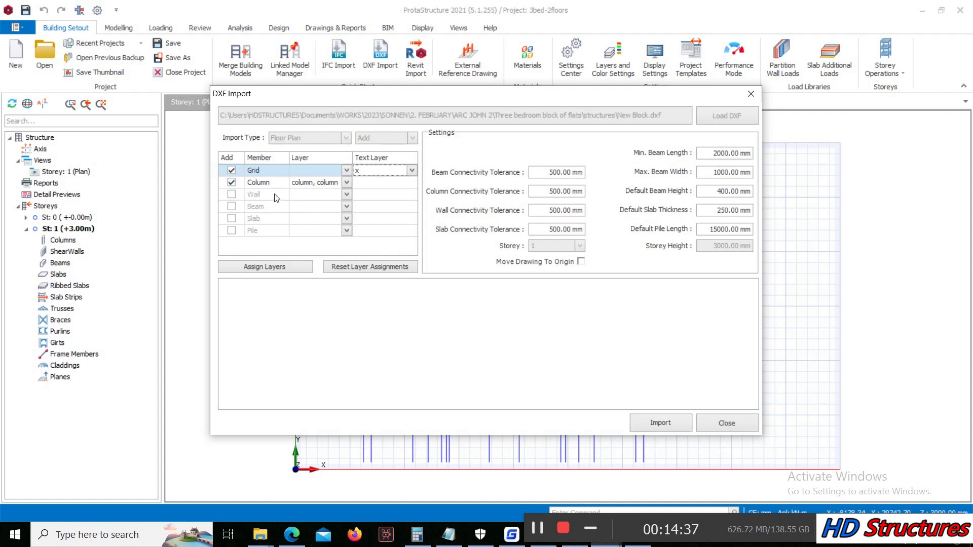
{"action": "left_click", "coordinate": [660, 421]}
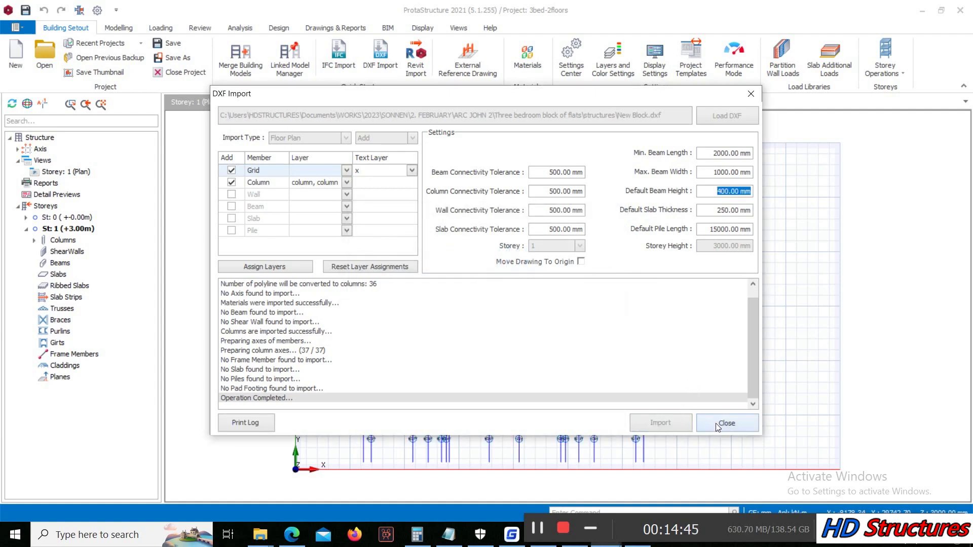
{"action": "left_click", "coordinate": [715, 424]}
{"action": "left_click", "coordinate": [690, 369]}
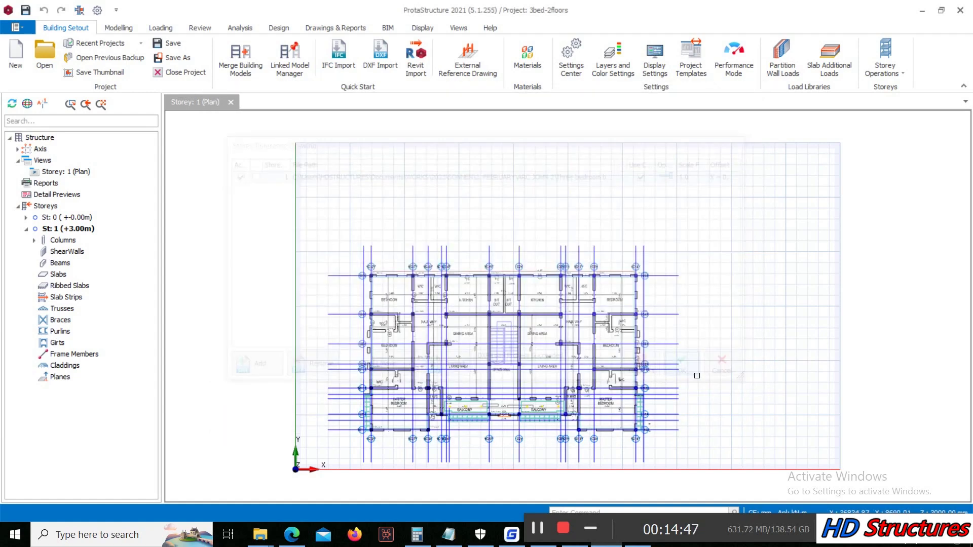
{"action": "scroll", "coordinate": [459, 233], "scroll_direction": "up", "scroll_amount": 2}
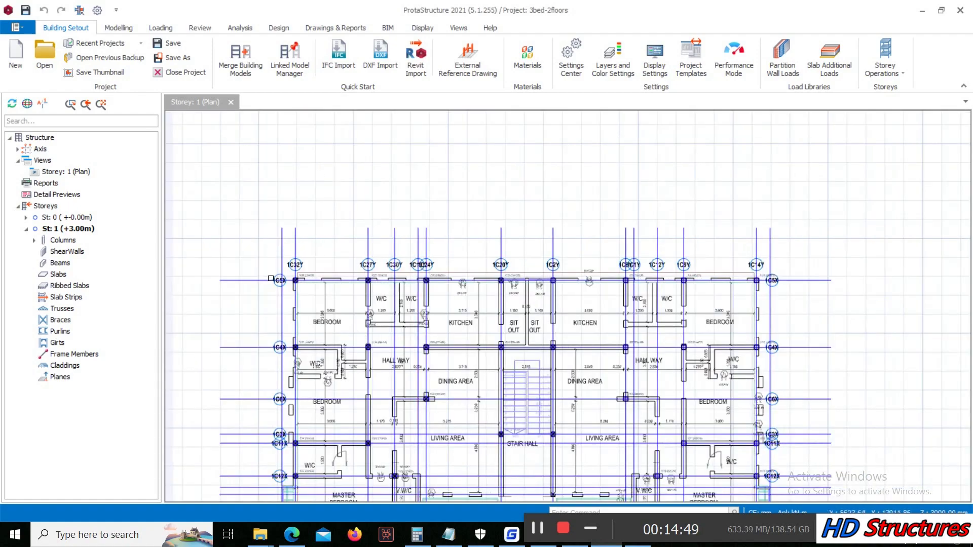
{"action": "scroll", "coordinate": [459, 233], "scroll_direction": "up", "scroll_amount": 1}
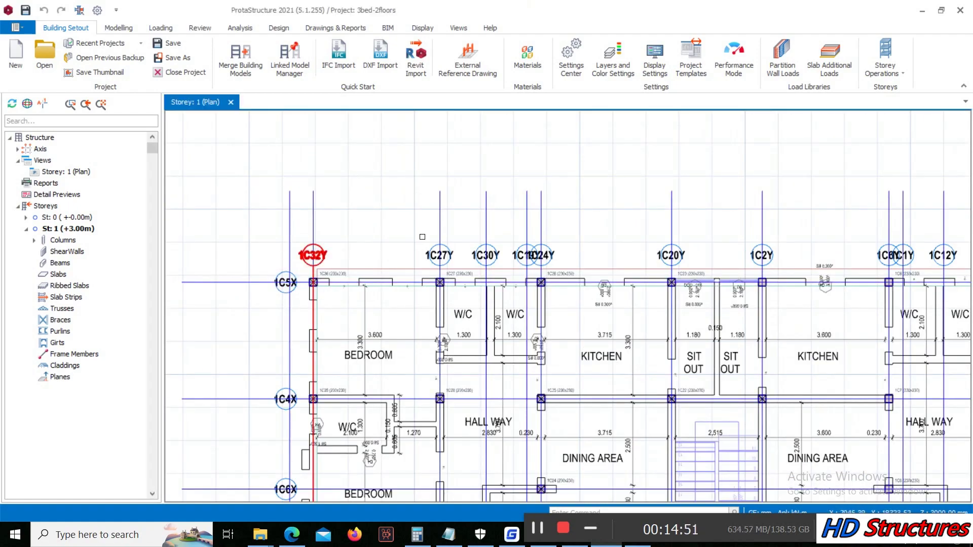
{"action": "left_click", "coordinate": [318, 256]}
{"action": "scroll", "coordinate": [745, 259], "scroll_direction": "down", "scroll_amount": 3}
{"action": "scroll", "coordinate": [720, 256], "scroll_direction": "up", "scroll_amount": 2}
{"action": "left_click_drag", "start_coordinate": [733, 258], "coordinate": [432, 188]}
{"action": "right_click", "coordinate": [445, 194]}
{"action": "key", "text": "Escape"}
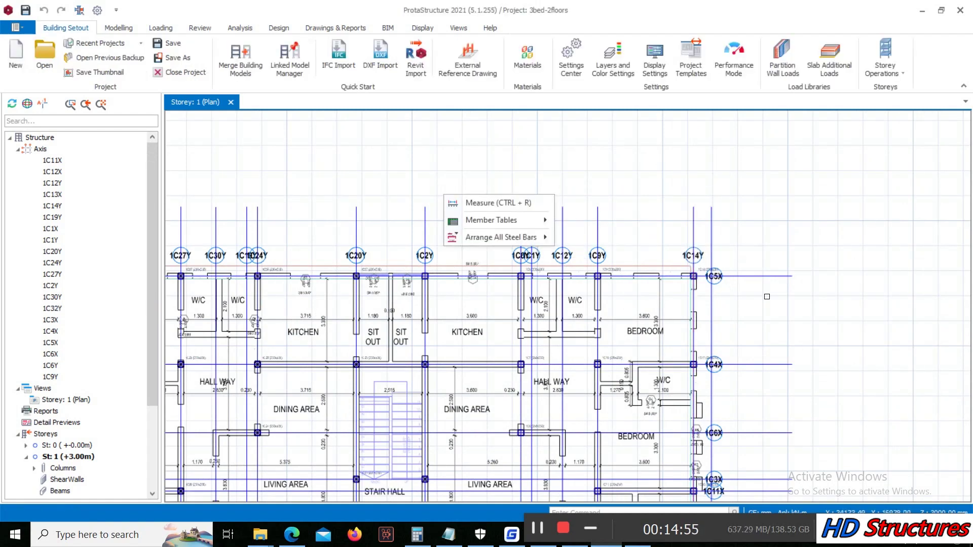
Step: Stretch the upper ends of all 12 vertical axes about 2260 mm away from the floor plan with Stretch Axis
{"action": "scroll", "coordinate": [750, 284], "scroll_direction": "down", "scroll_amount": 3}
{"action": "left_click_drag", "start_coordinate": [754, 281], "coordinate": [438, 207]}
{"action": "scroll", "coordinate": [464, 224], "scroll_direction": "up", "scroll_amount": 4}
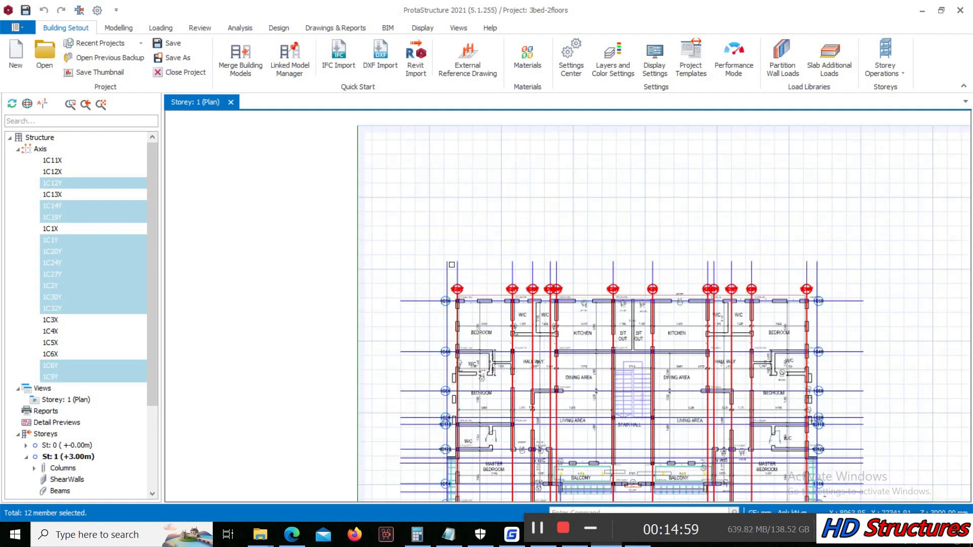
{"action": "right_click", "coordinate": [453, 232]}
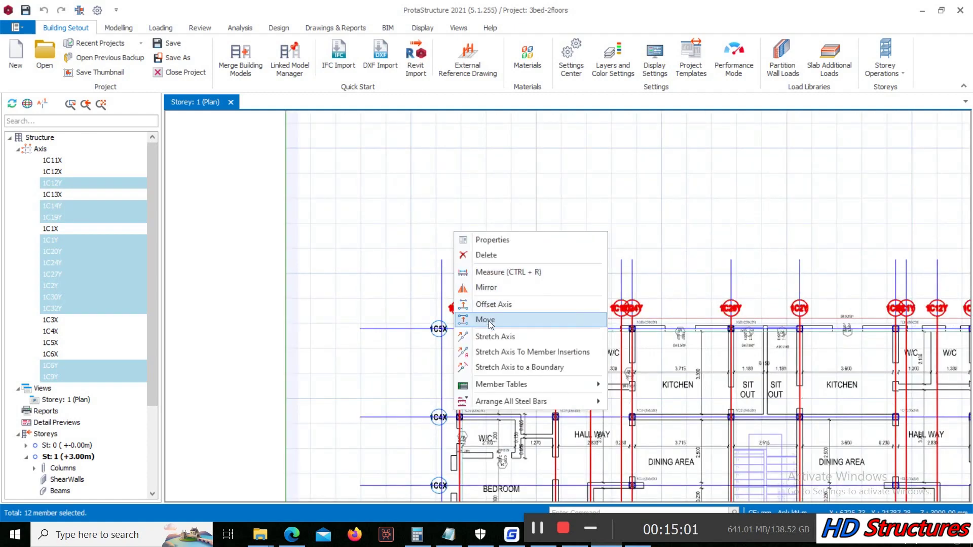
{"action": "left_click", "coordinate": [487, 338]}
{"action": "left_click", "coordinate": [460, 319]}
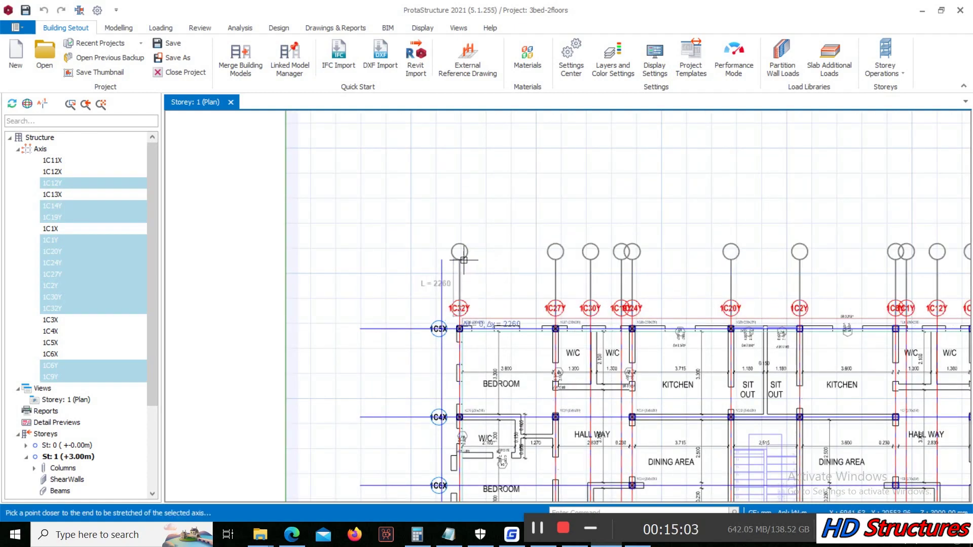
{"action": "left_click", "coordinate": [459, 259]}
{"action": "scroll", "coordinate": [467, 330], "scroll_direction": "down", "scroll_amount": 3}
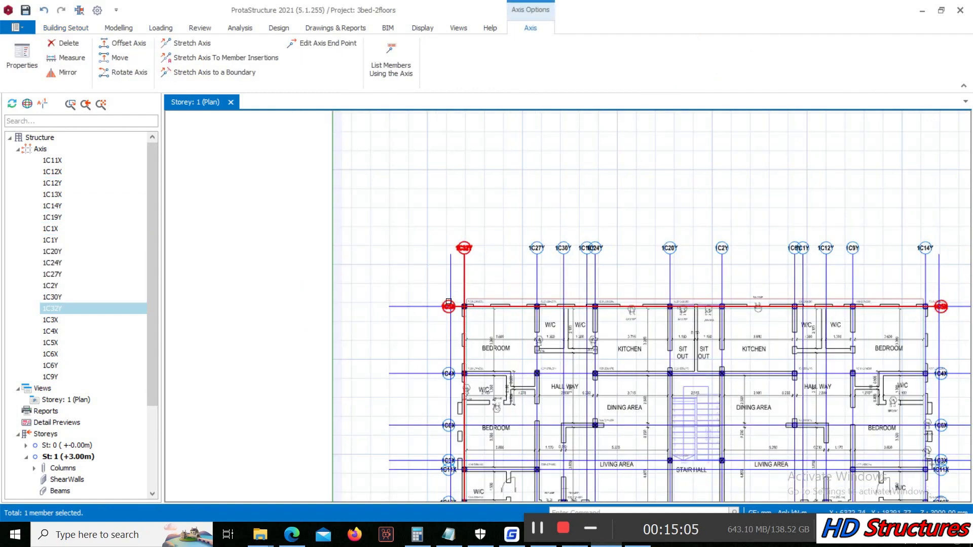
{"action": "scroll", "coordinate": [466, 330], "scroll_direction": "down", "scroll_amount": 2}
{"action": "scroll", "coordinate": [467, 330], "scroll_direction": "up", "scroll_amount": 2}
{"action": "scroll", "coordinate": [785, 429], "scroll_direction": "down", "scroll_amount": 2}
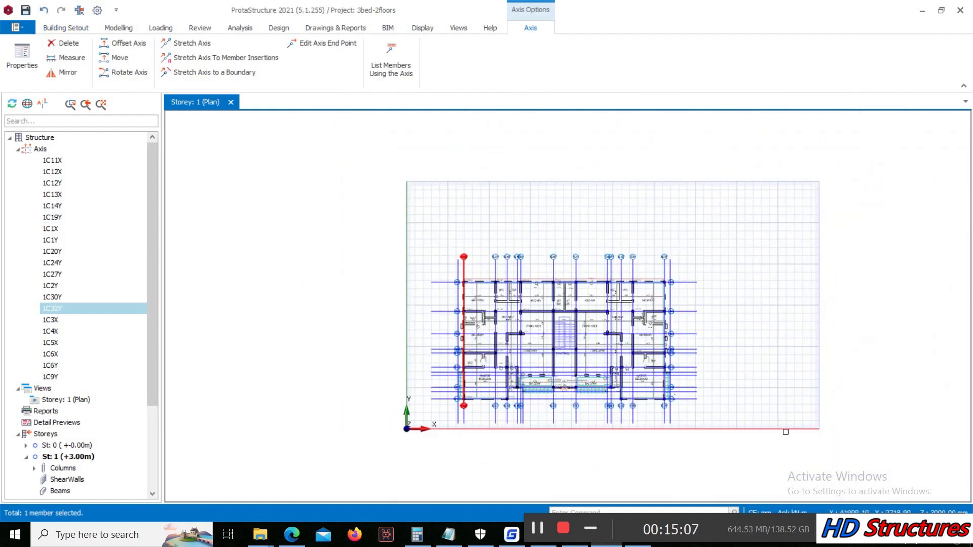
{"action": "scroll", "coordinate": [715, 404], "scroll_direction": "up", "scroll_amount": 2}
{"action": "left_click_drag", "start_coordinate": [715, 405], "coordinate": [583, 160]}
{"action": "scroll", "coordinate": [597, 176], "scroll_direction": "up", "scroll_amount": 2}
{"action": "scroll", "coordinate": [599, 197], "scroll_direction": "down", "scroll_amount": 1}
{"action": "left_click_drag", "start_coordinate": [701, 394], "coordinate": [598, 164]}
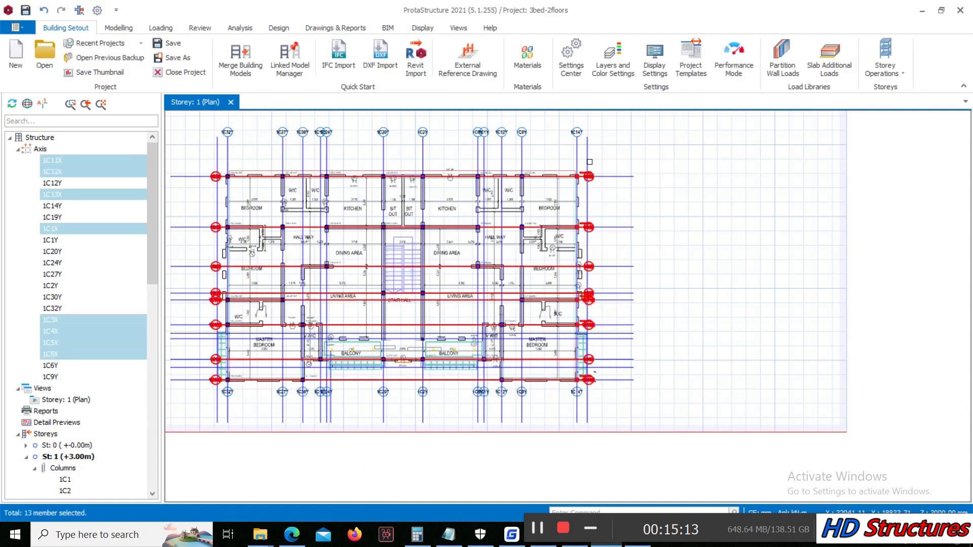
{"action": "key", "text": "Escape"}
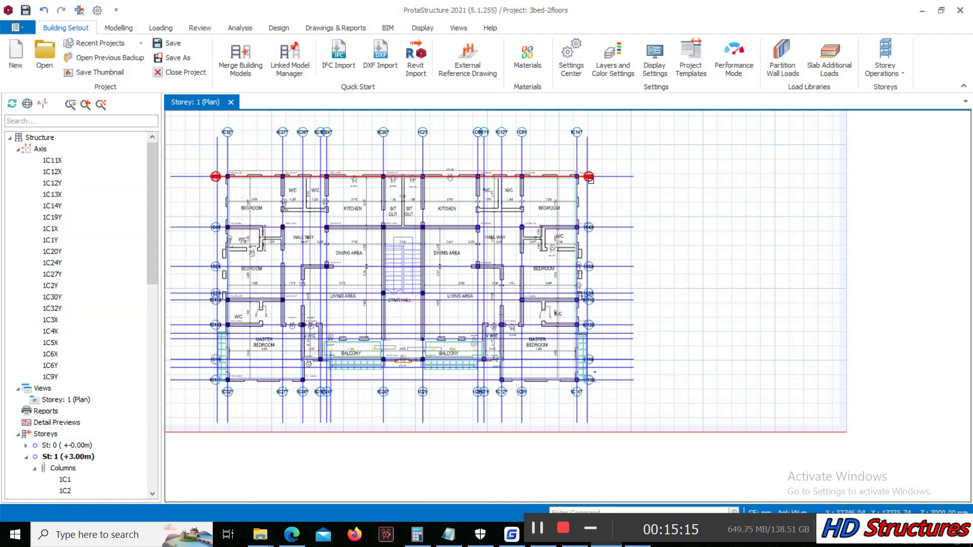
Step: Stretch the right-hand ends of all eight horizontal axes to the ends of the reference grid lines with Stretch Axis
{"action": "left_click", "coordinate": [591, 179]}
{"action": "scroll", "coordinate": [599, 190], "scroll_direction": "up", "scroll_amount": 1}
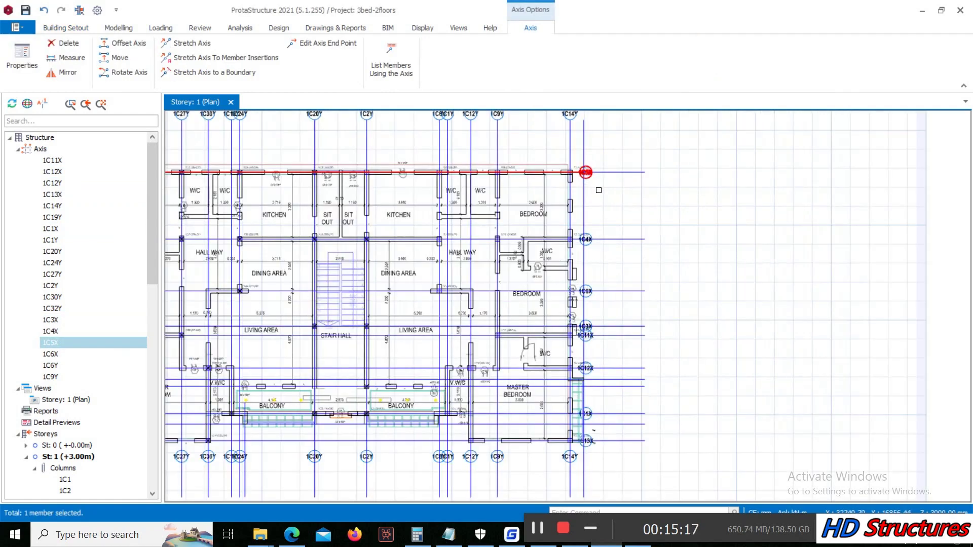
{"action": "left_click", "coordinate": [587, 240]}
{"action": "left_click", "coordinate": [587, 292]}
{"action": "left_click", "coordinate": [586, 339]}
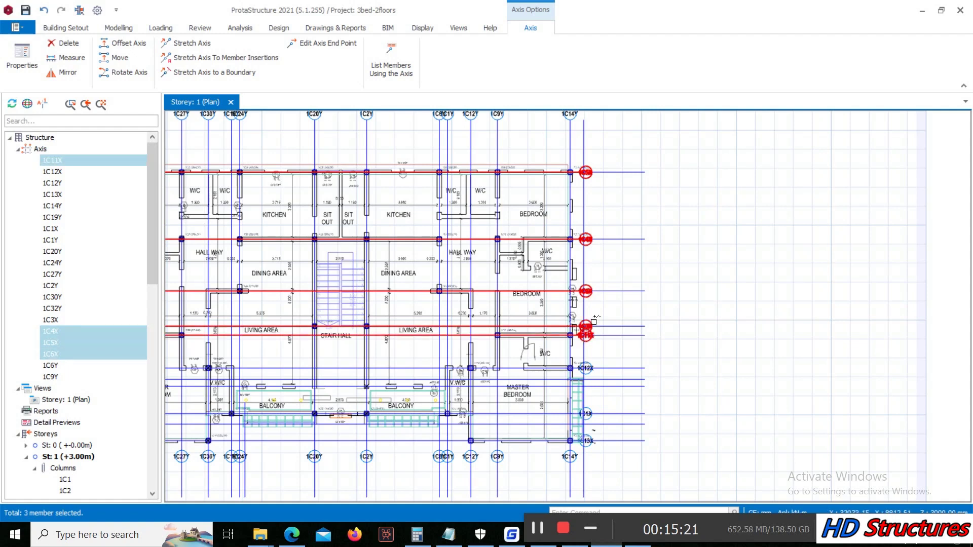
{"action": "left_click", "coordinate": [592, 323]}
{"action": "left_click", "coordinate": [588, 367]}
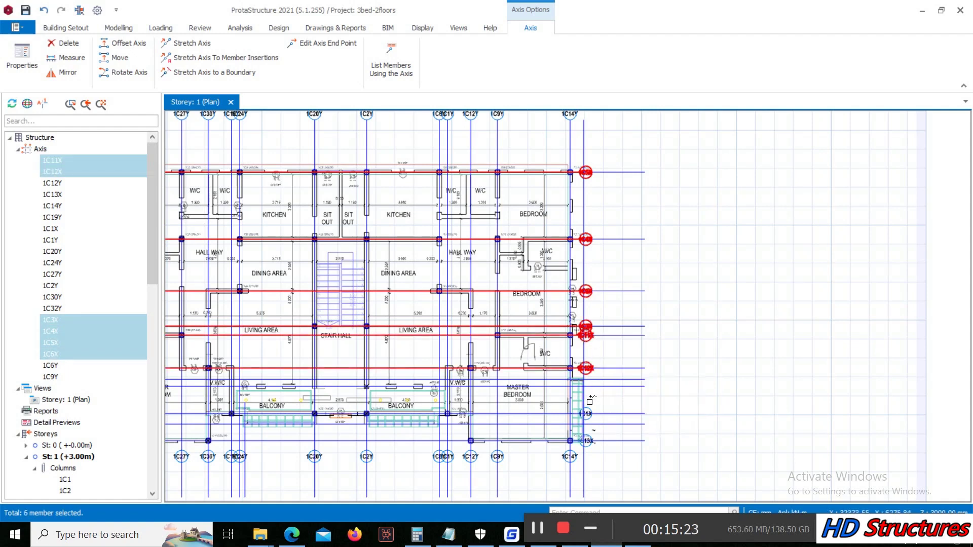
{"action": "left_click", "coordinate": [587, 415]}
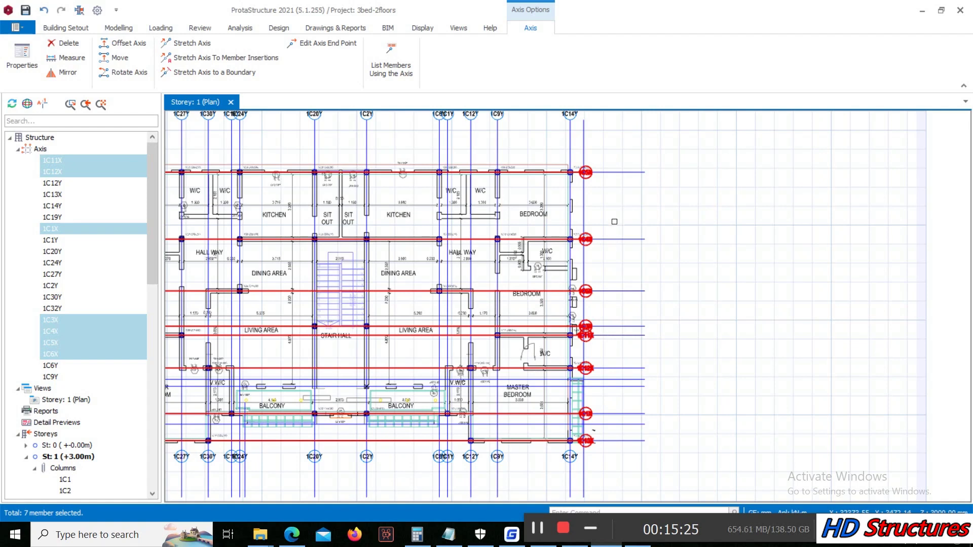
{"action": "left_click", "coordinate": [607, 171]}
{"action": "right_click", "coordinate": [608, 160]}
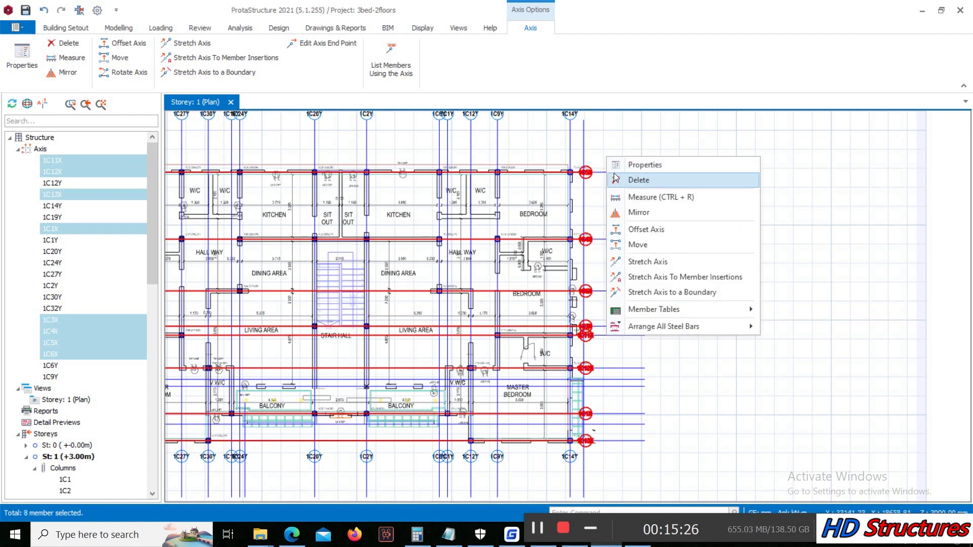
{"action": "left_click", "coordinate": [648, 262]}
{"action": "scroll", "coordinate": [592, 178], "scroll_direction": "up", "scroll_amount": 2}
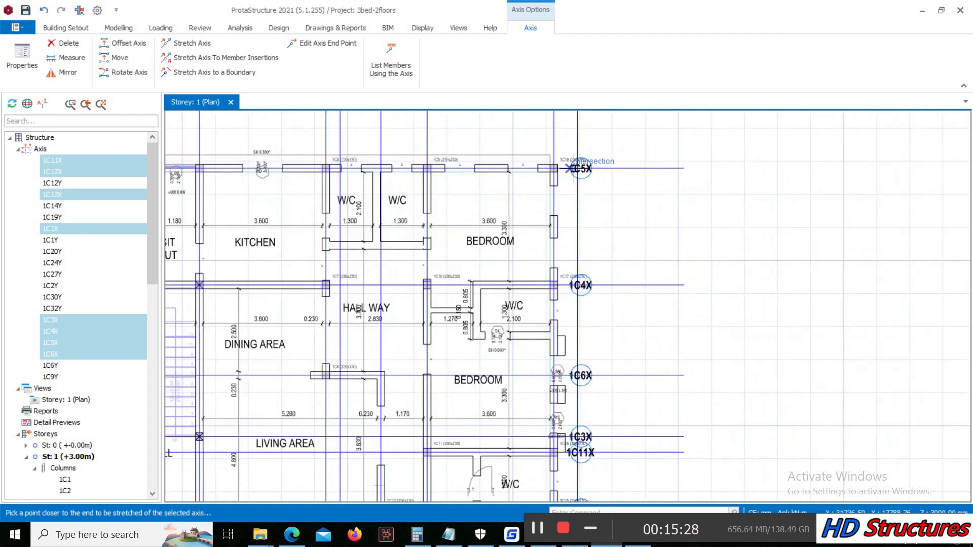
{"action": "left_click", "coordinate": [684, 168]}
{"action": "scroll", "coordinate": [678, 364], "scroll_direction": "down", "scroll_amount": 4}
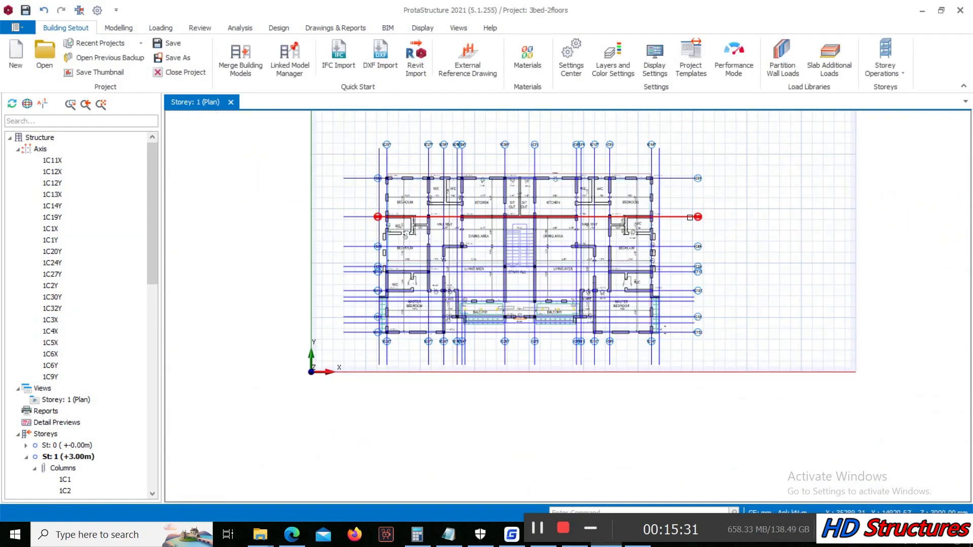
Step: Stretch the lower ends of all 12 vertical axes to the lower ends of the reference grid lines
{"action": "scroll", "coordinate": [717, 347], "scroll_direction": "down", "scroll_amount": 2}
{"action": "left_click_drag", "start_coordinate": [708, 368], "coordinate": [394, 339]}
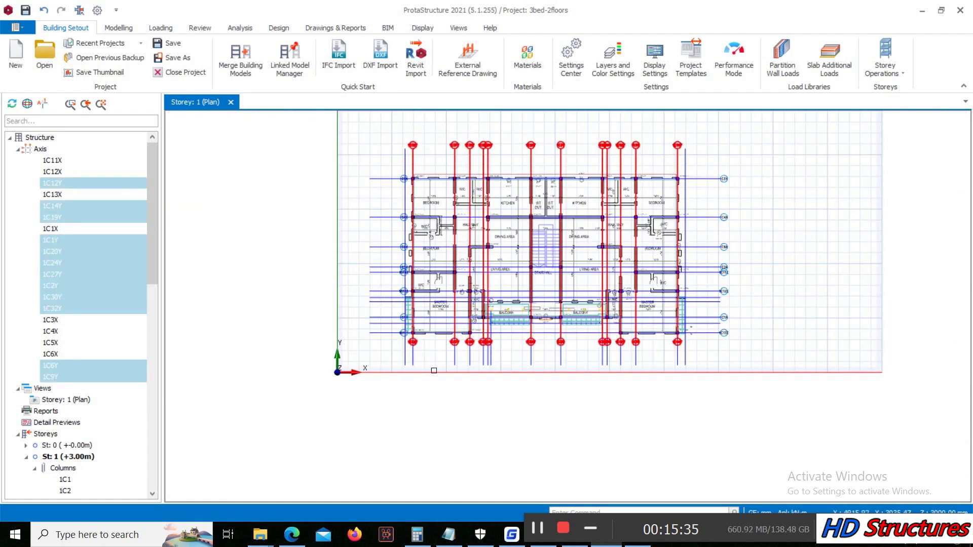
{"action": "scroll", "coordinate": [499, 358], "scroll_direction": "up", "scroll_amount": 4}
{"action": "scroll", "coordinate": [424, 323], "scroll_direction": "down", "scroll_amount": 1}
{"action": "scroll", "coordinate": [921, 281], "scroll_direction": "up", "scroll_amount": 2}
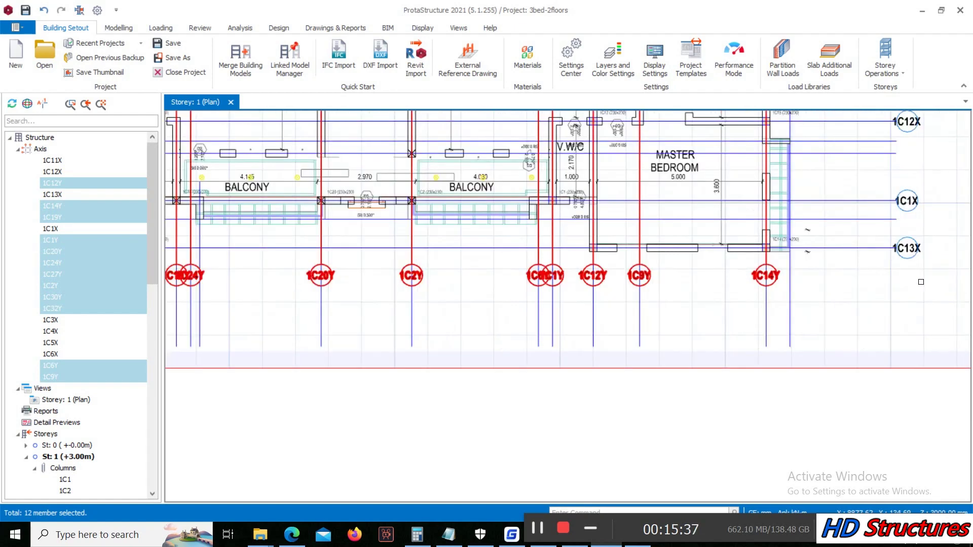
{"action": "right_click", "coordinate": [824, 187]}
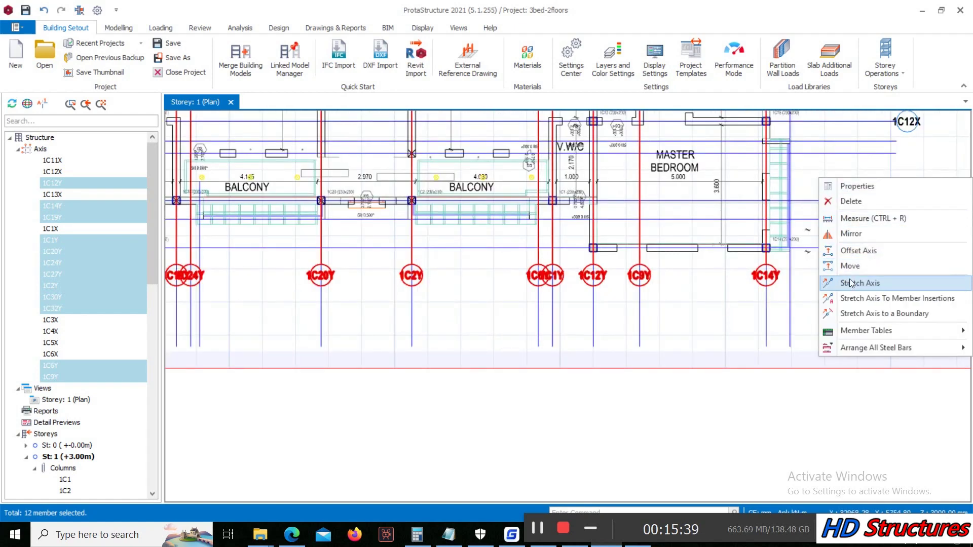
{"action": "left_click", "coordinate": [852, 284]}
{"action": "left_click", "coordinate": [765, 347]}
Step: Stretch the left-hand ends of the eight horizontal axes to the ends of the reference grid lines
{"action": "scroll", "coordinate": [343, 278], "scroll_direction": "down", "scroll_amount": 3}
{"action": "scroll", "coordinate": [352, 222], "scroll_direction": "up", "scroll_amount": 1}
{"action": "scroll", "coordinate": [452, 248], "scroll_direction": "down", "scroll_amount": 2}
{"action": "scroll", "coordinate": [534, 428], "scroll_direction": "up", "scroll_amount": 4}
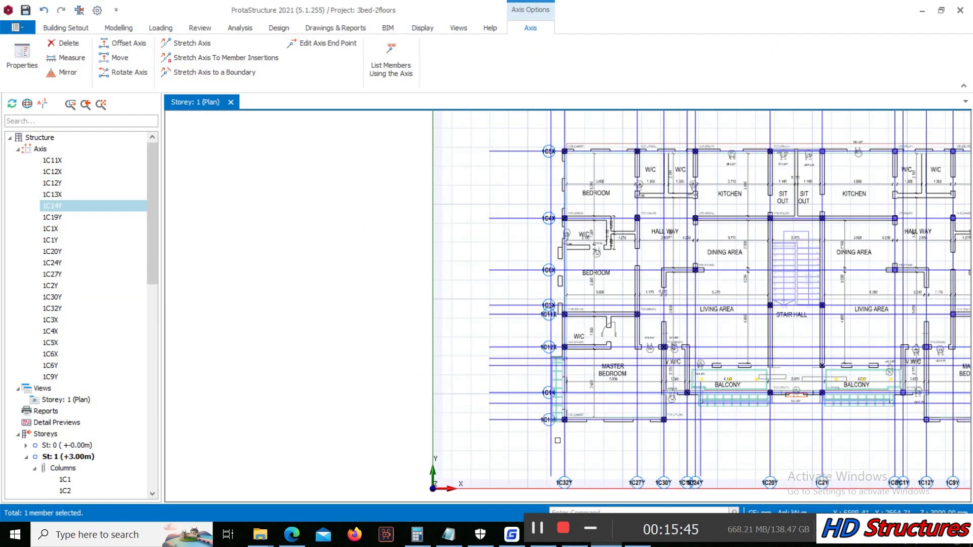
{"action": "scroll", "coordinate": [558, 440], "scroll_direction": "down", "scroll_amount": 1}
{"action": "left_click_drag", "start_coordinate": [559, 445], "coordinate": [538, 206]}
{"action": "scroll", "coordinate": [530, 416], "scroll_direction": "up", "scroll_amount": 3}
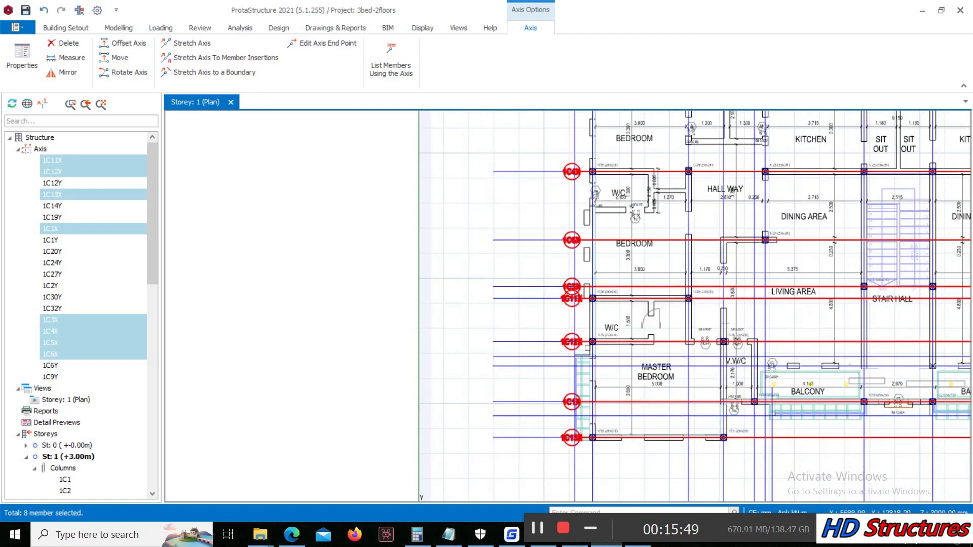
{"action": "scroll", "coordinate": [586, 338], "scroll_direction": "down", "scroll_amount": 2}
{"action": "scroll", "coordinate": [558, 167], "scroll_direction": "up", "scroll_amount": 5}
{"action": "scroll", "coordinate": [541, 158], "scroll_direction": "down", "scroll_amount": 1}
{"action": "right_click", "coordinate": [539, 159]}
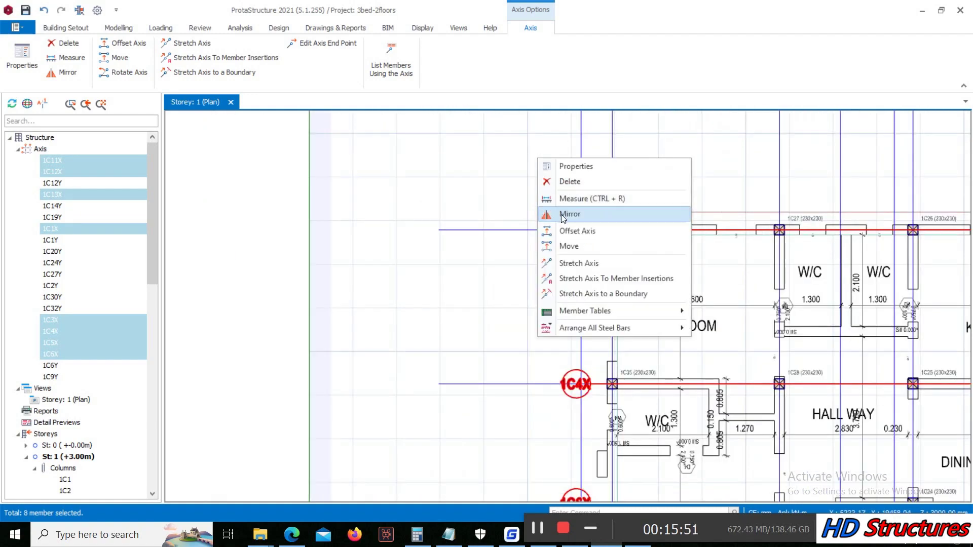
{"action": "left_click", "coordinate": [591, 262]}
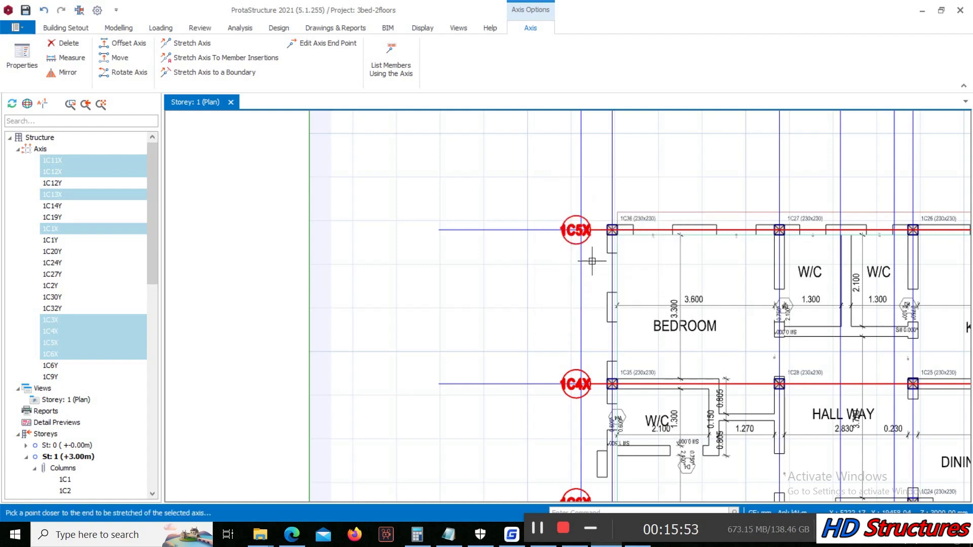
{"action": "left_click", "coordinate": [591, 231]}
{"action": "left_click", "coordinate": [442, 230]}
{"action": "key", "text": "Escape"}
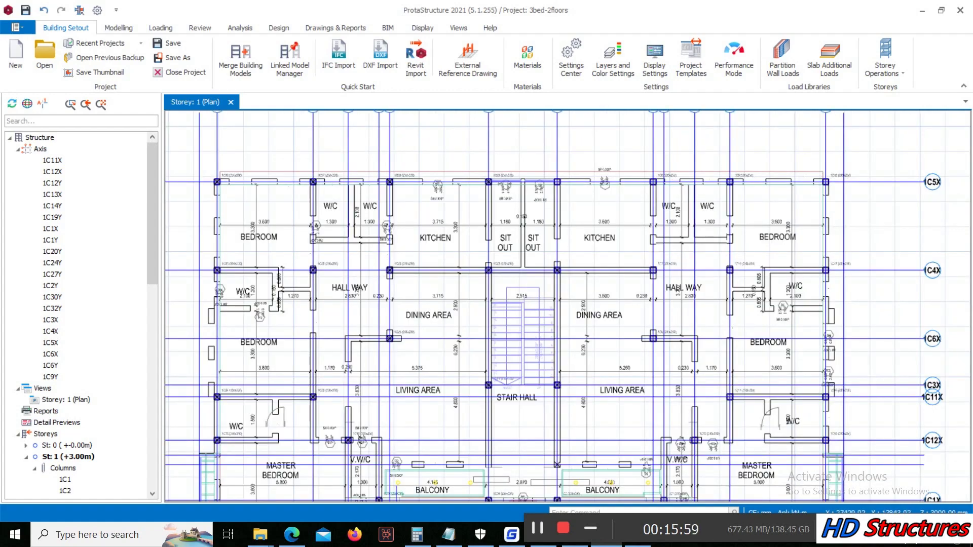
Step: Add a vertical axis about 19905 mm long along the outermost reference grid line just left of axis 1C32Y
{"action": "scroll", "coordinate": [683, 209], "scroll_direction": "down", "scroll_amount": 3}
{"action": "scroll", "coordinate": [456, 162], "scroll_direction": "up", "scroll_amount": 3}
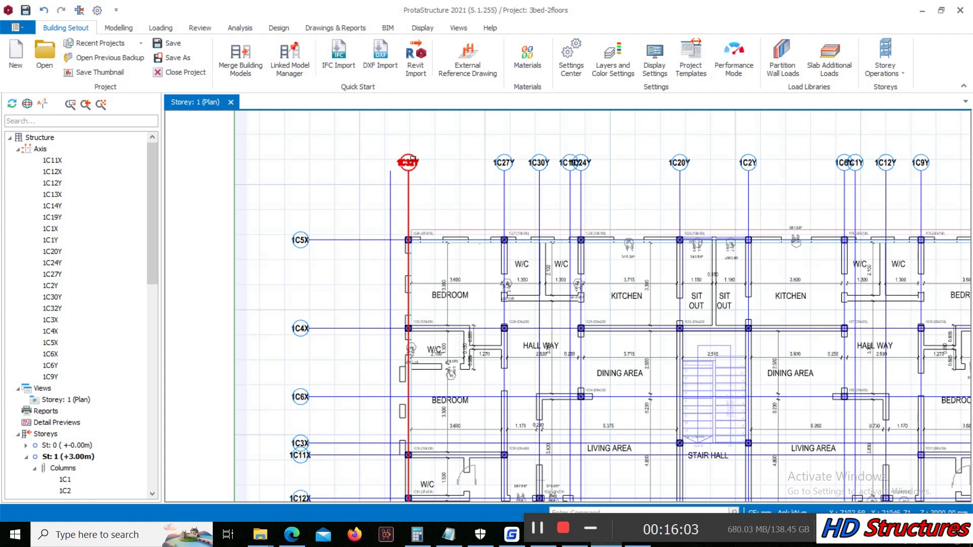
{"action": "left_click", "coordinate": [412, 161]}
{"action": "right_click", "coordinate": [413, 161]}
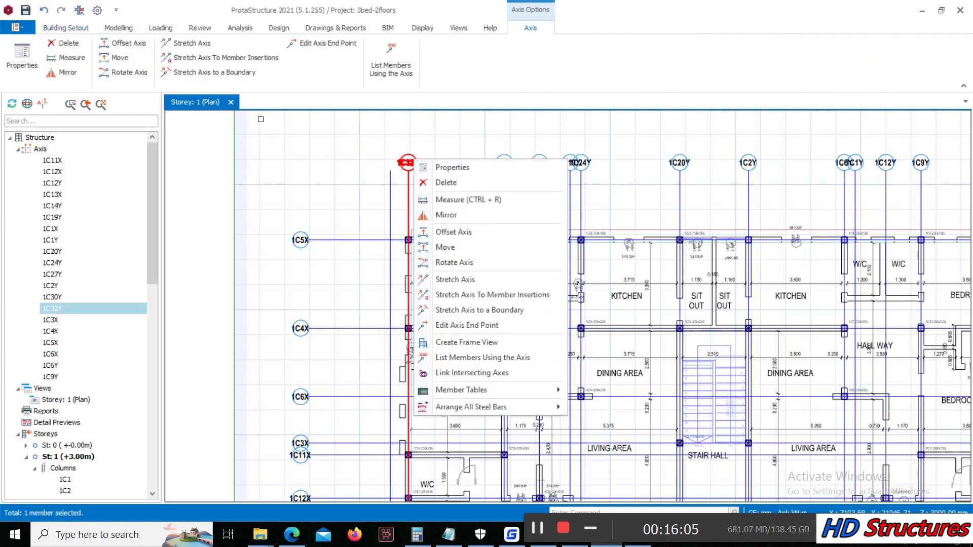
{"action": "left_click", "coordinate": [428, 169]}
{"action": "left_click", "coordinate": [393, 153]}
{"action": "scroll", "coordinate": [373, 374], "scroll_direction": "down", "scroll_amount": 3}
{"action": "scroll", "coordinate": [374, 374], "scroll_direction": "up", "scroll_amount": 3}
{"action": "scroll", "coordinate": [404, 320], "scroll_direction": "up", "scroll_amount": 1}
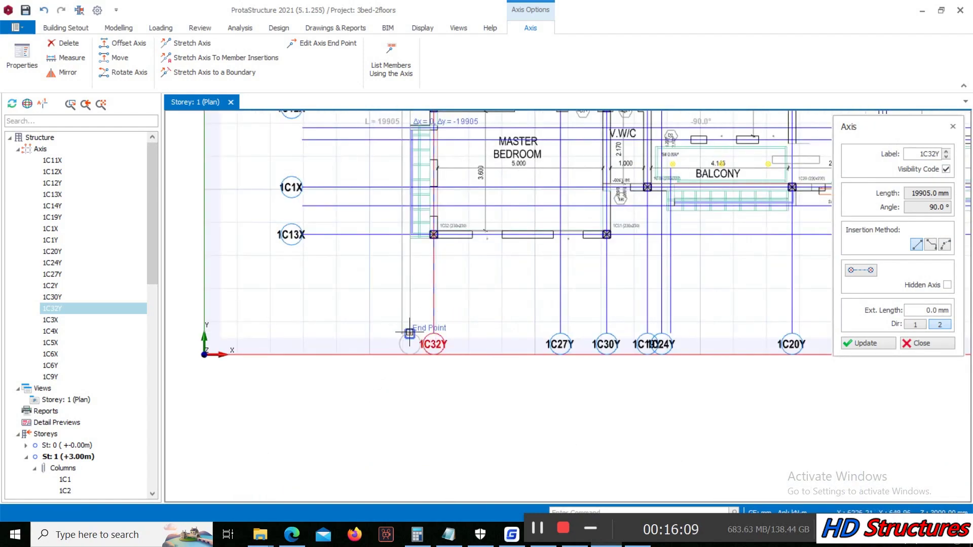
{"action": "left_click", "coordinate": [409, 332]}
{"action": "scroll", "coordinate": [441, 358], "scroll_direction": "down", "scroll_amount": 3}
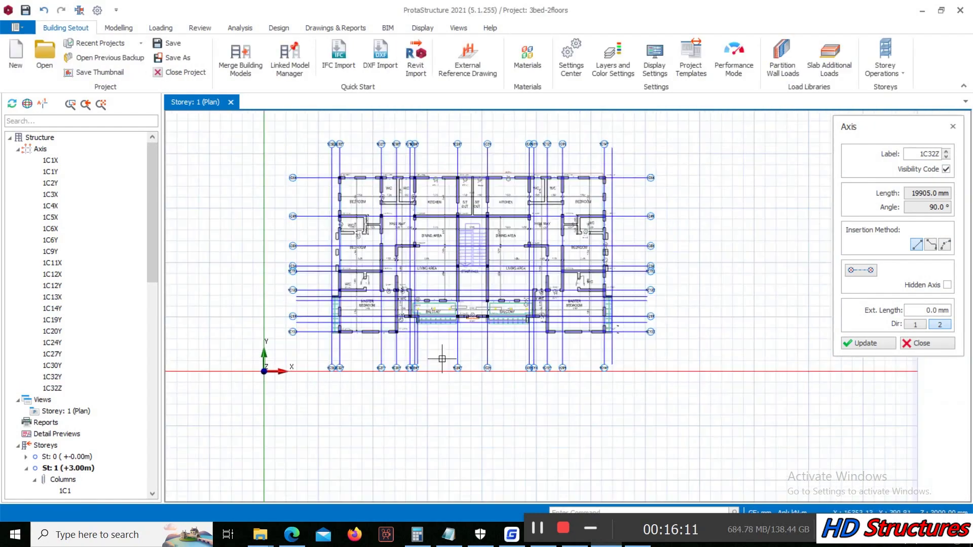
Step: Add a matching vertical axis about 19905 mm long along the outermost reference grid line right of axis 1C14Y
{"action": "scroll", "coordinate": [614, 128], "scroll_direction": "up", "scroll_amount": 1}
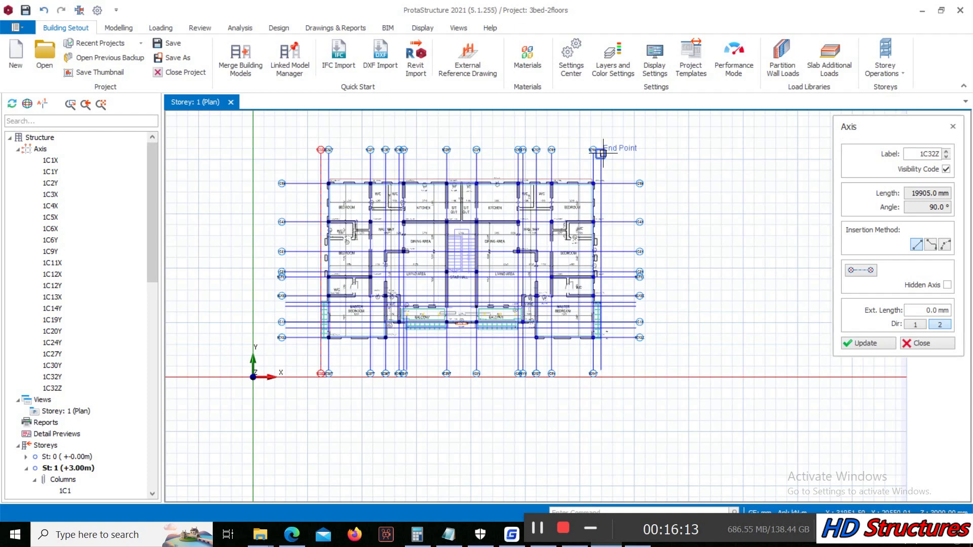
{"action": "left_click", "coordinate": [604, 147]}
{"action": "scroll", "coordinate": [603, 369], "scroll_direction": "down", "scroll_amount": 1}
{"action": "left_click", "coordinate": [601, 370]}
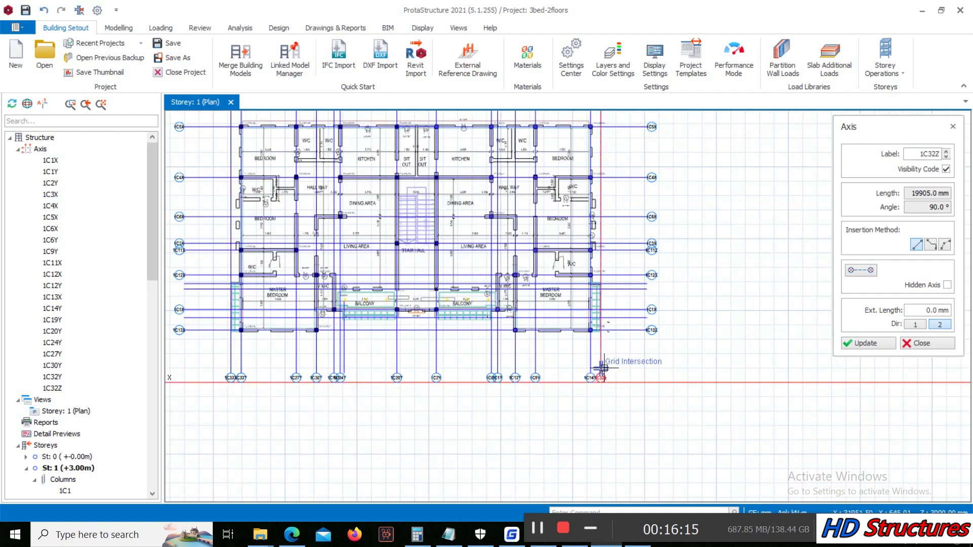
{"action": "left_click", "coordinate": [604, 368]}
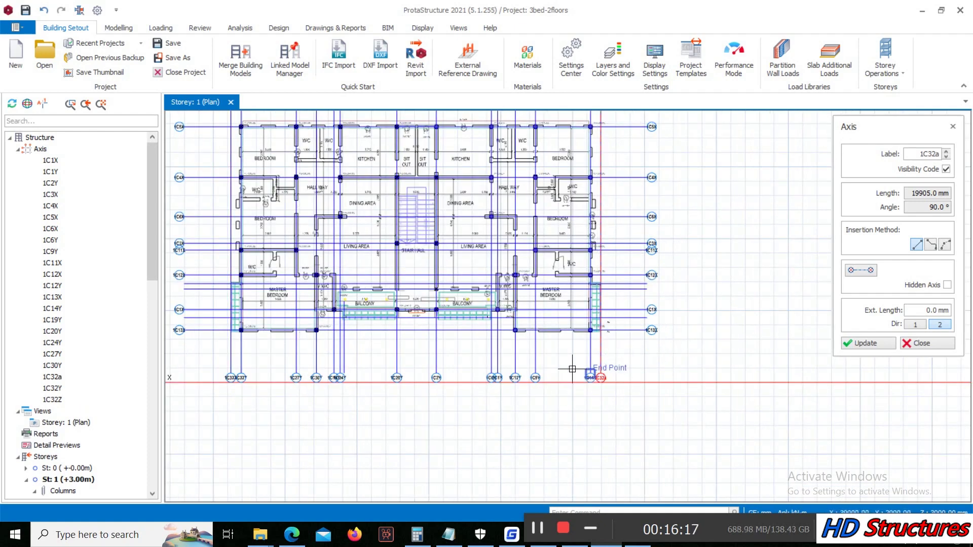
Step: Add a short vertical axis about 4998 mm long on the grid line beside 1C24Y, up into the left balcony, and finish axis insertion
{"action": "scroll", "coordinate": [355, 380], "scroll_direction": "up", "scroll_amount": 2}
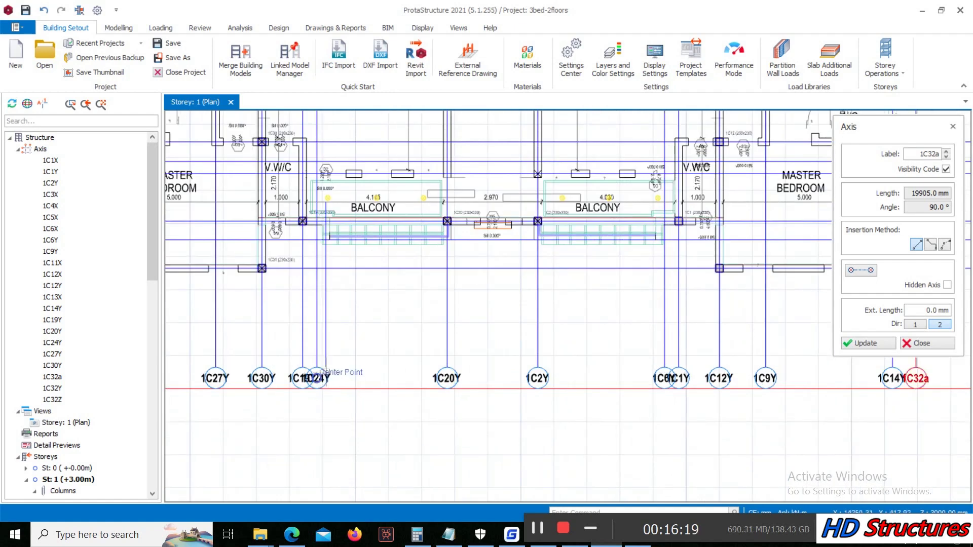
{"action": "scroll", "coordinate": [326, 372], "scroll_direction": "up", "scroll_amount": 1}
{"action": "scroll", "coordinate": [422, 373], "scroll_direction": "down", "scroll_amount": 2}
{"action": "scroll", "coordinate": [335, 355], "scroll_direction": "up", "scroll_amount": 1}
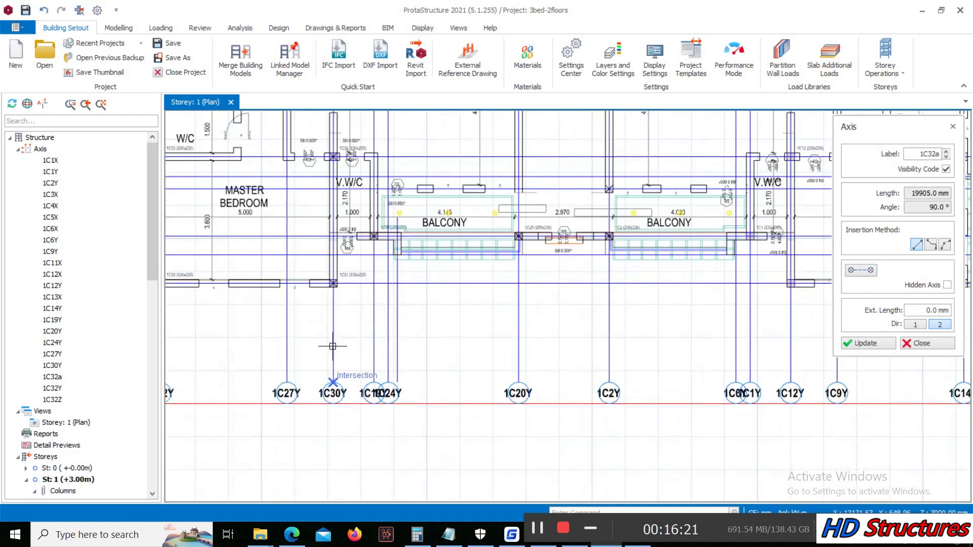
{"action": "left_click", "coordinate": [397, 382]}
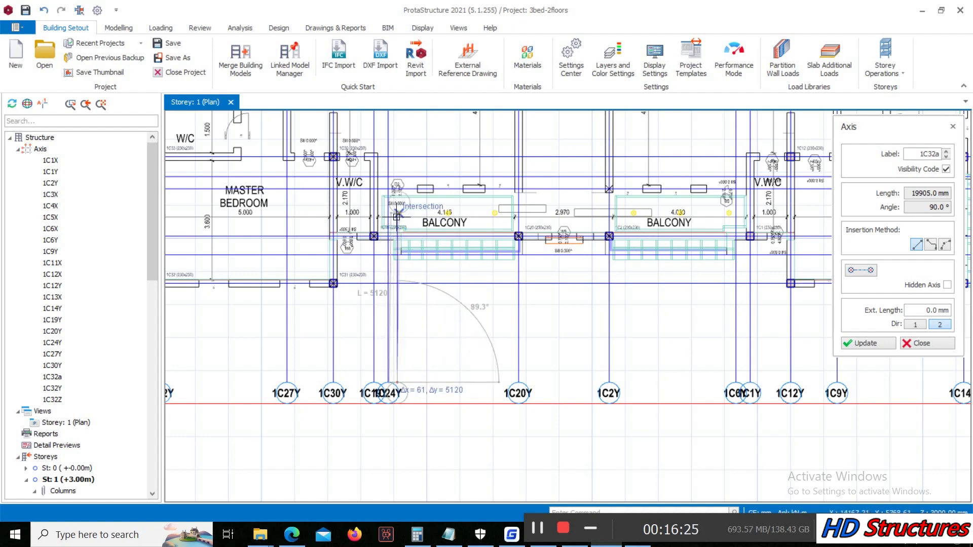
{"action": "left_click", "coordinate": [397, 217]}
{"action": "scroll", "coordinate": [557, 324], "scroll_direction": "down", "scroll_amount": 2}
{"action": "scroll", "coordinate": [655, 300], "scroll_direction": "up", "scroll_amount": 1}
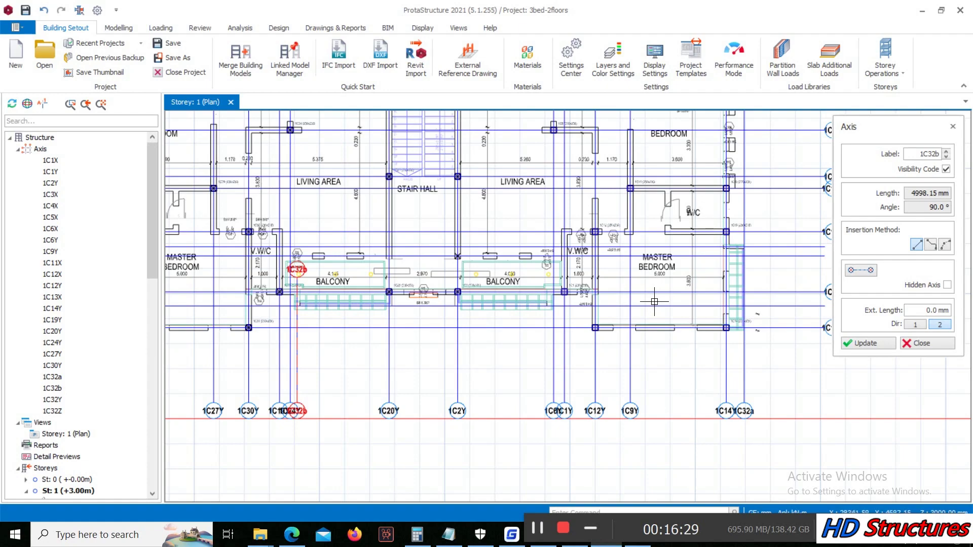
{"action": "scroll", "coordinate": [544, 310], "scroll_direction": "down", "scroll_amount": 2}
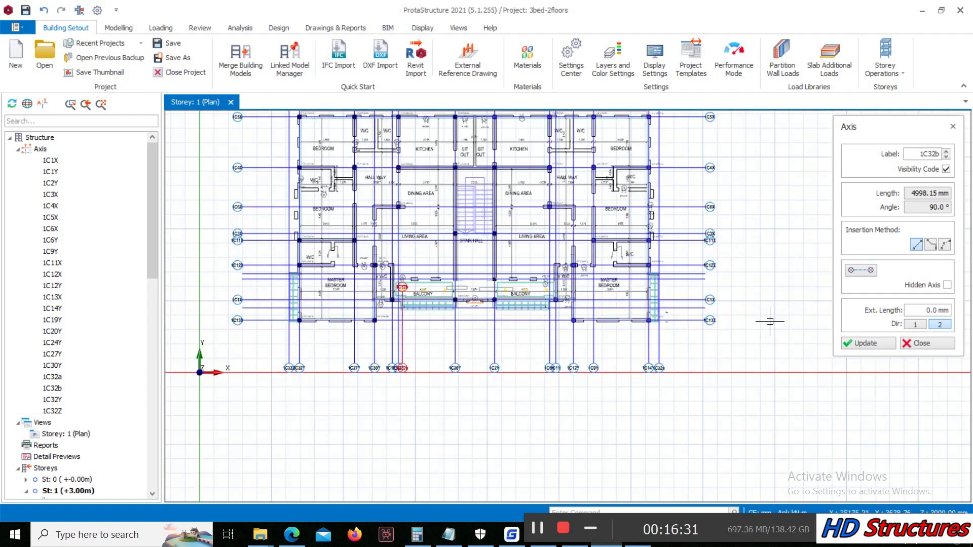
{"action": "left_click", "coordinate": [918, 343]}
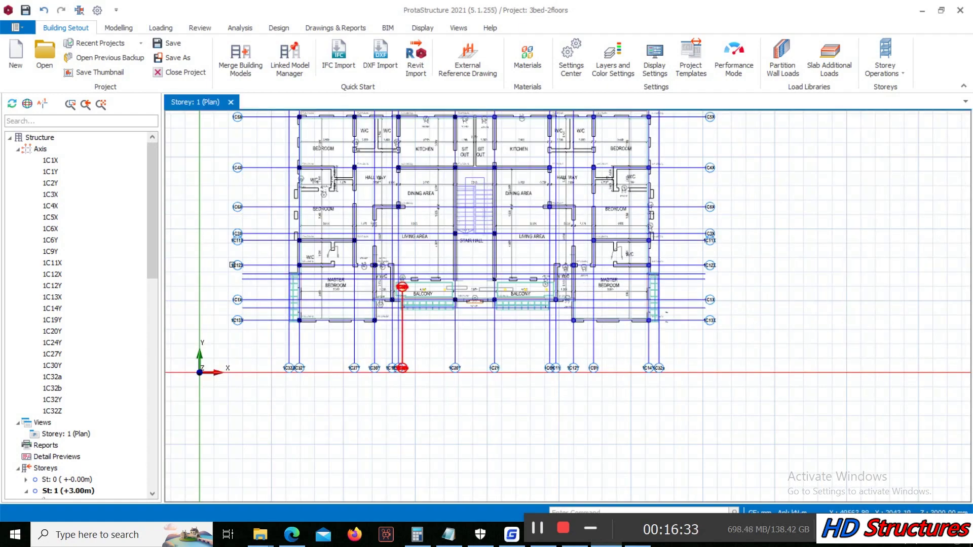
Step: Add a horizontal axis about 32208 mm long on the lower of the two reference grid lines just below axis 1C12X
{"action": "scroll", "coordinate": [232, 265], "scroll_direction": "up", "scroll_amount": 2}
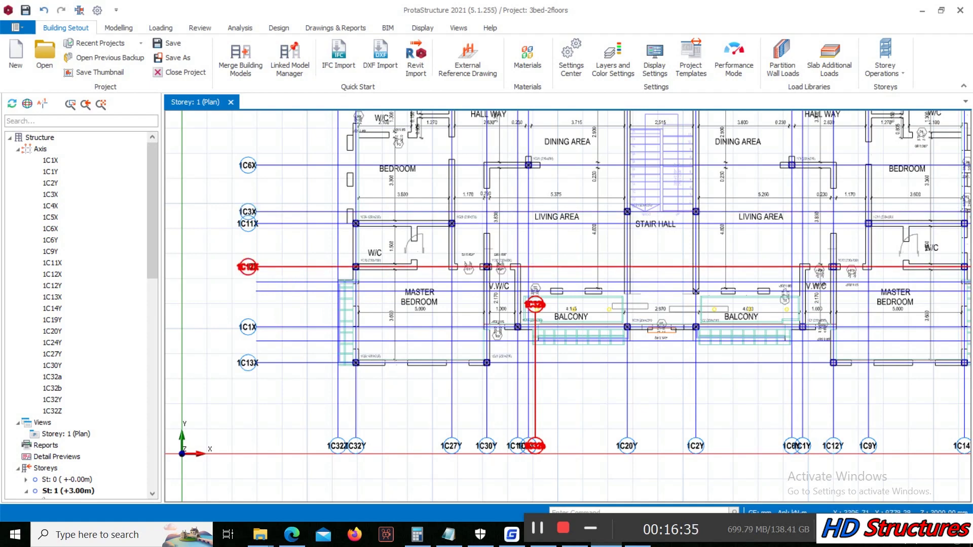
{"action": "right_click", "coordinate": [257, 268]}
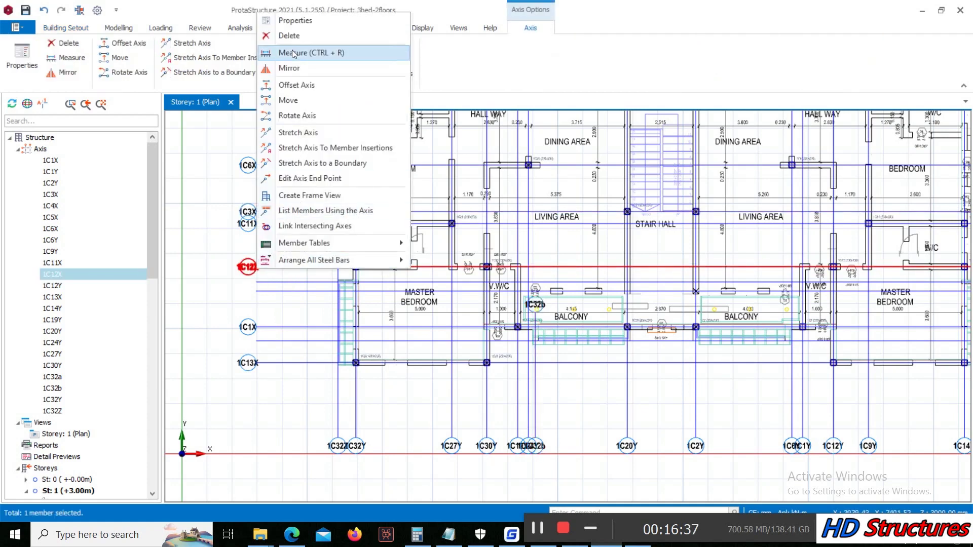
{"action": "left_click", "coordinate": [287, 21]}
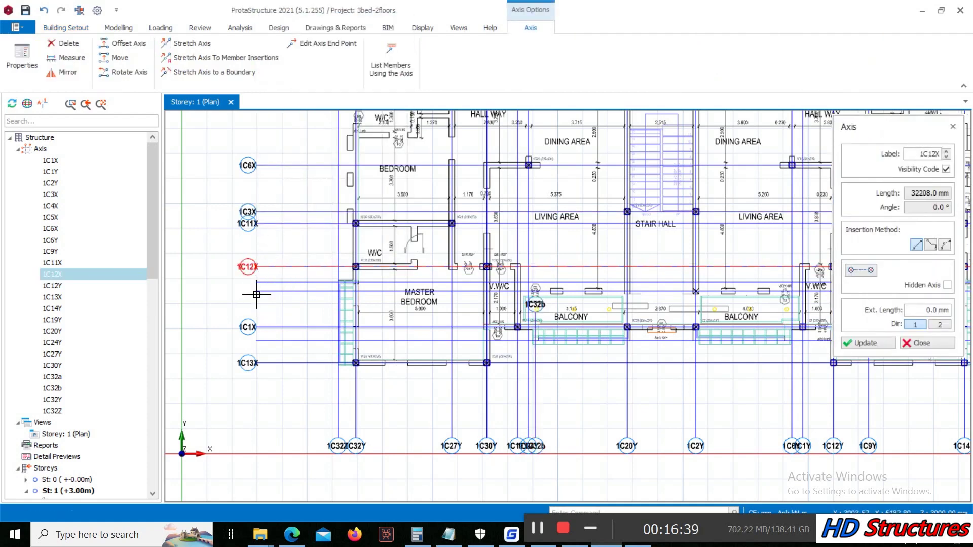
{"action": "scroll", "coordinate": [263, 294], "scroll_direction": "down", "scroll_amount": 3}
{"action": "scroll", "coordinate": [575, 304], "scroll_direction": "up", "scroll_amount": 2}
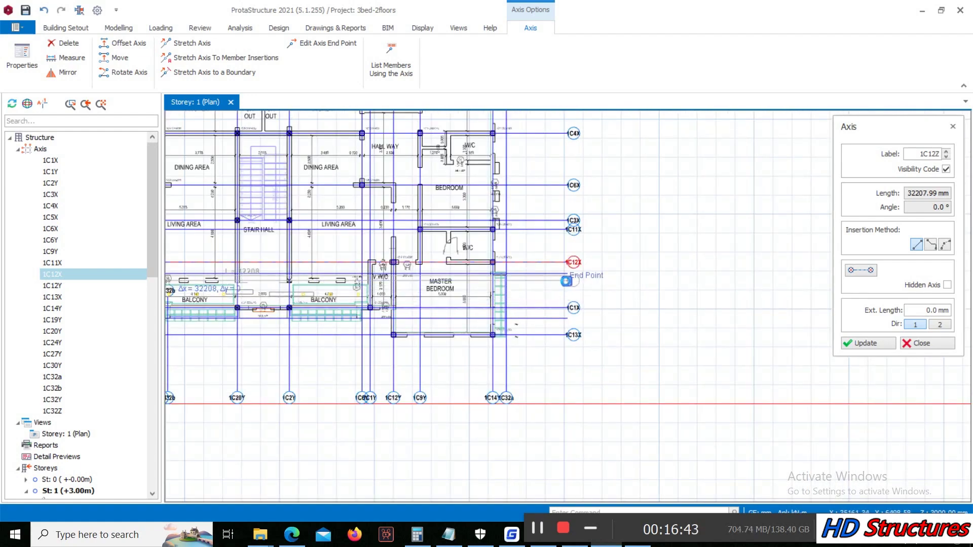
{"action": "left_click", "coordinate": [566, 281]}
{"action": "scroll", "coordinate": [695, 284], "scroll_direction": "down", "scroll_amount": 2}
{"action": "scroll", "coordinate": [223, 256], "scroll_direction": "up", "scroll_amount": 2}
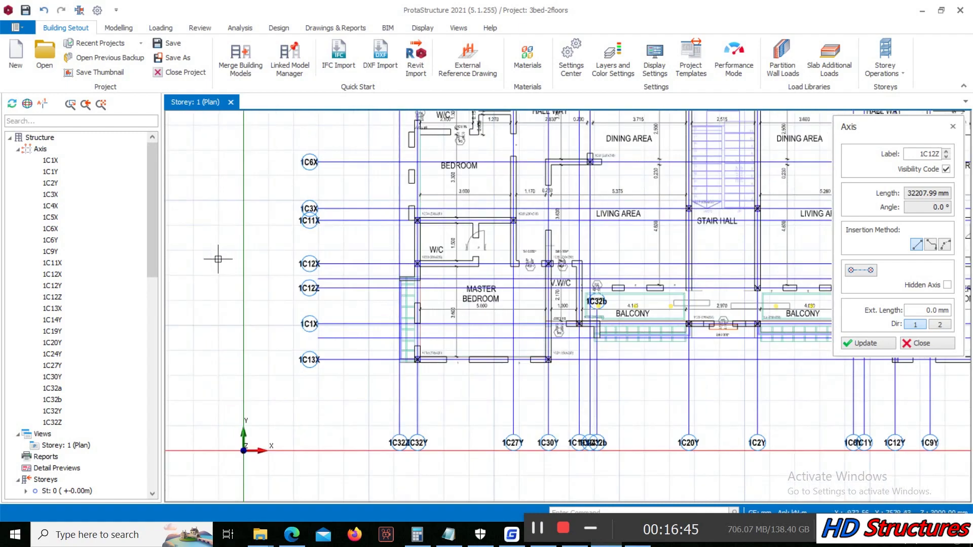
Step: Add another horizontal axis about 32208 mm long on the upper of the two grid lines directly below 1C12X, and finish axis insertion
{"action": "scroll", "coordinate": [759, 264], "scroll_direction": "up", "scroll_amount": 1}
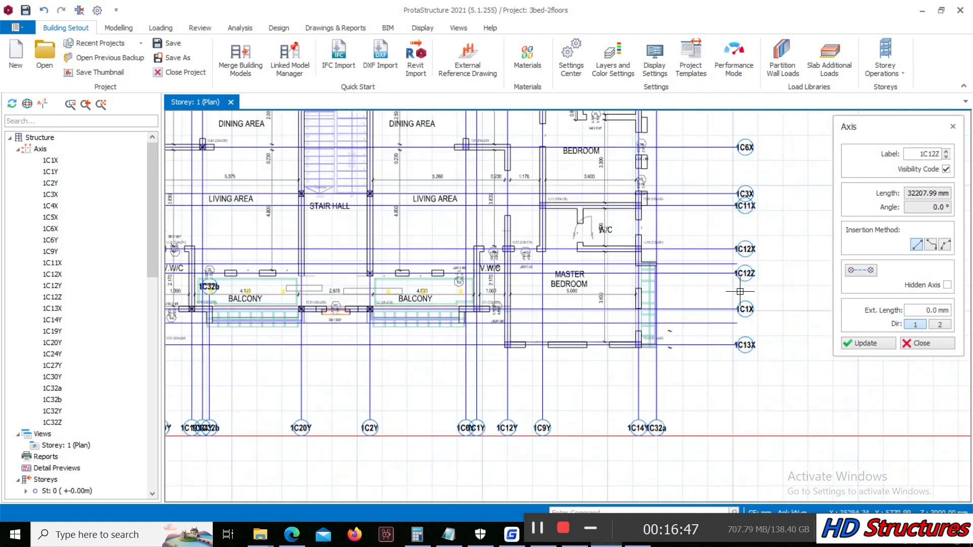
{"action": "scroll", "coordinate": [759, 261], "scroll_direction": "up", "scroll_amount": 1}
{"action": "scroll", "coordinate": [768, 279], "scroll_direction": "down", "scroll_amount": 1}
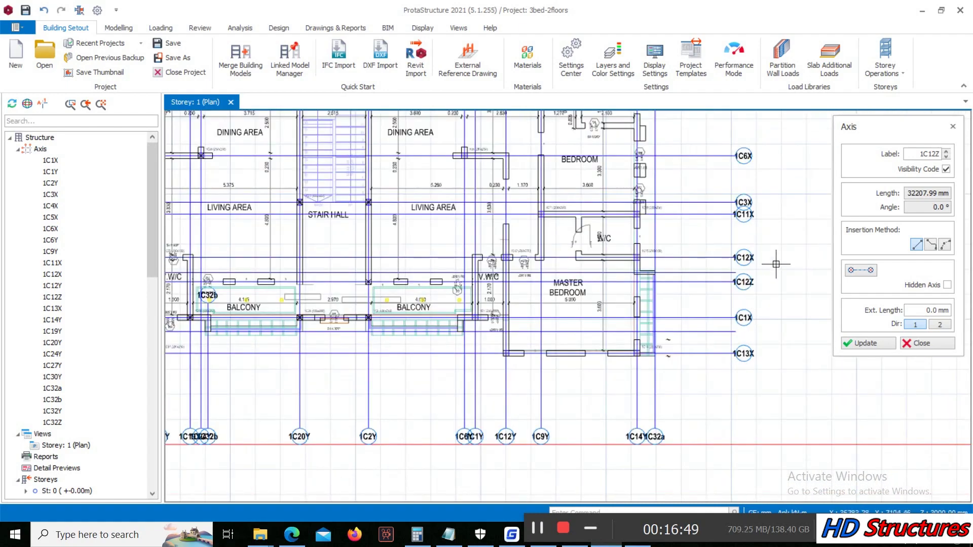
{"action": "scroll", "coordinate": [728, 283], "scroll_direction": "up", "scroll_amount": 1}
{"action": "scroll", "coordinate": [685, 276], "scroll_direction": "down", "scroll_amount": 2}
{"action": "scroll", "coordinate": [193, 274], "scroll_direction": "up", "scroll_amount": 2}
{"action": "scroll", "coordinate": [195, 274], "scroll_direction": "up", "scroll_amount": 2}
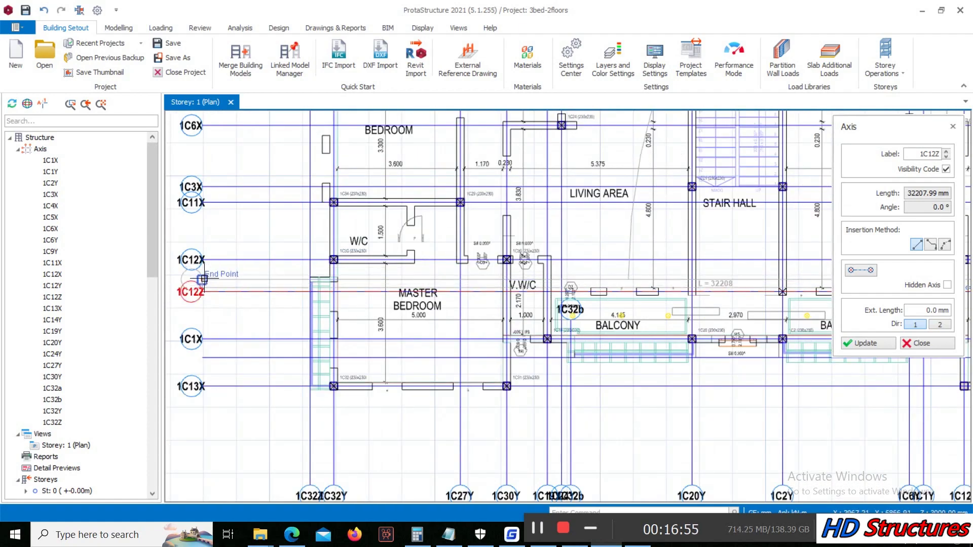
{"action": "left_click", "coordinate": [203, 279]}
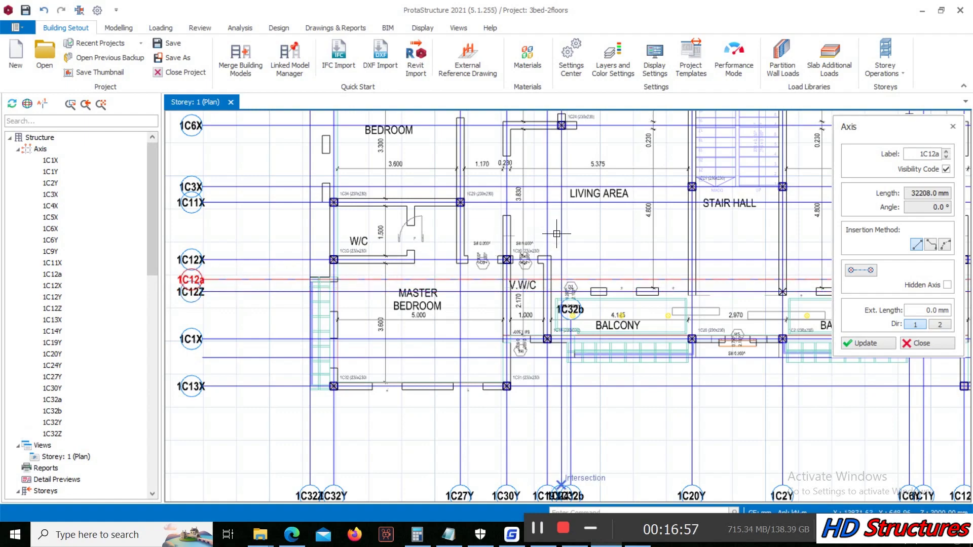
{"action": "key", "text": "Escape"}
Step: Add a horizontal axis about 32208 mm long on the reference grid line between axes 1C1X and 1C13X, using 1C1X's properties
{"action": "scroll", "coordinate": [503, 317], "scroll_direction": "down", "scroll_amount": 3}
{"action": "scroll", "coordinate": [811, 338], "scroll_direction": "up", "scroll_amount": 2}
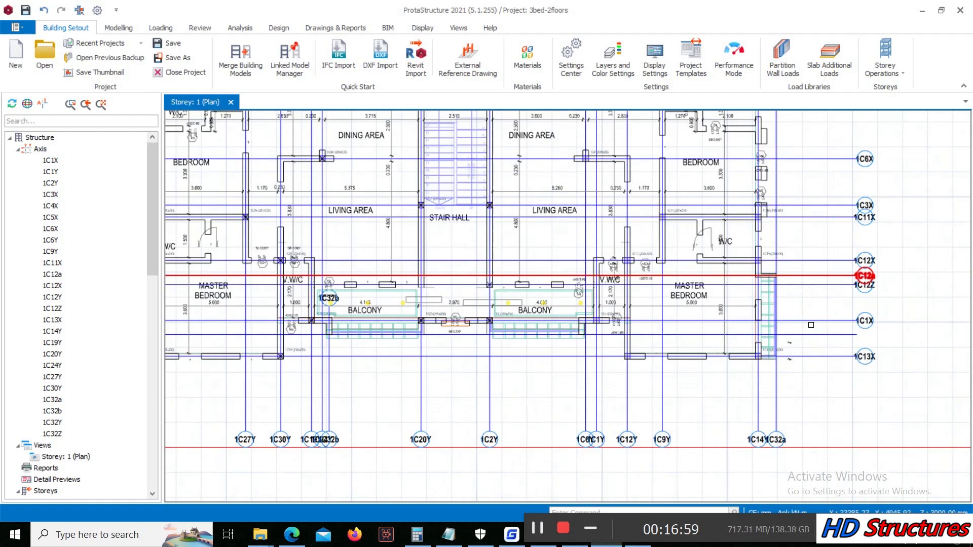
{"action": "scroll", "coordinate": [507, 325], "scroll_direction": "down", "scroll_amount": 1}
{"action": "scroll", "coordinate": [408, 333], "scroll_direction": "up", "scroll_amount": 3}
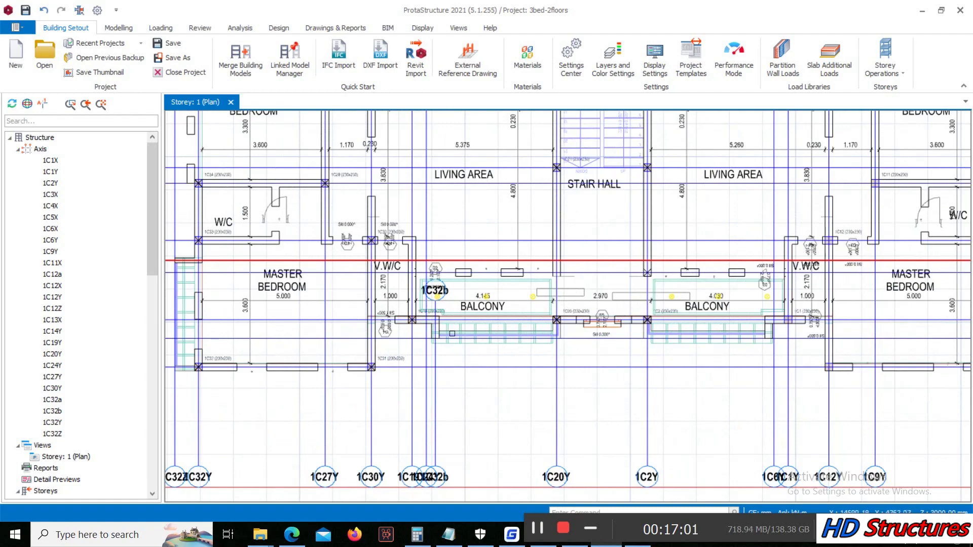
{"action": "scroll", "coordinate": [408, 333], "scroll_direction": "down", "scroll_amount": 2}
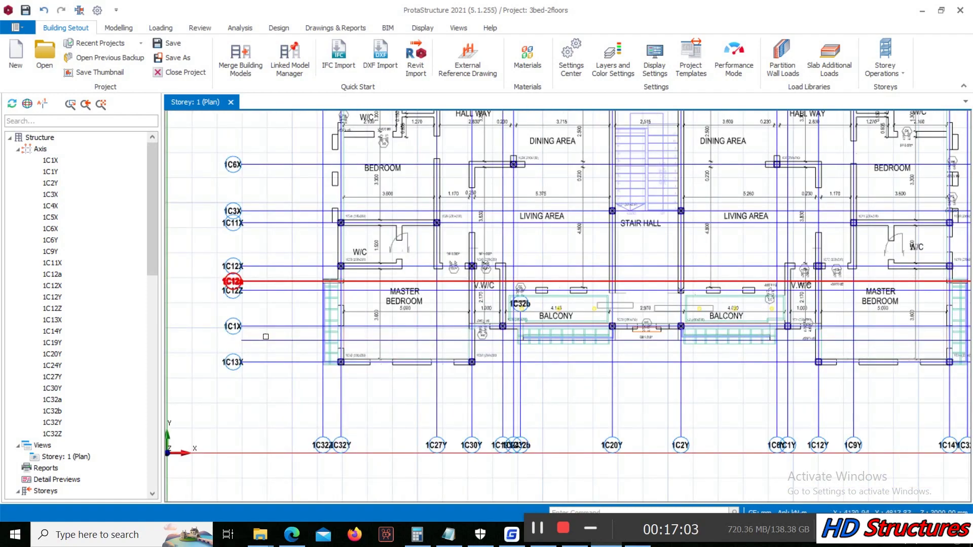
{"action": "left_click", "coordinate": [232, 326]}
{"action": "right_click", "coordinate": [233, 326]}
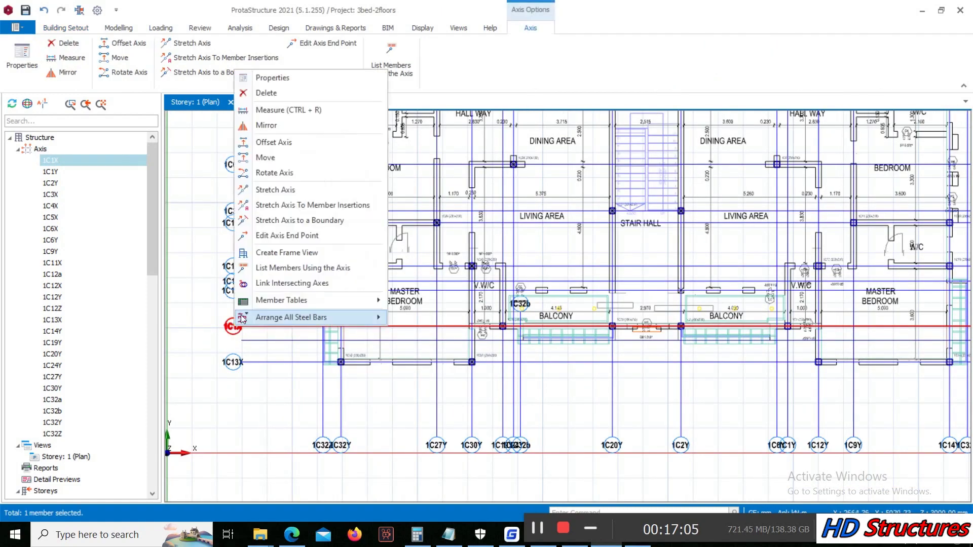
{"action": "left_click", "coordinate": [305, 76]}
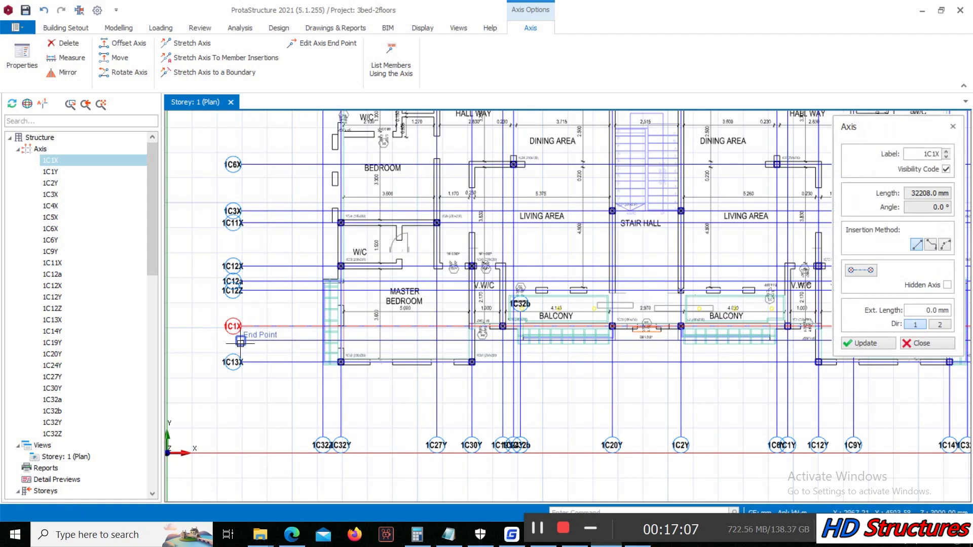
{"action": "scroll", "coordinate": [237, 334], "scroll_direction": "down", "scroll_amount": 1}
{"action": "scroll", "coordinate": [276, 334], "scroll_direction": "down", "scroll_amount": 1}
{"action": "scroll", "coordinate": [522, 324], "scroll_direction": "up", "scroll_amount": 2}
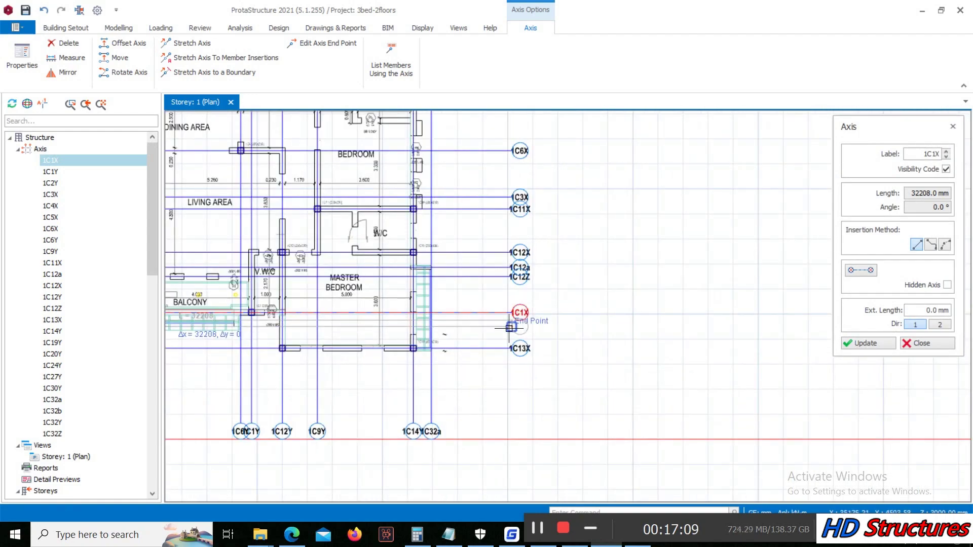
{"action": "left_click", "coordinate": [869, 343]}
{"action": "left_click", "coordinate": [919, 343]}
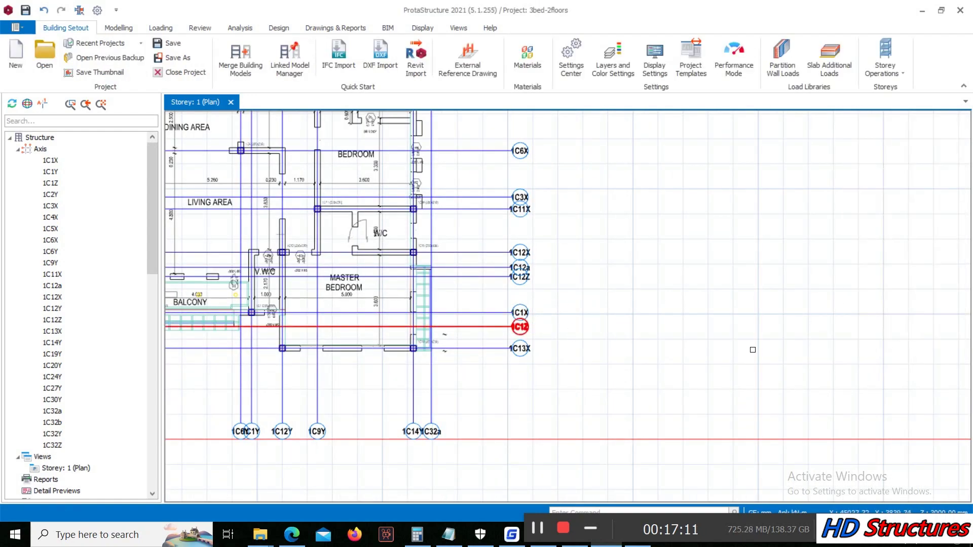
Step: Relabel the leftmost vertical axis 1C32Z as 1
{"action": "scroll", "coordinate": [702, 348], "scroll_direction": "down", "scroll_amount": 3}
{"action": "scroll", "coordinate": [457, 217], "scroll_direction": "up", "scroll_amount": 3}
{"action": "scroll", "coordinate": [533, 403], "scroll_direction": "down", "scroll_amount": 1}
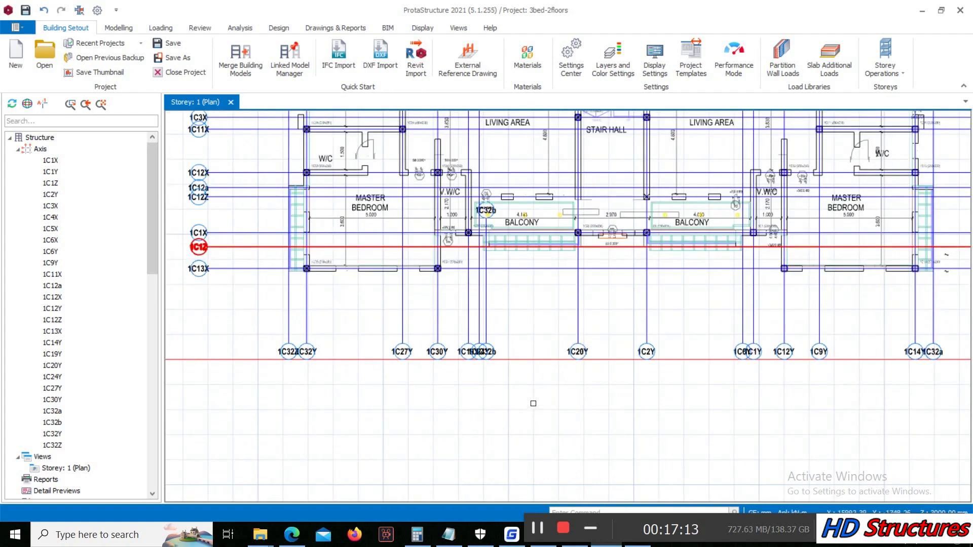
{"action": "scroll", "coordinate": [534, 403], "scroll_direction": "down", "scroll_amount": 2}
{"action": "scroll", "coordinate": [387, 152], "scroll_direction": "up", "scroll_amount": 5}
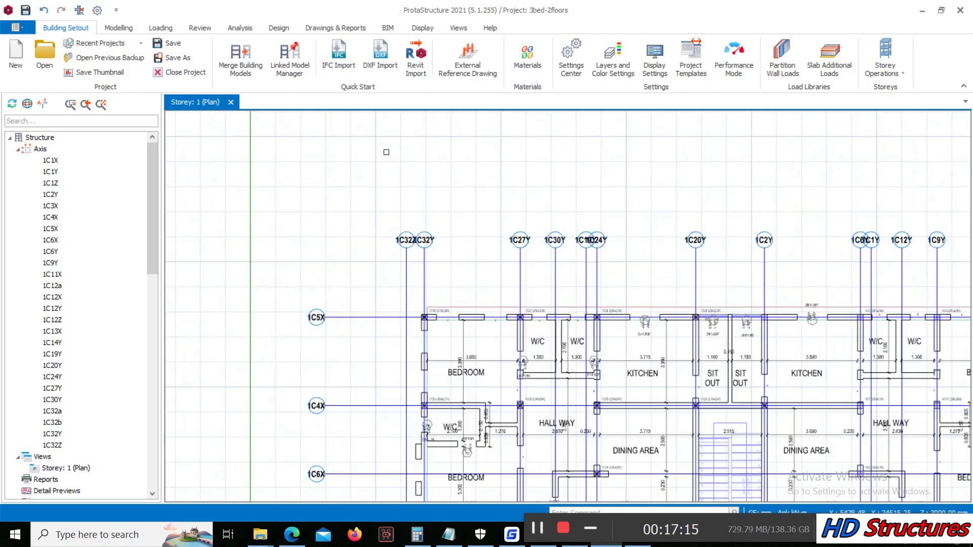
{"action": "left_click", "coordinate": [395, 243]}
{"action": "right_click", "coordinate": [396, 244]}
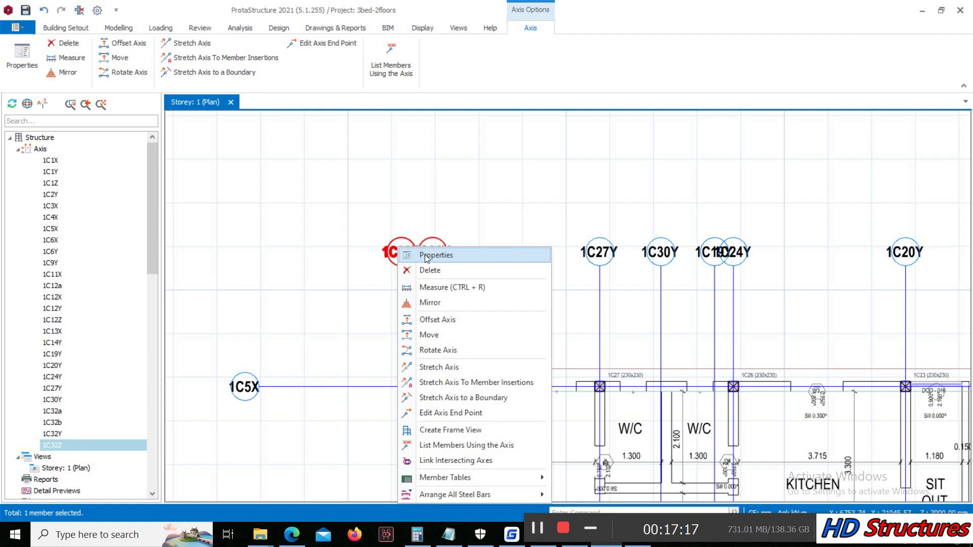
{"action": "left_click", "coordinate": [425, 255]}
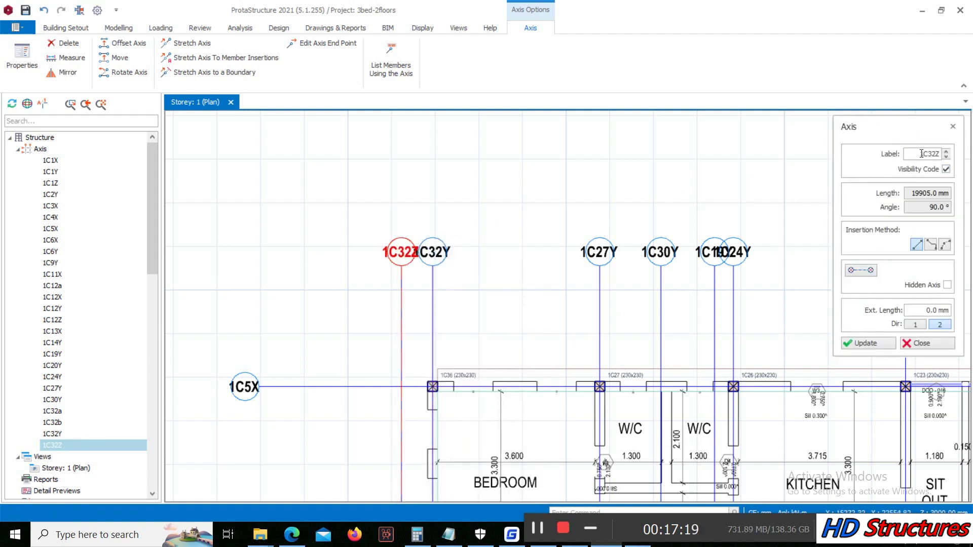
{"action": "double_click", "coordinate": [922, 153]}
{"action": "type", "text": "1"}
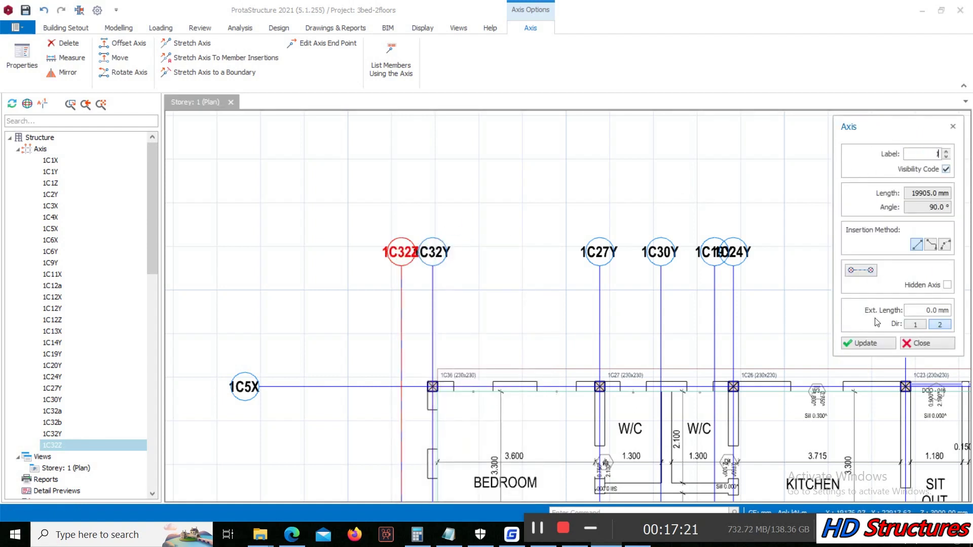
{"action": "left_click", "coordinate": [868, 343]}
{"action": "left_click", "coordinate": [921, 344]}
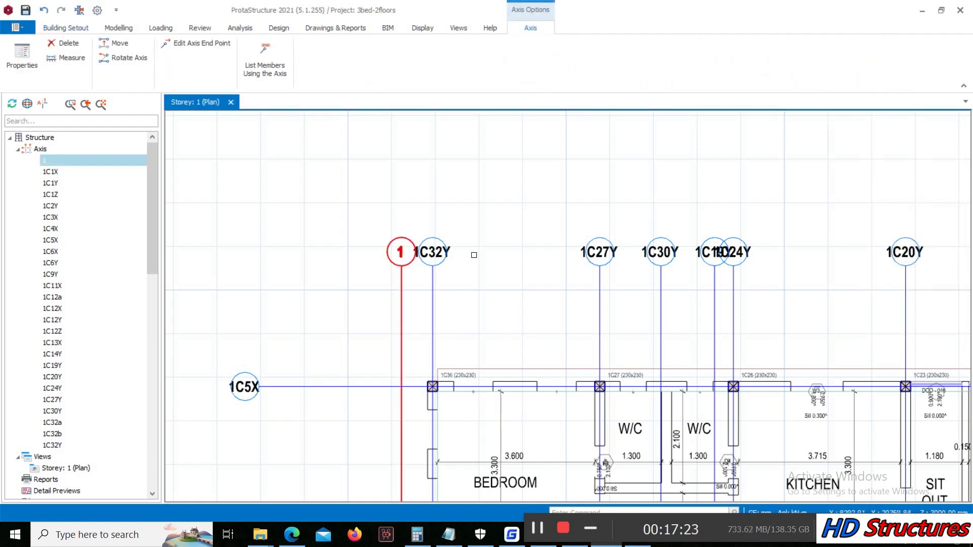
Step: Relabel vertical axis 1C32Y, just right of axis 1, as 2
{"action": "left_click", "coordinate": [434, 244]}
{"action": "right_click", "coordinate": [435, 246]}
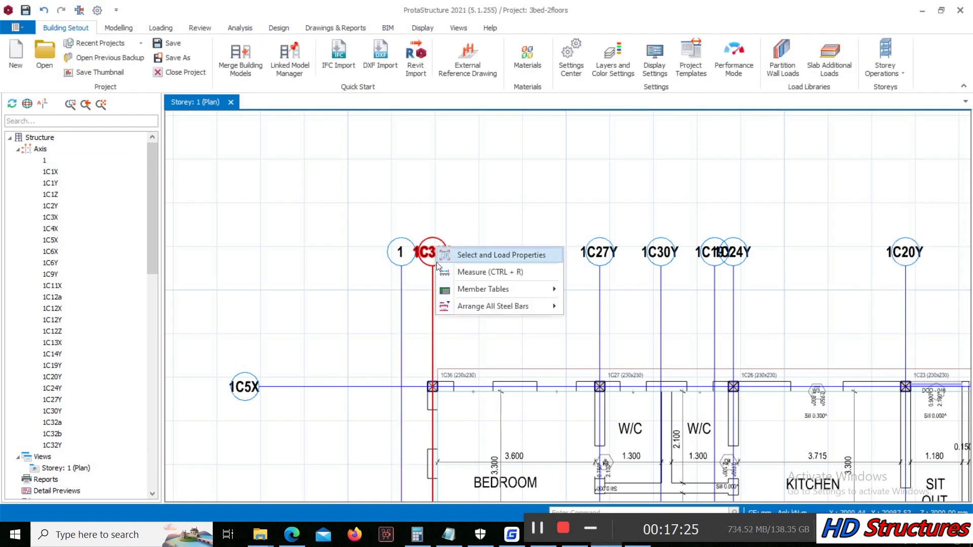
{"action": "left_click", "coordinate": [460, 255]}
{"action": "right_click", "coordinate": [439, 269]}
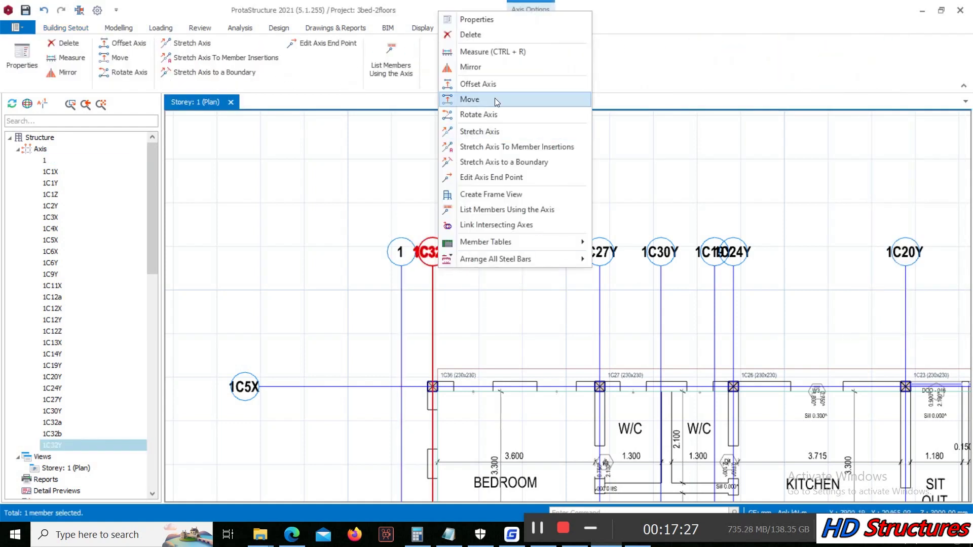
{"action": "left_click", "coordinate": [480, 20]}
{"action": "double_click", "coordinate": [923, 157]}
{"action": "type", "text": "2"}
{"action": "left_click", "coordinate": [863, 344]}
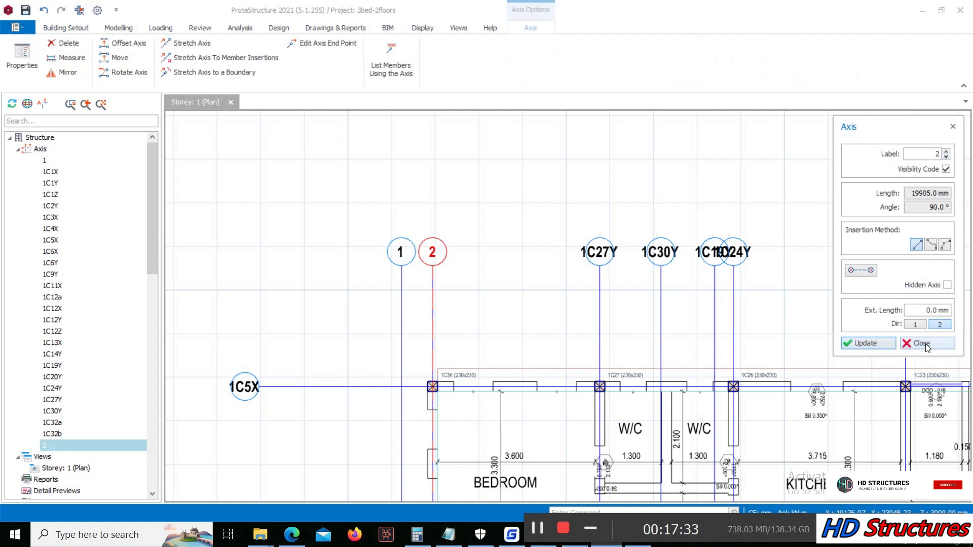
{"action": "left_click", "coordinate": [925, 346]}
Step: Relabel vertical axis 1C27Y as 3 through its axis properties
{"action": "left_click", "coordinate": [600, 252]}
{"action": "right_click", "coordinate": [599, 252]}
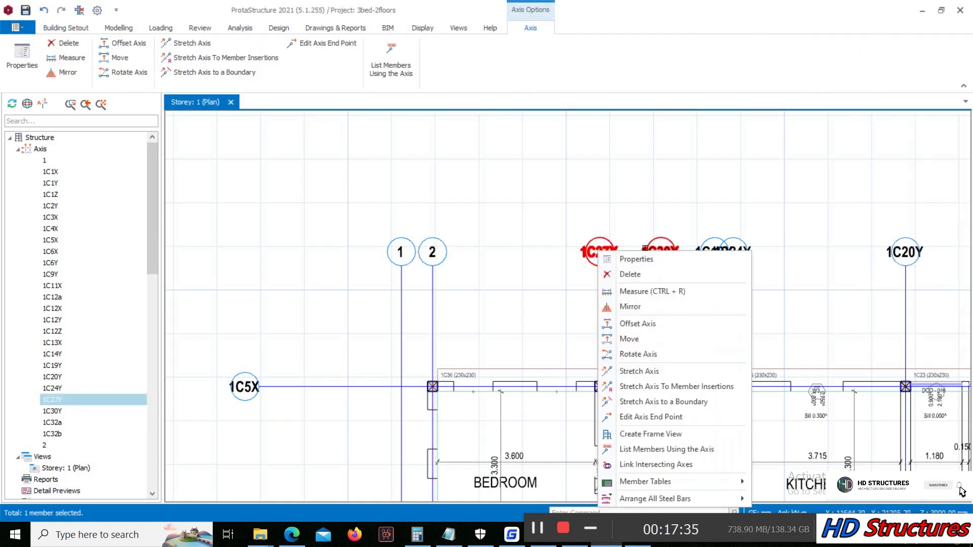
{"action": "left_click", "coordinate": [636, 259]}
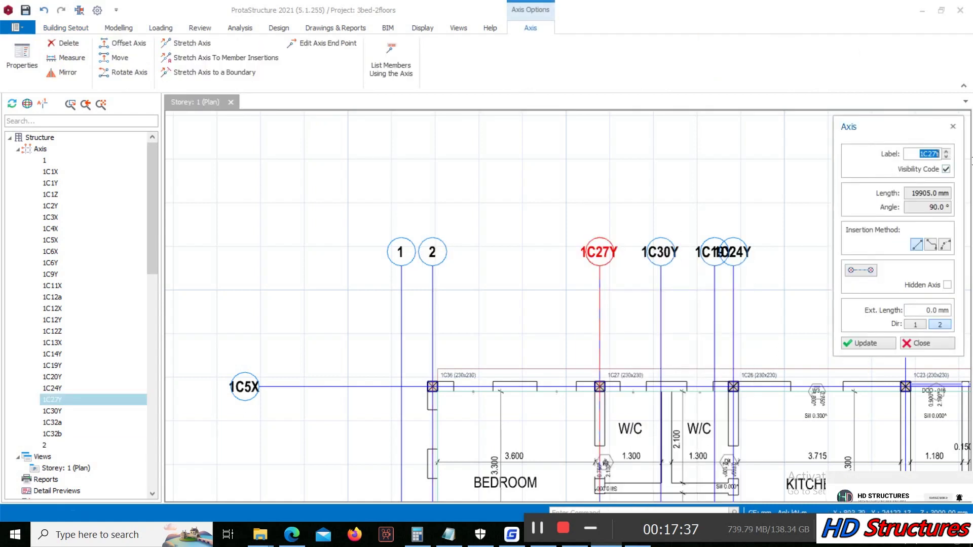
{"action": "type", "text": "2"}
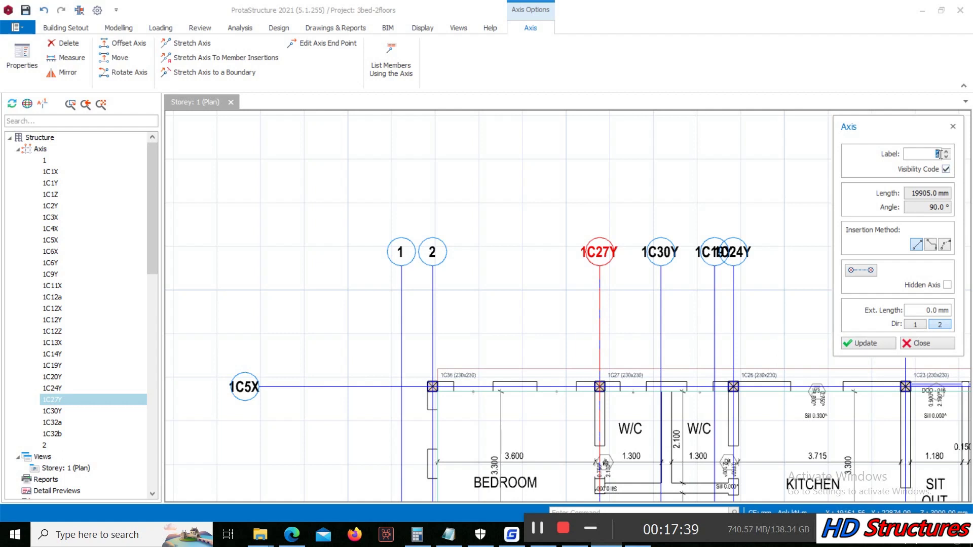
{"action": "left_click", "coordinate": [866, 345]}
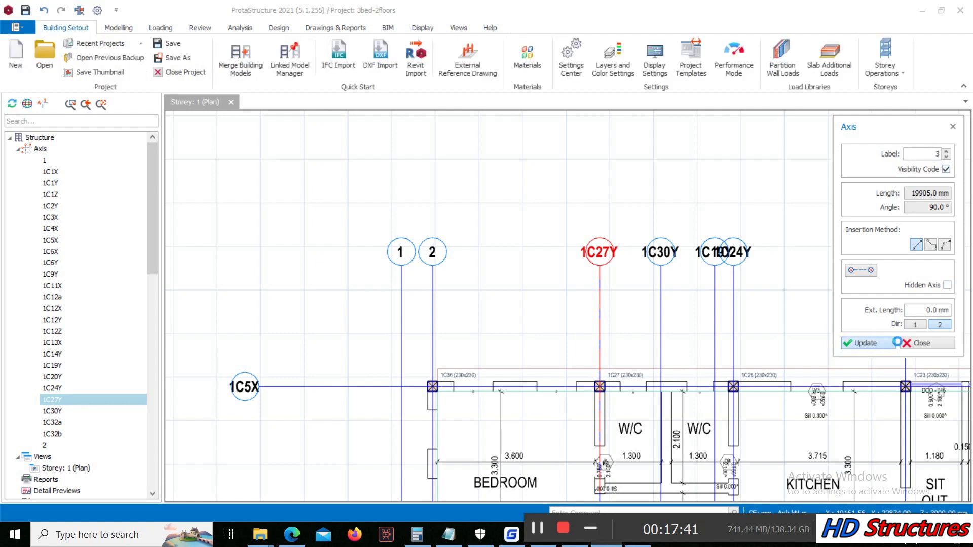
{"action": "left_click", "coordinate": [920, 343]}
Step: Relabel vertical axis 1C30Y, the one right of axis 3, as 4
{"action": "left_click", "coordinate": [661, 252]}
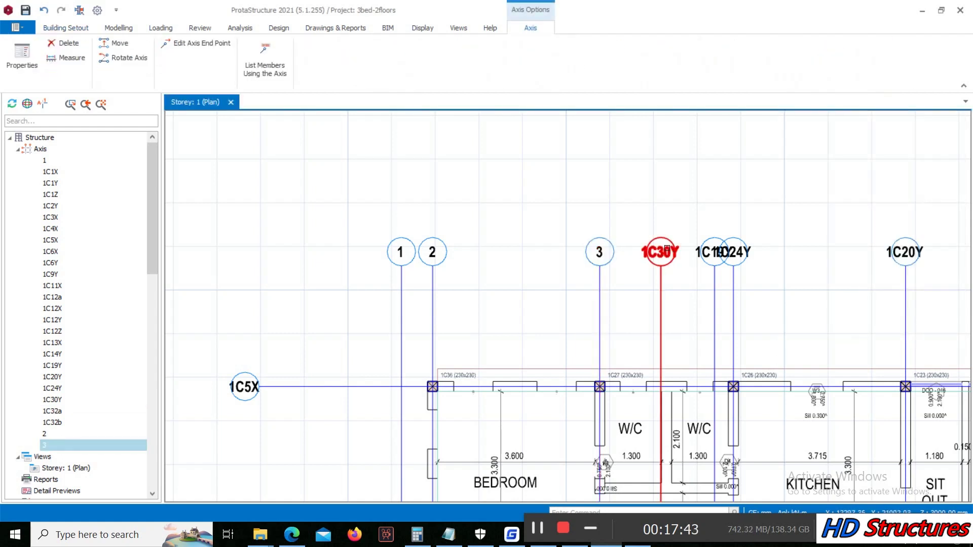
{"action": "right_click", "coordinate": [667, 249]}
{"action": "left_click", "coordinate": [698, 258]}
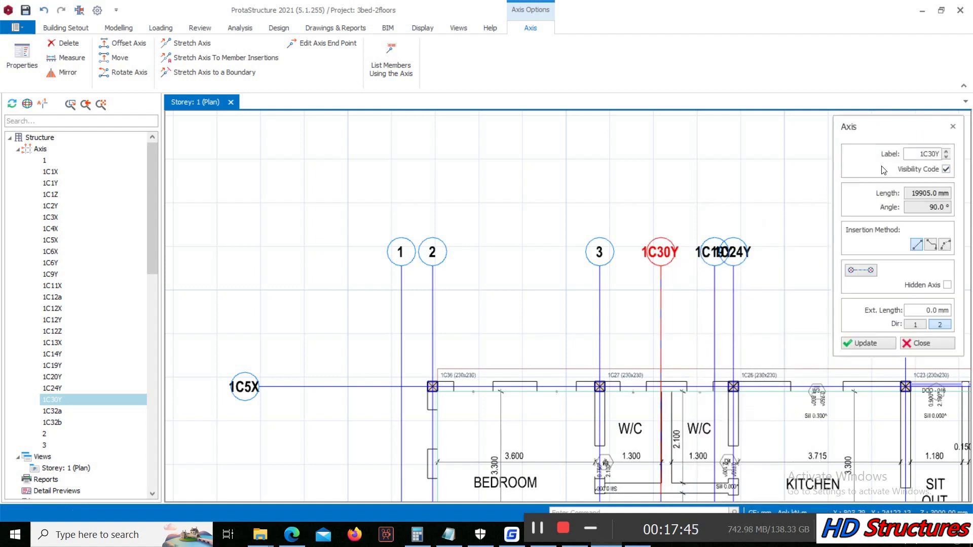
{"action": "left_click", "coordinate": [916, 154]}
{"action": "type", "text": "3"}
{"action": "left_click", "coordinate": [947, 154]}
{"action": "left_click", "coordinate": [873, 342]}
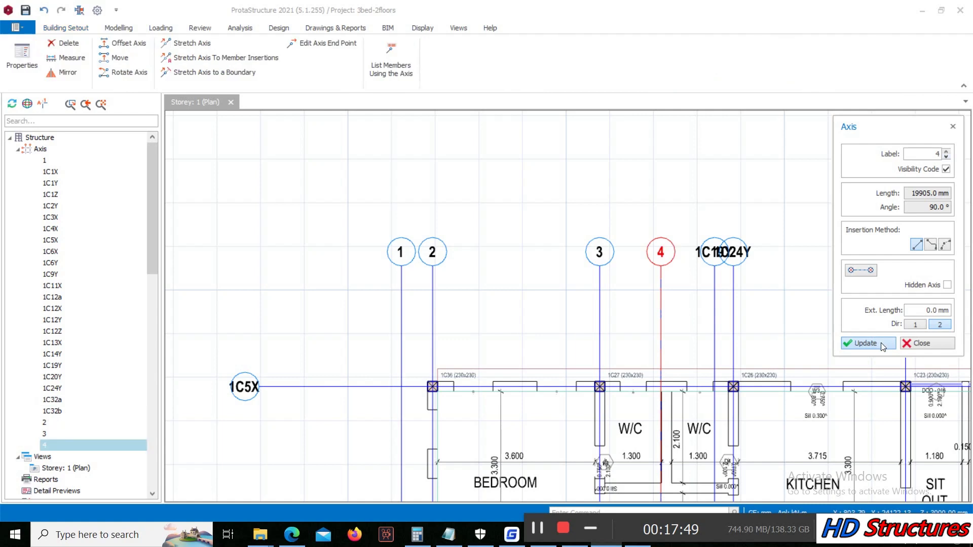
{"action": "left_click", "coordinate": [920, 343]}
Step: Relabel vertical axis 1C19Y, between axes 4 and 1C24Y, as 5
{"action": "scroll", "coordinate": [486, 225], "scroll_direction": "up", "scroll_amount": 2}
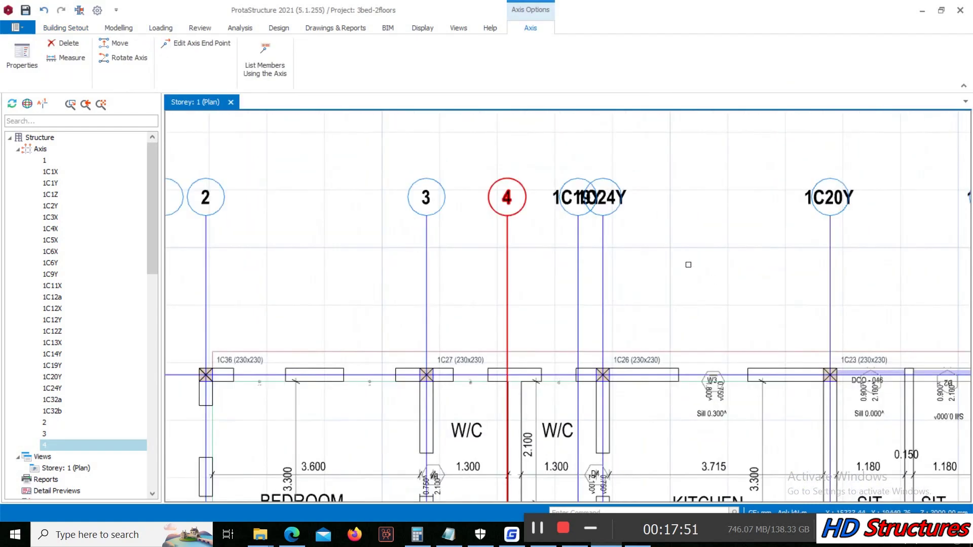
{"action": "left_click", "coordinate": [575, 213]}
{"action": "right_click", "coordinate": [575, 213]}
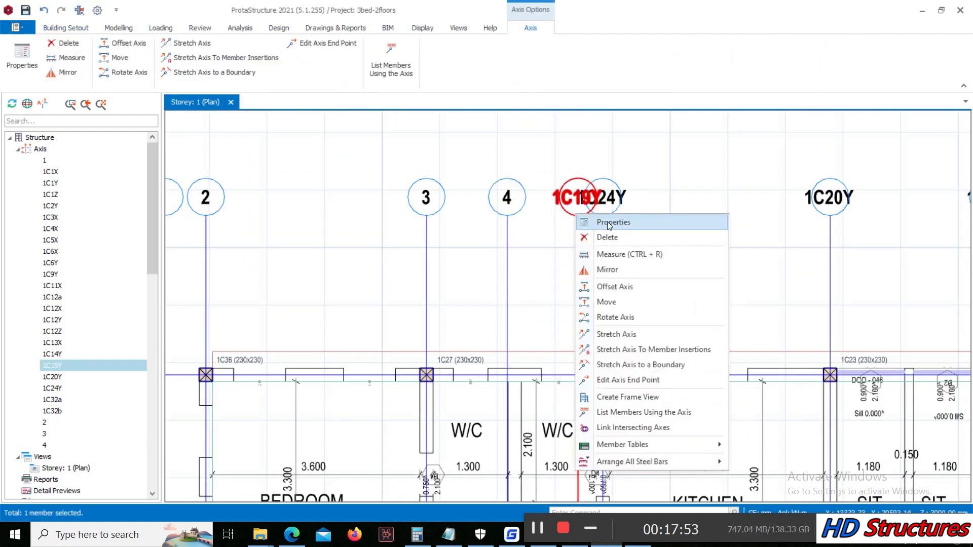
{"action": "left_click", "coordinate": [609, 222]}
{"action": "double_click", "coordinate": [909, 152]}
{"action": "type", "text": "5"}
{"action": "left_click", "coordinate": [877, 347]}
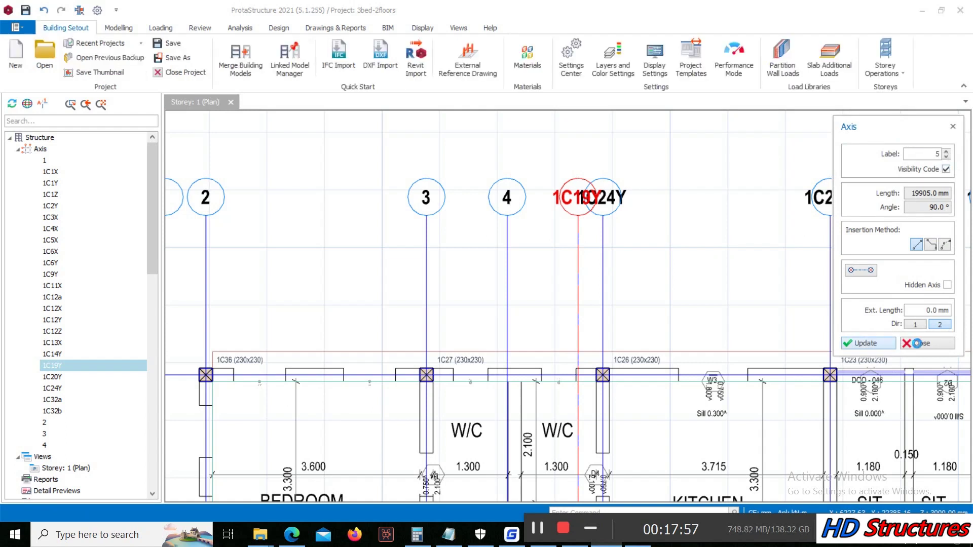
Step: Relabel vertical axis 1C24Y, just right of axis 5, as 6 through its axis properties
{"action": "left_click", "coordinate": [918, 344]}
{"action": "right_click", "coordinate": [616, 206]}
{"action": "left_click", "coordinate": [618, 208]}
{"action": "type", "text": "6"}
{"action": "left_click", "coordinate": [866, 343]}
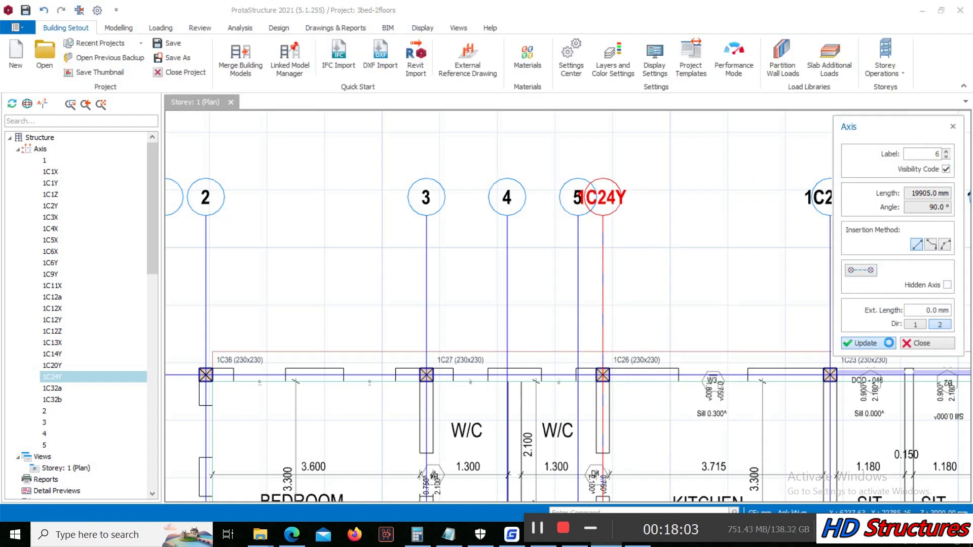
{"action": "left_click", "coordinate": [915, 343]}
Step: Relabel vertical axis 1C20Y, between the kitchen and the sit-out, as 7
{"action": "scroll", "coordinate": [515, 240], "scroll_direction": "down", "scroll_amount": 3}
{"action": "scroll", "coordinate": [634, 226], "scroll_direction": "up", "scroll_amount": 2}
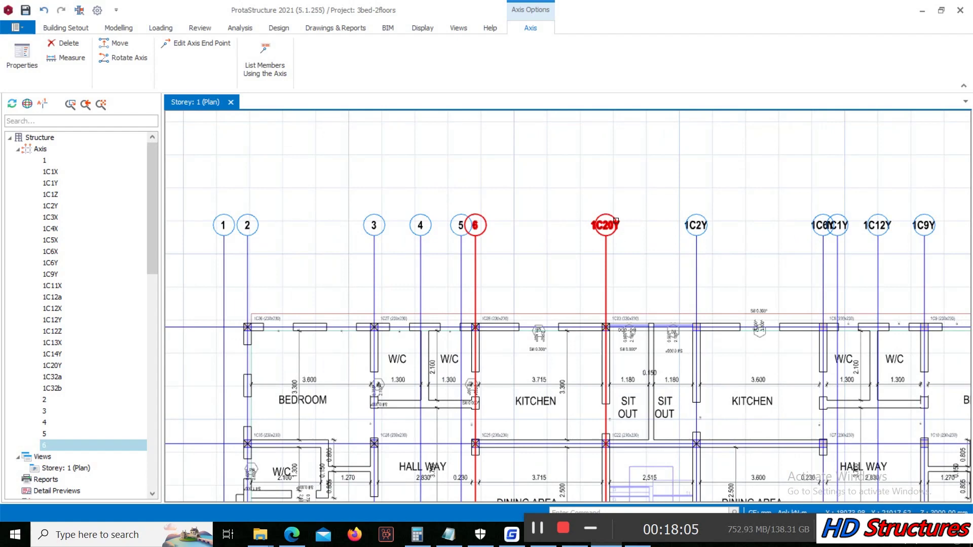
{"action": "left_click", "coordinate": [605, 225]}
{"action": "right_click", "coordinate": [621, 223]}
{"action": "left_click", "coordinate": [646, 230]}
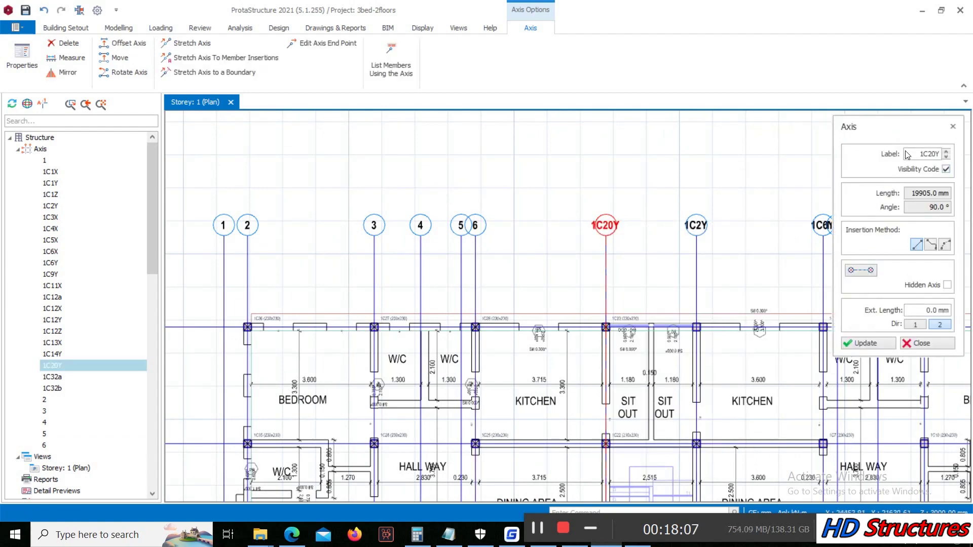
{"action": "left_click", "coordinate": [925, 152]}
{"action": "type", "text": "1"}
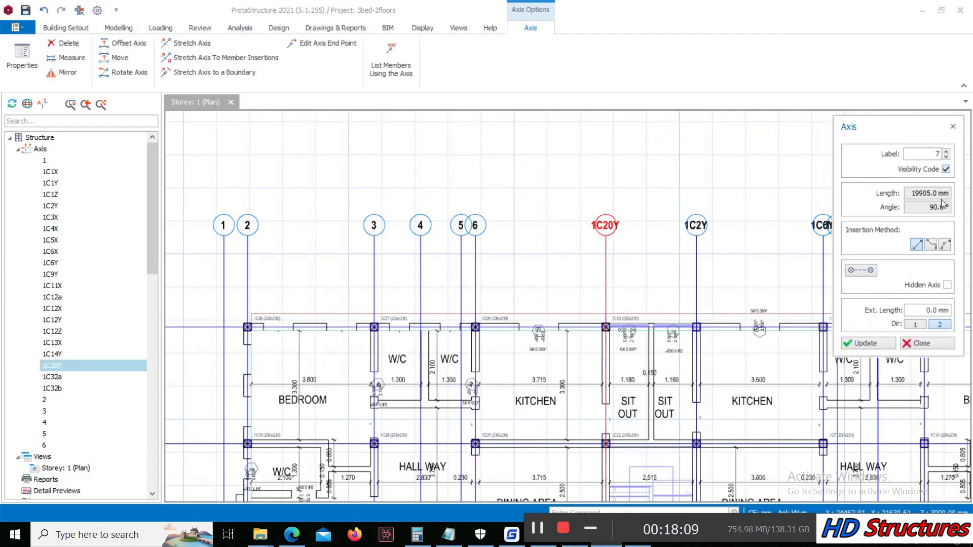
{"action": "left_click", "coordinate": [872, 343]}
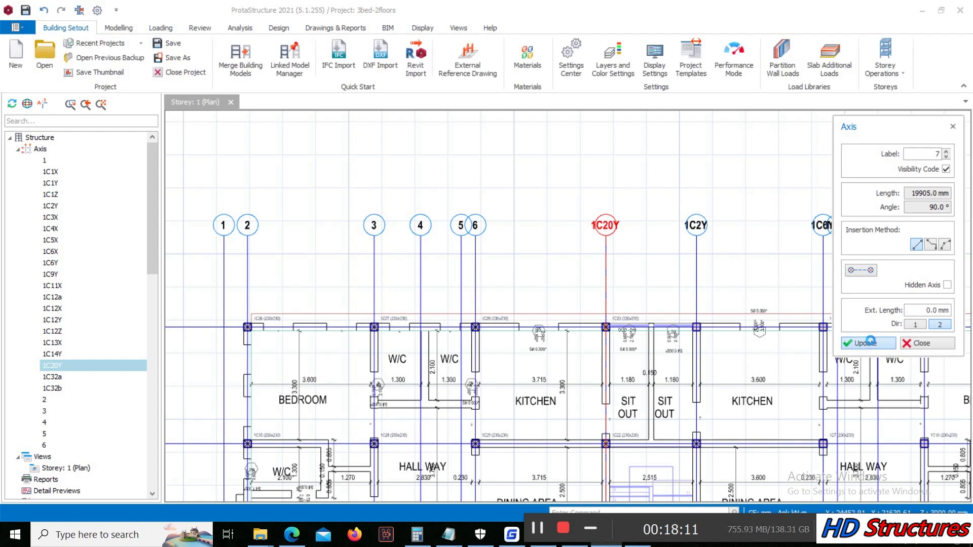
{"action": "left_click", "coordinate": [921, 343]}
Step: Relabel vertical axis 1C2Y, the one right of axis 7, as 8
{"action": "scroll", "coordinate": [650, 255], "scroll_direction": "down", "scroll_amount": 2}
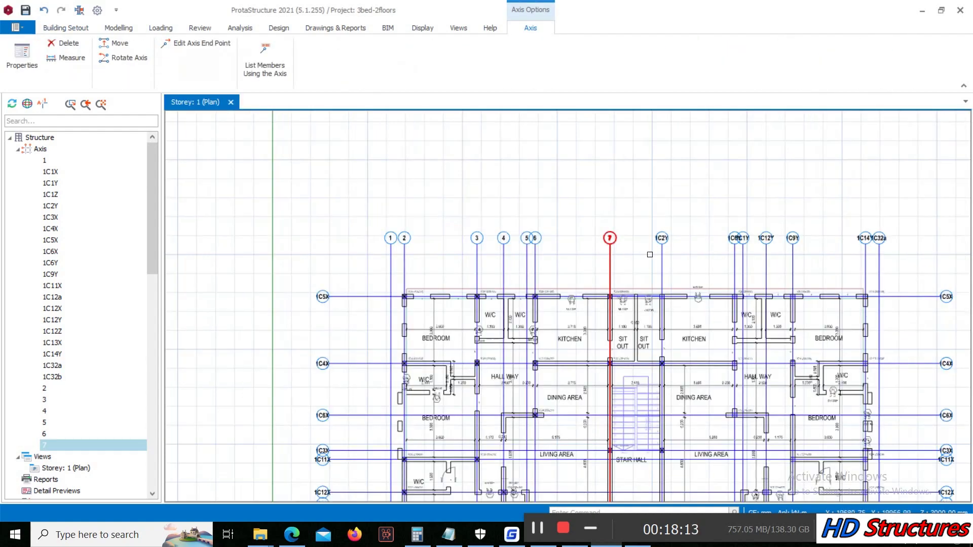
{"action": "scroll", "coordinate": [650, 255], "scroll_direction": "up", "scroll_amount": 2}
{"action": "left_click", "coordinate": [660, 231]}
{"action": "right_click", "coordinate": [656, 227]}
{"action": "left_click", "coordinate": [685, 232]}
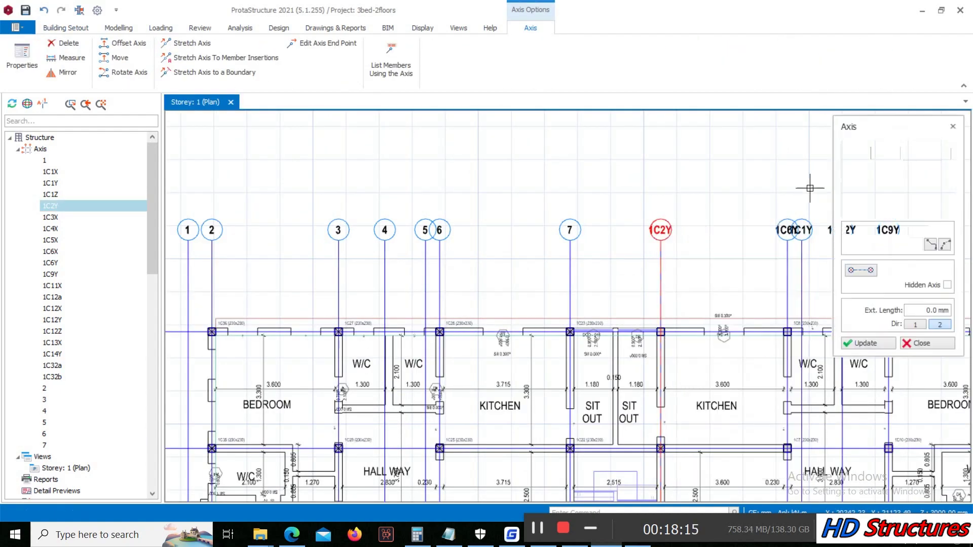
{"action": "left_click", "coordinate": [932, 155]}
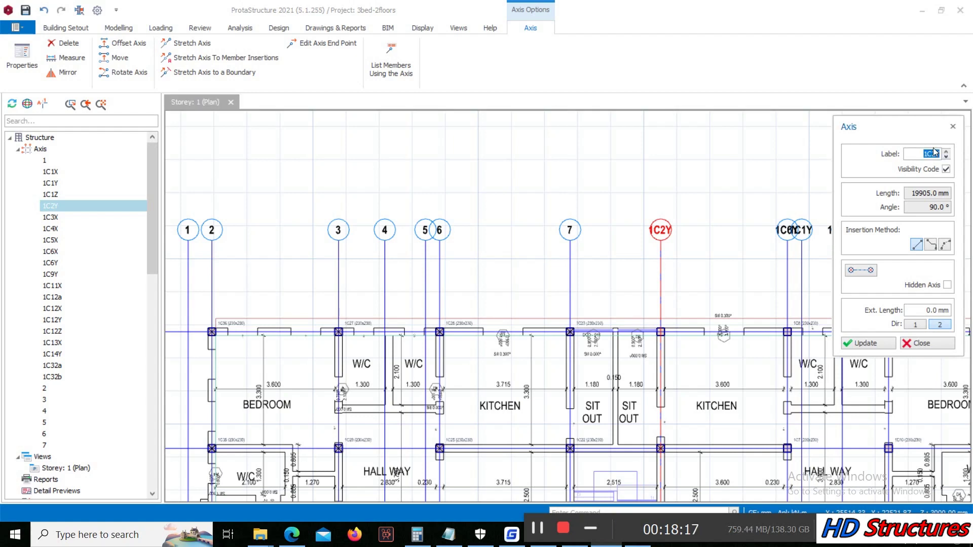
{"action": "left_click", "coordinate": [870, 346]}
{"action": "left_click", "coordinate": [907, 344]}
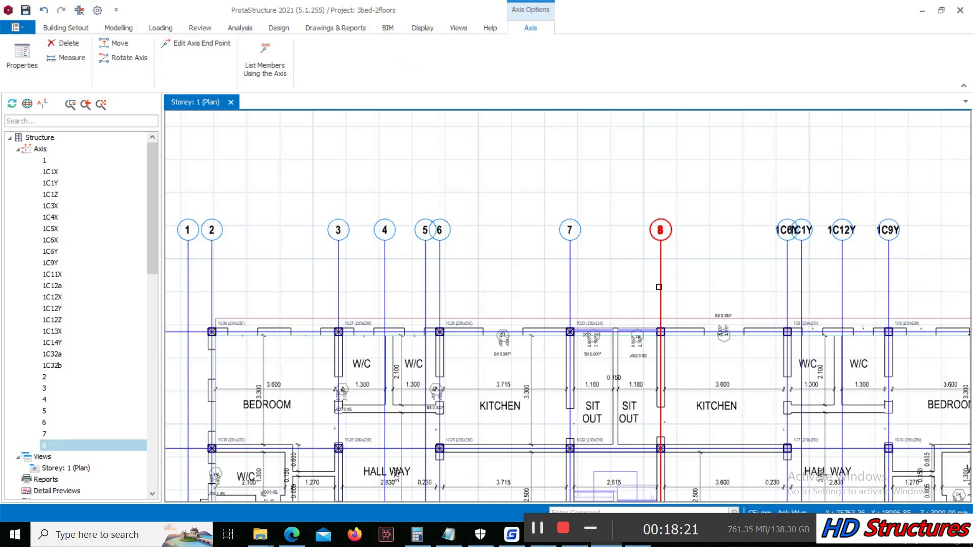
Step: Relabel vertical axis 1C6Y, the first one right of axis 8, as 9
{"action": "scroll", "coordinate": [659, 287], "scroll_direction": "up", "scroll_amount": 3}
{"action": "key", "text": "Escape"}
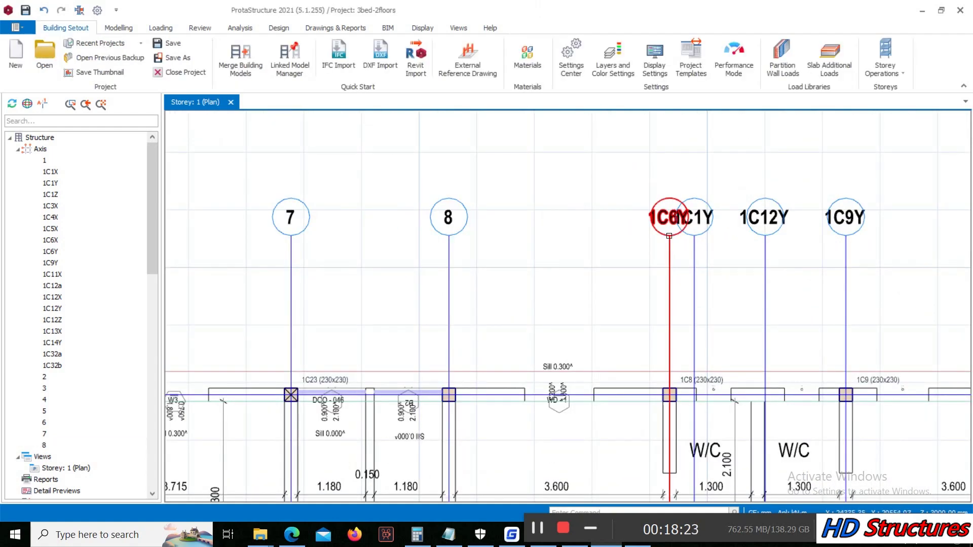
{"action": "right_click", "coordinate": [669, 236]}
{"action": "left_click", "coordinate": [710, 242]}
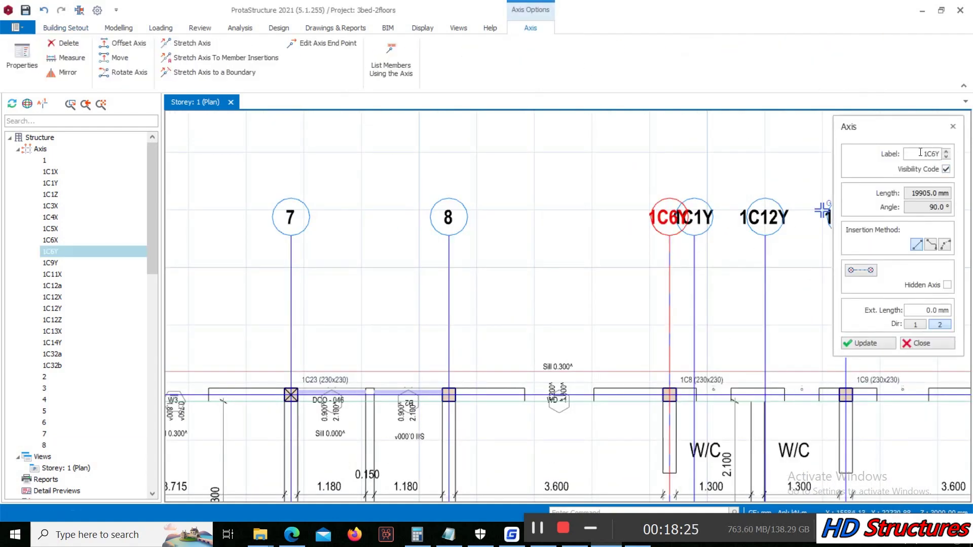
{"action": "double_click", "coordinate": [921, 153]}
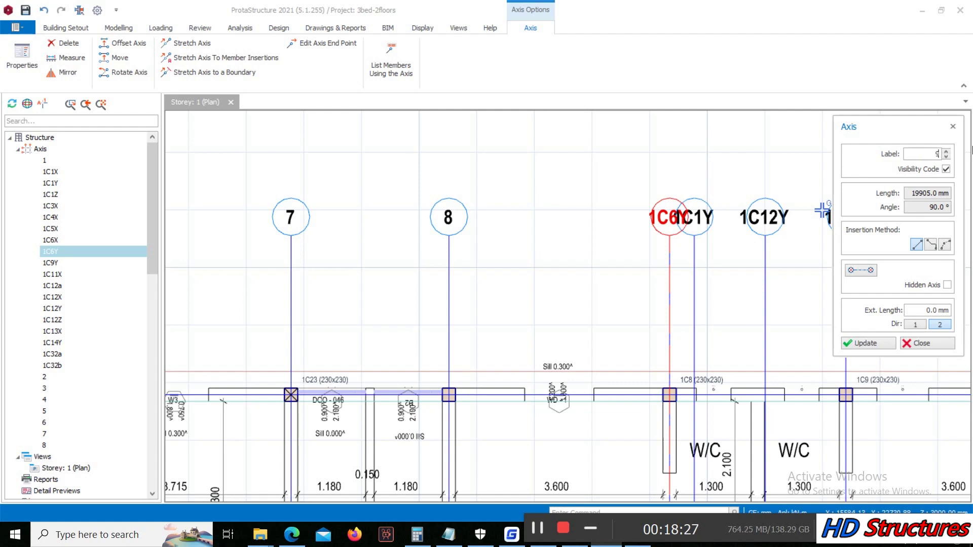
{"action": "left_click", "coordinate": [866, 343]}
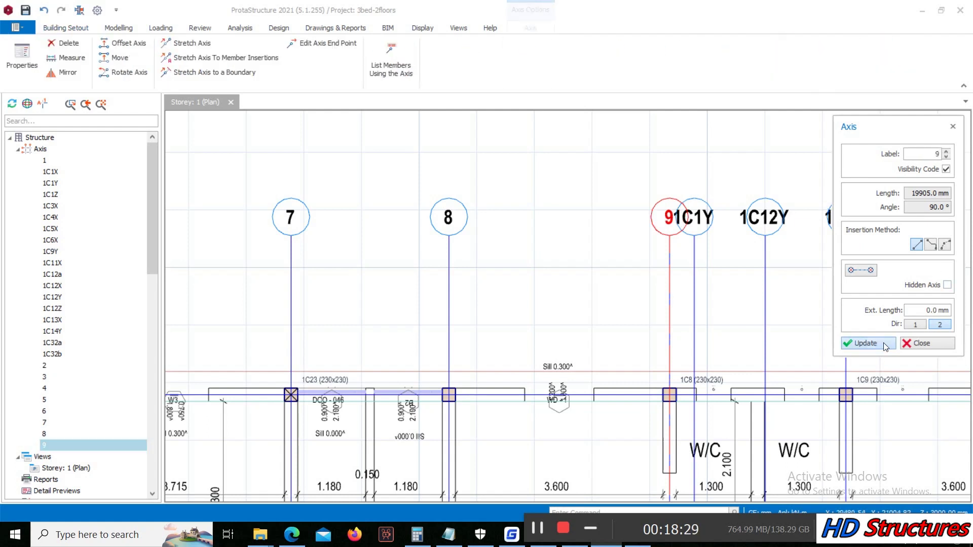
{"action": "key", "text": "Escape"}
Step: Relabel vertical axis 1C1Y, immediately right of axis 9, as 10
{"action": "left_click", "coordinate": [708, 219]}
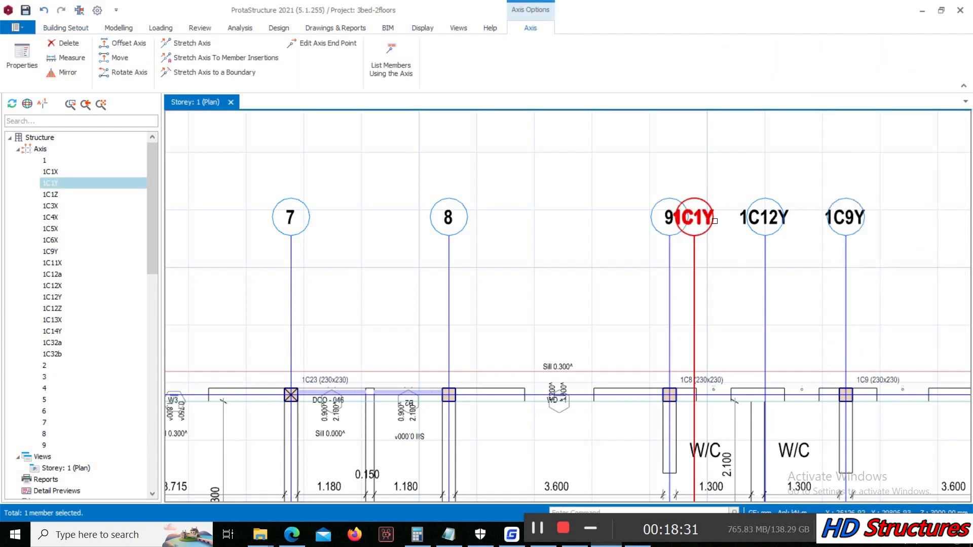
{"action": "right_click", "coordinate": [715, 222]}
{"action": "left_click", "coordinate": [734, 231]}
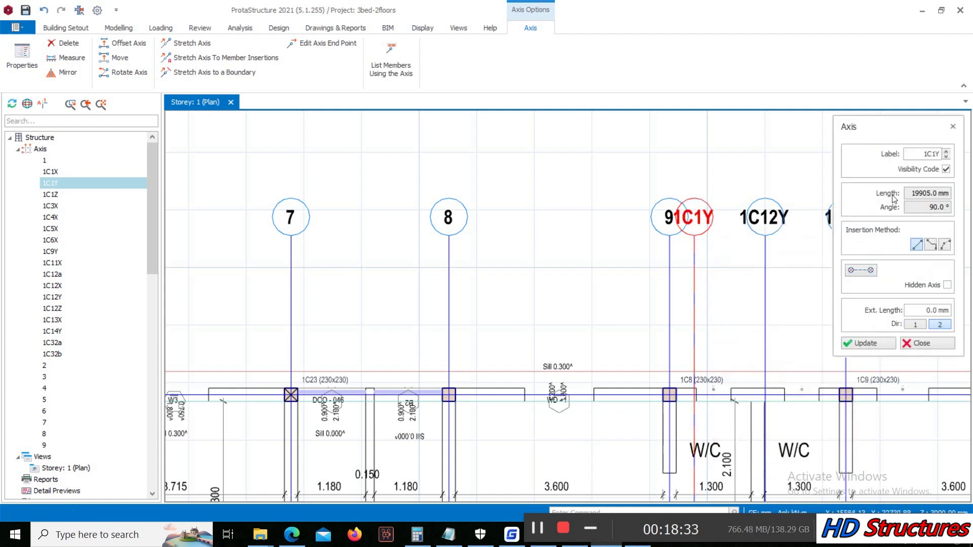
{"action": "double_click", "coordinate": [919, 153]}
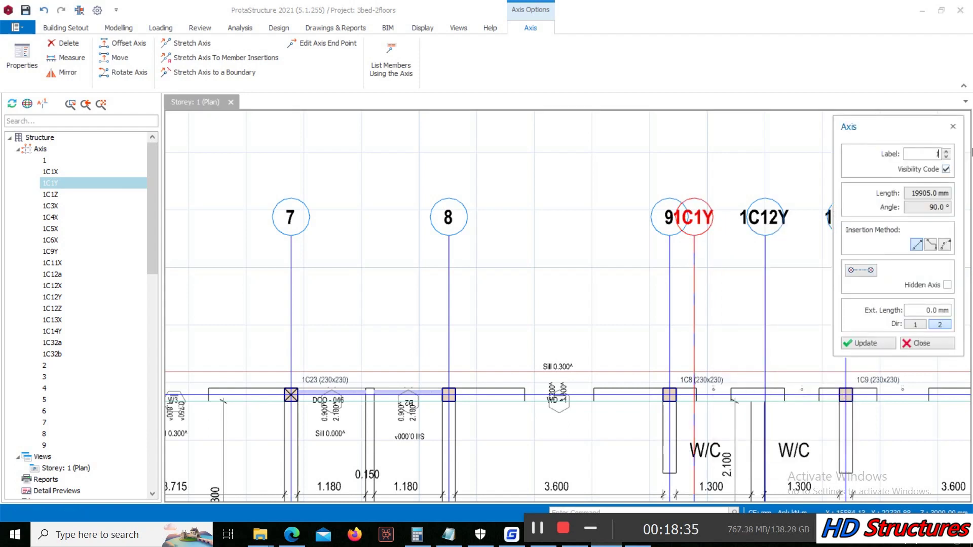
{"action": "left_click", "coordinate": [857, 337]}
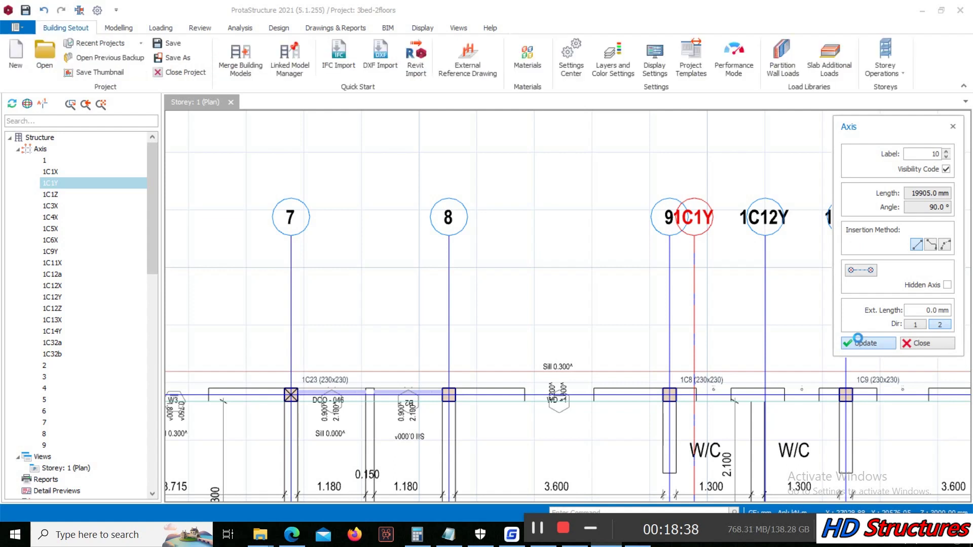
{"action": "left_click", "coordinate": [929, 345]}
Step: Relabel vertical axis 1C12Y, between axes 10 and 1C9Y, as 11
{"action": "left_click", "coordinate": [774, 227]}
{"action": "right_click", "coordinate": [778, 226]}
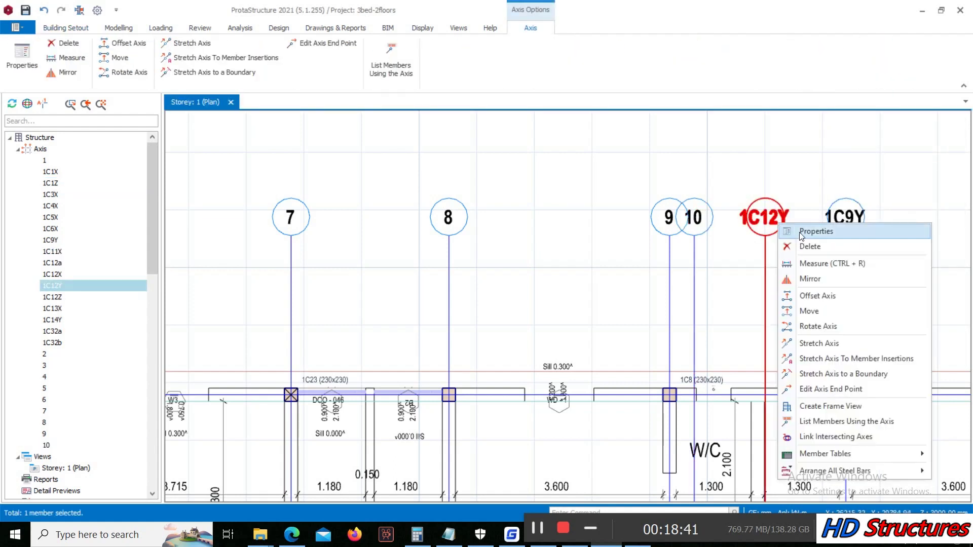
{"action": "left_click", "coordinate": [801, 232]}
{"action": "left_click_drag", "start_coordinate": [914, 155], "coordinate": [971, 156]}
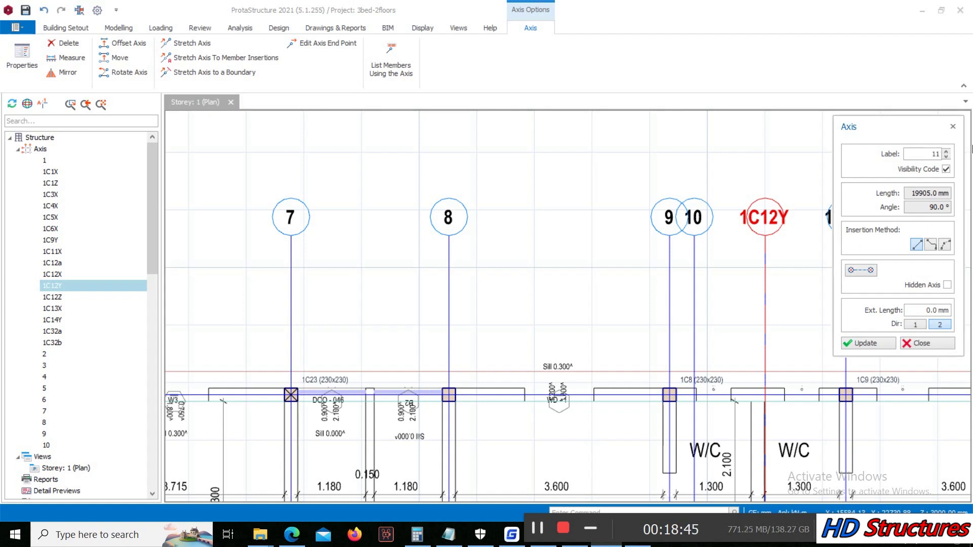
{"action": "left_click", "coordinate": [862, 344]}
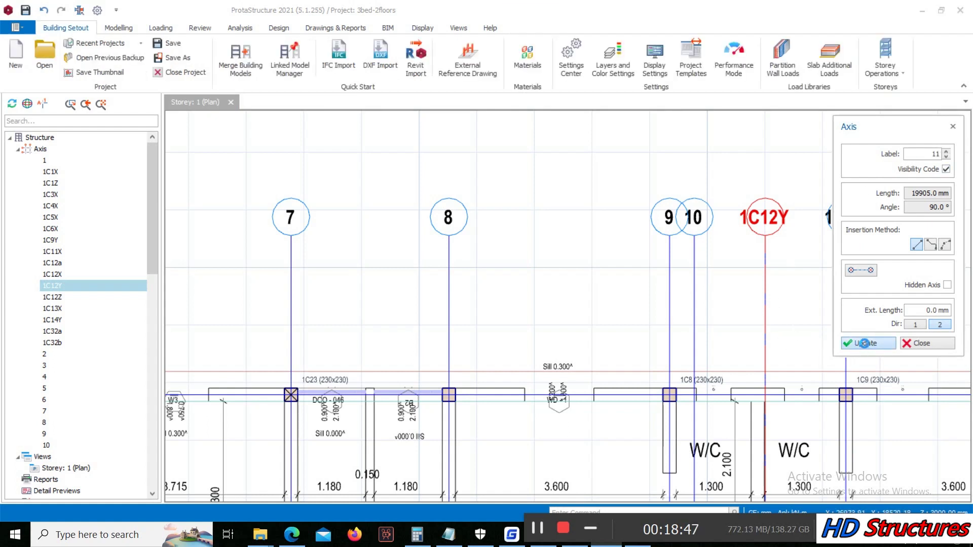
Step: Relabel vertical axis 1C9Y, the one right of axis 11, as 12
{"action": "left_click", "coordinate": [854, 228]}
{"action": "right_click", "coordinate": [853, 230]}
{"action": "left_click", "coordinate": [874, 230]}
{"action": "double_click", "coordinate": [916, 156]}
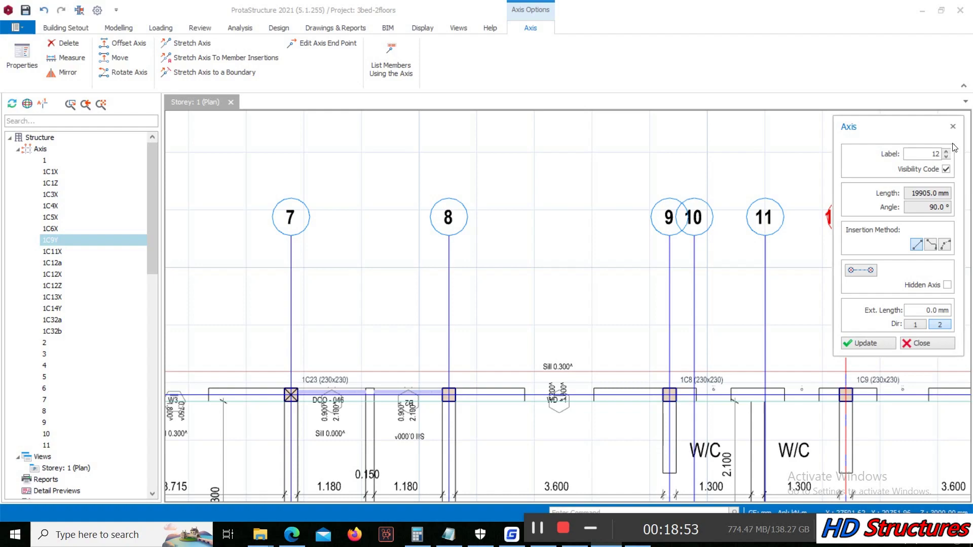
{"action": "left_click", "coordinate": [882, 340]}
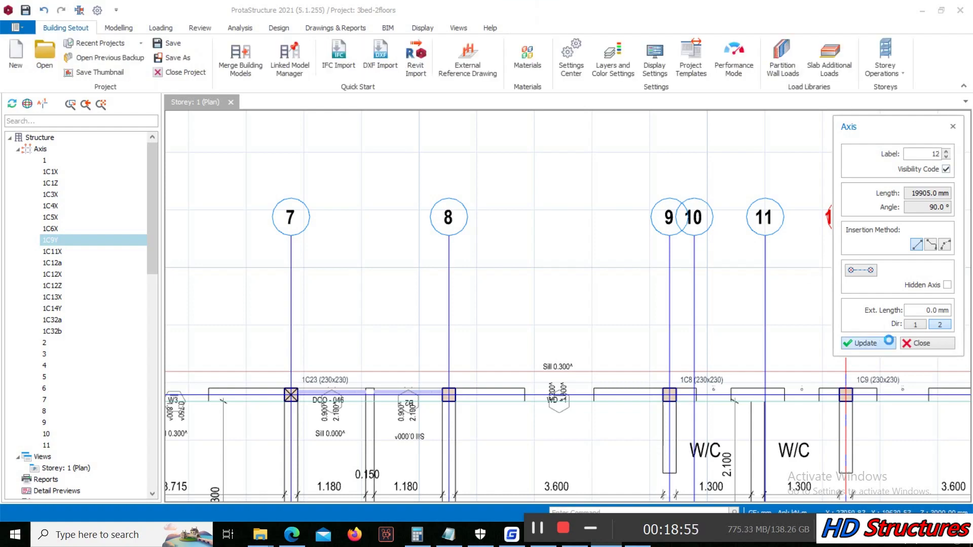
{"action": "left_click", "coordinate": [917, 343]}
Step: Open the axis properties of vertical axis 1C14Y, between axes 12 and 1C32a
{"action": "scroll", "coordinate": [804, 202], "scroll_direction": "down", "scroll_amount": 5}
{"action": "scroll", "coordinate": [804, 202], "scroll_direction": "down", "scroll_amount": 2}
{"action": "scroll", "coordinate": [760, 197], "scroll_direction": "up", "scroll_amount": 8}
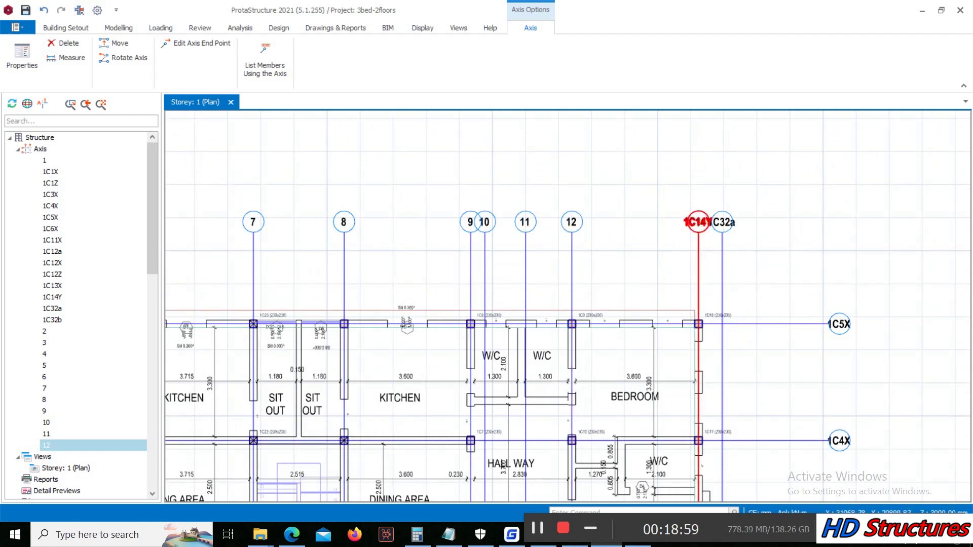
{"action": "right_click", "coordinate": [708, 223]}
{"action": "left_click", "coordinate": [730, 230]}
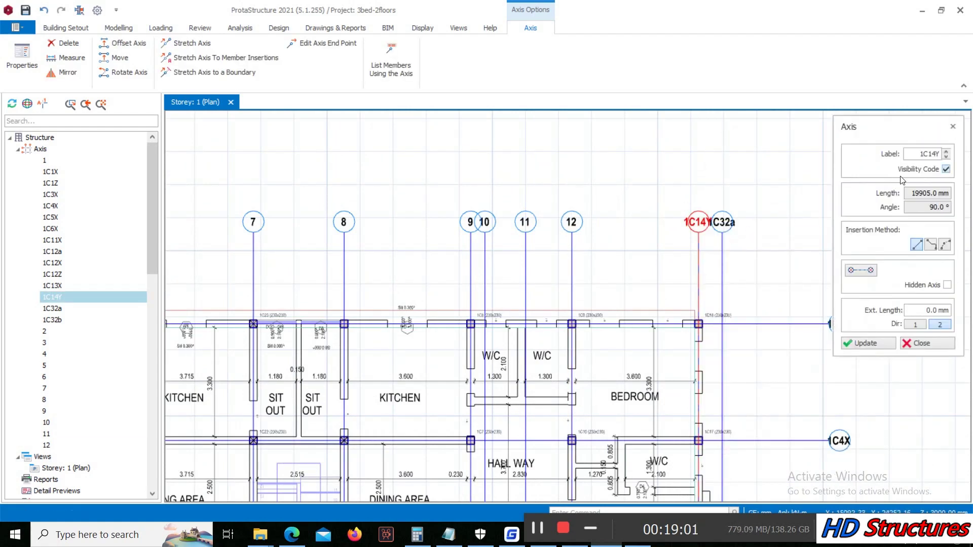
Step: Relabel axis 1C14Y as 13
{"action": "left_click", "coordinate": [920, 153]}
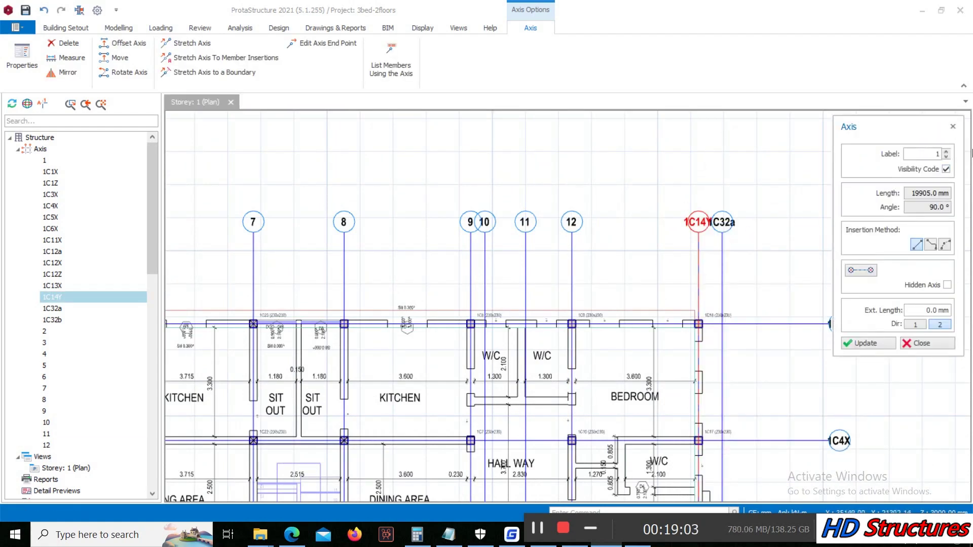
{"action": "left_click", "coordinate": [864, 343]}
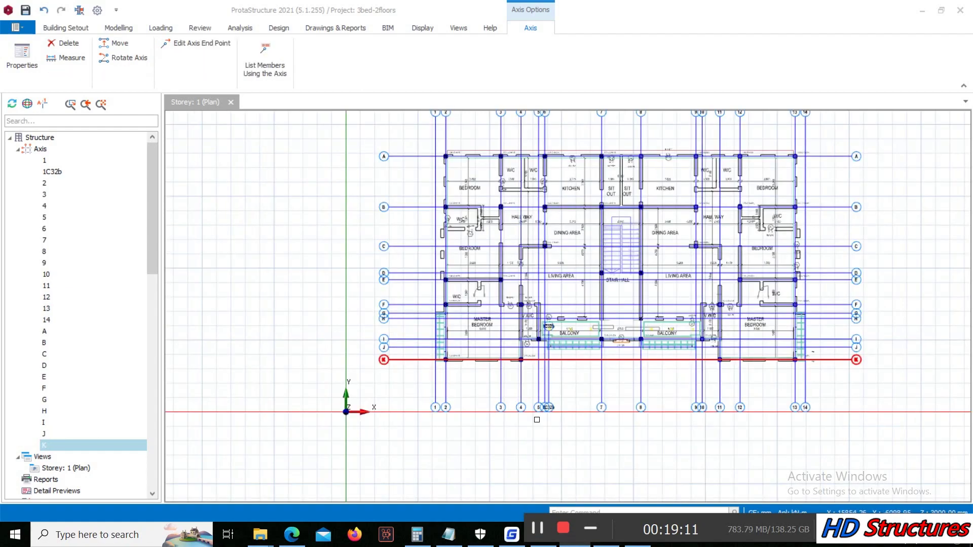
Step: Start inserting a Normal beam with its width set to 230 mm and its depth to 450 mm
{"action": "scroll", "coordinate": [529, 228], "scroll_direction": "up", "scroll_amount": 2}
{"action": "scroll", "coordinate": [529, 228], "scroll_direction": "down", "scroll_amount": 3}
{"action": "scroll", "coordinate": [588, 222], "scroll_direction": "up", "scroll_amount": 4}
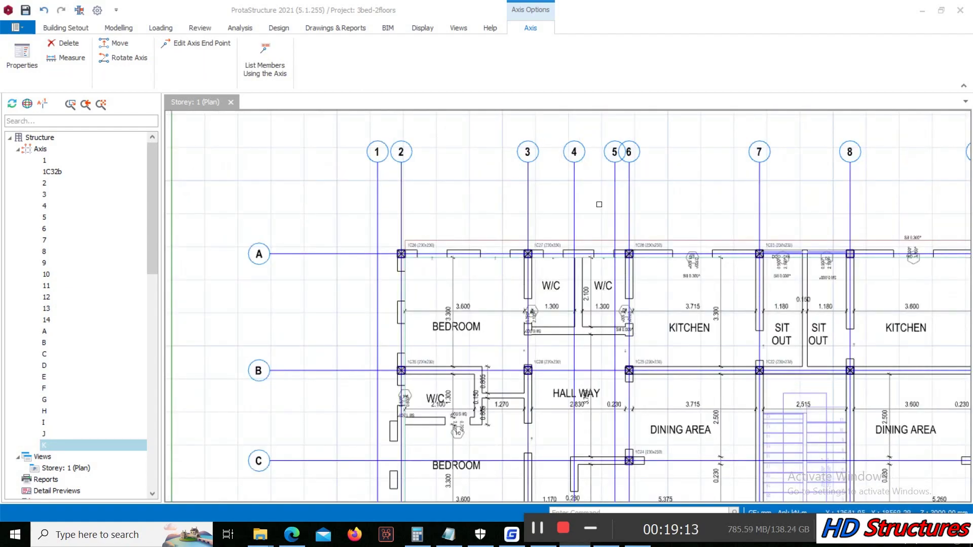
{"action": "scroll", "coordinate": [512, 171], "scroll_direction": "down", "scroll_amount": 3}
{"action": "scroll", "coordinate": [451, 217], "scroll_direction": "up", "scroll_amount": 3}
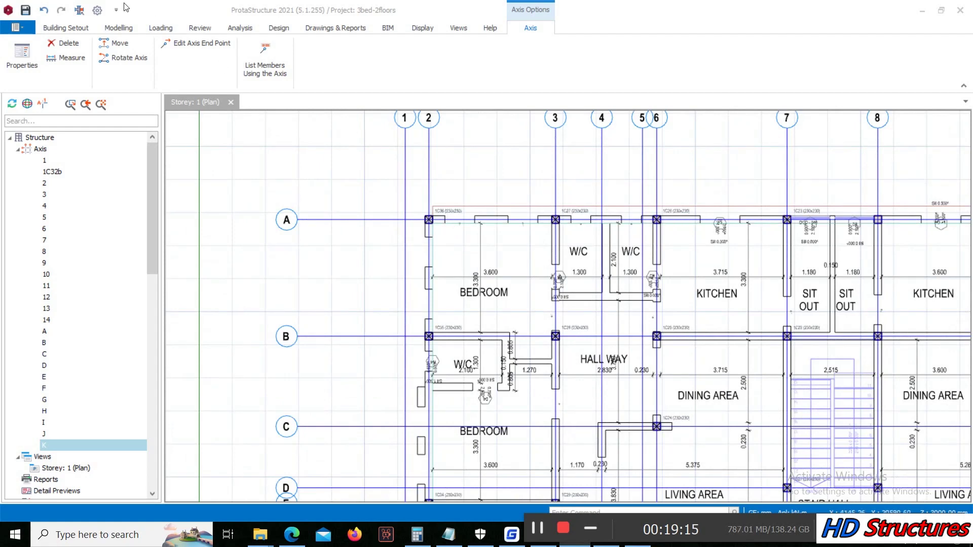
{"action": "left_click", "coordinate": [119, 28]}
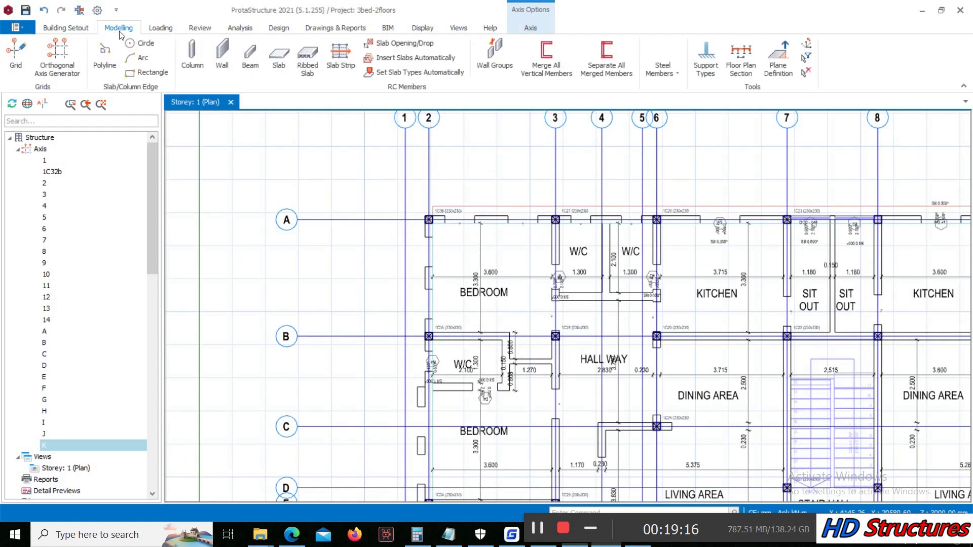
{"action": "left_click", "coordinate": [252, 64]}
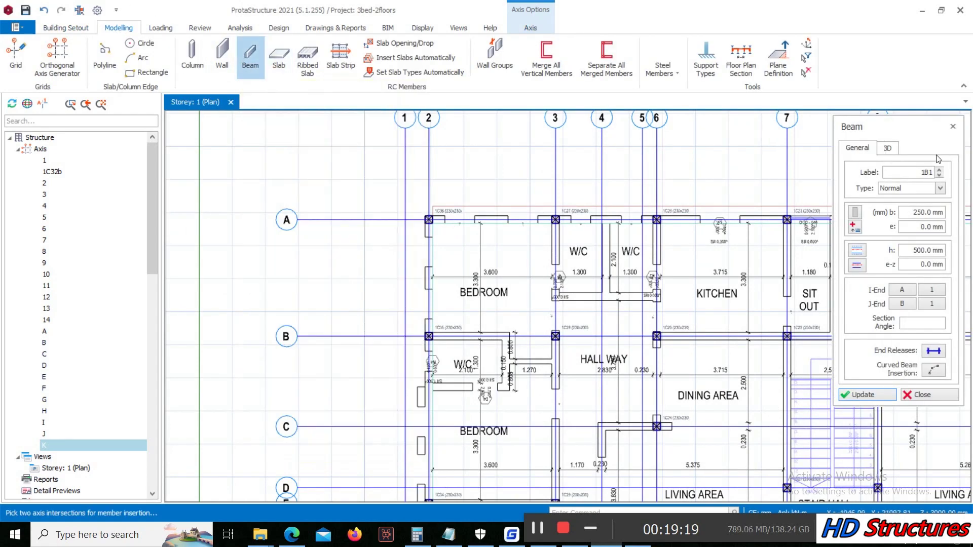
{"action": "left_click", "coordinate": [913, 213]}
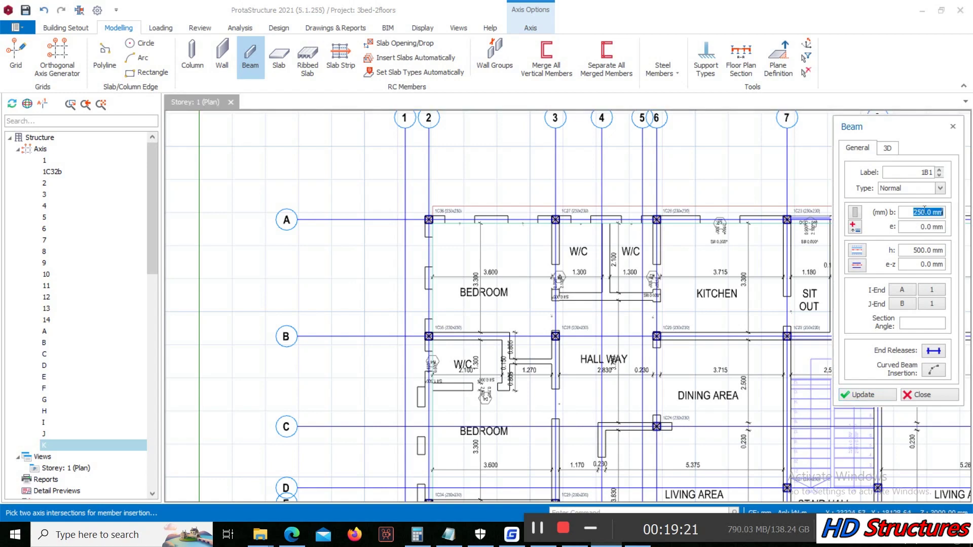
{"action": "type", "text": "230"}
{"action": "double_click", "coordinate": [917, 251]}
{"action": "type", "text": "400"}
Step: Insert beams along axes A and B, running from axis 2 to axis 13 on each
{"action": "scroll", "coordinate": [426, 228], "scroll_direction": "up", "scroll_amount": 3}
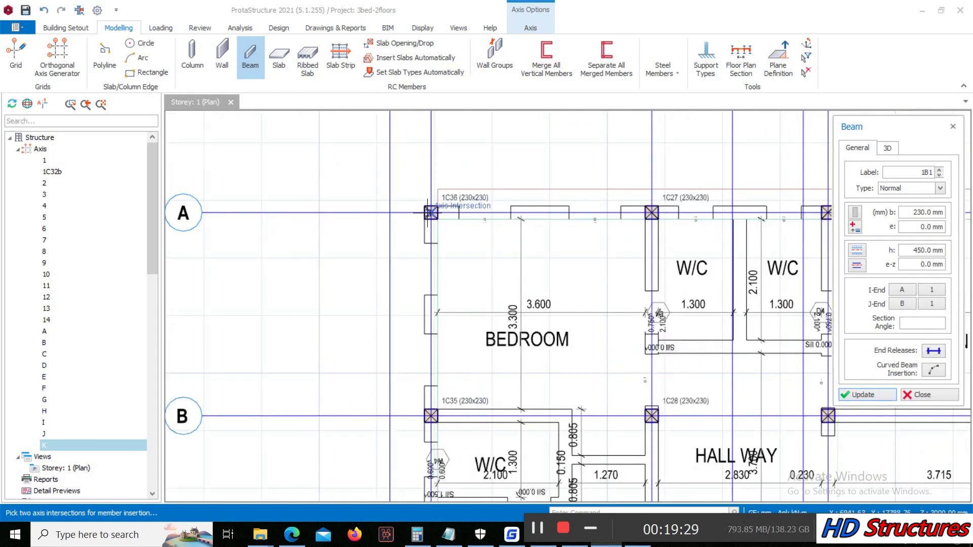
{"action": "scroll", "coordinate": [387, 191], "scroll_direction": "down", "scroll_amount": 4}
{"action": "scroll", "coordinate": [704, 237], "scroll_direction": "up", "scroll_amount": 4}
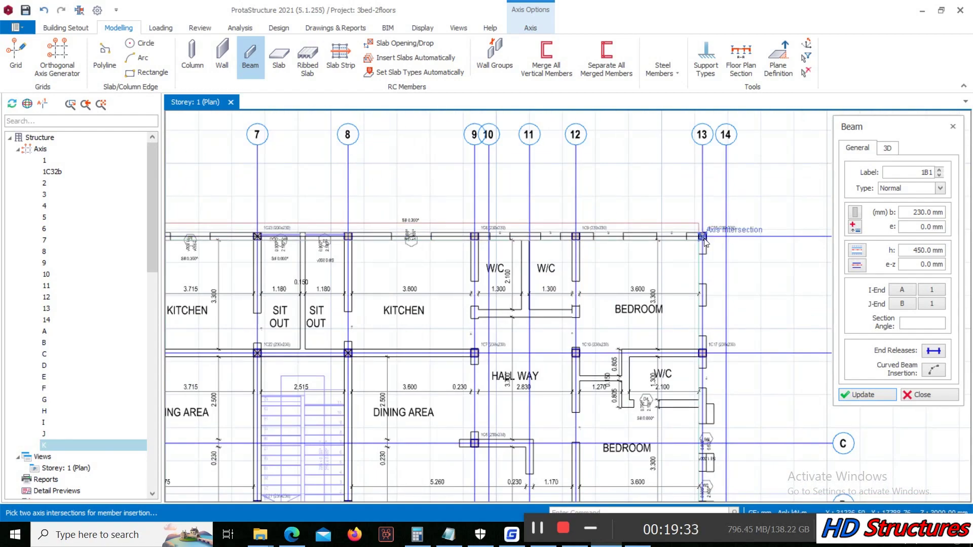
{"action": "left_click", "coordinate": [704, 240]}
{"action": "left_click", "coordinate": [703, 238]}
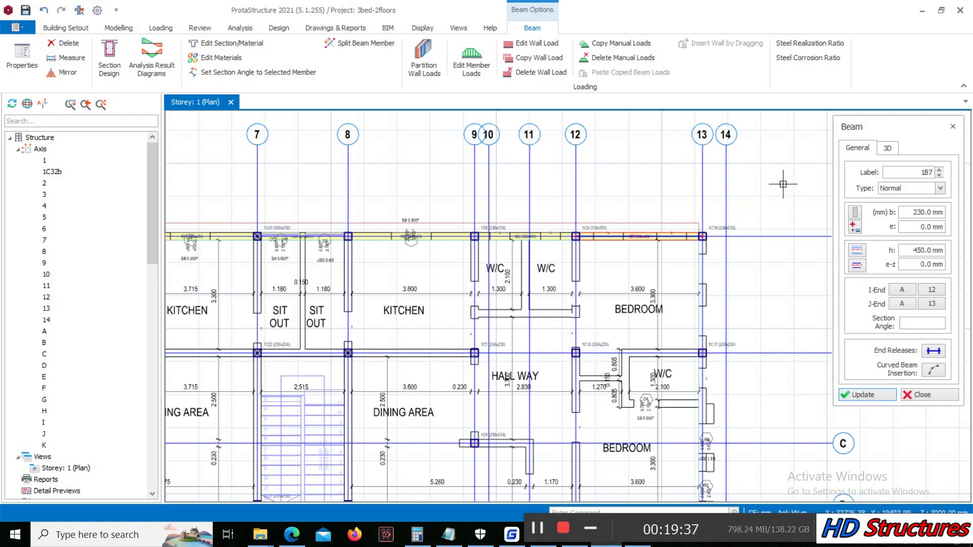
{"action": "scroll", "coordinate": [781, 203], "scroll_direction": "down", "scroll_amount": 3}
{"action": "scroll", "coordinate": [385, 283], "scroll_direction": "up", "scroll_amount": 1}
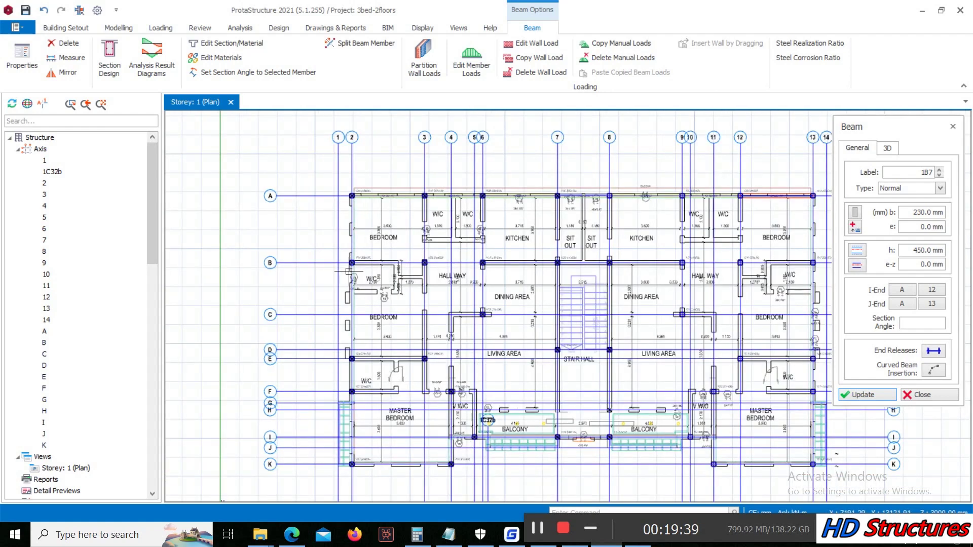
{"action": "left_click", "coordinate": [813, 262]}
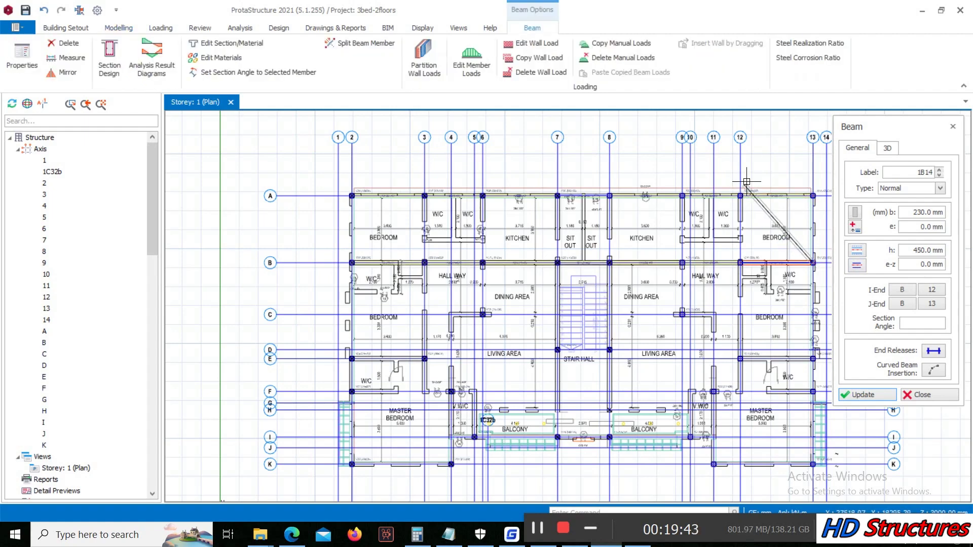
Step: Insert a beam along axis K between axes 2 and 4, below the master bedroom
{"action": "middle_click_drag", "start_coordinate": [626, 480], "coordinate": [561, 421]}
{"action": "scroll", "coordinate": [561, 421], "scroll_direction": "up", "scroll_amount": 2}
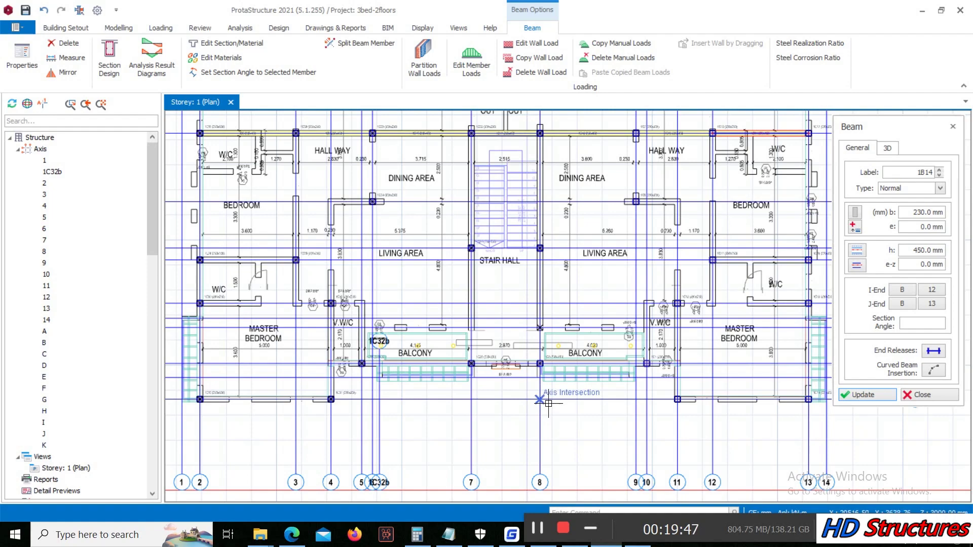
{"action": "scroll", "coordinate": [548, 404], "scroll_direction": "up", "scroll_amount": 2}
{"action": "scroll", "coordinate": [681, 263], "scroll_direction": "up", "scroll_amount": 4}
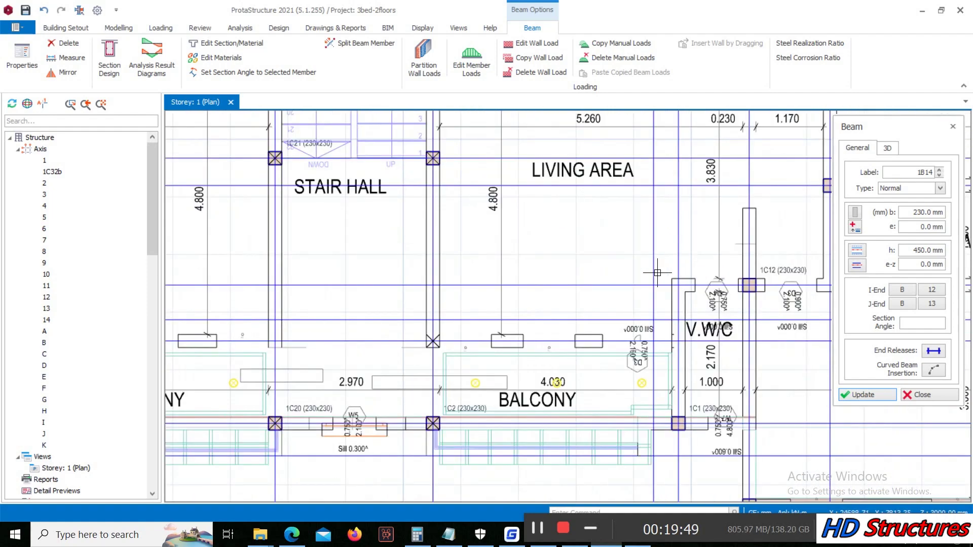
{"action": "scroll", "coordinate": [681, 263], "scroll_direction": "down", "scroll_amount": 6}
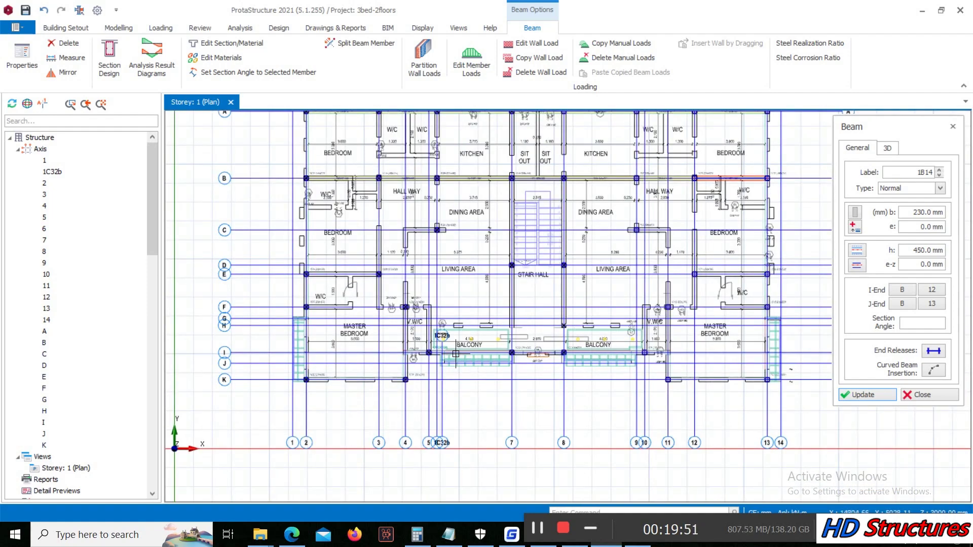
{"action": "scroll", "coordinate": [347, 384], "scroll_direction": "up", "scroll_amount": 1}
{"action": "left_click", "coordinate": [286, 380]}
{"action": "left_click", "coordinate": [425, 378]}
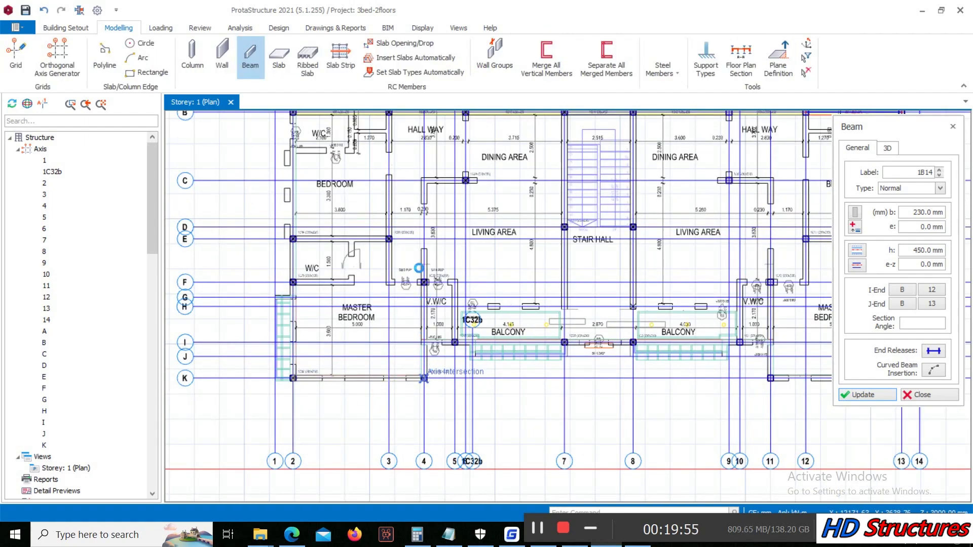
Step: Insert beams along axis I from axis 4 to axis 11, across the balcony fronts
{"action": "scroll", "coordinate": [468, 372], "scroll_direction": "up", "scroll_amount": 2}
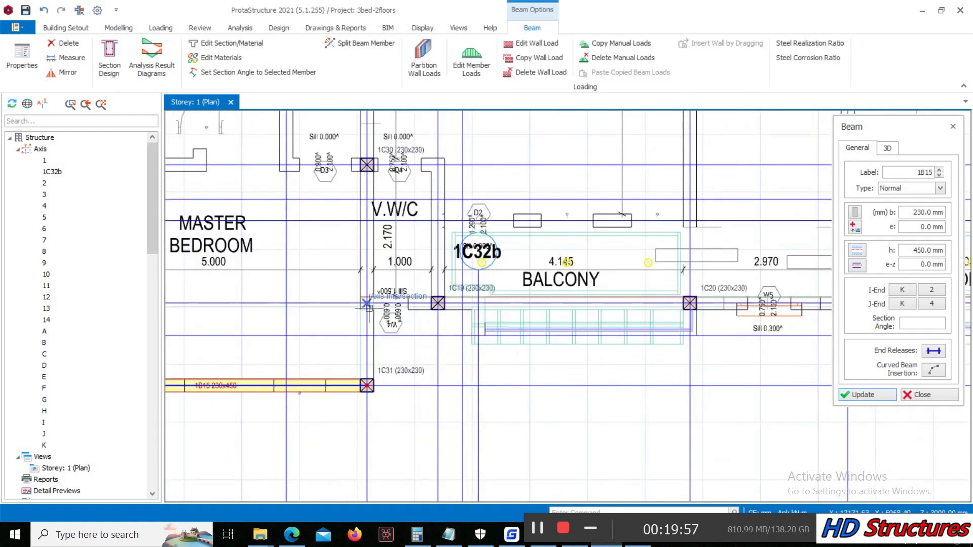
{"action": "scroll", "coordinate": [369, 308], "scroll_direction": "down", "scroll_amount": 3}
{"action": "scroll", "coordinate": [707, 292], "scroll_direction": "up", "scroll_amount": 4}
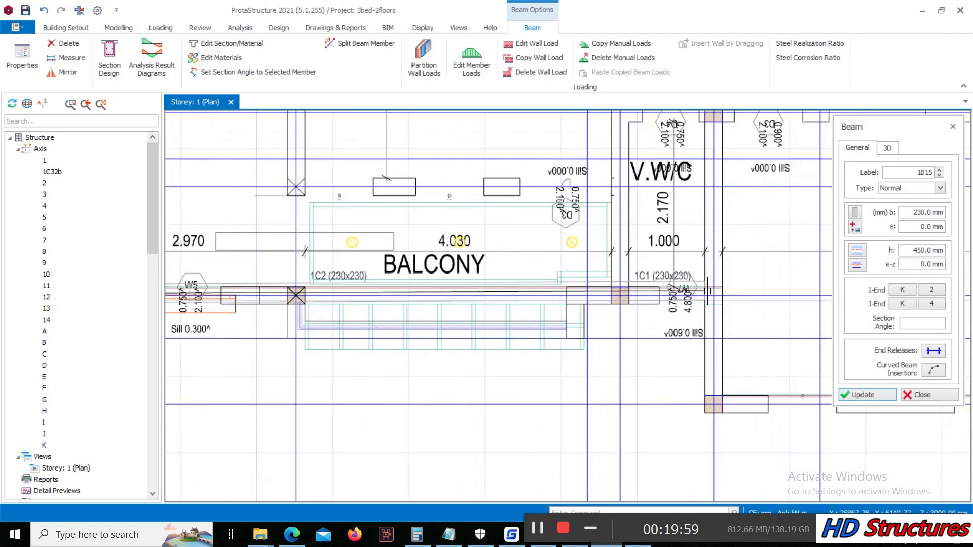
{"action": "left_click", "coordinate": [700, 301]}
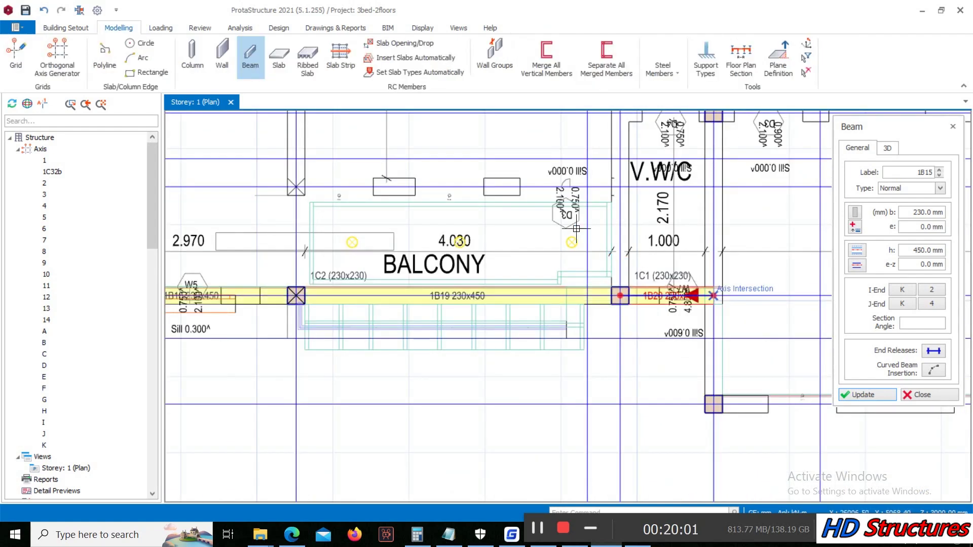
Step: Insert a beam along axis K between axes 11 and 13, below the other master bedroom
{"action": "scroll", "coordinate": [491, 324], "scroll_direction": "down", "scroll_amount": 5}
{"action": "scroll", "coordinate": [735, 381], "scroll_direction": "up", "scroll_amount": 3}
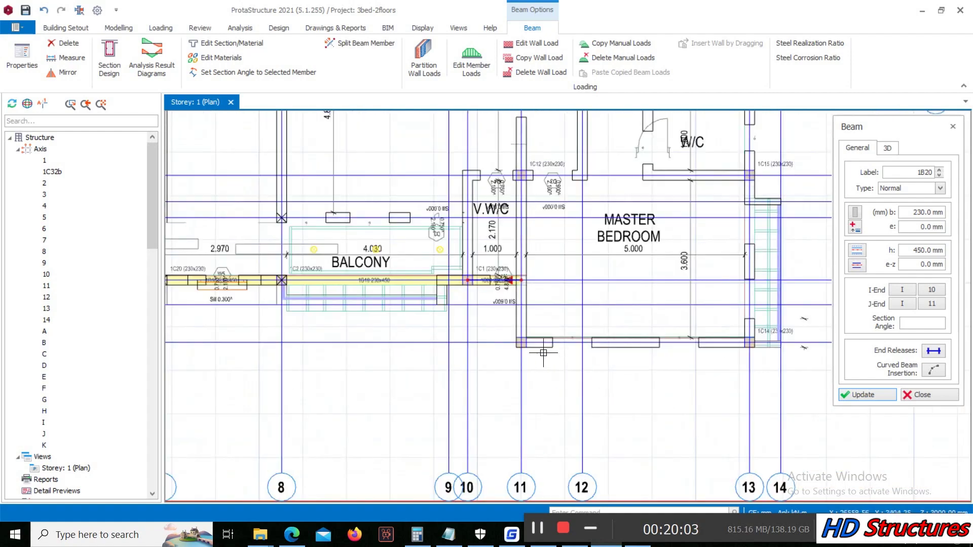
{"action": "left_click", "coordinate": [775, 341]}
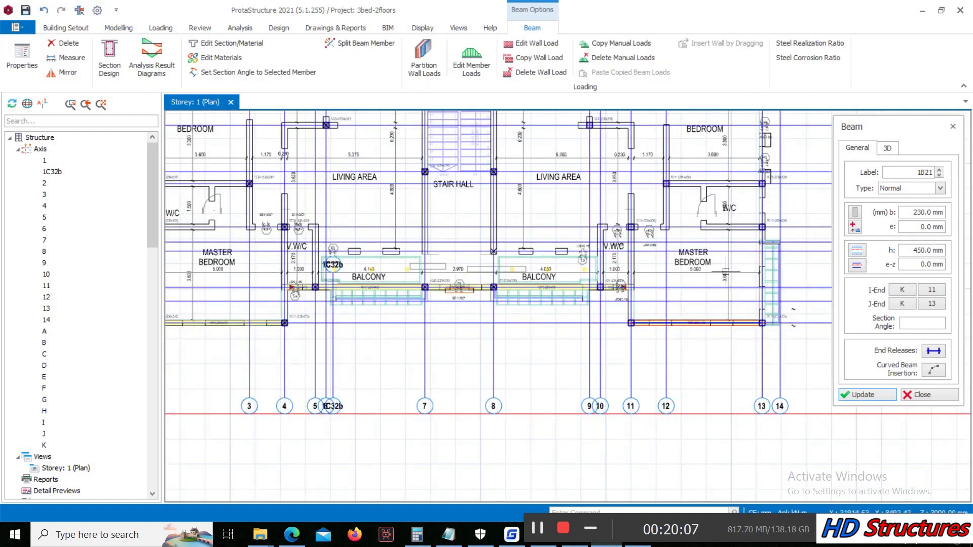
Step: Insert beams along axis 3 from axis E to axis B and from axis B to axis A
{"action": "scroll", "coordinate": [786, 298], "scroll_direction": "down", "scroll_amount": 2}
{"action": "scroll", "coordinate": [443, 294], "scroll_direction": "up", "scroll_amount": 2}
{"action": "scroll", "coordinate": [442, 294], "scroll_direction": "down", "scroll_amount": 1}
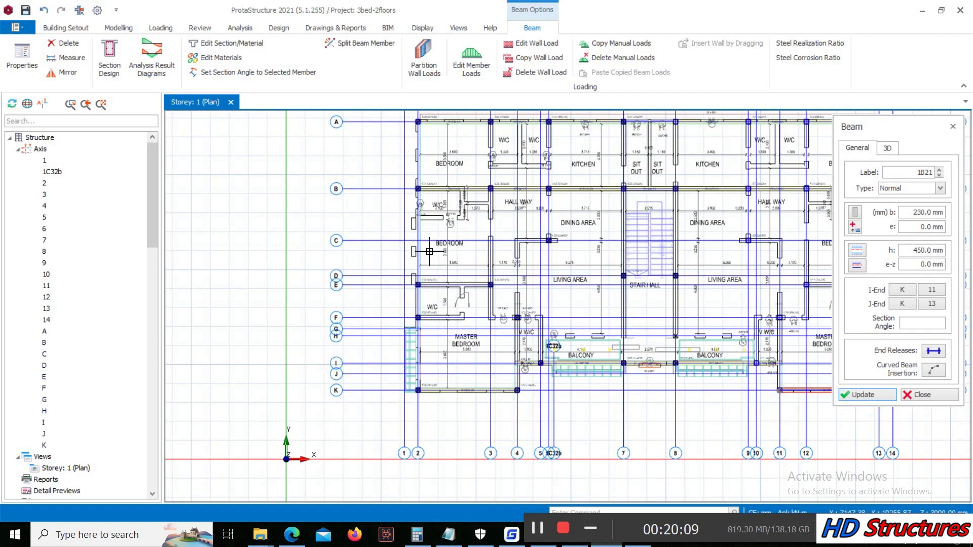
{"action": "scroll", "coordinate": [437, 243], "scroll_direction": "up", "scroll_amount": 1}
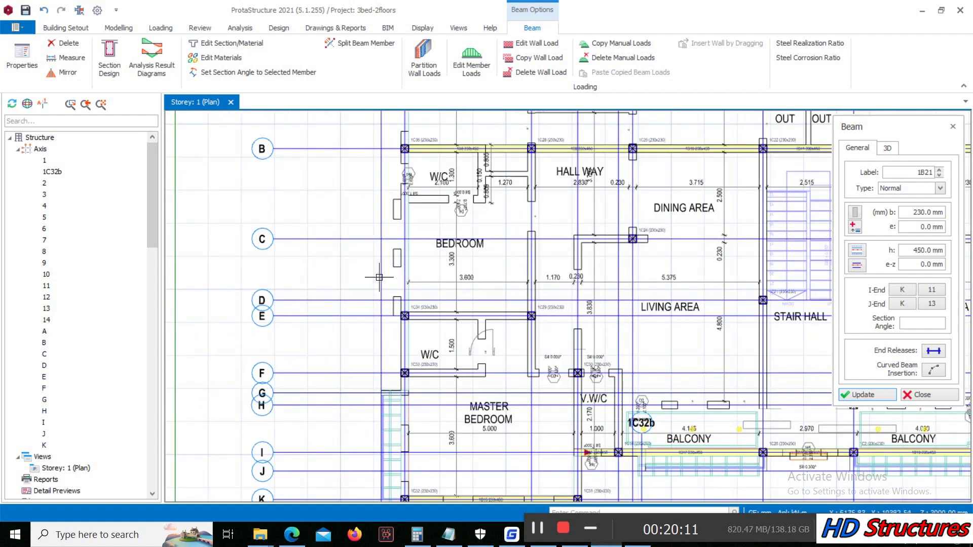
{"action": "scroll", "coordinate": [380, 291], "scroll_direction": "down", "scroll_amount": 1}
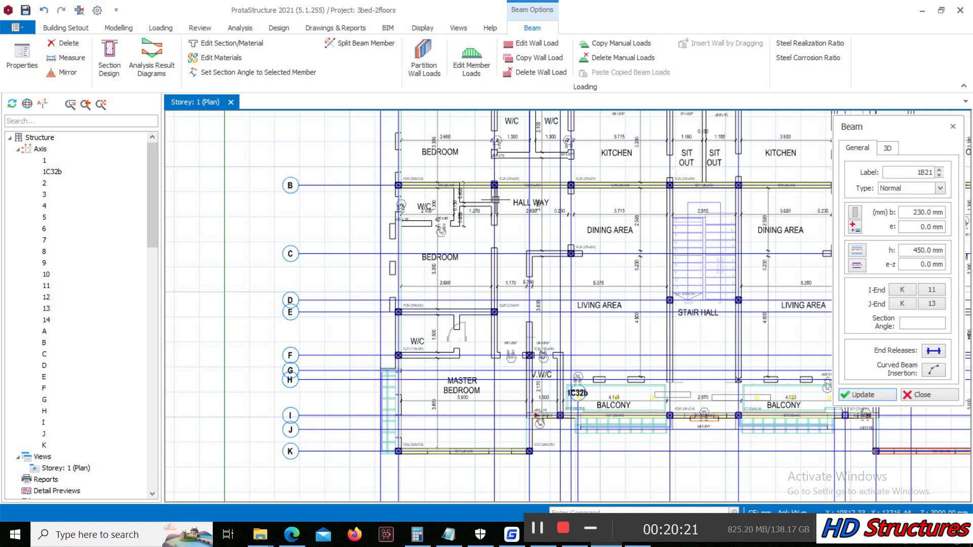
{"action": "left_click", "coordinate": [495, 313]}
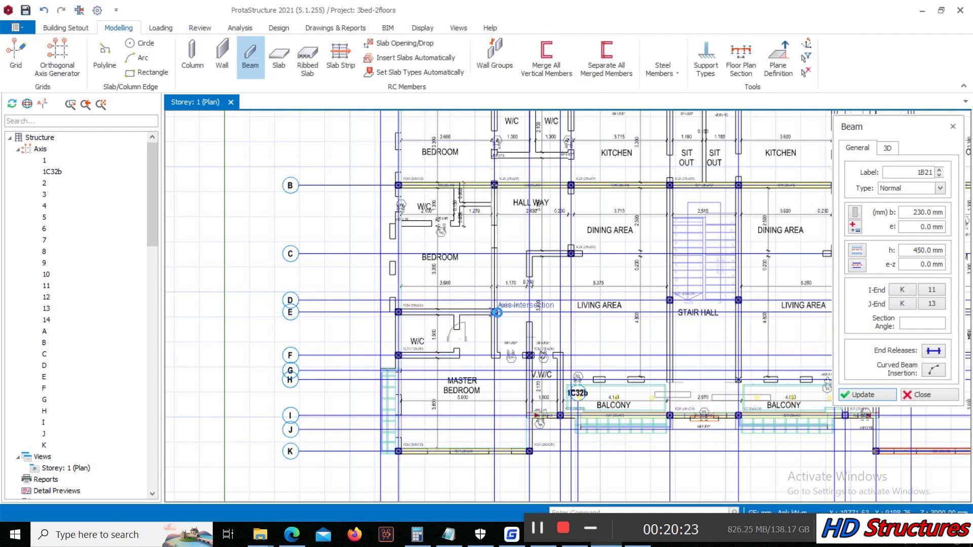
{"action": "left_click", "coordinate": [494, 185]}
{"action": "scroll", "coordinate": [480, 216], "scroll_direction": "down", "scroll_amount": 5}
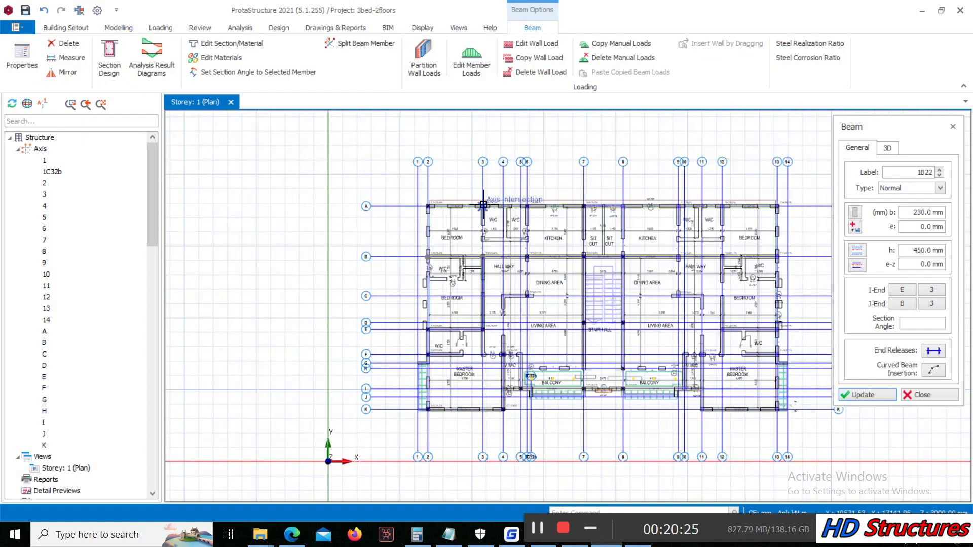
{"action": "scroll", "coordinate": [480, 215], "scroll_direction": "up", "scroll_amount": 8}
{"action": "left_click", "coordinate": [479, 215]}
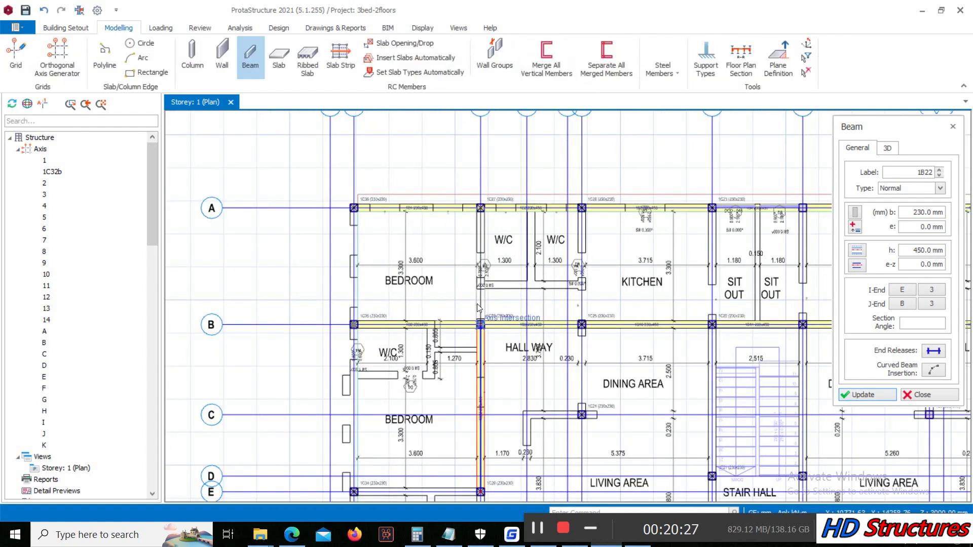
{"action": "left_click", "coordinate": [481, 208]}
Step: Insert a beam along axis F between axes 2 and 4, and one along axis 3 between axes F and E
{"action": "scroll", "coordinate": [487, 397], "scroll_direction": "down", "scroll_amount": 5}
{"action": "scroll", "coordinate": [488, 397], "scroll_direction": "up", "scroll_amount": 8}
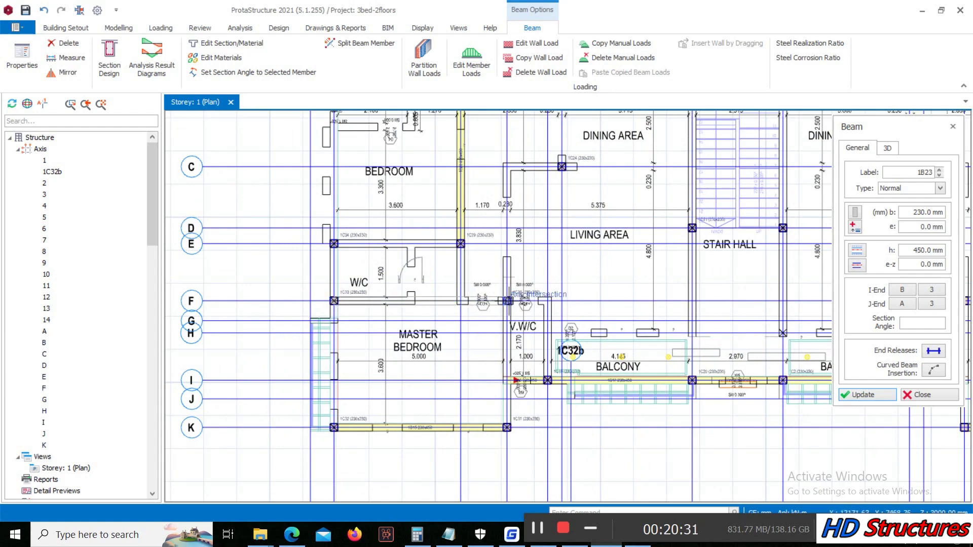
{"action": "left_click", "coordinate": [506, 284]}
{"action": "left_click", "coordinate": [506, 301]}
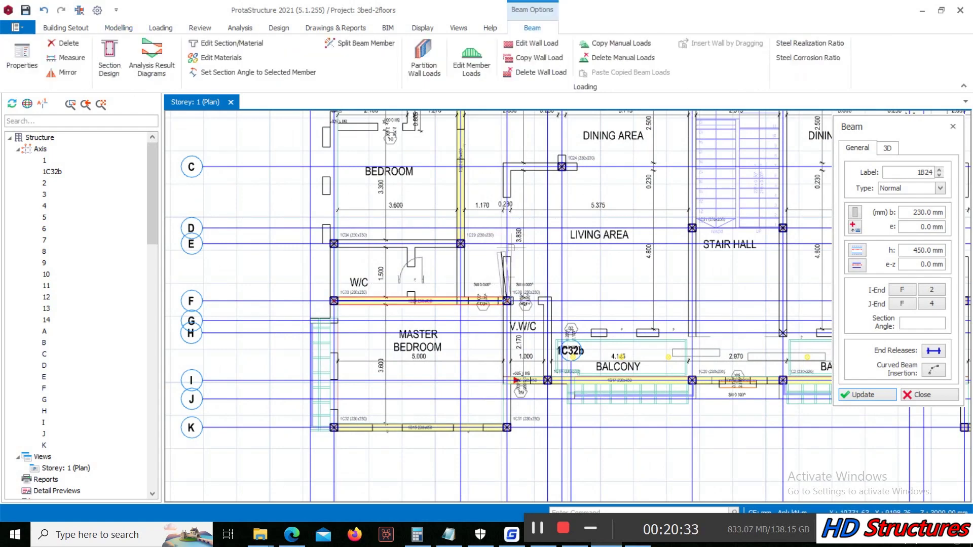
{"action": "left_click", "coordinate": [465, 303]}
{"action": "left_click", "coordinate": [461, 244]}
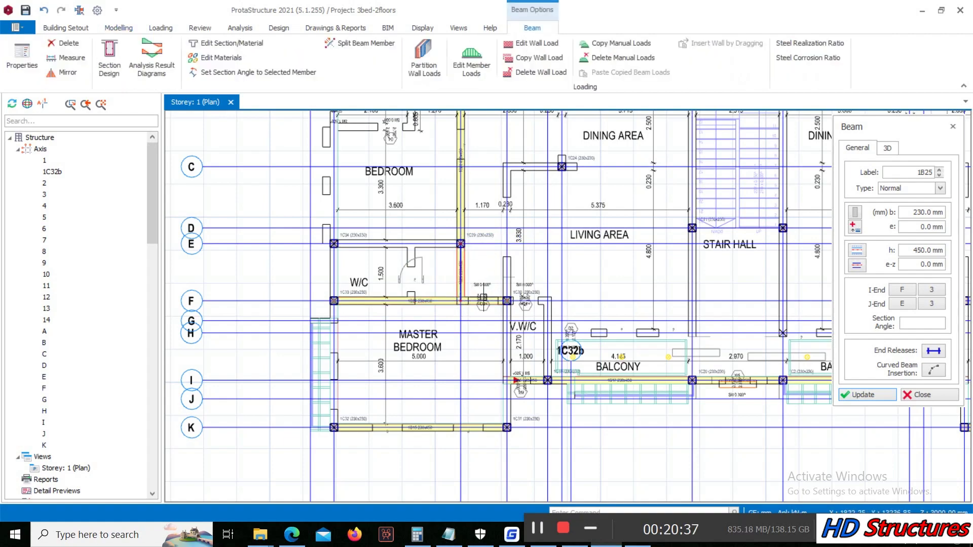
Step: Insert beams along axis 6 between axes A and C, beside the kitchen and dining area
{"action": "scroll", "coordinate": [487, 275], "scroll_direction": "down", "scroll_amount": 3}
{"action": "scroll", "coordinate": [487, 276], "scroll_direction": "up", "scroll_amount": 3}
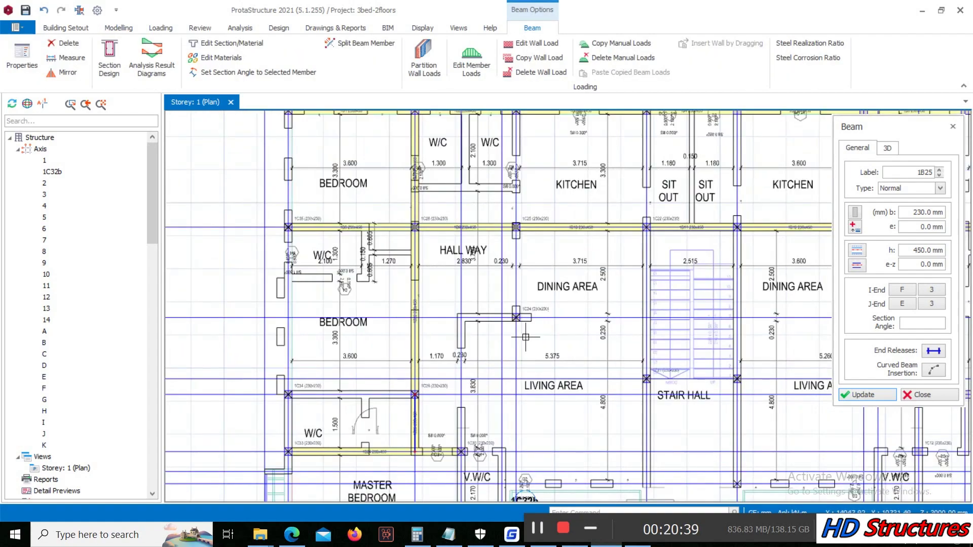
{"action": "middle_click_drag", "start_coordinate": [513, 256], "coordinate": [511, 280]}
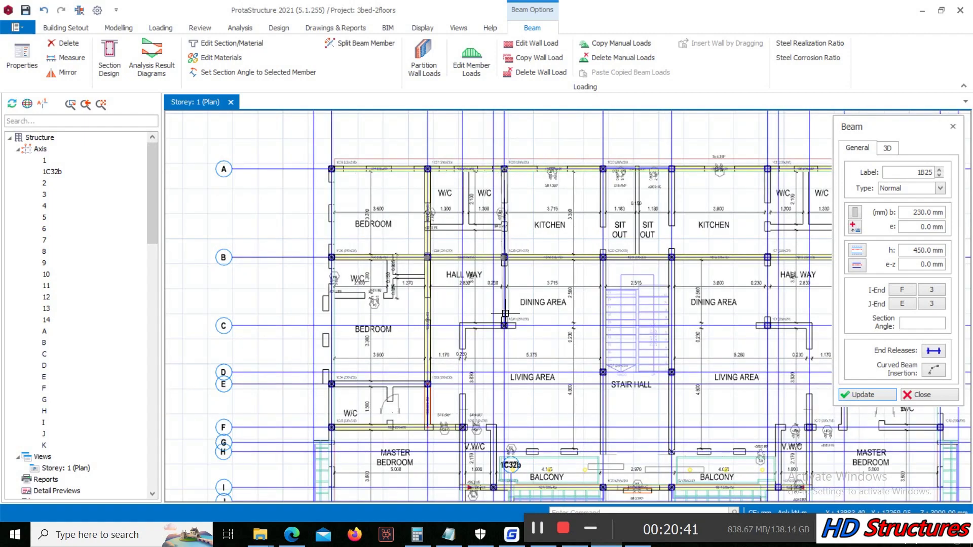
{"action": "key", "text": "Escape"}
{"action": "left_click", "coordinate": [505, 258]}
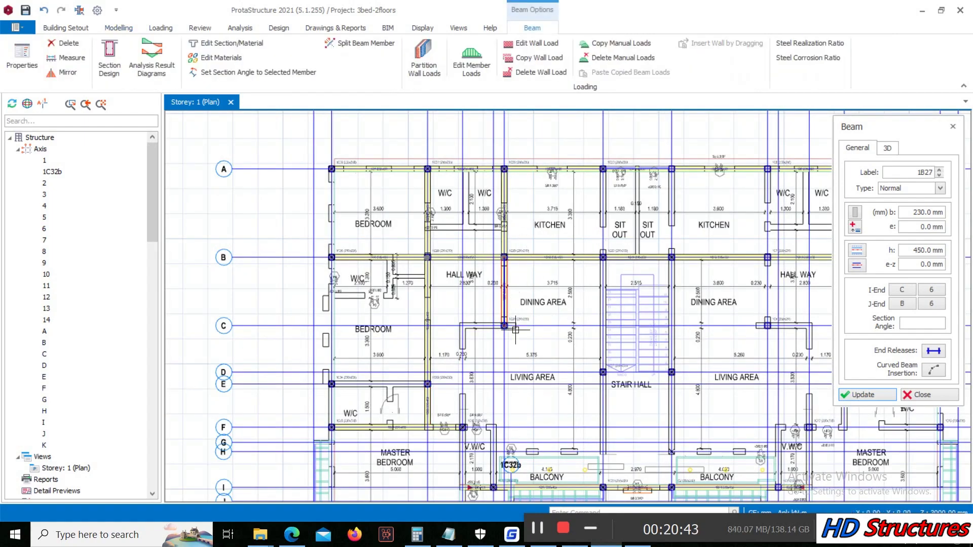
Step: Insert a beam along axis C between axes 3 and 6, below the hall way
{"action": "scroll", "coordinate": [497, 333], "scroll_direction": "up", "scroll_amount": 1}
{"action": "left_click", "coordinate": [406, 325]}
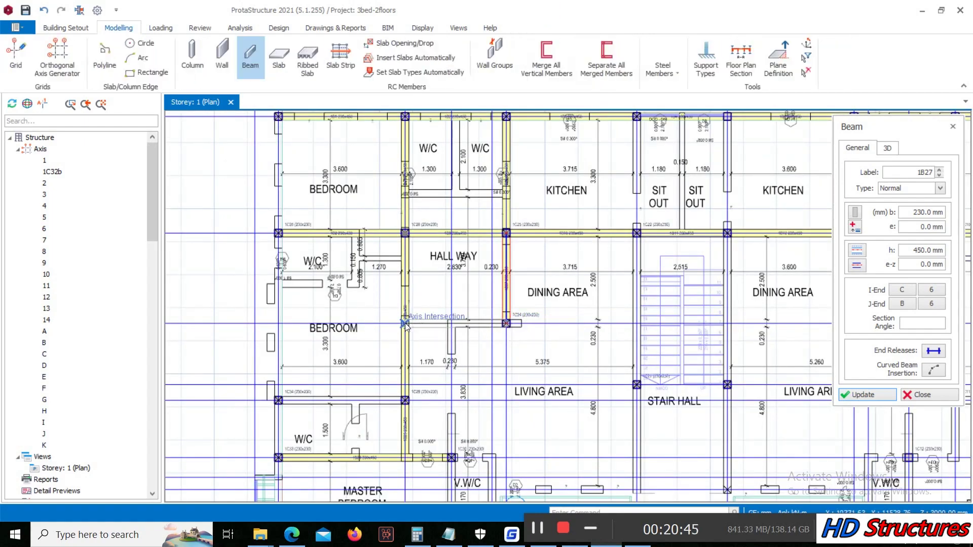
{"action": "scroll", "coordinate": [468, 277], "scroll_direction": "down", "scroll_amount": 3}
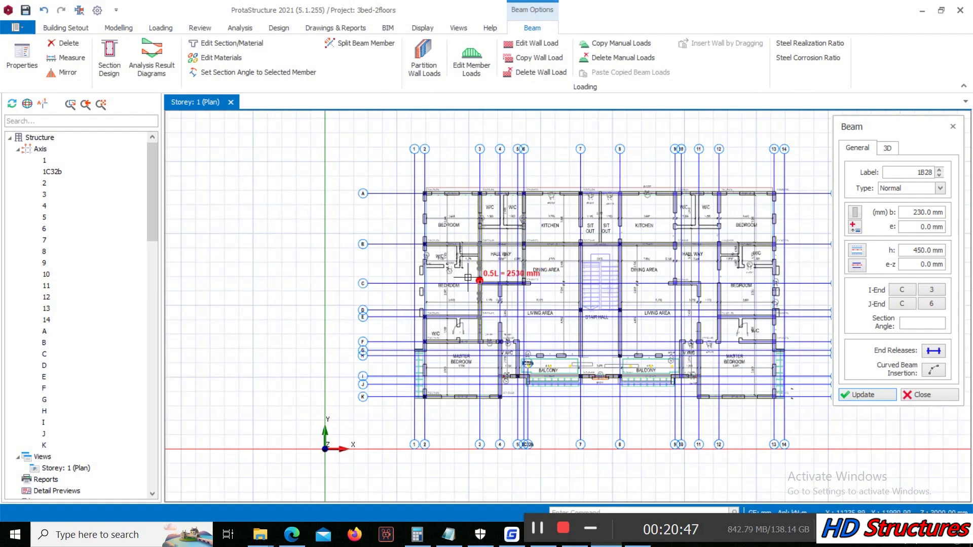
Step: Insert a beam along axis E between axes 2 and 3, above the W/C beside the master bedroom
{"action": "scroll", "coordinate": [435, 351], "scroll_direction": "up", "scroll_amount": 4}
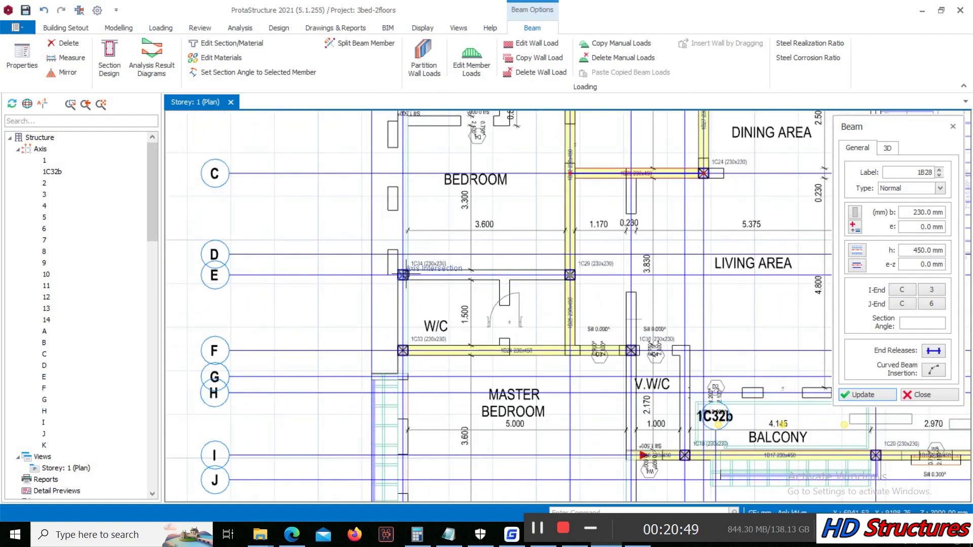
{"action": "key", "text": "Escape"}
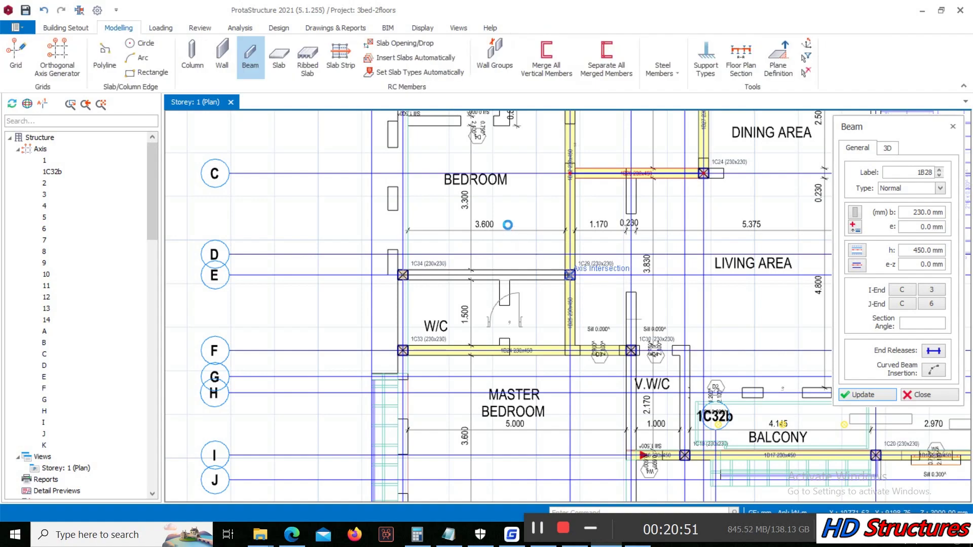
{"action": "left_click", "coordinate": [507, 274]}
{"action": "scroll", "coordinate": [527, 268], "scroll_direction": "down", "scroll_amount": 5}
{"action": "scroll", "coordinate": [518, 172], "scroll_direction": "up", "scroll_amount": 3}
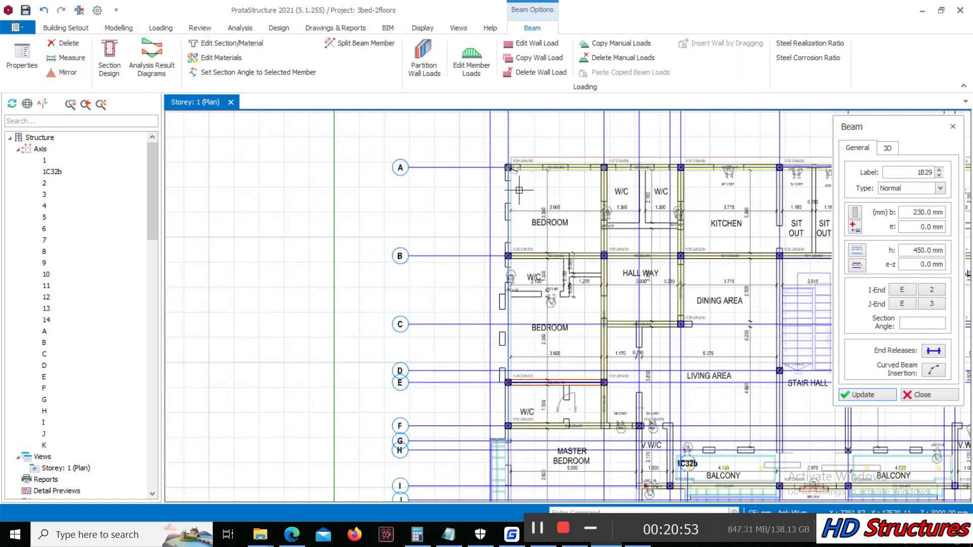
Step: Insert beams along axis 2 over the full depth of the building, between axes A and K
{"action": "scroll", "coordinate": [517, 173], "scroll_direction": "down", "scroll_amount": 3}
{"action": "scroll", "coordinate": [516, 418], "scroll_direction": "up", "scroll_amount": 4}
{"action": "key", "text": "Escape"}
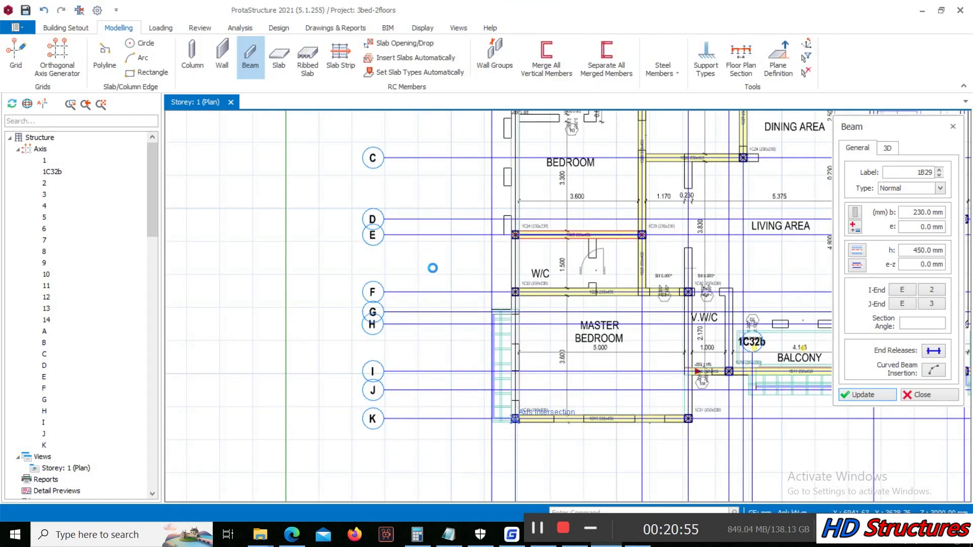
{"action": "left_click_drag", "start_coordinate": [431, 247], "coordinate": [527, 420]}
{"action": "scroll", "coordinate": [590, 319], "scroll_direction": "down", "scroll_amount": 3}
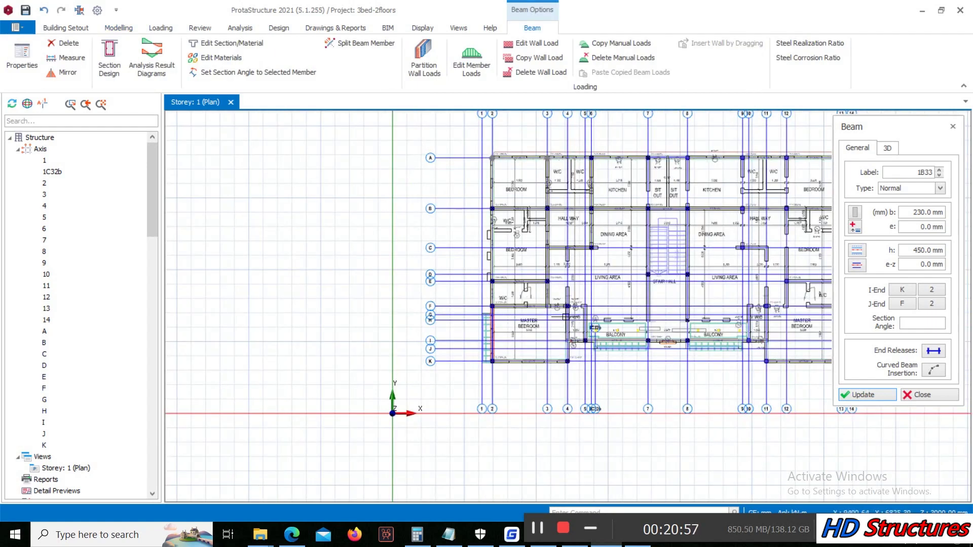
Step: Insert a beam along axis 4 from axis C to axis K, declining to split it at the crossing beams
{"action": "scroll", "coordinate": [591, 318], "scroll_direction": "up", "scroll_amount": 3}
{"action": "left_click", "coordinate": [553, 196]}
{"action": "left_click", "coordinate": [552, 393]}
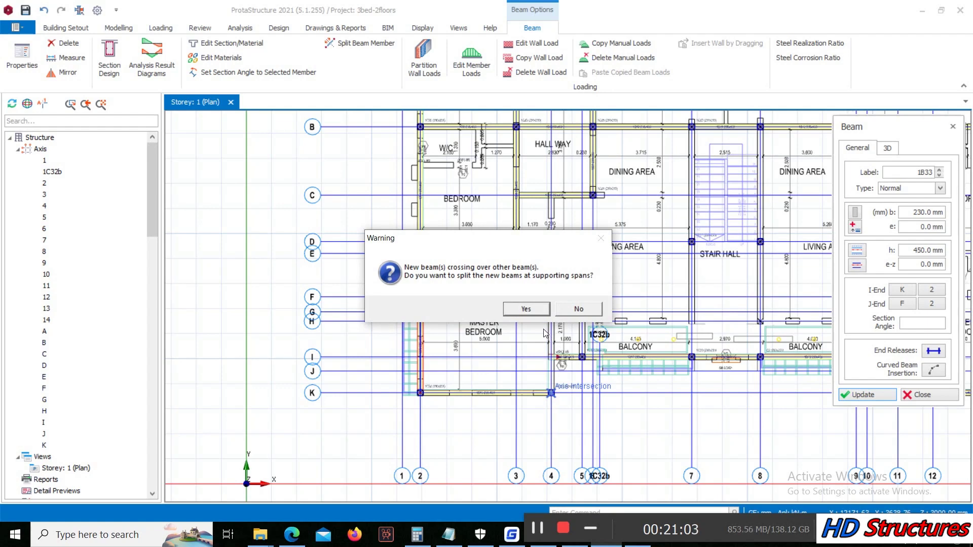
{"action": "left_click", "coordinate": [571, 310]}
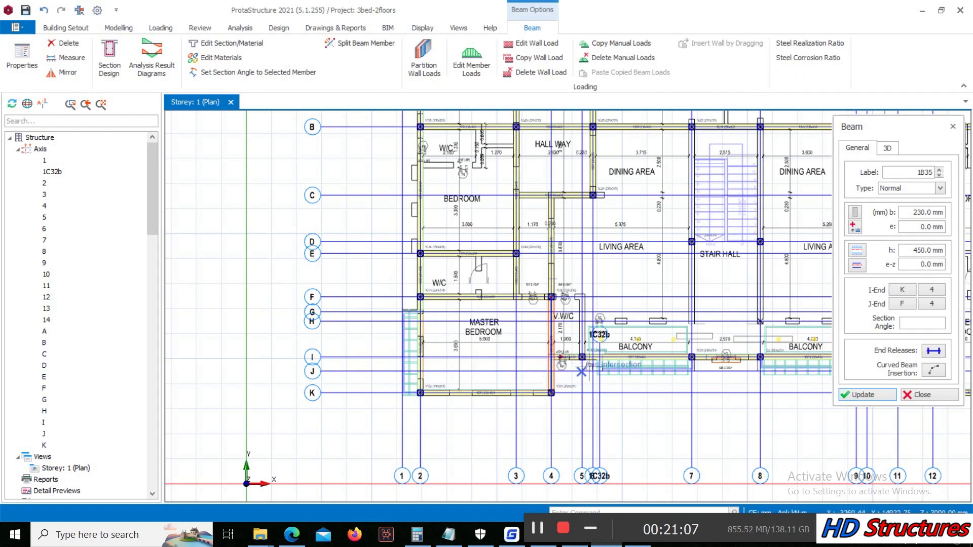
Step: Check the axis 4 beams and their junctions around the master bedroom, V.W/C and living area
{"action": "scroll", "coordinate": [561, 380], "scroll_direction": "up", "scroll_amount": 3}
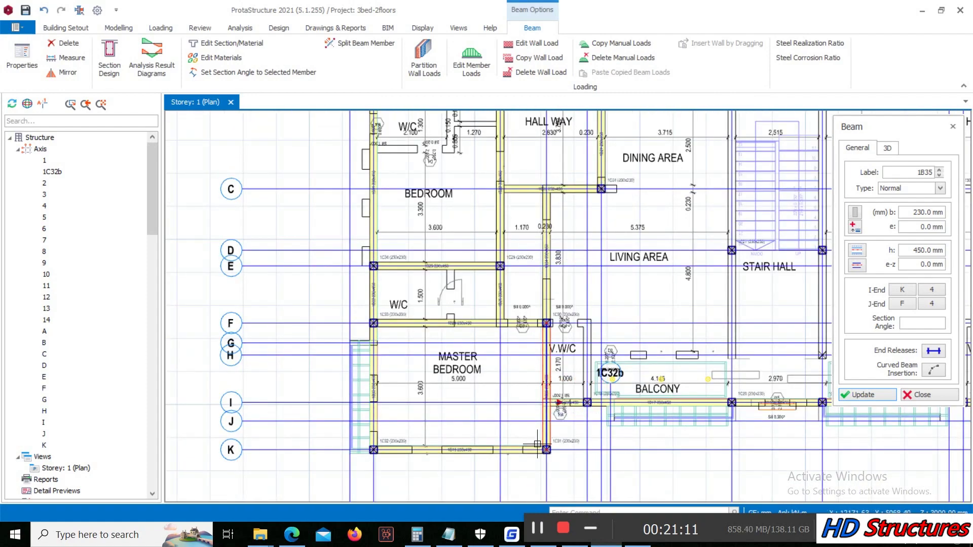
{"action": "scroll", "coordinate": [546, 440], "scroll_direction": "up", "scroll_amount": 3}
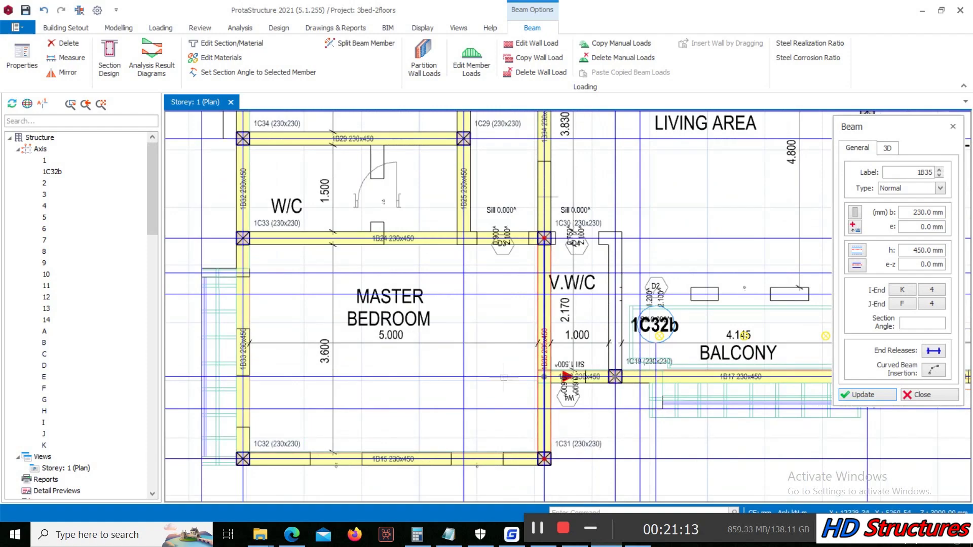
{"action": "scroll", "coordinate": [499, 375], "scroll_direction": "down", "scroll_amount": 3}
{"action": "scroll", "coordinate": [484, 347], "scroll_direction": "up", "scroll_amount": 1}
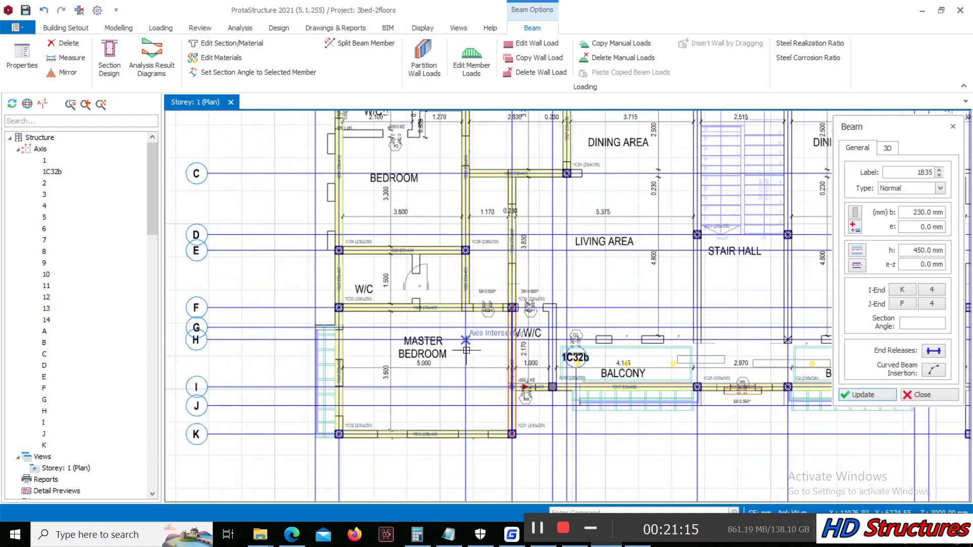
{"action": "scroll", "coordinate": [479, 362], "scroll_direction": "up", "scroll_amount": 2}
{"action": "scroll", "coordinate": [584, 403], "scroll_direction": "down", "scroll_amount": 2}
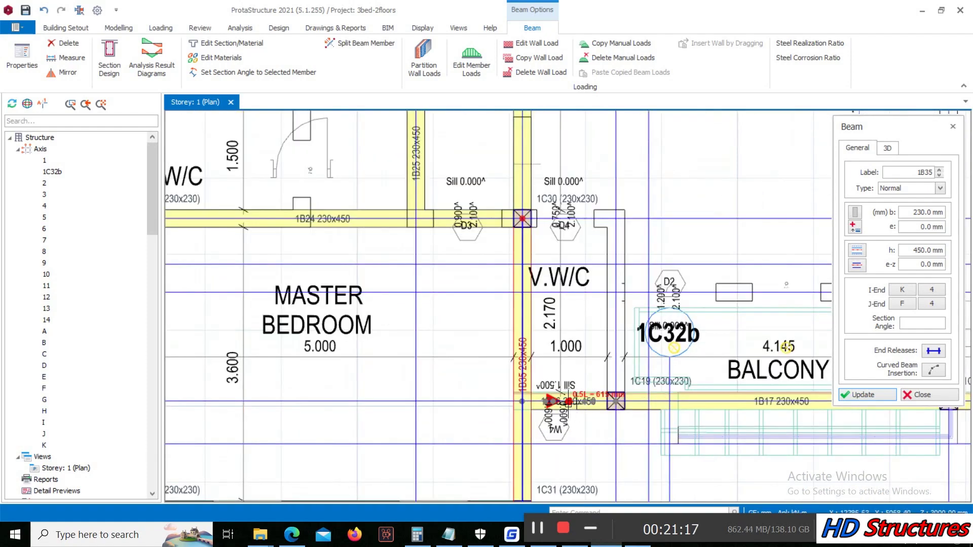
{"action": "scroll", "coordinate": [572, 380], "scroll_direction": "down", "scroll_amount": 3}
{"action": "scroll", "coordinate": [572, 380], "scroll_direction": "up", "scroll_amount": 2}
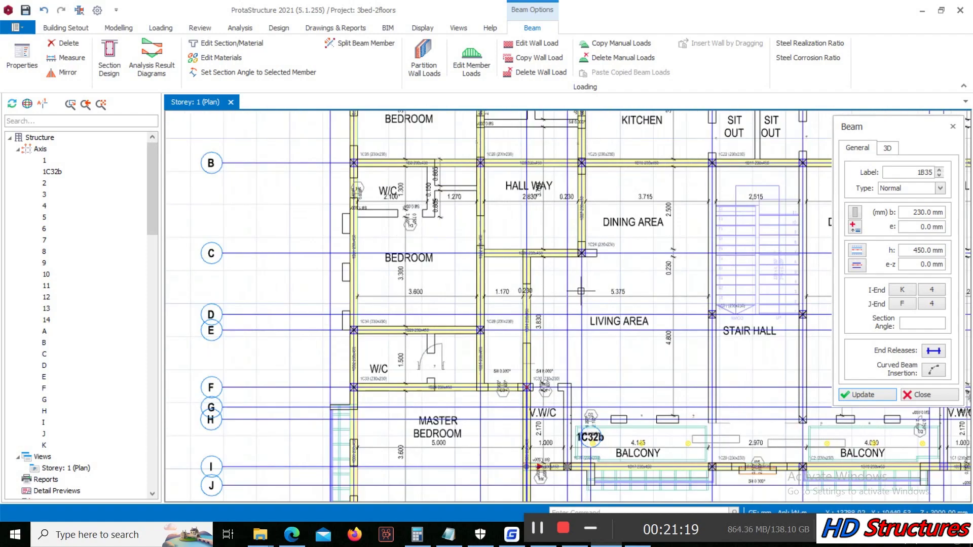
Step: Insert beams along axes 7 and 8 on both sides of the stair hall, each between axes A and I
{"action": "scroll", "coordinate": [568, 324], "scroll_direction": "down", "scroll_amount": 2}
{"action": "scroll", "coordinate": [561, 271], "scroll_direction": "up", "scroll_amount": 3}
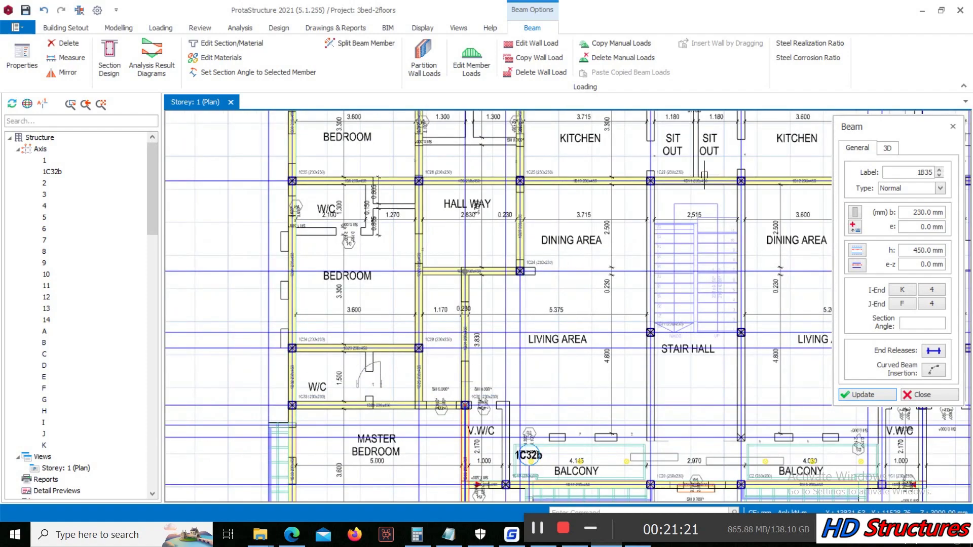
{"action": "scroll", "coordinate": [561, 270], "scroll_direction": "down", "scroll_amount": 3}
{"action": "left_click", "coordinate": [637, 156]}
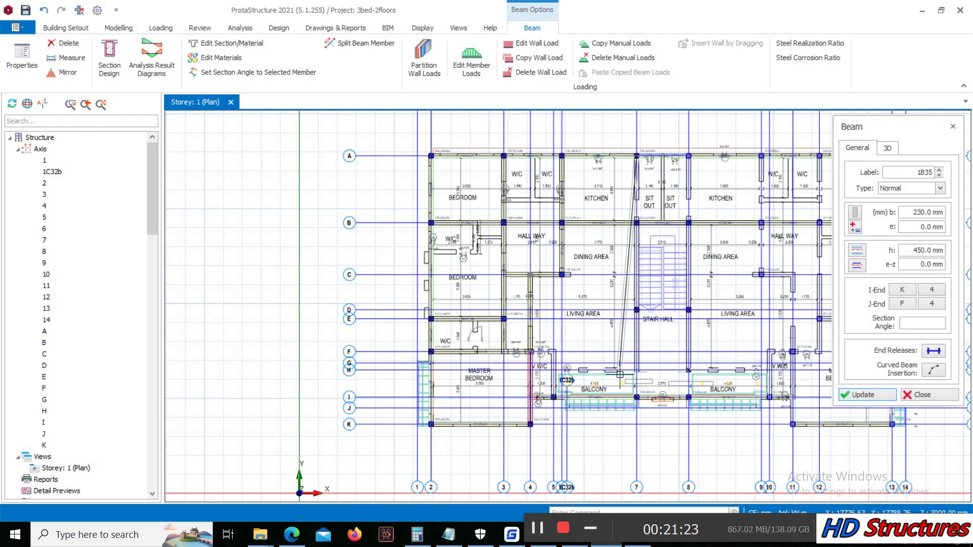
{"action": "left_click", "coordinate": [636, 396]}
{"action": "left_click", "coordinate": [637, 398]}
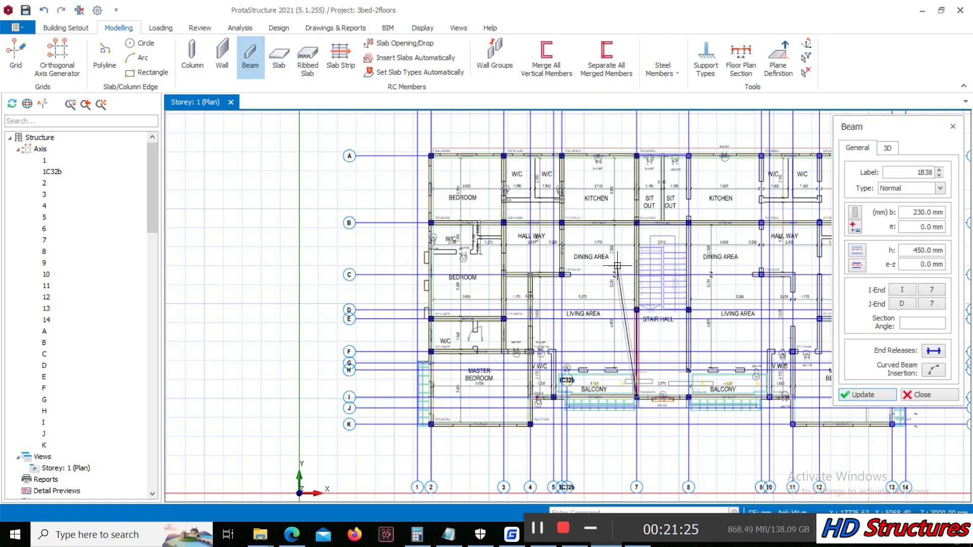
{"action": "scroll", "coordinate": [695, 401], "scroll_direction": "up", "scroll_amount": 3}
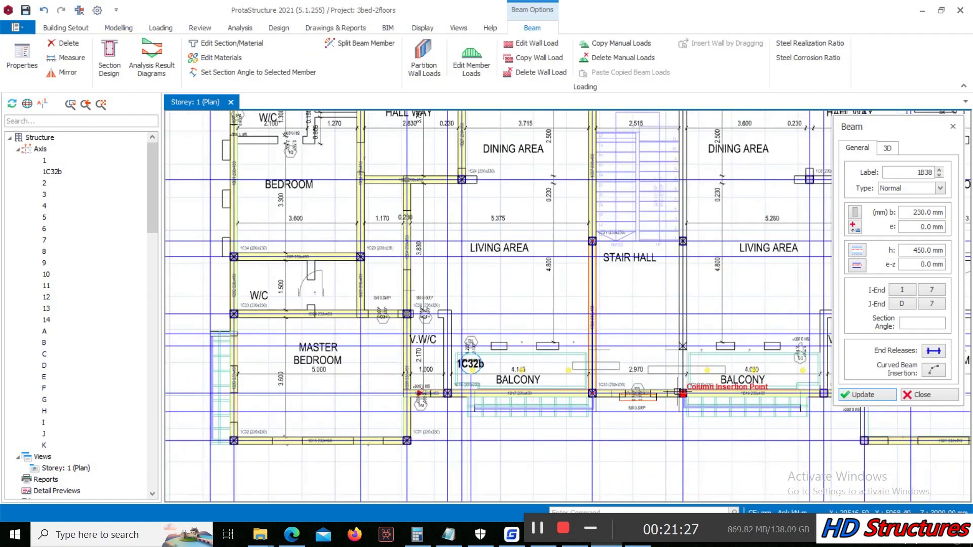
{"action": "left_click", "coordinate": [688, 372]}
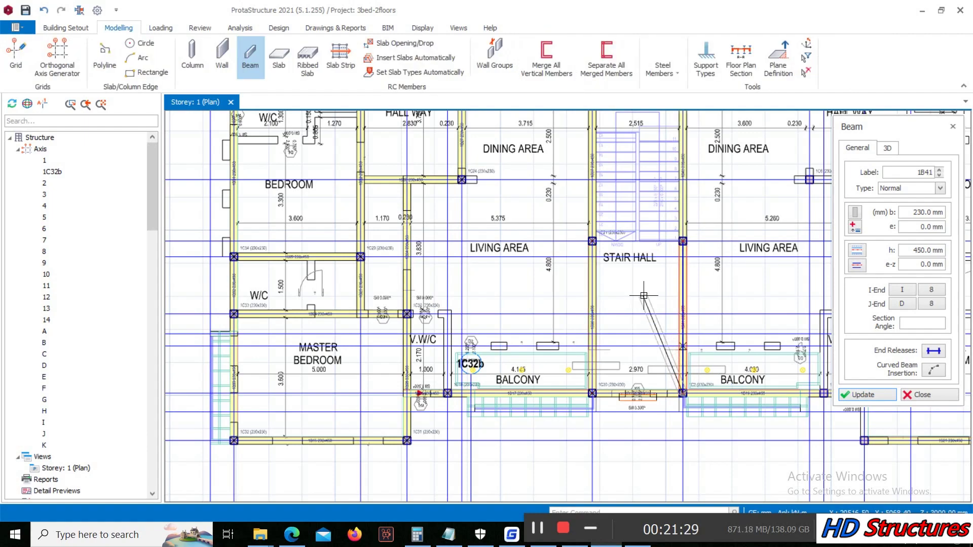
Step: Insert a beam along axis C between axes 6 and 7, separating the dining and living areas
{"action": "scroll", "coordinate": [551, 249], "scroll_direction": "down", "scroll_amount": 1}
{"action": "scroll", "coordinate": [550, 250], "scroll_direction": "up", "scroll_amount": 1}
{"action": "scroll", "coordinate": [551, 250], "scroll_direction": "up", "scroll_amount": 2}
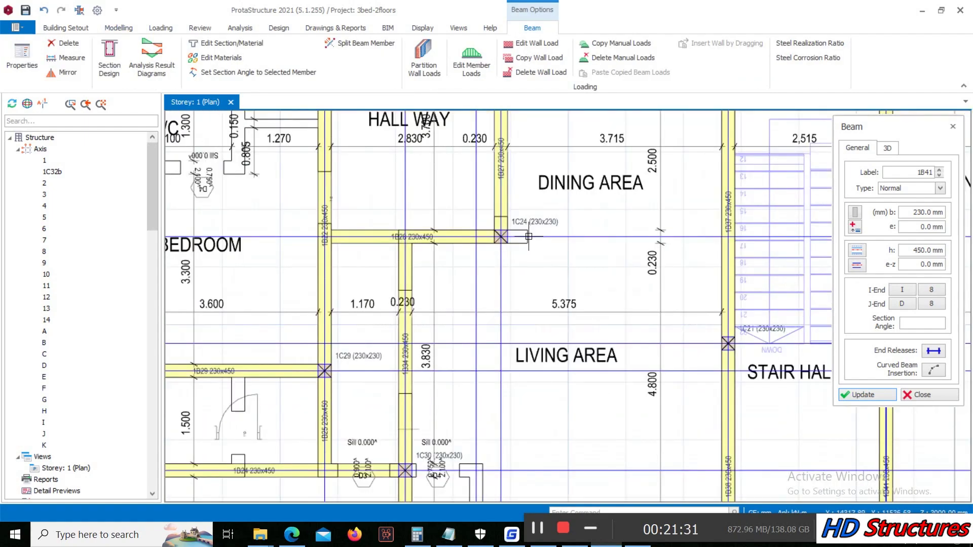
{"action": "left_click", "coordinate": [729, 236]}
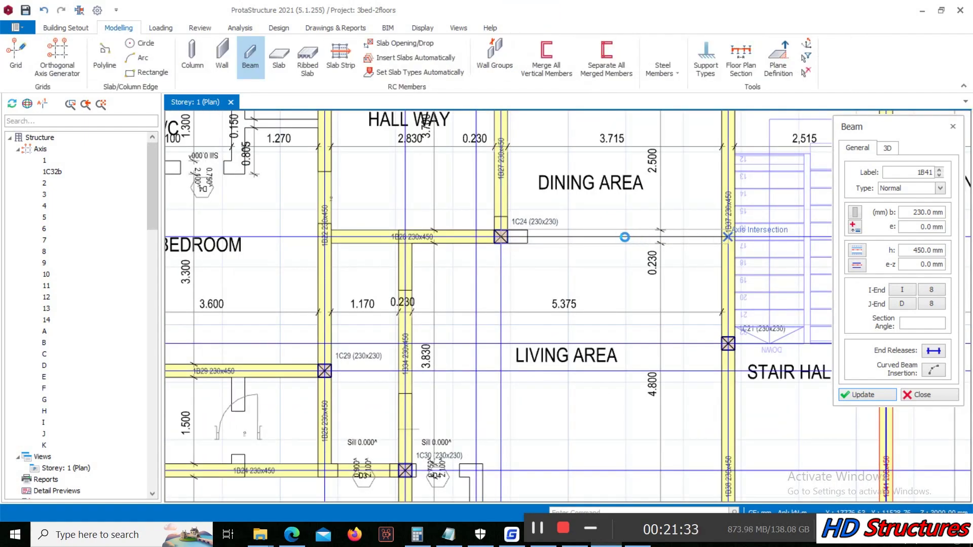
{"action": "scroll", "coordinate": [615, 252], "scroll_direction": "down", "scroll_amount": 3}
{"action": "scroll", "coordinate": [616, 252], "scroll_direction": "up", "scroll_amount": 2}
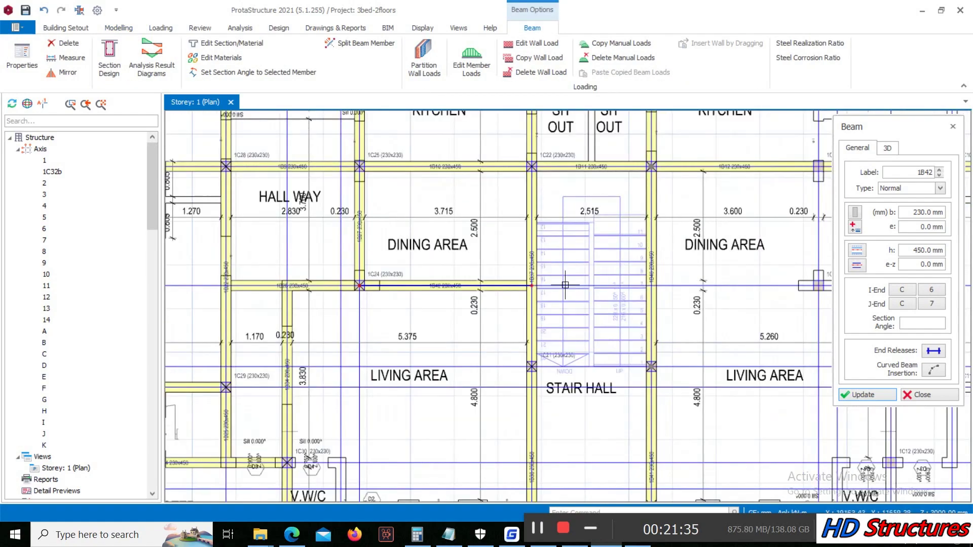
Step: Insert a beam along axis H between axes 5 and 7, between the living area and the balcony
{"action": "scroll", "coordinate": [628, 213], "scroll_direction": "down", "scroll_amount": 3}
{"action": "scroll", "coordinate": [644, 161], "scroll_direction": "up", "scroll_amount": 1}
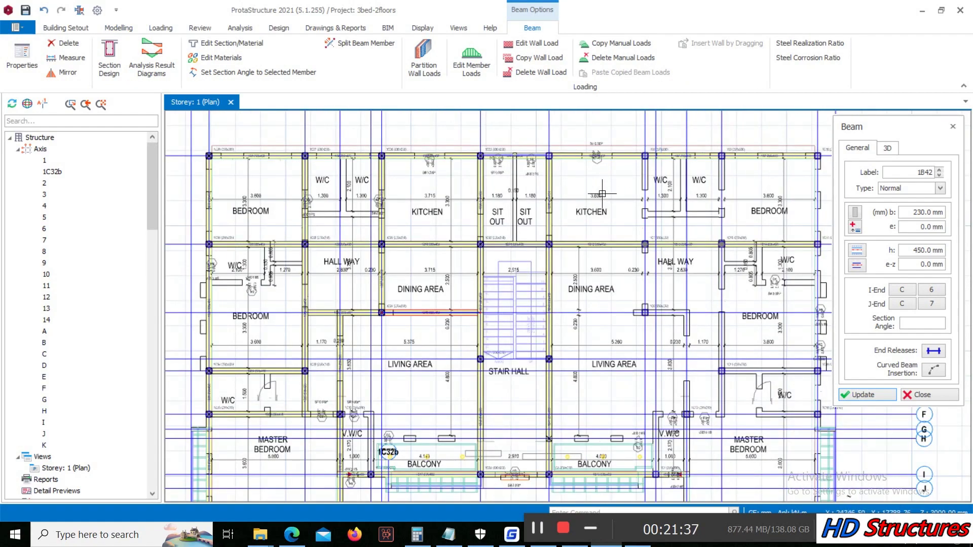
{"action": "scroll", "coordinate": [608, 212], "scroll_direction": "down", "scroll_amount": 1}
{"action": "scroll", "coordinate": [421, 325], "scroll_direction": "up", "scroll_amount": 2}
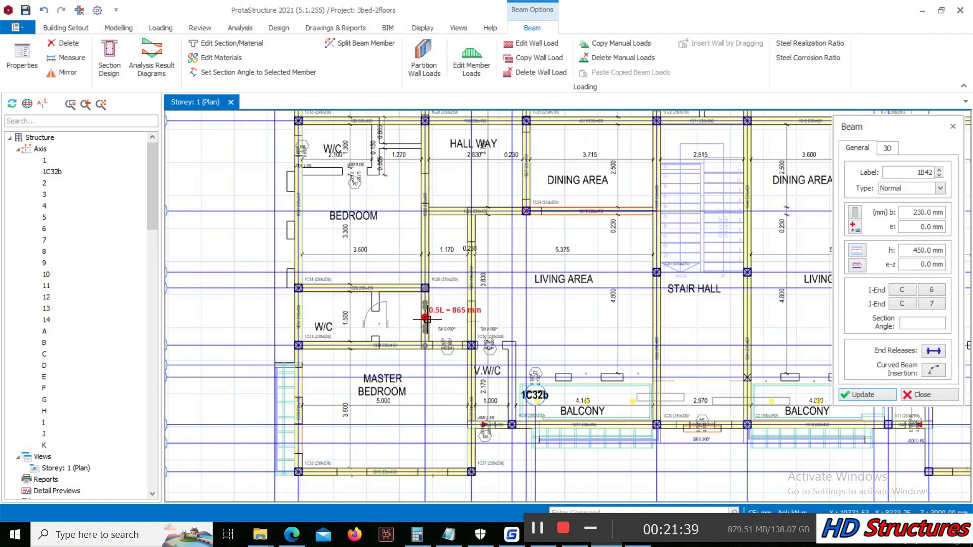
{"action": "scroll", "coordinate": [415, 370], "scroll_direction": "up", "scroll_amount": 2}
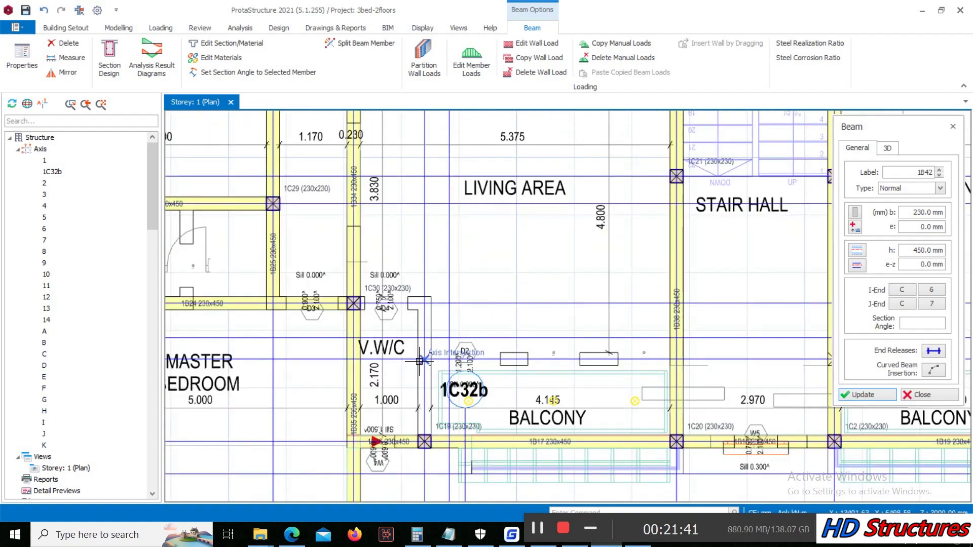
{"action": "left_click", "coordinate": [425, 360]}
{"action": "left_click", "coordinate": [682, 361]}
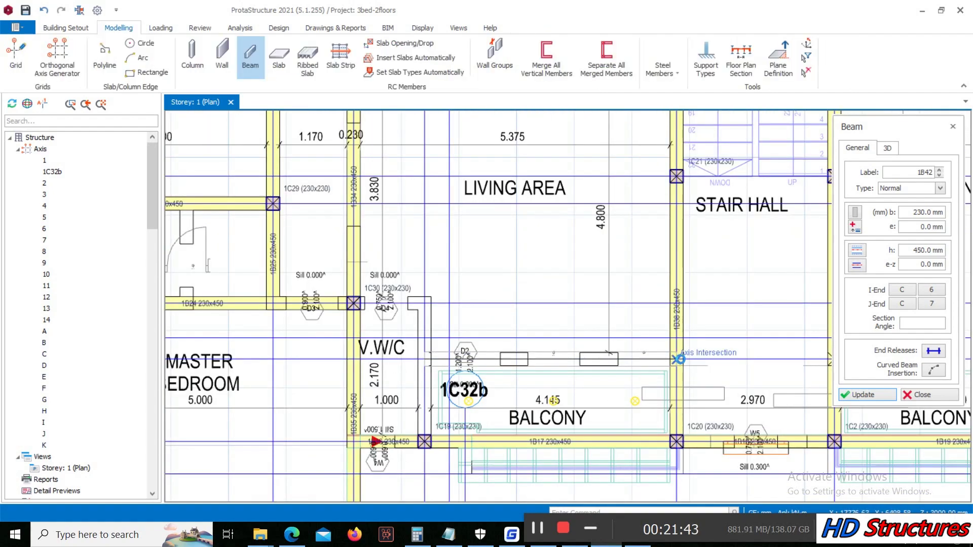
{"action": "scroll", "coordinate": [632, 343], "scroll_direction": "down", "scroll_amount": 1}
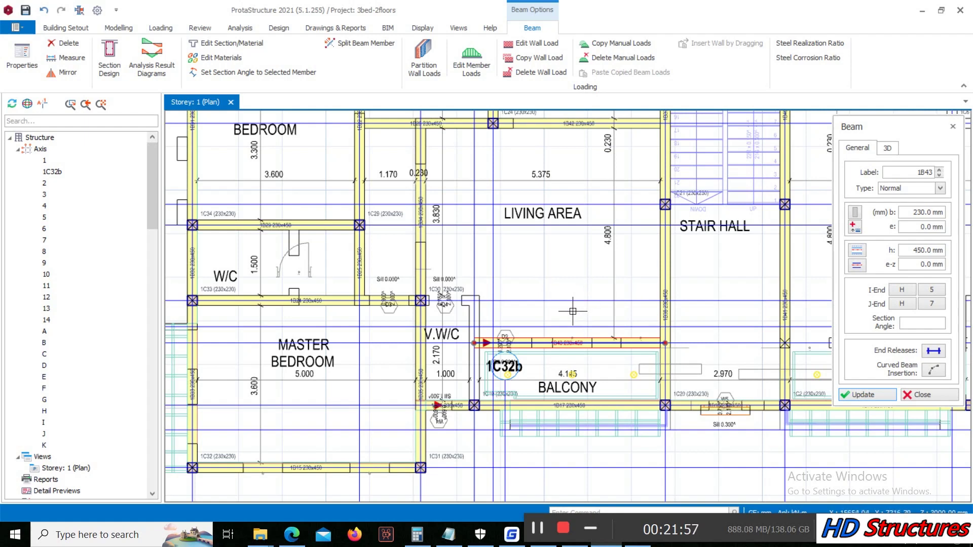
Step: Examine the V.W/C wall corner at axes 5 and F and compare it with the mirrored half of the plan
{"action": "middle_click_drag", "start_coordinate": [557, 304], "coordinate": [565, 299]}
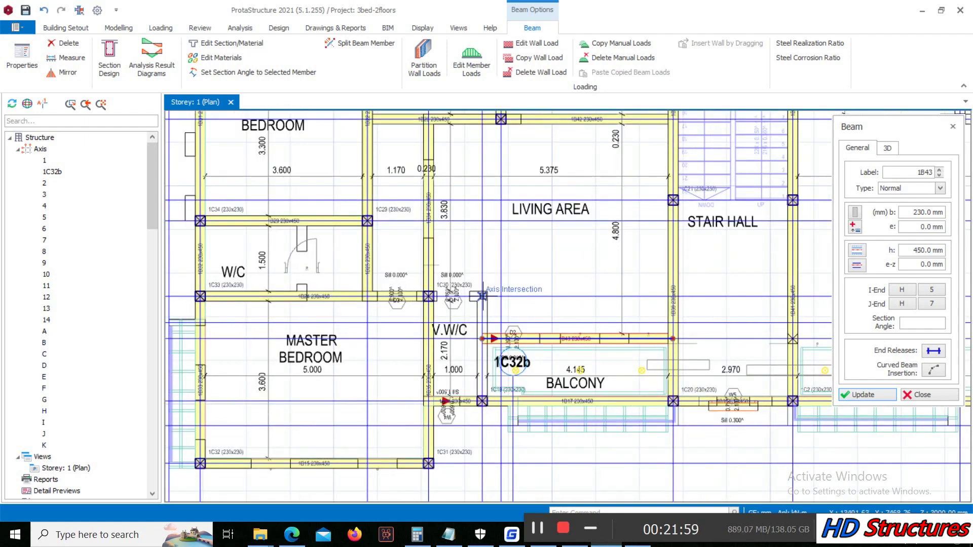
{"action": "scroll", "coordinate": [450, 355], "scroll_direction": "down", "scroll_amount": 2}
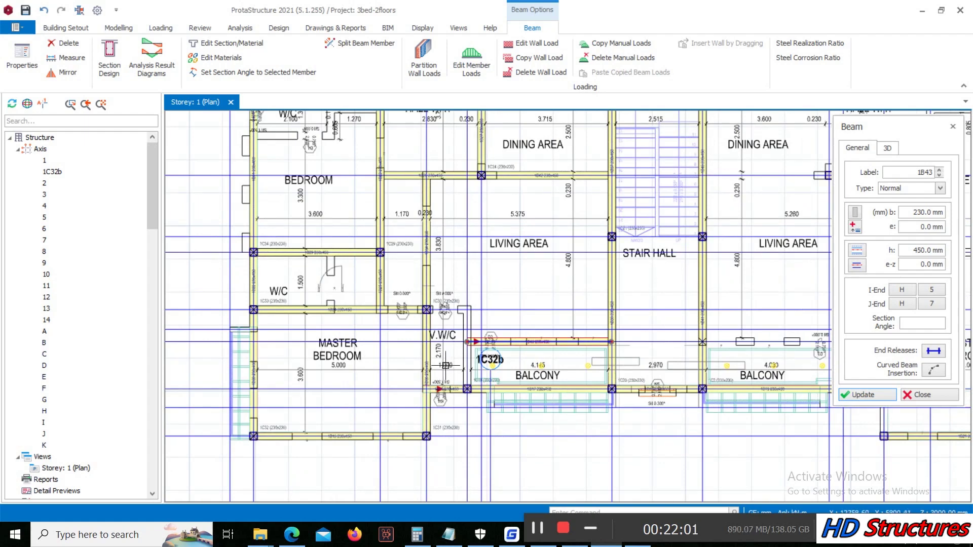
{"action": "scroll", "coordinate": [446, 365], "scroll_direction": "up", "scroll_amount": 2}
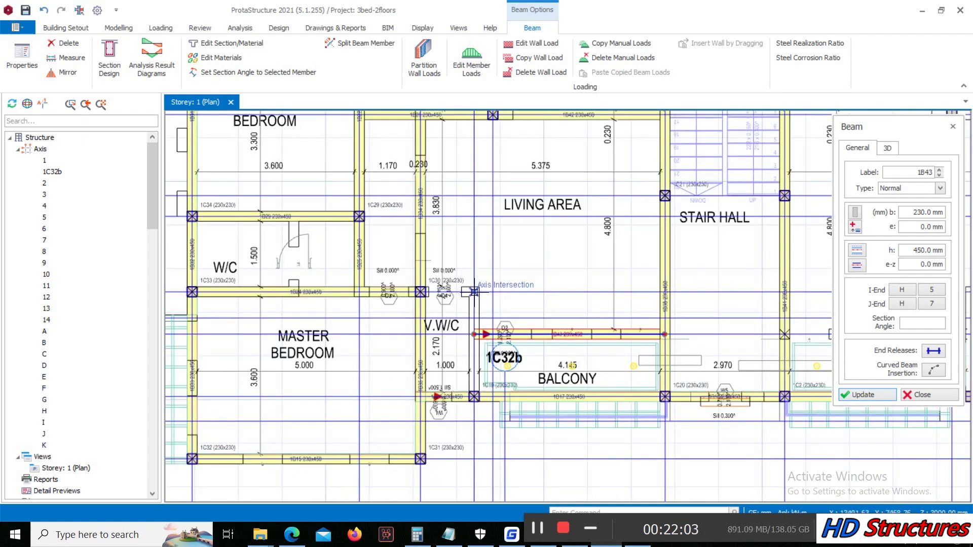
{"action": "scroll", "coordinate": [474, 293], "scroll_direction": "down", "scroll_amount": 1}
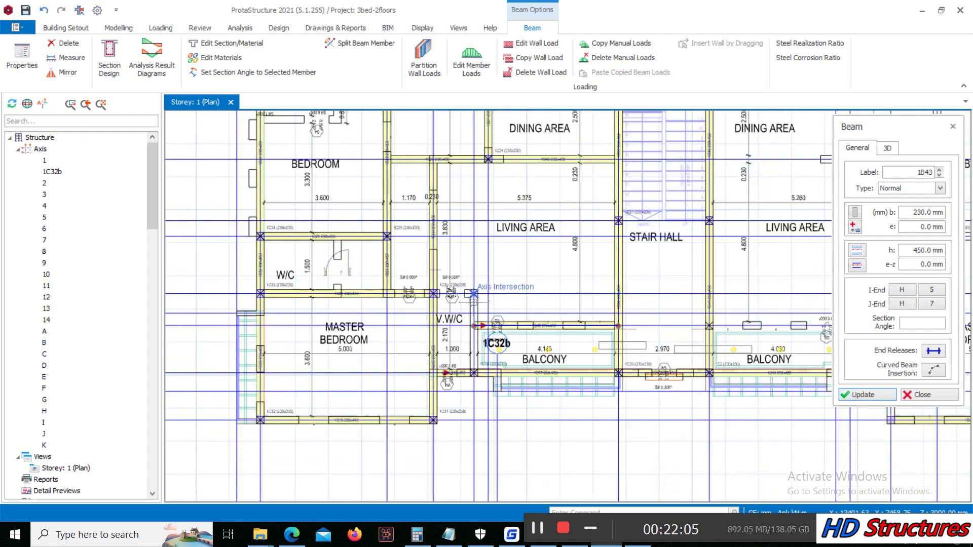
{"action": "scroll", "coordinate": [477, 291], "scroll_direction": "up", "scroll_amount": 2}
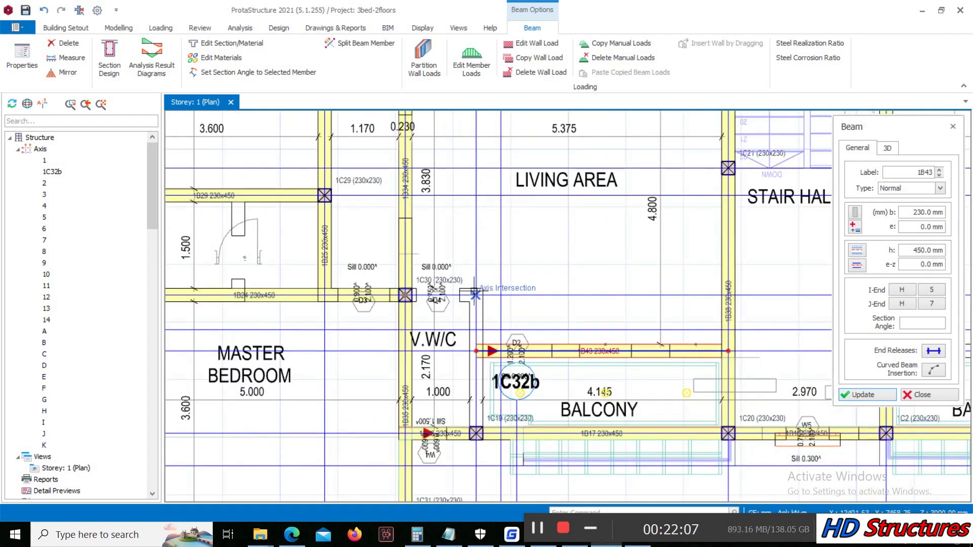
{"action": "scroll", "coordinate": [475, 292], "scroll_direction": "down", "scroll_amount": 2}
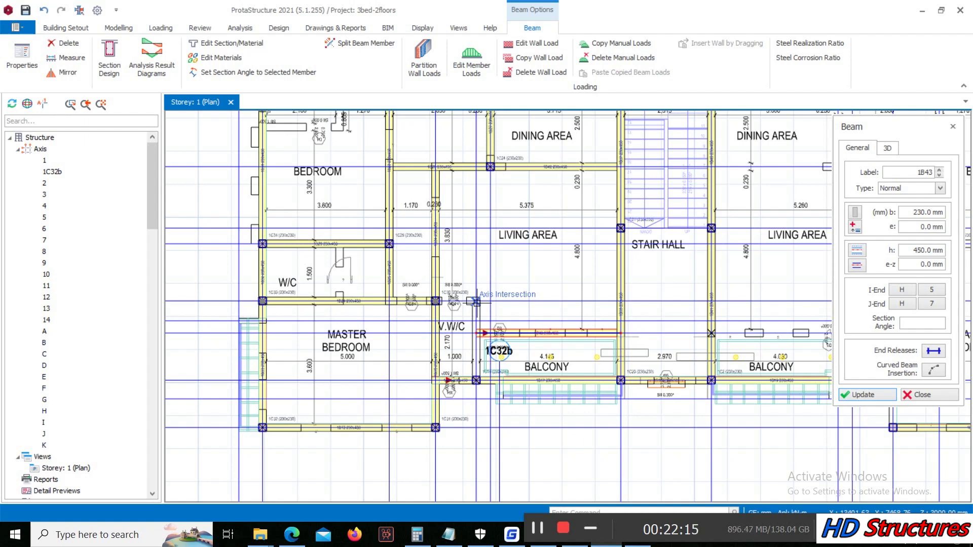
{"action": "scroll", "coordinate": [477, 302], "scroll_direction": "down", "scroll_amount": 3}
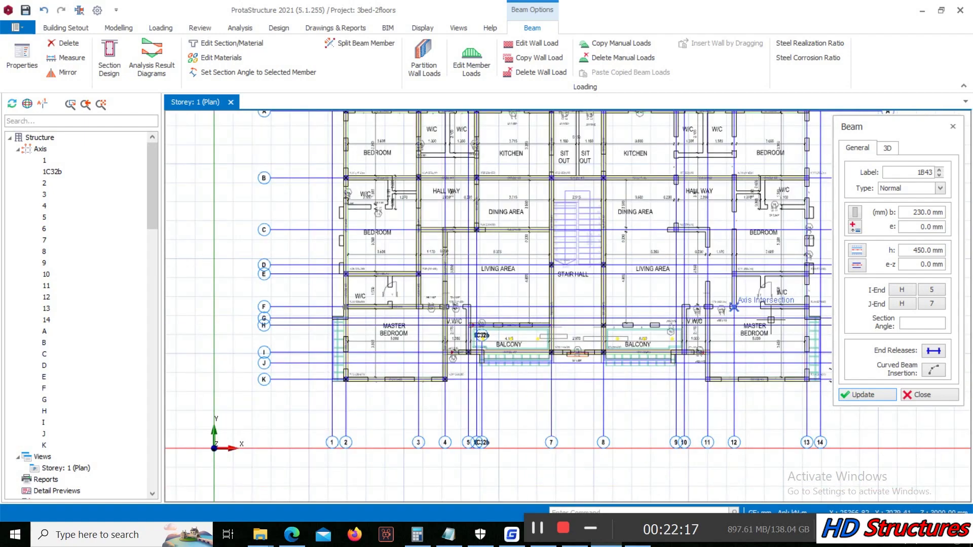
{"action": "scroll", "coordinate": [654, 305], "scroll_direction": "up", "scroll_amount": 3}
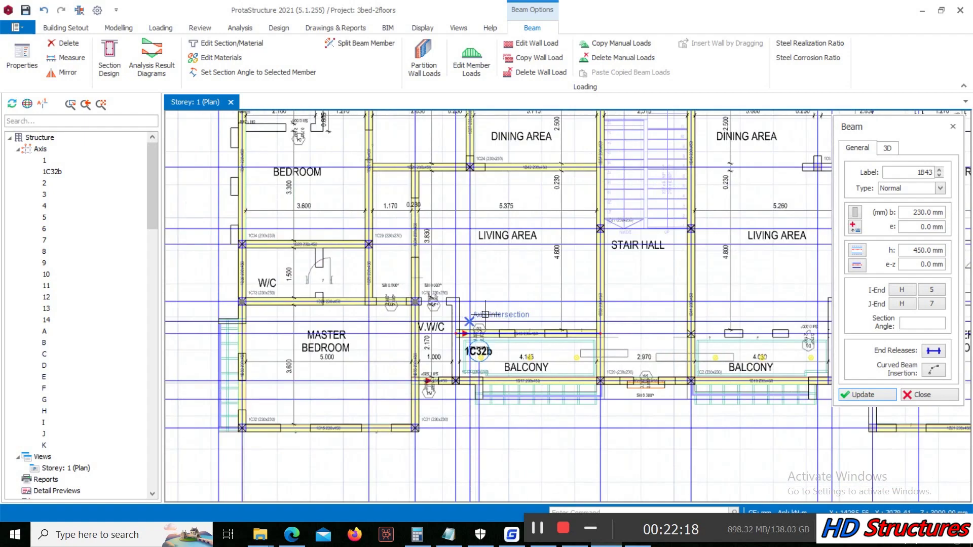
Step: Insert a 230 x 230 mm column at axes 5 and F, reusing the properties of the column at axes 4 and F
{"action": "left_click", "coordinate": [930, 395]}
{"action": "scroll", "coordinate": [507, 294], "scroll_direction": "up", "scroll_amount": 5}
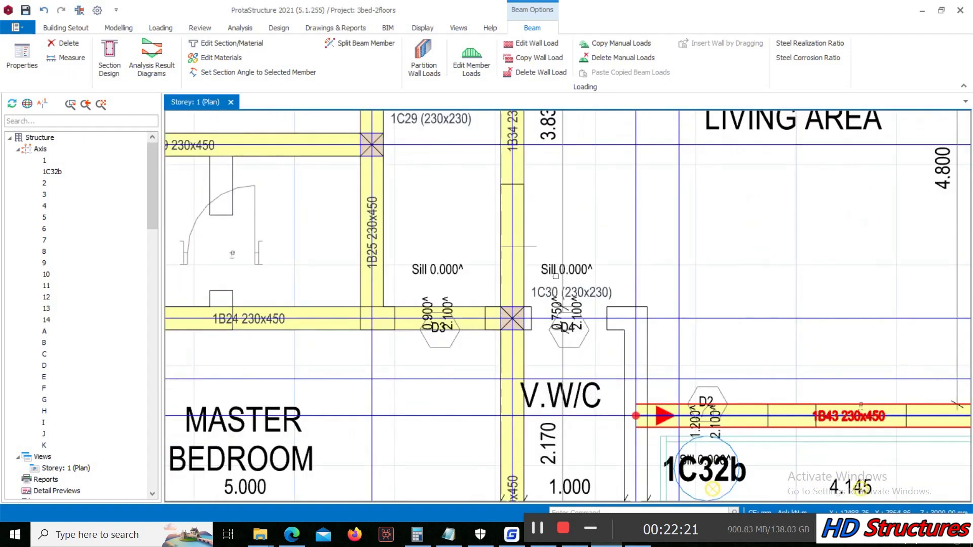
{"action": "left_click", "coordinate": [536, 292]}
{"action": "right_click", "coordinate": [537, 293]}
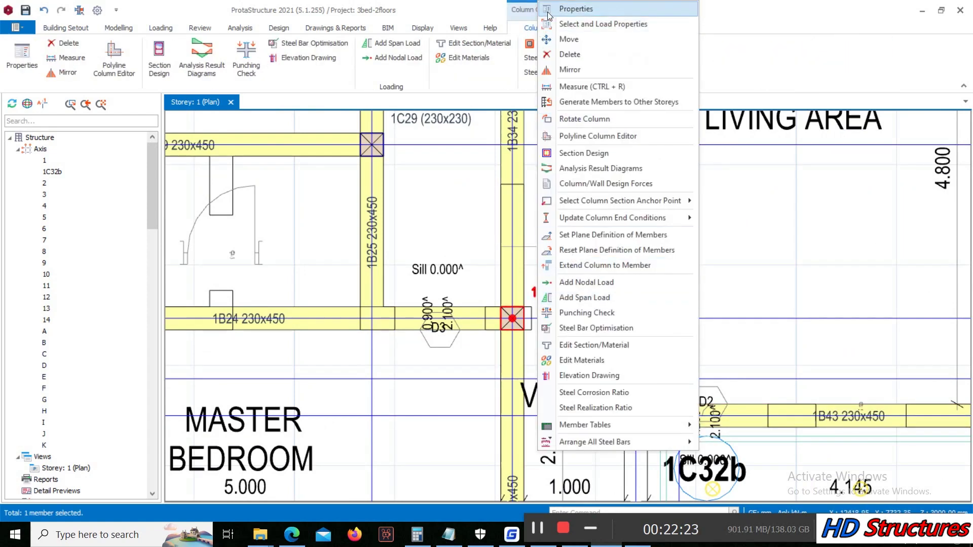
{"action": "left_click", "coordinate": [576, 9]}
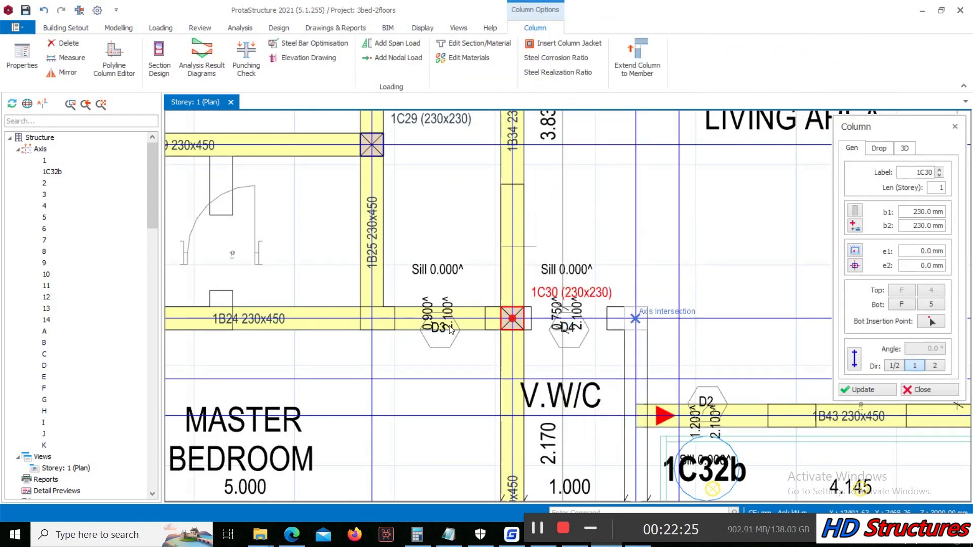
{"action": "key", "text": "Escape"}
{"action": "scroll", "coordinate": [380, 315], "scroll_direction": "down", "scroll_amount": 3}
Step: Insert a matching 230 x 230 mm column at axes 12 and F in the mirrored half of the plan
{"action": "scroll", "coordinate": [478, 348], "scroll_direction": "down", "scroll_amount": 3}
{"action": "scroll", "coordinate": [704, 342], "scroll_direction": "up", "scroll_amount": 2}
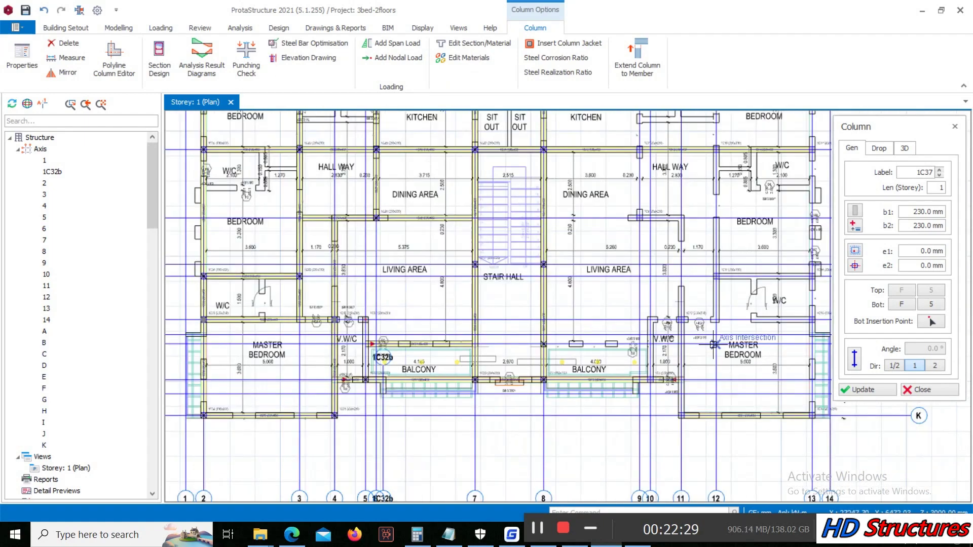
{"action": "left_click", "coordinate": [717, 312]}
{"action": "scroll", "coordinate": [716, 312], "scroll_direction": "down", "scroll_amount": 3}
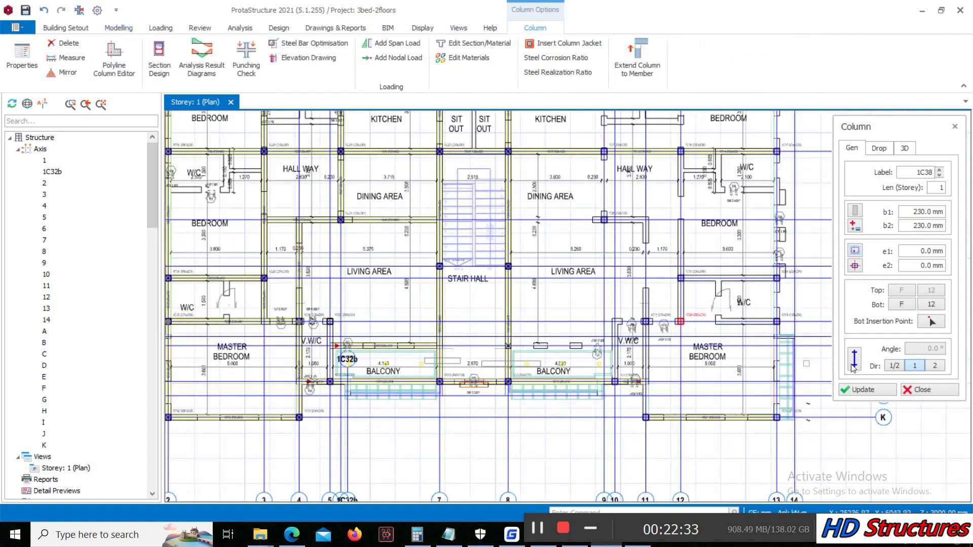
{"action": "left_click", "coordinate": [923, 390]}
Step: Delete the axis H beam between axes 5 and 7 and the axis I beam between axes 4 and 5, and save the project
{"action": "scroll", "coordinate": [243, 331], "scroll_direction": "up", "scroll_amount": 3}
{"action": "scroll", "coordinate": [346, 343], "scroll_direction": "down", "scroll_amount": 2}
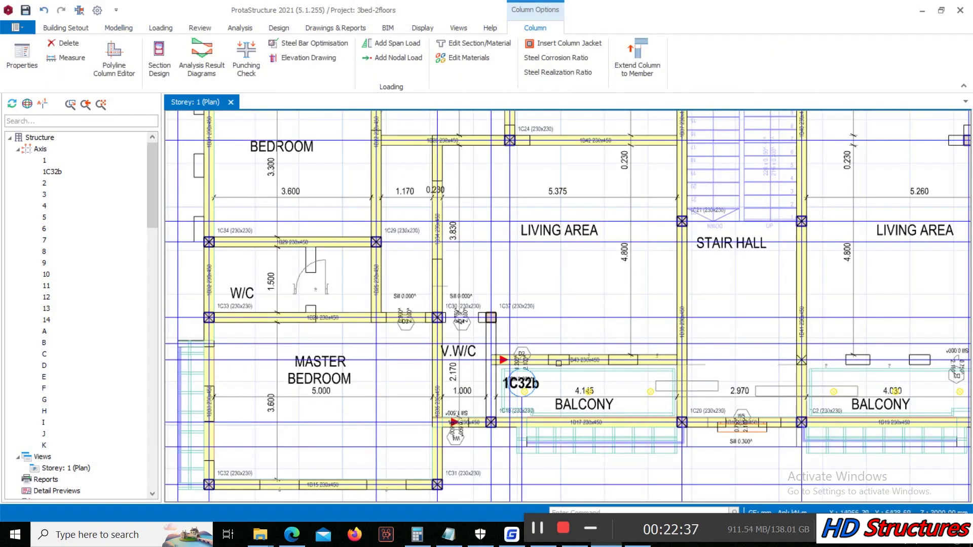
{"action": "left_click", "coordinate": [535, 365]}
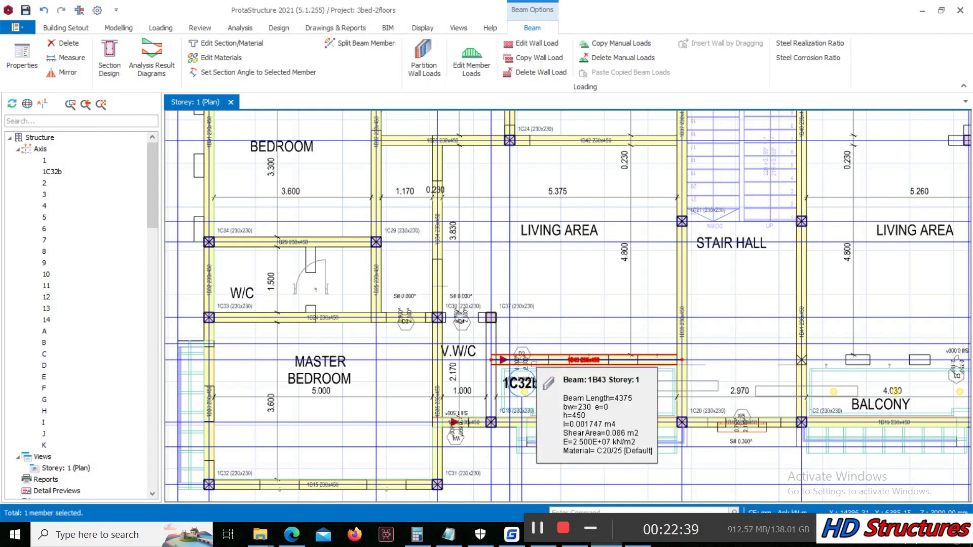
{"action": "key", "text": "Delete"}
{"action": "scroll", "coordinate": [482, 399], "scroll_direction": "up", "scroll_amount": 3}
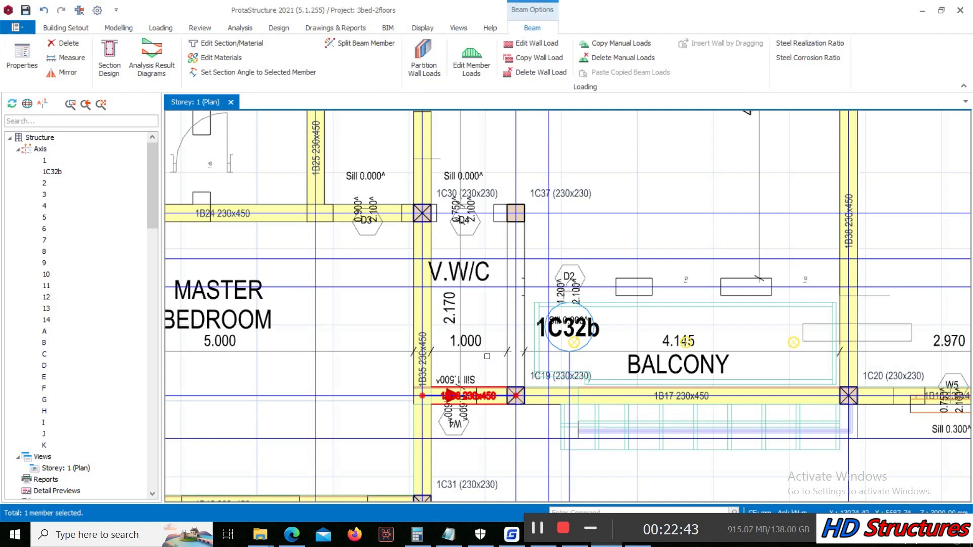
{"action": "key", "text": "Delete"}
{"action": "scroll", "coordinate": [487, 357], "scroll_direction": "down", "scroll_amount": 2}
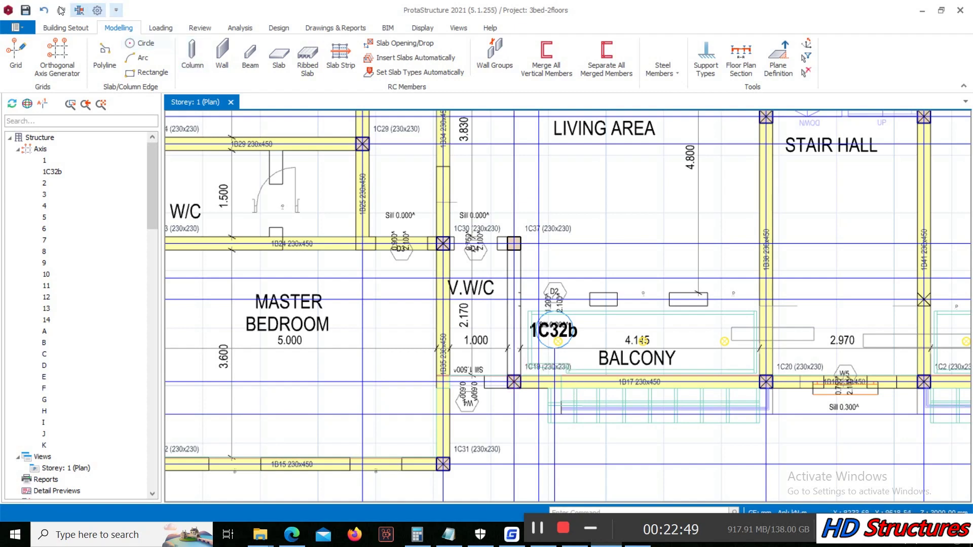
{"action": "left_click", "coordinate": [28, 10]}
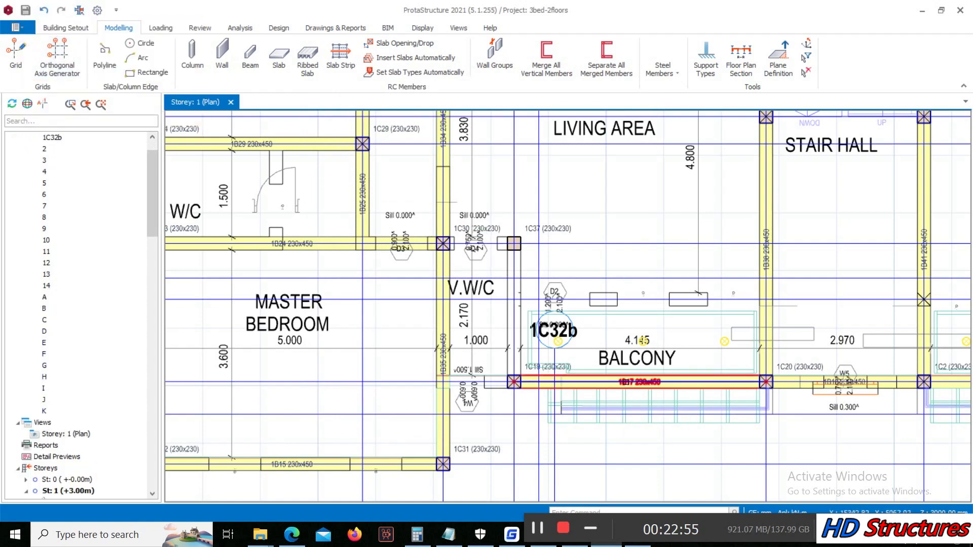
Step: Insert a 230 x 450 mm beam along axis I between axes 4 and 5, reusing the adjoining balcony beam's properties
{"action": "left_click", "coordinate": [632, 382]}
{"action": "right_click", "coordinate": [633, 381]}
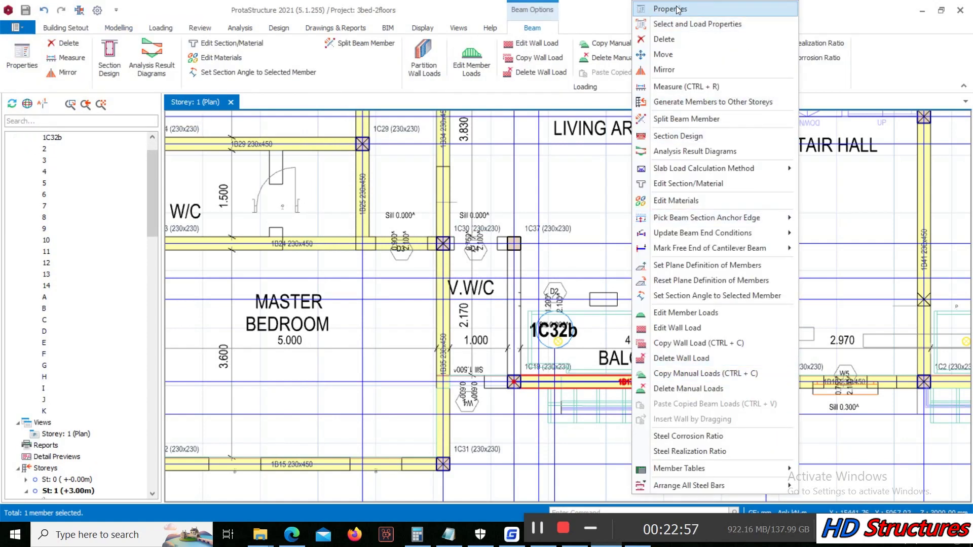
{"action": "left_click", "coordinate": [669, 9]}
{"action": "scroll", "coordinate": [446, 330], "scroll_direction": "up", "scroll_amount": 4}
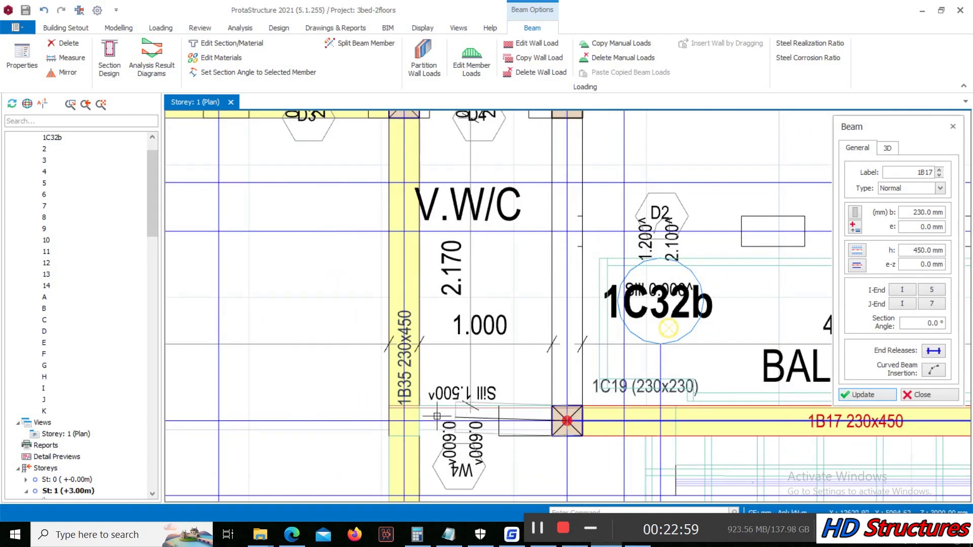
{"action": "left_click", "coordinate": [404, 421]}
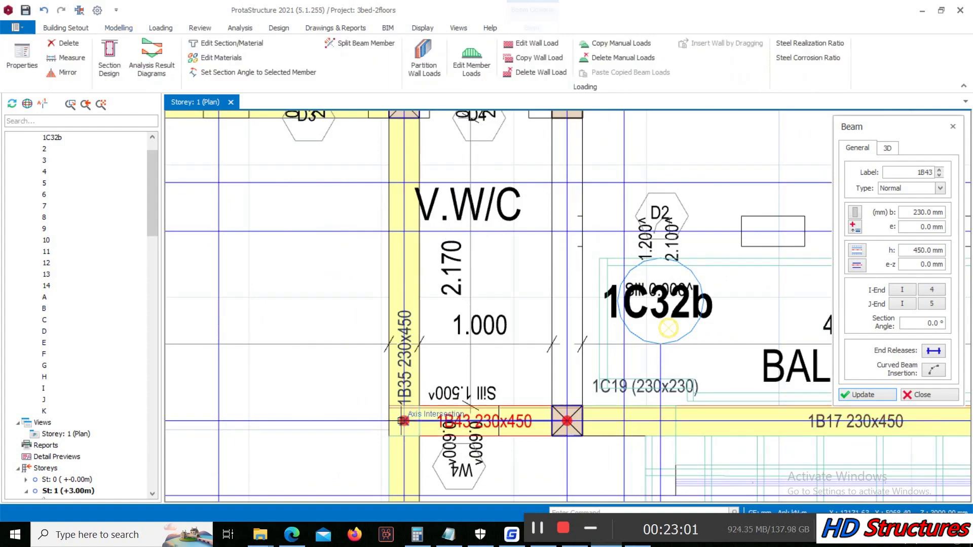
{"action": "scroll", "coordinate": [493, 315], "scroll_direction": "down", "scroll_amount": 5}
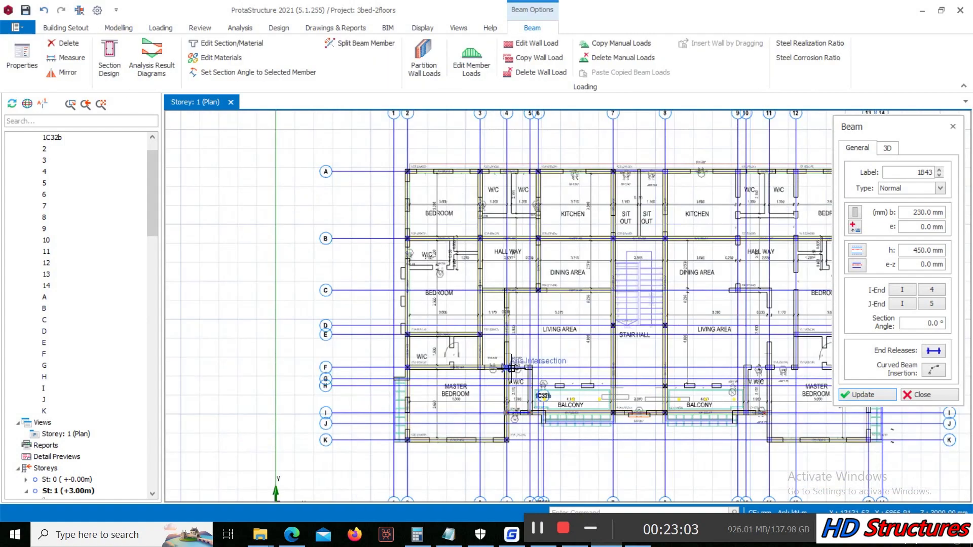
Step: Insert a 230 x 450 mm beam along axis 5 between axes C and I, running past the V.W/C
{"action": "scroll", "coordinate": [546, 258], "scroll_direction": "up", "scroll_amount": 2}
{"action": "scroll", "coordinate": [546, 258], "scroll_direction": "up", "scroll_amount": 2}
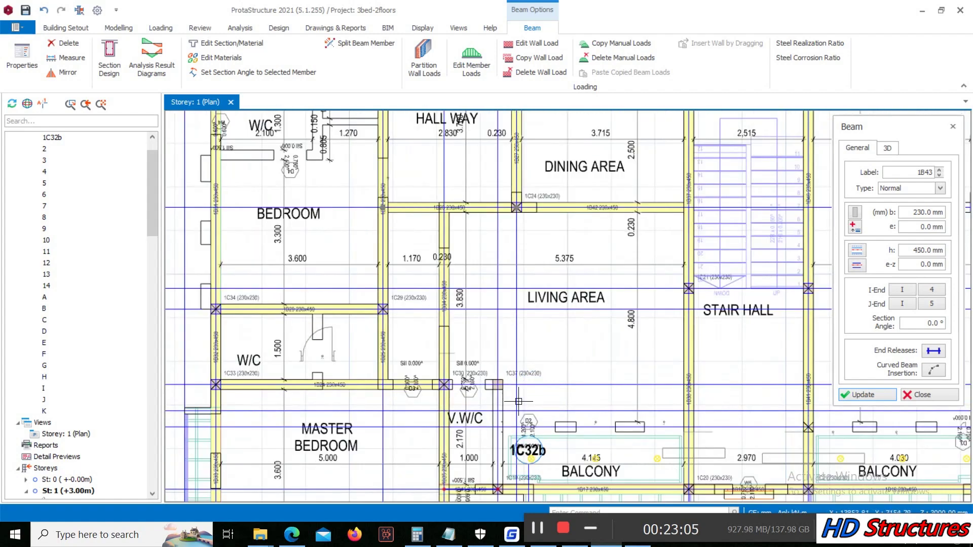
{"action": "left_click", "coordinate": [498, 208]}
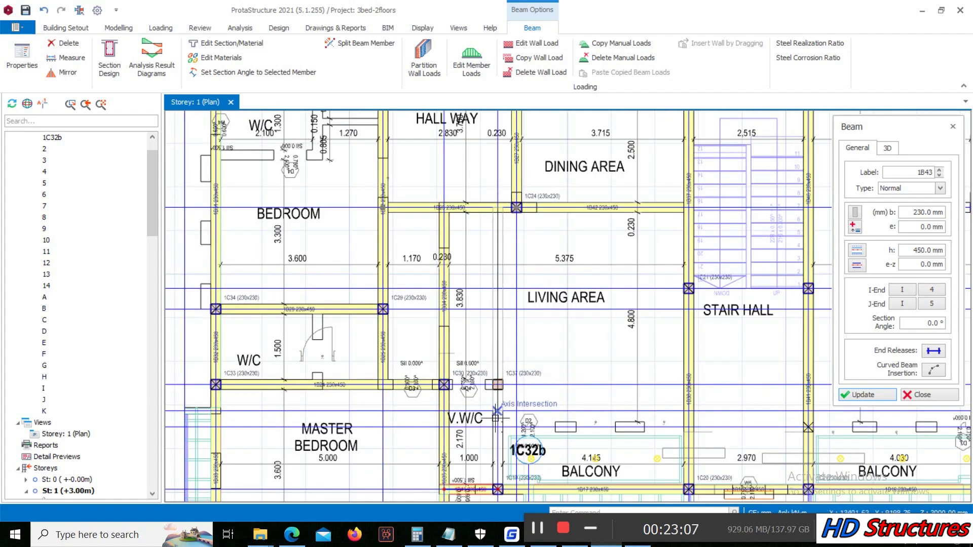
{"action": "left_click", "coordinate": [496, 486]}
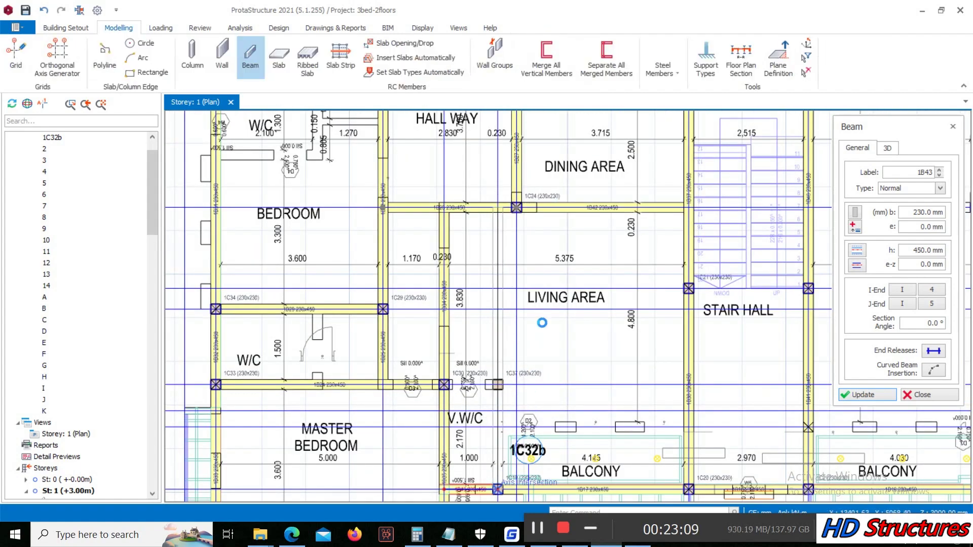
{"action": "scroll", "coordinate": [472, 344], "scroll_direction": "down", "scroll_amount": 3}
{"action": "scroll", "coordinate": [492, 365], "scroll_direction": "up", "scroll_amount": 3}
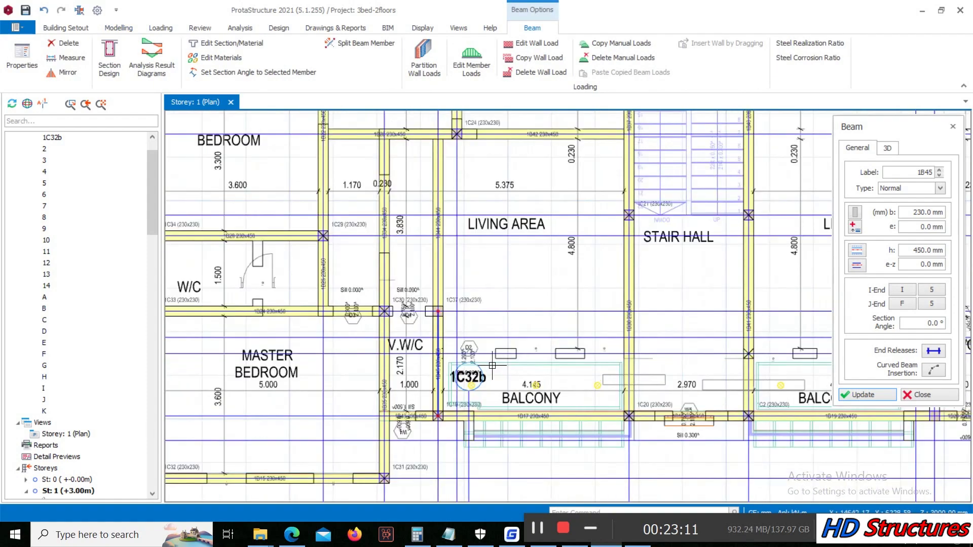
{"action": "scroll", "coordinate": [492, 365], "scroll_direction": "down", "scroll_amount": 1}
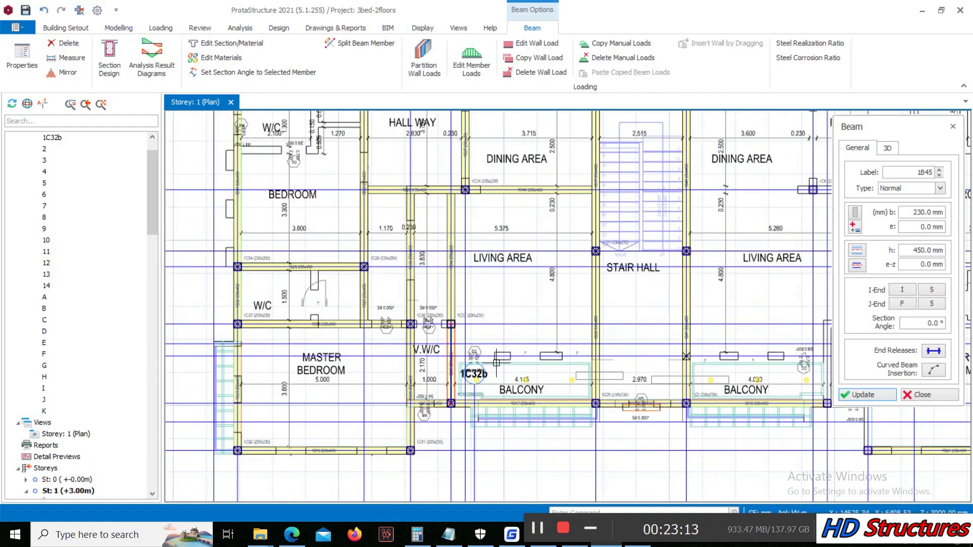
Step: Insert a 230 x 450 mm beam line along outer axis 13 between axes K and A
{"action": "scroll", "coordinate": [500, 359], "scroll_direction": "down", "scroll_amount": 3}
{"action": "scroll", "coordinate": [336, 339], "scroll_direction": "up", "scroll_amount": 2}
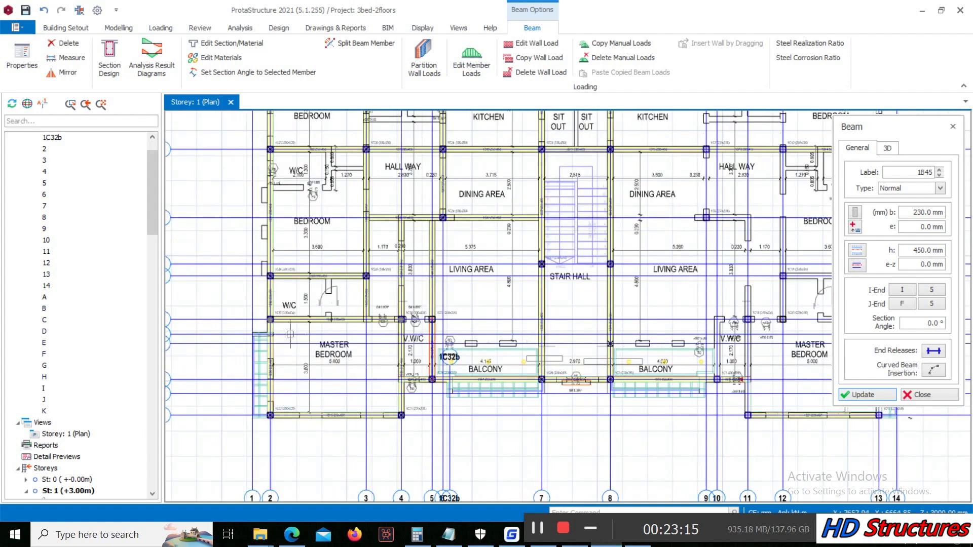
{"action": "scroll", "coordinate": [335, 339], "scroll_direction": "down", "scroll_amount": 2}
{"action": "scroll", "coordinate": [336, 339], "scroll_direction": "up", "scroll_amount": 2}
{"action": "scroll", "coordinate": [335, 338], "scroll_direction": "down", "scroll_amount": 2}
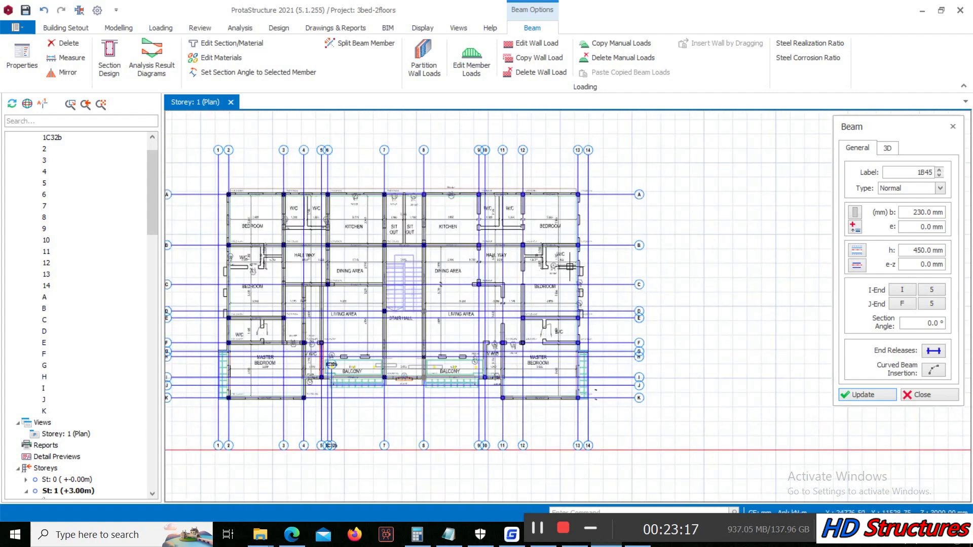
{"action": "scroll", "coordinate": [545, 179], "scroll_direction": "up", "scroll_amount": 3}
{"action": "scroll", "coordinate": [532, 146], "scroll_direction": "down", "scroll_amount": 2}
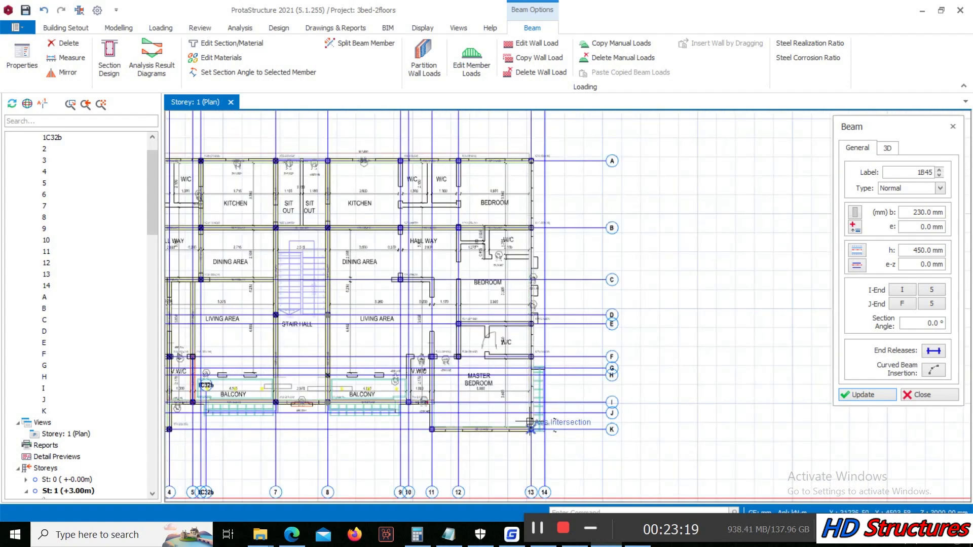
{"action": "scroll", "coordinate": [529, 430], "scroll_direction": "up", "scroll_amount": 2}
{"action": "key", "text": "Escape"}
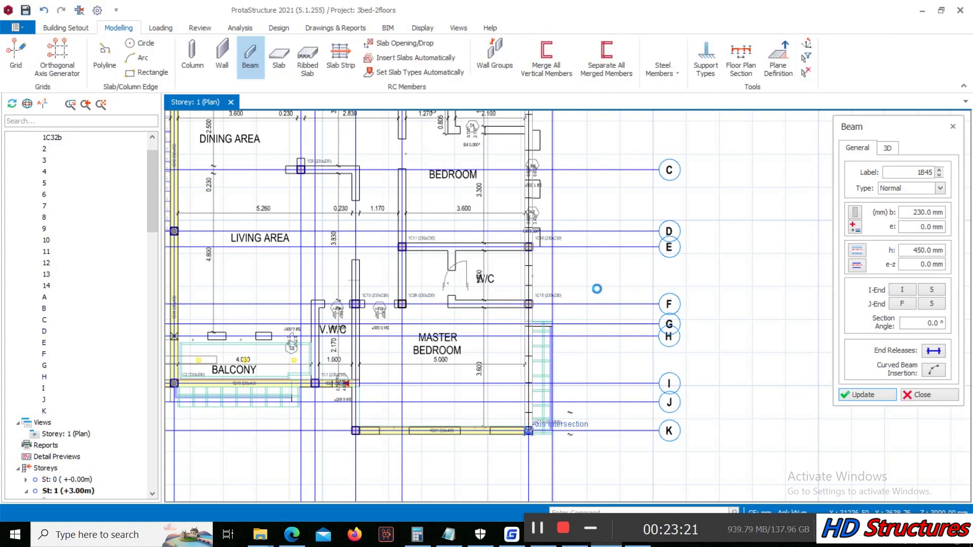
{"action": "left_click", "coordinate": [530, 355]}
{"action": "scroll", "coordinate": [532, 304], "scroll_direction": "down", "scroll_amount": 2}
{"action": "scroll", "coordinate": [474, 138], "scroll_direction": "up", "scroll_amount": 2}
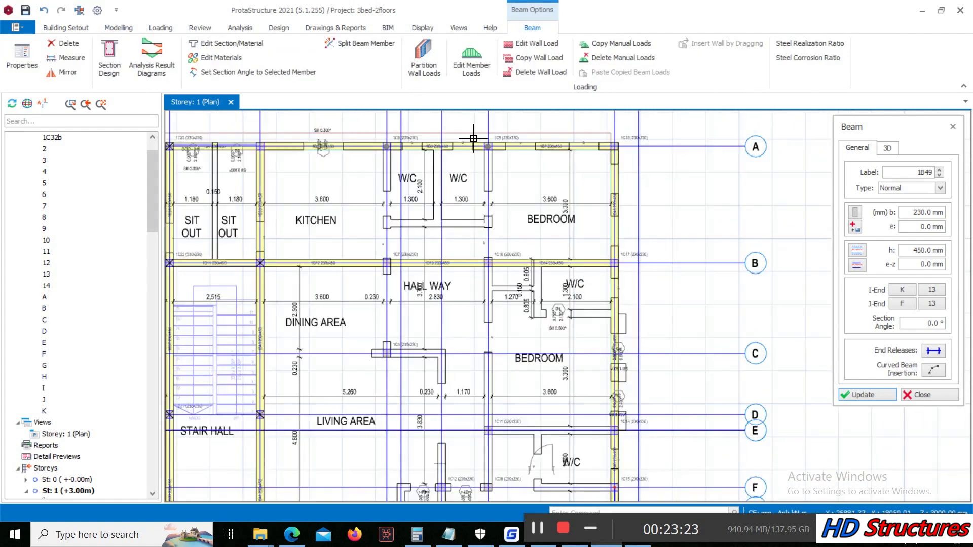
Step: Insert a 230 x 450 mm beam line along axis 12 between axes A and F
{"action": "scroll", "coordinate": [516, 373], "scroll_direction": "down", "scroll_amount": 2}
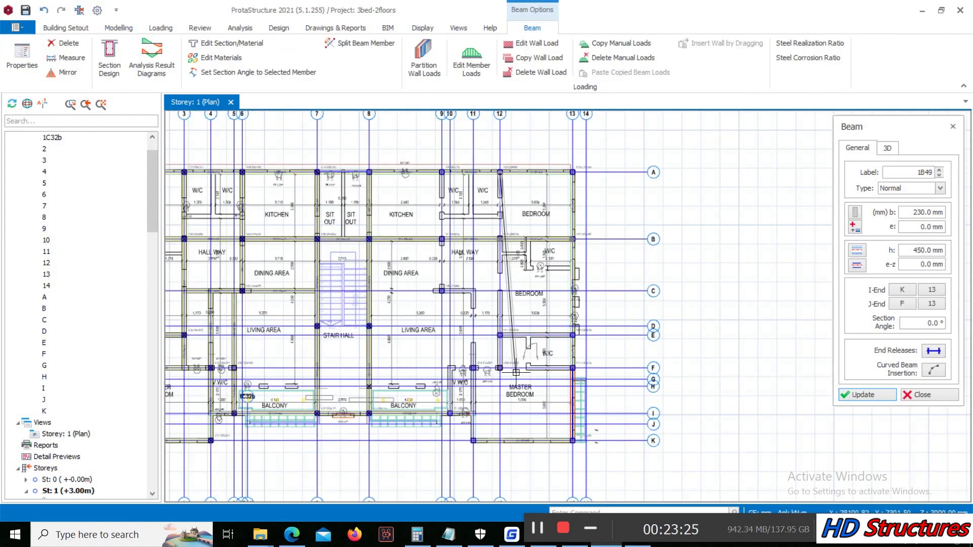
{"action": "scroll", "coordinate": [497, 371], "scroll_direction": "up", "scroll_amount": 2}
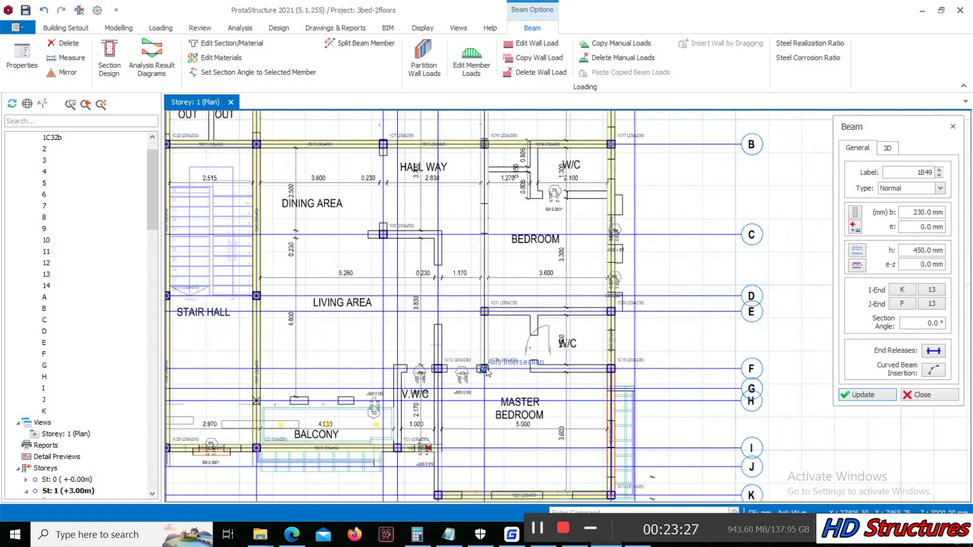
{"action": "left_click", "coordinate": [484, 312]}
{"action": "scroll", "coordinate": [550, 319], "scroll_direction": "down", "scroll_amount": 2}
{"action": "scroll", "coordinate": [550, 320], "scroll_direction": "down", "scroll_amount": 2}
{"action": "scroll", "coordinate": [545, 350], "scroll_direction": "up", "scroll_amount": 1}
{"action": "scroll", "coordinate": [543, 373], "scroll_direction": "down", "scroll_amount": 1}
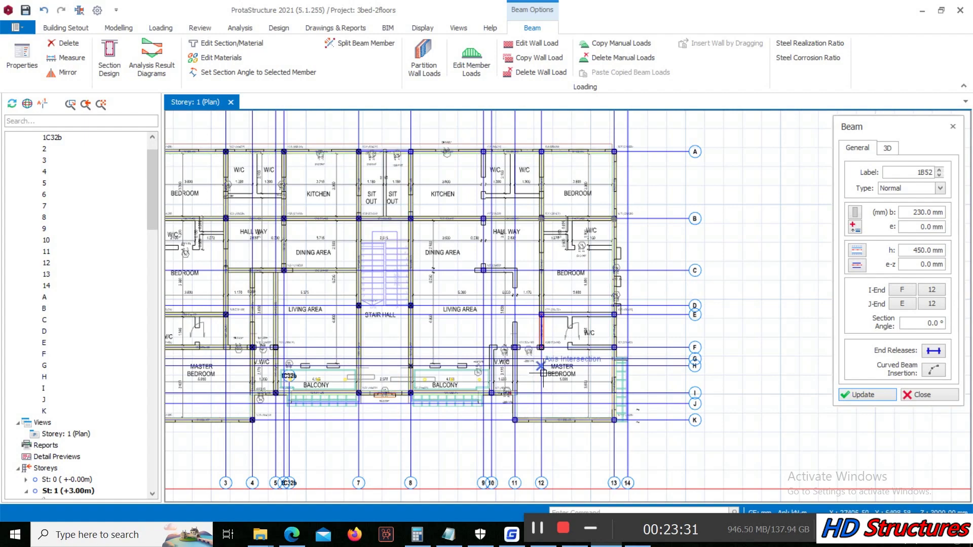
Step: Insert a 230 x 450 mm beam line along axis C between axes 8 and 12
{"action": "scroll", "coordinate": [422, 277], "scroll_direction": "up", "scroll_amount": 2}
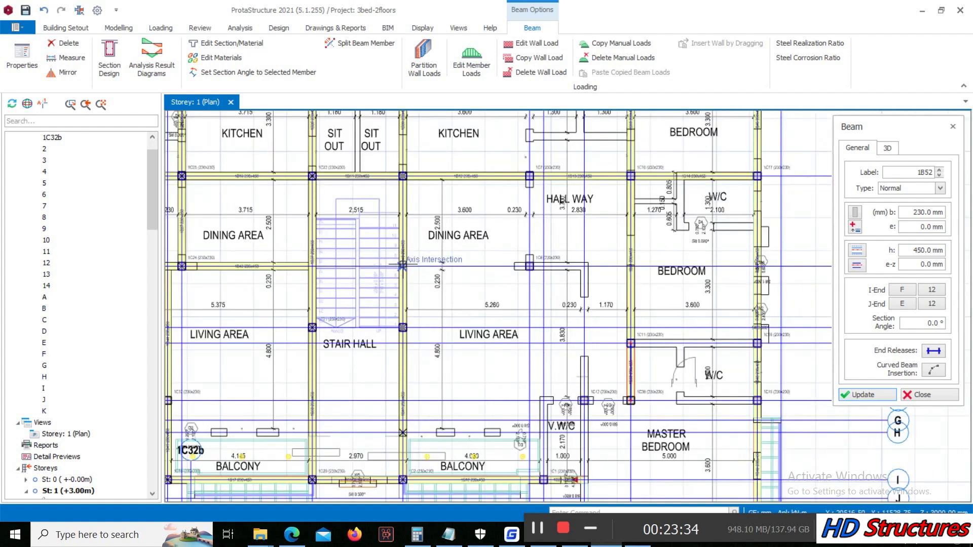
{"action": "left_click", "coordinate": [629, 266]}
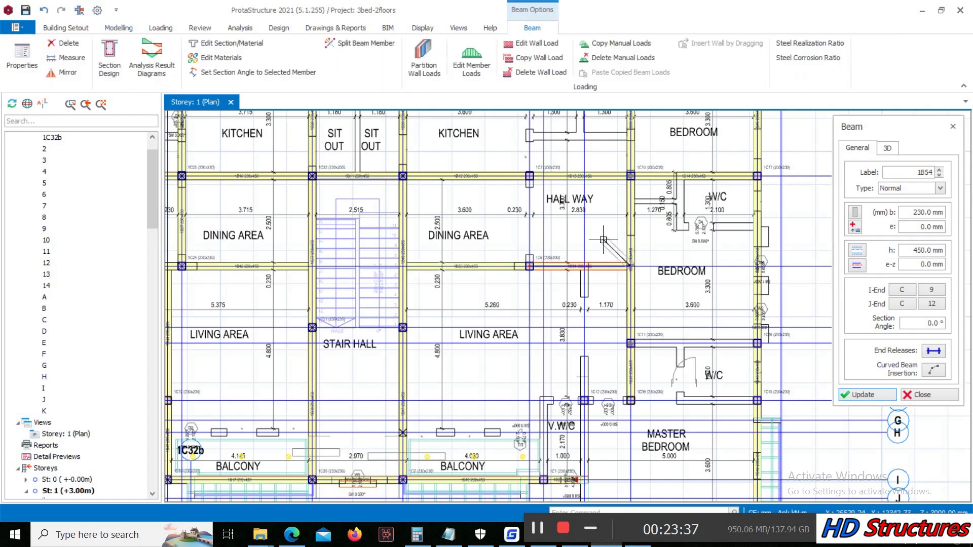
{"action": "scroll", "coordinate": [590, 238], "scroll_direction": "down", "scroll_amount": 2}
{"action": "right_click", "coordinate": [578, 243]}
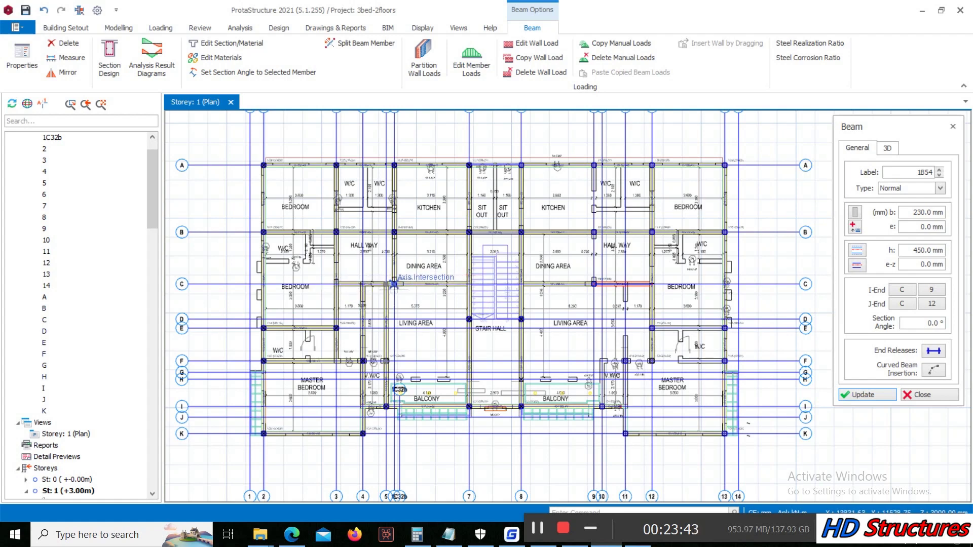
Step: Insert a 230 x 450 mm beam line along axis 9 between axes C and A
{"action": "scroll", "coordinate": [576, 184], "scroll_direction": "up", "scroll_amount": 2}
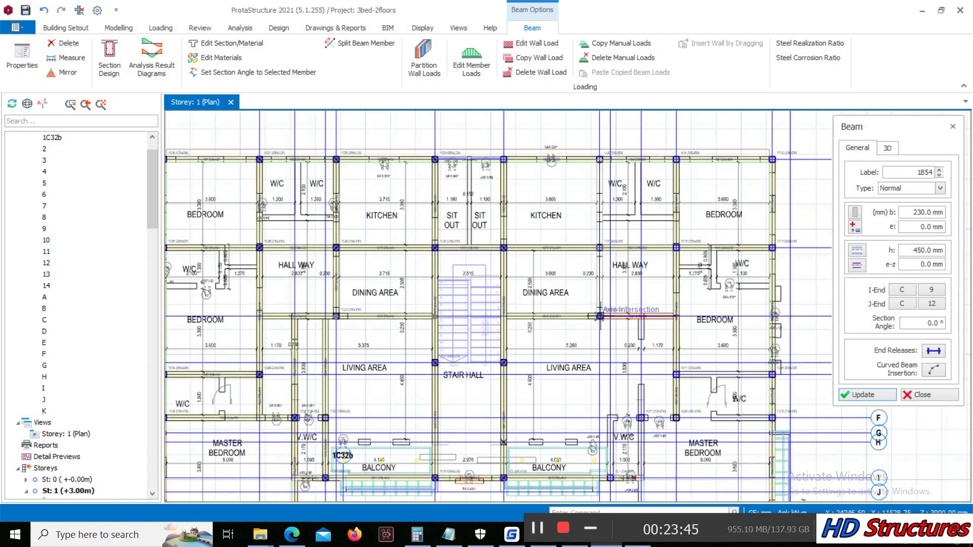
{"action": "left_click", "coordinate": [599, 316]}
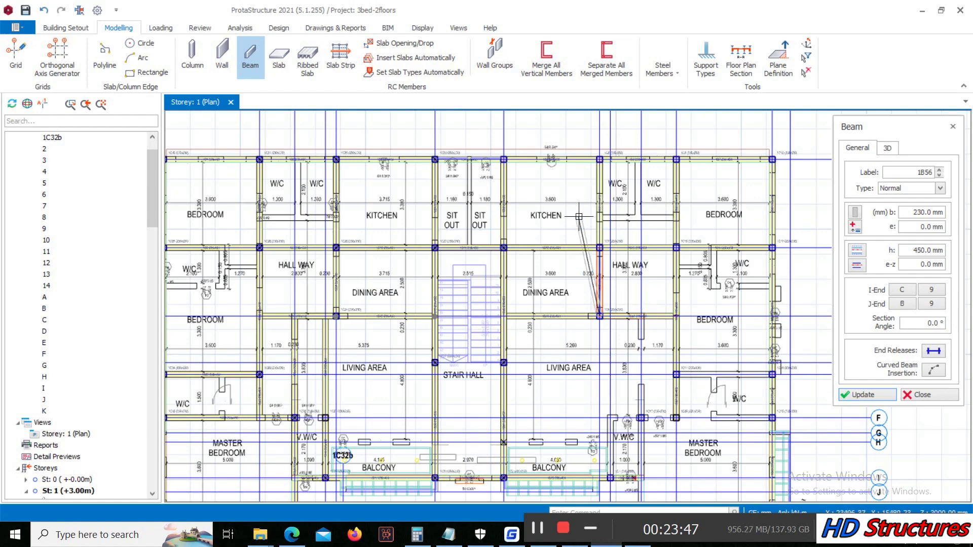
{"action": "left_click", "coordinate": [599, 247]}
{"action": "scroll", "coordinate": [583, 238], "scroll_direction": "down", "scroll_amount": 3}
Step: Insert a 230 x 450 mm beam line along axis 11 between axes K and C, declining to split it at crossing beams
{"action": "scroll", "coordinate": [625, 350], "scroll_direction": "up", "scroll_amount": 3}
{"action": "scroll", "coordinate": [621, 408], "scroll_direction": "up", "scroll_amount": 2}
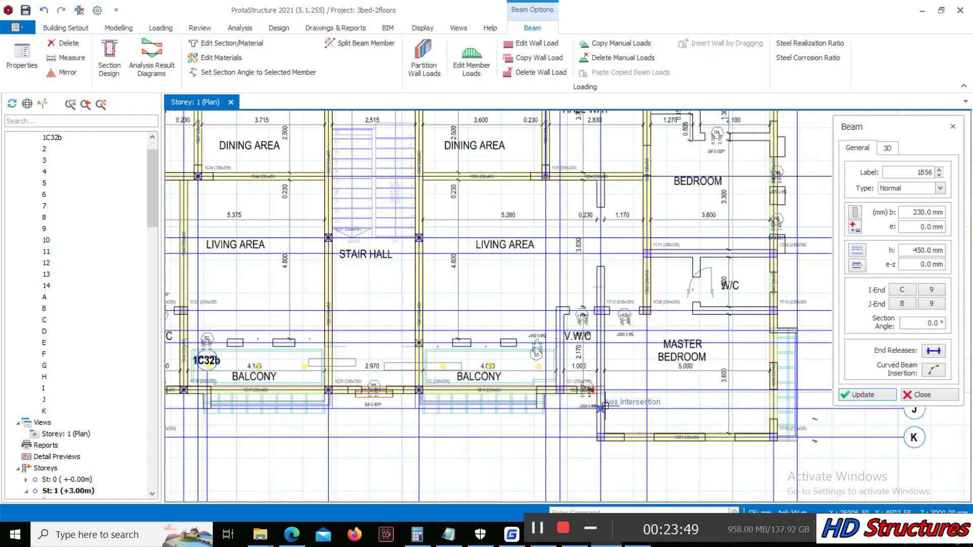
{"action": "left_click", "coordinate": [601, 430]}
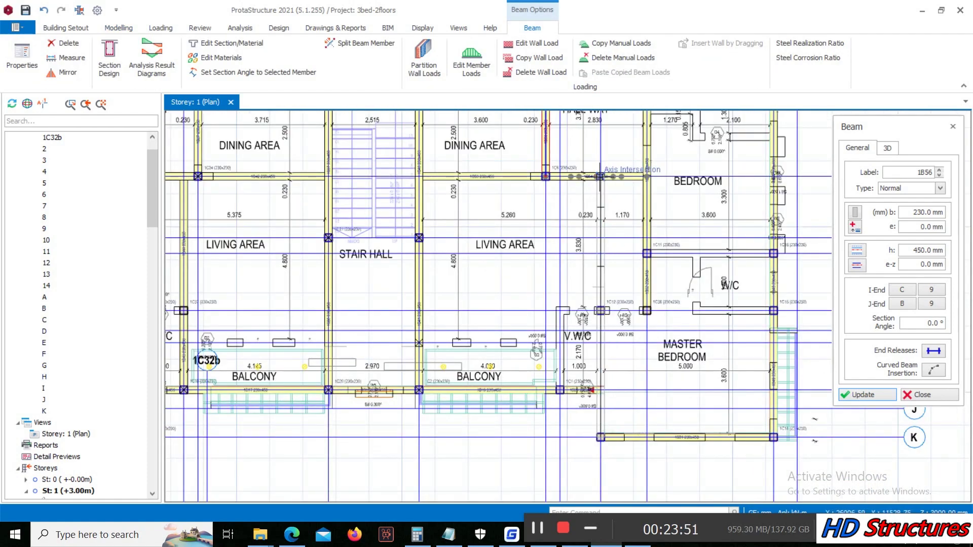
{"action": "scroll", "coordinate": [601, 177], "scroll_direction": "up", "scroll_amount": 1}
{"action": "left_click", "coordinate": [600, 176]}
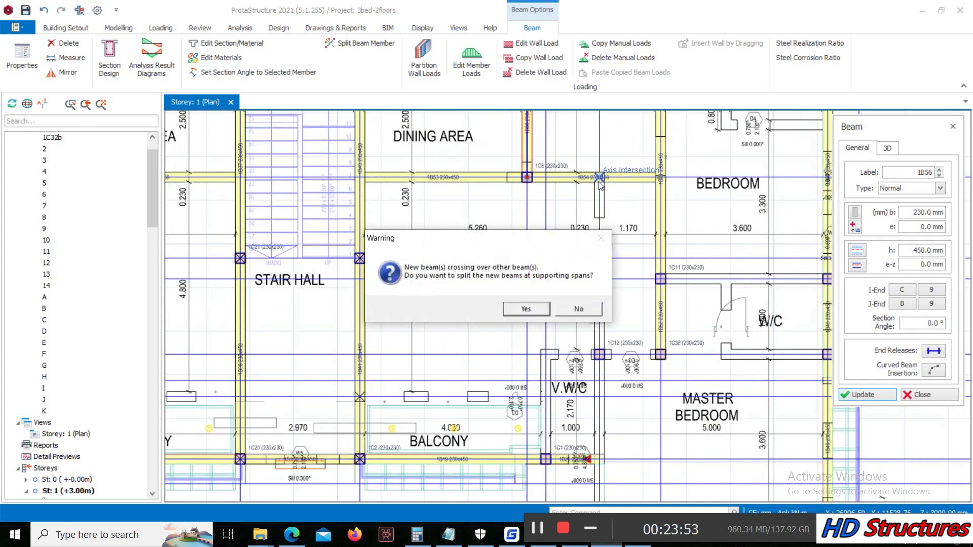
{"action": "left_click", "coordinate": [565, 313]}
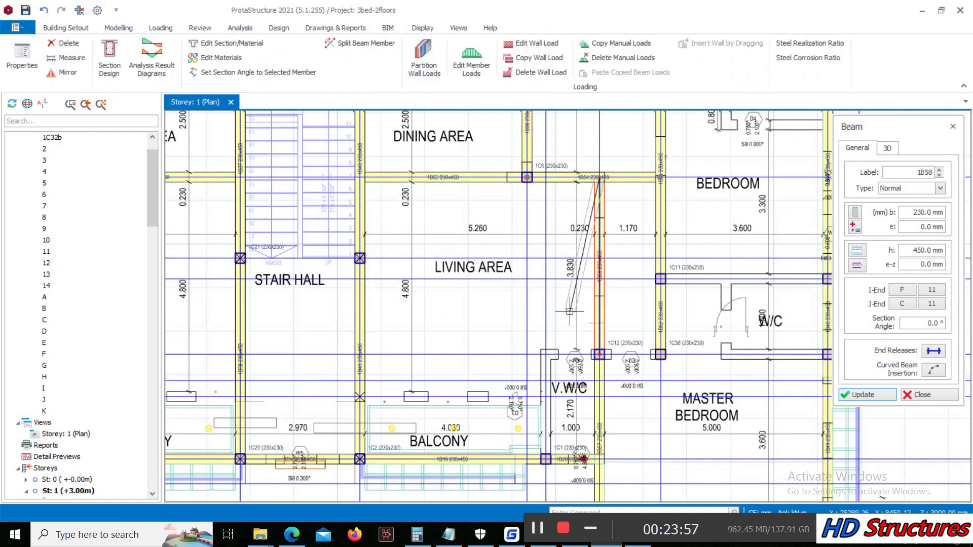
Step: Insert a 230 x 450 mm beam line along axis F from axis 11 through axis 12 to axis 13
{"action": "scroll", "coordinate": [657, 370], "scroll_direction": "down", "scroll_amount": 1}
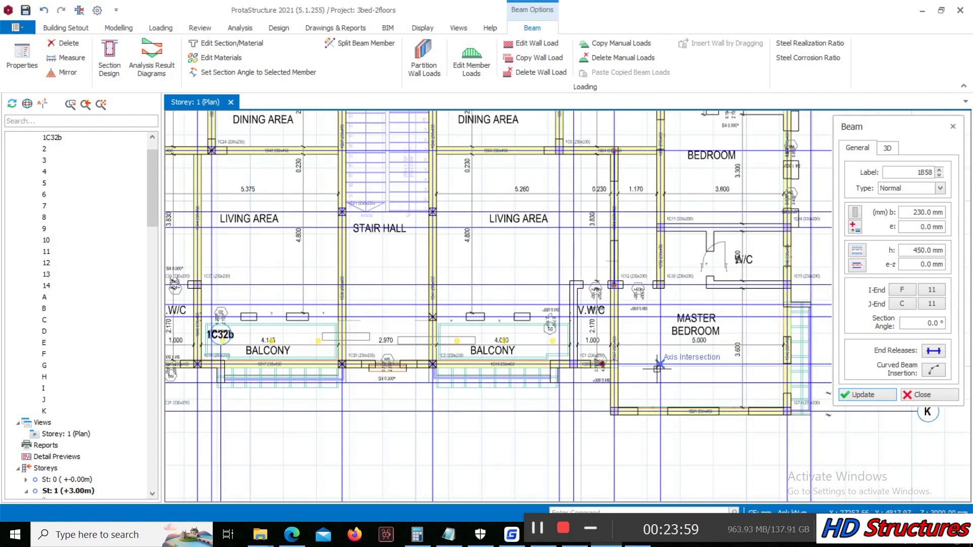
{"action": "scroll", "coordinate": [607, 297], "scroll_direction": "up", "scroll_amount": 1}
{"action": "scroll", "coordinate": [555, 294], "scroll_direction": "down", "scroll_amount": 1}
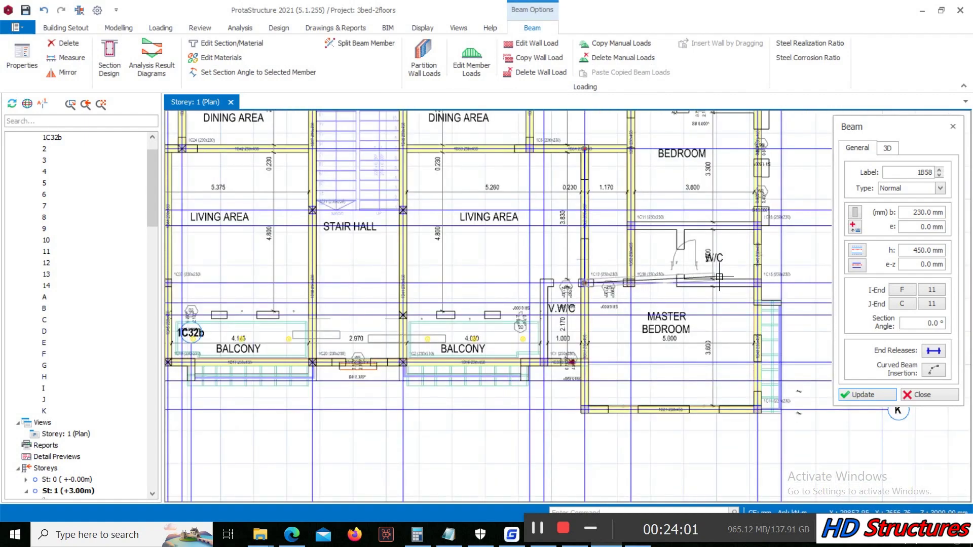
{"action": "left_click", "coordinate": [757, 282]}
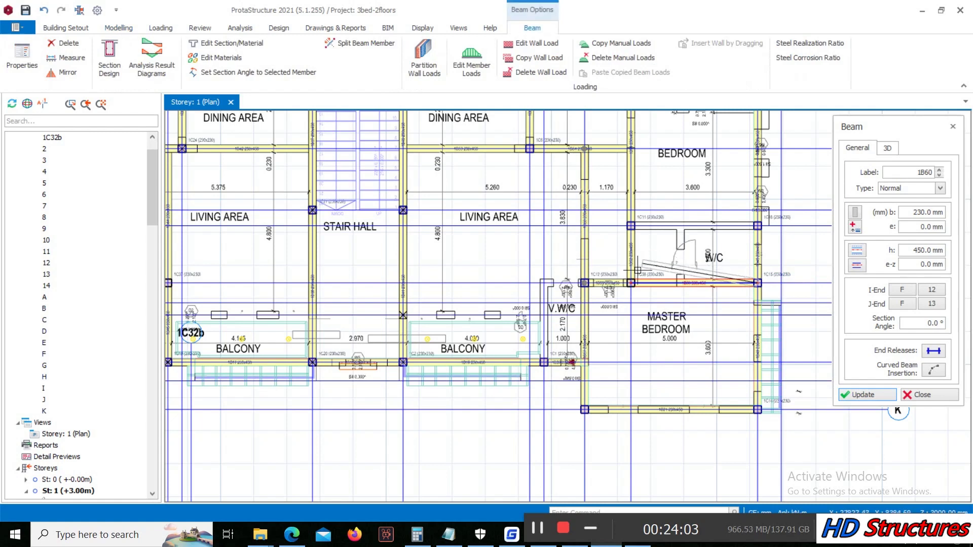
Step: Insert a 230 x 450 mm beam along axis E between axes 12 and 13
{"action": "scroll", "coordinate": [628, 304], "scroll_direction": "down", "scroll_amount": 3}
{"action": "left_click", "coordinate": [629, 288]}
{"action": "left_click", "coordinate": [685, 288]}
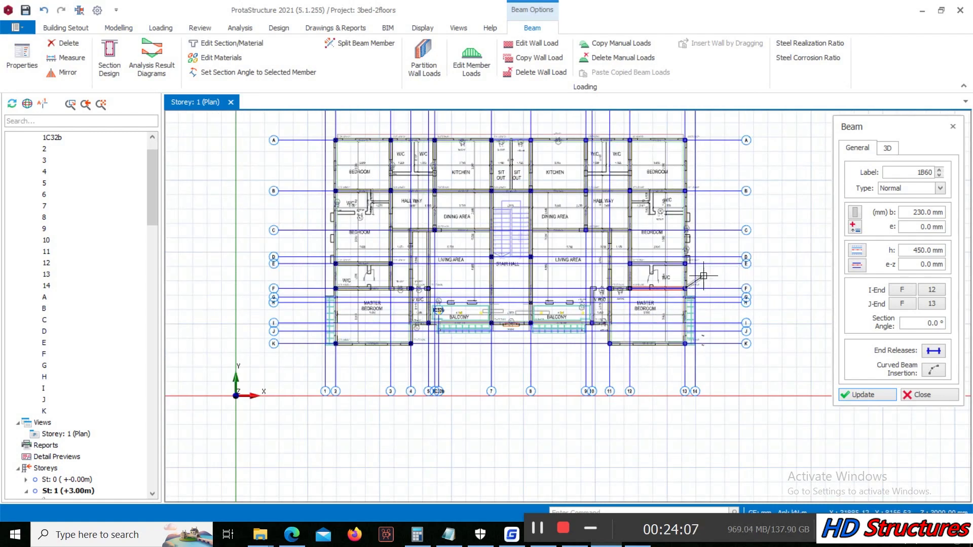
{"action": "scroll", "coordinate": [667, 267], "scroll_direction": "up", "scroll_amount": 2}
{"action": "scroll", "coordinate": [626, 251], "scroll_direction": "up", "scroll_amount": 2}
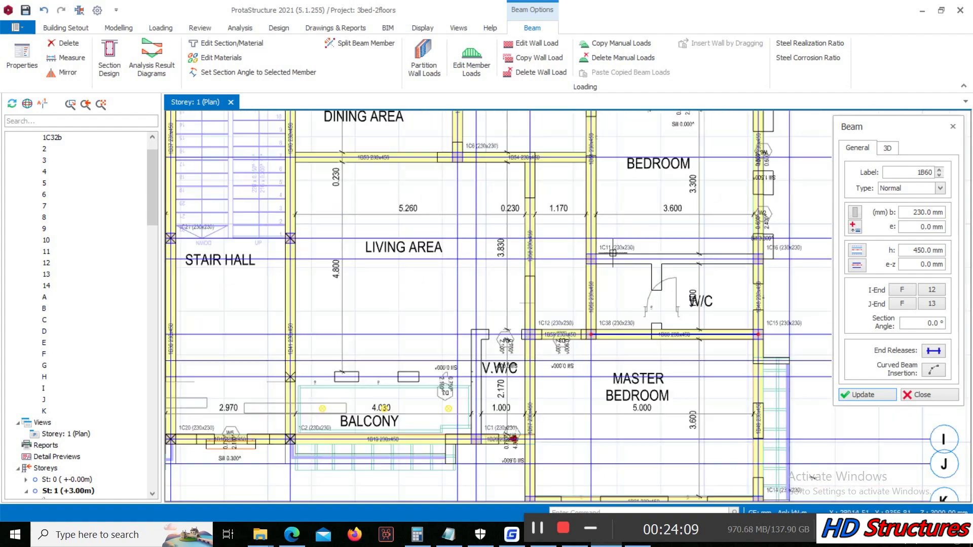
{"action": "key", "text": "Escape"}
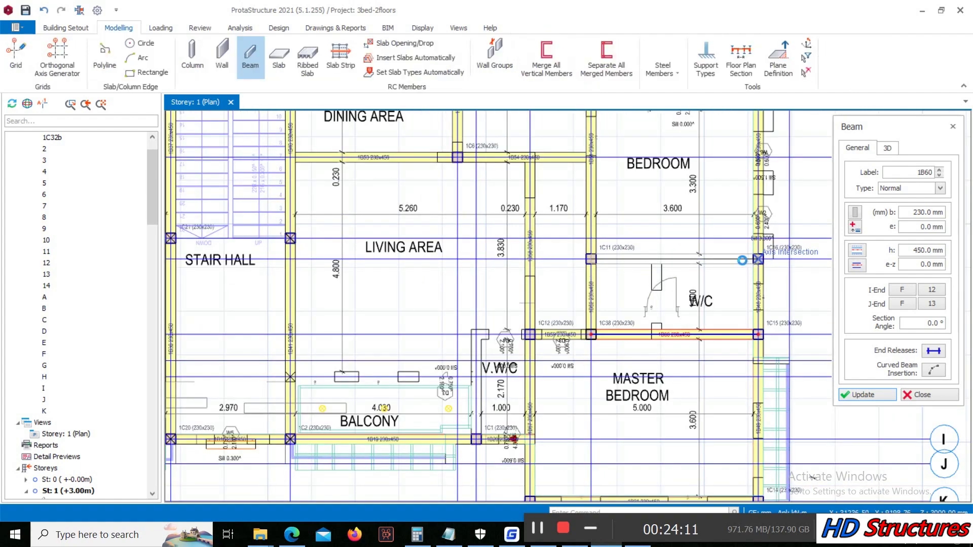
{"action": "left_click", "coordinate": [699, 259]}
{"action": "scroll", "coordinate": [674, 243], "scroll_direction": "down", "scroll_amount": 3}
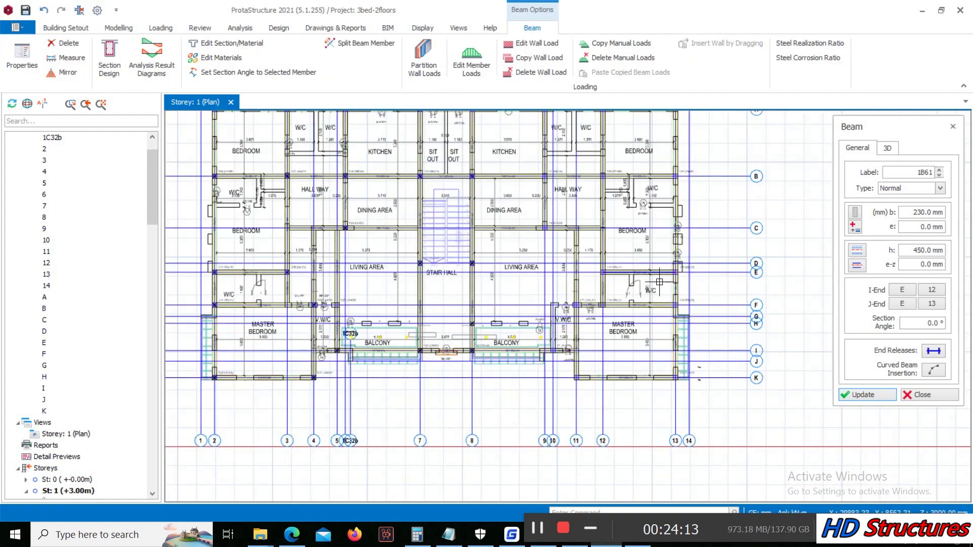
{"action": "scroll", "coordinate": [666, 236], "scroll_direction": "up", "scroll_amount": 2}
{"action": "scroll", "coordinate": [710, 237], "scroll_direction": "down", "scroll_amount": 2}
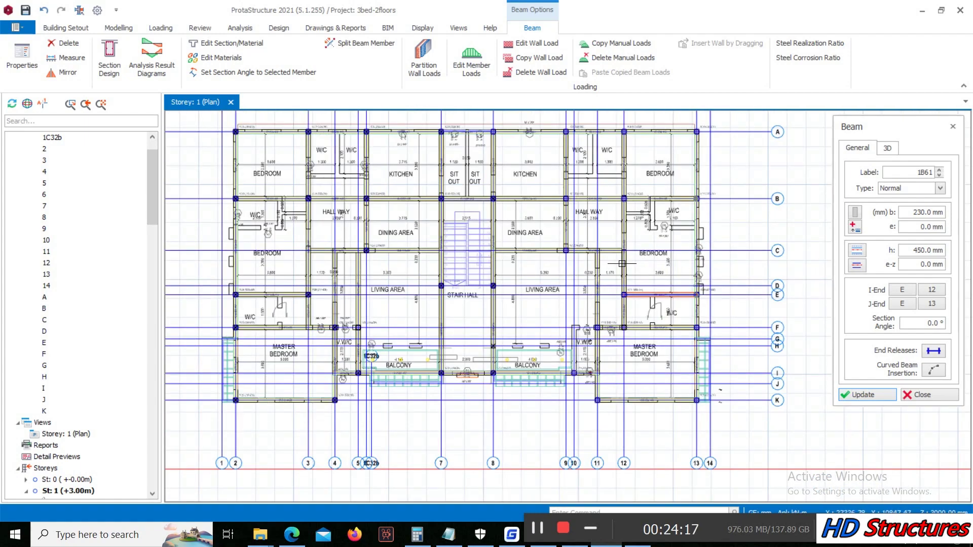
{"action": "scroll", "coordinate": [431, 361], "scroll_direction": "up", "scroll_amount": 2}
{"action": "scroll", "coordinate": [528, 332], "scroll_direction": "up", "scroll_amount": 2}
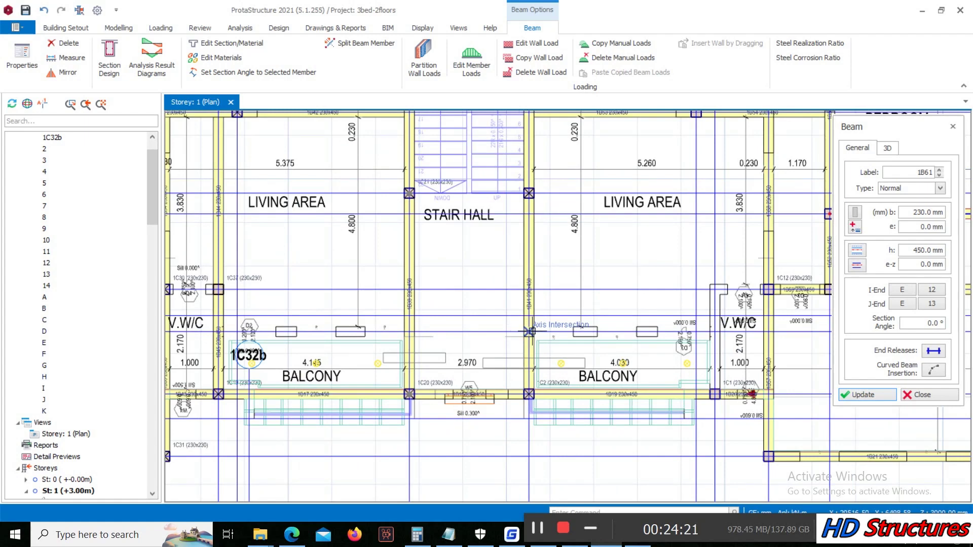
{"action": "left_click", "coordinate": [533, 332]}
{"action": "scroll", "coordinate": [542, 332], "scroll_direction": "down", "scroll_amount": 1}
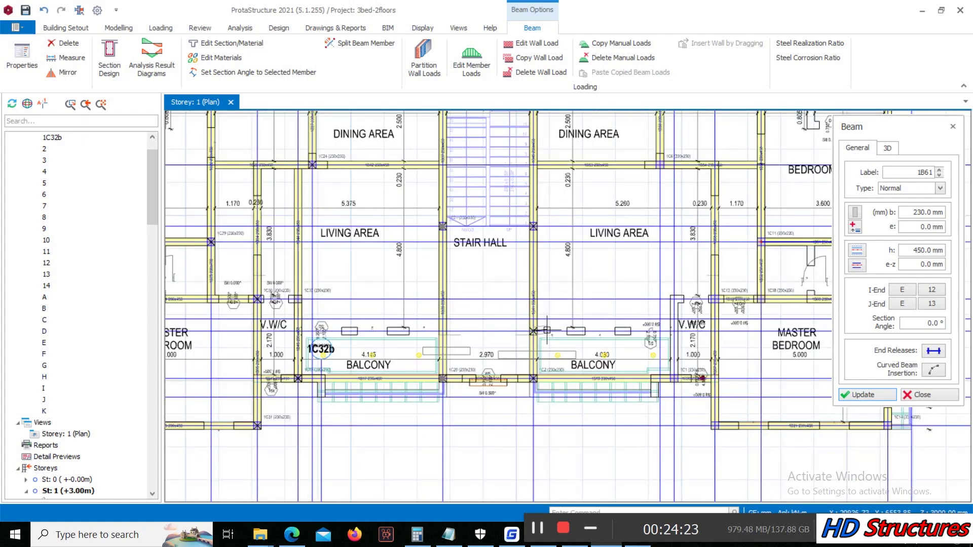
{"action": "left_click", "coordinate": [674, 341]}
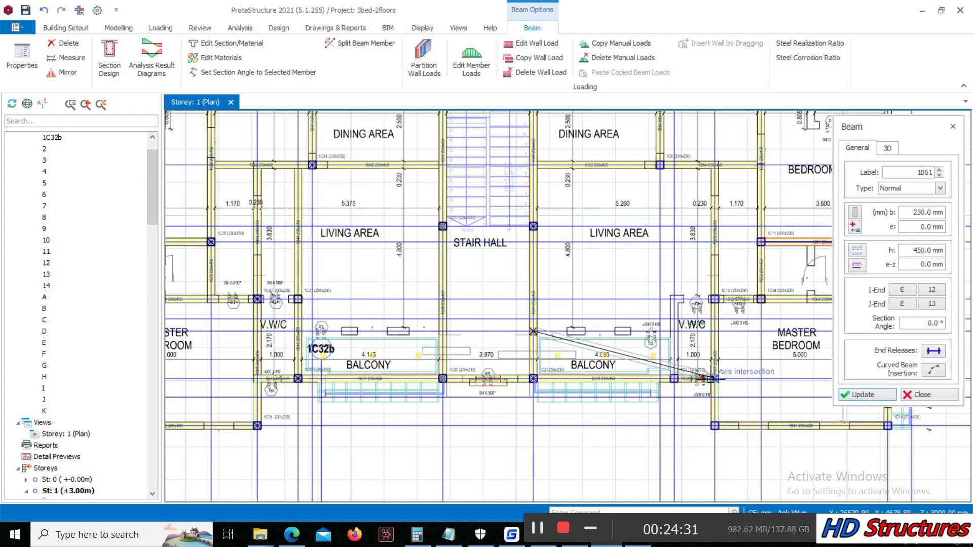
{"action": "scroll", "coordinate": [751, 343], "scroll_direction": "down", "scroll_amount": 1}
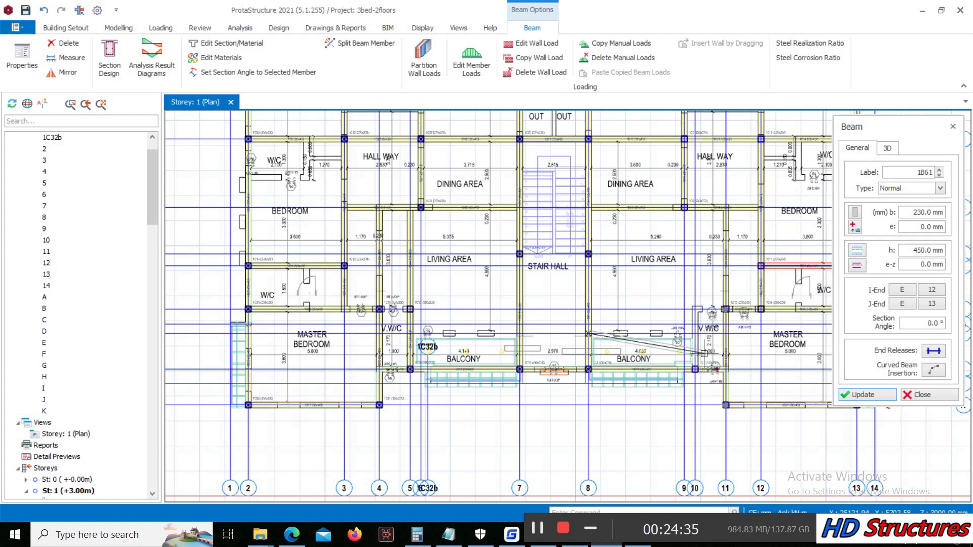
{"action": "scroll", "coordinate": [531, 363], "scroll_direction": "down", "scroll_amount": 1}
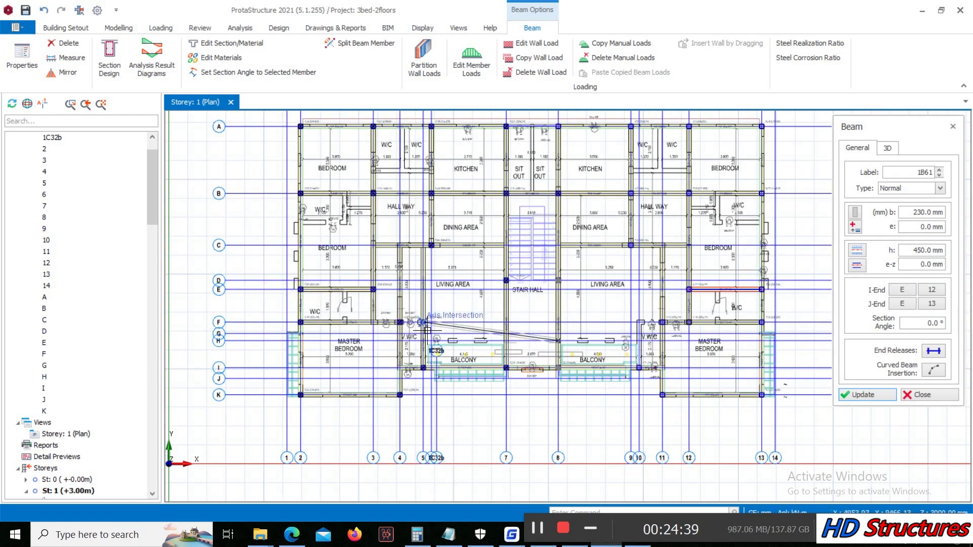
{"action": "key", "text": "Escape"}
{"action": "scroll", "coordinate": [709, 314], "scroll_direction": "up", "scroll_amount": 1}
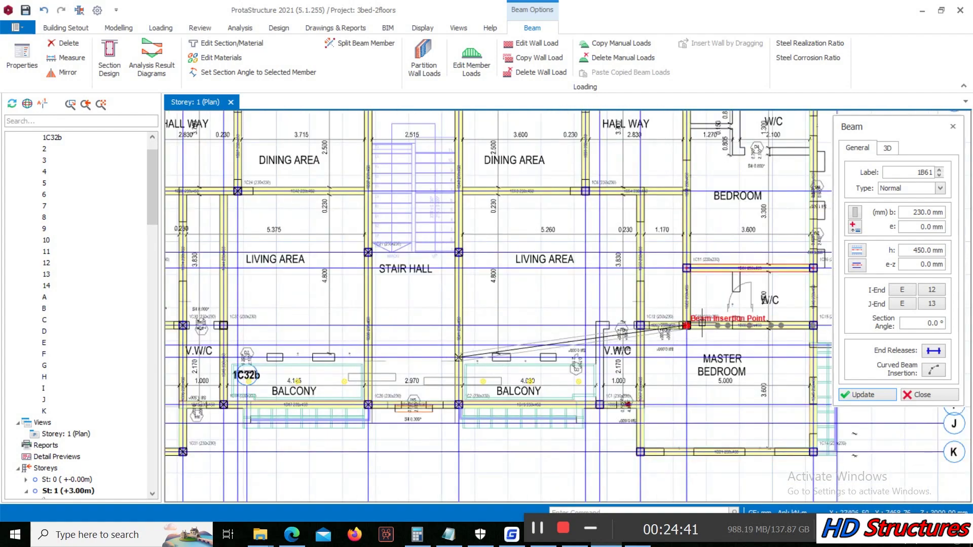
{"action": "key", "text": "Escape"}
Step: Delete the 230 x 230 mm column at the intersection of axes F and 12
{"action": "scroll", "coordinate": [578, 359], "scroll_direction": "down", "scroll_amount": 2}
{"action": "scroll", "coordinate": [579, 359], "scroll_direction": "up", "scroll_amount": 3}
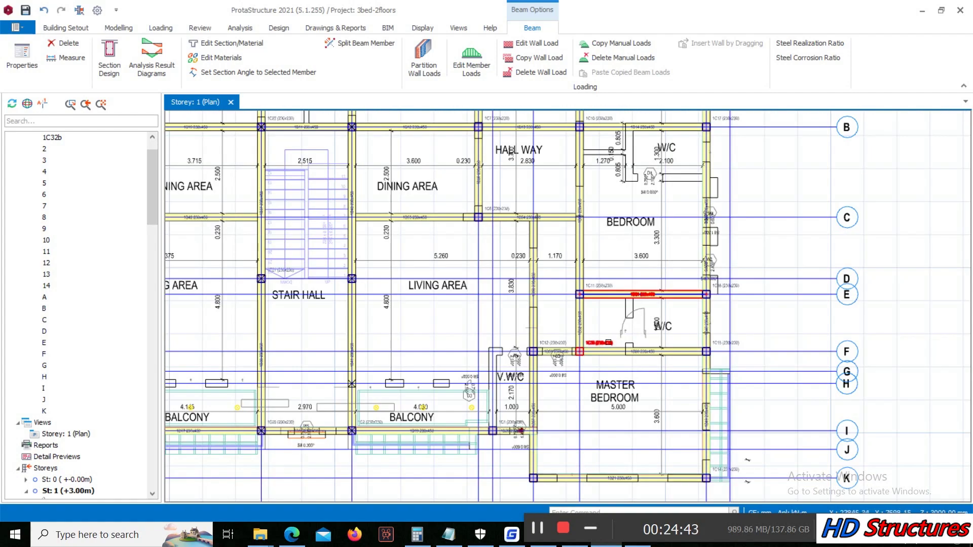
{"action": "left_click", "coordinate": [603, 345]}
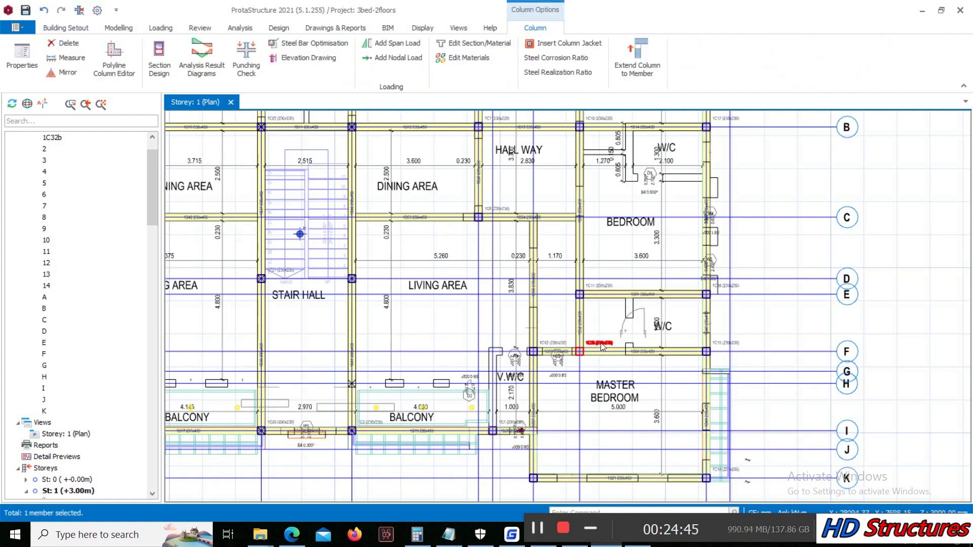
{"action": "key", "text": "Escape"}
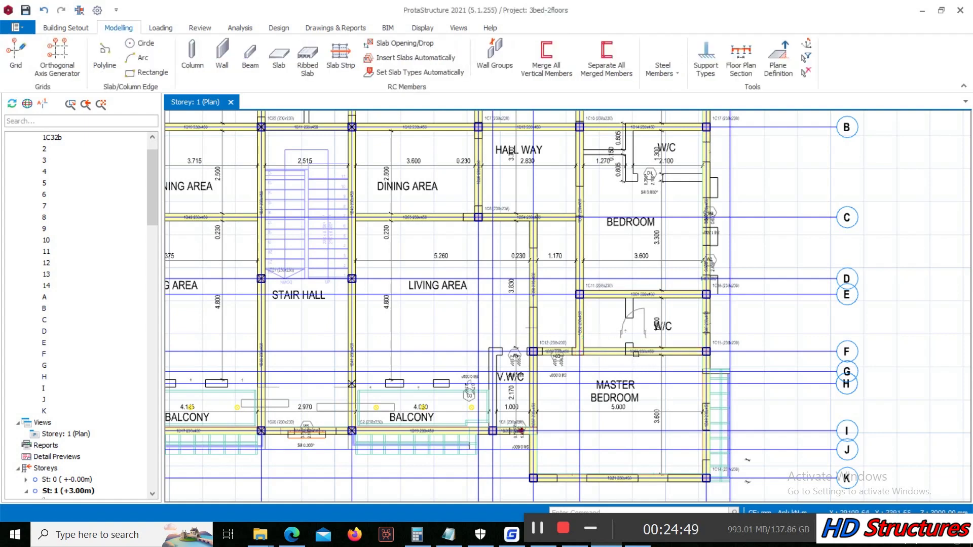
Step: Delete the two axis F beams between axes 11 and 13 and the axis 12 beam between axes E and F
{"action": "left_click", "coordinate": [636, 352]}
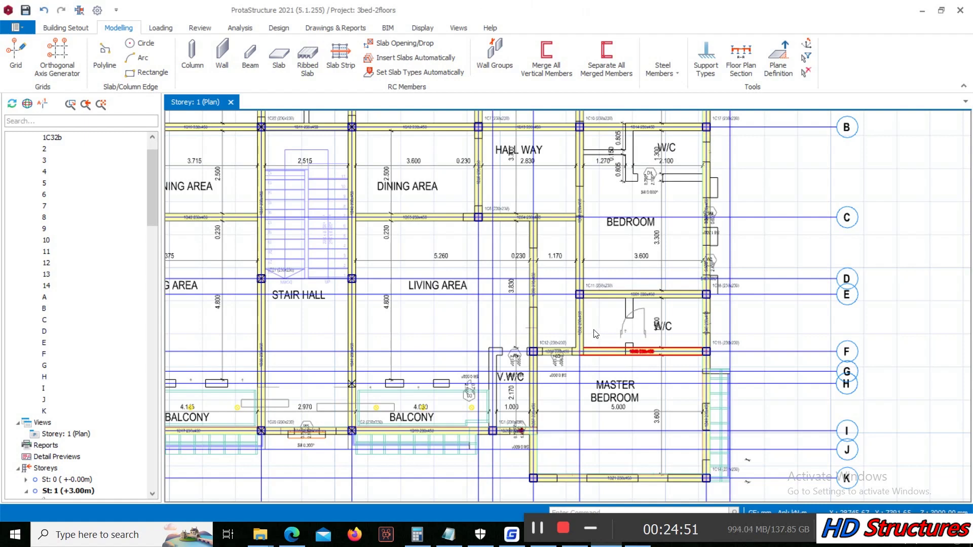
{"action": "key", "text": "Delete"}
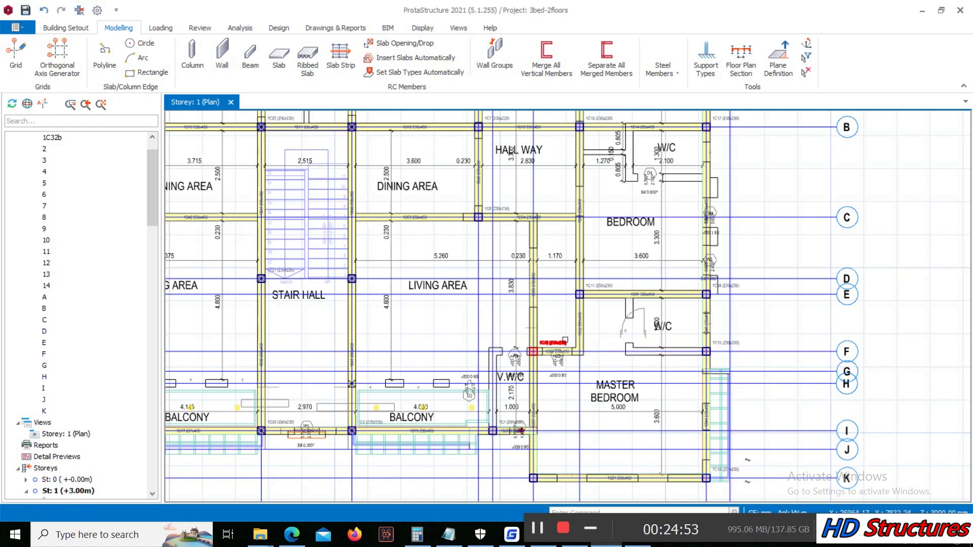
{"action": "left_click", "coordinate": [580, 318]}
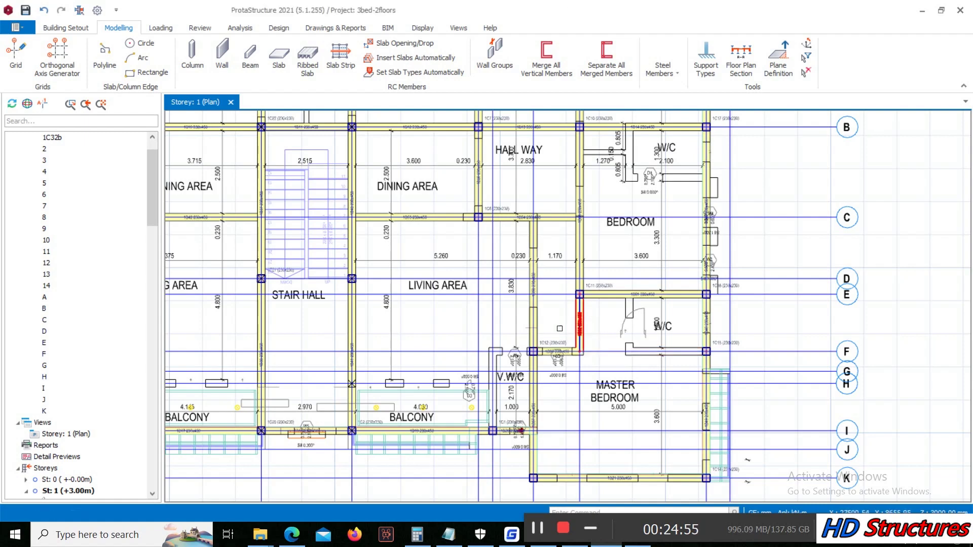
{"action": "key", "text": "Delete"}
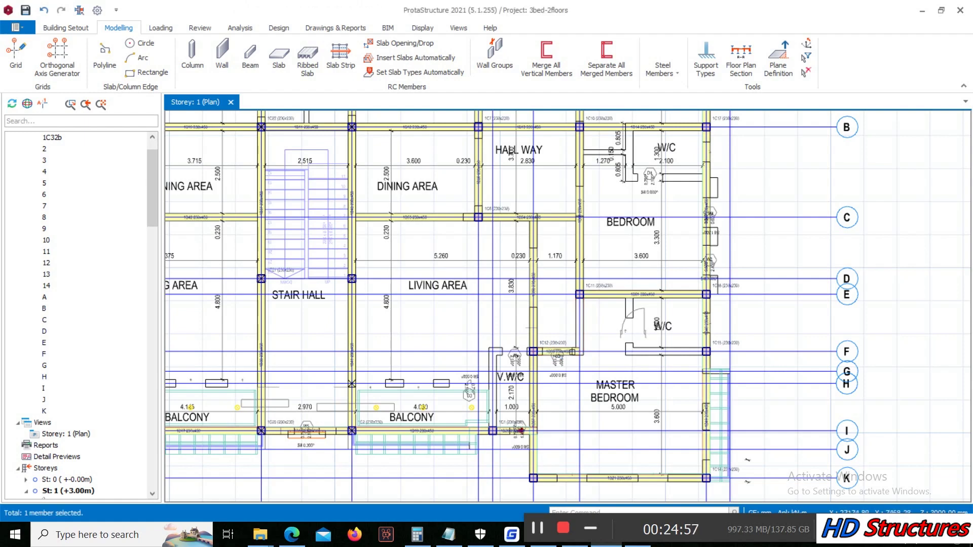
{"action": "scroll", "coordinate": [572, 353], "scroll_direction": "up", "scroll_amount": 3}
{"action": "left_click", "coordinate": [572, 349]}
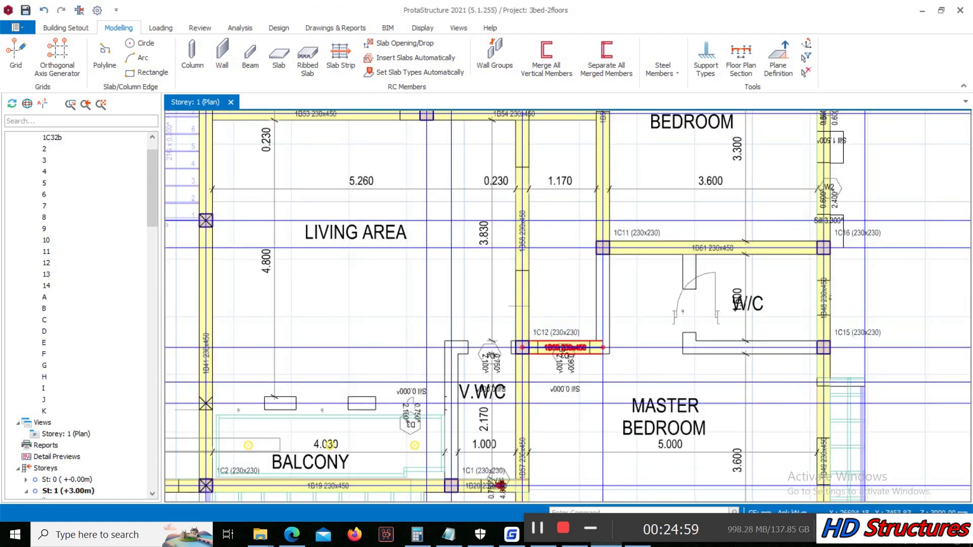
{"action": "key", "text": "Delete"}
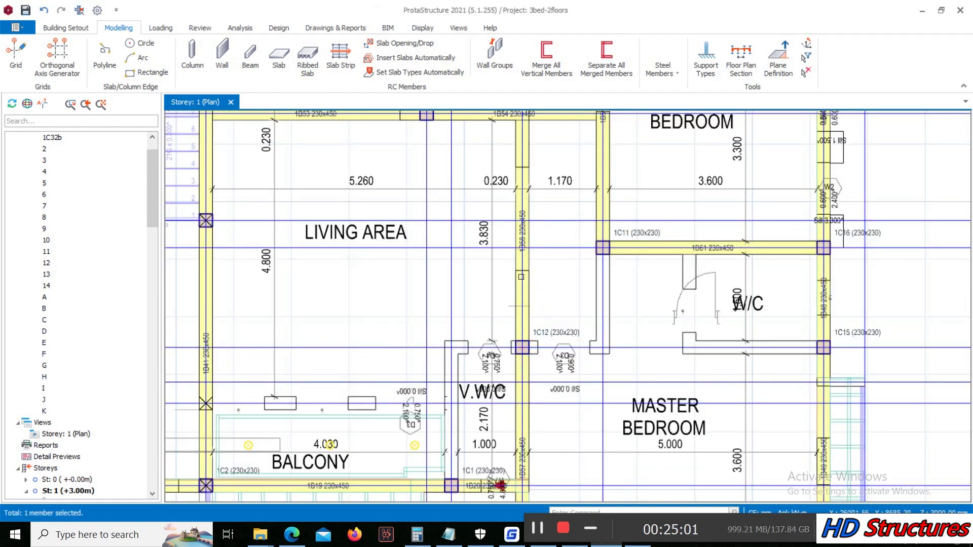
Step: Insert a single-span 230 x 450 mm beam along axis F between the columns on axes 11 and 13
{"action": "left_click", "coordinate": [528, 248]}
{"action": "right_click", "coordinate": [529, 236]}
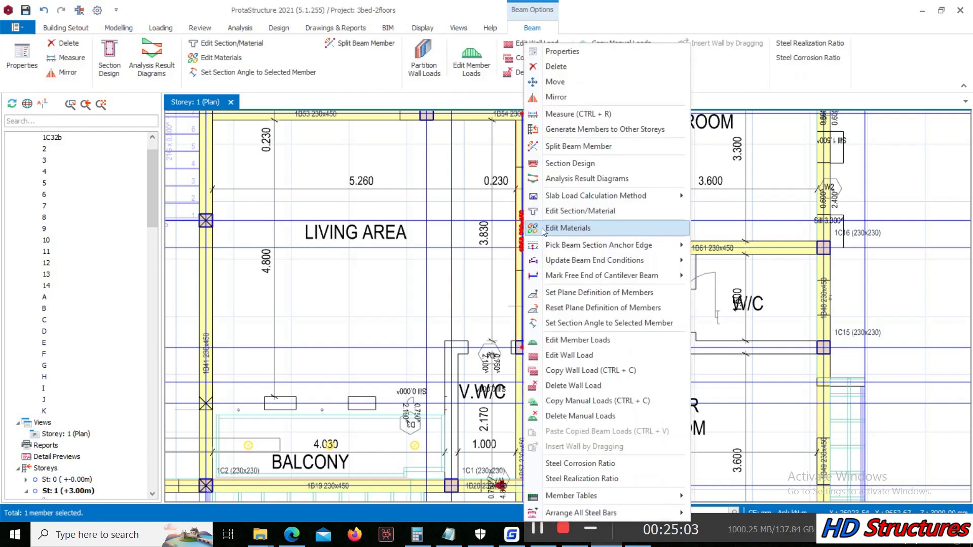
{"action": "left_click", "coordinate": [557, 56]}
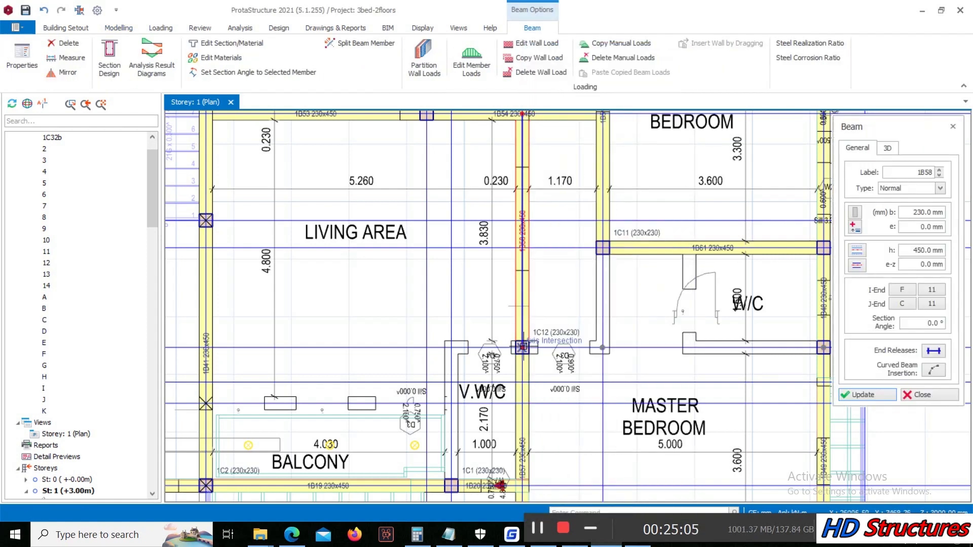
{"action": "scroll", "coordinate": [324, 335], "scroll_direction": "down", "scroll_amount": 2}
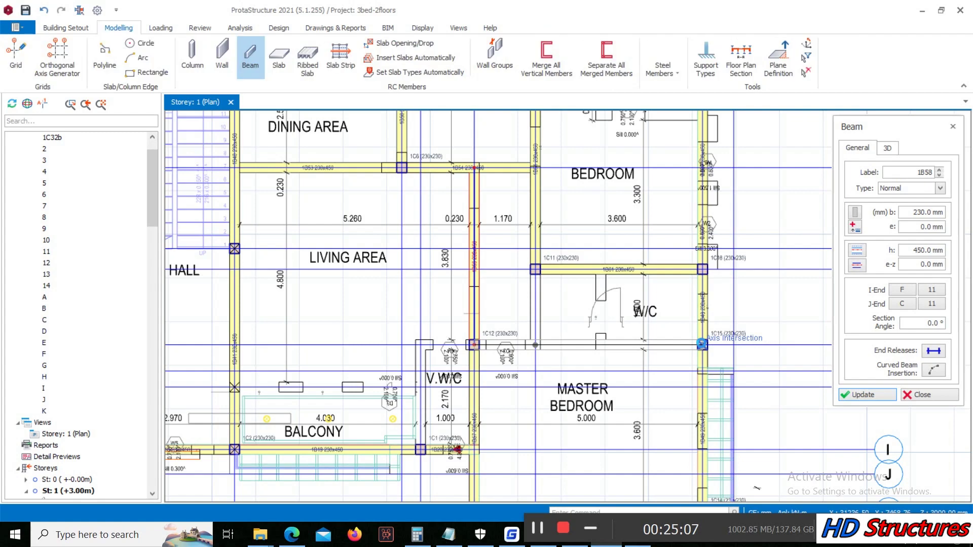
{"action": "left_click", "coordinate": [704, 346]}
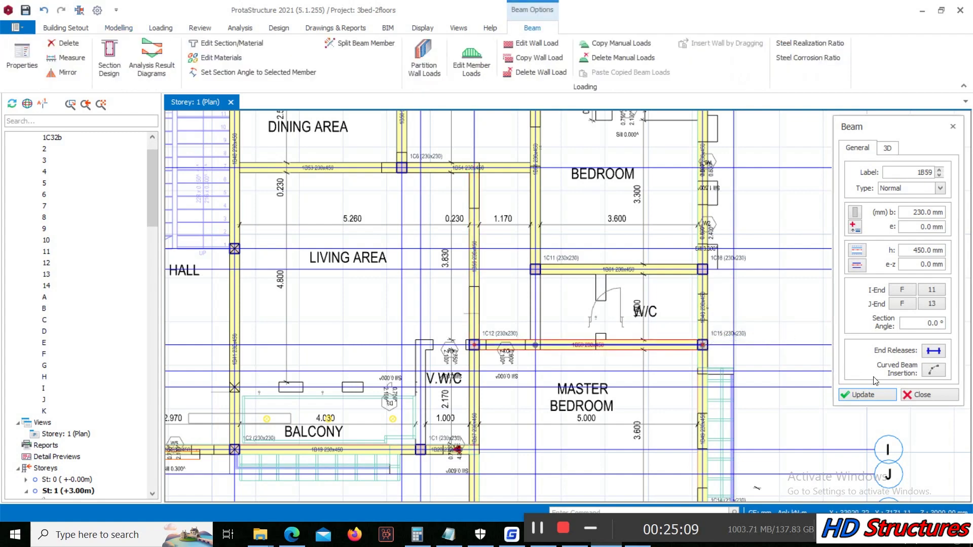
{"action": "left_click", "coordinate": [933, 398]}
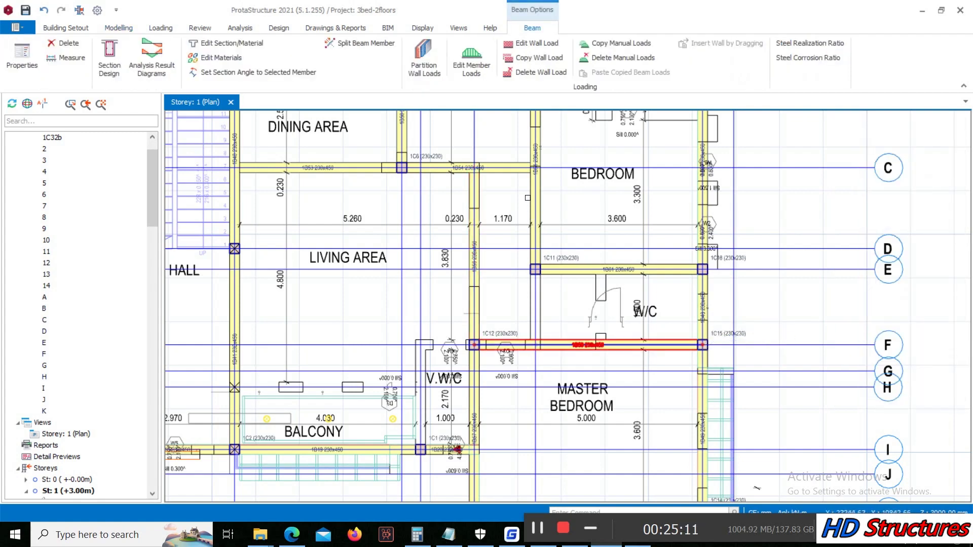
{"action": "key", "text": "Escape"}
Step: Insert a 230 x 450 mm beam along axis 12 between axes E and F, matching the existing axis 12 beam
{"action": "scroll", "coordinate": [548, 163], "scroll_direction": "down", "scroll_amount": 2}
{"action": "scroll", "coordinate": [542, 213], "scroll_direction": "up", "scroll_amount": 1}
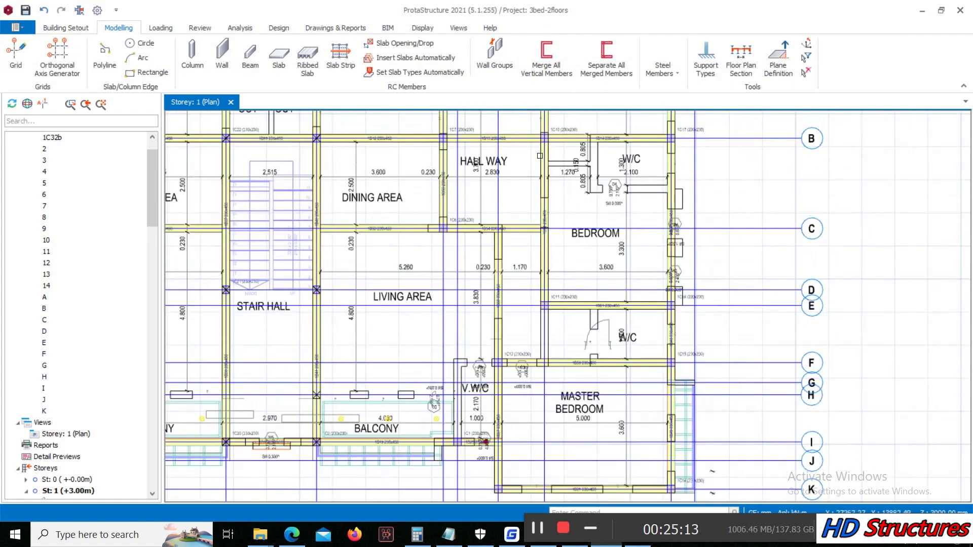
{"action": "right_click", "coordinate": [542, 219]}
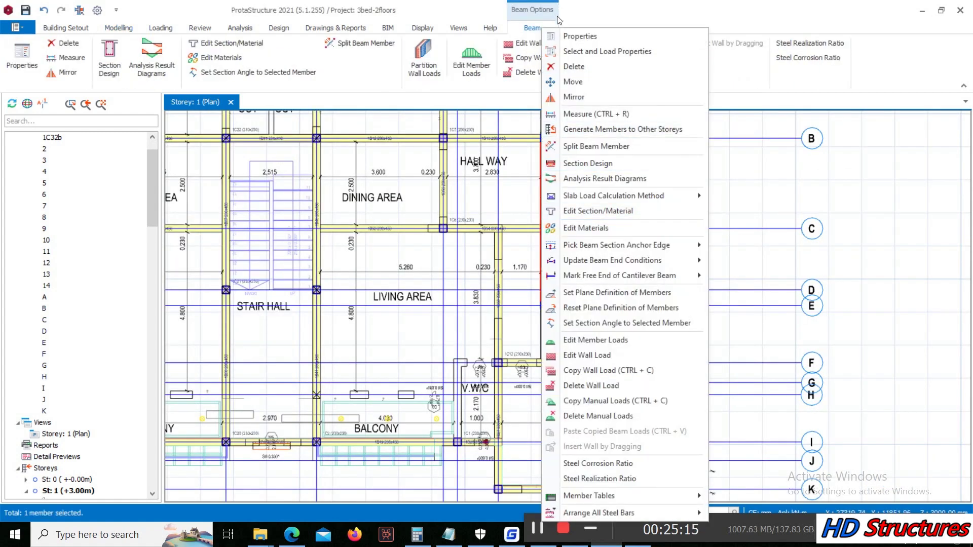
{"action": "left_click", "coordinate": [561, 35]}
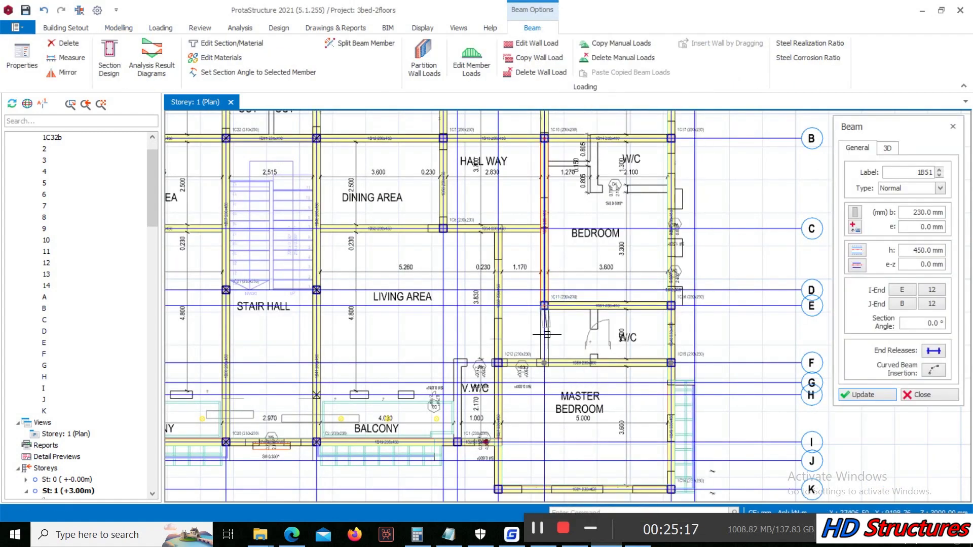
{"action": "key", "text": "Escape"}
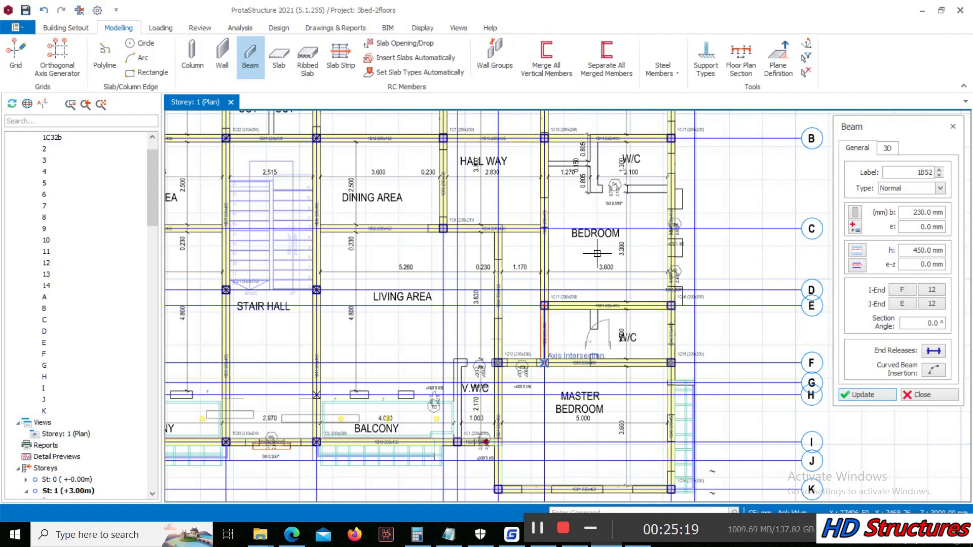
{"action": "left_click", "coordinate": [597, 256]}
Step: Insert a 230 x 230 mm column at the intersection of axes F and 10, using the neighbouring axis F column's properties
{"action": "scroll", "coordinate": [583, 283], "scroll_direction": "down", "scroll_amount": 2}
{"action": "scroll", "coordinate": [559, 294], "scroll_direction": "up", "scroll_amount": 2}
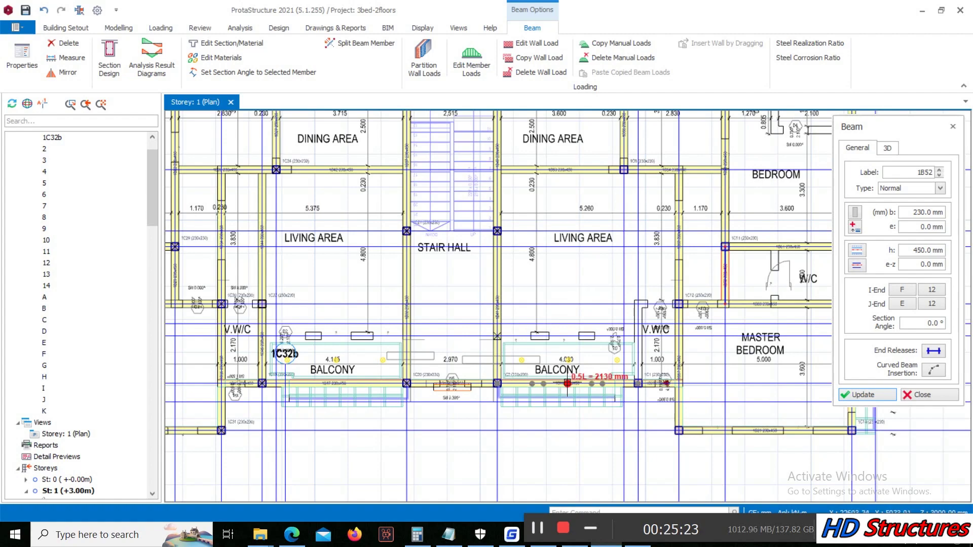
{"action": "scroll", "coordinate": [700, 299], "scroll_direction": "up", "scroll_amount": 1}
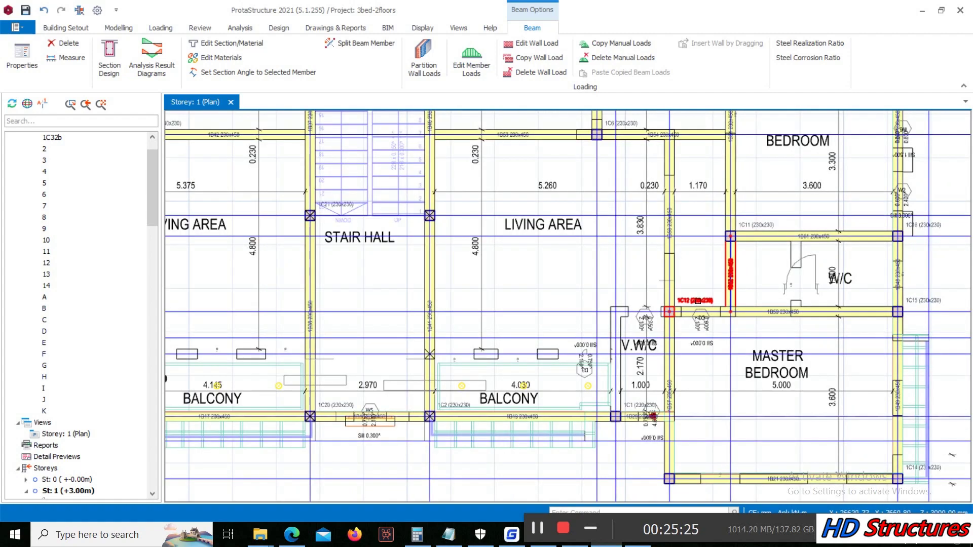
{"action": "right_click", "coordinate": [699, 301]}
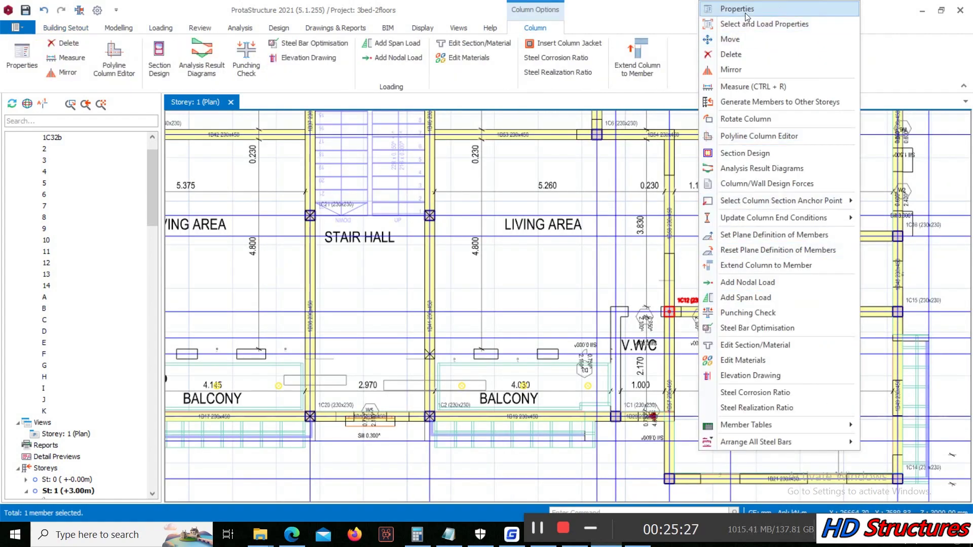
{"action": "left_click", "coordinate": [683, 162]}
{"action": "scroll", "coordinate": [614, 304], "scroll_direction": "up", "scroll_amount": 2}
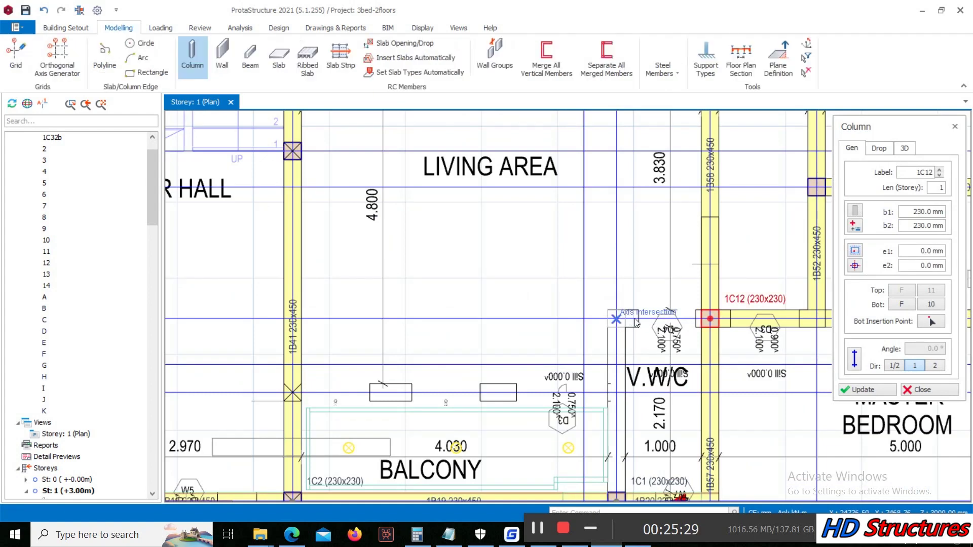
{"action": "left_click", "coordinate": [616, 319]}
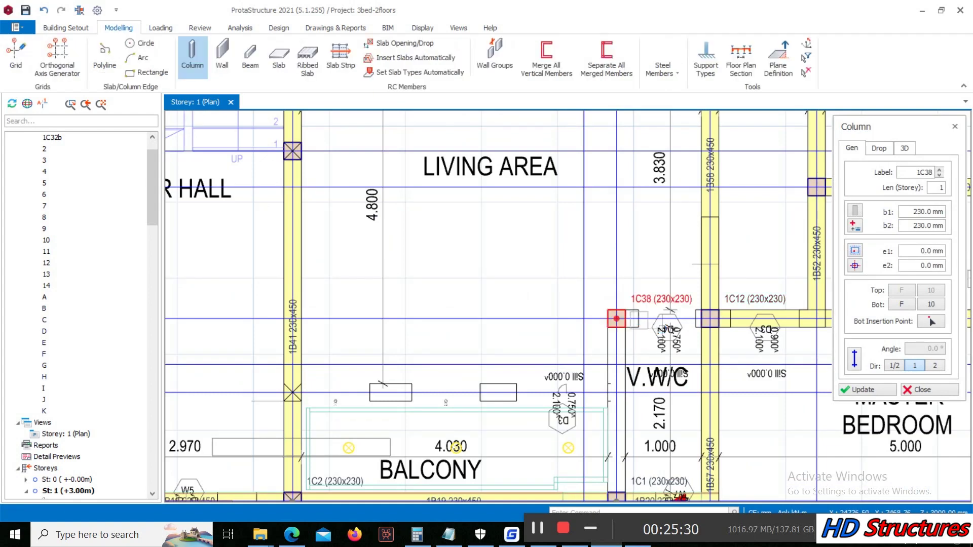
{"action": "left_click", "coordinate": [936, 386]}
Step: Try to insert a 230 x 450 mm beam along axis F between the columns on axes 10 and 11
{"action": "scroll", "coordinate": [598, 320], "scroll_direction": "down", "scroll_amount": 2}
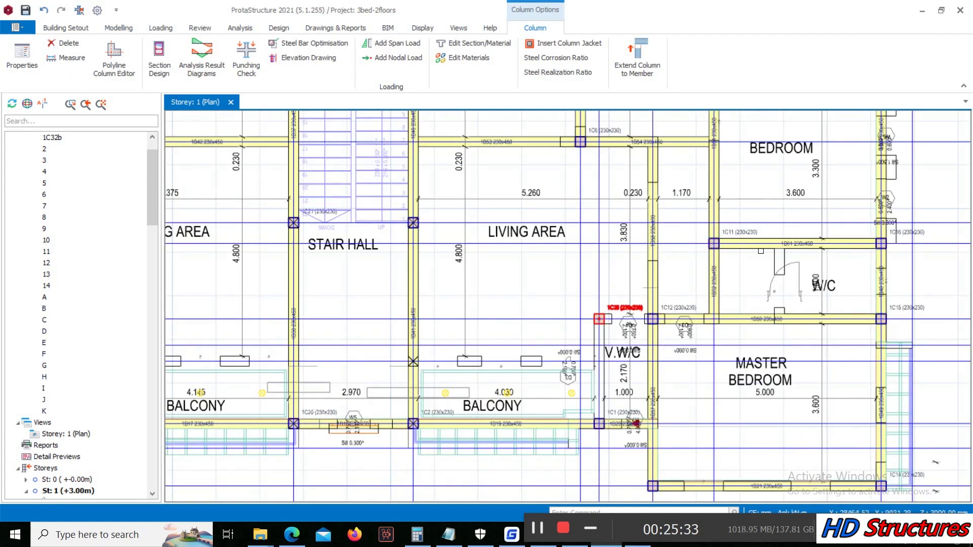
{"action": "left_click", "coordinate": [837, 237]}
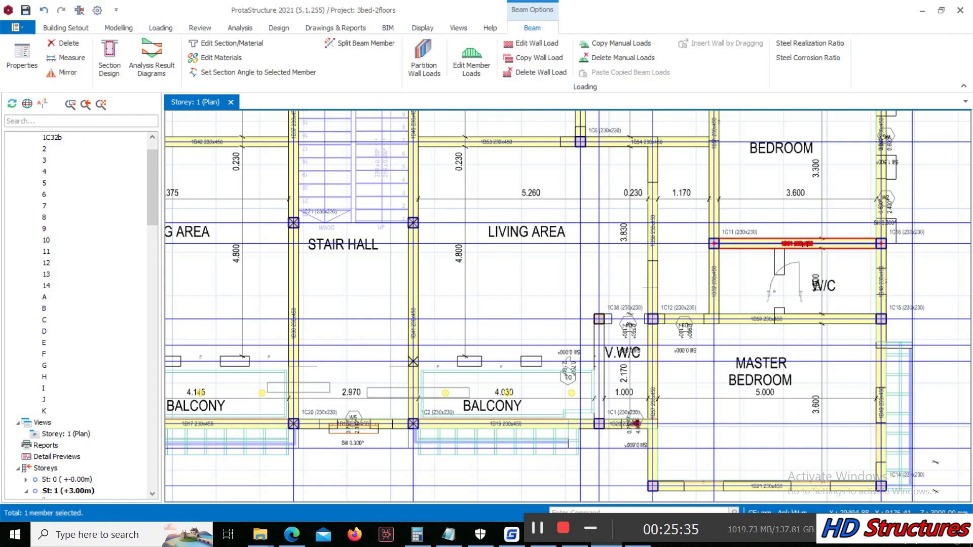
{"action": "right_click", "coordinate": [837, 236]}
{"action": "left_click", "coordinate": [825, 36]}
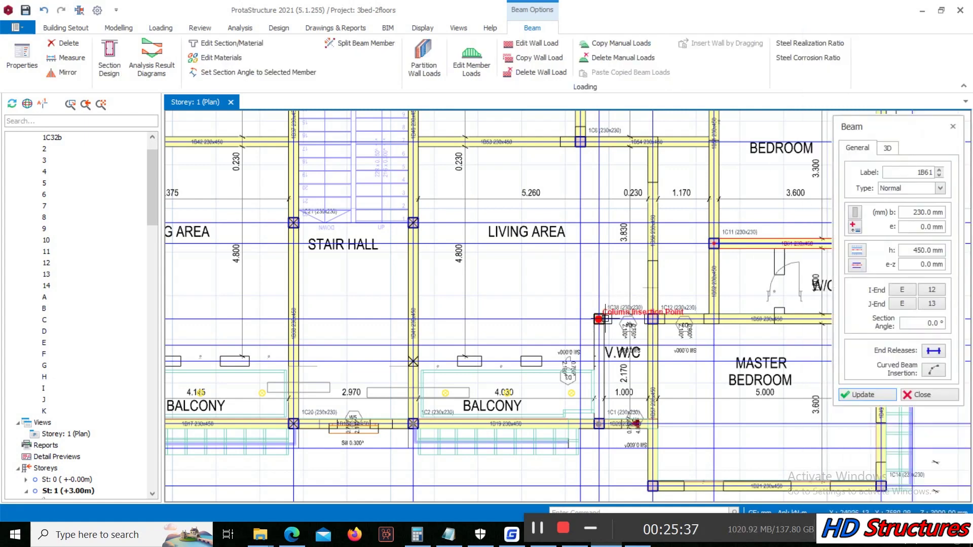
{"action": "scroll", "coordinate": [599, 319], "scroll_direction": "up", "scroll_amount": 2}
{"action": "left_click", "coordinate": [666, 320]}
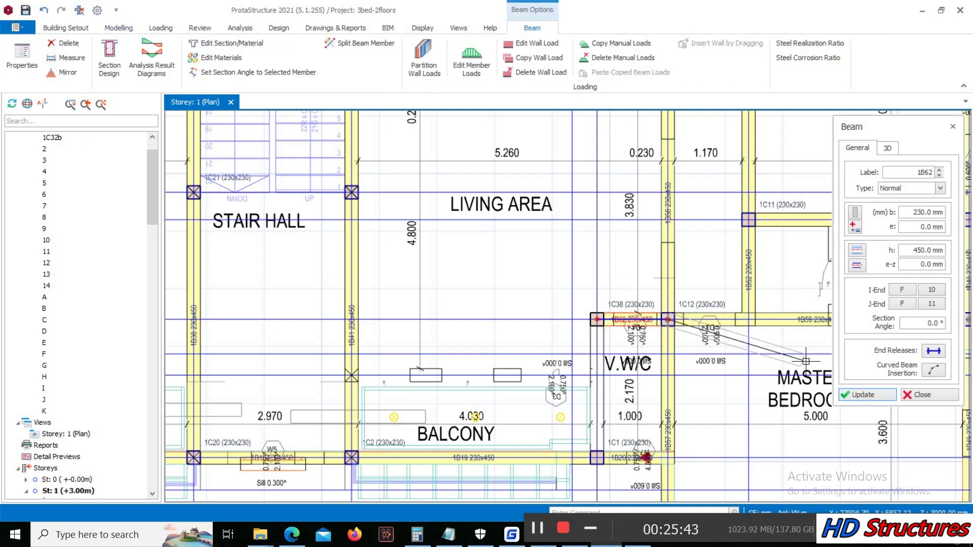
{"action": "left_click", "coordinate": [904, 395]}
Step: Delete the axis F beam between axes 10 and 11 above the V.W/C
{"action": "scroll", "coordinate": [630, 323], "scroll_direction": "up", "scroll_amount": 3}
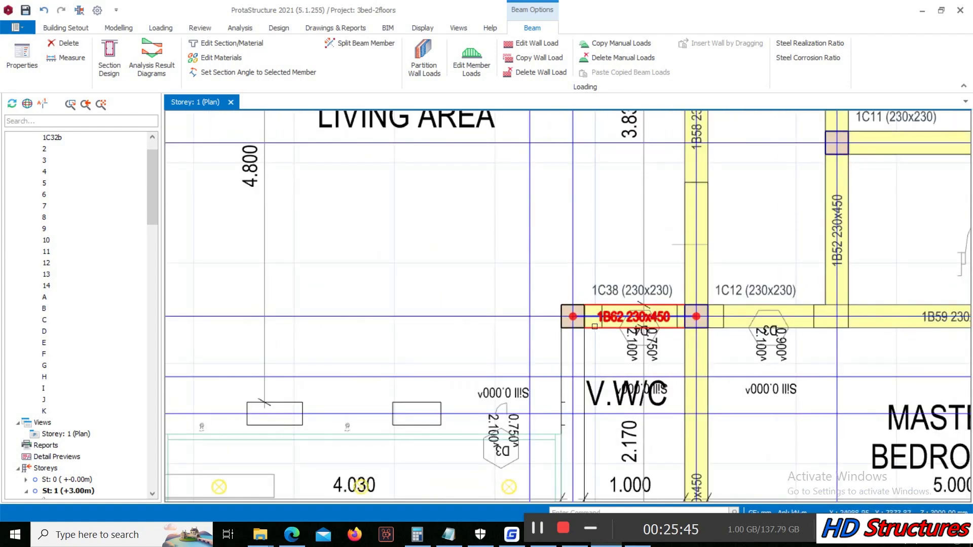
{"action": "key", "text": "Escape"}
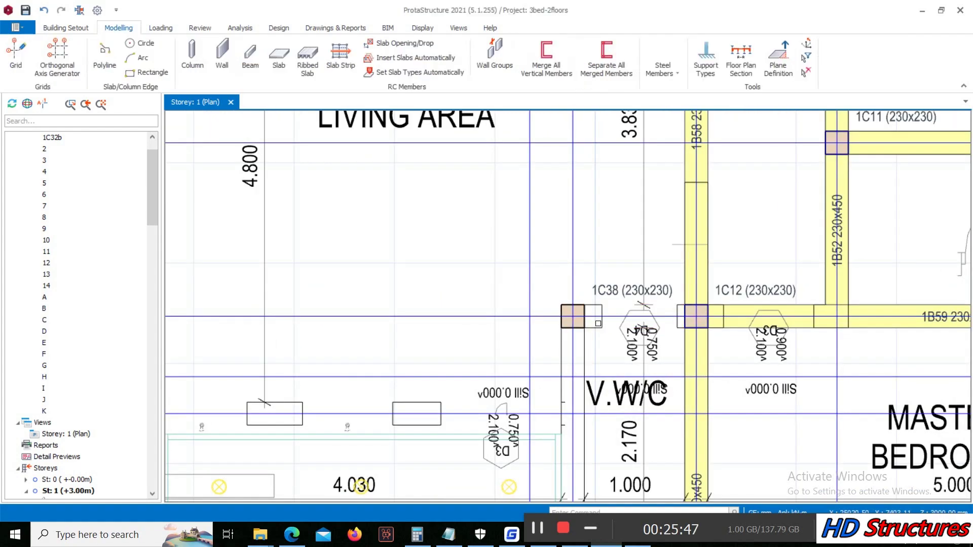
{"action": "scroll", "coordinate": [598, 323], "scroll_direction": "down", "scroll_amount": 5}
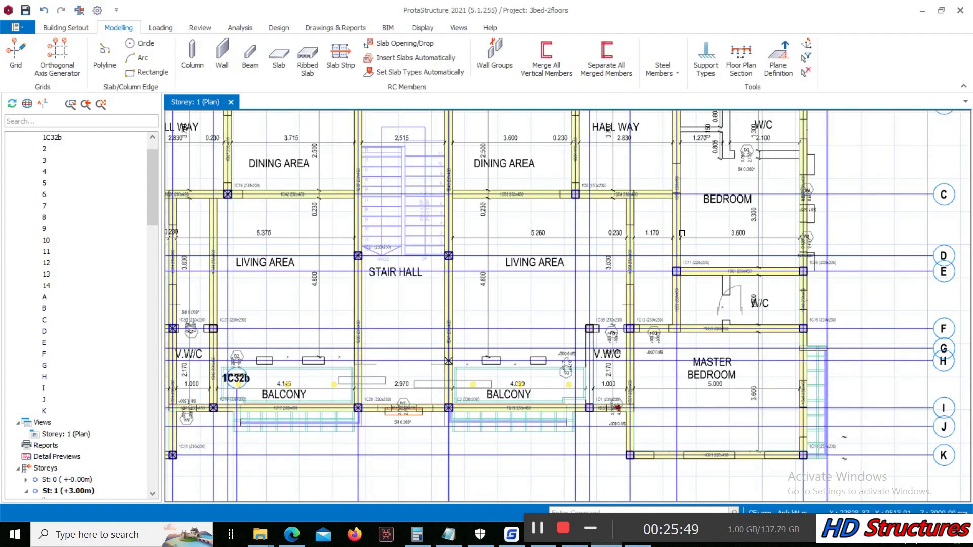
Step: Insert 230 x 450 mm beams along axis 10 from axis I through the axis F column to axis C
{"action": "right_click", "coordinate": [678, 183]}
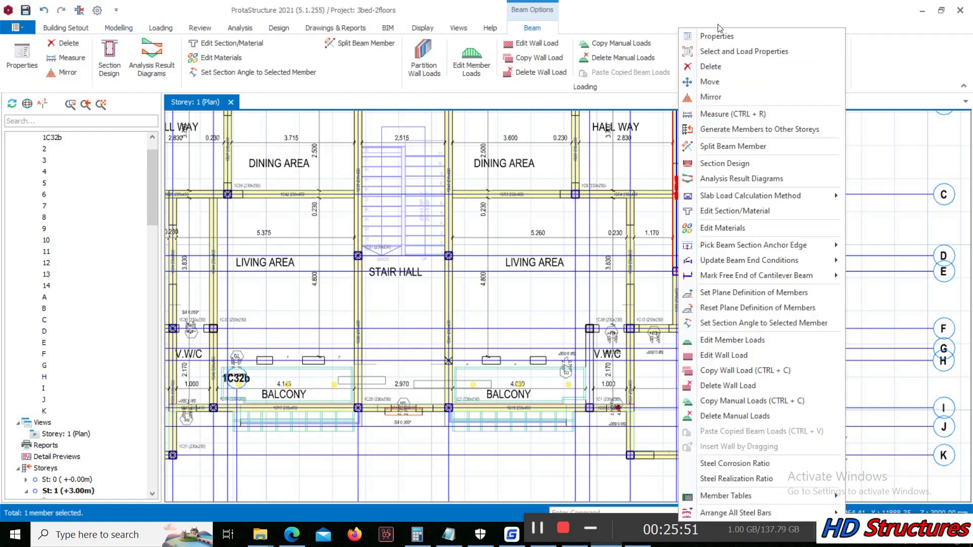
{"action": "left_click", "coordinate": [708, 35]}
{"action": "scroll", "coordinate": [587, 413], "scroll_direction": "up", "scroll_amount": 3}
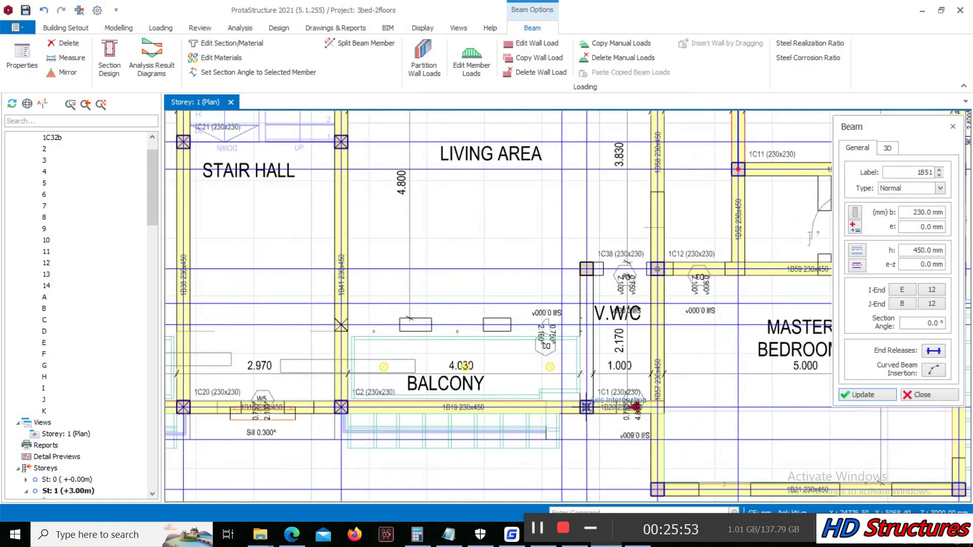
{"action": "scroll", "coordinate": [586, 413], "scroll_direction": "down", "scroll_amount": 5}
{"action": "scroll", "coordinate": [597, 255], "scroll_direction": "up", "scroll_amount": 2}
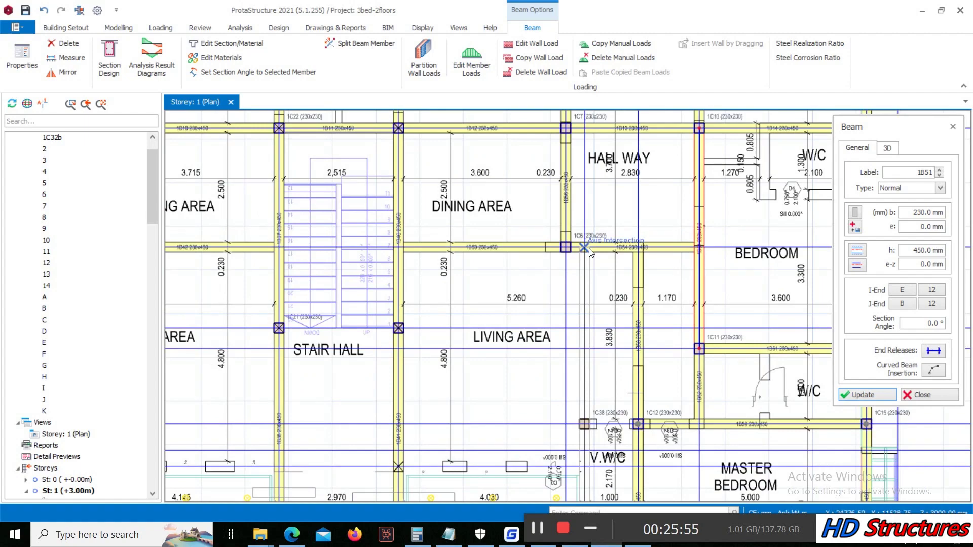
{"action": "left_click", "coordinate": [588, 258]}
Step: Examine the storey 1 plan, comparing the beam layouts of the two mirrored flats
{"action": "scroll", "coordinate": [665, 243], "scroll_direction": "down", "scroll_amount": 2}
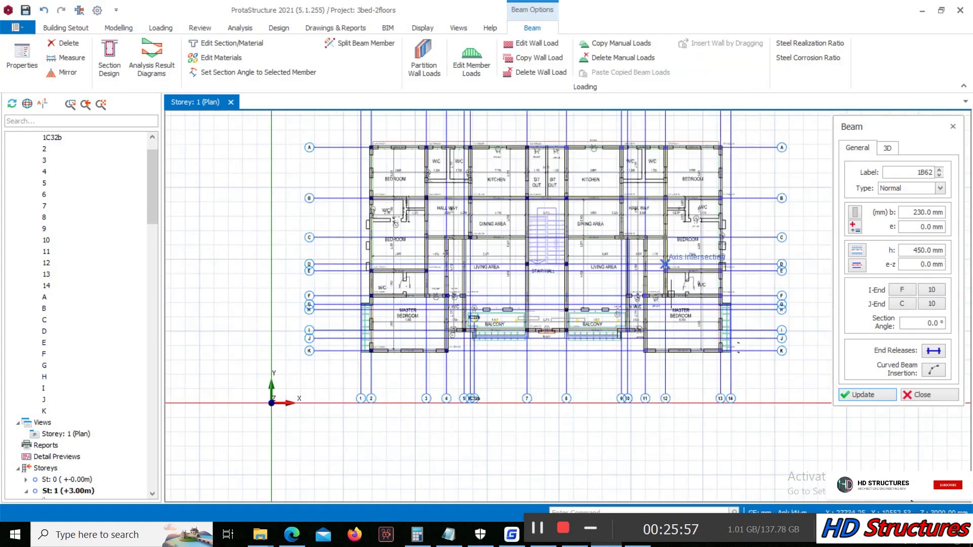
{"action": "scroll", "coordinate": [355, 252], "scroll_direction": "up", "scroll_amount": 1}
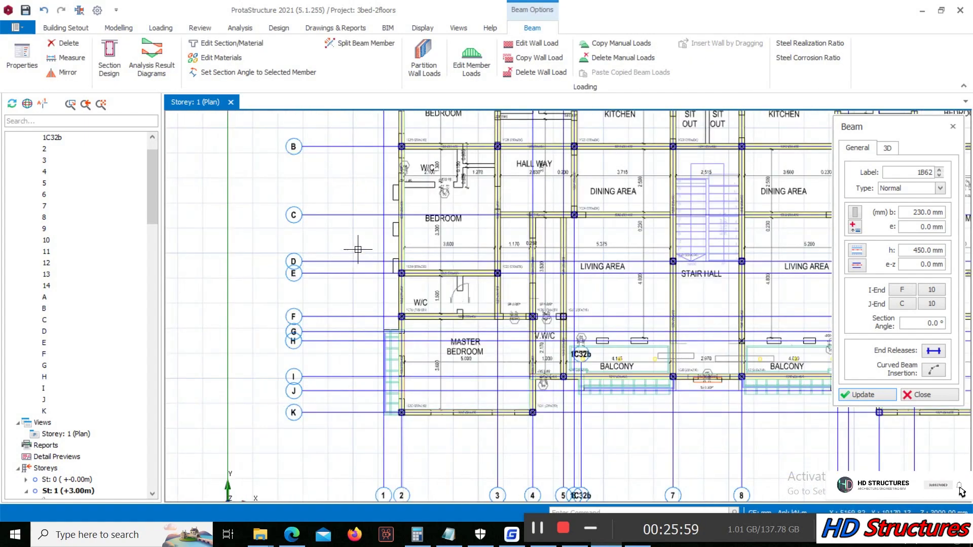
{"action": "scroll", "coordinate": [358, 250], "scroll_direction": "down", "scroll_amount": 2}
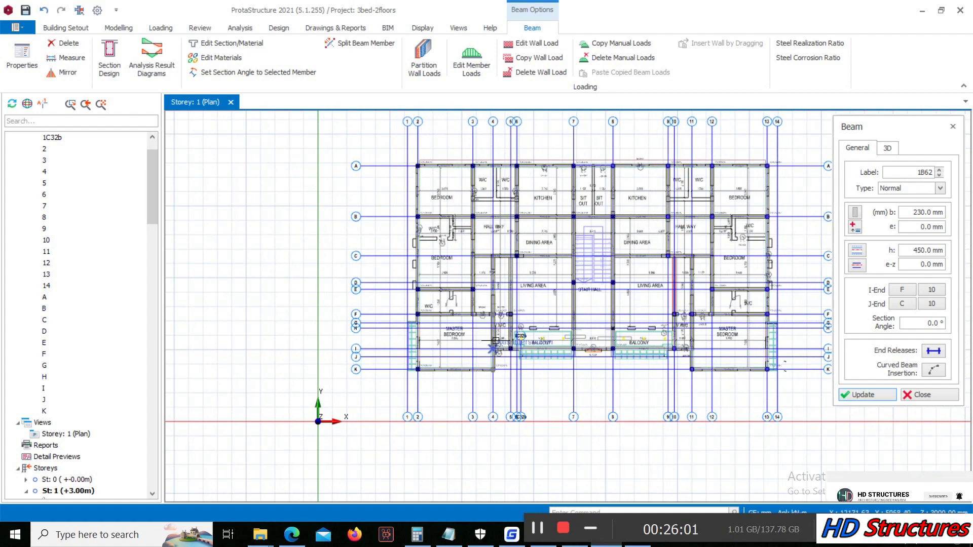
{"action": "scroll", "coordinate": [572, 171], "scroll_direction": "up", "scroll_amount": 2}
{"action": "scroll", "coordinate": [527, 259], "scroll_direction": "down", "scroll_amount": 1}
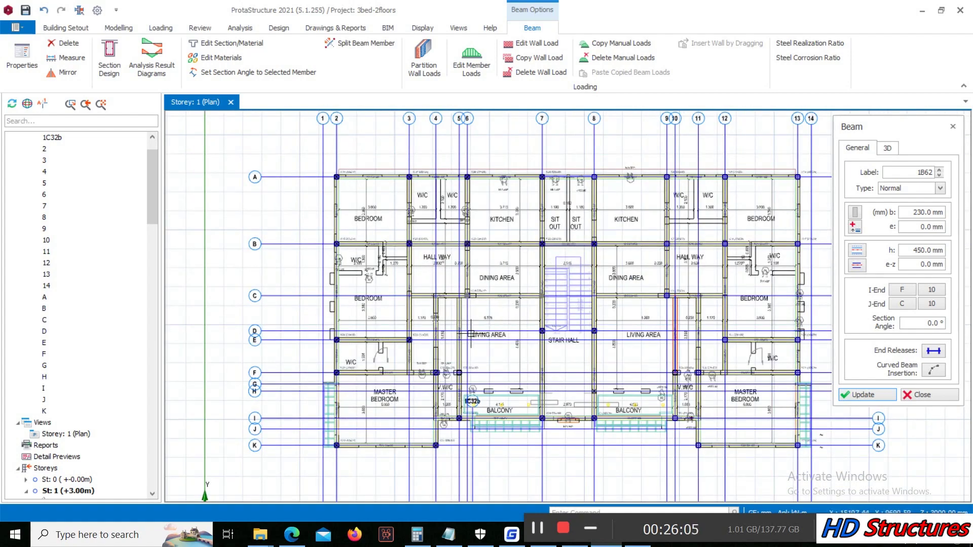
{"action": "scroll", "coordinate": [808, 357], "scroll_direction": "up", "scroll_amount": 1}
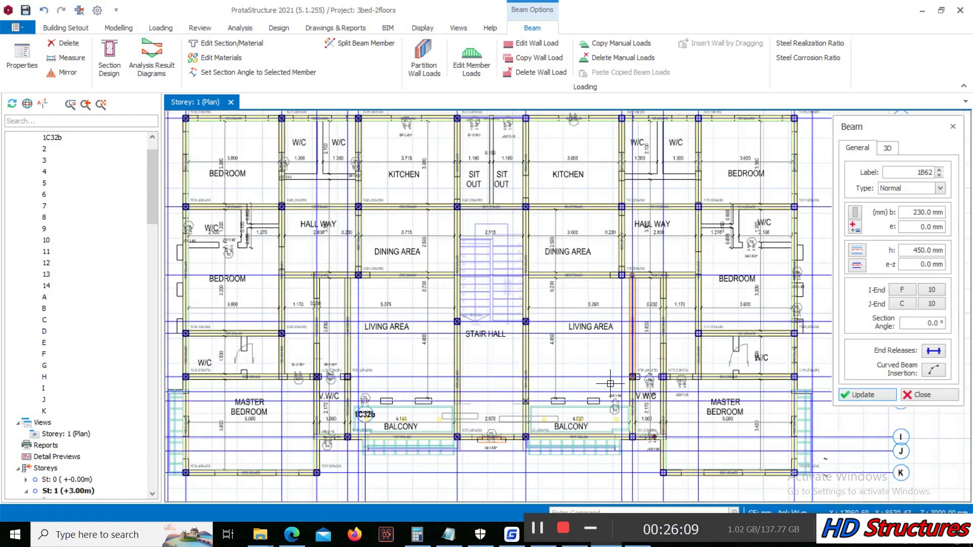
{"action": "scroll", "coordinate": [611, 384], "scroll_direction": "up", "scroll_amount": 1}
{"action": "scroll", "coordinate": [497, 355], "scroll_direction": "down", "scroll_amount": 1}
{"action": "scroll", "coordinate": [383, 372], "scroll_direction": "up", "scroll_amount": 2}
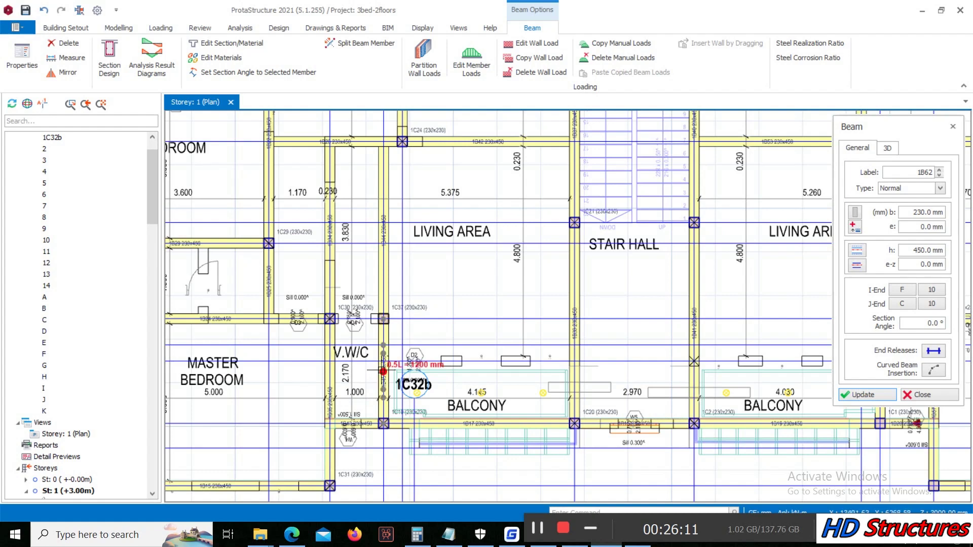
Step: Insert a 230 x 450 mm beam along axis H between axes 5 and 7, above the balcony
{"action": "scroll", "coordinate": [381, 363], "scroll_direction": "up", "scroll_amount": 2}
{"action": "left_click", "coordinate": [373, 351]}
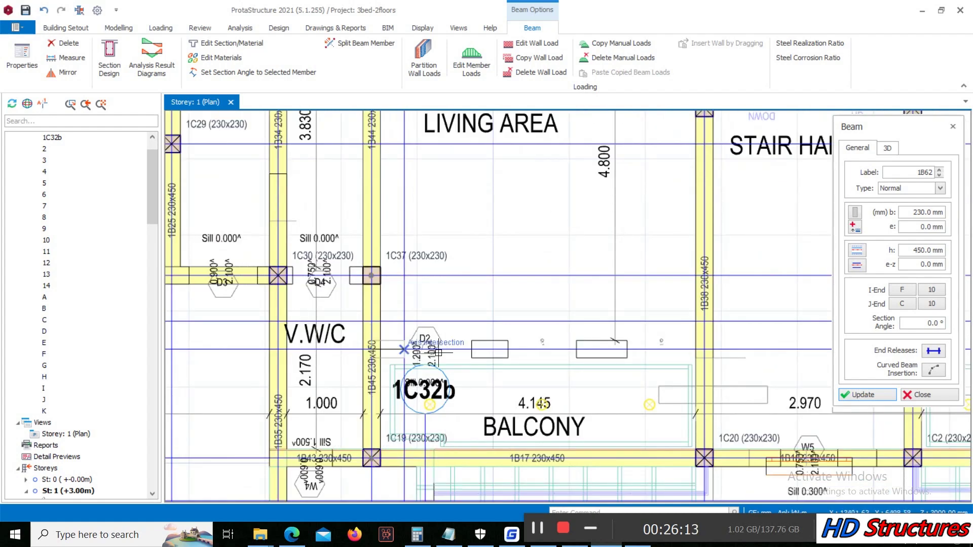
{"action": "left_click", "coordinate": [708, 351]}
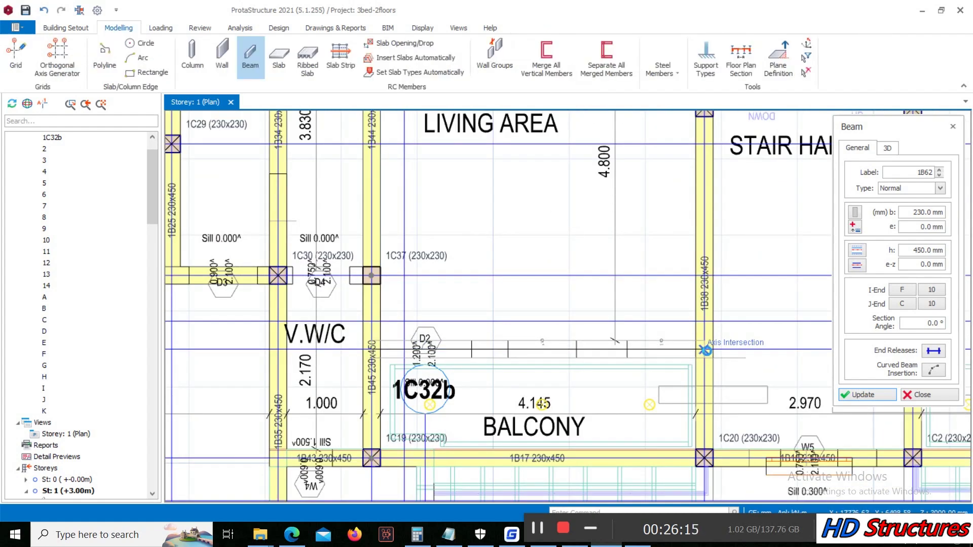
{"action": "left_click", "coordinate": [706, 351]}
Step: Insert a 230 x 450 mm beam along axis H between axes 8 and 10, above the other balcony
{"action": "scroll", "coordinate": [531, 317], "scroll_direction": "down", "scroll_amount": 3}
{"action": "scroll", "coordinate": [531, 318], "scroll_direction": "up", "scroll_amount": 2}
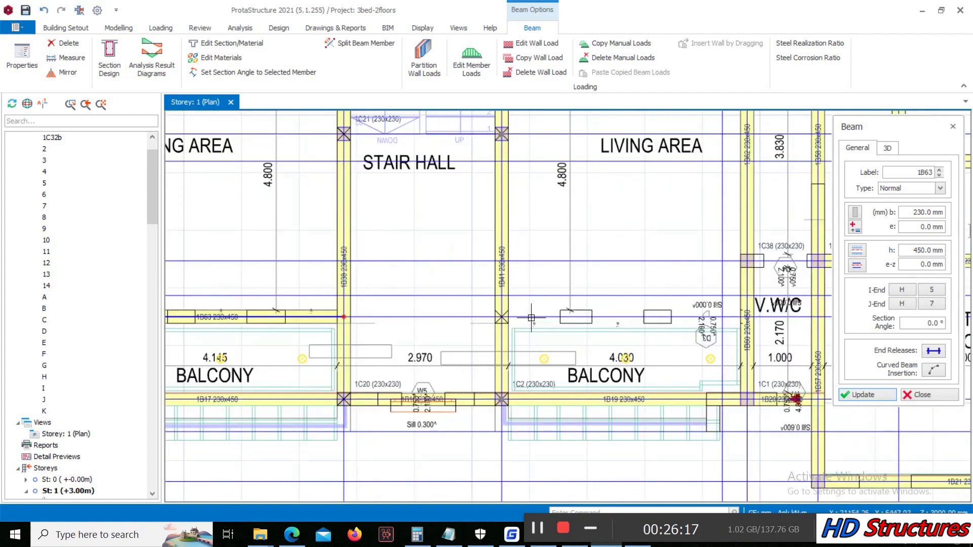
{"action": "scroll", "coordinate": [746, 317], "scroll_direction": "up", "scroll_amount": 3}
{"action": "left_click", "coordinate": [745, 317]}
{"action": "left_click", "coordinate": [745, 317]}
Step: Examine the whole storey 1 plan for missing beams and columns, and close the beam properties
{"action": "scroll", "coordinate": [612, 360], "scroll_direction": "down", "scroll_amount": 5}
{"action": "scroll", "coordinate": [469, 321], "scroll_direction": "up", "scroll_amount": 3}
{"action": "scroll", "coordinate": [514, 358], "scroll_direction": "down", "scroll_amount": 3}
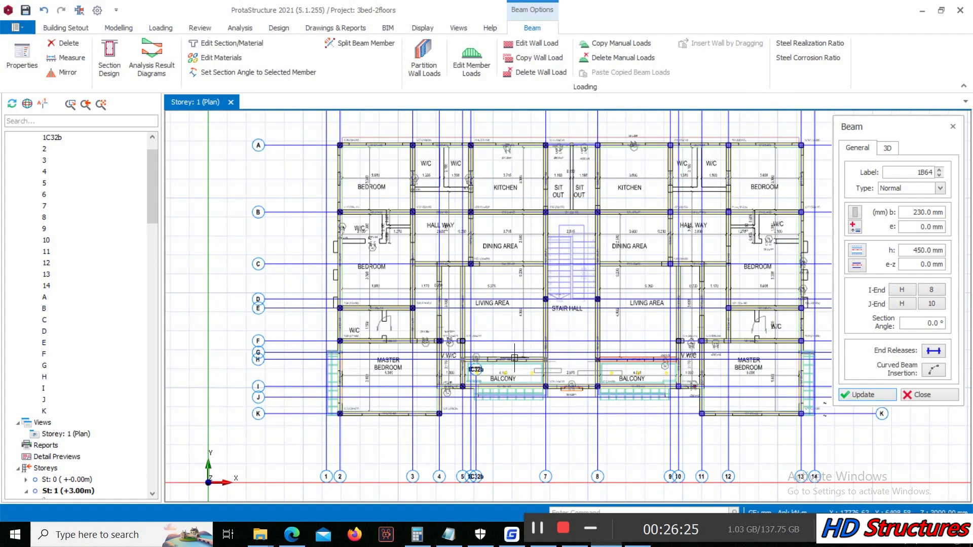
{"action": "scroll", "coordinate": [376, 278], "scroll_direction": "up", "scroll_amount": 2}
{"action": "scroll", "coordinate": [337, 318], "scroll_direction": "down", "scroll_amount": 2}
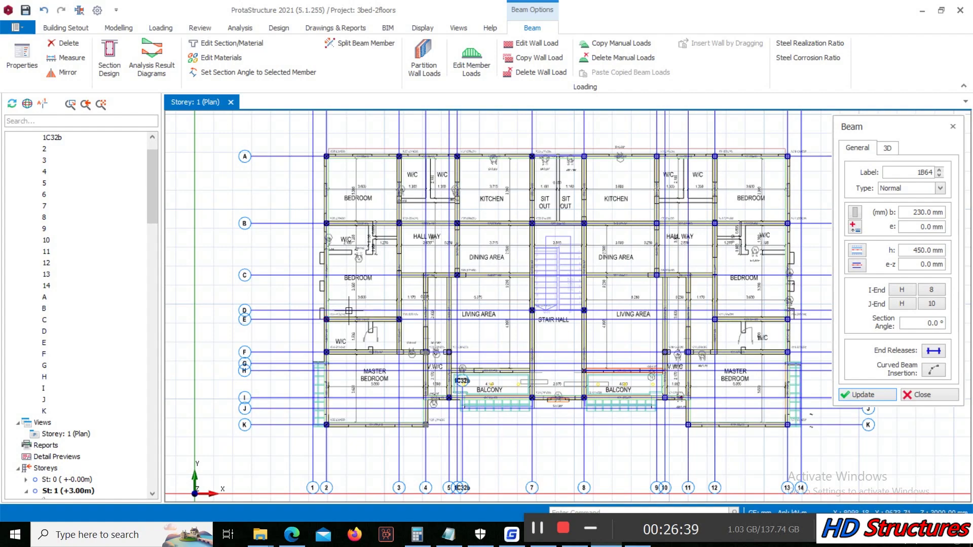
{"action": "scroll", "coordinate": [264, 252], "scroll_direction": "up", "scroll_amount": 3}
{"action": "scroll", "coordinate": [440, 259], "scroll_direction": "down", "scroll_amount": 5}
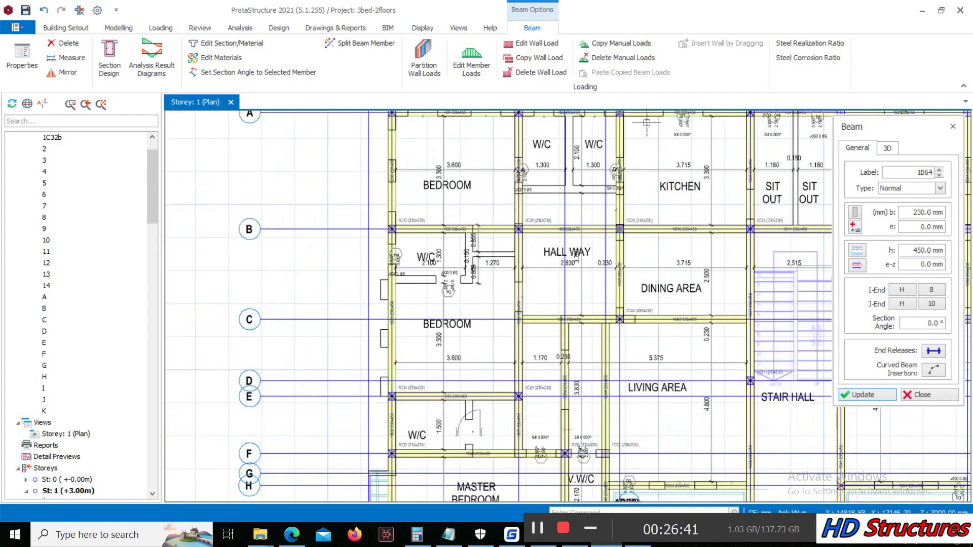
{"action": "scroll", "coordinate": [786, 228], "scroll_direction": "up", "scroll_amount": 2}
{"action": "scroll", "coordinate": [760, 231], "scroll_direction": "down", "scroll_amount": 2}
{"action": "scroll", "coordinate": [740, 233], "scroll_direction": "up", "scroll_amount": 2}
{"action": "scroll", "coordinate": [720, 238], "scroll_direction": "down", "scroll_amount": 2}
{"action": "scroll", "coordinate": [738, 350], "scroll_direction": "up", "scroll_amount": 1}
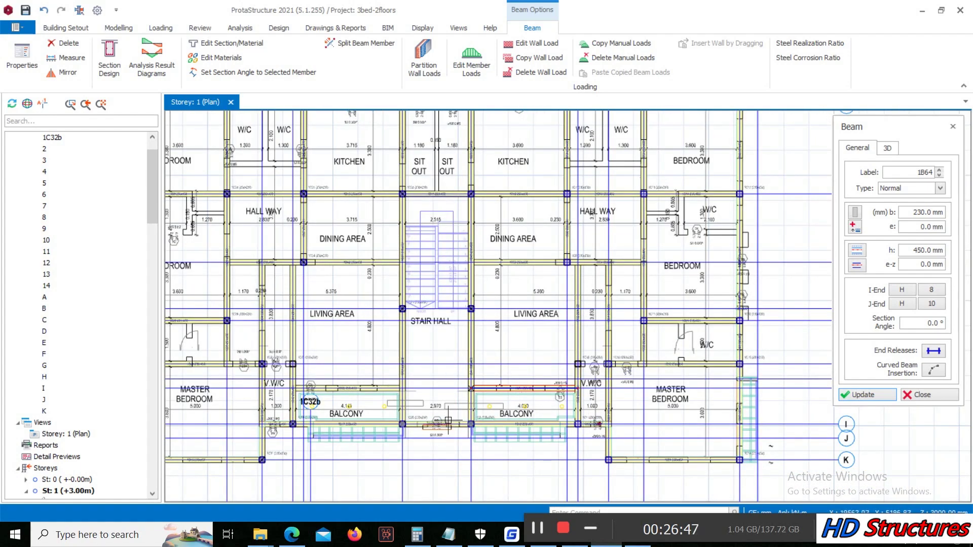
{"action": "scroll", "coordinate": [578, 365], "scroll_direction": "down", "scroll_amount": 2}
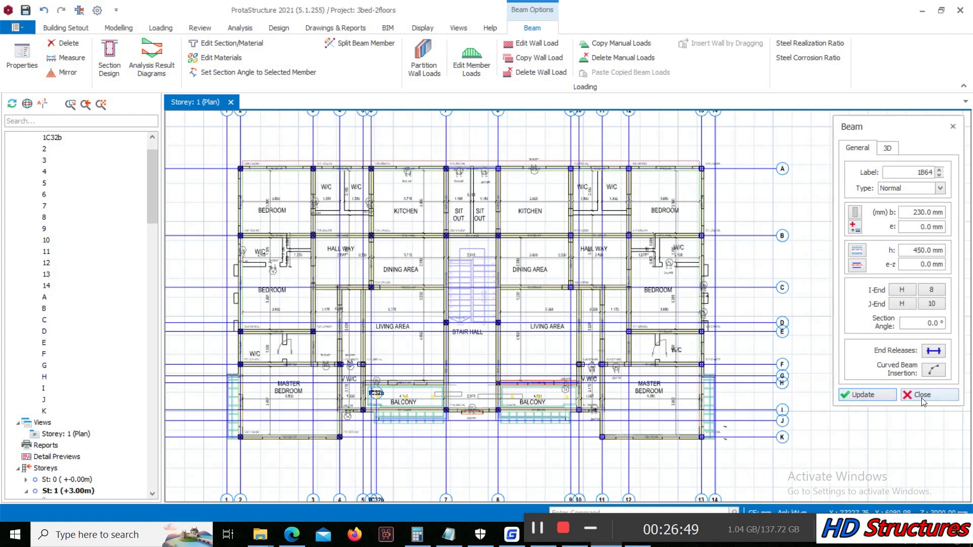
{"action": "left_click", "coordinate": [921, 396]}
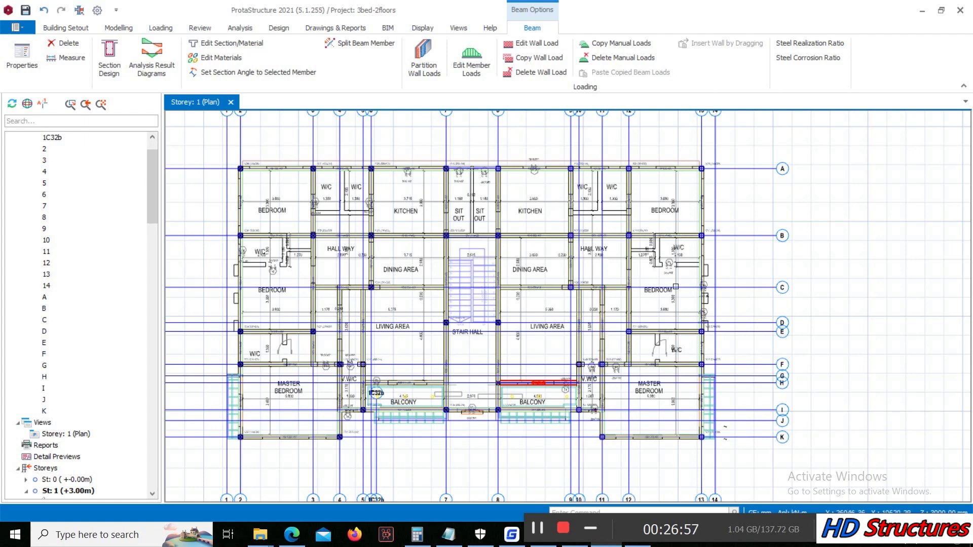
{"action": "middle_click_drag", "start_coordinate": [671, 271], "coordinate": [694, 253]}
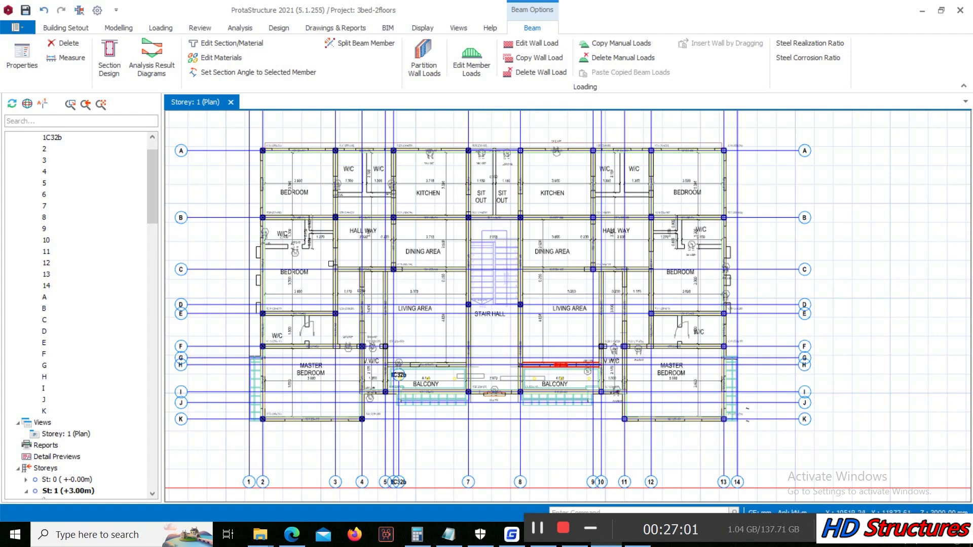
Step: Insert a 230 x 450 mm beam along axis D between axes 7 and 8, at the foot of the stairs, and close the beam properties
{"action": "scroll", "coordinate": [496, 333], "scroll_direction": "up", "scroll_amount": 4}
{"action": "left_click", "coordinate": [625, 191]}
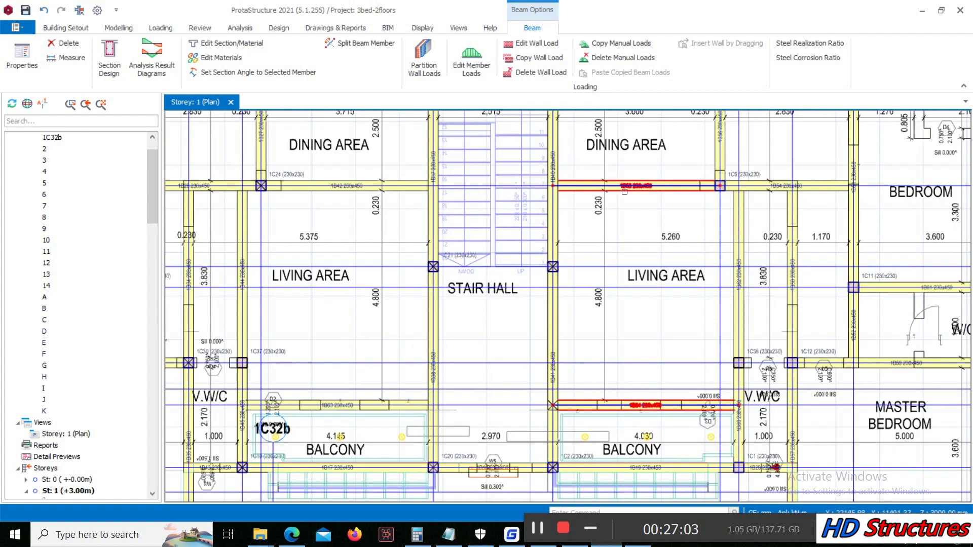
{"action": "right_click", "coordinate": [625, 191]}
{"action": "left_click", "coordinate": [654, 42]}
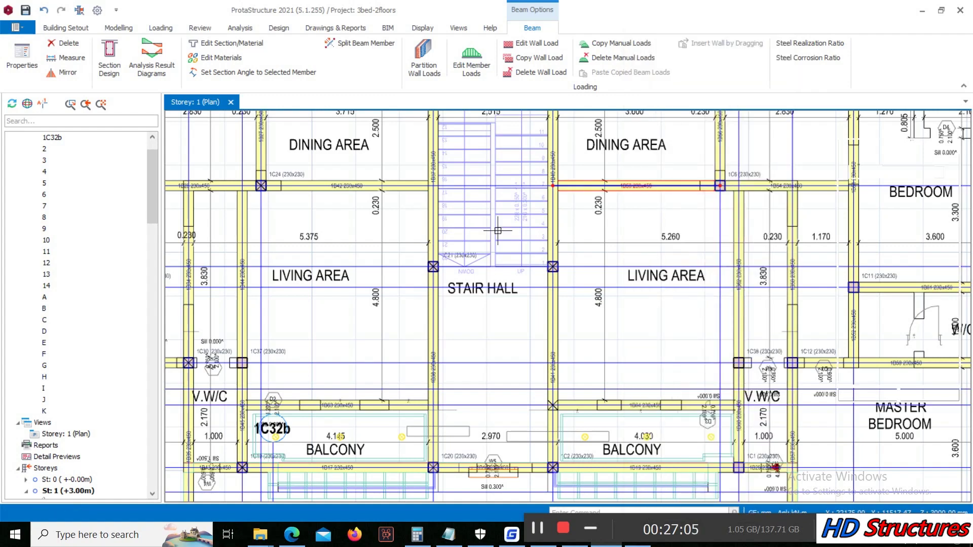
{"action": "scroll", "coordinate": [424, 264], "scroll_direction": "up", "scroll_amount": 3}
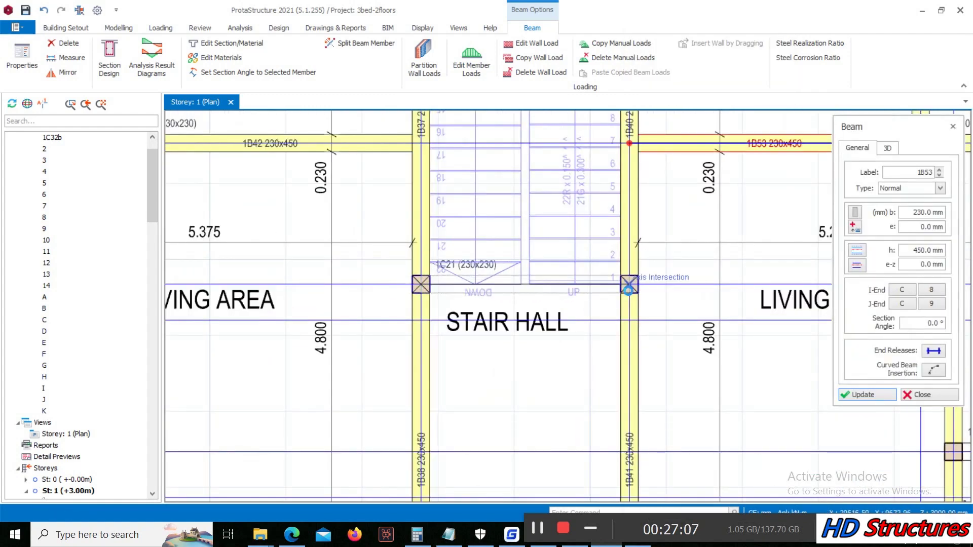
{"action": "left_click", "coordinate": [630, 286]}
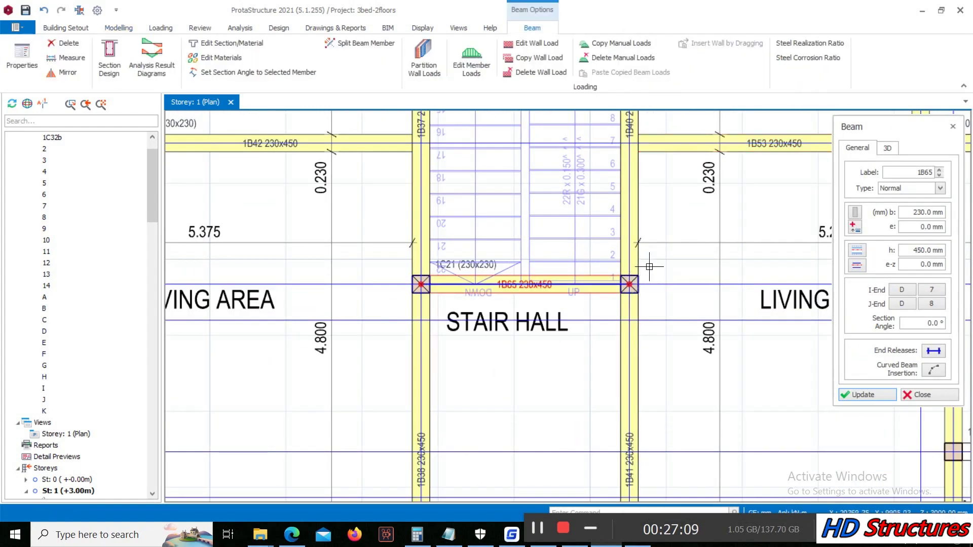
{"action": "scroll", "coordinate": [653, 284], "scroll_direction": "down", "scroll_amount": 5}
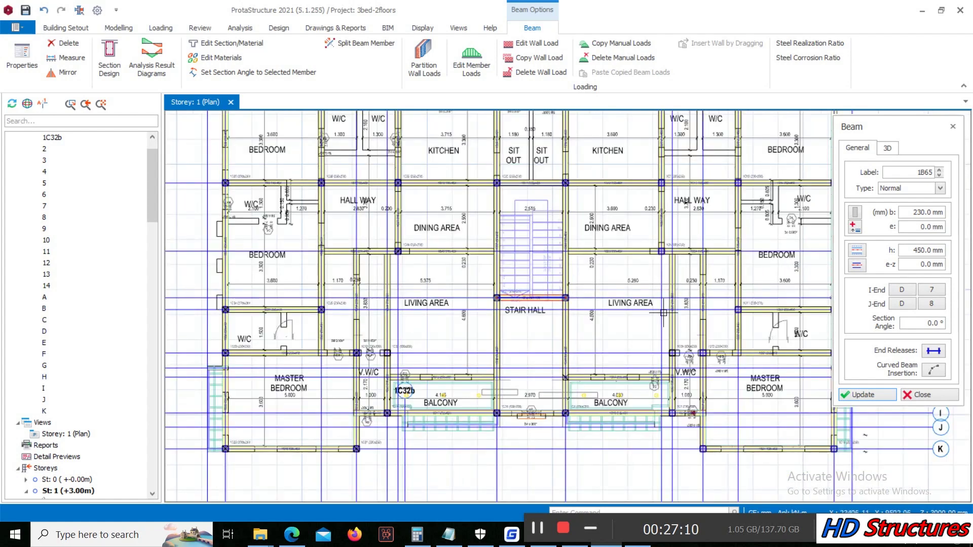
{"action": "left_click", "coordinate": [921, 397]}
Step: Save the project with the completed storey 1 beam layout
{"action": "scroll", "coordinate": [496, 219], "scroll_direction": "down", "scroll_amount": 4}
{"action": "scroll", "coordinate": [561, 204], "scroll_direction": "up", "scroll_amount": 4}
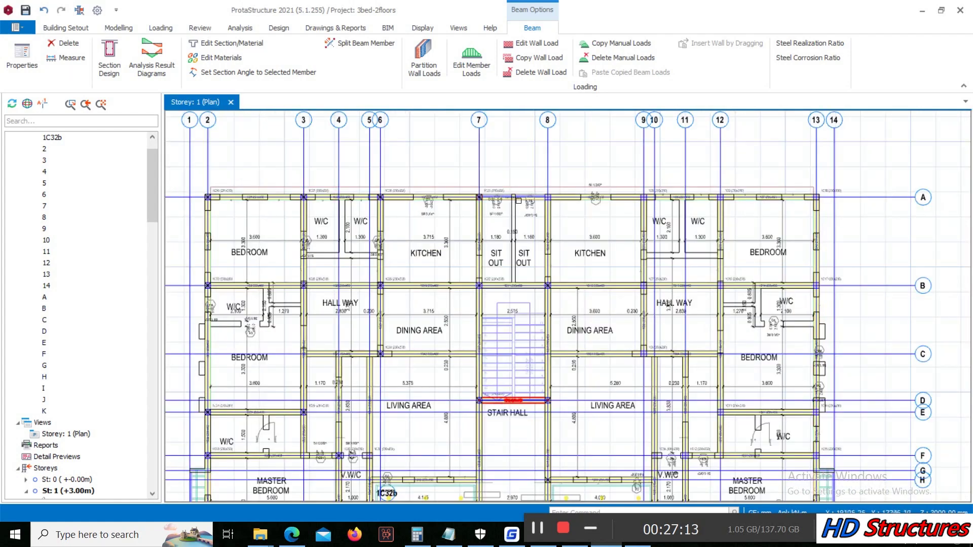
{"action": "scroll", "coordinate": [380, 203], "scroll_direction": "down", "scroll_amount": 3}
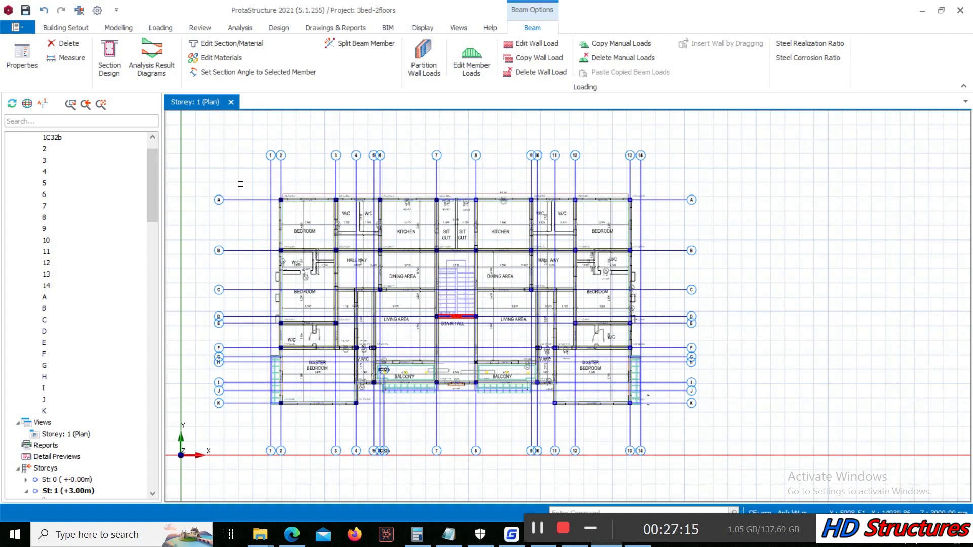
{"action": "left_click", "coordinate": [25, 10]}
Step: Open the material settings of the building analysis for editing
{"action": "left_click", "coordinate": [126, 29]}
{"action": "left_click", "coordinate": [166, 29]}
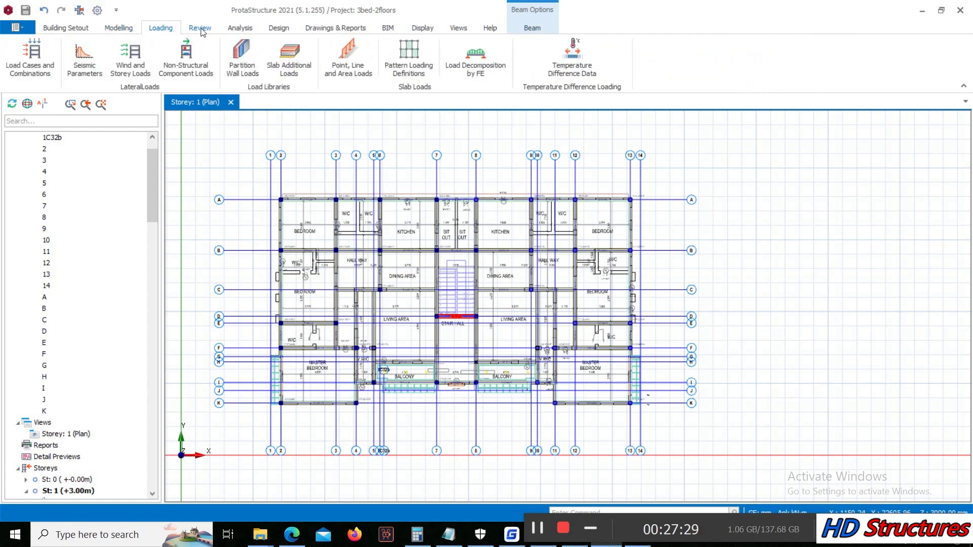
{"action": "left_click", "coordinate": [240, 29]}
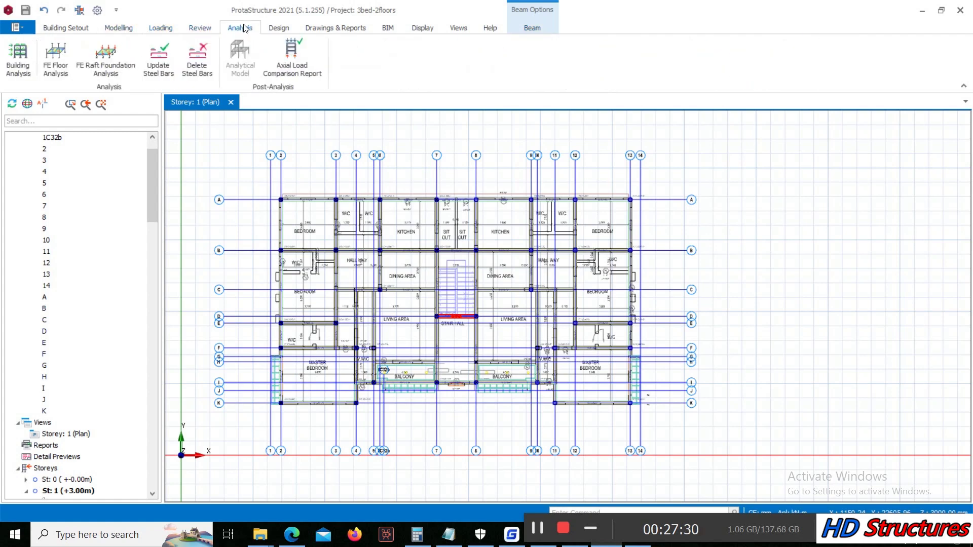
{"action": "left_click", "coordinate": [16, 66]}
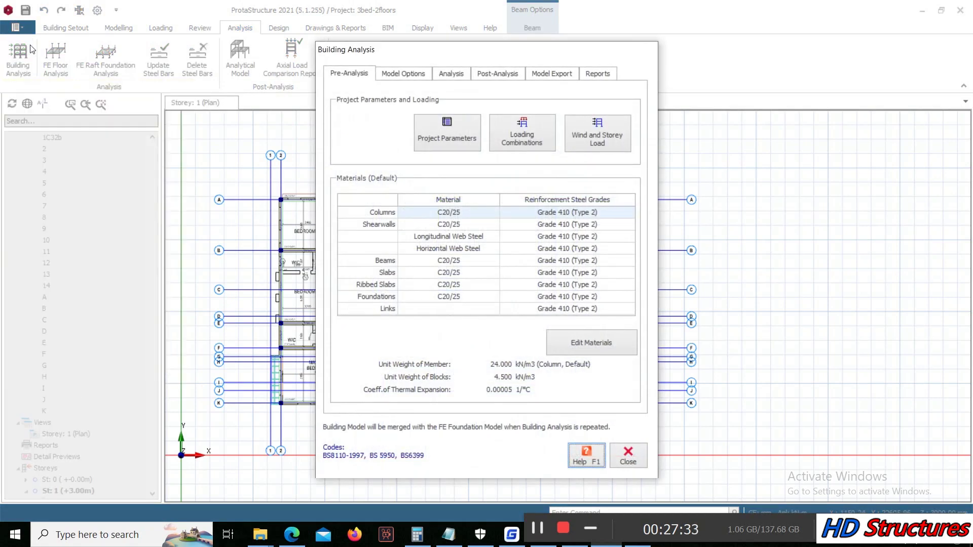
{"action": "left_click", "coordinate": [580, 338]}
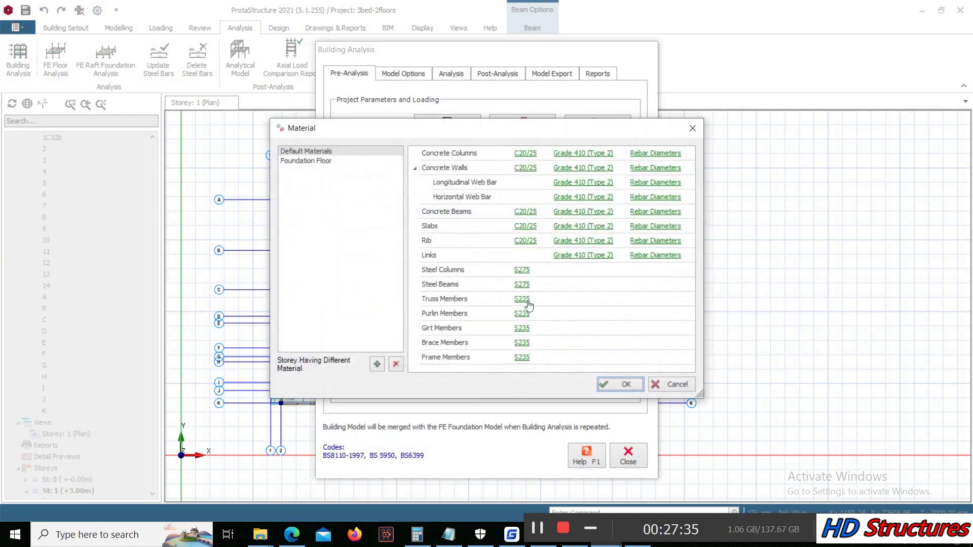
Step: Restrict the concrete column rebar diameters to Y16 only
{"action": "left_click", "coordinate": [662, 153]}
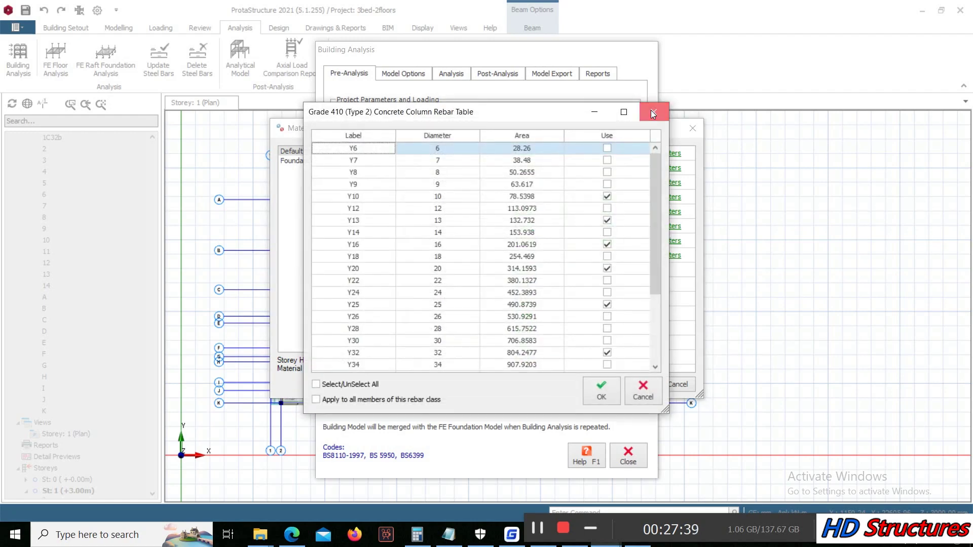
{"action": "left_click", "coordinate": [652, 112]}
{"action": "left_click", "coordinate": [647, 154]}
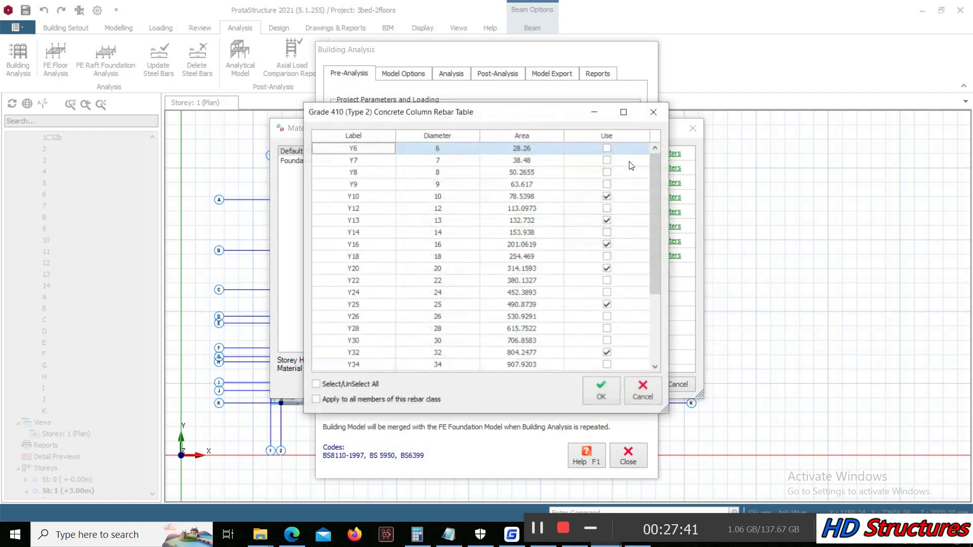
{"action": "left_click", "coordinate": [317, 384]}
{"action": "left_click", "coordinate": [318, 385]}
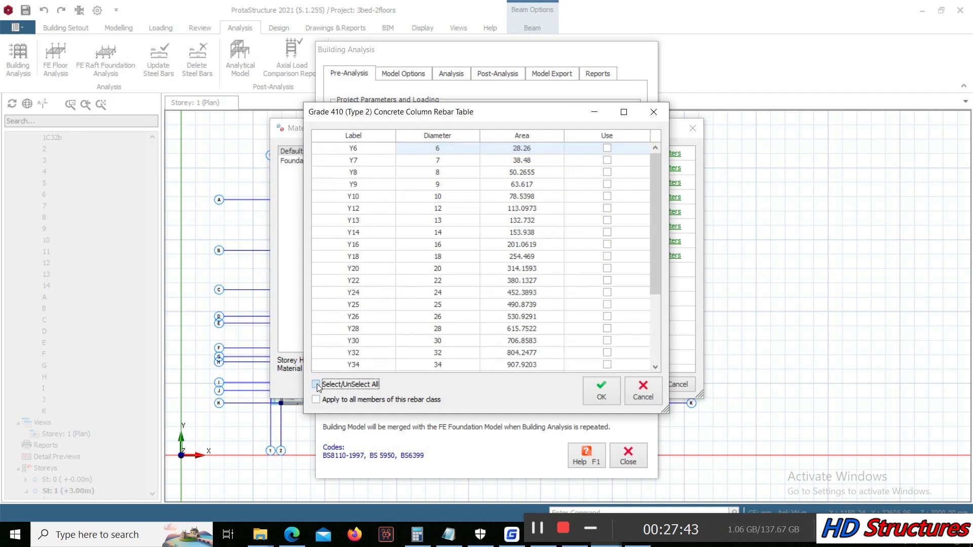
{"action": "left_click", "coordinate": [371, 249]}
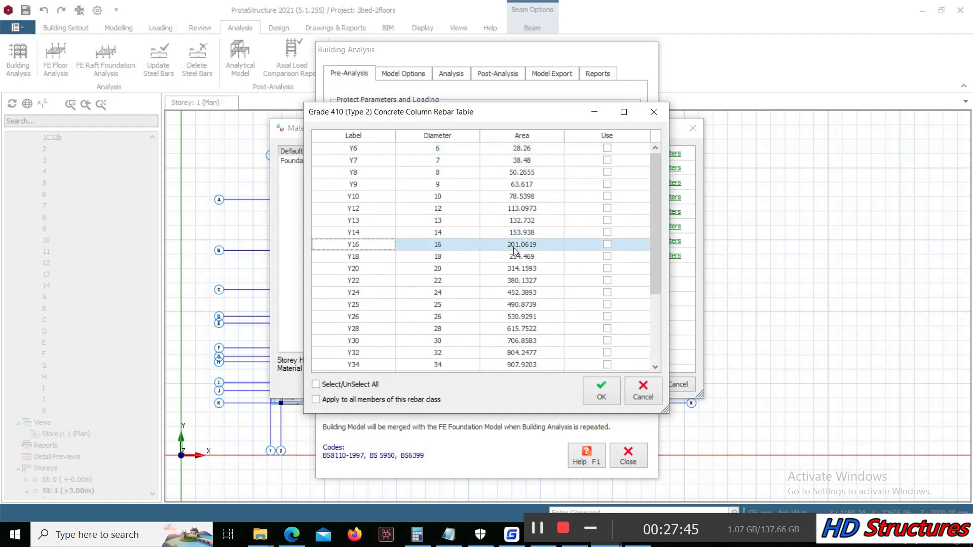
{"action": "left_click", "coordinate": [608, 244]}
{"action": "left_click", "coordinate": [612, 389]}
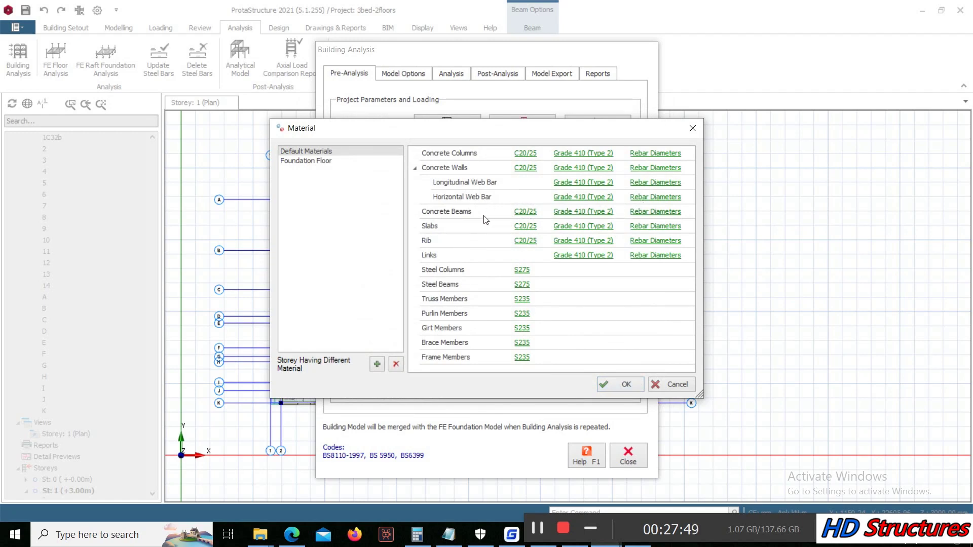
Step: Restrict the concrete beam rebar diameters to Y16 only
{"action": "left_click", "coordinate": [655, 212]}
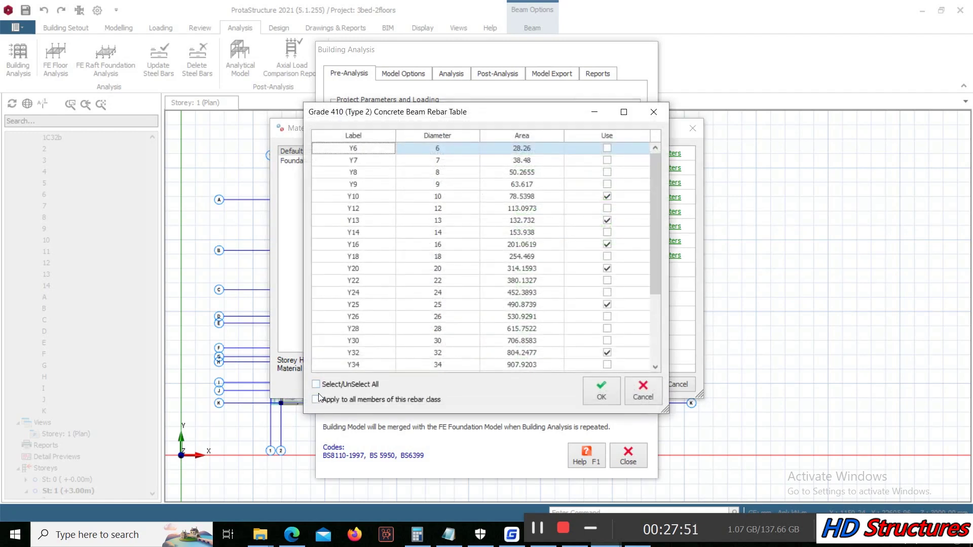
{"action": "left_click", "coordinate": [316, 384]}
{"action": "left_click", "coordinate": [316, 384]}
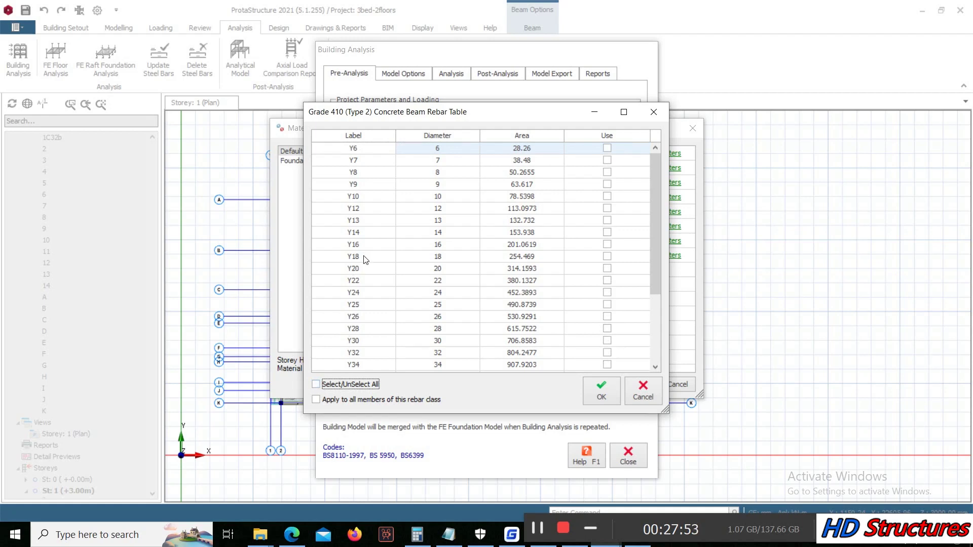
{"action": "left_click", "coordinate": [366, 248]}
{"action": "left_click", "coordinate": [607, 245]}
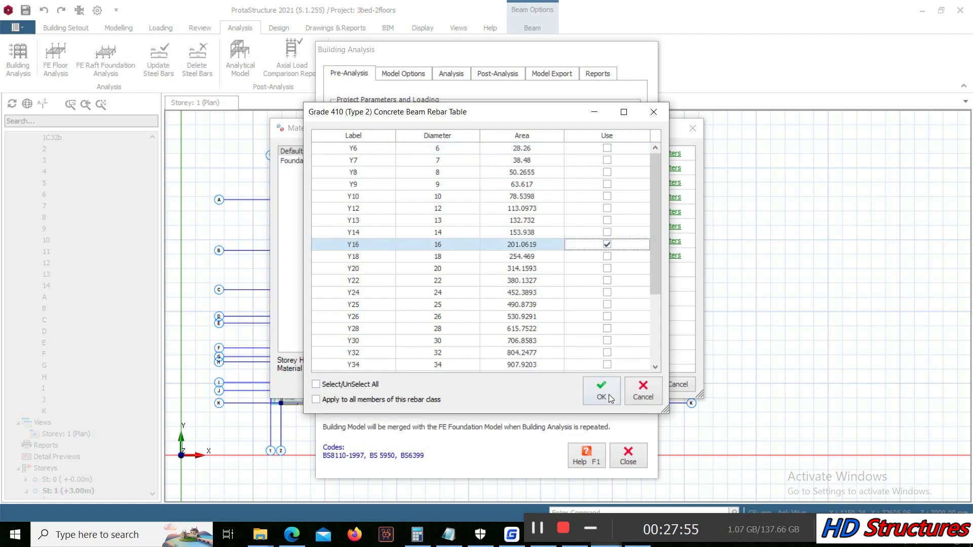
{"action": "left_click", "coordinate": [607, 389]}
Step: Restrict the rebar diameters for links in the default materials to Y8 only
{"action": "left_click", "coordinate": [639, 255]}
{"action": "left_click", "coordinate": [315, 384]}
{"action": "left_click", "coordinate": [315, 385]}
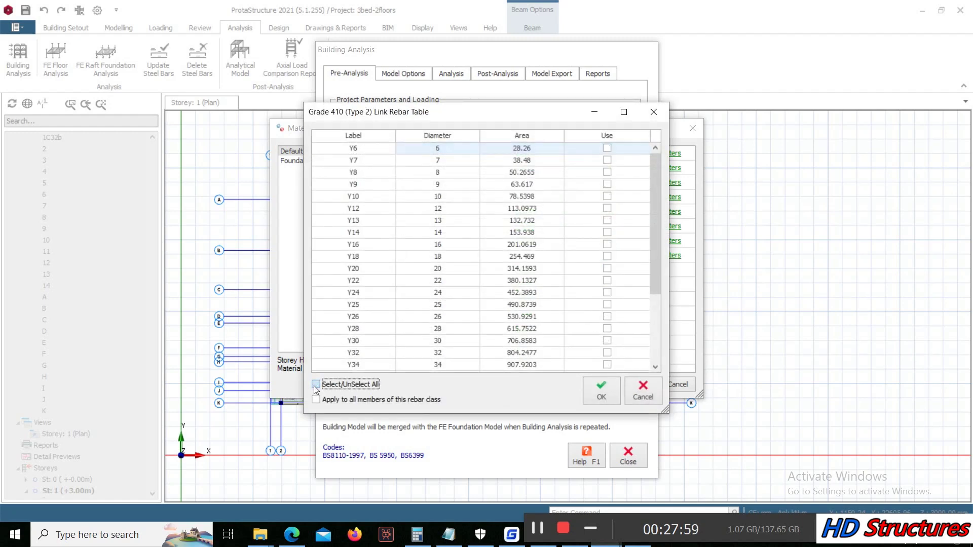
{"action": "left_click", "coordinate": [369, 173]}
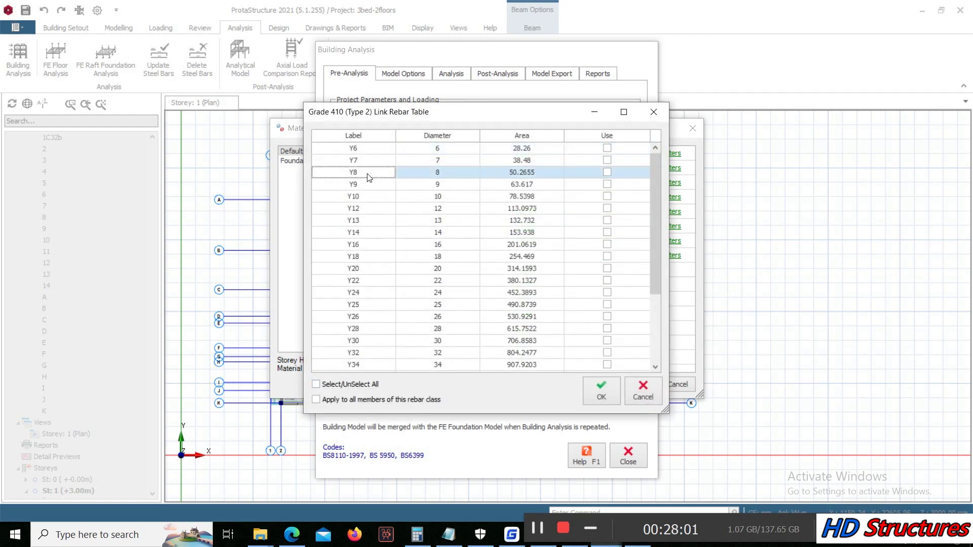
{"action": "left_click", "coordinate": [607, 172]}
{"action": "left_click", "coordinate": [599, 395]}
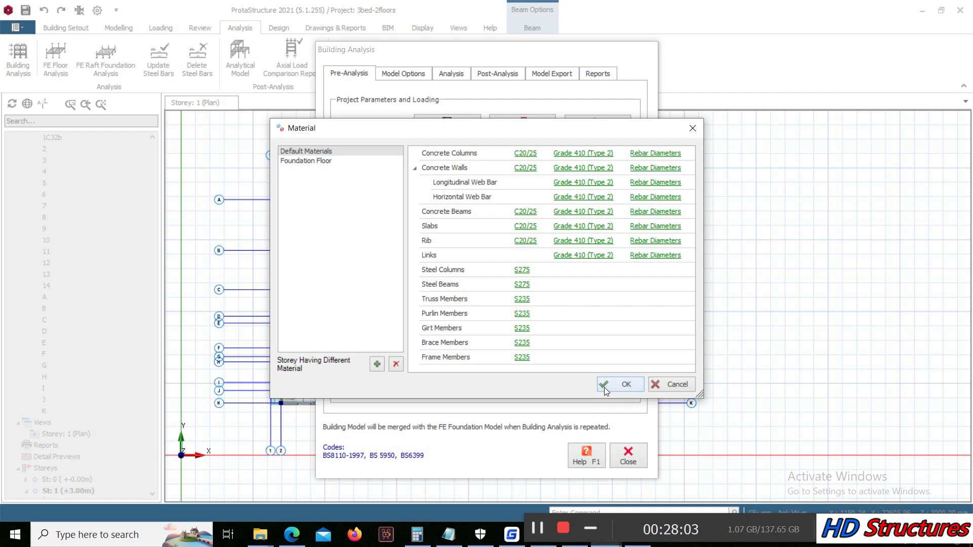
Step: Restrict the concrete slab rebar diameters to Y12 only
{"action": "left_click", "coordinate": [672, 226]}
{"action": "left_click", "coordinate": [341, 388]}
{"action": "left_click", "coordinate": [340, 389]}
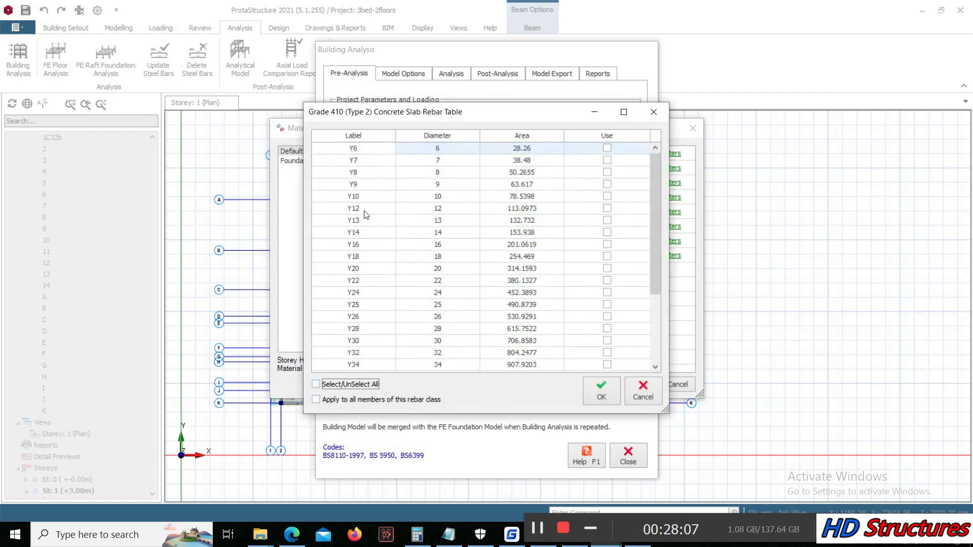
{"action": "left_click", "coordinate": [363, 213]}
{"action": "left_click", "coordinate": [607, 208]}
{"action": "left_click", "coordinate": [602, 391]}
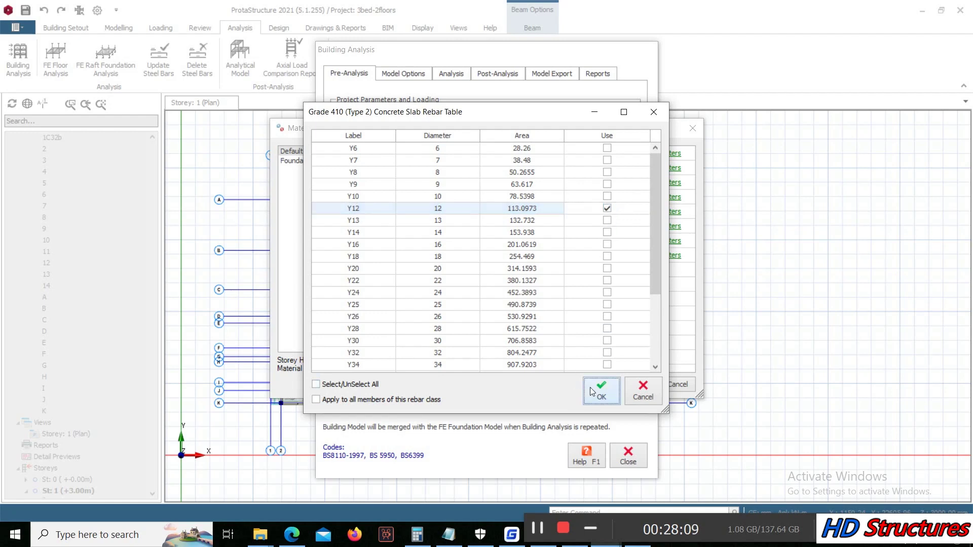
Step: Restrict the foundation rebar diameters in the Foundation Floor materials to Y16 only
{"action": "left_click", "coordinate": [306, 161]}
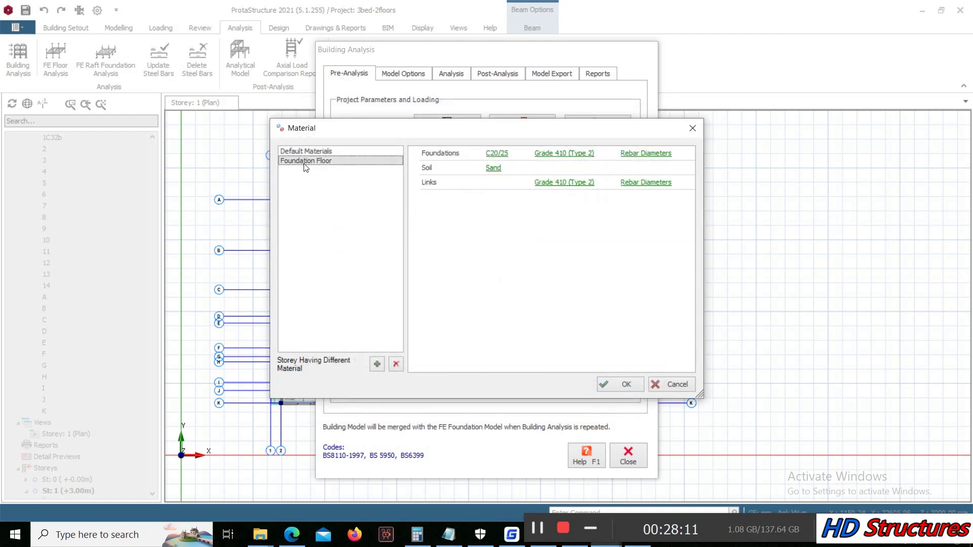
{"action": "left_click", "coordinate": [646, 153]}
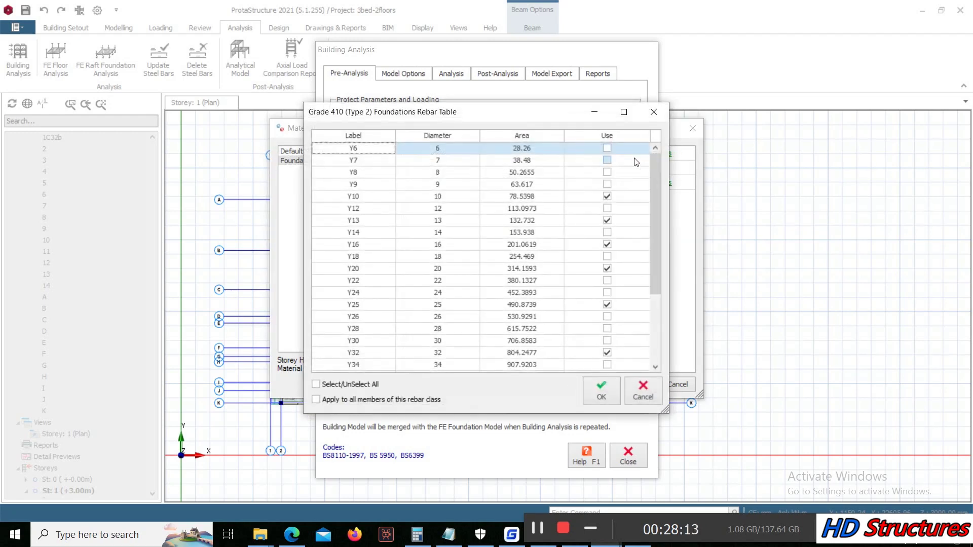
{"action": "left_click", "coordinate": [324, 388]}
{"action": "left_click", "coordinate": [325, 389]}
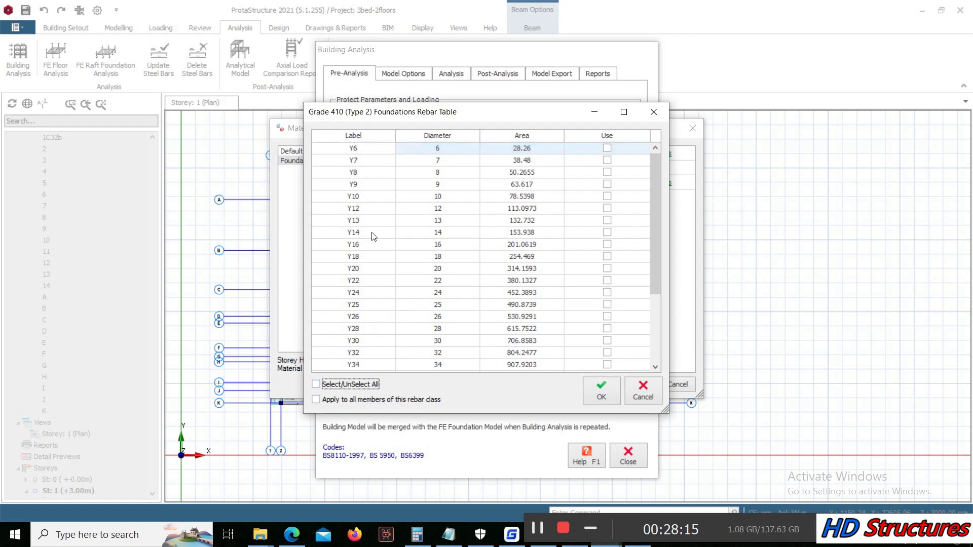
{"action": "left_click", "coordinate": [363, 247]}
{"action": "left_click", "coordinate": [608, 244]}
{"action": "left_click", "coordinate": [617, 387]}
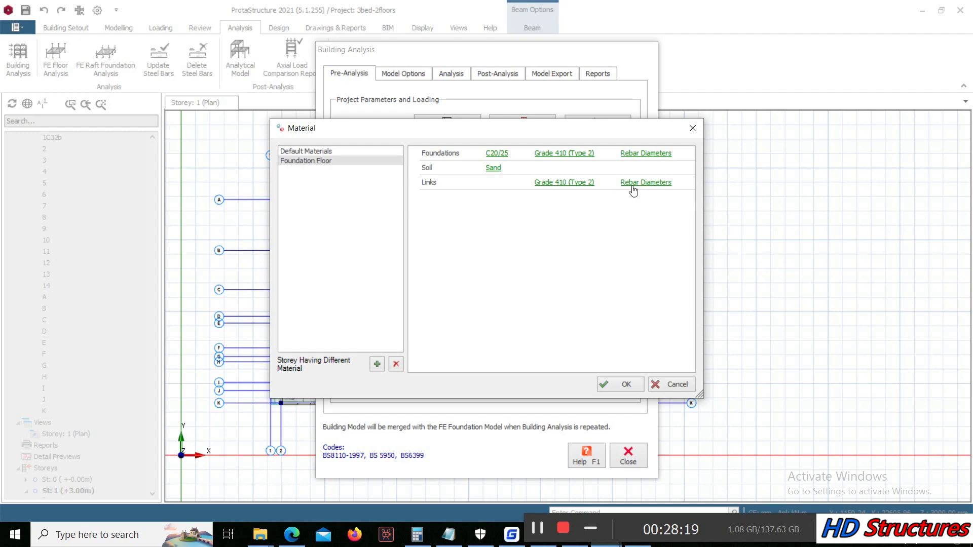
Step: Check the rebar diameters of the foundation links and accept the material settings
{"action": "left_click", "coordinate": [633, 186]}
{"action": "left_click", "coordinate": [596, 384]}
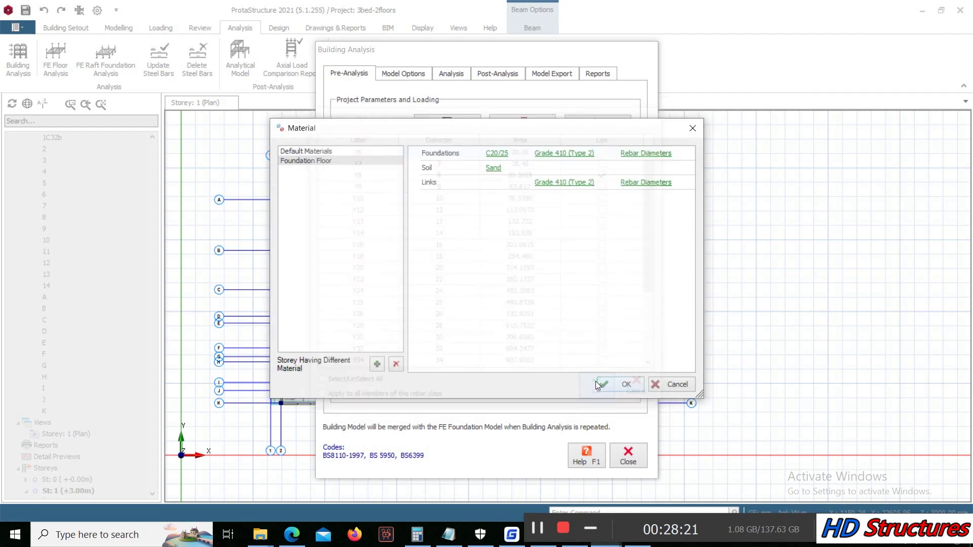
{"action": "left_click", "coordinate": [612, 382]}
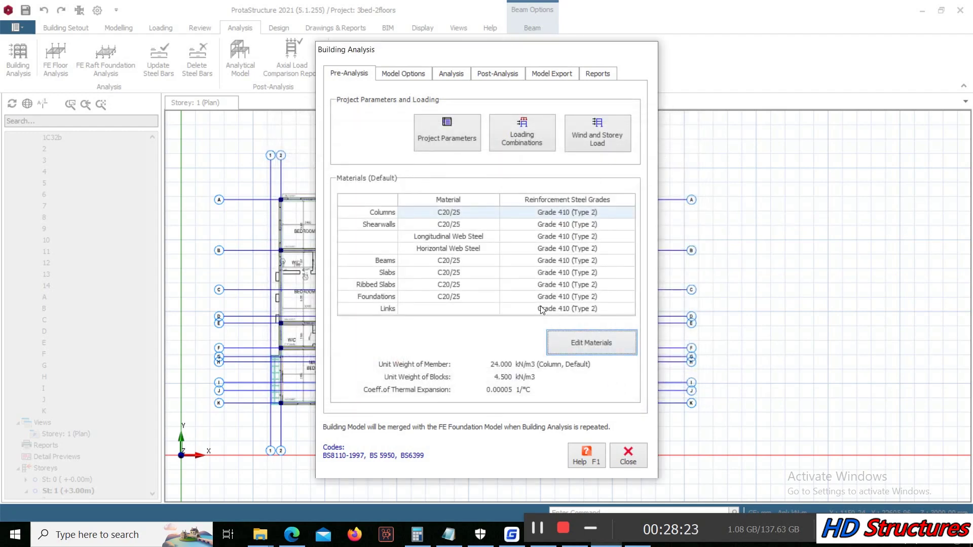
Step: Set the allowable soil stress to 150 kN/m2 and the vertical subgrade coefficient to the loose sand lower limit, 4800 kN/m3
{"action": "left_click", "coordinate": [439, 137]}
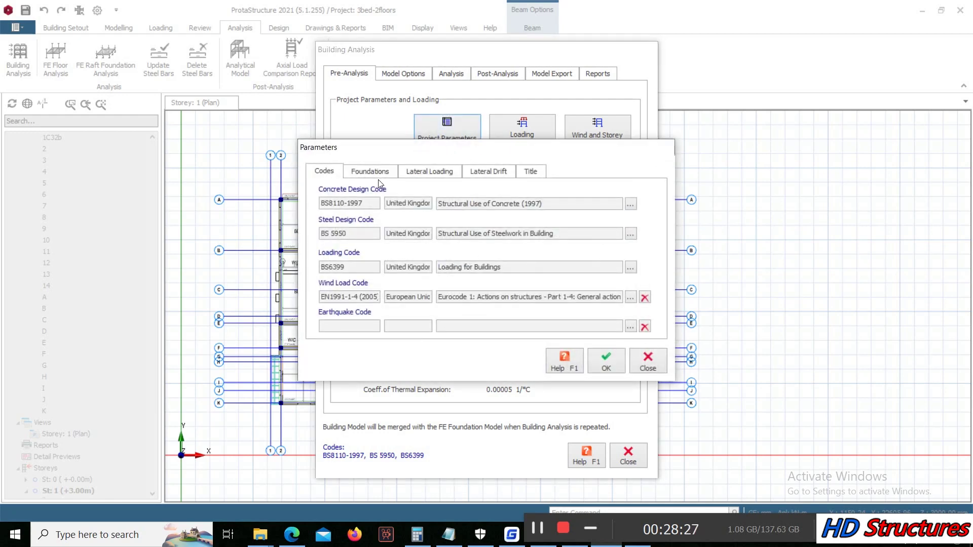
{"action": "left_click", "coordinate": [376, 170]}
{"action": "left_click_drag", "start_coordinate": [557, 198], "coordinate": [643, 214]}
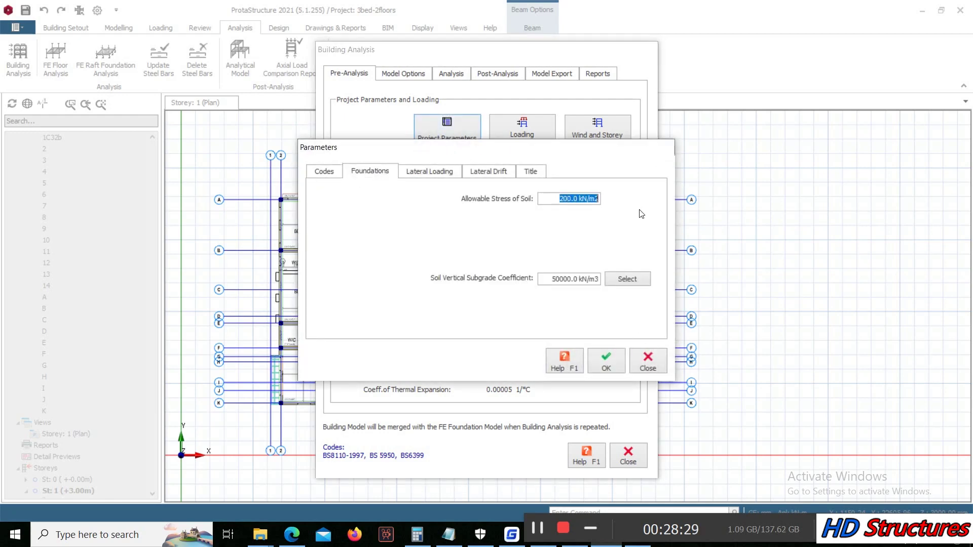
{"action": "type", "text": "15"}
{"action": "left_click", "coordinate": [613, 278]}
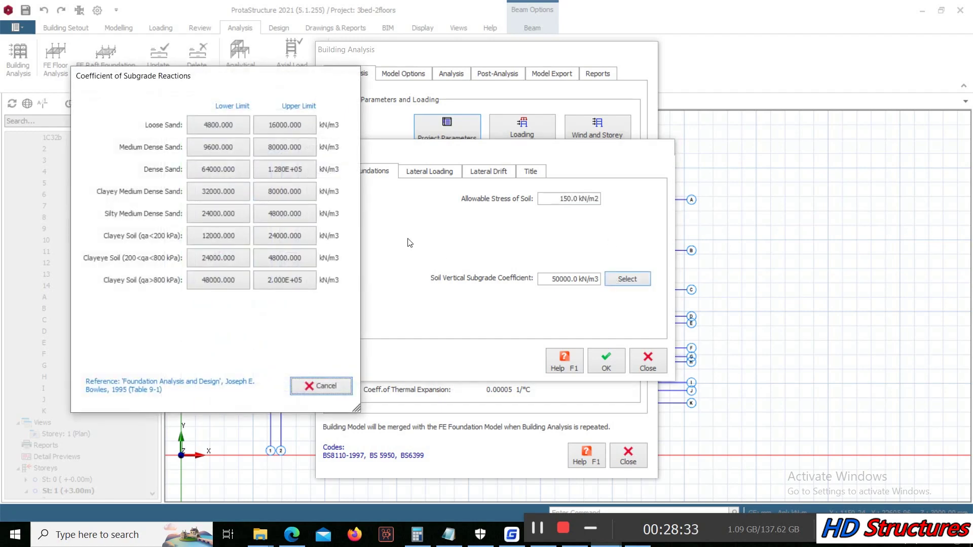
{"action": "left_click", "coordinate": [217, 127]}
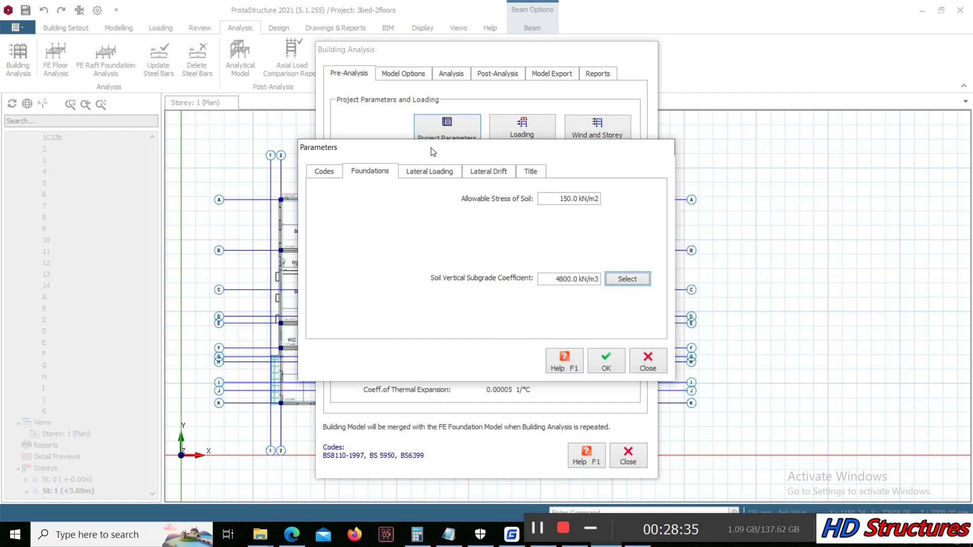
Step: Set the lateral drift status to unbraced in both Dir-1 and Dir-2 and accept the project parameters
{"action": "left_click", "coordinate": [421, 171]}
{"action": "left_click", "coordinate": [484, 175]}
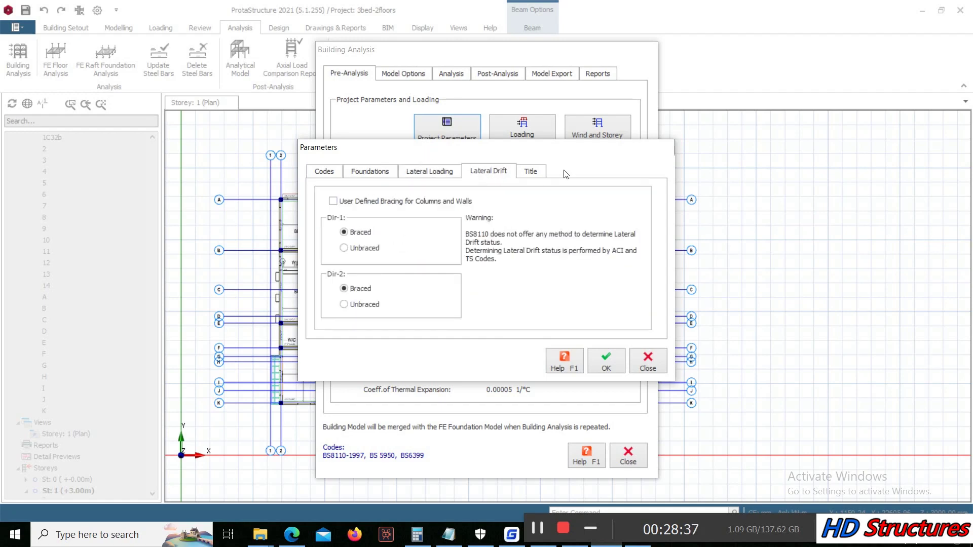
{"action": "left_click", "coordinate": [358, 248]}
{"action": "left_click", "coordinate": [359, 304]}
{"action": "left_click", "coordinate": [608, 359]}
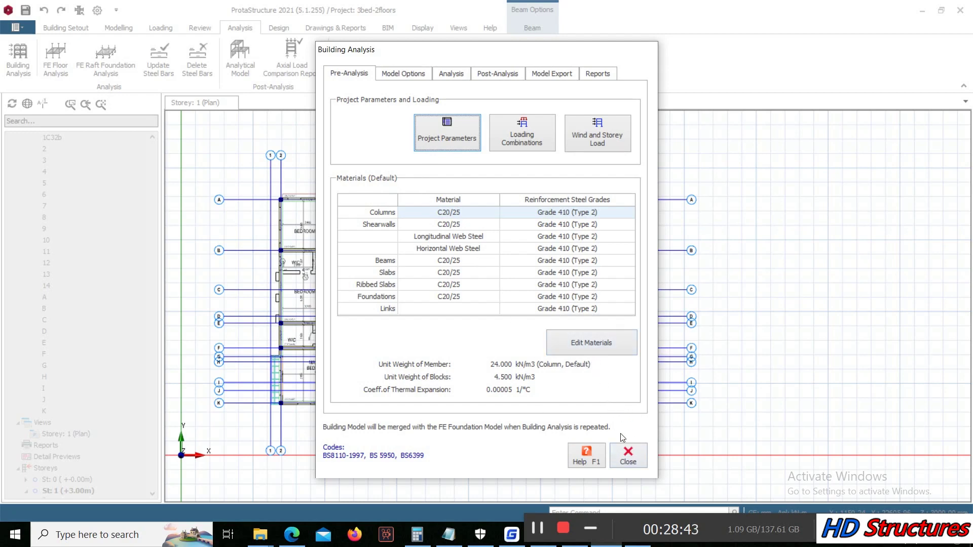
{"action": "left_click", "coordinate": [600, 350]}
{"action": "left_click", "coordinate": [694, 128]}
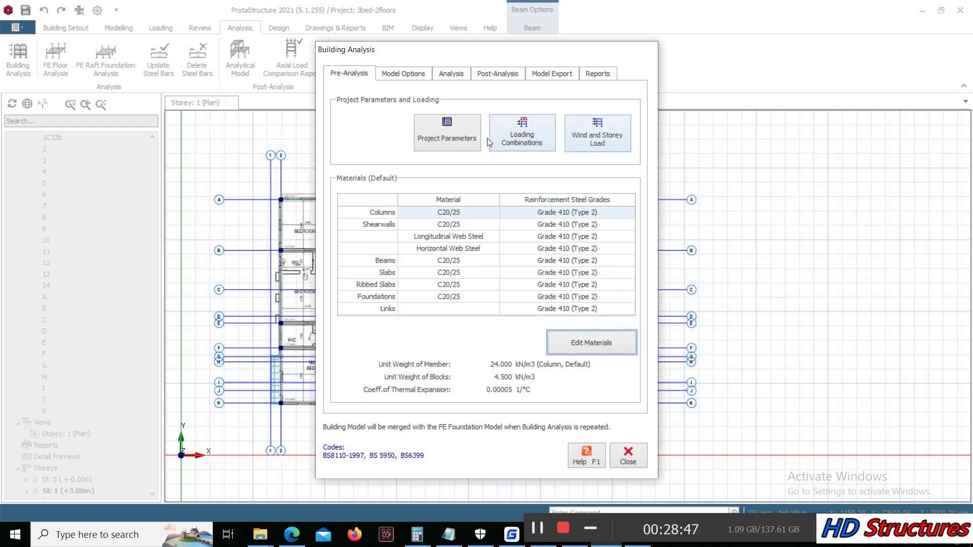
Step: Generate the load combinations automatically with wind loading included alongside notional loading, accept them and leave the building analysis settings
{"action": "left_click", "coordinate": [521, 138]}
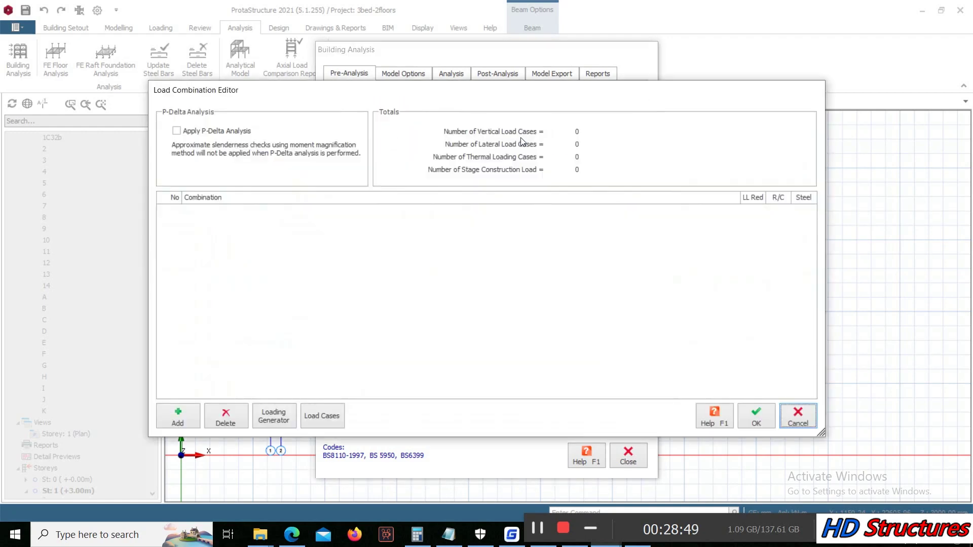
{"action": "left_click", "coordinate": [276, 415]}
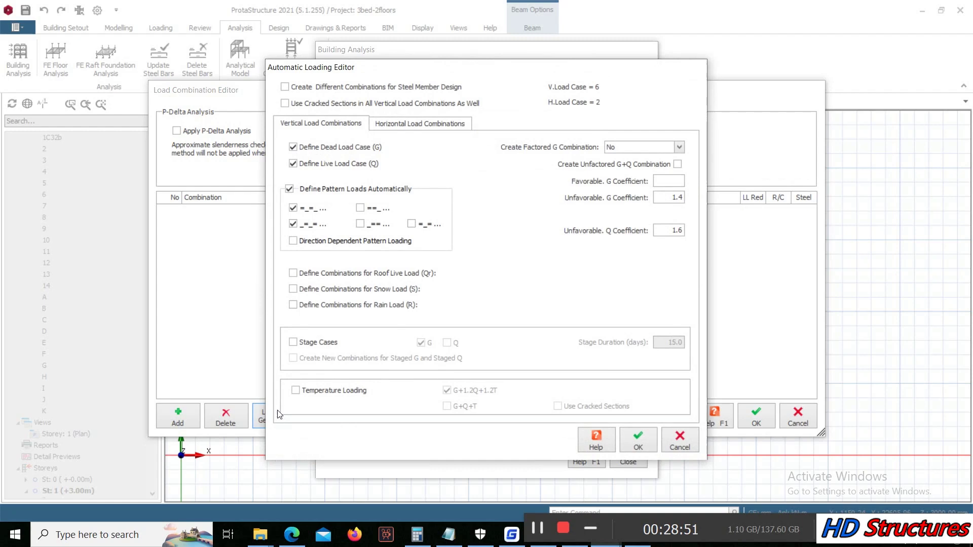
{"action": "left_click", "coordinate": [399, 124]}
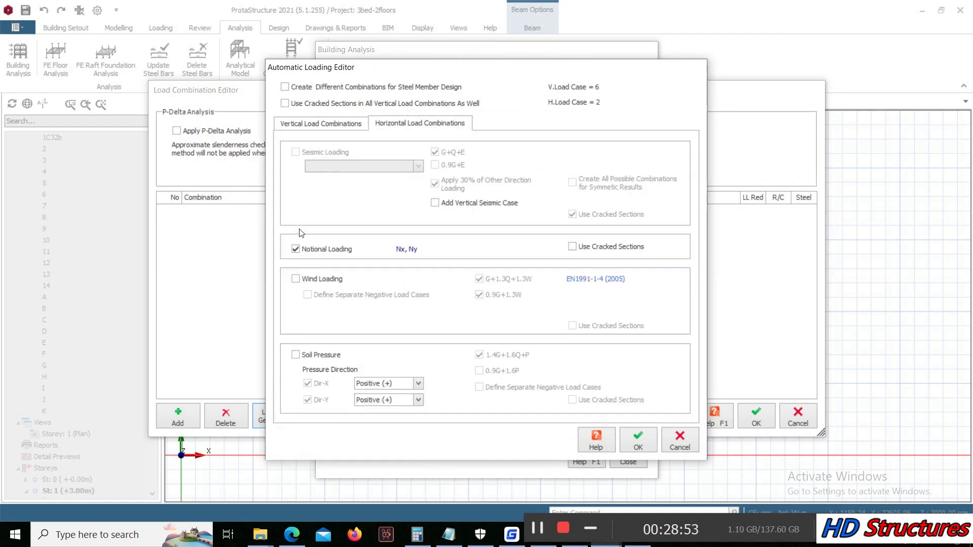
{"action": "left_click", "coordinate": [296, 279]}
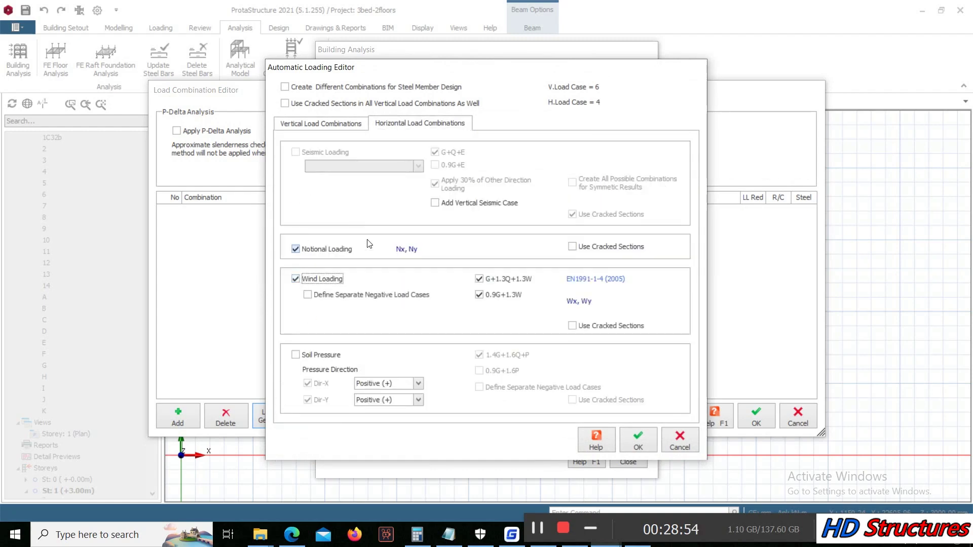
{"action": "left_click", "coordinate": [640, 440]}
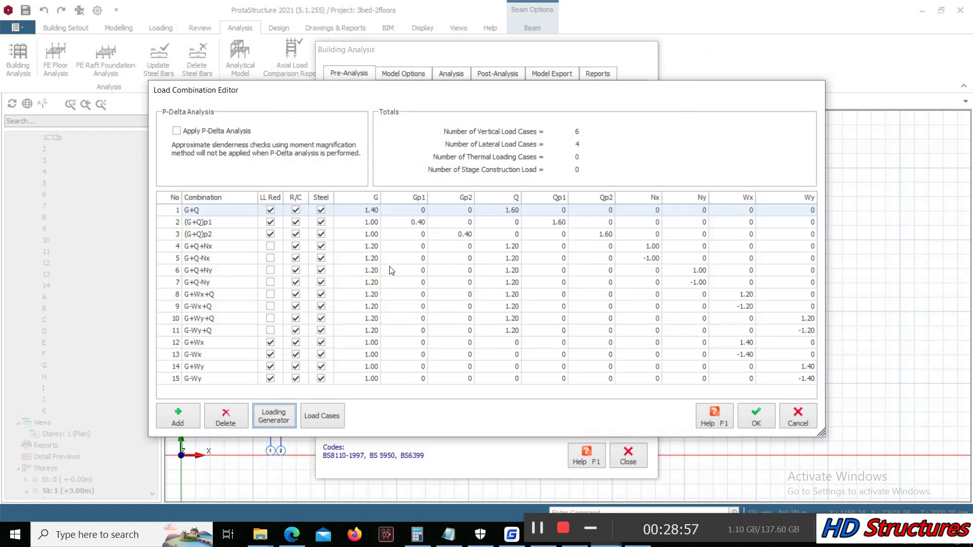
{"action": "left_click", "coordinate": [756, 416]}
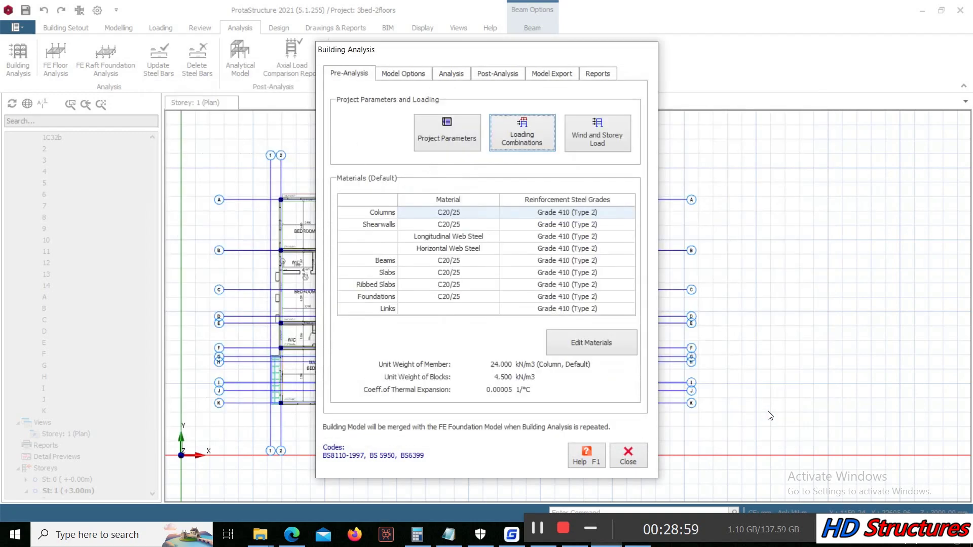
{"action": "left_click", "coordinate": [627, 455]}
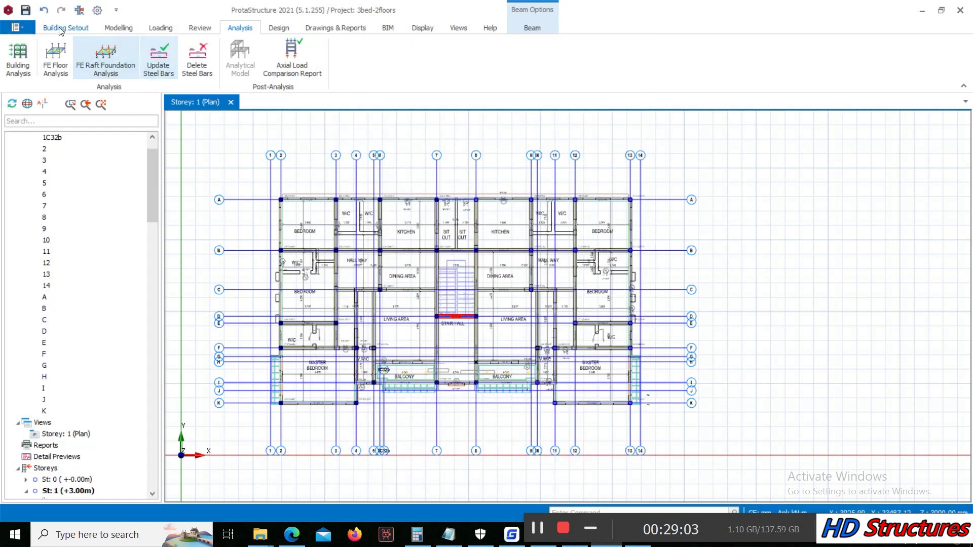
Step: Start a new concrete slab by beam region with a thickness of 150 mm
{"action": "left_click", "coordinate": [128, 29]}
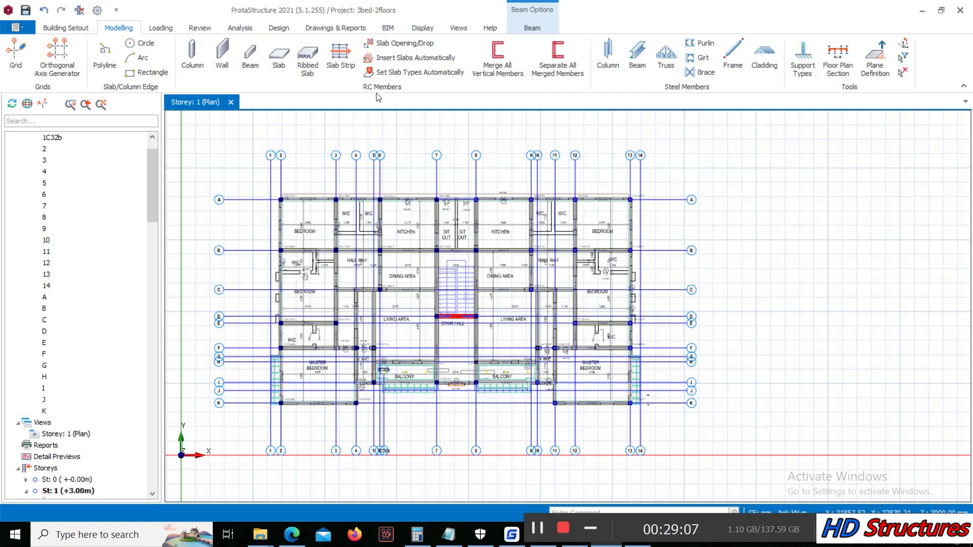
{"action": "left_click", "coordinate": [279, 56]}
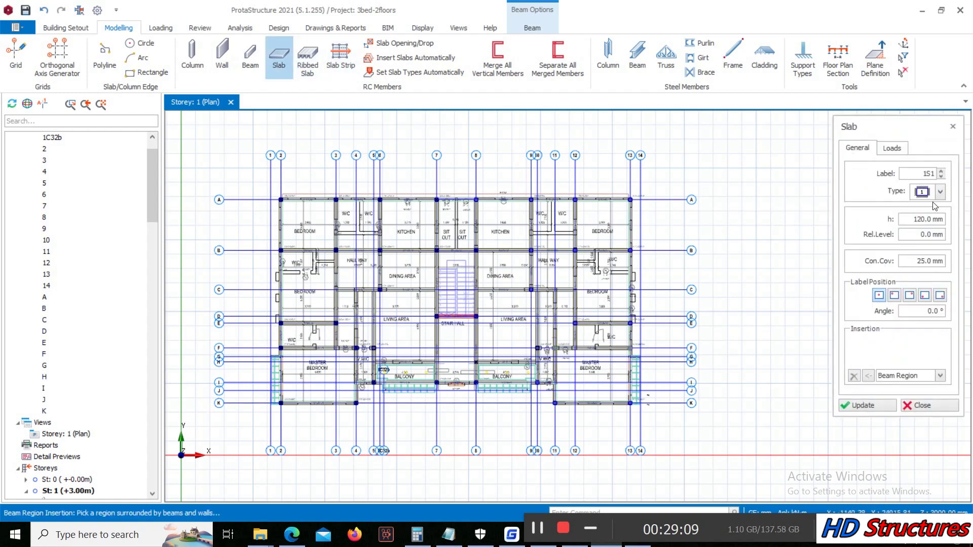
{"action": "left_click", "coordinate": [906, 218]}
{"action": "type", "text": "1"}
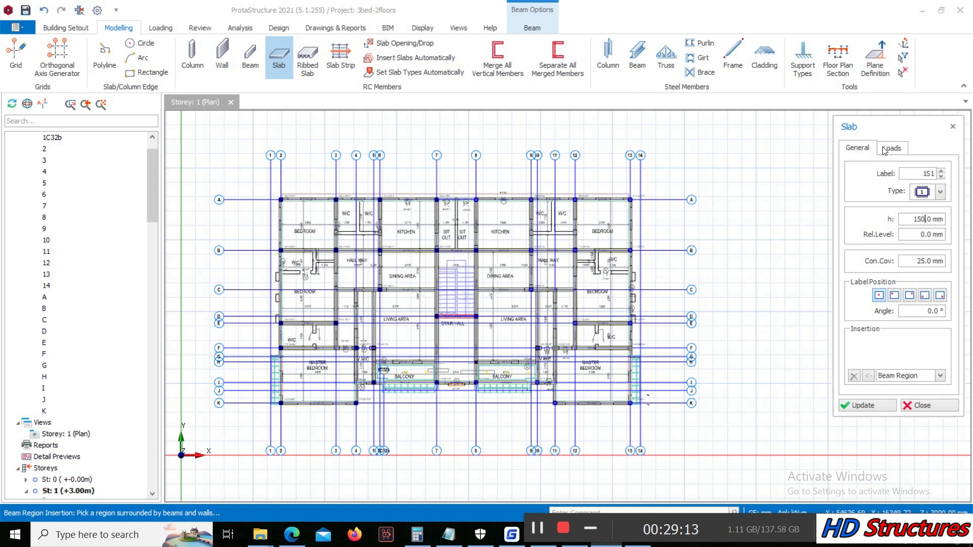
Step: Assign the Room dead load and the general domestic use imposed load of 1.5 kN/m2 to the slab
{"action": "left_click", "coordinate": [888, 149]}
{"action": "left_click", "coordinate": [938, 212]}
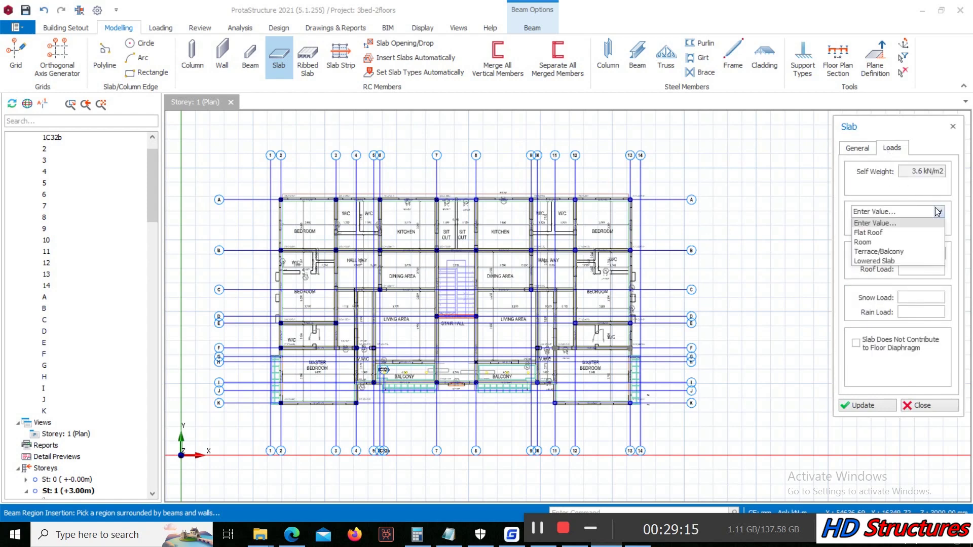
{"action": "left_click", "coordinate": [889, 241]}
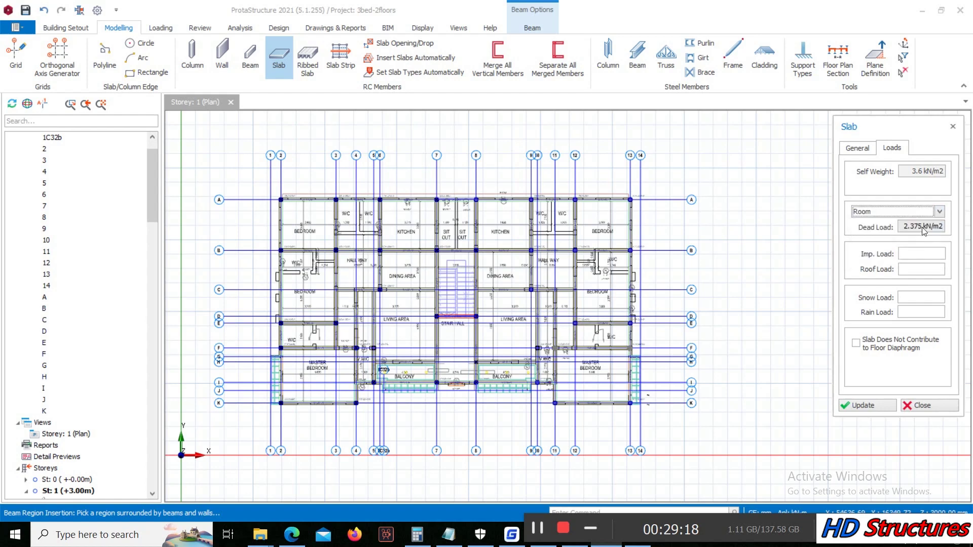
{"action": "left_click", "coordinate": [919, 253]}
{"action": "left_click", "coordinate": [919, 254]}
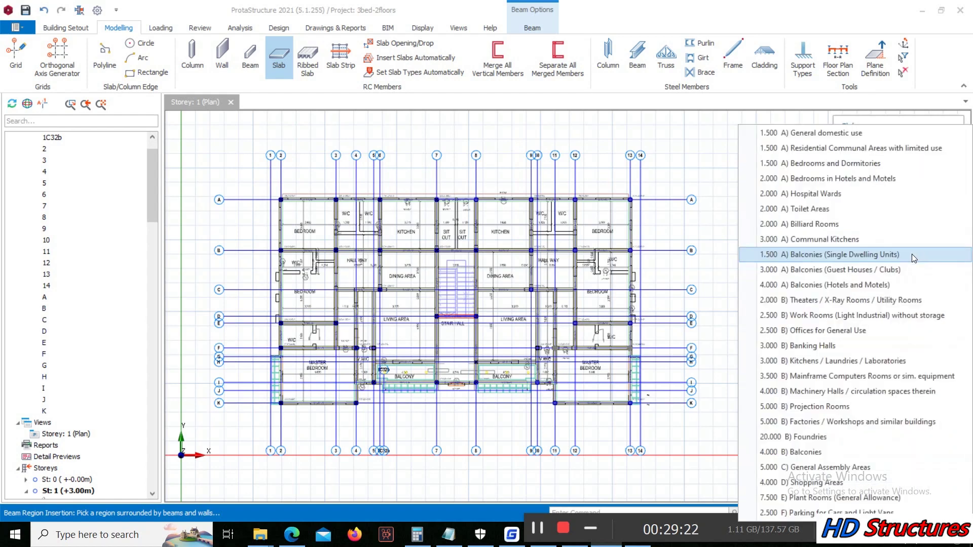
{"action": "left_click", "coordinate": [816, 133]}
Step: Insert slabs in the bedroom, W/C and master bedroom panels between axes A and K, starting from axis 2
{"action": "scroll", "coordinate": [306, 212], "scroll_direction": "up", "scroll_amount": 2}
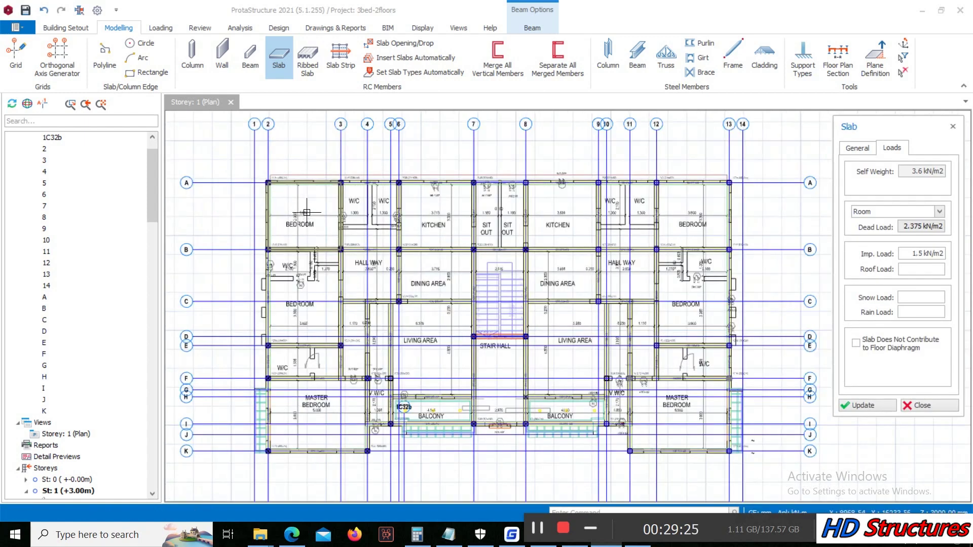
{"action": "left_click", "coordinate": [306, 234]}
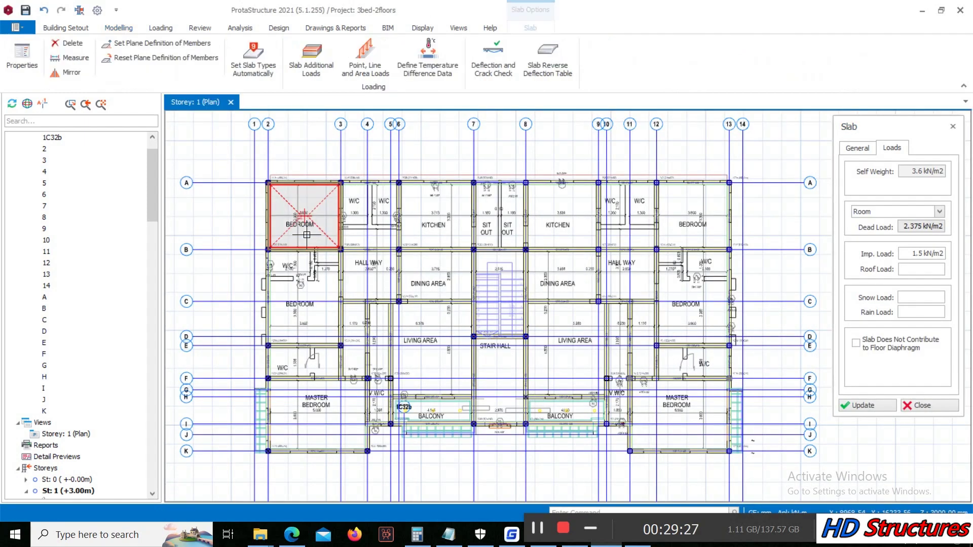
{"action": "key", "text": "Escape"}
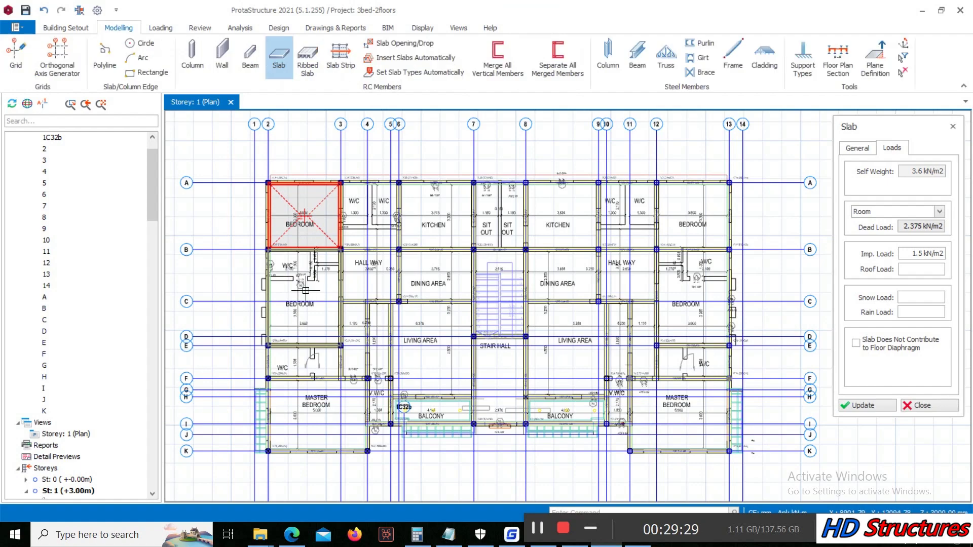
{"action": "left_click", "coordinate": [306, 291]}
{"action": "scroll", "coordinate": [313, 323], "scroll_direction": "up", "scroll_amount": 2}
{"action": "key", "text": "Escape"}
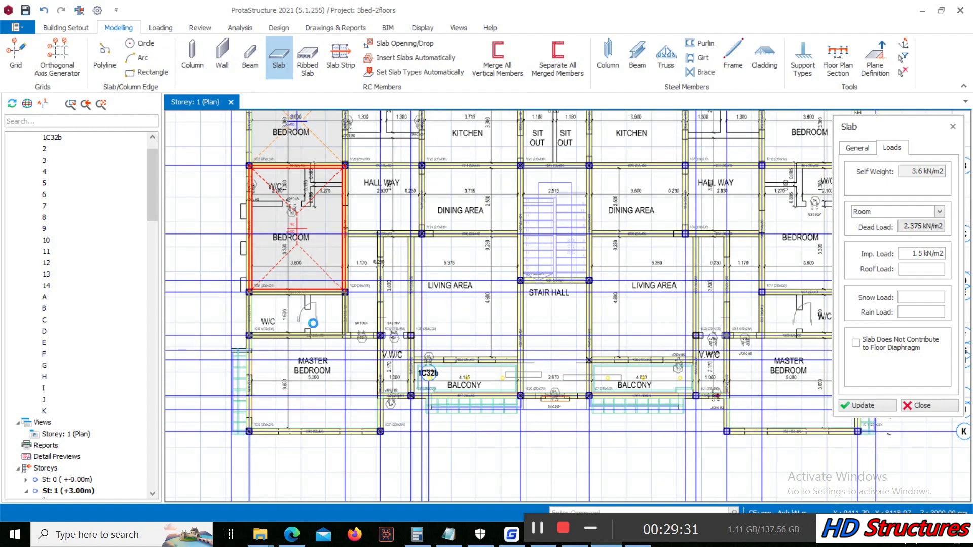
{"action": "left_click", "coordinate": [312, 369]}
{"action": "key", "text": "Escape"}
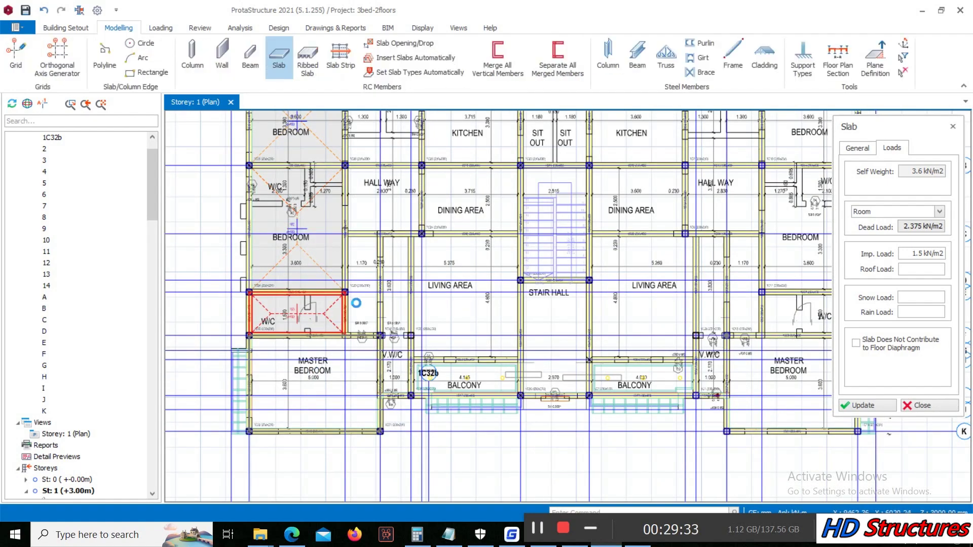
Step: Insert slabs in the corridors, hallway, W/Cs, kitchen, dining and living areas between axes 3 and 7, and in the sit-outs
{"action": "left_click", "coordinate": [357, 300]}
{"action": "key", "text": "Escape"}
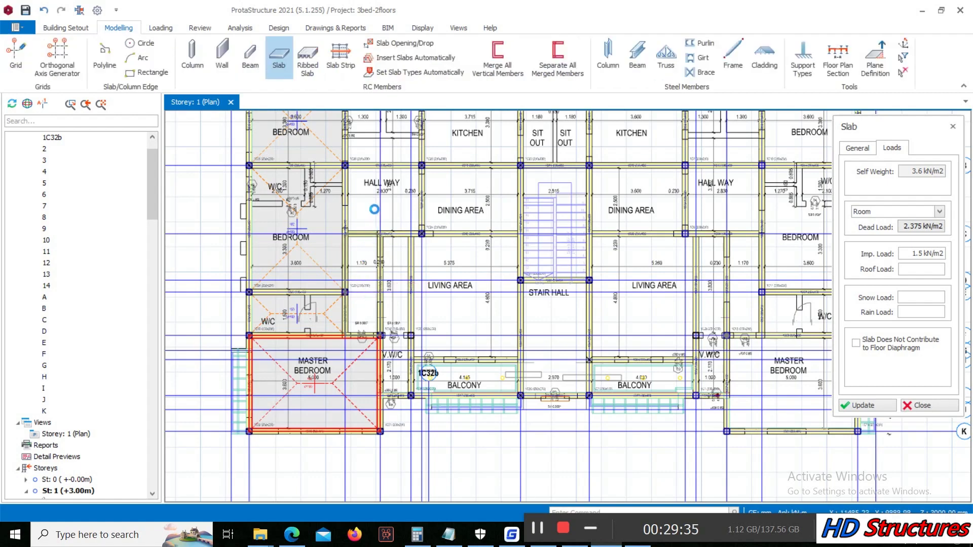
{"action": "left_click", "coordinate": [376, 197]}
{"action": "key", "text": "Escape"}
{"action": "left_click", "coordinate": [391, 204]}
{"action": "scroll", "coordinate": [414, 354], "scroll_direction": "down", "scroll_amount": 2}
{"action": "key", "text": "Escape"}
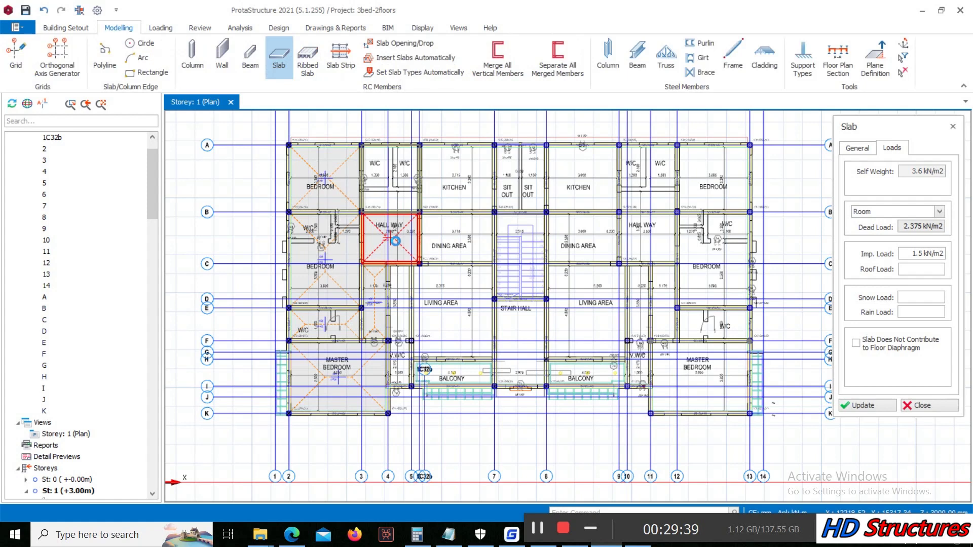
{"action": "left_click", "coordinate": [397, 301]}
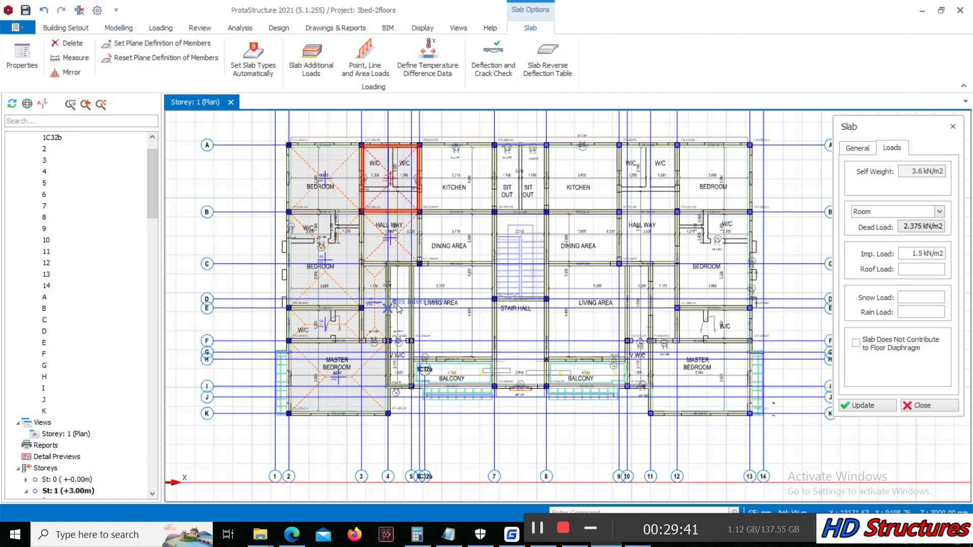
{"action": "key", "text": "Escape"}
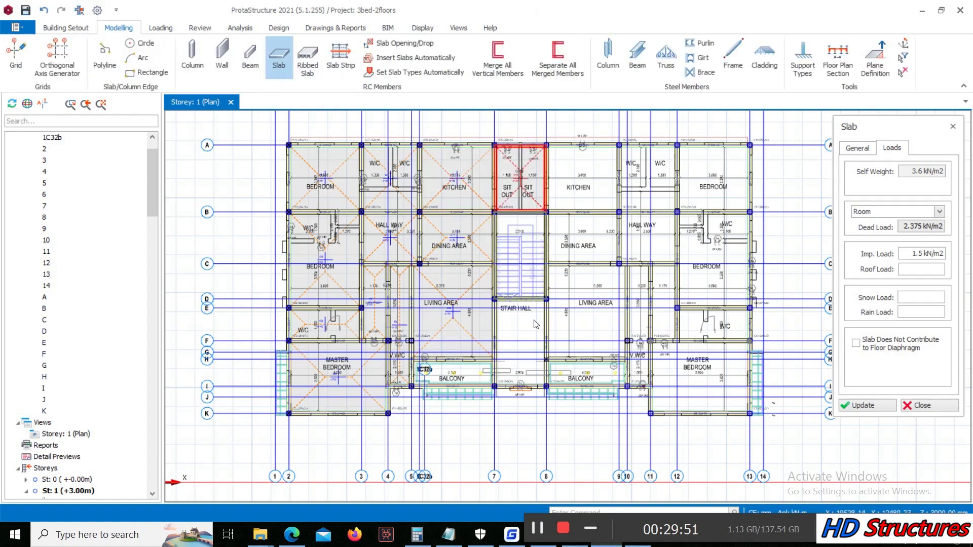
Step: Insert slabs in the stairwell, stair hall, and the kitchen, dining, living, balcony and W/C panels between axes 8 and 12
{"action": "left_click", "coordinate": [525, 351]}
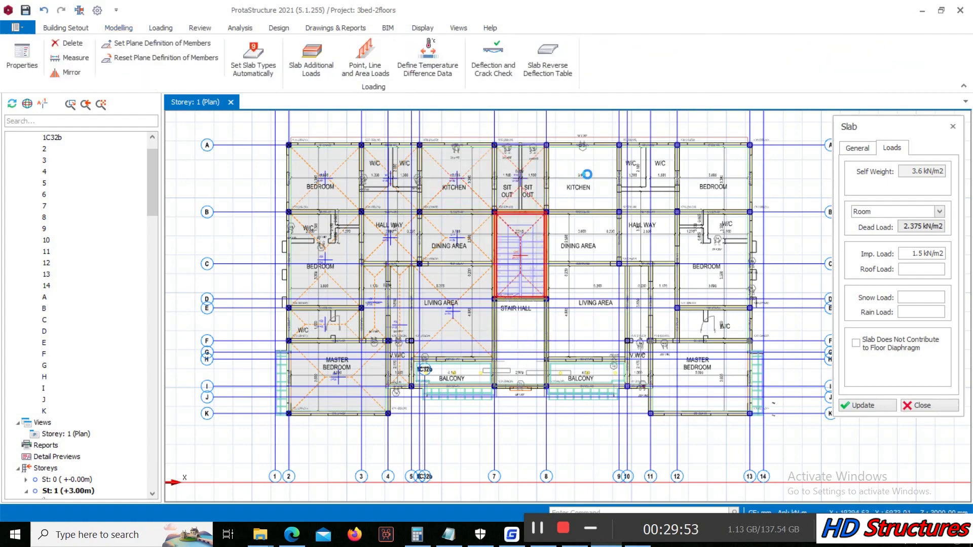
{"action": "left_click", "coordinate": [590, 189]}
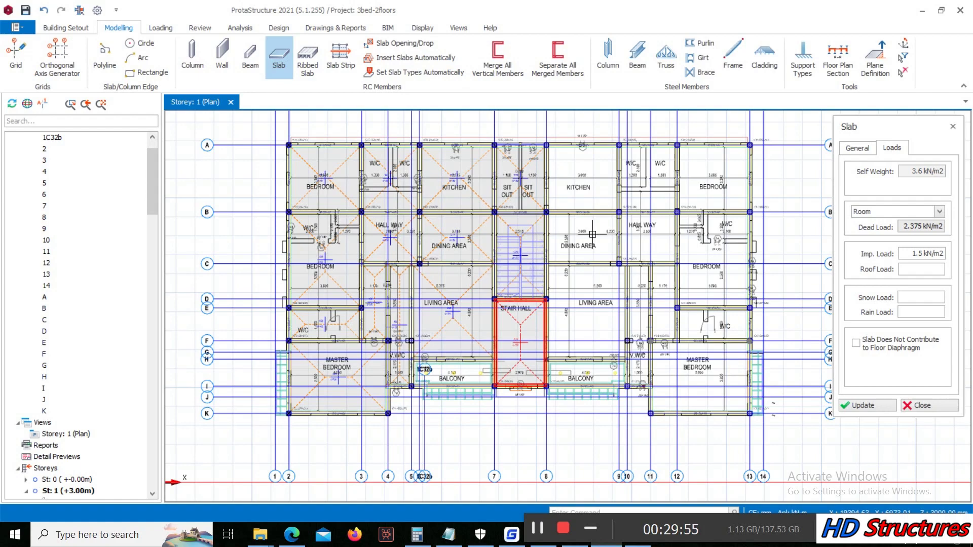
{"action": "left_click", "coordinate": [585, 300]}
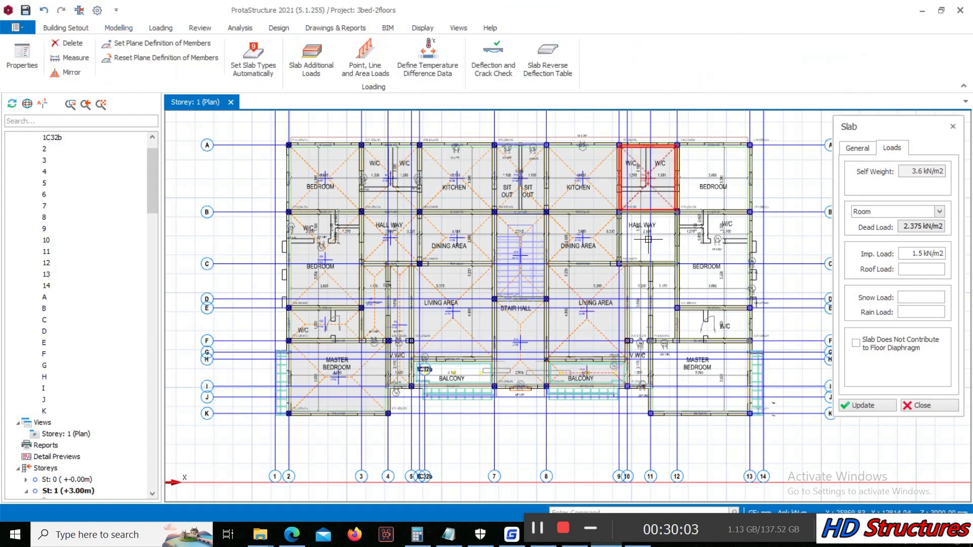
Step: Insert slabs in the remaining corridors, master bedroom, W/C and bedrooms up to axis 13 and finish slab insertion
{"action": "scroll", "coordinate": [638, 304], "scroll_direction": "up", "scroll_amount": 2}
{"action": "left_click", "coordinate": [637, 307]}
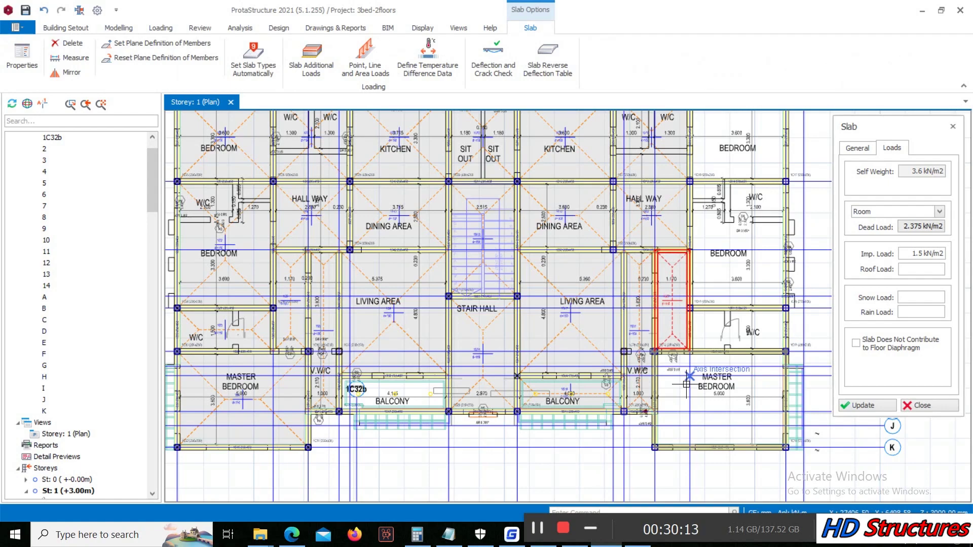
{"action": "left_click", "coordinate": [743, 378]}
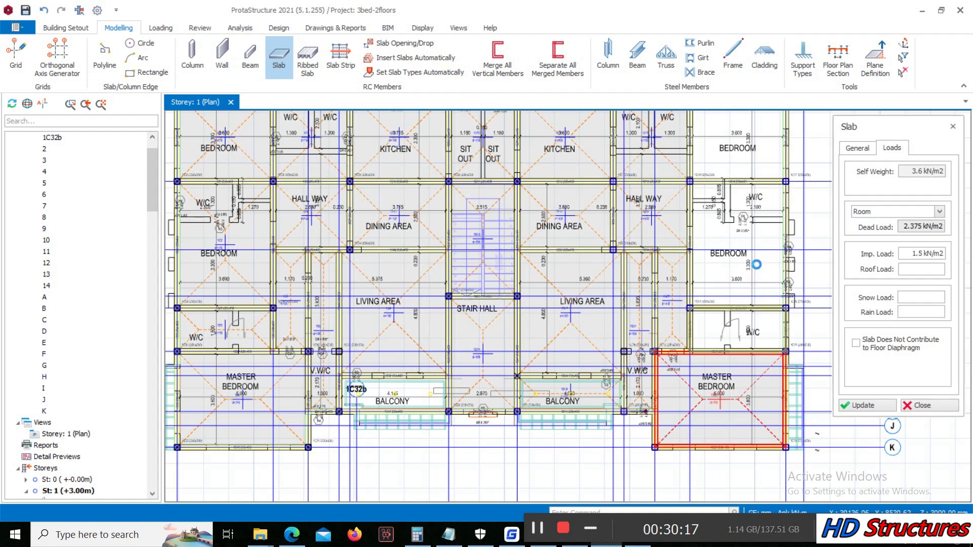
{"action": "left_click", "coordinate": [757, 269]}
{"action": "scroll", "coordinate": [757, 264], "scroll_direction": "down", "scroll_amount": 3}
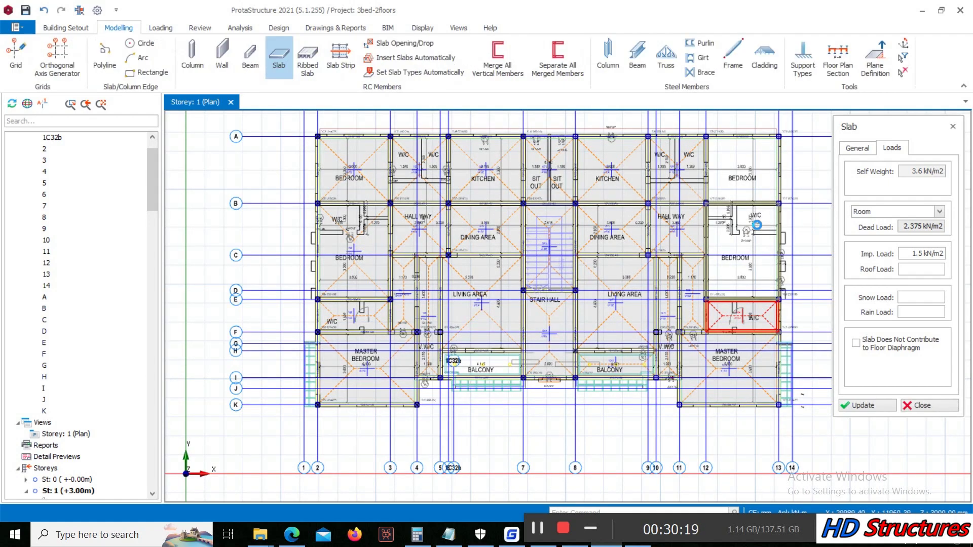
{"action": "left_click", "coordinate": [757, 225]}
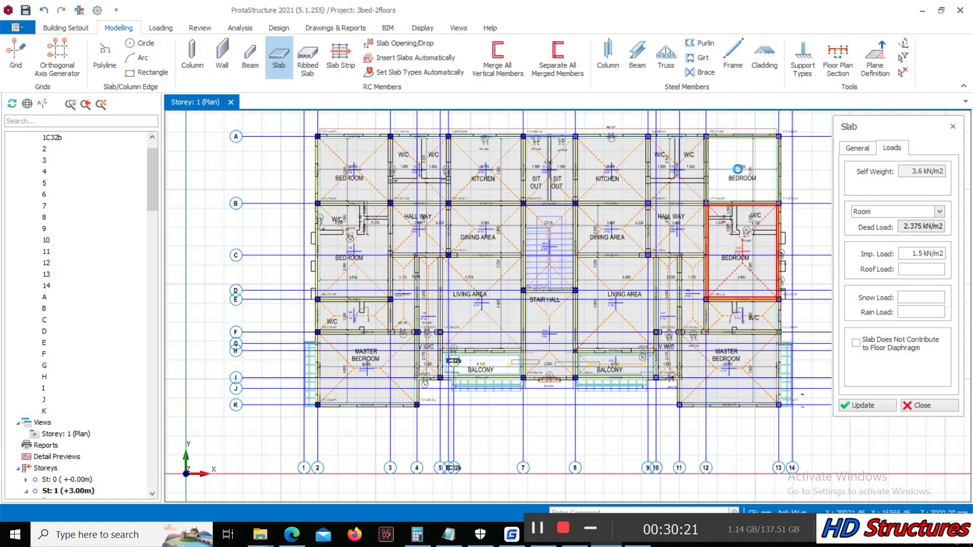
{"action": "left_click", "coordinate": [738, 170]}
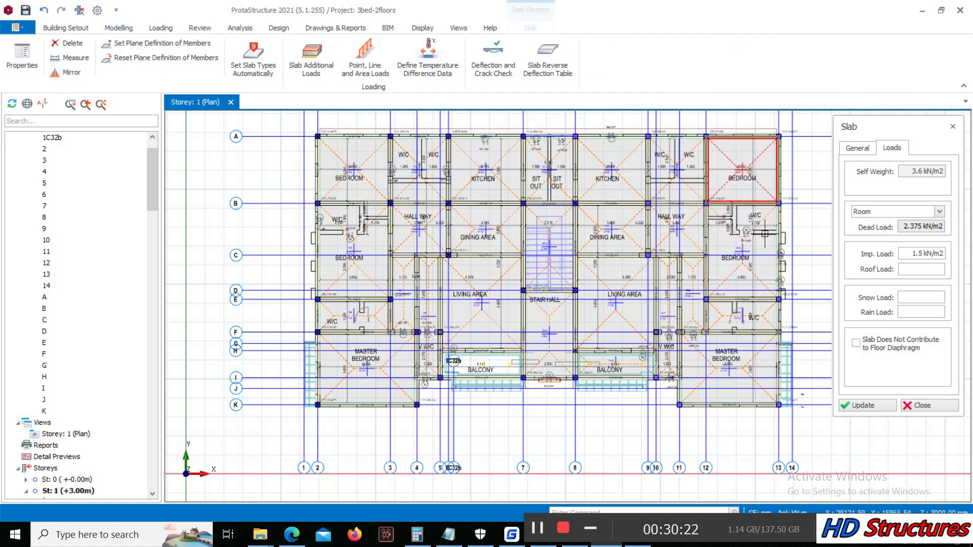
{"action": "left_click", "coordinate": [922, 405]}
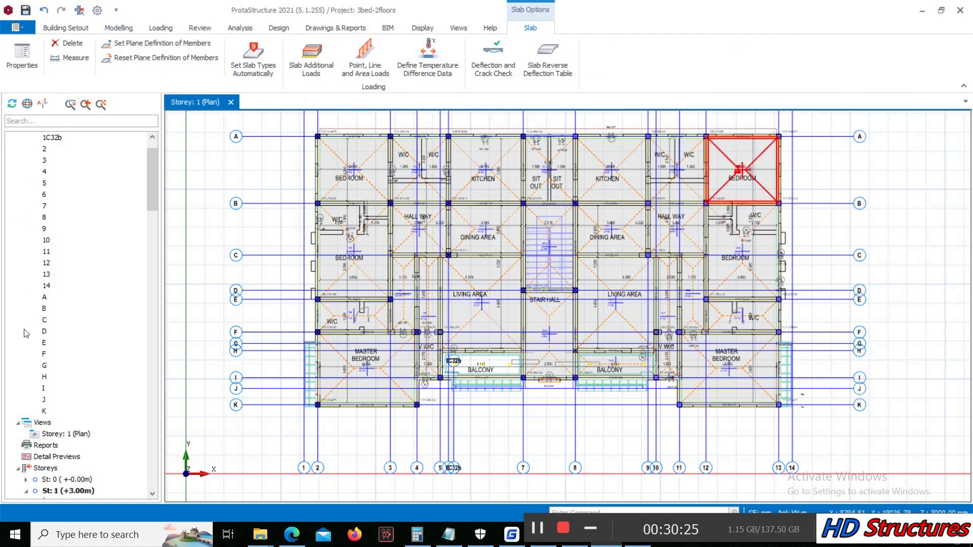
Step: Open a 3D view of storey 1 and inspect the inserted slabs for missing panels
{"action": "left_click", "coordinate": [44, 423]}
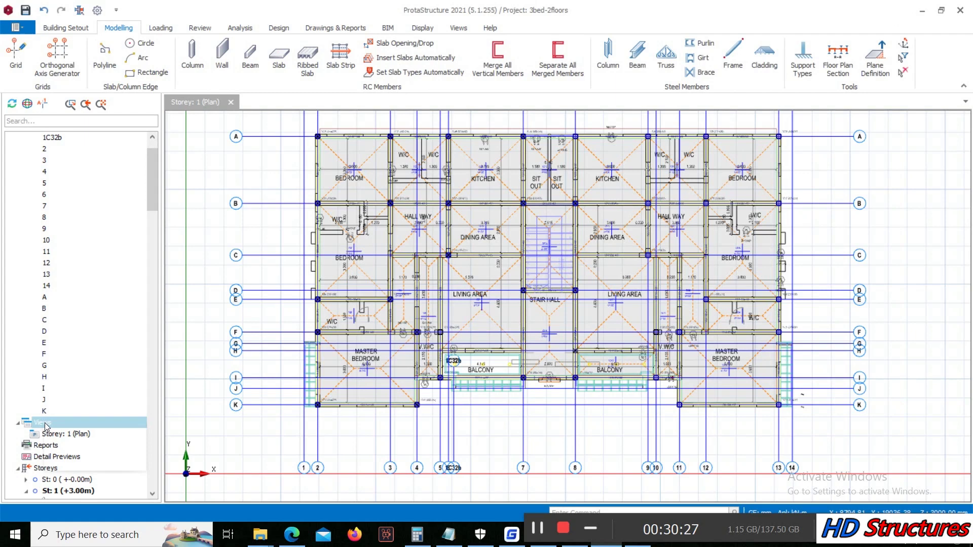
{"action": "right_click", "coordinate": [46, 426]}
{"action": "left_click", "coordinate": [98, 447]}
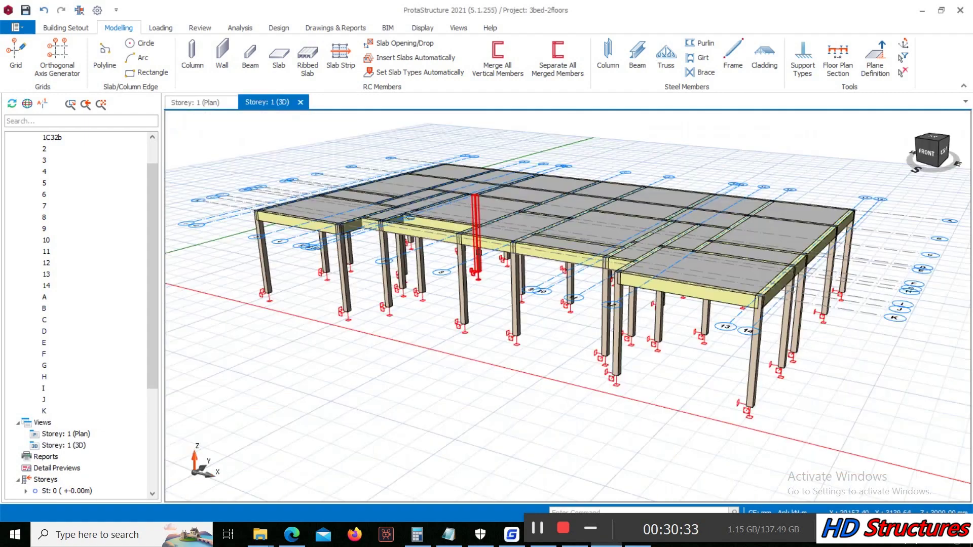
{"action": "middle_click_drag", "start_coordinate": [573, 228], "coordinate": [406, 284]}
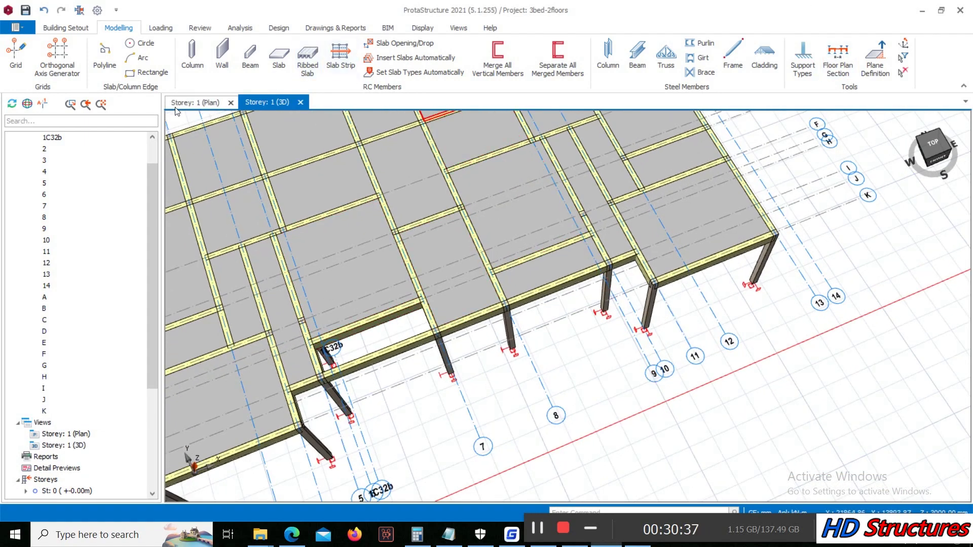
Step: Return to the storey 1 plan and insert a 150 mm slab in the balcony panel between axes 5 and 7
{"action": "left_click", "coordinate": [193, 103]}
{"action": "scroll", "coordinate": [475, 203], "scroll_direction": "down", "scroll_amount": 2}
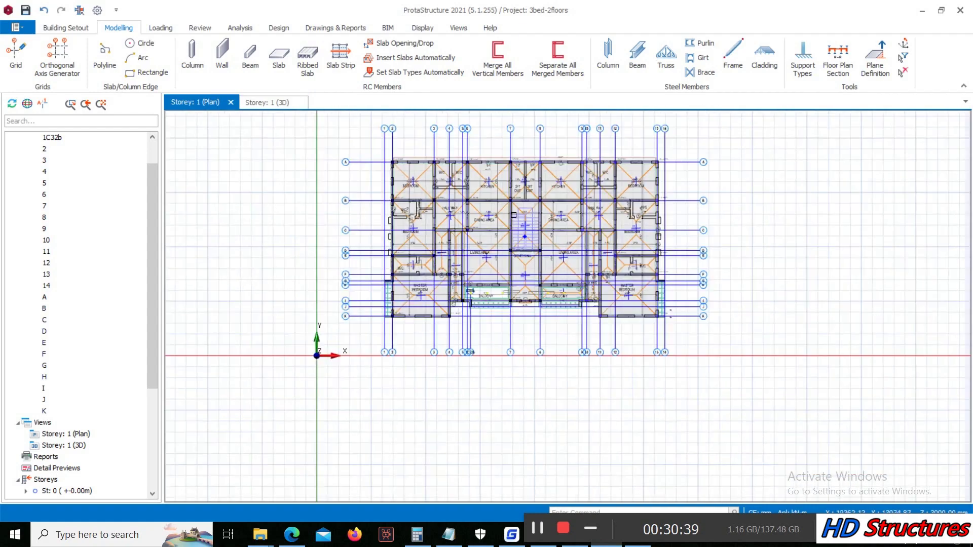
{"action": "scroll", "coordinate": [475, 202], "scroll_direction": "up", "scroll_amount": 3}
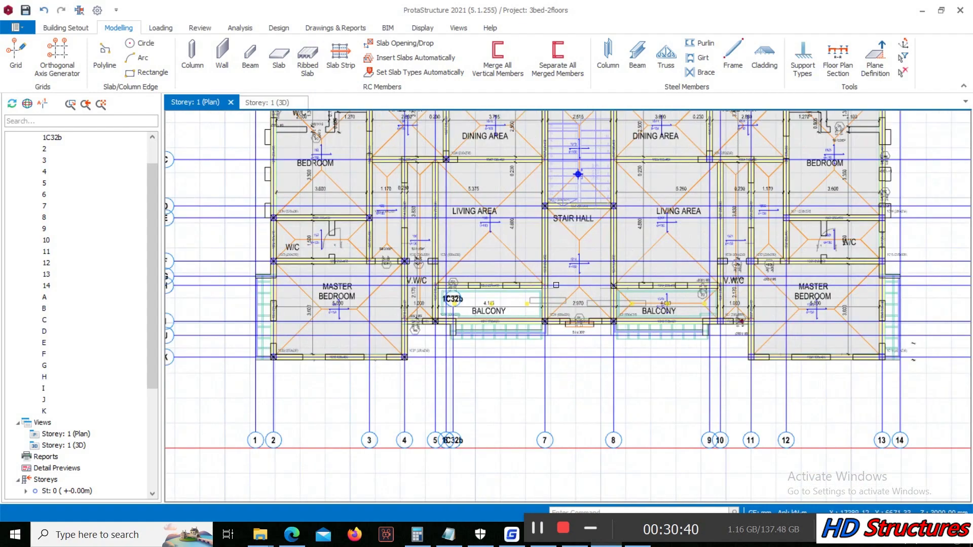
{"action": "right_click", "coordinate": [488, 228]}
{"action": "left_click", "coordinate": [527, 238]}
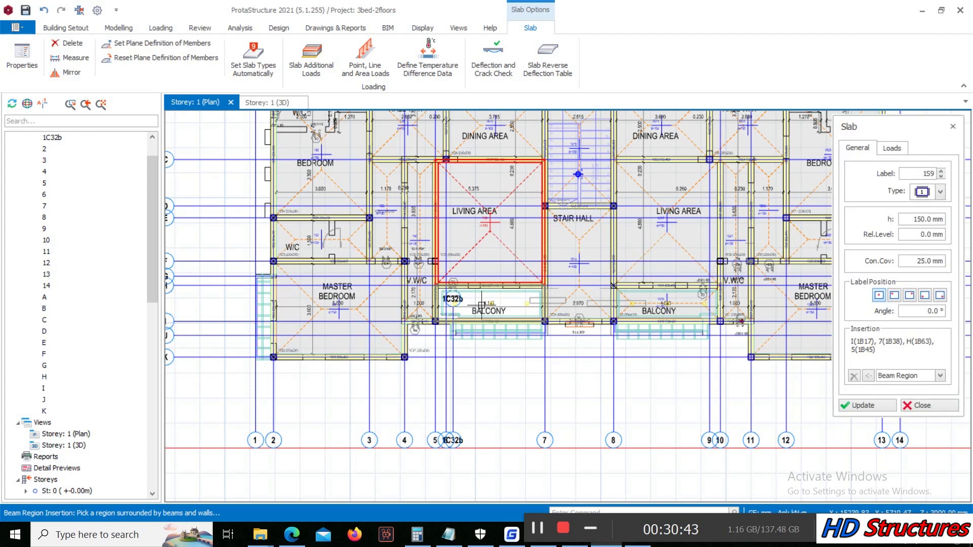
{"action": "left_click", "coordinate": [528, 294]}
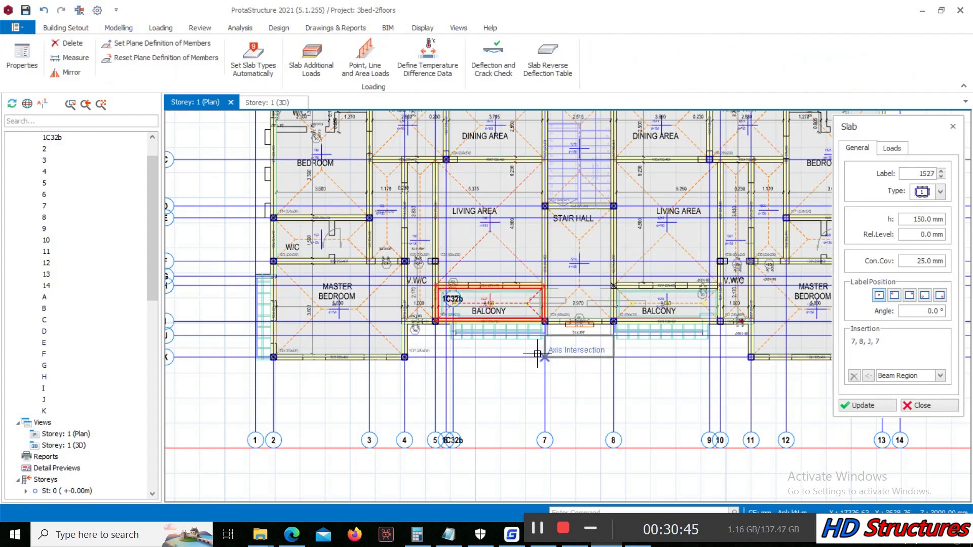
{"action": "key", "text": "Escape"}
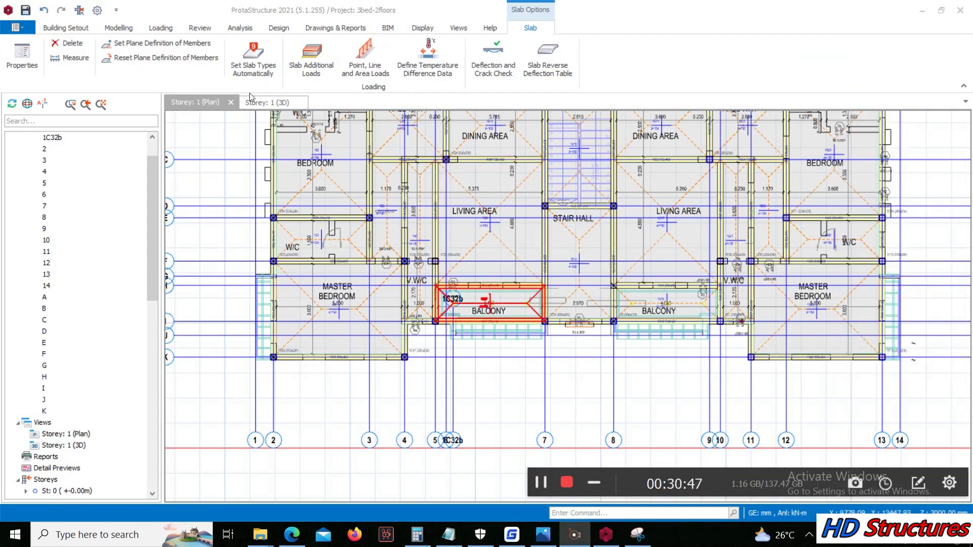
Step: Check the newly filled balcony panel in the 3D view, returning to the storey 1 plan
{"action": "left_click", "coordinate": [267, 102]}
{"action": "middle_click_drag", "start_coordinate": [329, 228], "coordinate": [374, 235]}
{"action": "scroll", "coordinate": [374, 235], "scroll_direction": "up", "scroll_amount": 3}
{"action": "right_click", "coordinate": [374, 235]}
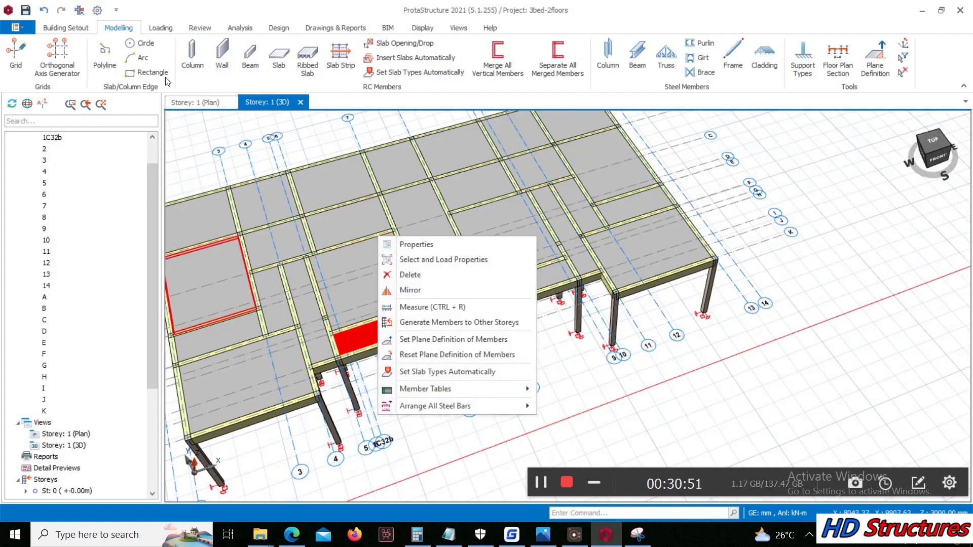
{"action": "key", "text": "Escape"}
{"action": "left_click", "coordinate": [203, 103]}
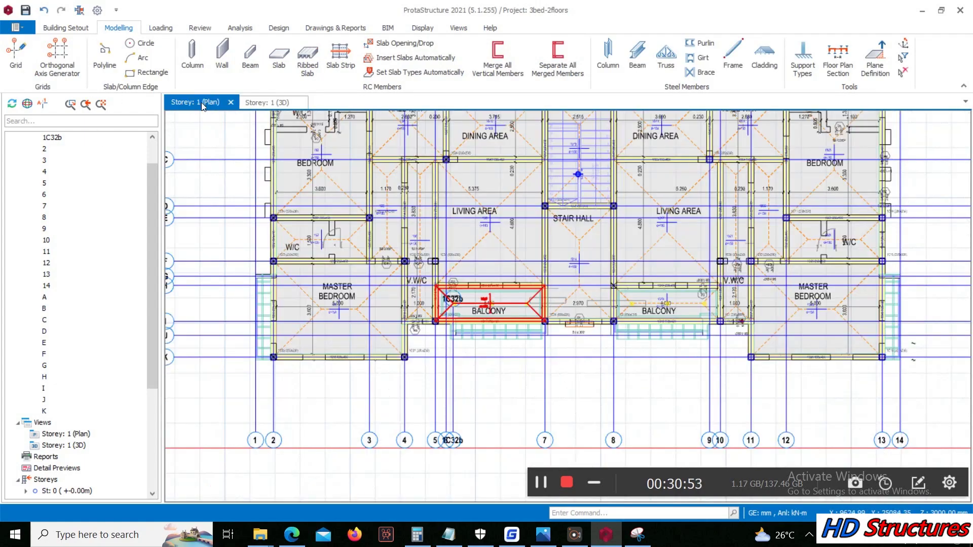
Step: Start a new slab for the balcony projections and set its type to 12, the cantilever slab
{"action": "scroll", "coordinate": [522, 316], "scroll_direction": "up", "scroll_amount": 4}
{"action": "scroll", "coordinate": [439, 345], "scroll_direction": "down", "scroll_amount": 3}
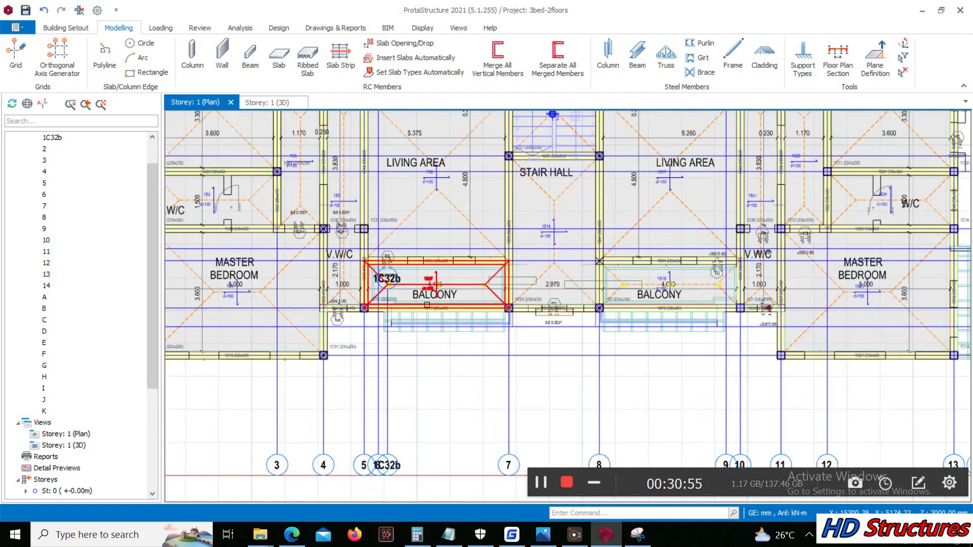
{"action": "scroll", "coordinate": [422, 271], "scroll_direction": "up", "scroll_amount": 2}
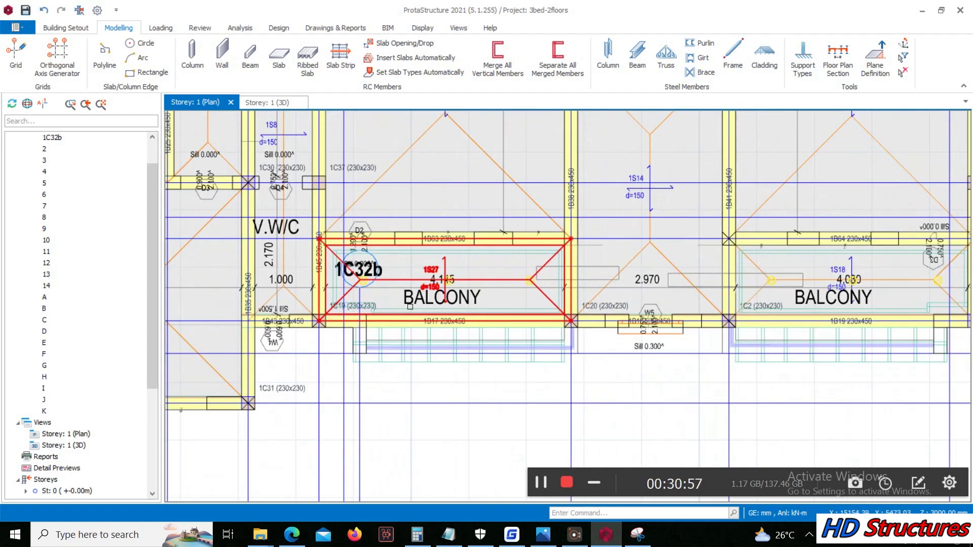
{"action": "scroll", "coordinate": [558, 304], "scroll_direction": "down", "scroll_amount": 1}
{"action": "scroll", "coordinate": [826, 345], "scroll_direction": "up", "scroll_amount": 3}
{"action": "scroll", "coordinate": [826, 346], "scroll_direction": "down", "scroll_amount": 3}
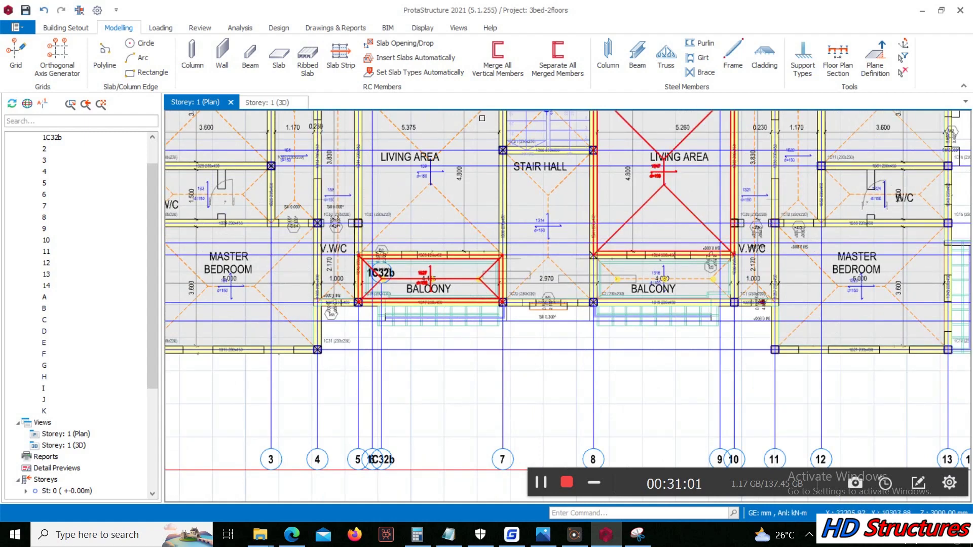
{"action": "left_click", "coordinate": [283, 63]}
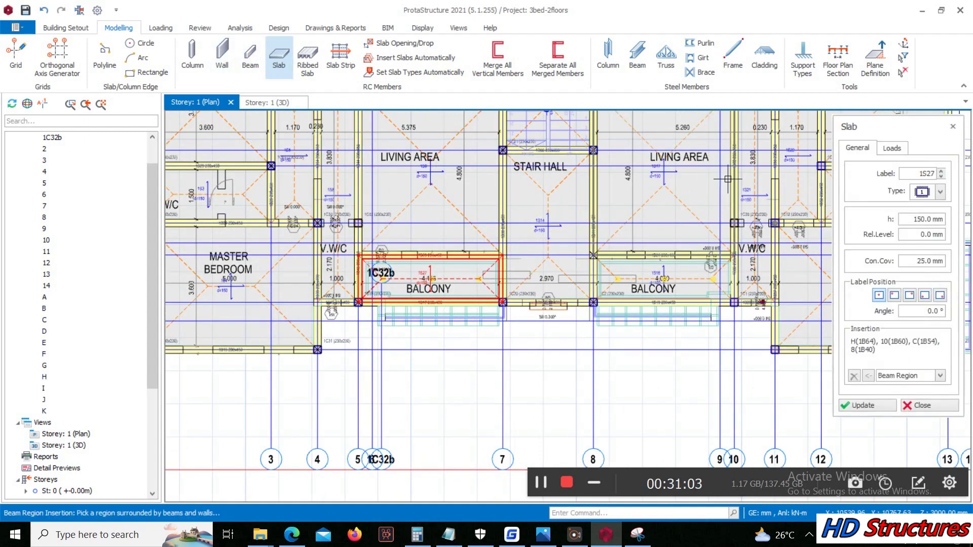
{"action": "left_click", "coordinate": [941, 191]}
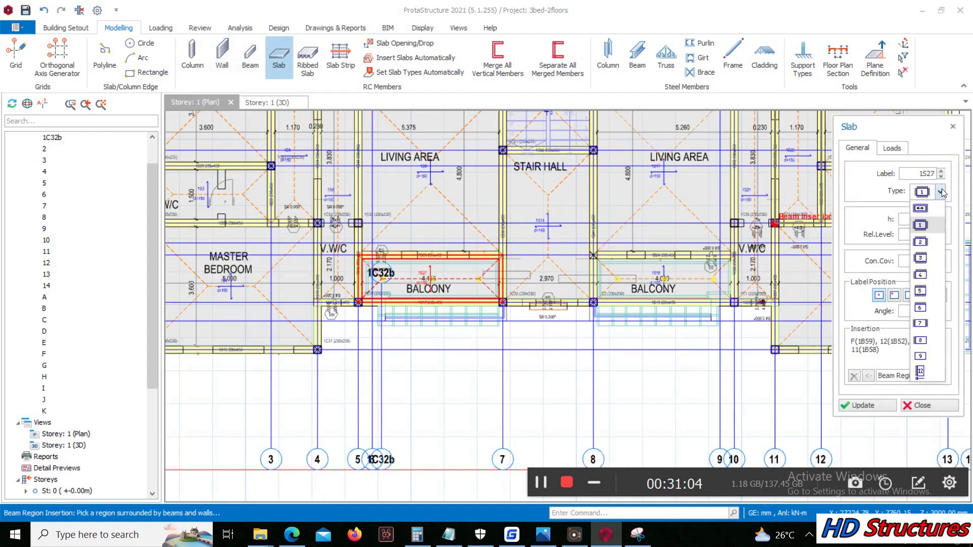
{"action": "left_click", "coordinate": [921, 372]}
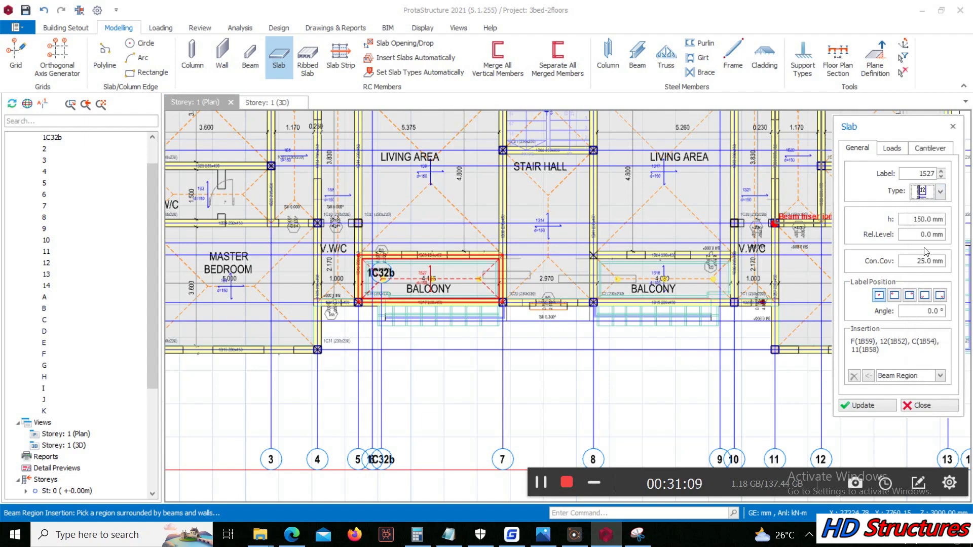
Step: Set the cantilever slab's dead load to Flat Roof and its imposed load to 1.0 kN/m2
{"action": "left_click", "coordinate": [892, 149]}
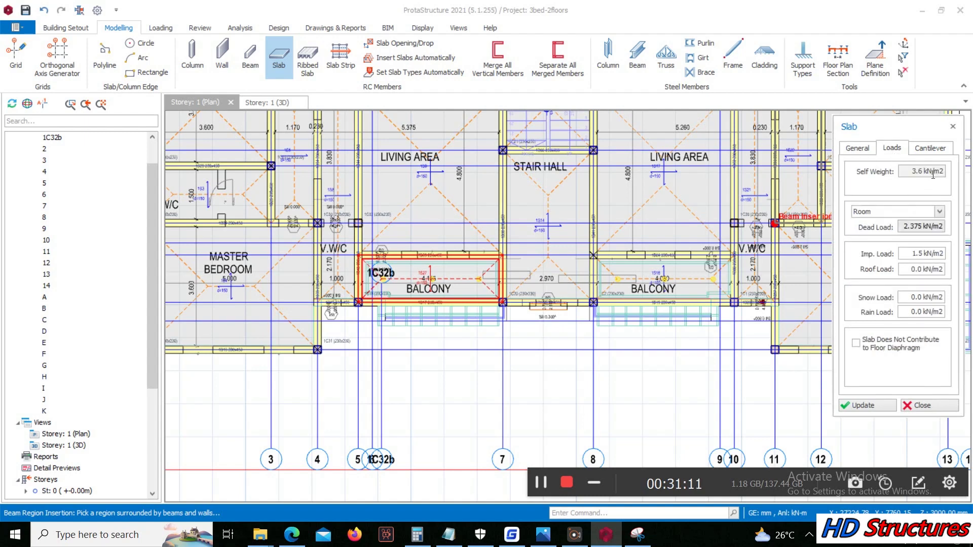
{"action": "left_click", "coordinate": [940, 215]}
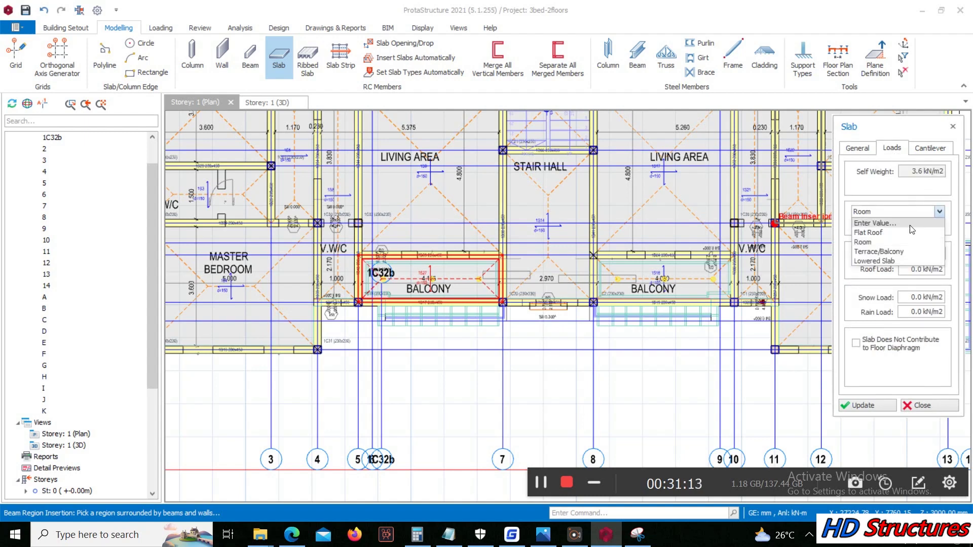
{"action": "left_click", "coordinate": [883, 234]}
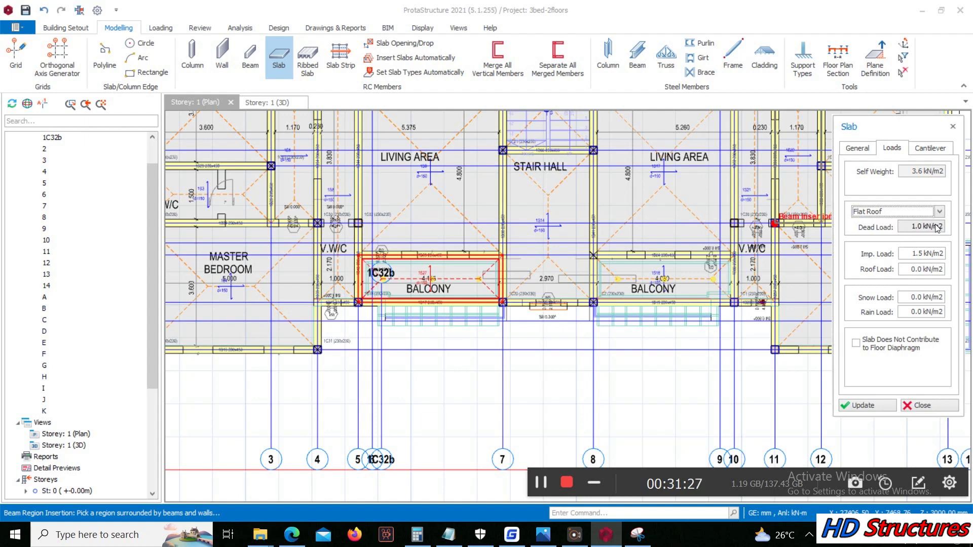
{"action": "left_click", "coordinate": [909, 254]}
{"action": "type", "text": "1"}
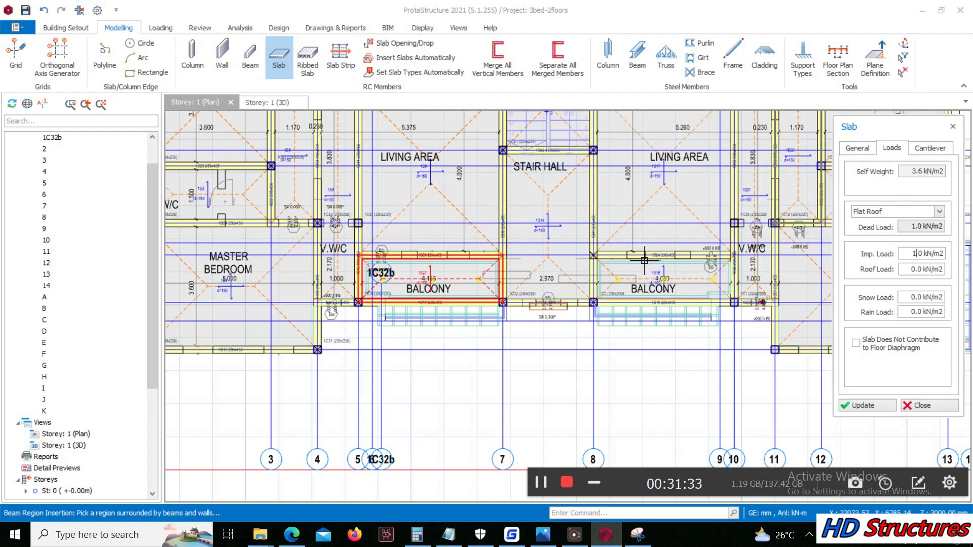
Step: Set cantilever d to 0 mm and length to 565 mm, and insert the slab outside the balcony beam between axes 1C32b and 7
{"action": "scroll", "coordinate": [415, 322], "scroll_direction": "up", "scroll_amount": 3}
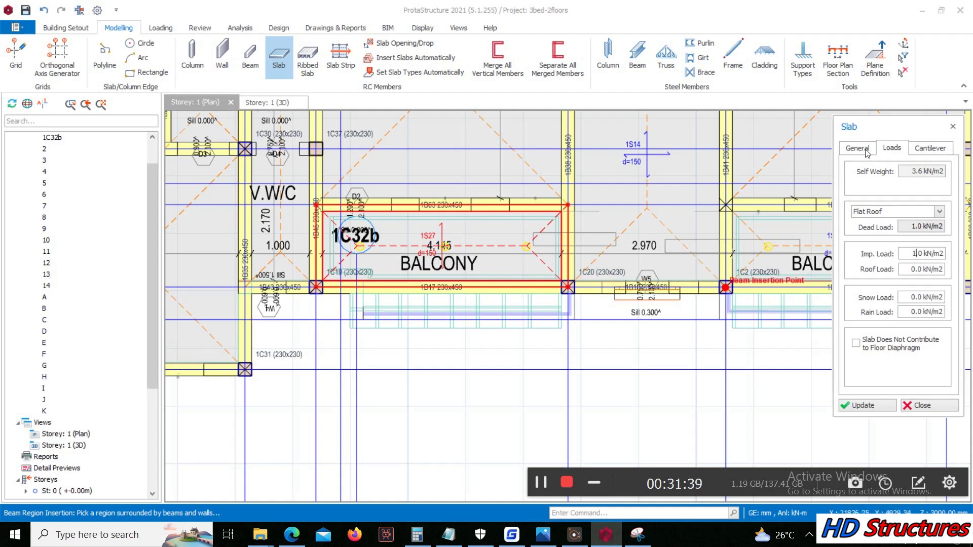
{"action": "left_click", "coordinate": [942, 149]}
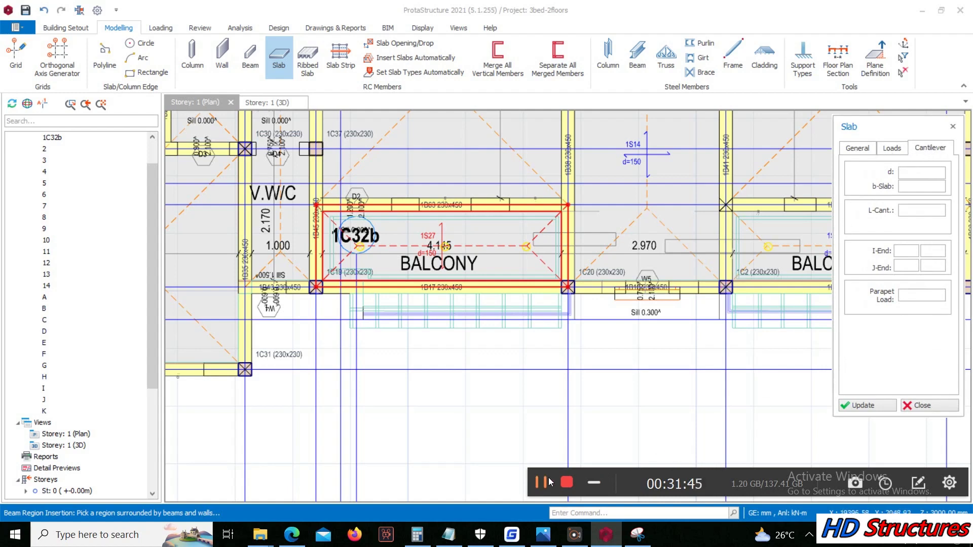
{"action": "left_click", "coordinate": [692, 403]}
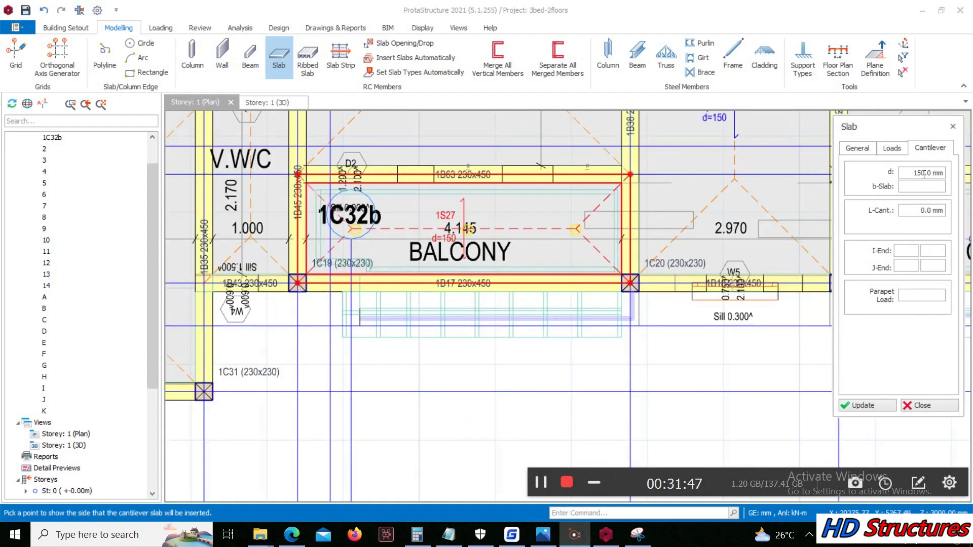
{"action": "left_click", "coordinate": [909, 173]}
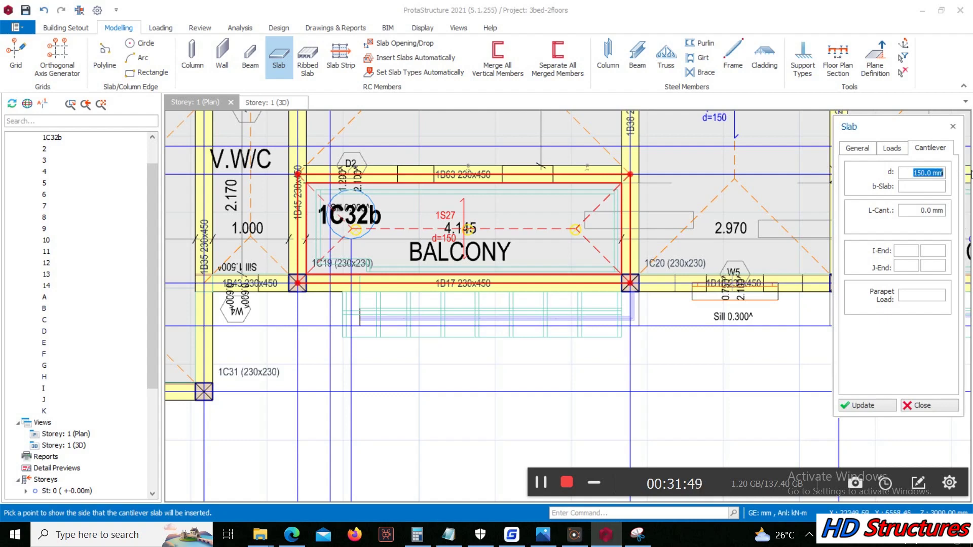
{"action": "type", "text": "0"}
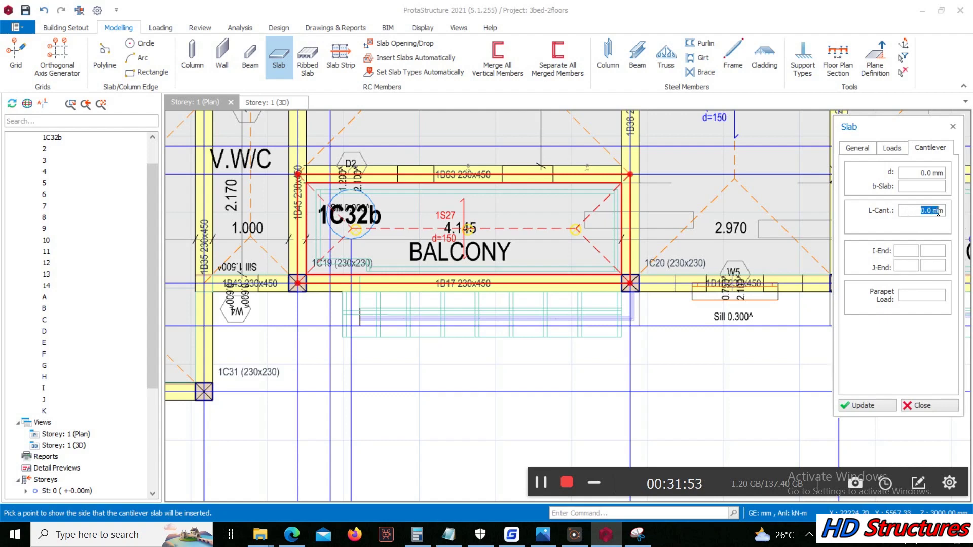
{"action": "type", "text": "565"}
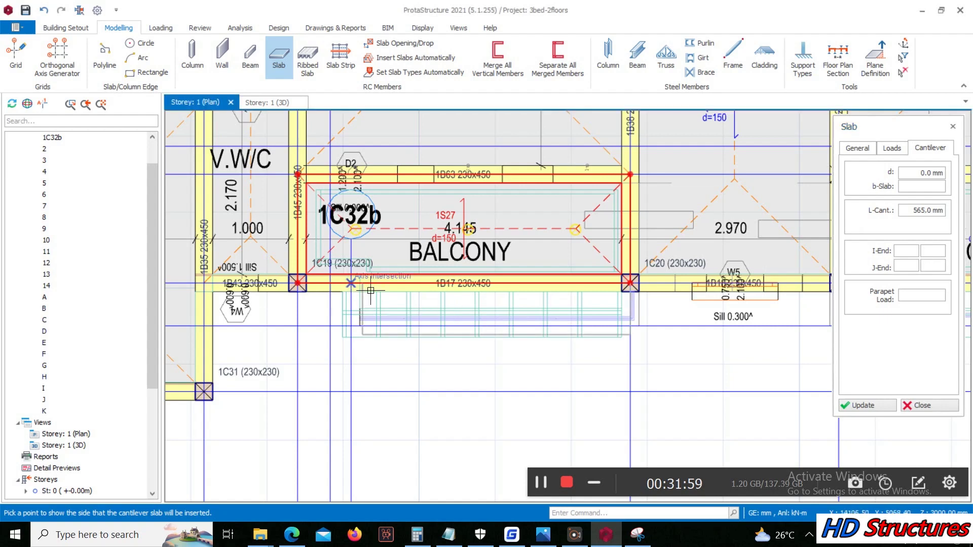
{"action": "left_click", "coordinate": [445, 350]}
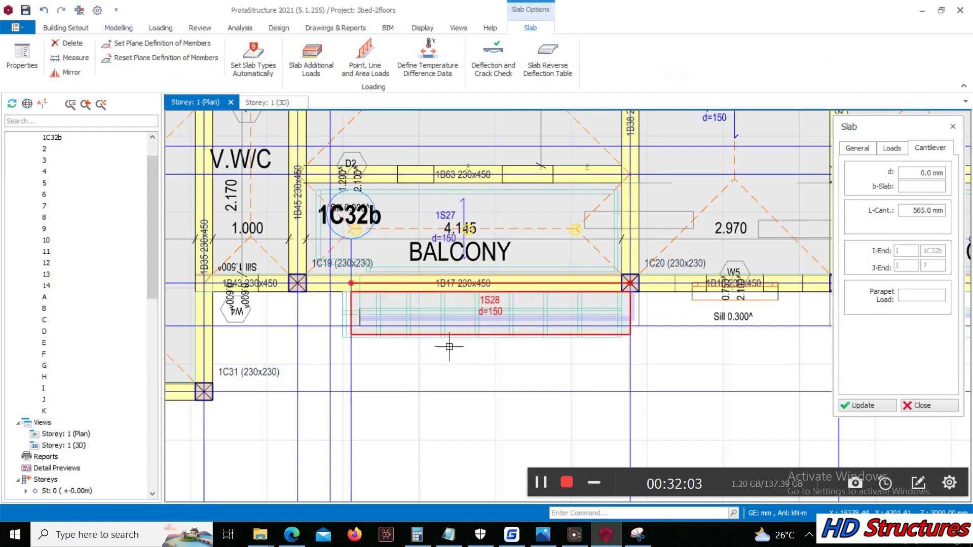
Step: Insert a 565 mm cantilever slab outside the other balcony's front beam between axes 8 and 9
{"action": "scroll", "coordinate": [348, 285], "scroll_direction": "down", "scroll_amount": 3}
{"action": "scroll", "coordinate": [347, 285], "scroll_direction": "down", "scroll_amount": 2}
{"action": "scroll", "coordinate": [302, 228], "scroll_direction": "up", "scroll_amount": 6}
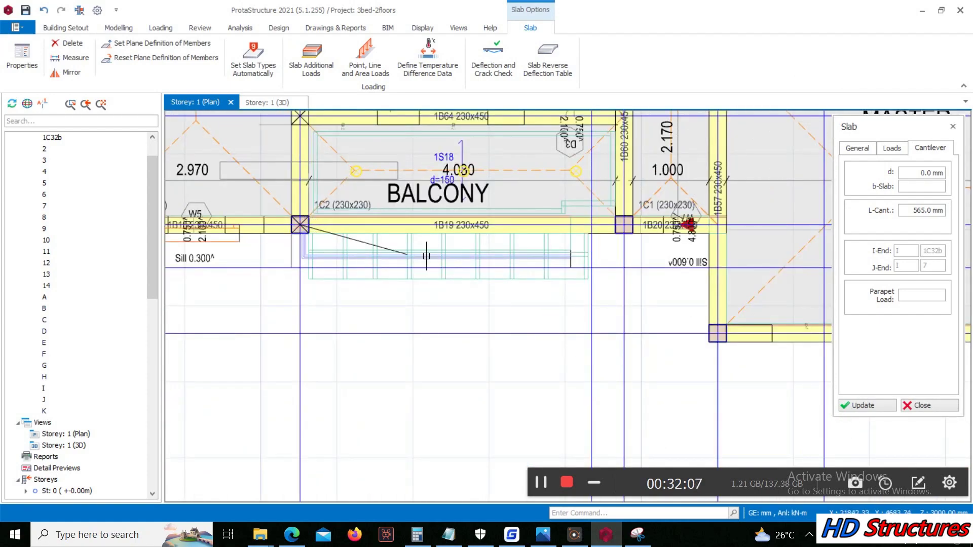
{"action": "left_click", "coordinate": [591, 231]}
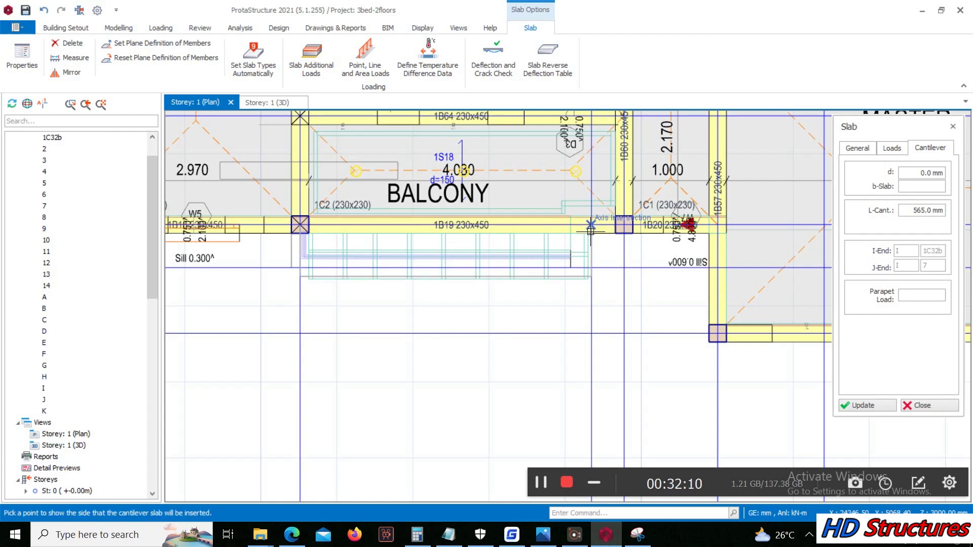
{"action": "left_click", "coordinate": [546, 305]}
{"action": "scroll", "coordinate": [639, 268], "scroll_direction": "down", "scroll_amount": 3}
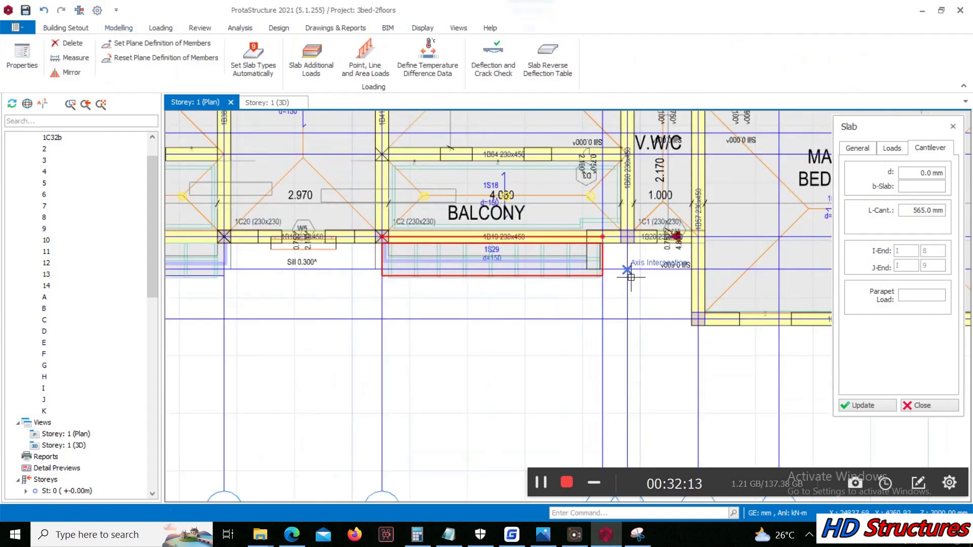
Step: Insert a 565 mm cantilever slab outside the master bedroom along axis 2 between axes G and K
{"action": "scroll", "coordinate": [403, 264], "scroll_direction": "down", "scroll_amount": 5}
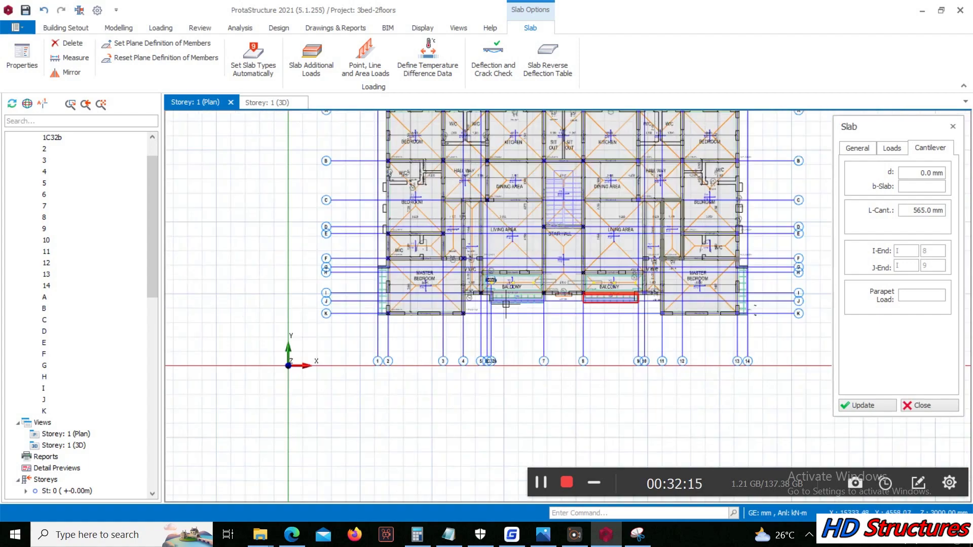
{"action": "scroll", "coordinate": [405, 267], "scroll_direction": "up", "scroll_amount": 4}
{"action": "scroll", "coordinate": [404, 267], "scroll_direction": "up", "scroll_amount": 5}
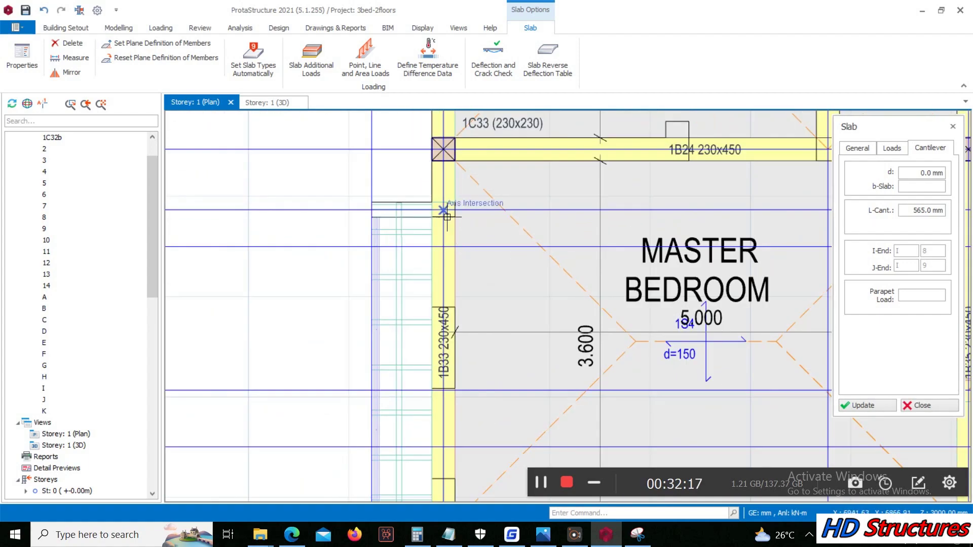
{"action": "scroll", "coordinate": [445, 214], "scroll_direction": "down", "scroll_amount": 3}
{"action": "scroll", "coordinate": [489, 327], "scroll_direction": "up", "scroll_amount": 4}
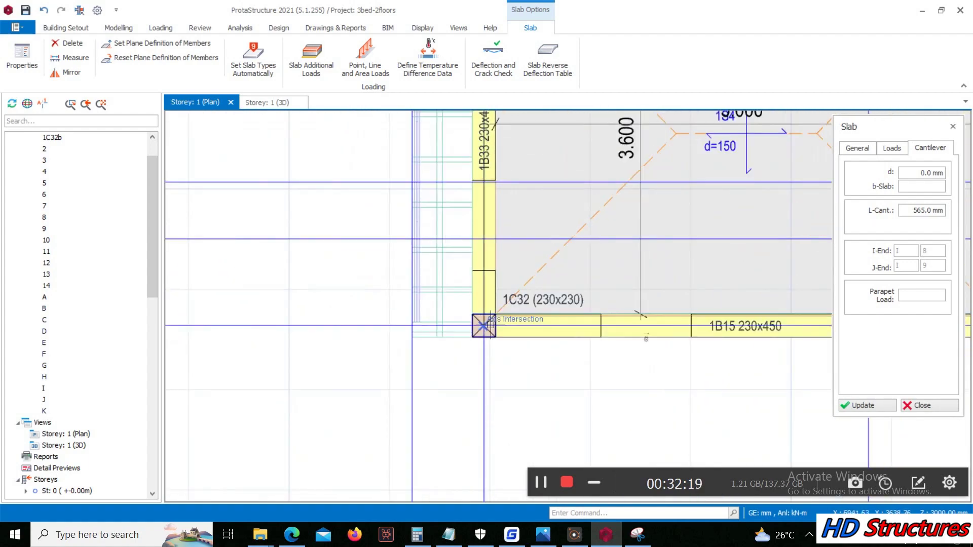
{"action": "left_click", "coordinate": [490, 327]}
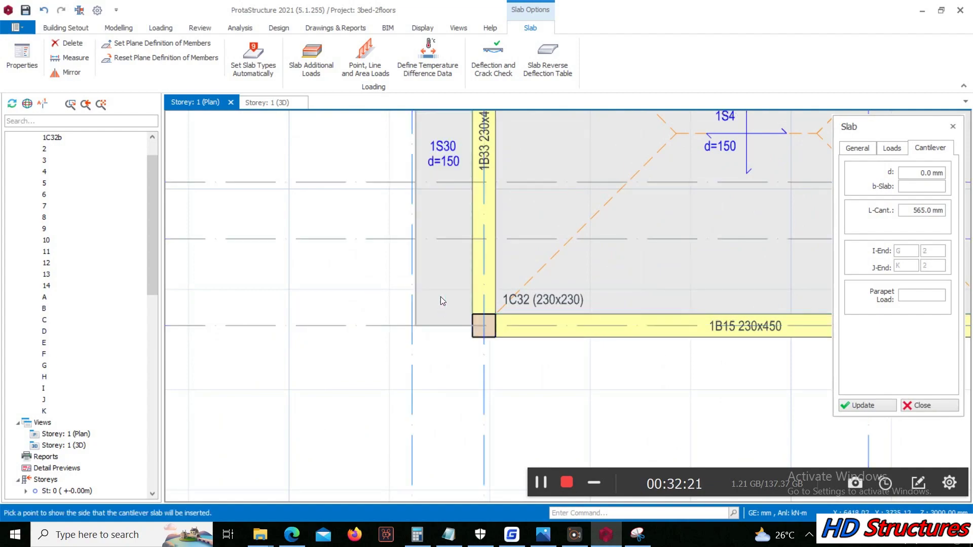
{"action": "left_click", "coordinate": [412, 306]}
{"action": "scroll", "coordinate": [412, 306], "scroll_direction": "down", "scroll_amount": 6}
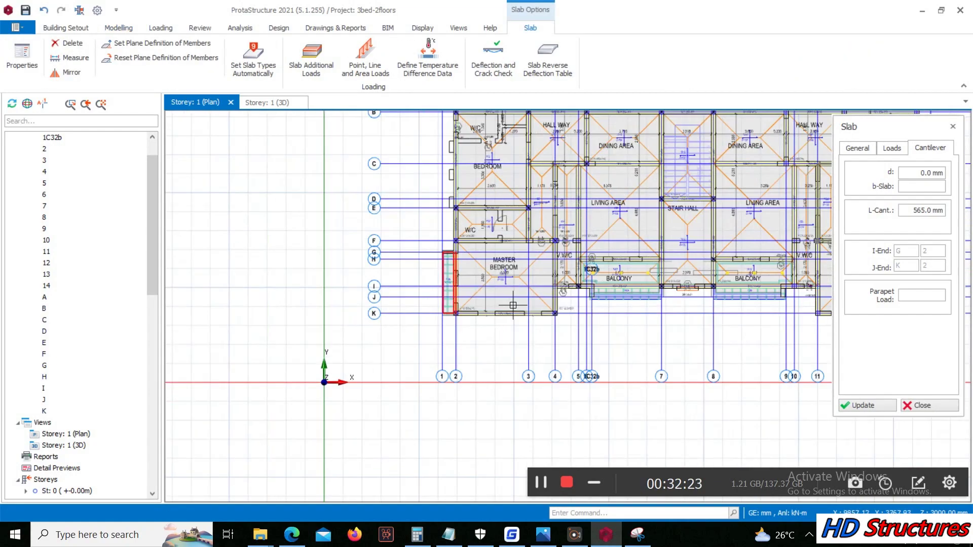
Step: Insert a 565 mm cantilever slab outside the other master bedroom along axis 13 between axes G and K, and finish slab insertion
{"action": "scroll", "coordinate": [817, 286], "scroll_direction": "up", "scroll_amount": 4}
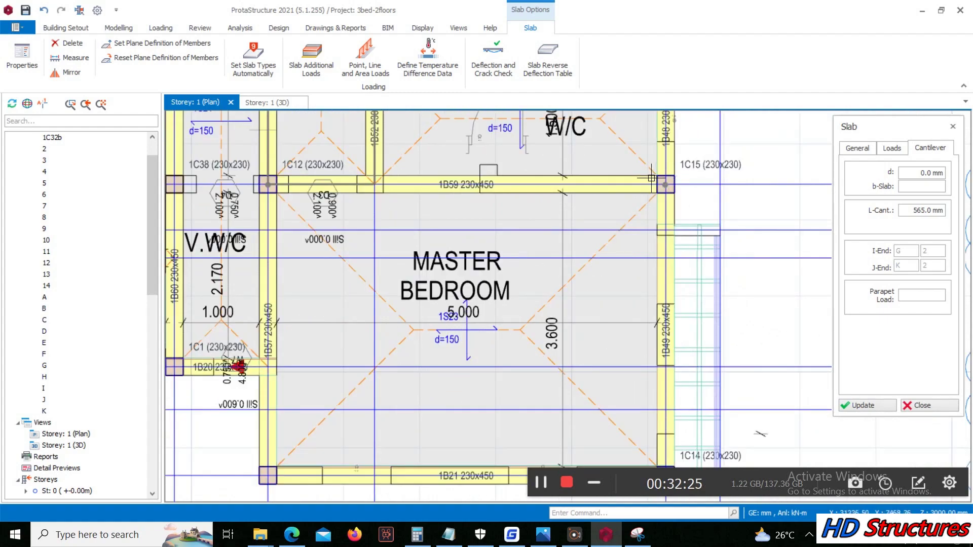
{"action": "scroll", "coordinate": [677, 239], "scroll_direction": "up", "scroll_amount": 4}
{"action": "scroll", "coordinate": [654, 183], "scroll_direction": "down", "scroll_amount": 4}
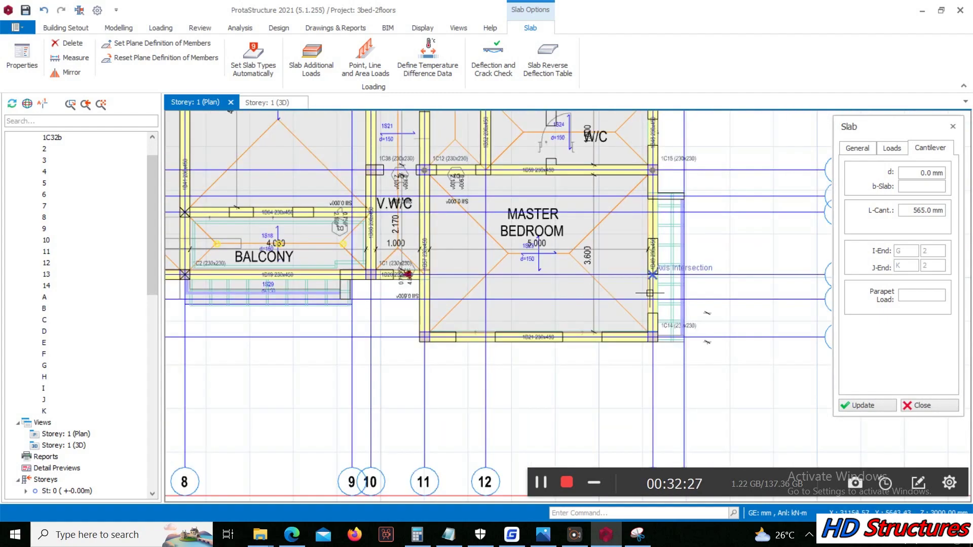
{"action": "scroll", "coordinate": [657, 336], "scroll_direction": "up", "scroll_amount": 5}
{"action": "left_click", "coordinate": [655, 338]}
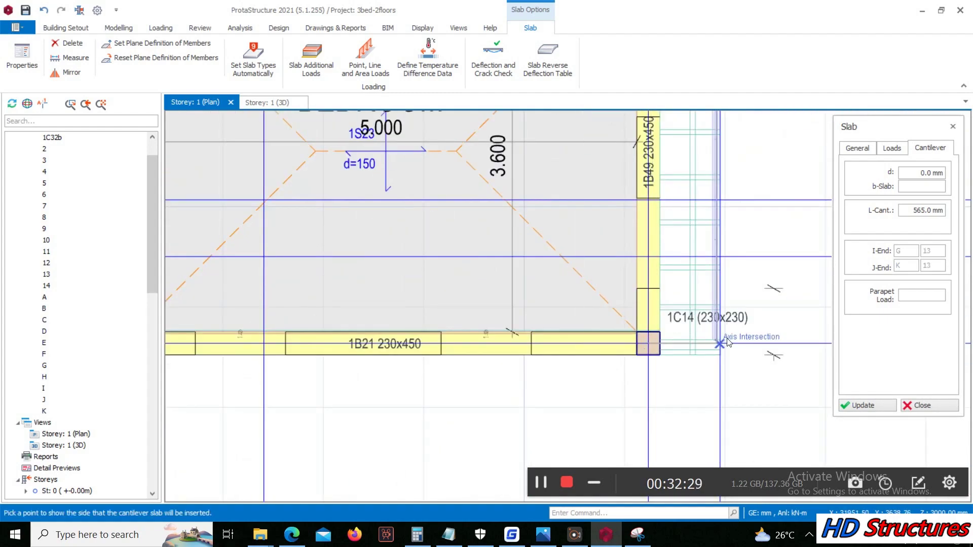
{"action": "left_click", "coordinate": [720, 344]}
{"action": "scroll", "coordinate": [659, 330], "scroll_direction": "down", "scroll_amount": 6}
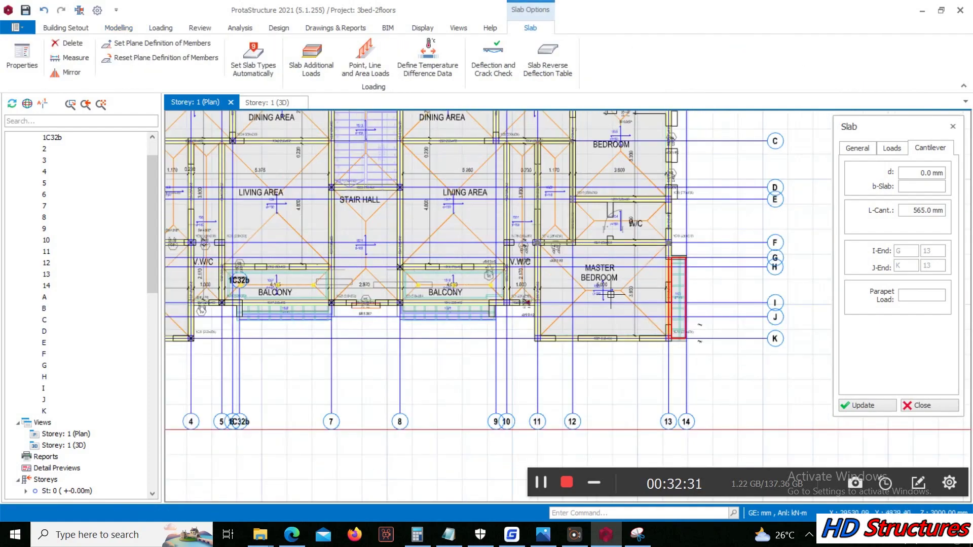
{"action": "scroll", "coordinate": [621, 313], "scroll_direction": "down", "scroll_amount": 2}
{"action": "scroll", "coordinate": [556, 195], "scroll_direction": "up", "scroll_amount": 2}
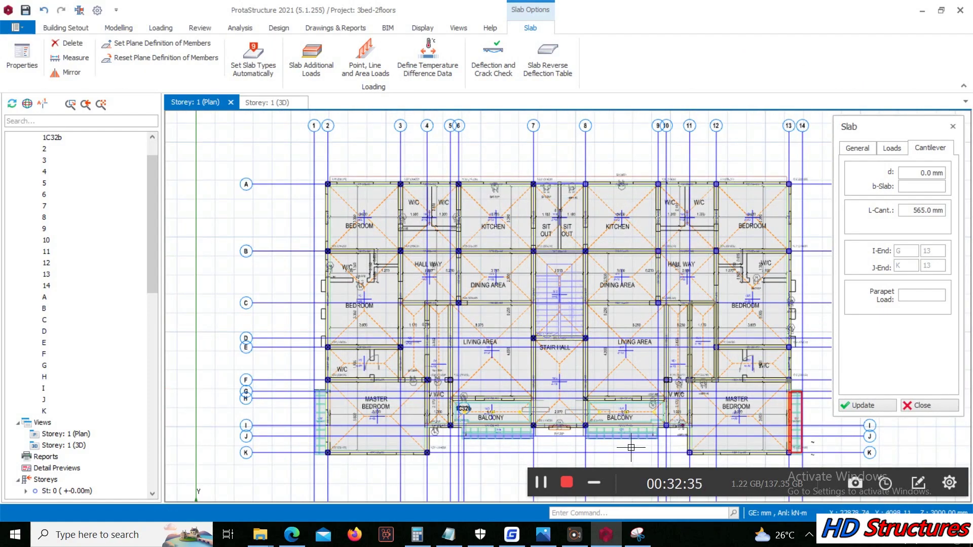
{"action": "left_click_drag", "start_coordinate": [650, 479], "coordinate": [661, 526]}
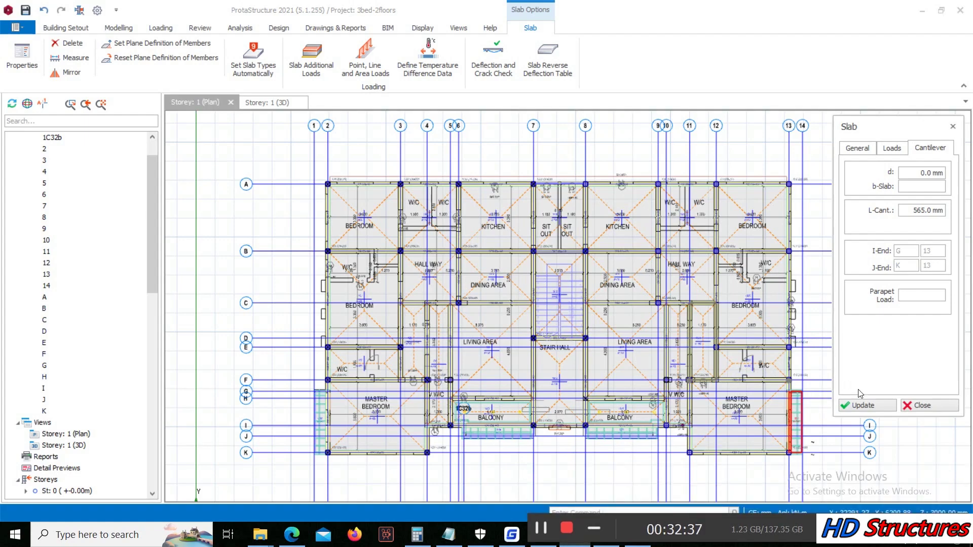
{"action": "left_click", "coordinate": [918, 406]}
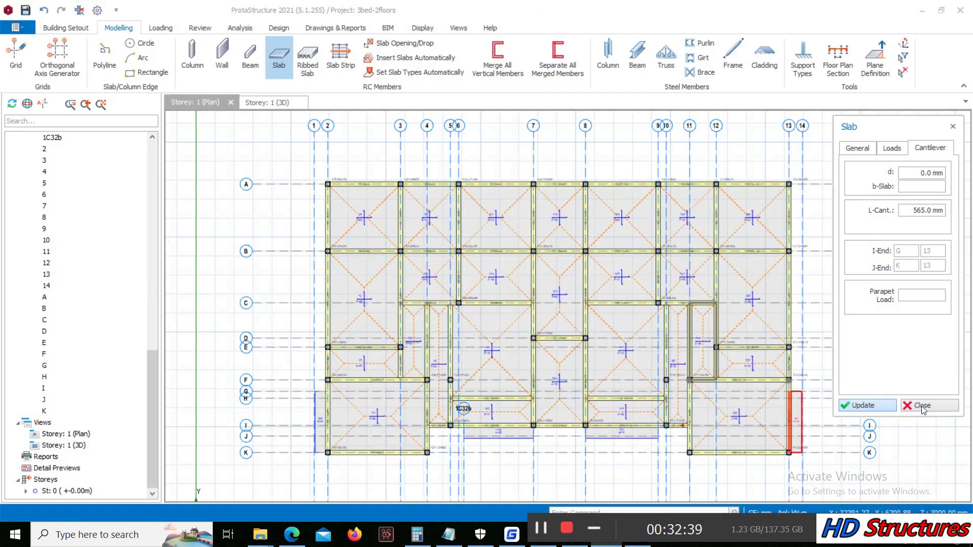
Step: Inspect the storey 1 slabs and cantilevers in the 3D view, and return to the plan view
{"action": "left_click", "coordinate": [267, 103]}
{"action": "left_click_drag", "start_coordinate": [521, 243], "coordinate": [524, 184]}
{"action": "scroll", "coordinate": [523, 184], "scroll_direction": "down", "scroll_amount": 2}
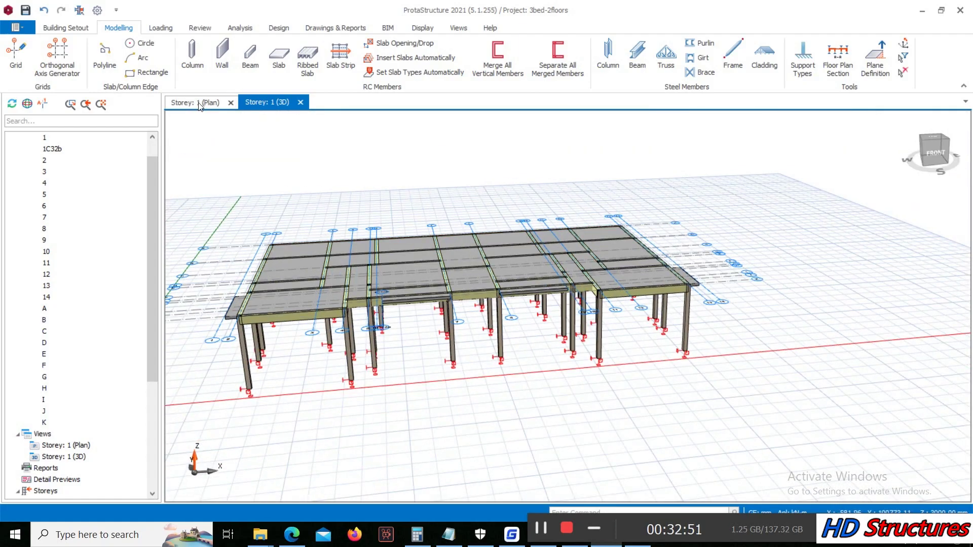
{"action": "left_click", "coordinate": [198, 102]}
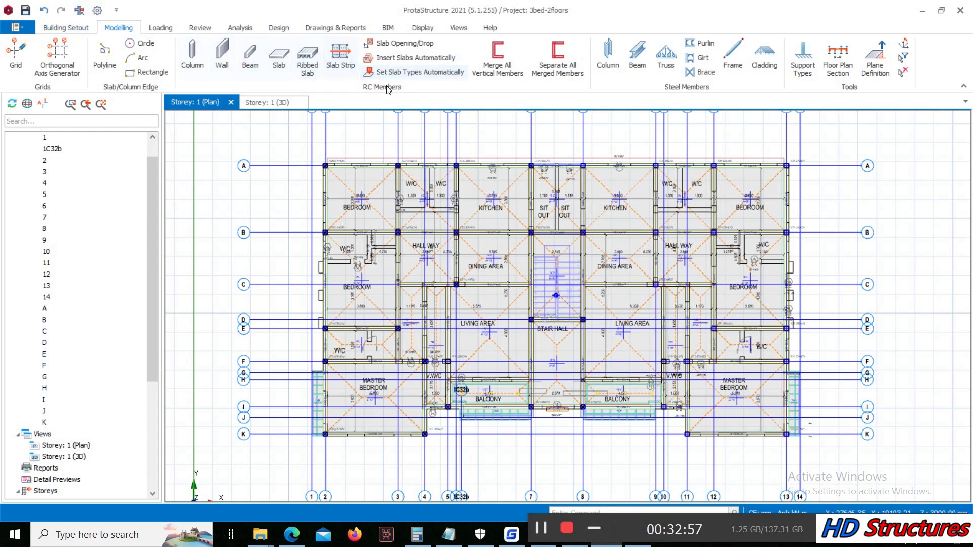
Step: Set up a slab line load using the 100 Brick Wall - Malaysia type with a wall height of 2.85 m
{"action": "left_click", "coordinate": [187, 29]}
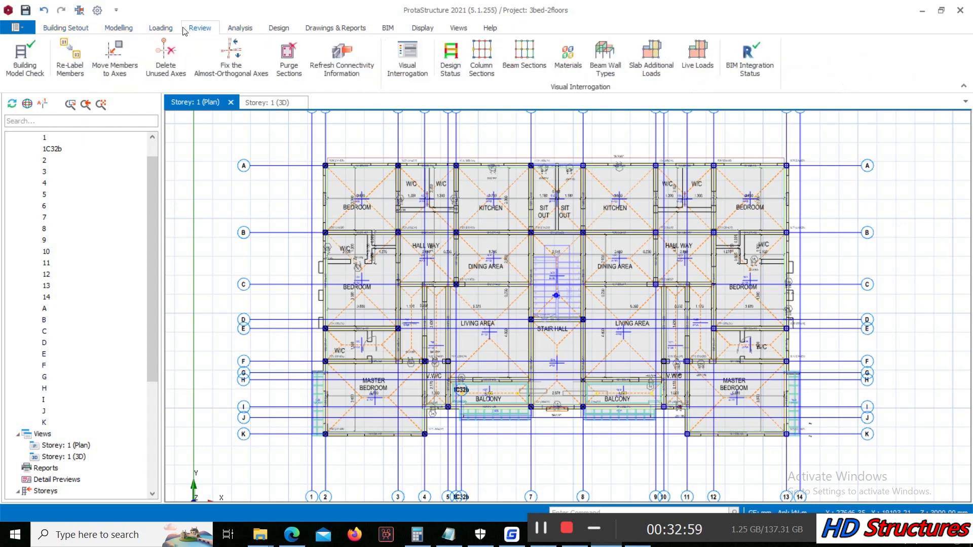
{"action": "left_click", "coordinate": [170, 31]}
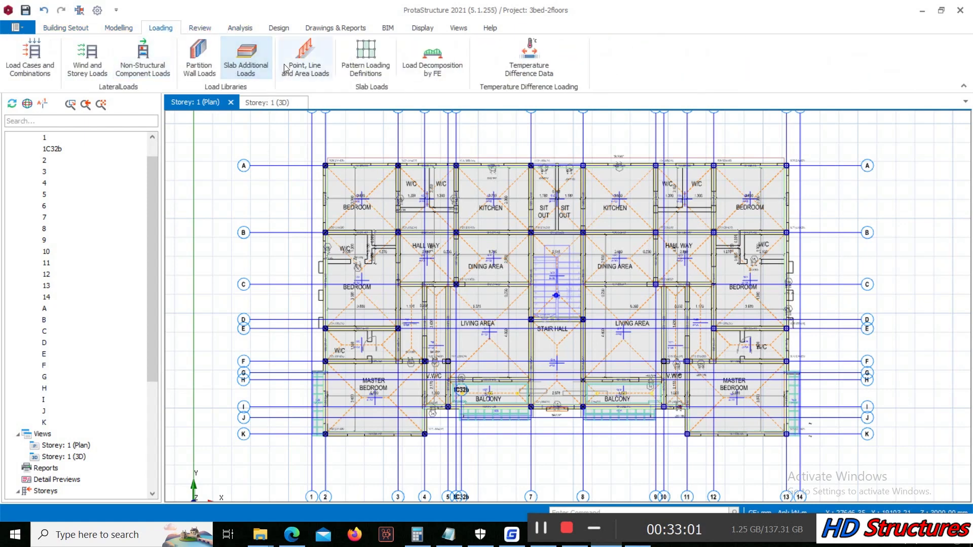
{"action": "left_click", "coordinate": [305, 57]}
{"action": "left_click", "coordinate": [867, 156]}
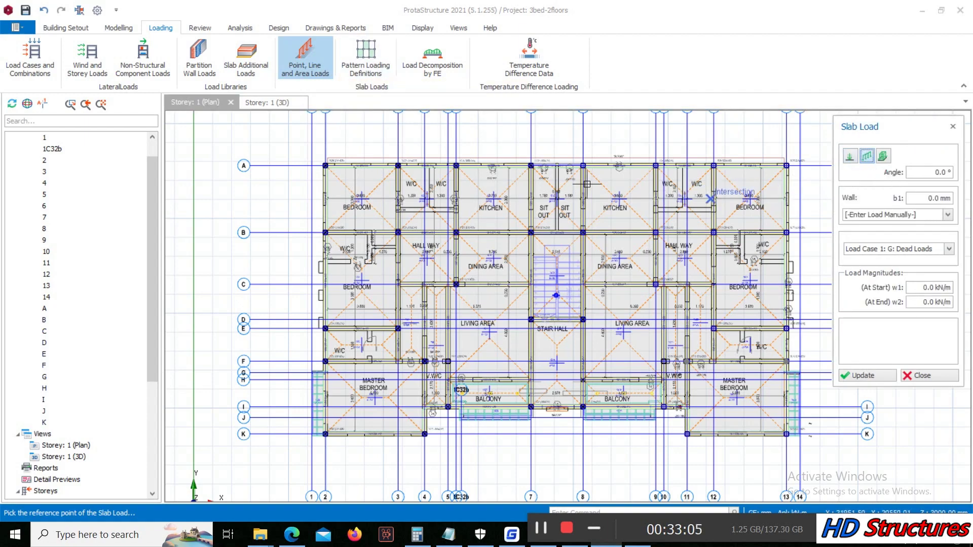
{"action": "scroll", "coordinate": [756, 210], "scroll_direction": "down", "scroll_amount": 2}
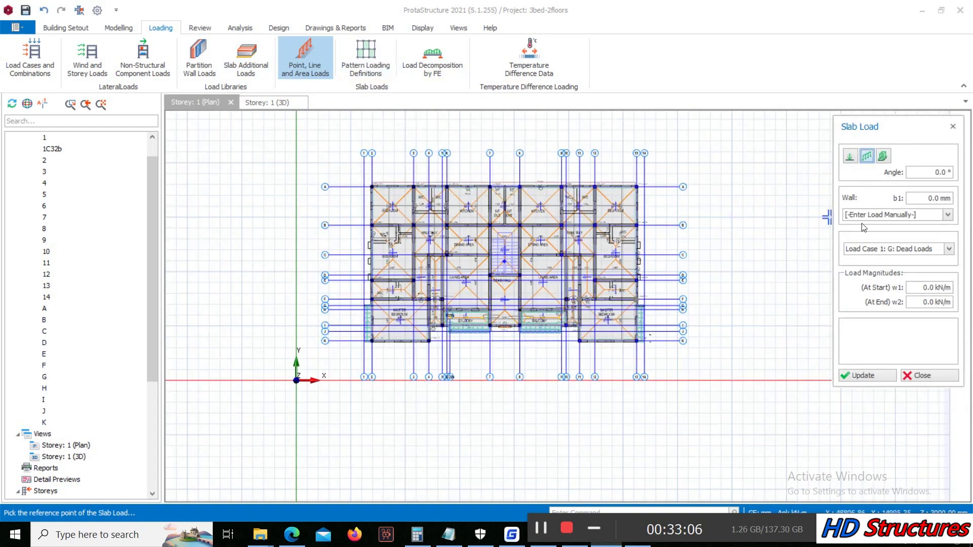
{"action": "left_click", "coordinate": [947, 215]}
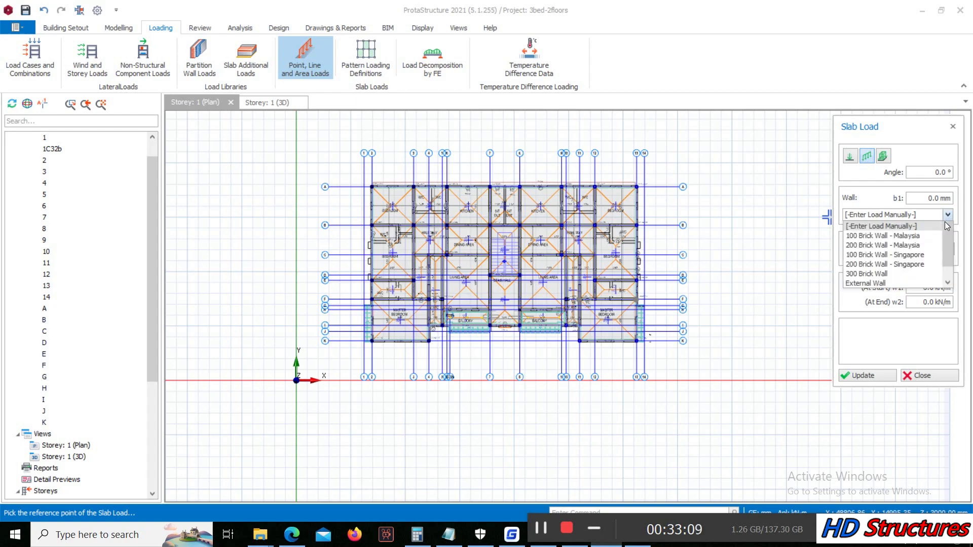
{"action": "left_click", "coordinate": [919, 233]}
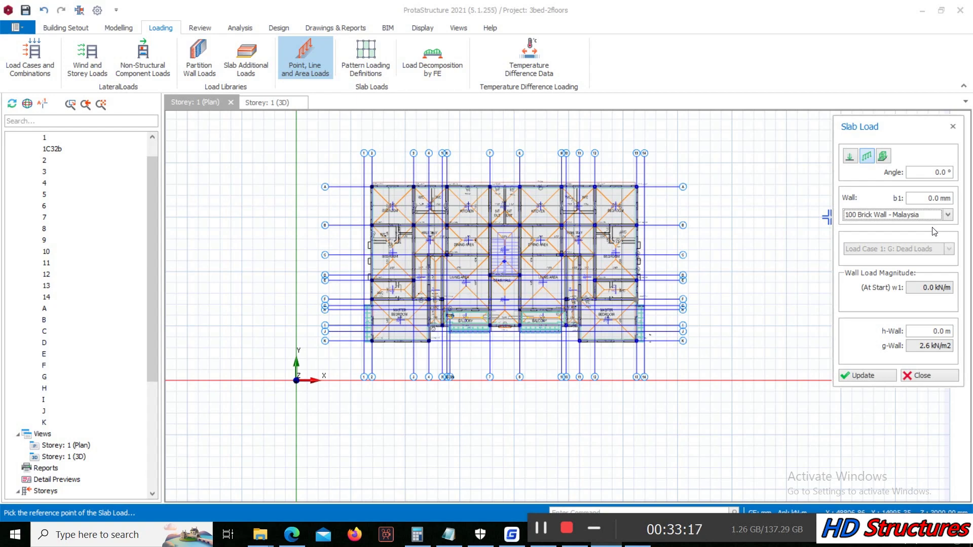
{"action": "left_click", "coordinate": [918, 331]}
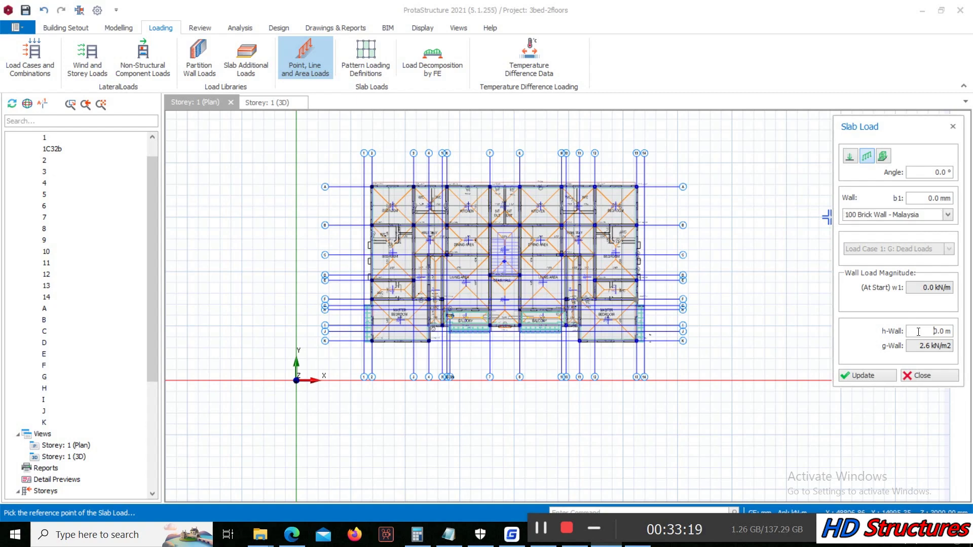
{"action": "key", "text": "ctrl+a"}
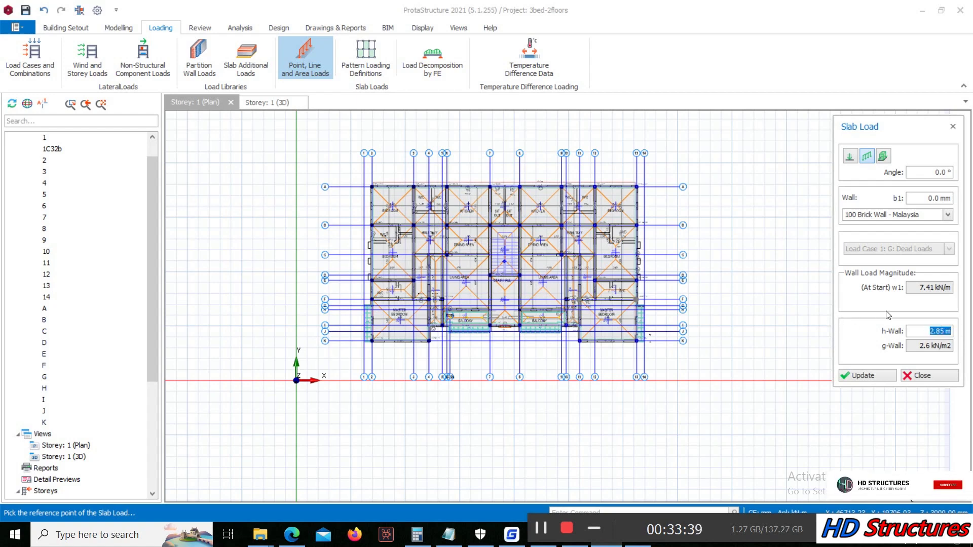
Step: Try to place the wall line load along the W/C wall between axes 3 and 6, and undo that load
{"action": "scroll", "coordinate": [354, 218], "scroll_direction": "up", "scroll_amount": 3}
{"action": "scroll", "coordinate": [385, 193], "scroll_direction": "down", "scroll_amount": 3}
{"action": "scroll", "coordinate": [382, 189], "scroll_direction": "up", "scroll_amount": 4}
{"action": "scroll", "coordinate": [293, 167], "scroll_direction": "up", "scroll_amount": 2}
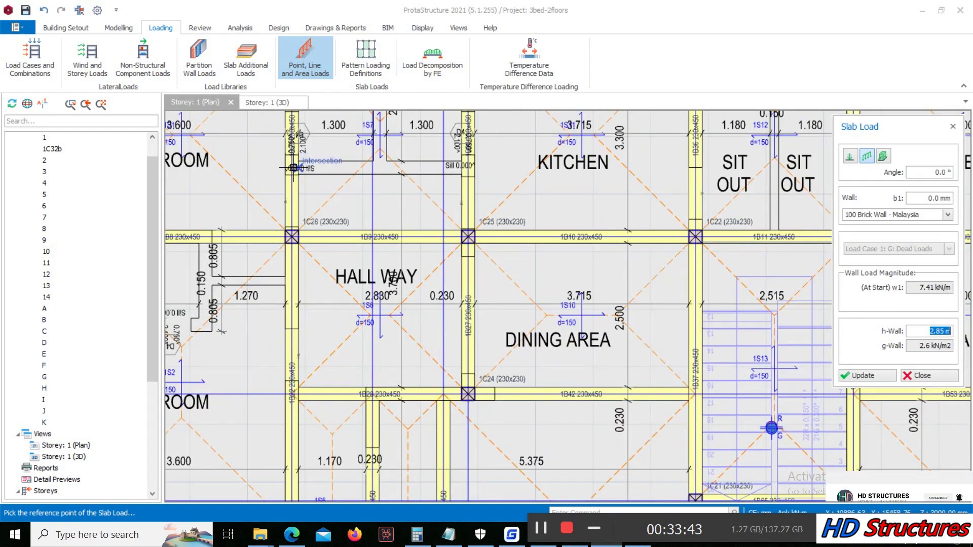
{"action": "scroll", "coordinate": [293, 169], "scroll_direction": "up", "scroll_amount": 1}
{"action": "left_click", "coordinate": [293, 168]}
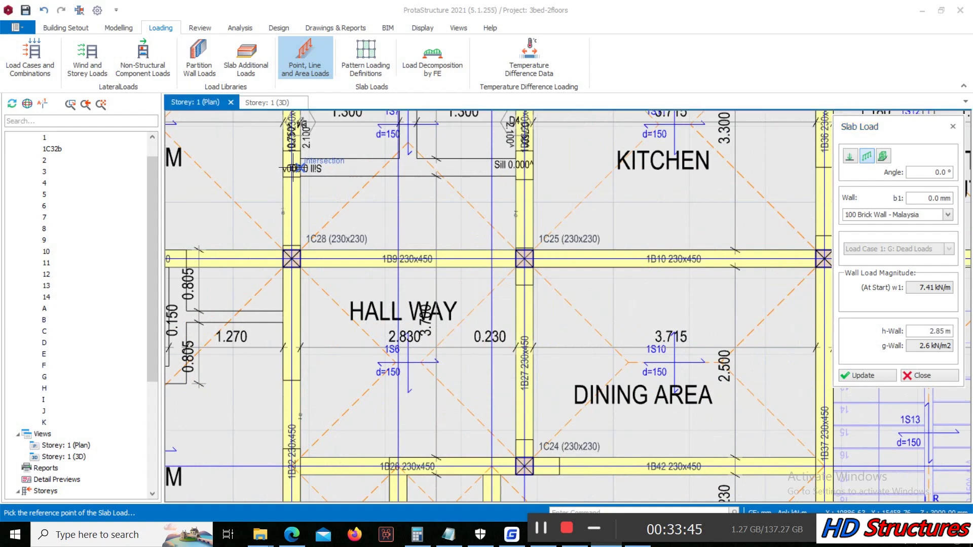
{"action": "scroll", "coordinate": [517, 164], "scroll_direction": "up", "scroll_amount": 2}
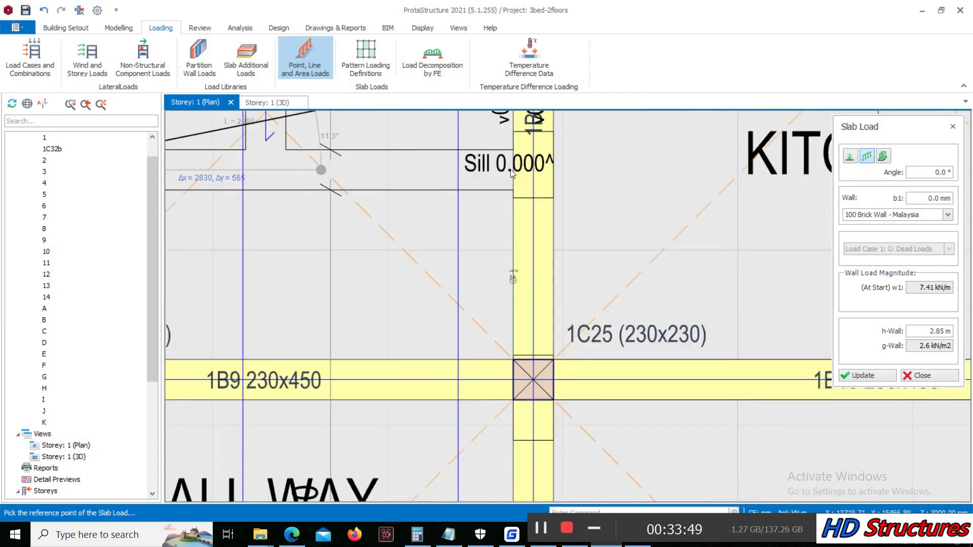
{"action": "left_click", "coordinate": [513, 278]}
{"action": "scroll", "coordinate": [517, 282], "scroll_direction": "down", "scroll_amount": 3}
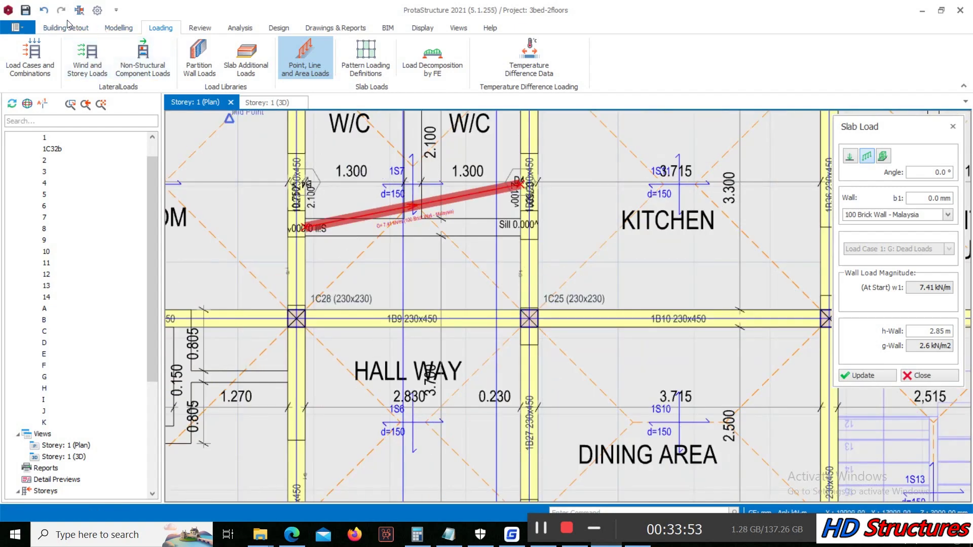
{"action": "left_click", "coordinate": [44, 14]}
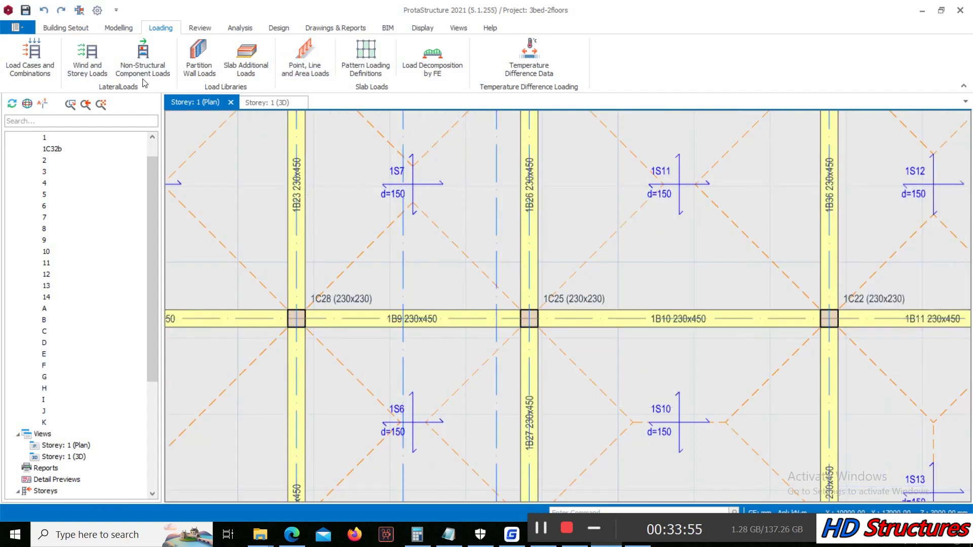
Step: Set up the slab line load again with 100 Brick Wall - Malaysia and a wall height of 2.75 m
{"action": "left_click", "coordinate": [305, 57]}
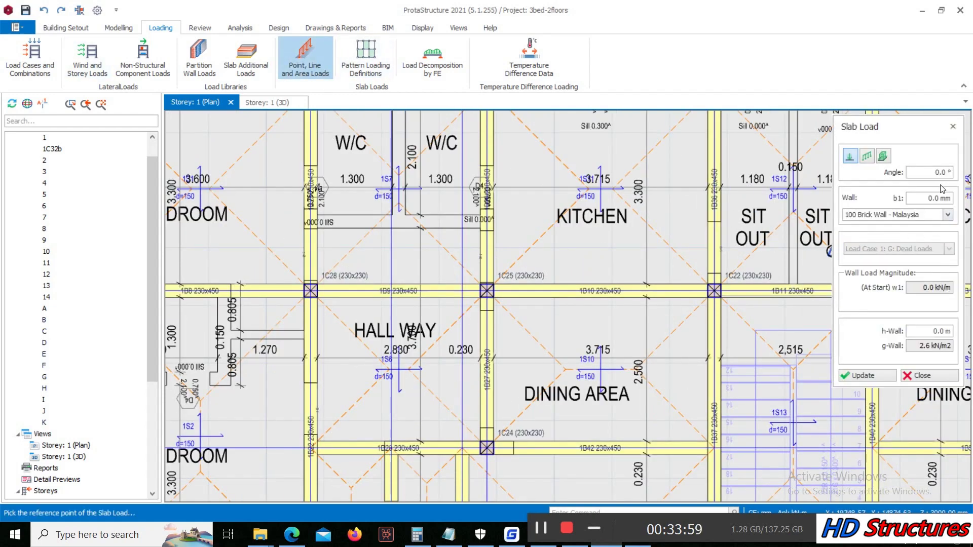
{"action": "left_click", "coordinate": [949, 215]}
{"action": "left_click", "coordinate": [948, 215]}
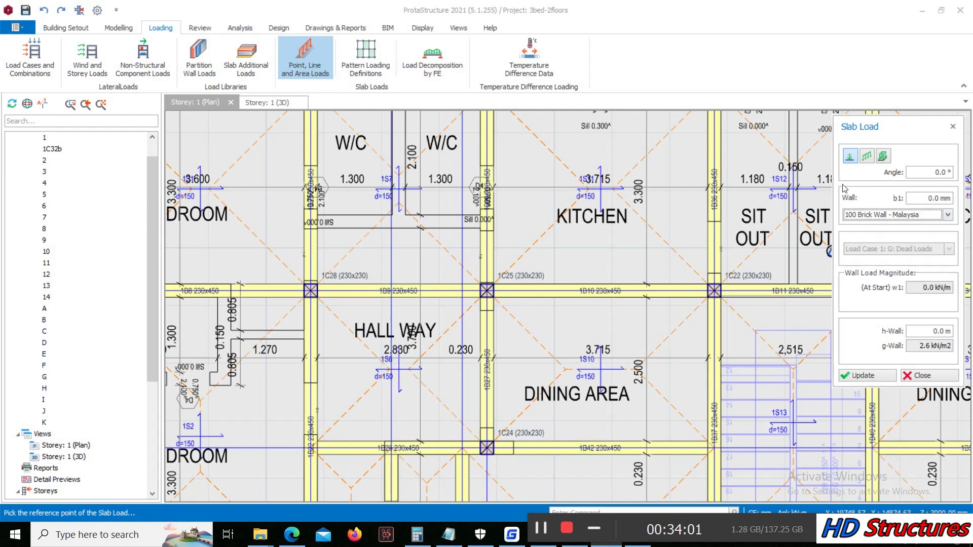
{"action": "left_click", "coordinate": [867, 157]}
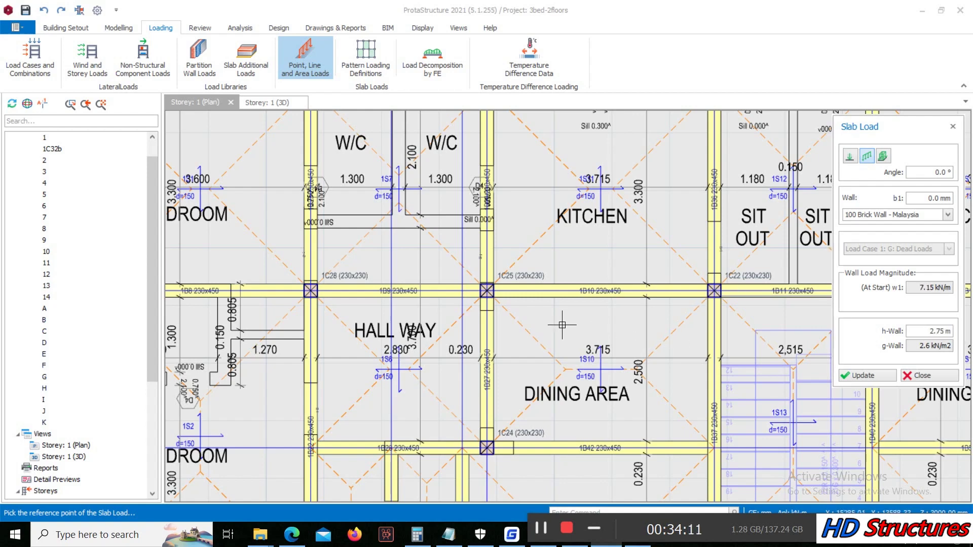
Step: Place the wall line load along the partition between the two W/Cs, from beam 1B2 to the W/Cs' hallway-side wall
{"action": "scroll", "coordinate": [396, 284], "scroll_direction": "down", "scroll_amount": 3}
{"action": "scroll", "coordinate": [396, 283], "scroll_direction": "up", "scroll_amount": 5}
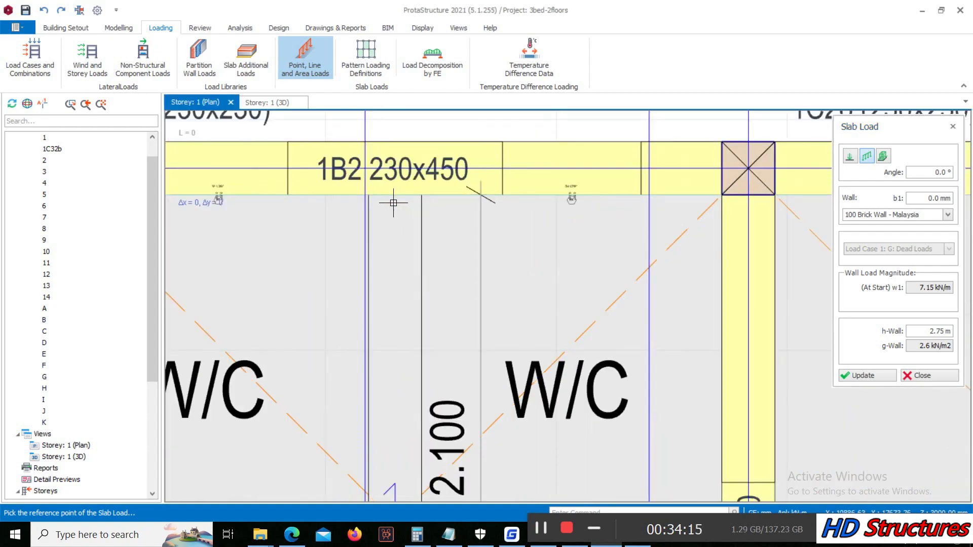
{"action": "scroll", "coordinate": [393, 203], "scroll_direction": "down", "scroll_amount": 1}
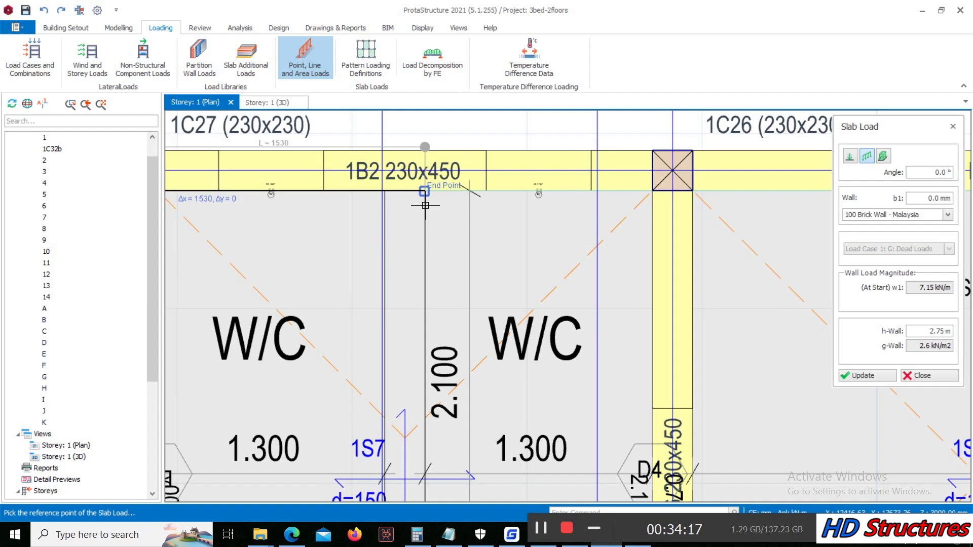
{"action": "scroll", "coordinate": [407, 192], "scroll_direction": "down", "scroll_amount": 1}
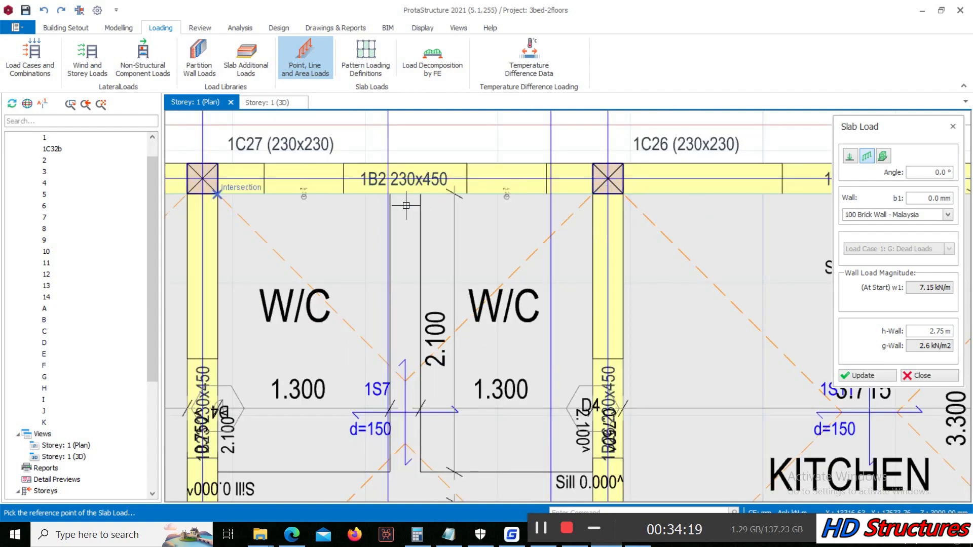
{"action": "scroll", "coordinate": [406, 200], "scroll_direction": "up", "scroll_amount": 1}
{"action": "scroll", "coordinate": [408, 213], "scroll_direction": "down", "scroll_amount": 1}
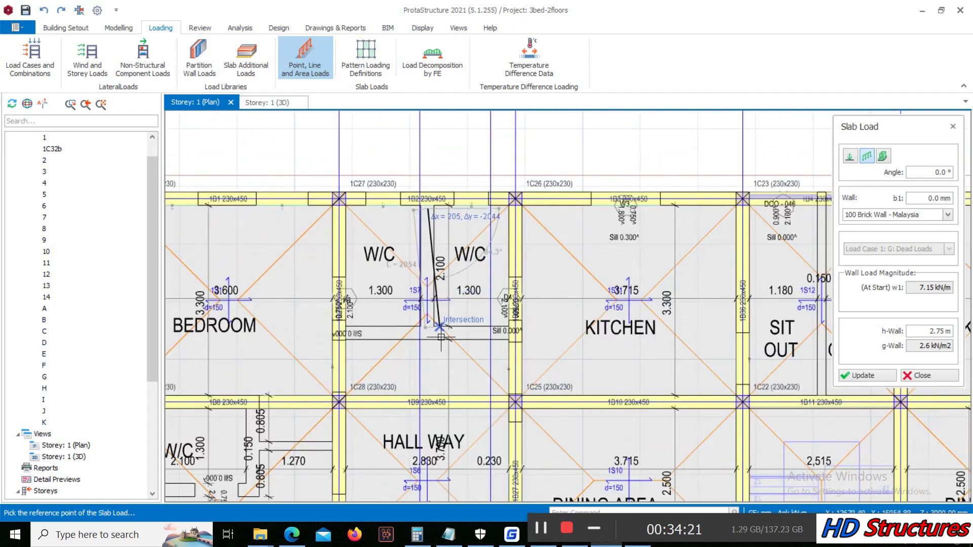
{"action": "scroll", "coordinate": [418, 317], "scroll_direction": "up", "scroll_amount": 1}
{"action": "scroll", "coordinate": [418, 316], "scroll_direction": "up", "scroll_amount": 1}
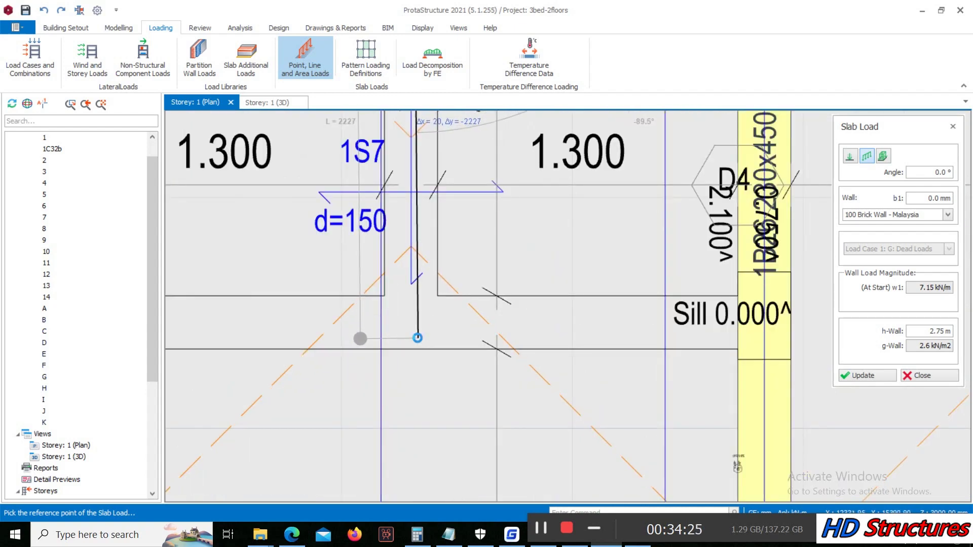
{"action": "left_click", "coordinate": [418, 338]}
{"action": "scroll", "coordinate": [416, 335], "scroll_direction": "down", "scroll_amount": 1}
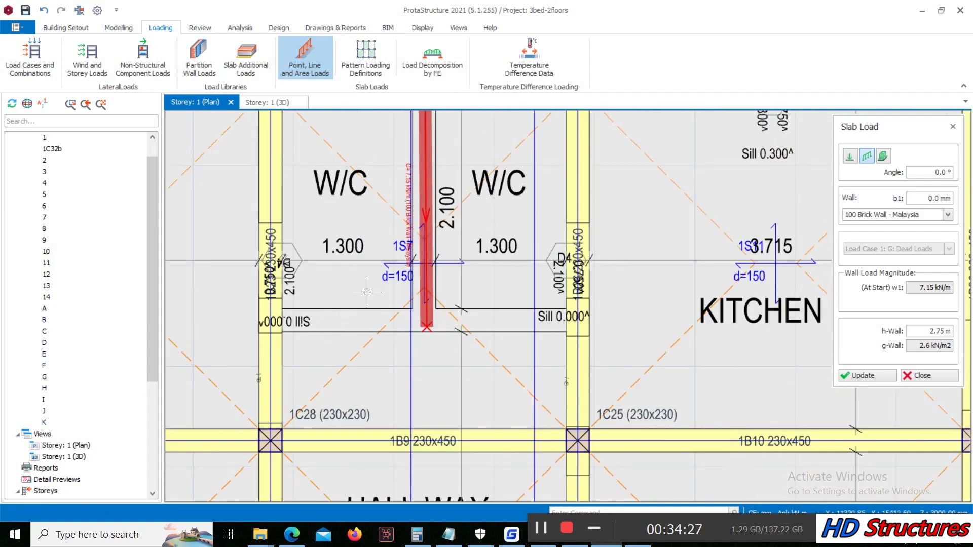
Step: Place a wall line load along the W/Cs' hallway-side wall, from the axis 3 beam to the axis 6 beam
{"action": "scroll", "coordinate": [290, 359], "scroll_direction": "up", "scroll_amount": 1}
{"action": "scroll", "coordinate": [290, 359], "scroll_direction": "up", "scroll_amount": 1}
{"action": "scroll", "coordinate": [242, 316], "scroll_direction": "up", "scroll_amount": 1}
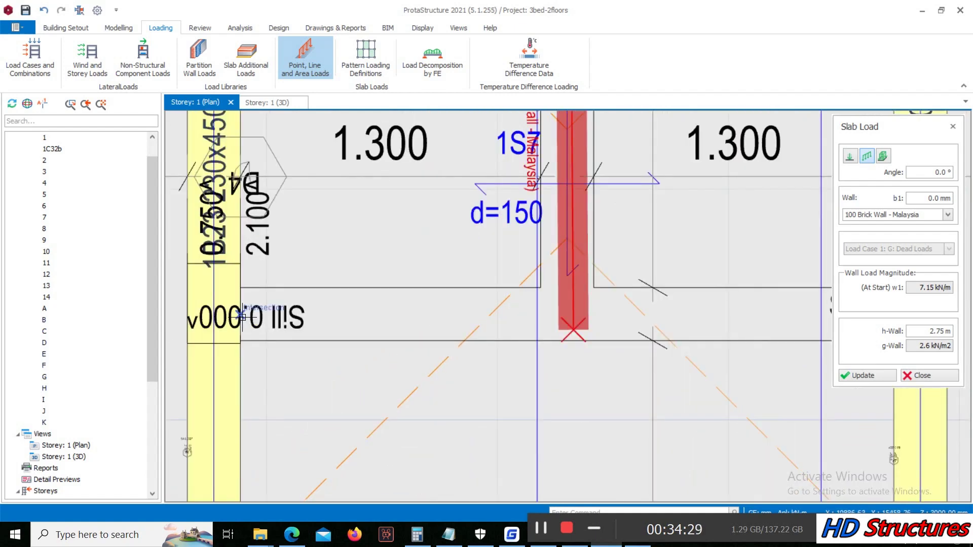
{"action": "left_click", "coordinate": [242, 317]}
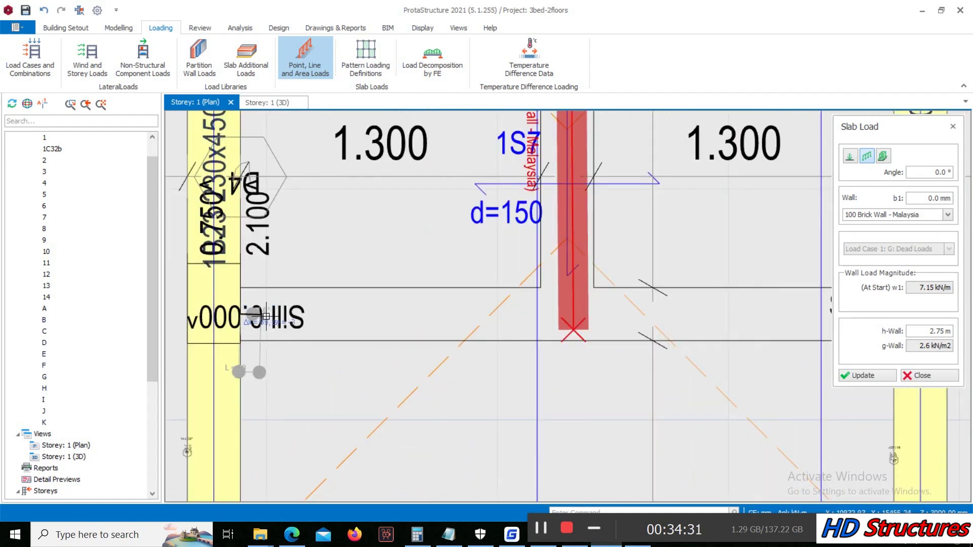
{"action": "scroll", "coordinate": [242, 317], "scroll_direction": "down", "scroll_amount": 1}
{"action": "scroll", "coordinate": [700, 375], "scroll_direction": "up", "scroll_amount": 1}
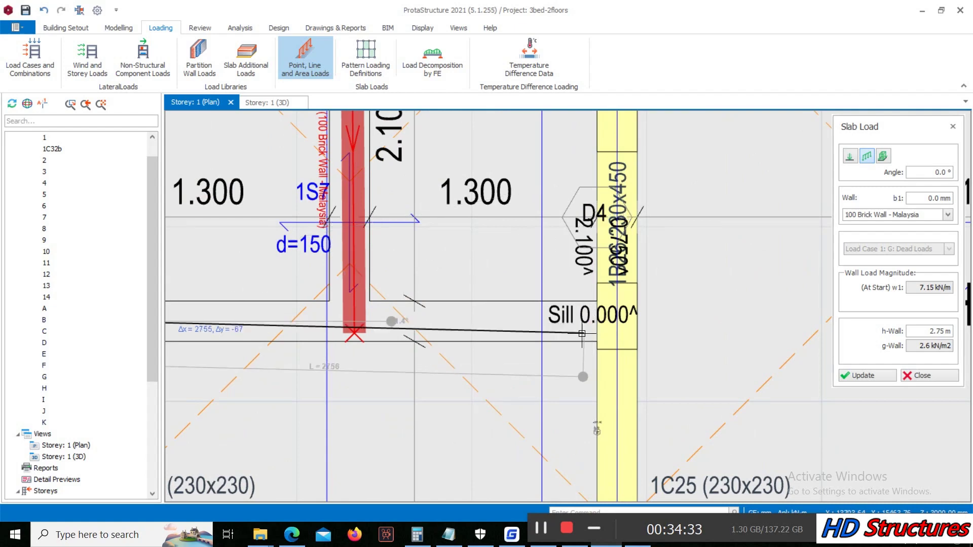
{"action": "scroll", "coordinate": [593, 318], "scroll_direction": "up", "scroll_amount": 1}
{"action": "scroll", "coordinate": [593, 318], "scroll_direction": "up", "scroll_amount": 1}
{"action": "left_click", "coordinate": [593, 318]}
{"action": "scroll", "coordinate": [593, 318], "scroll_direction": "down", "scroll_amount": 5}
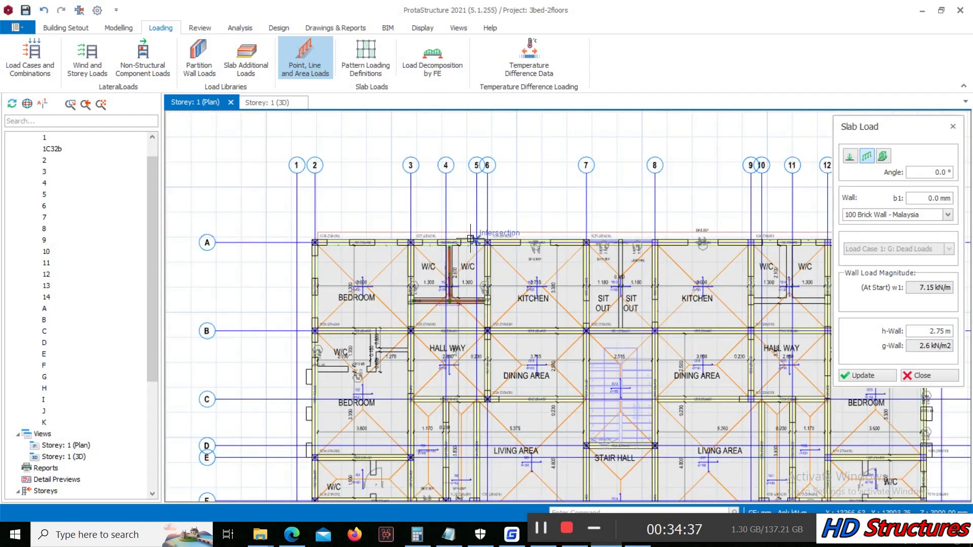
Step: Place a wall line load about 2.16 m long along the bedroom-side wall of slab 1S2's W/C, starting at the axis 2 beam
{"action": "scroll", "coordinate": [355, 395], "scroll_direction": "up", "scroll_amount": 3}
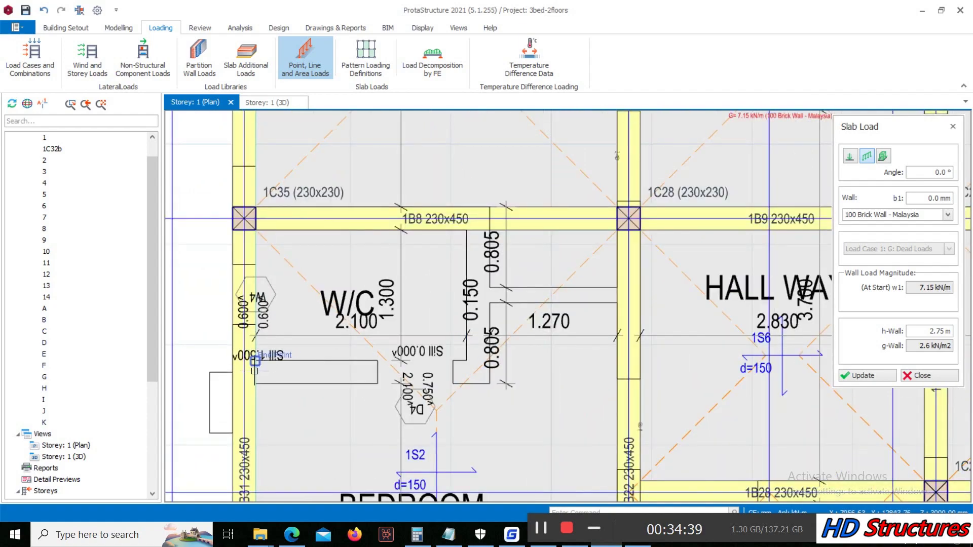
{"action": "scroll", "coordinate": [255, 372], "scroll_direction": "up", "scroll_amount": 2}
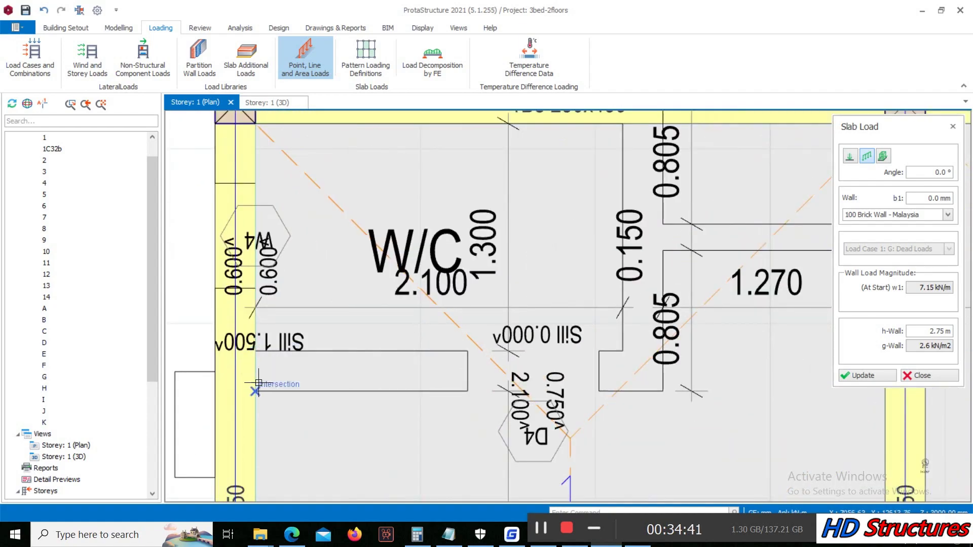
{"action": "scroll", "coordinate": [256, 365], "scroll_direction": "up", "scroll_amount": 1}
{"action": "scroll", "coordinate": [259, 372], "scroll_direction": "up", "scroll_amount": 2}
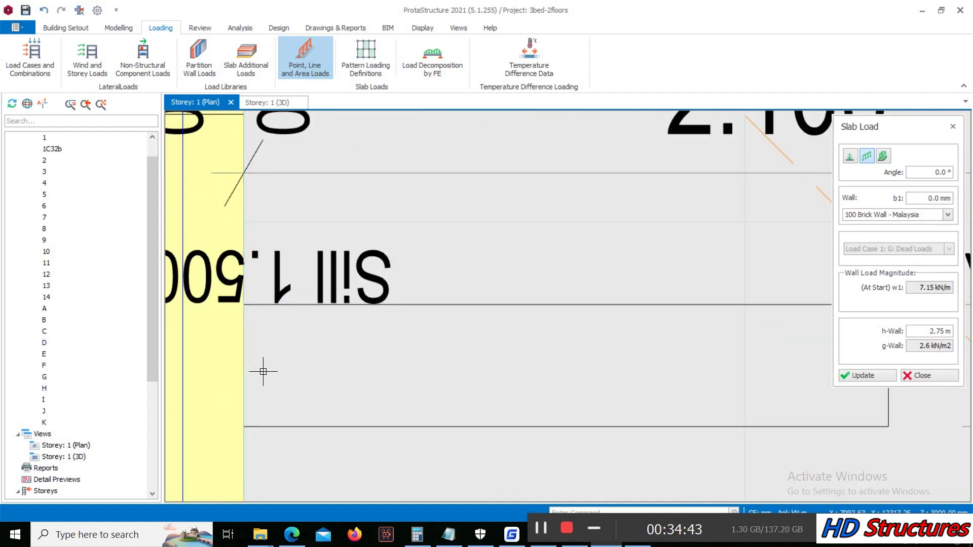
{"action": "scroll", "coordinate": [243, 397], "scroll_direction": "down", "scroll_amount": 5}
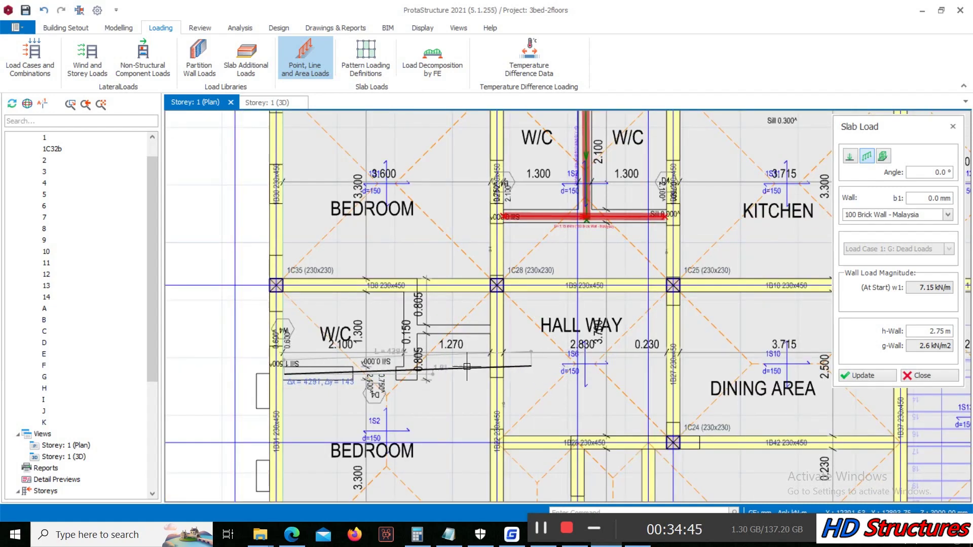
{"action": "scroll", "coordinate": [401, 380], "scroll_direction": "up", "scroll_amount": 4}
{"action": "scroll", "coordinate": [401, 380], "scroll_direction": "up", "scroll_amount": 2}
{"action": "scroll", "coordinate": [398, 375], "scroll_direction": "up", "scroll_amount": 1}
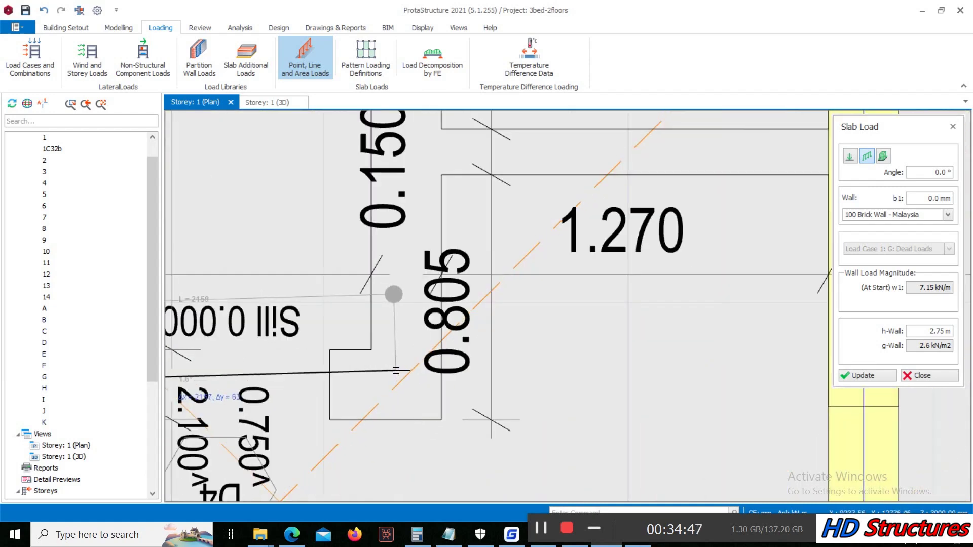
{"action": "left_click", "coordinate": [400, 372]}
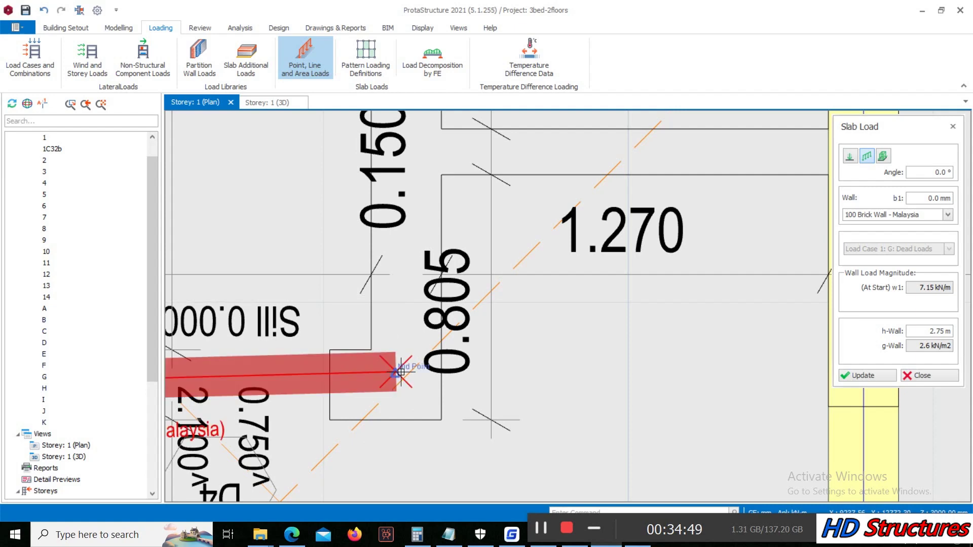
Step: Place a wall line load about 1.31 m long along the inner side wall of slab 1S2's W/C, up to beam 1B8
{"action": "scroll", "coordinate": [424, 379], "scroll_direction": "down", "scroll_amount": 3}
{"action": "scroll", "coordinate": [431, 319], "scroll_direction": "up", "scroll_amount": 4}
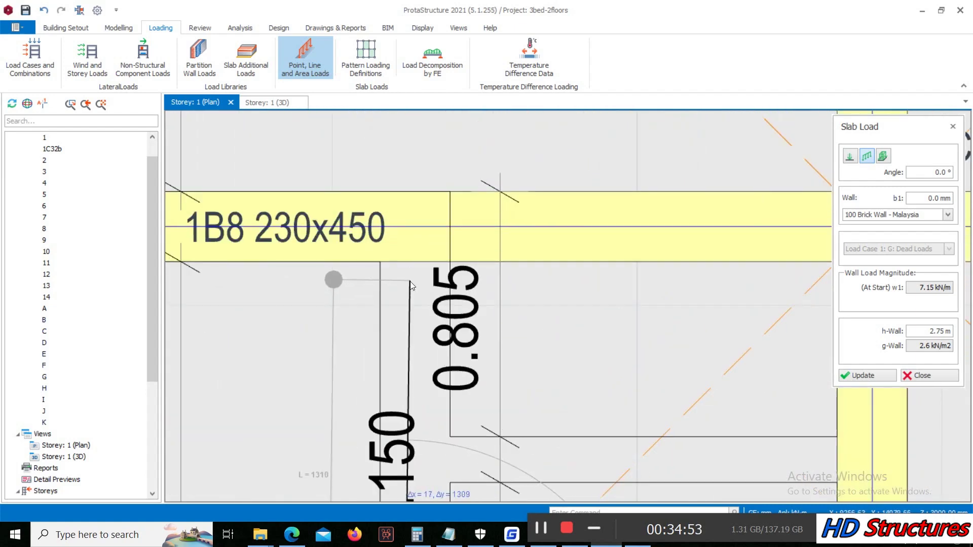
{"action": "left_click", "coordinate": [409, 236]}
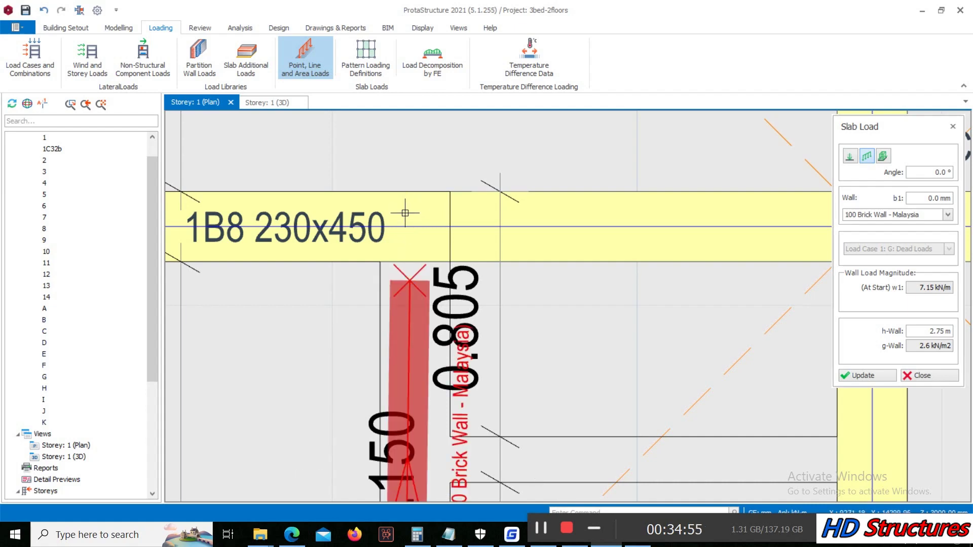
Step: Place a wall line load about 1.36 m long along the short partition from the W/C's inner side wall to the axis 3 beam
{"action": "scroll", "coordinate": [405, 214], "scroll_direction": "down", "scroll_amount": 3}
{"action": "scroll", "coordinate": [598, 294], "scroll_direction": "up", "scroll_amount": 2}
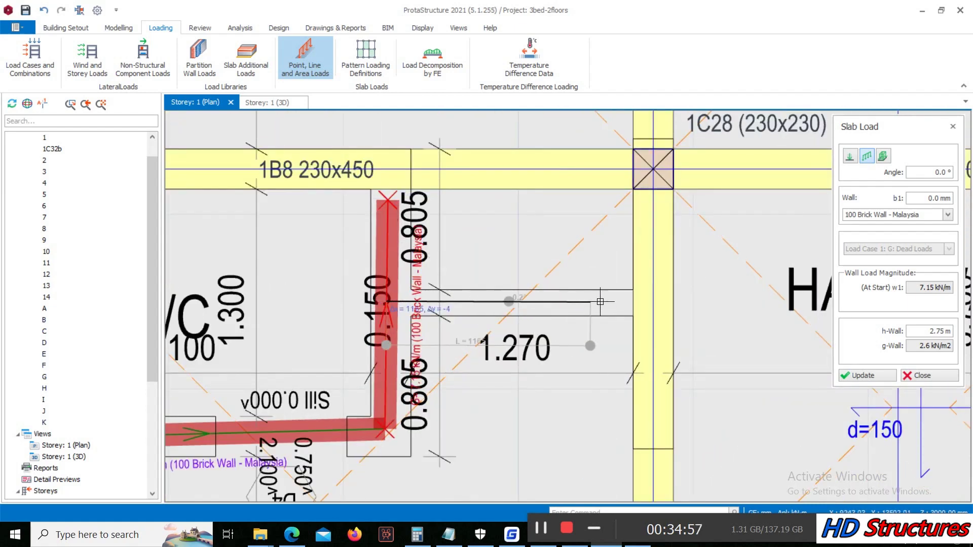
{"action": "scroll", "coordinate": [629, 294], "scroll_direction": "up", "scroll_amount": 2}
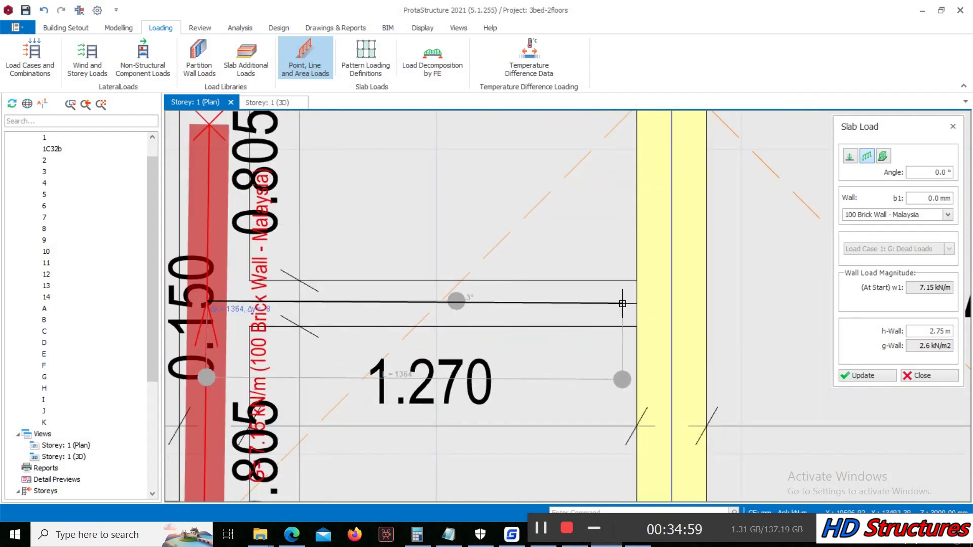
{"action": "left_click", "coordinate": [618, 304]}
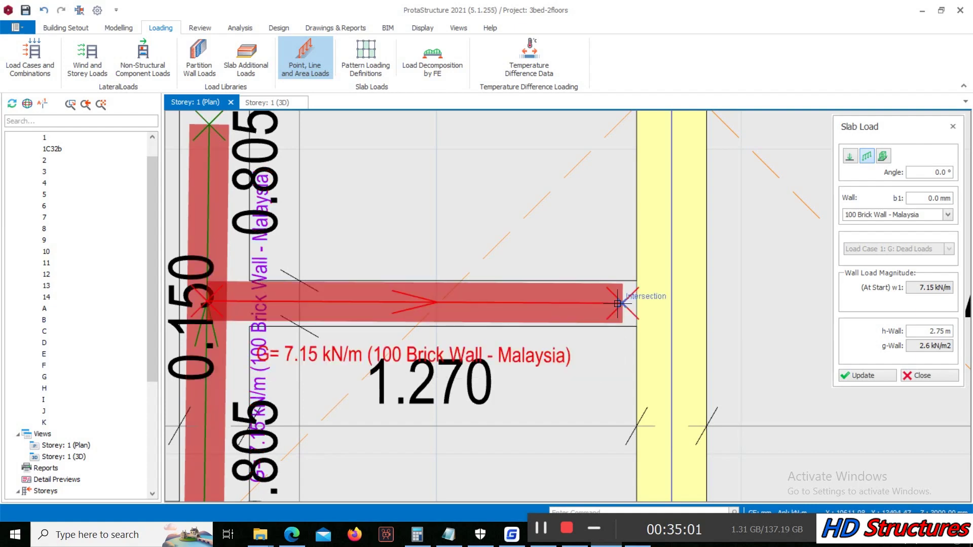
{"action": "right_click", "coordinate": [478, 218]}
{"action": "key", "text": "Escape"}
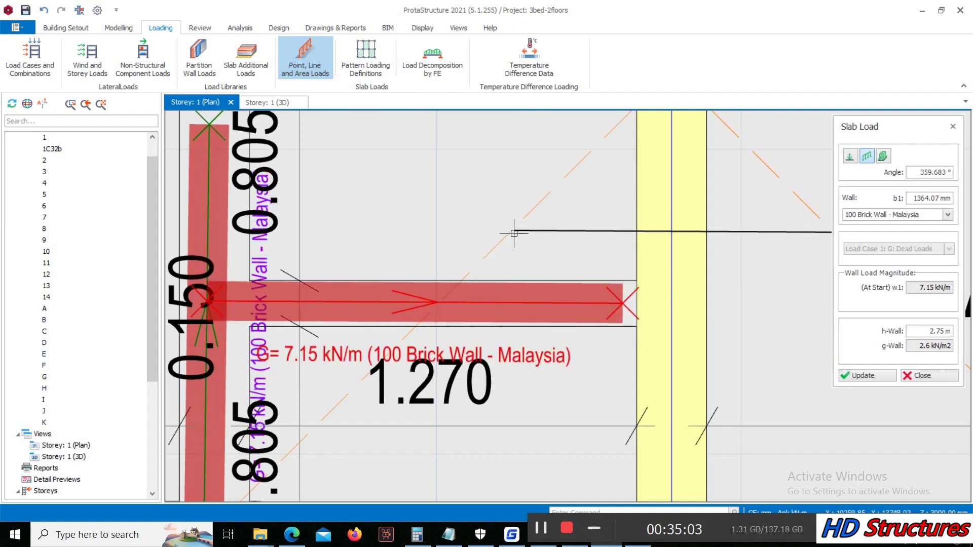
Step: Save the project with the wall loads placed around the W/Cs
{"action": "scroll", "coordinate": [582, 293], "scroll_direction": "down", "scroll_amount": 5}
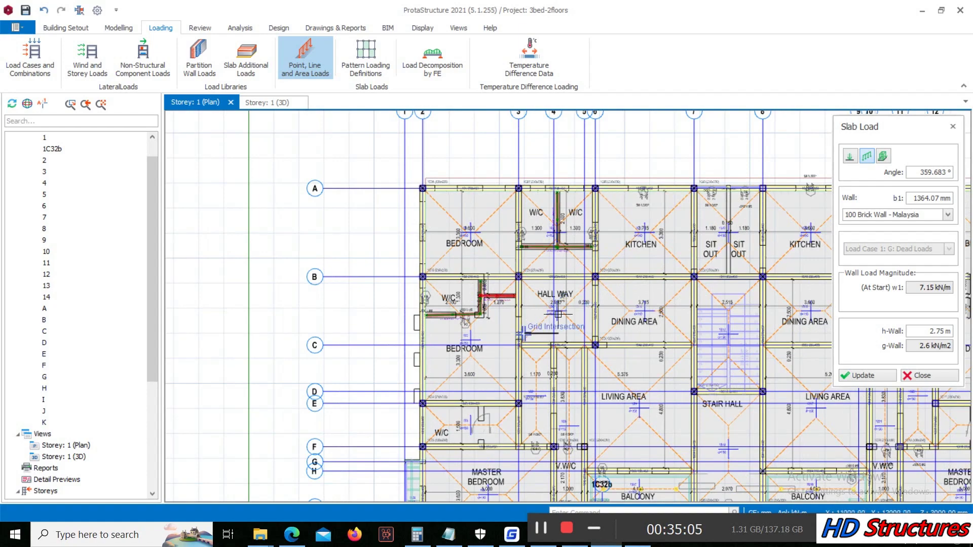
{"action": "scroll", "coordinate": [522, 332], "scroll_direction": "up", "scroll_amount": 3}
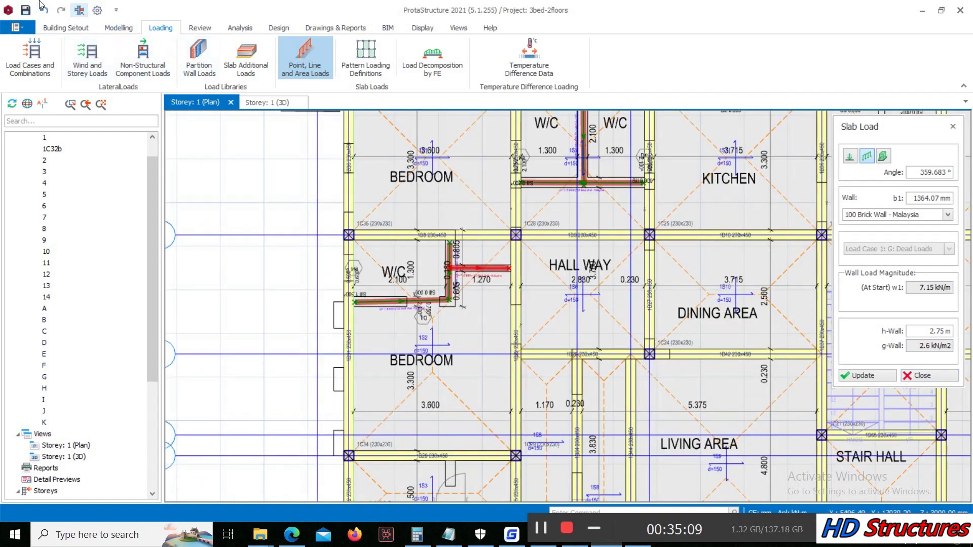
{"action": "left_click", "coordinate": [27, 12]}
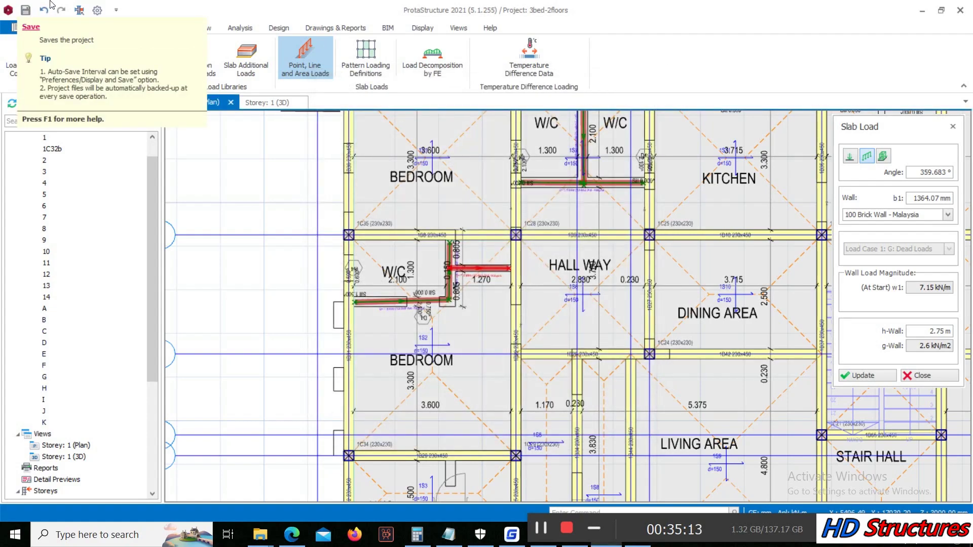
Step: Try to place a wall line load along the bedroom-side wall of slab 1S25's W/C, and undo that load
{"action": "scroll", "coordinate": [307, 317], "scroll_direction": "down", "scroll_amount": 2}
{"action": "scroll", "coordinate": [307, 317], "scroll_direction": "up", "scroll_amount": 2}
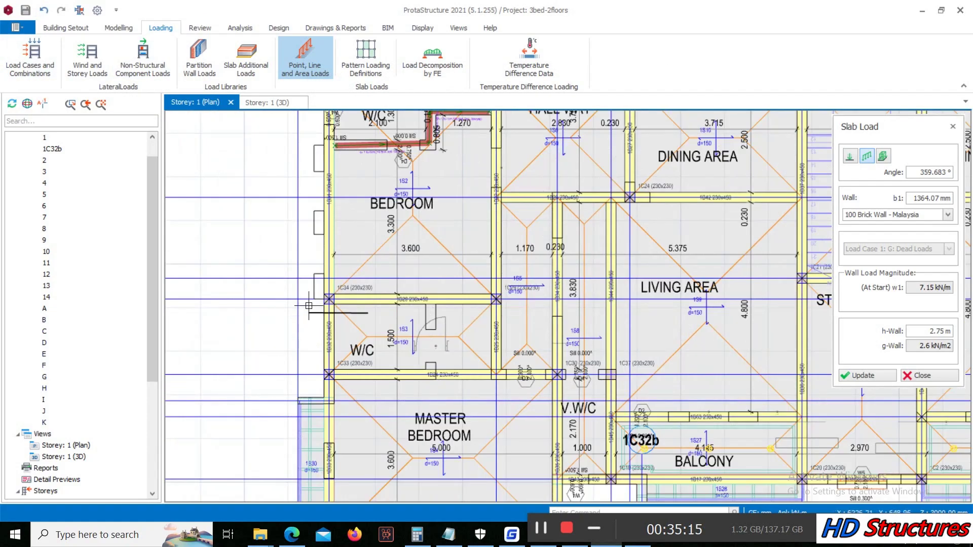
{"action": "scroll", "coordinate": [299, 293], "scroll_direction": "down", "scroll_amount": 2}
{"action": "scroll", "coordinate": [749, 284], "scroll_direction": "up", "scroll_amount": 3}
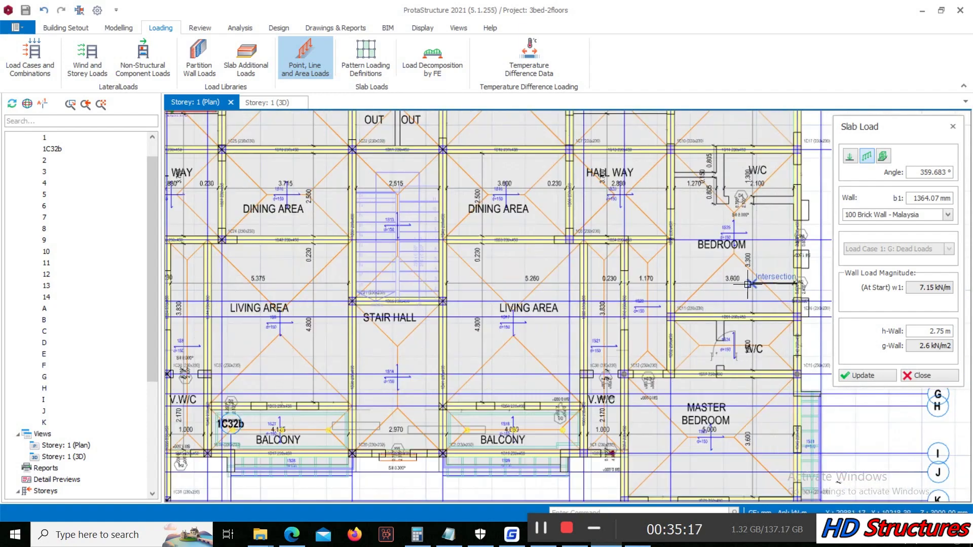
{"action": "scroll", "coordinate": [749, 284], "scroll_direction": "down", "scroll_amount": 2}
{"action": "scroll", "coordinate": [706, 211], "scroll_direction": "up", "scroll_amount": 5}
{"action": "scroll", "coordinate": [538, 255], "scroll_direction": "up", "scroll_amount": 2}
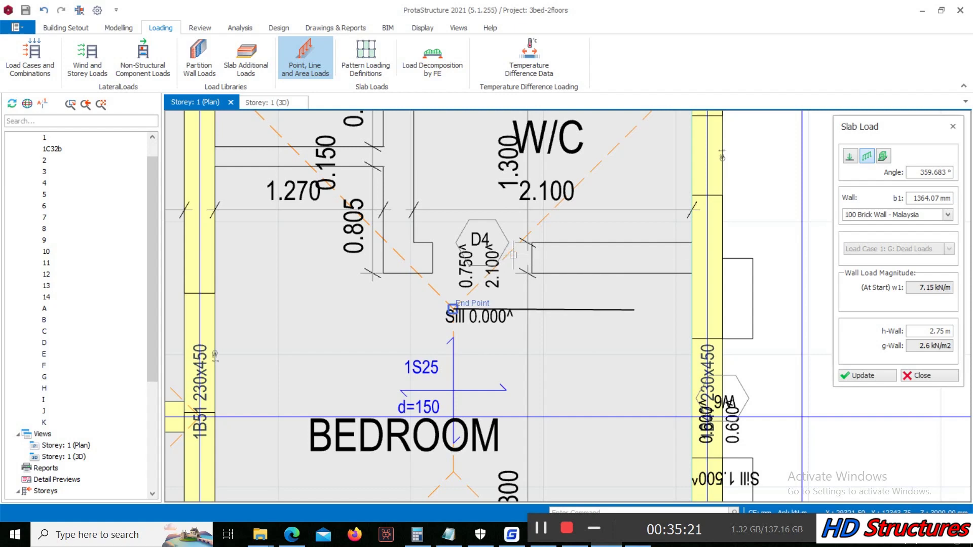
{"action": "scroll", "coordinate": [516, 253], "scroll_direction": "up", "scroll_amount": 3}
{"action": "scroll", "coordinate": [456, 253], "scroll_direction": "down", "scroll_amount": 1}
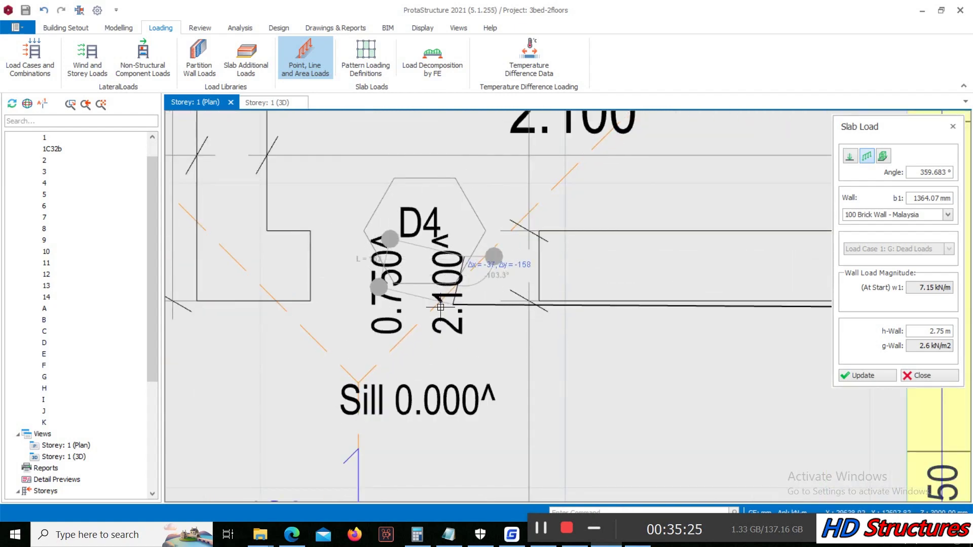
{"action": "scroll", "coordinate": [548, 281], "scroll_direction": "down", "scroll_amount": 3}
{"action": "scroll", "coordinate": [644, 278], "scroll_direction": "up", "scroll_amount": 2}
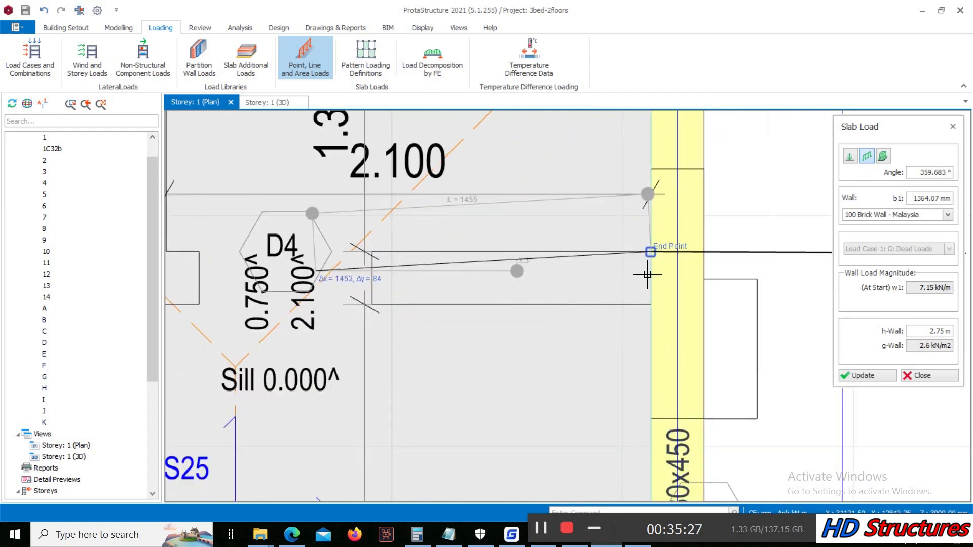
{"action": "scroll", "coordinate": [658, 278], "scroll_direction": "up", "scroll_amount": 3}
{"action": "scroll", "coordinate": [658, 279], "scroll_direction": "up", "scroll_amount": 2}
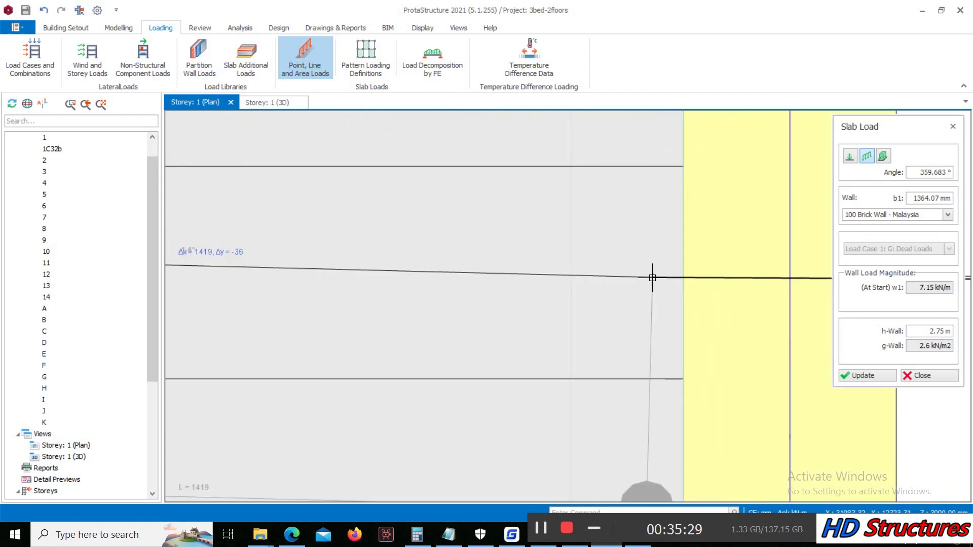
{"action": "left_click", "coordinate": [652, 278]}
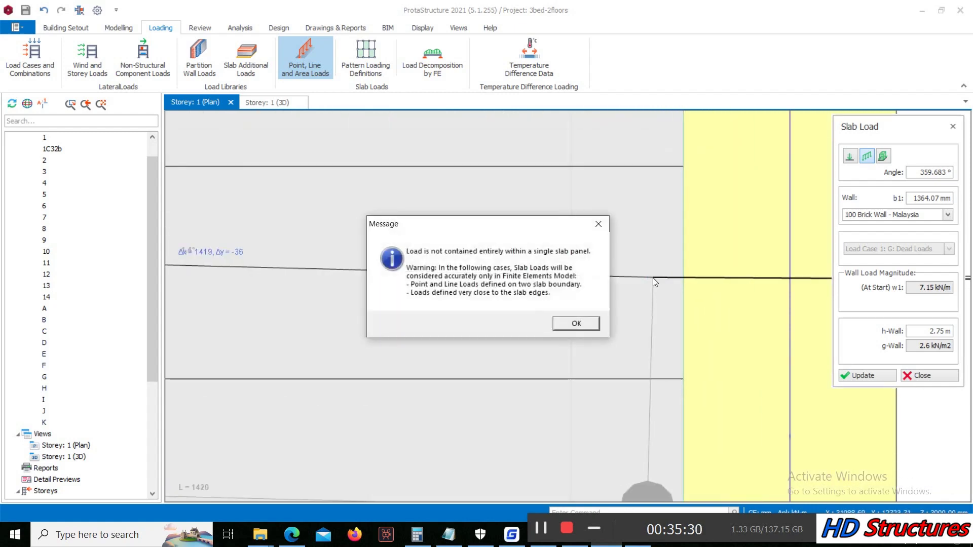
{"action": "left_click", "coordinate": [601, 224]}
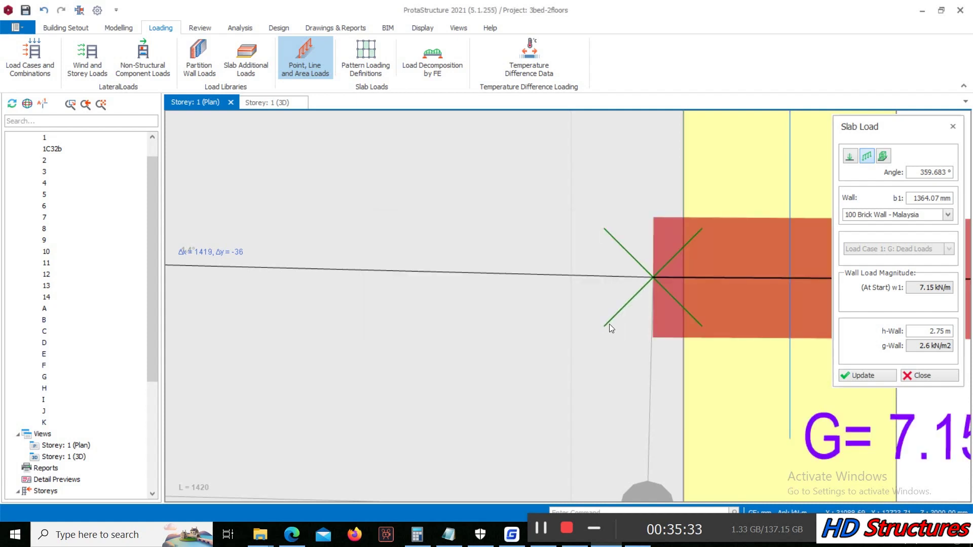
{"action": "scroll", "coordinate": [537, 325], "scroll_direction": "down", "scroll_amount": 4}
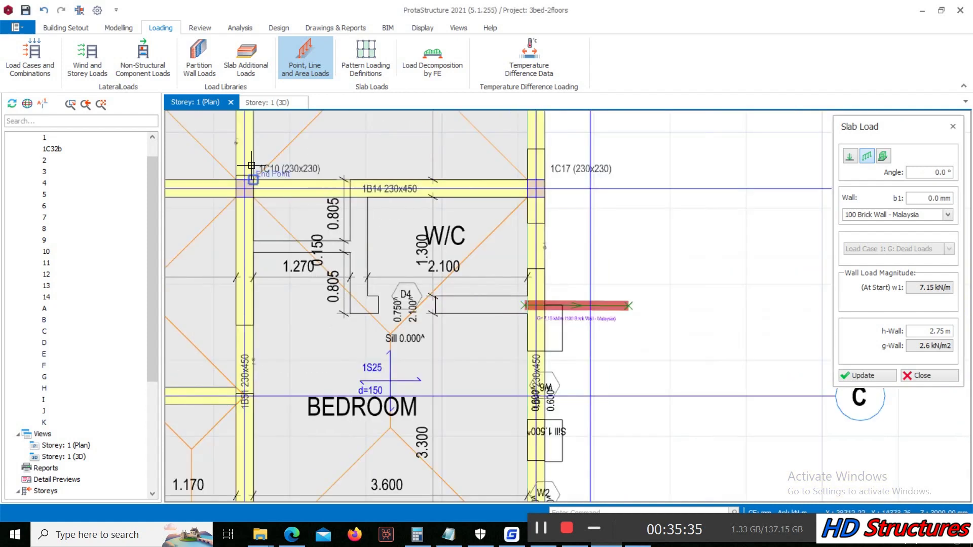
{"action": "left_click", "coordinate": [42, 10]}
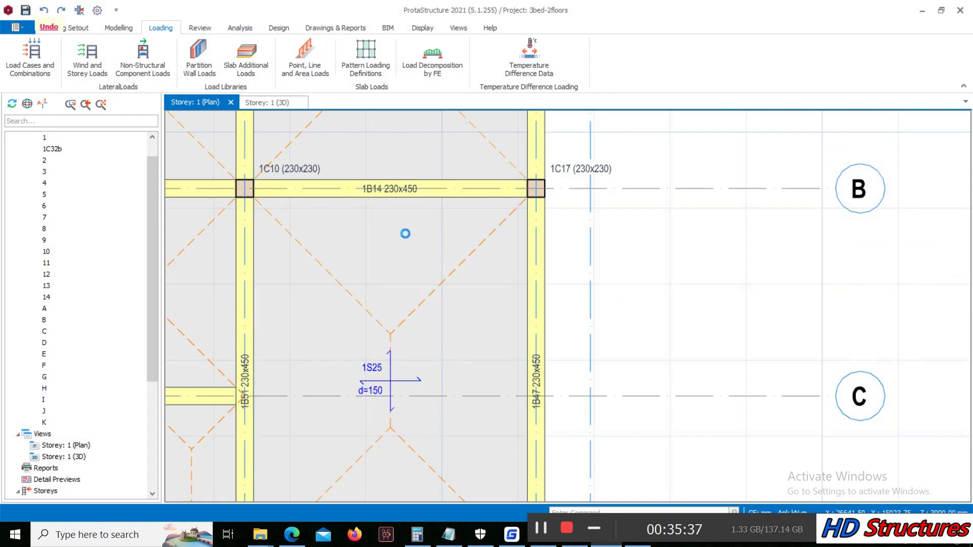
Step: Set up the slab line load again with 100 Brick Wall - Malaysia and a wall height of 2.7 m
{"action": "left_click", "coordinate": [299, 60]}
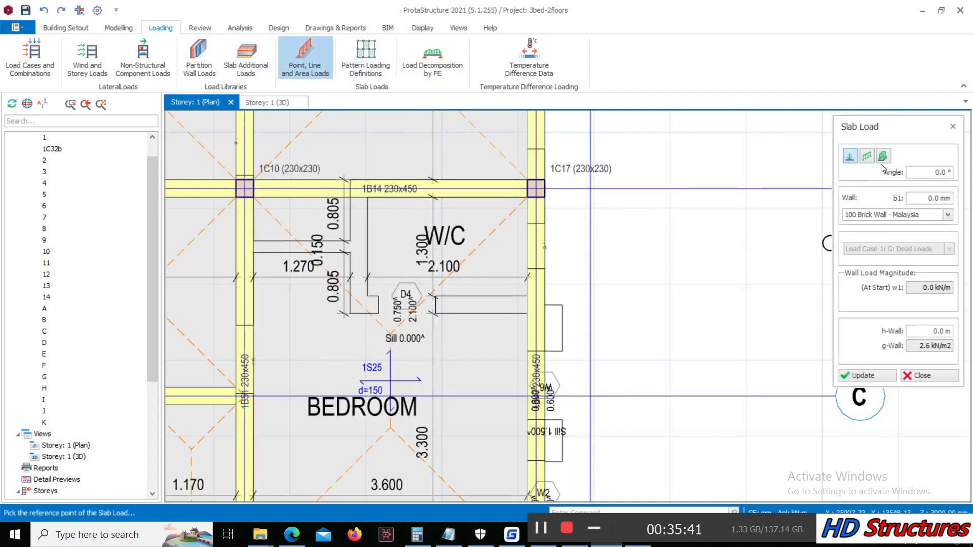
{"action": "left_click", "coordinate": [868, 157]}
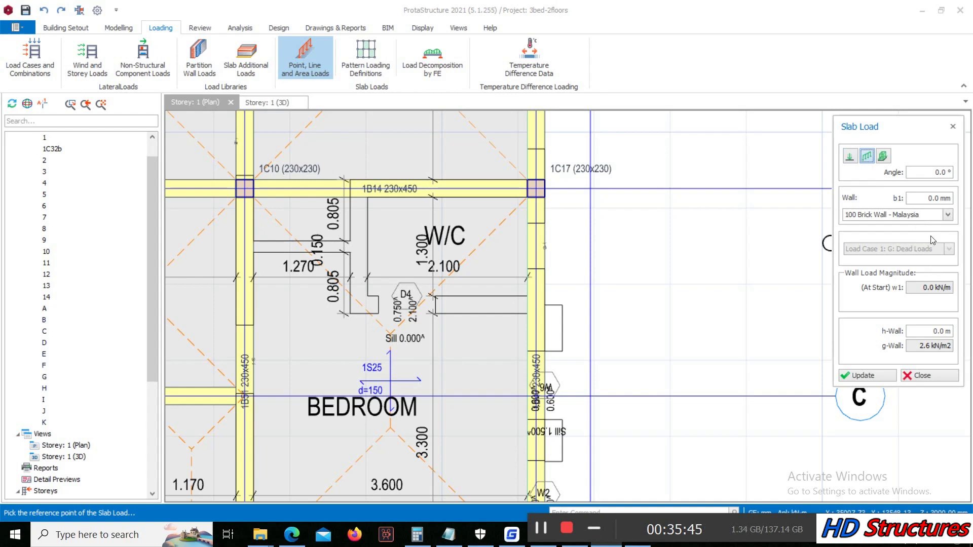
{"action": "left_click", "coordinate": [948, 215]}
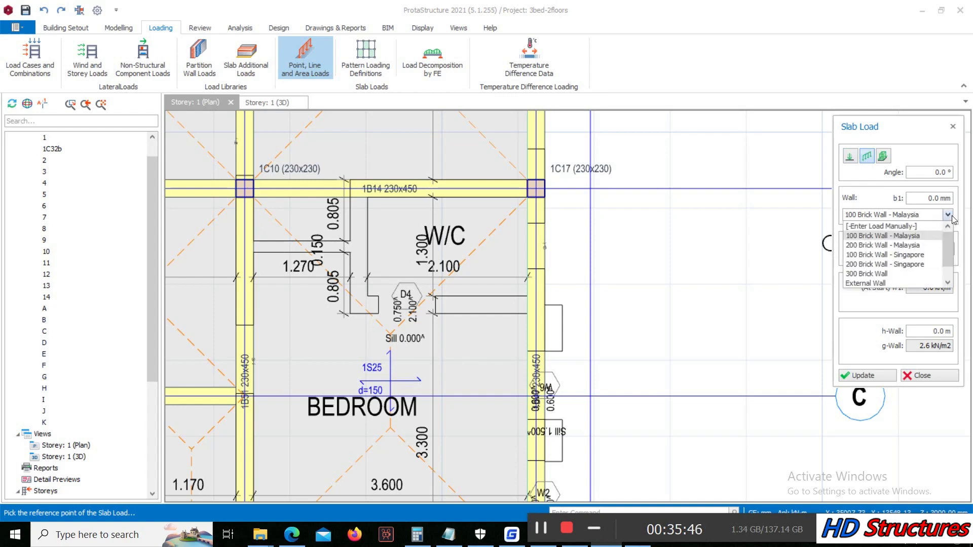
{"action": "left_click", "coordinate": [911, 236]}
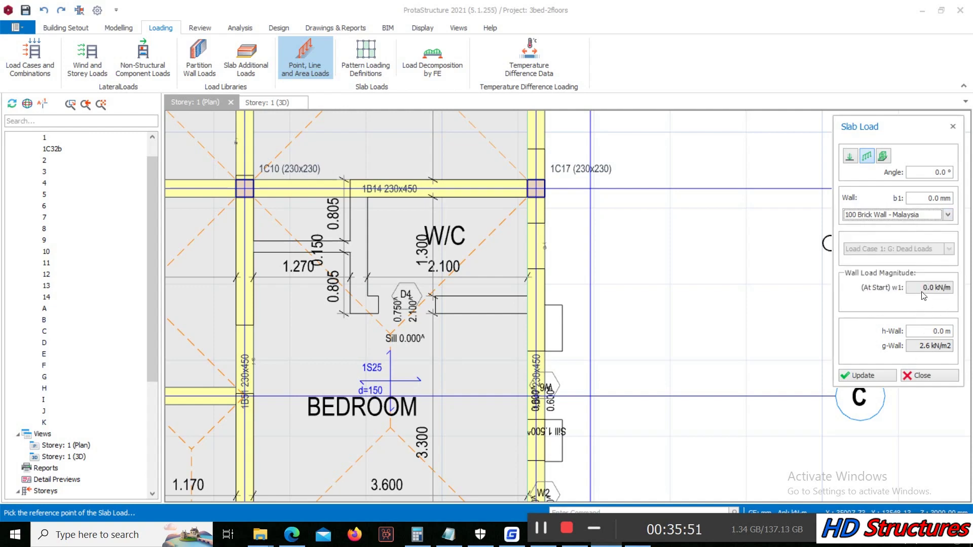
{"action": "left_click", "coordinate": [921, 330]}
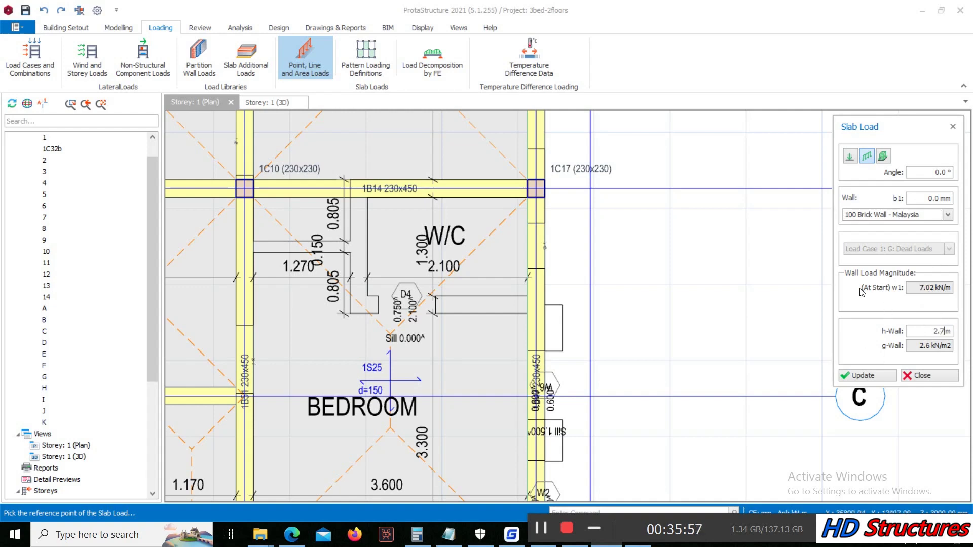
Step: Place a wall line load about 2.33 m long along the bedroom-side wall of slab 1S25's W/C, ending at the outer beam 1B47
{"action": "scroll", "coordinate": [553, 355], "scroll_direction": "down", "scroll_amount": 2}
{"action": "scroll", "coordinate": [524, 304], "scroll_direction": "up", "scroll_amount": 5}
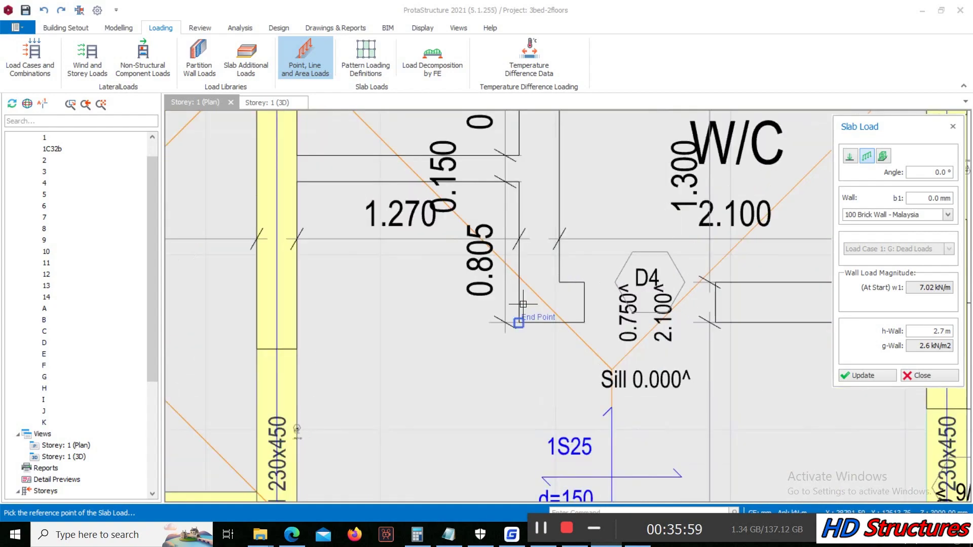
{"action": "left_click", "coordinate": [518, 318]}
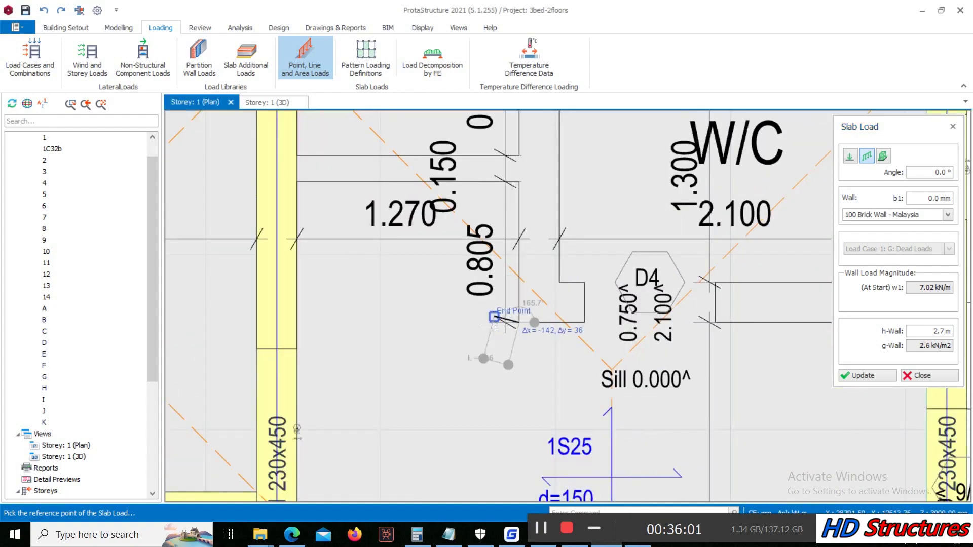
{"action": "scroll", "coordinate": [552, 322], "scroll_direction": "down", "scroll_amount": 2}
{"action": "scroll", "coordinate": [688, 330], "scroll_direction": "up", "scroll_amount": 2}
{"action": "left_click", "coordinate": [686, 328]}
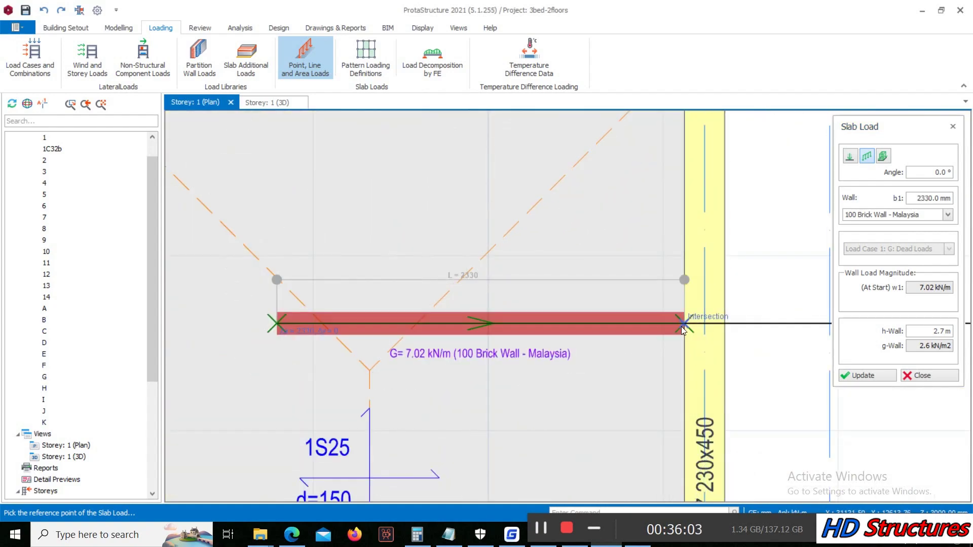
Step: Place a 100 Brick Wall - Malaysia line load along the hallway-side wall of slab 1S25's W/C, from beam 1B14 to the bedroom-side wall load
{"action": "scroll", "coordinate": [544, 307], "scroll_direction": "down", "scroll_amount": 3}
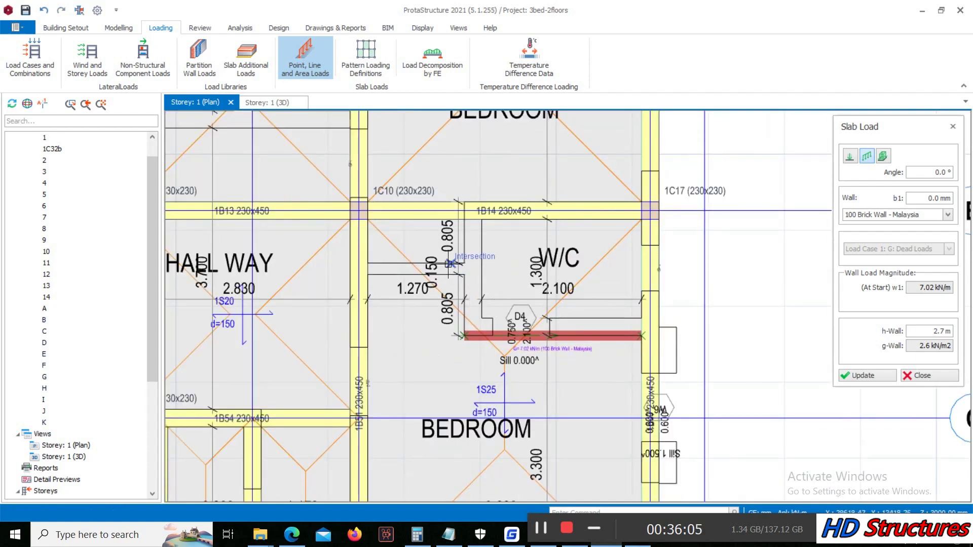
{"action": "scroll", "coordinate": [545, 306], "scroll_direction": "up", "scroll_amount": 3}
{"action": "left_click", "coordinate": [506, 189]}
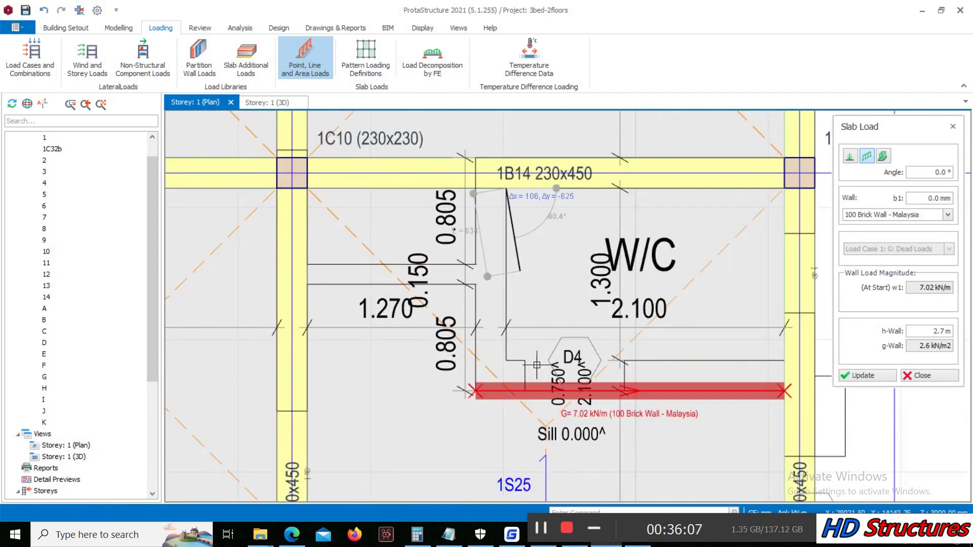
{"action": "scroll", "coordinate": [509, 381], "scroll_direction": "up", "scroll_amount": 3}
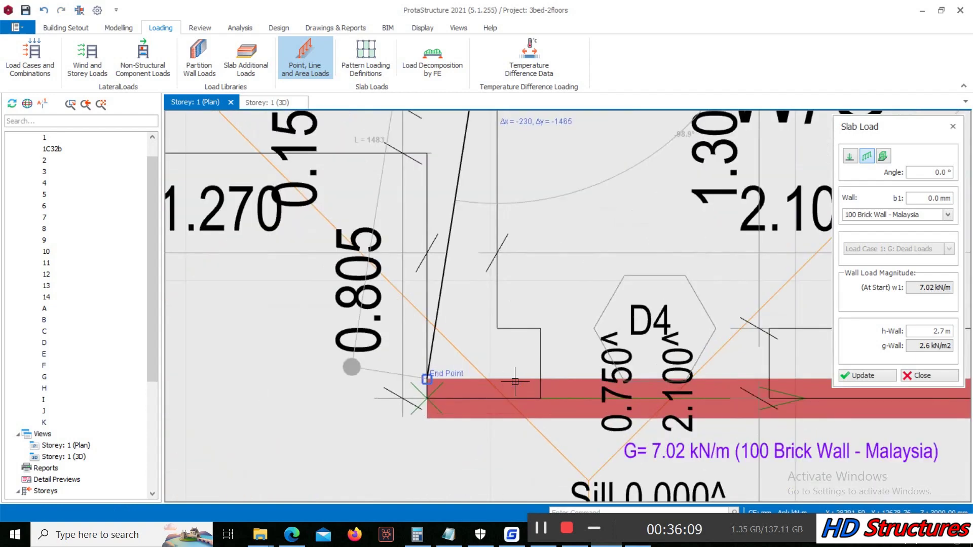
{"action": "left_click", "coordinate": [518, 353]}
{"action": "scroll", "coordinate": [518, 353], "scroll_direction": "down", "scroll_amount": 6}
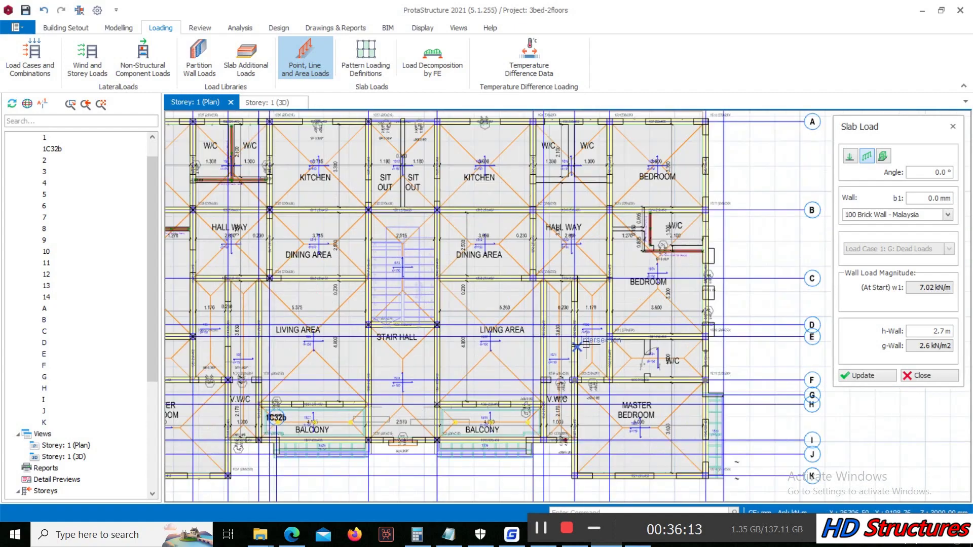
Step: Place a 100 Brick Wall - Malaysia line load along the partition across slab 1S24's W/C, from beam 1B59 to beam 1B61
{"action": "scroll", "coordinate": [586, 346], "scroll_direction": "up", "scroll_amount": 8}
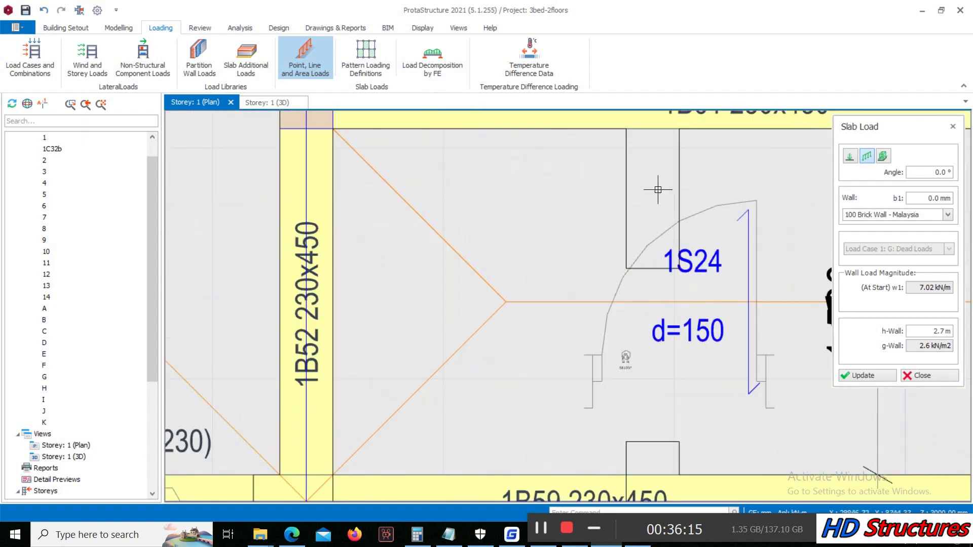
{"action": "scroll", "coordinate": [644, 120], "scroll_direction": "up", "scroll_amount": 2}
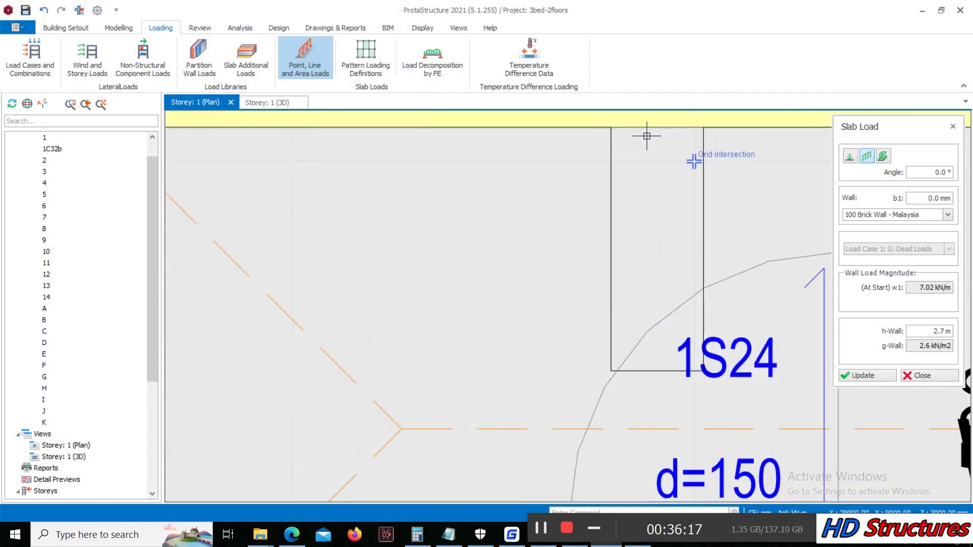
{"action": "scroll", "coordinate": [649, 136], "scroll_direction": "up", "scroll_amount": 2}
{"action": "scroll", "coordinate": [645, 146], "scroll_direction": "down", "scroll_amount": 3}
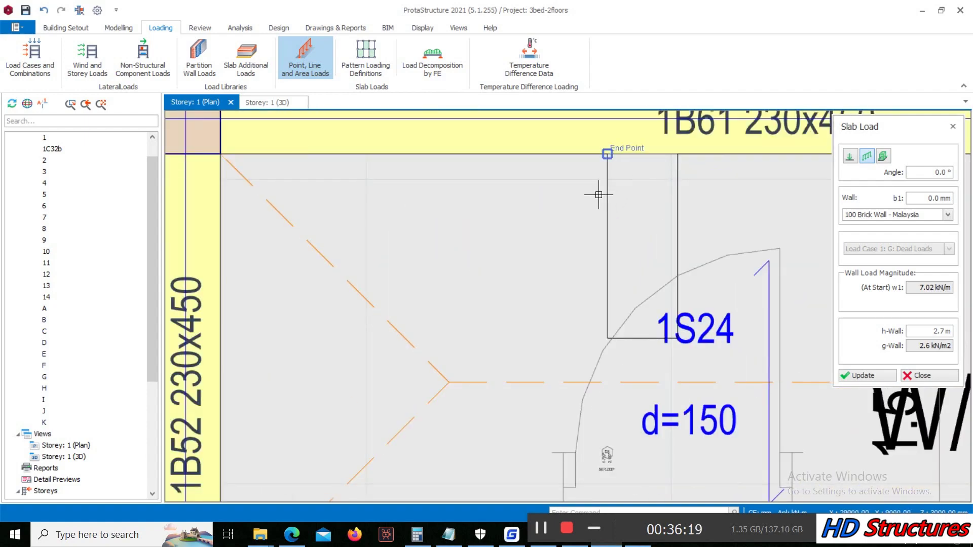
{"action": "scroll", "coordinate": [626, 165], "scroll_direction": "down", "scroll_amount": 2}
{"action": "scroll", "coordinate": [628, 267], "scroll_direction": "up", "scroll_amount": 3}
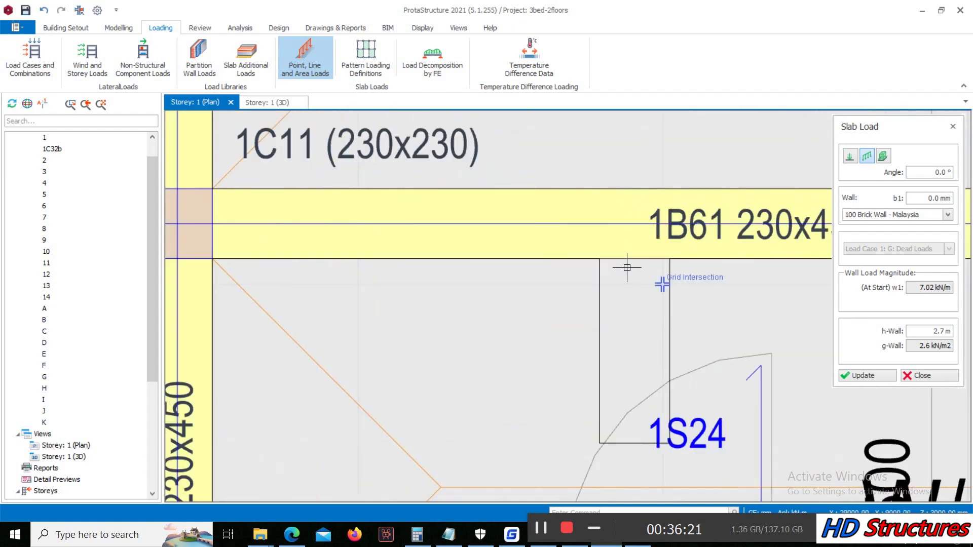
{"action": "scroll", "coordinate": [629, 292], "scroll_direction": "up", "scroll_amount": 1}
{"action": "scroll", "coordinate": [634, 184], "scroll_direction": "down", "scroll_amount": 3}
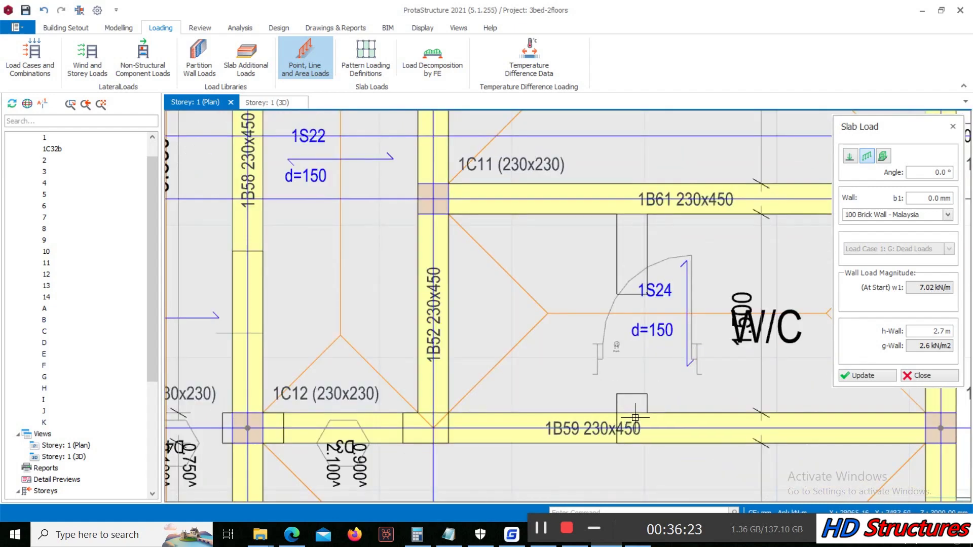
{"action": "scroll", "coordinate": [635, 398], "scroll_direction": "up", "scroll_amount": 3}
{"action": "left_click", "coordinate": [632, 396]}
{"action": "scroll", "coordinate": [632, 396], "scroll_direction": "down", "scroll_amount": 3}
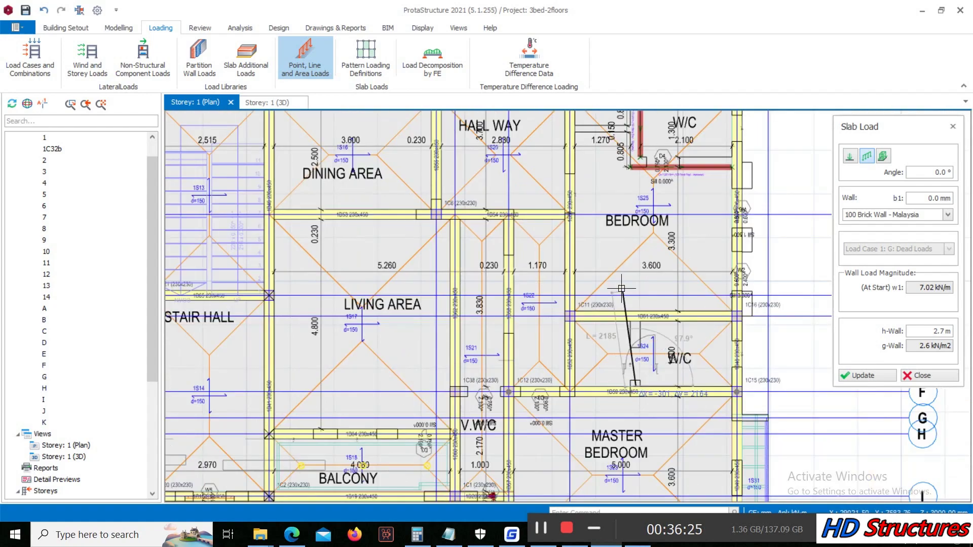
{"action": "scroll", "coordinate": [638, 344], "scroll_direction": "up", "scroll_amount": 3}
{"action": "scroll", "coordinate": [638, 343], "scroll_direction": "up", "scroll_amount": 3}
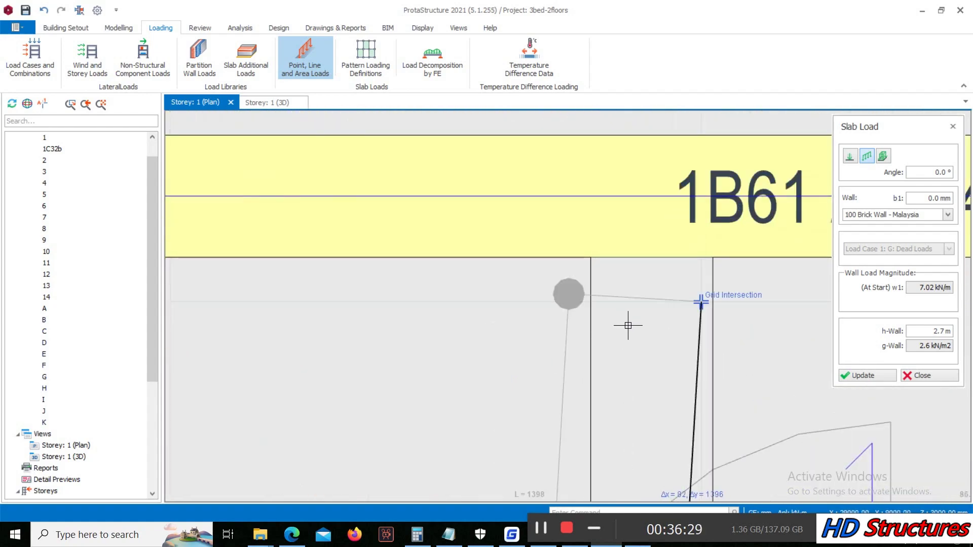
{"action": "scroll", "coordinate": [627, 335], "scroll_direction": "down", "scroll_amount": 1}
{"action": "scroll", "coordinate": [629, 305], "scroll_direction": "up", "scroll_amount": 2}
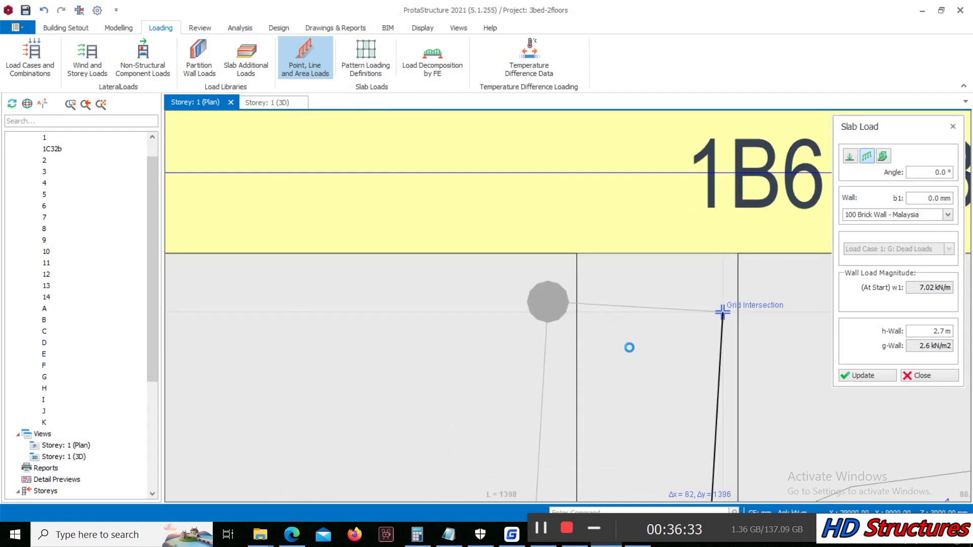
Step: Finish placing slab loads and close the slab load settings
{"action": "scroll", "coordinate": [628, 345], "scroll_direction": "down", "scroll_amount": 4}
{"action": "scroll", "coordinate": [410, 281], "scroll_direction": "down", "scroll_amount": 4}
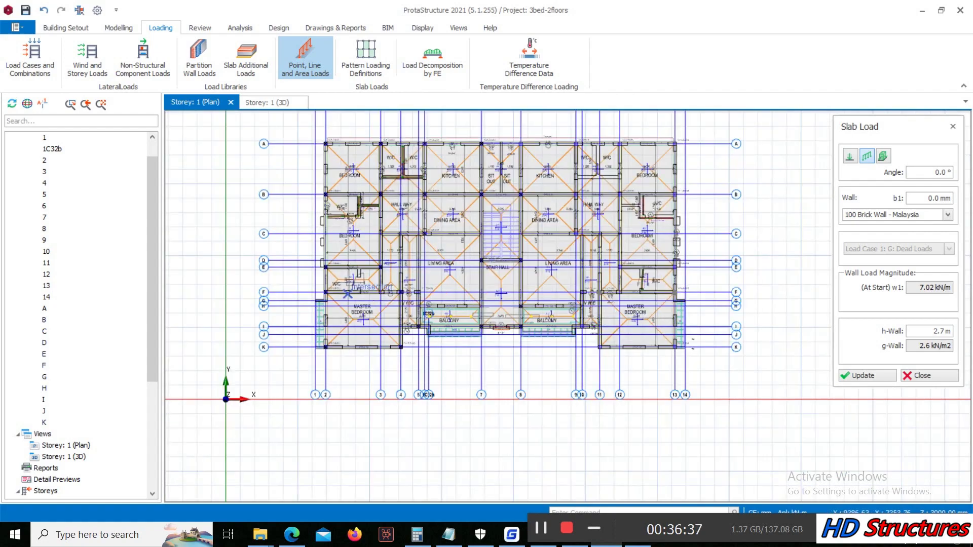
{"action": "scroll", "coordinate": [350, 283], "scroll_direction": "up", "scroll_amount": 3}
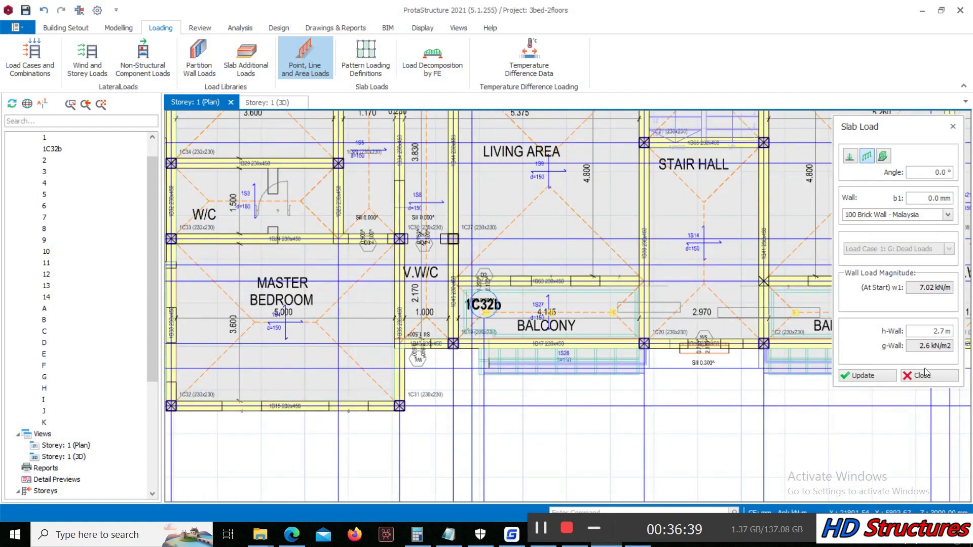
{"action": "left_click", "coordinate": [922, 375]}
{"action": "scroll", "coordinate": [581, 243], "scroll_direction": "up", "scroll_amount": 2}
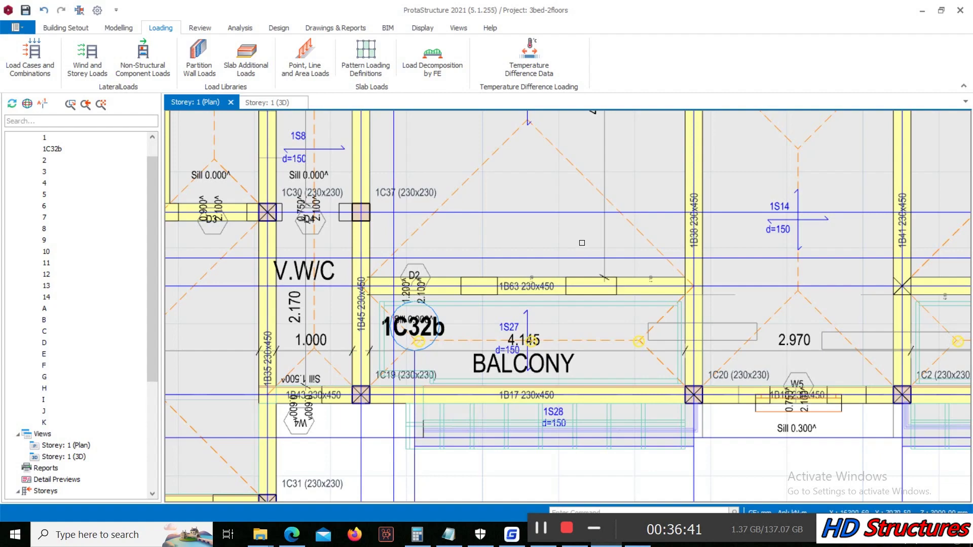
{"action": "scroll", "coordinate": [501, 217], "scroll_direction": "down", "scroll_amount": 5}
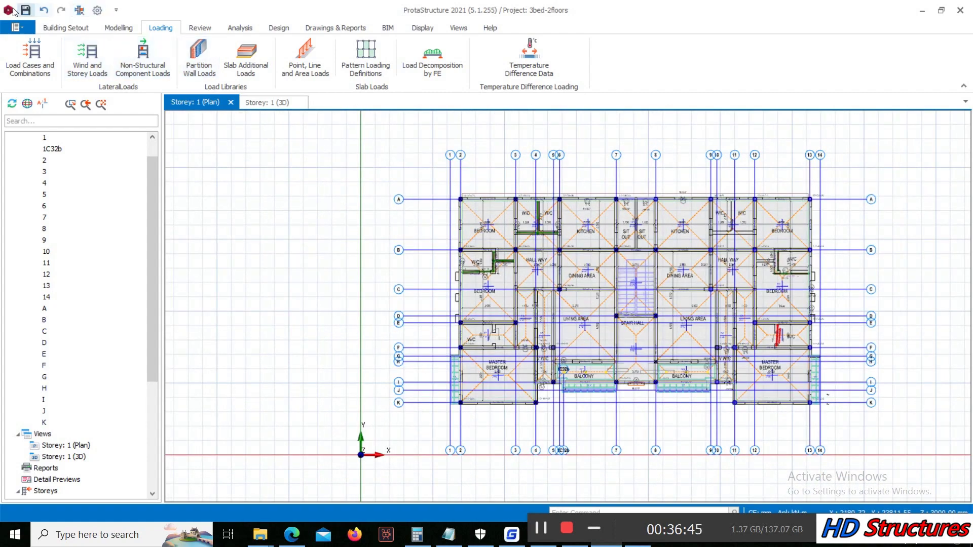
Step: Insert an X-direction analytical slab strip about 29.5 m long across all the slabs between axes A and B
{"action": "left_click", "coordinate": [118, 28]}
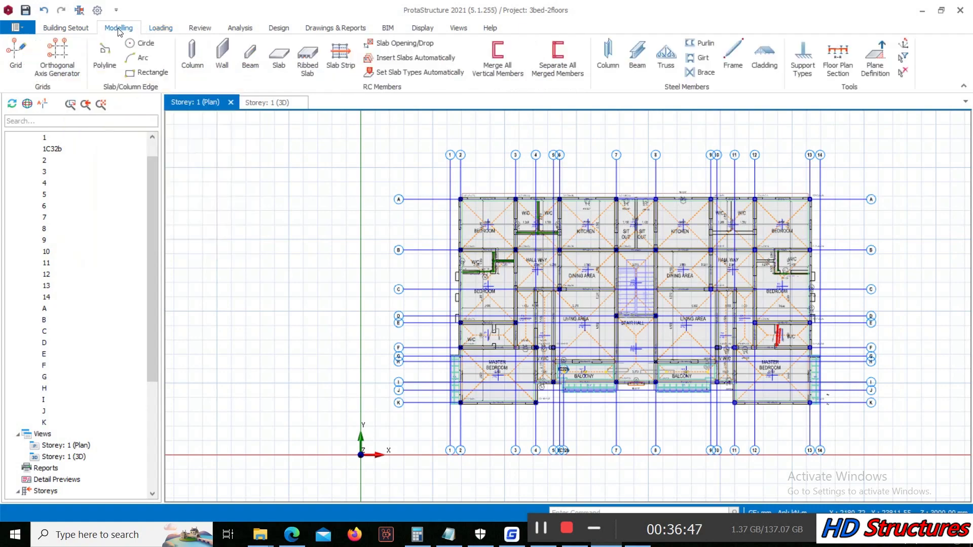
{"action": "left_click", "coordinate": [343, 60]}
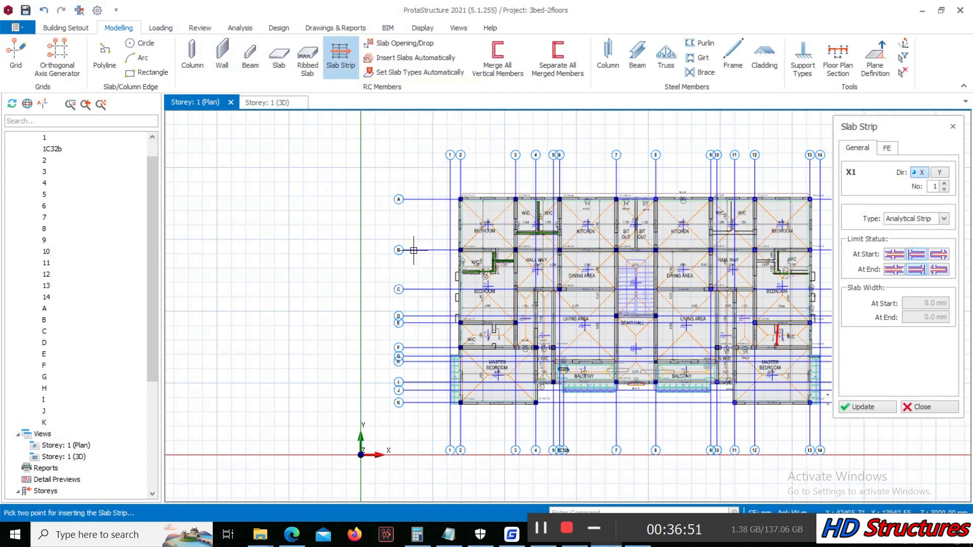
{"action": "scroll", "coordinate": [770, 185], "scroll_direction": "up", "scroll_amount": 1}
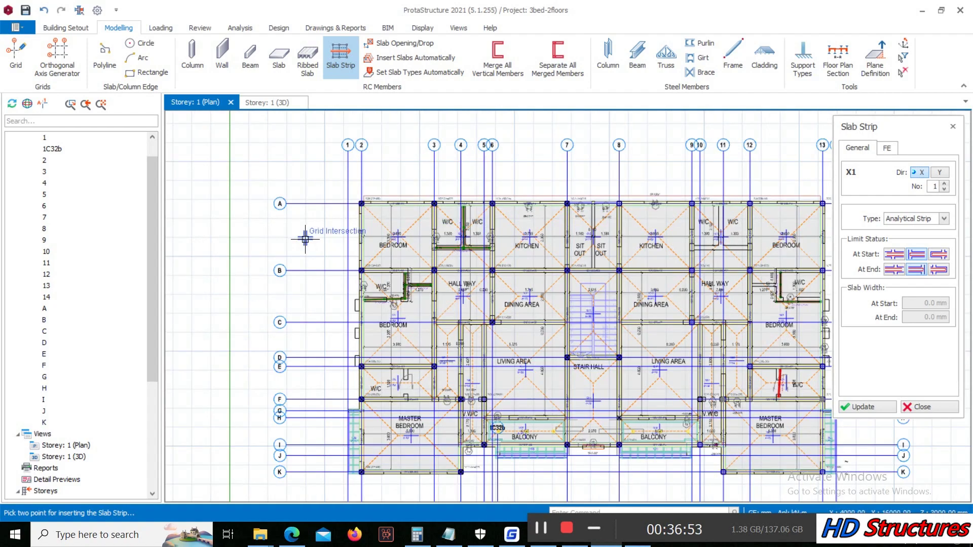
{"action": "scroll", "coordinate": [419, 188], "scroll_direction": "up", "scroll_amount": 5}
{"action": "scroll", "coordinate": [392, 192], "scroll_direction": "down", "scroll_amount": 5}
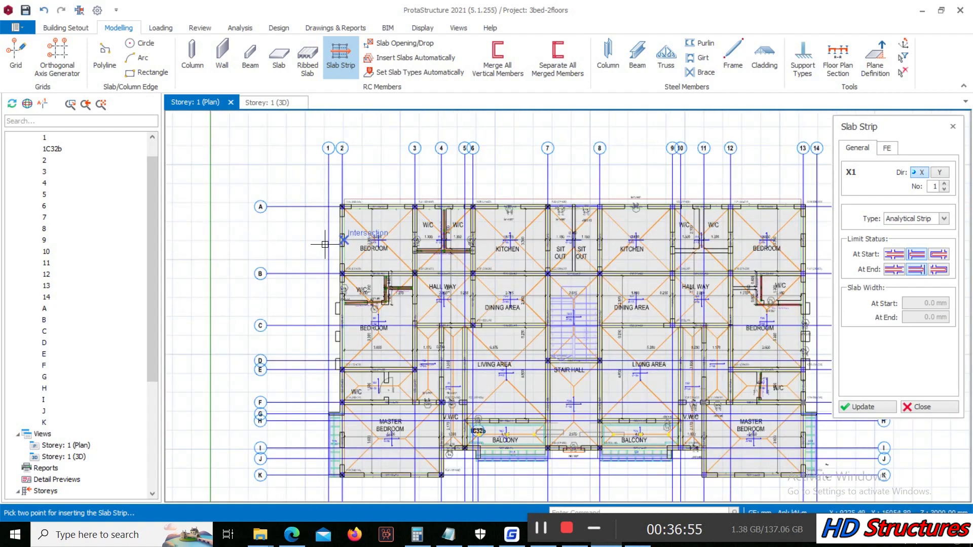
{"action": "left_click", "coordinate": [274, 250]}
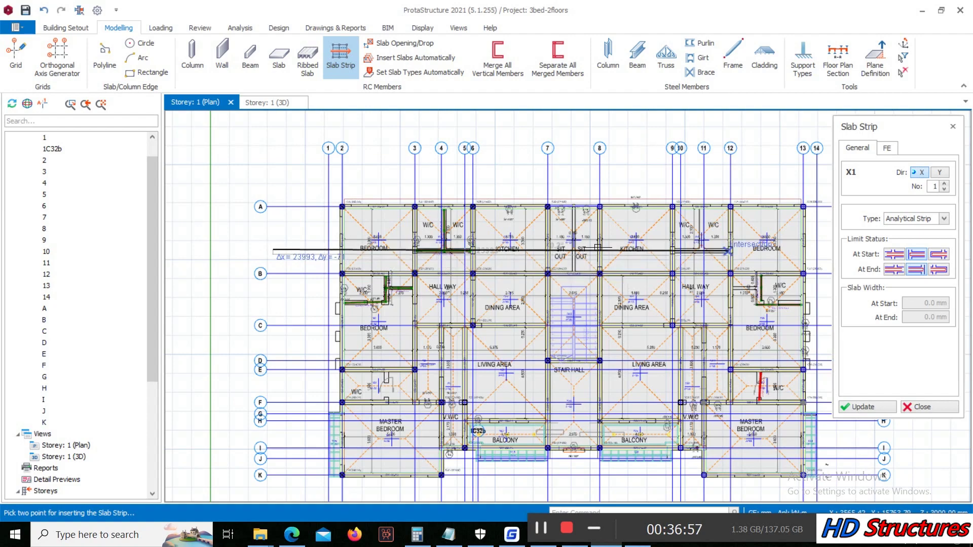
{"action": "scroll", "coordinate": [699, 248], "scroll_direction": "up", "scroll_amount": 1}
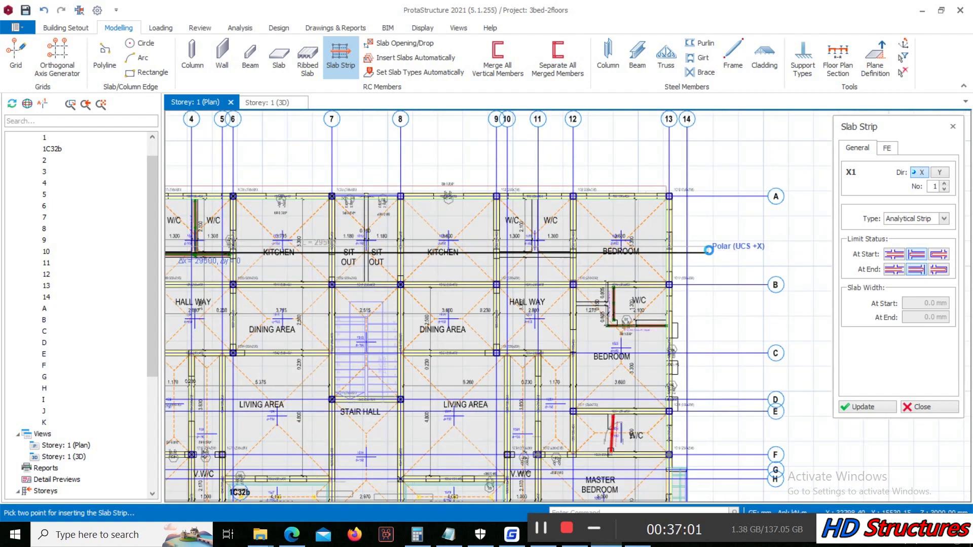
{"action": "left_click", "coordinate": [708, 250]}
Step: Insert an X-direction slab strip about 12.6 m long between axes B and C, from outside axis 2 to just past beam 1B37 at the stairs
{"action": "scroll", "coordinate": [659, 234], "scroll_direction": "up", "scroll_amount": 4}
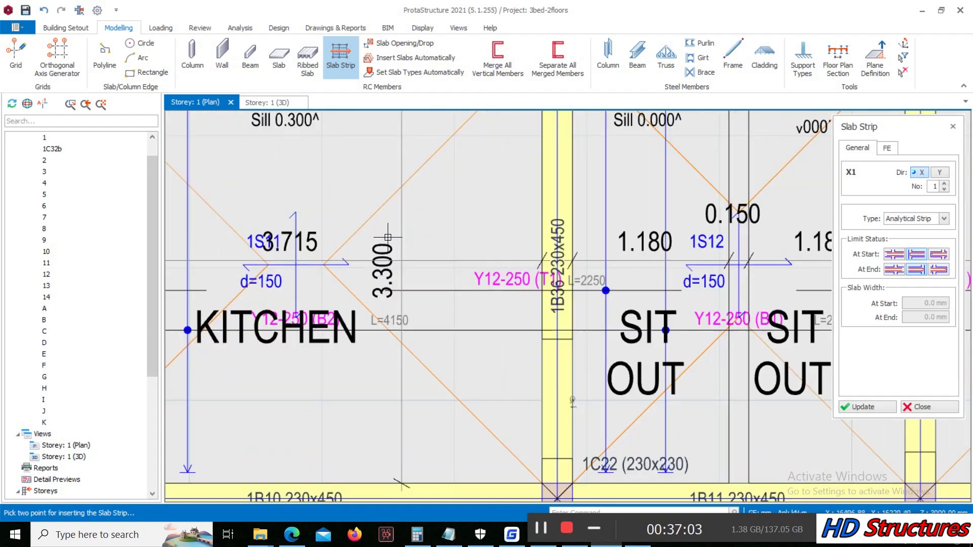
{"action": "scroll", "coordinate": [634, 217], "scroll_direction": "down", "scroll_amount": 3}
{"action": "scroll", "coordinate": [634, 217], "scroll_direction": "down", "scroll_amount": 4}
{"action": "scroll", "coordinate": [370, 272], "scroll_direction": "up", "scroll_amount": 4}
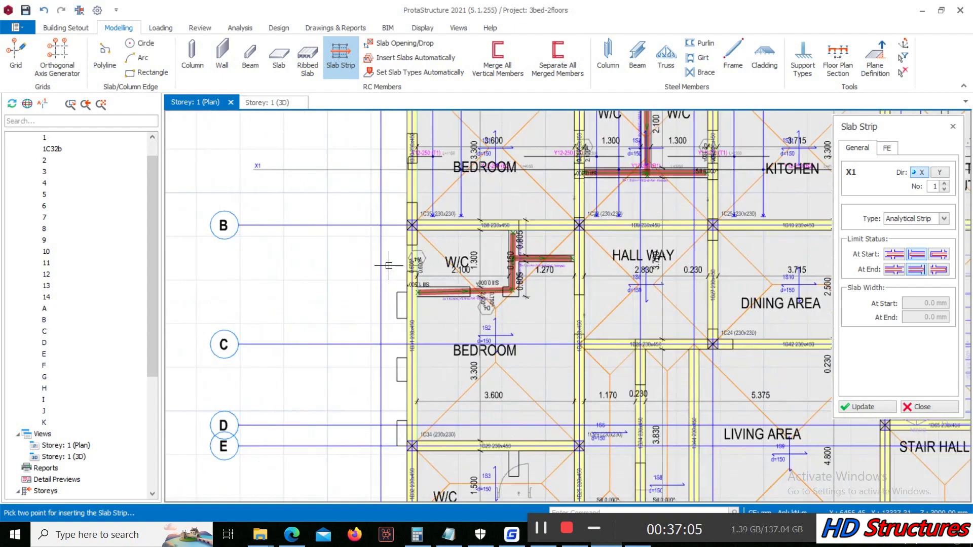
{"action": "scroll", "coordinate": [354, 277], "scroll_direction": "down", "scroll_amount": 1}
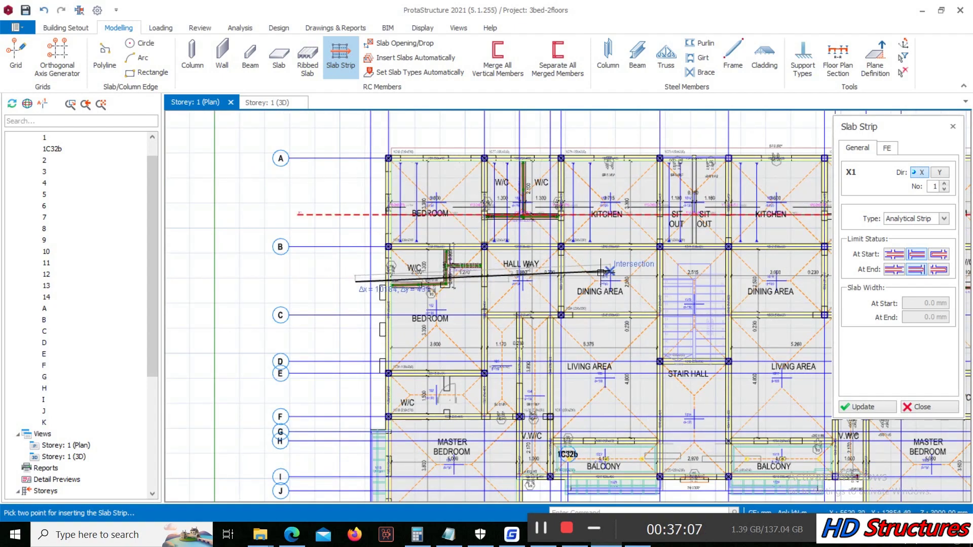
{"action": "scroll", "coordinate": [659, 278], "scroll_direction": "up", "scroll_amount": 4}
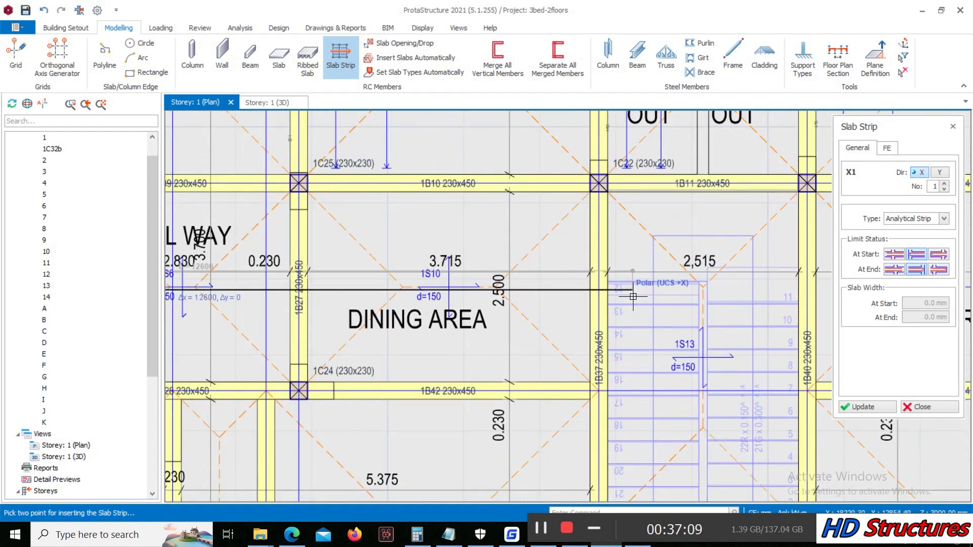
{"action": "left_click", "coordinate": [636, 298]}
Step: Insert an X-direction slab strip between axes B and C, from the stairwell beside beam 1B40 to outside axis 13
{"action": "scroll", "coordinate": [633, 296], "scroll_direction": "down", "scroll_amount": 3}
{"action": "scroll", "coordinate": [608, 304], "scroll_direction": "up", "scroll_amount": 3}
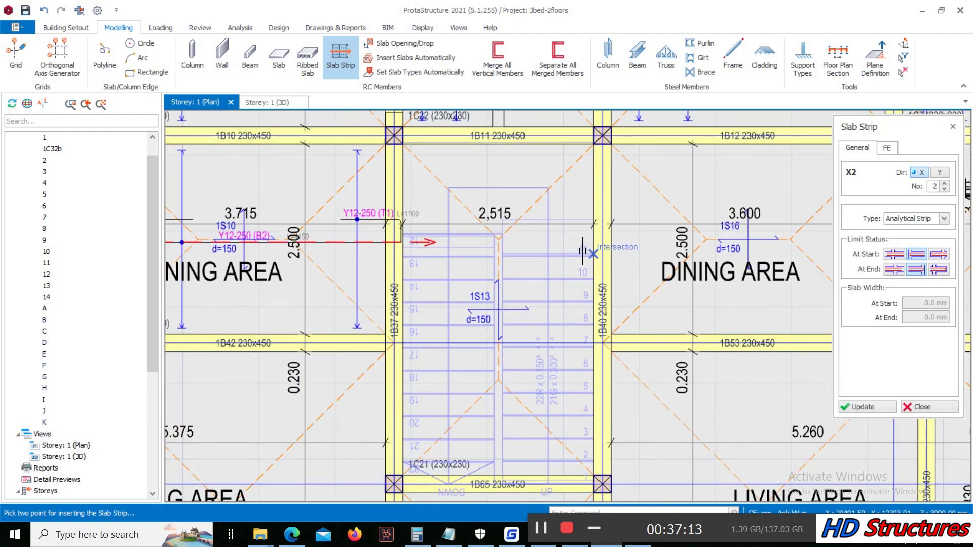
{"action": "left_click", "coordinate": [567, 244]}
{"action": "scroll", "coordinate": [568, 244], "scroll_direction": "down", "scroll_amount": 4}
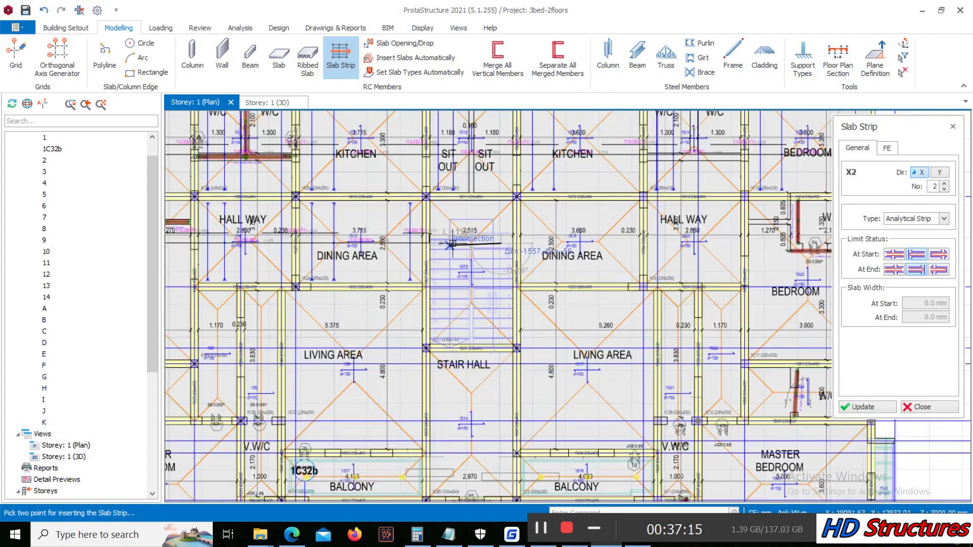
{"action": "scroll", "coordinate": [651, 297], "scroll_direction": "up", "scroll_amount": 2}
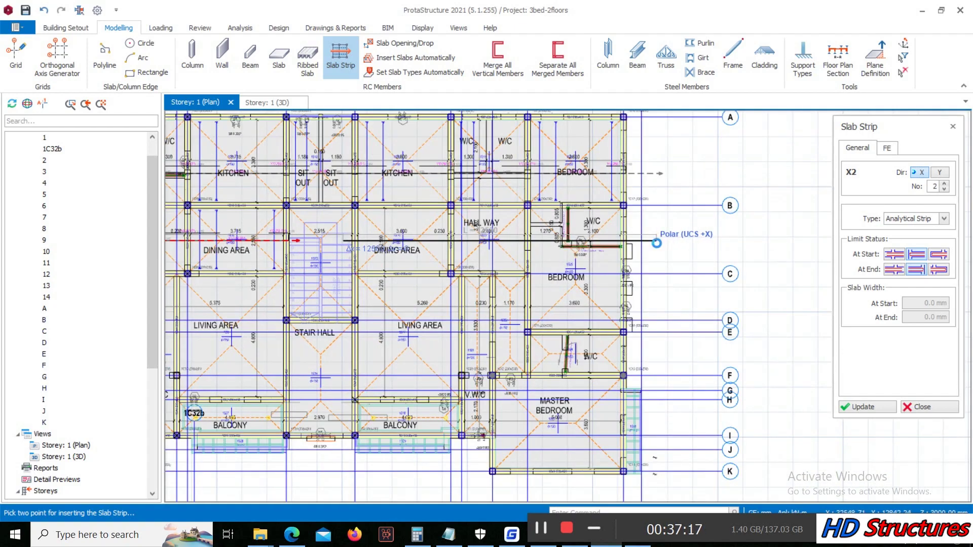
{"action": "left_click", "coordinate": [656, 241]}
Step: Insert an X-direction slab strip across the full building width between axes E and F, through both W/Cs and the living areas
{"action": "scroll", "coordinate": [656, 241], "scroll_direction": "down", "scroll_amount": 4}
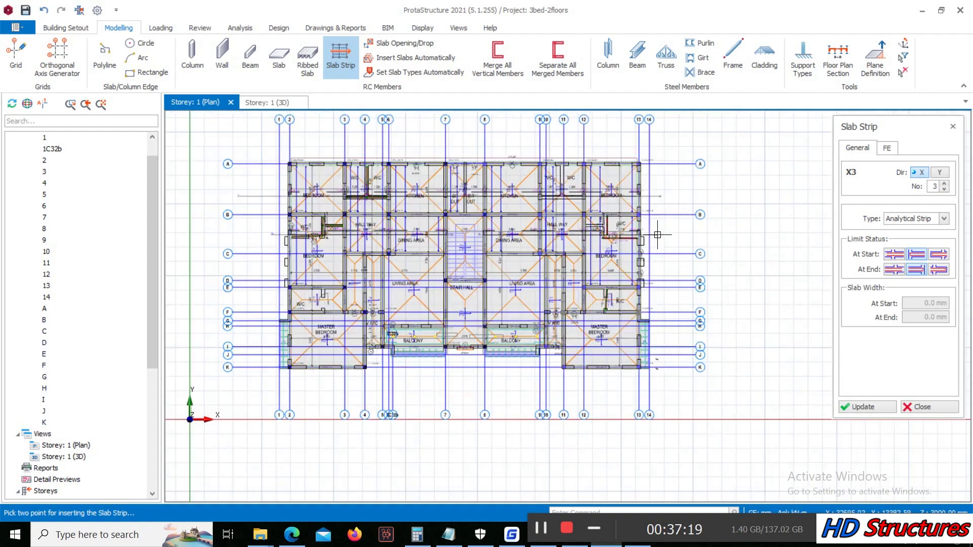
{"action": "scroll", "coordinate": [458, 309], "scroll_direction": "up", "scroll_amount": 2}
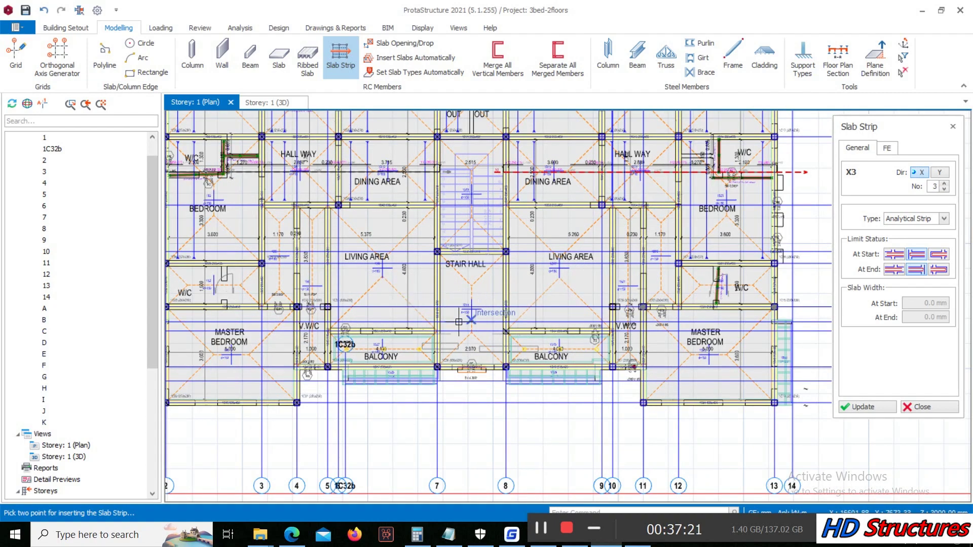
{"action": "scroll", "coordinate": [473, 316], "scroll_direction": "down", "scroll_amount": 1}
{"action": "left_click", "coordinate": [213, 294]}
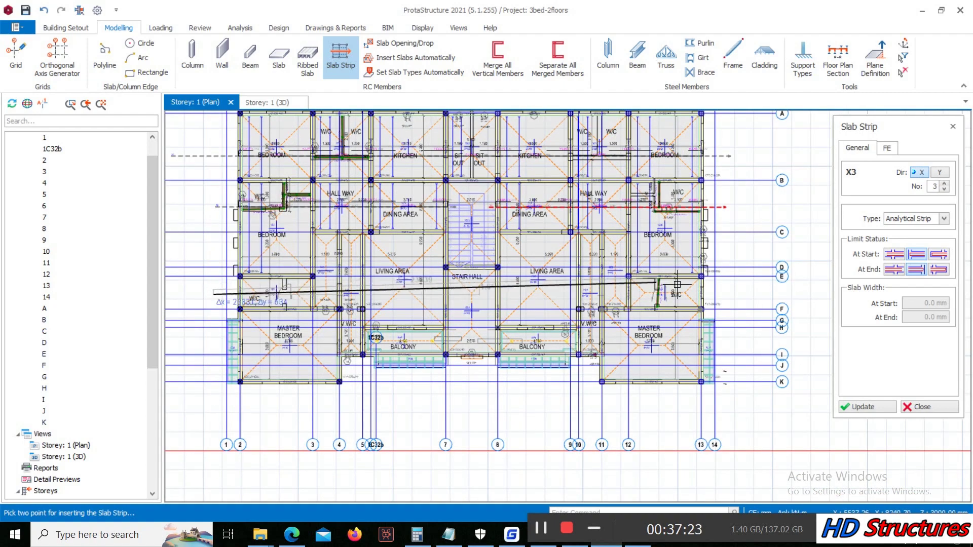
{"action": "left_click", "coordinate": [734, 294]}
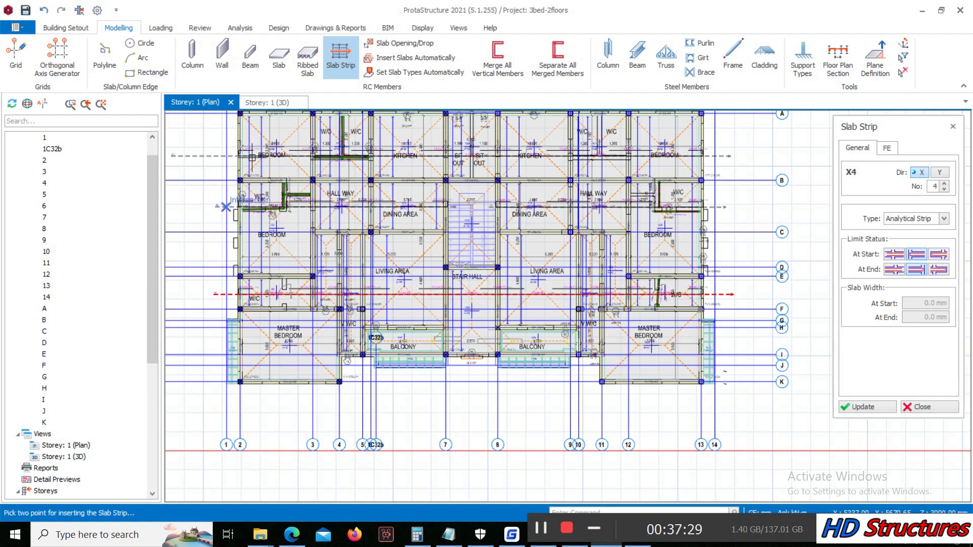
Step: Set both strip limit statuses to the third option and insert an X-direction strip about 29.7 m long through the master bedrooms and balconies
{"action": "left_click", "coordinate": [944, 256]}
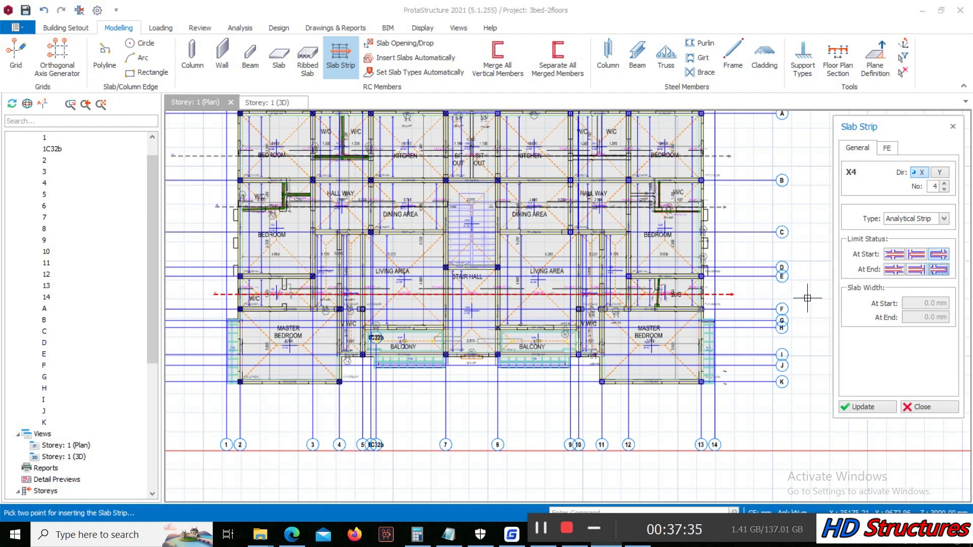
{"action": "left_click", "coordinate": [201, 343]}
{"action": "left_click", "coordinate": [763, 349]}
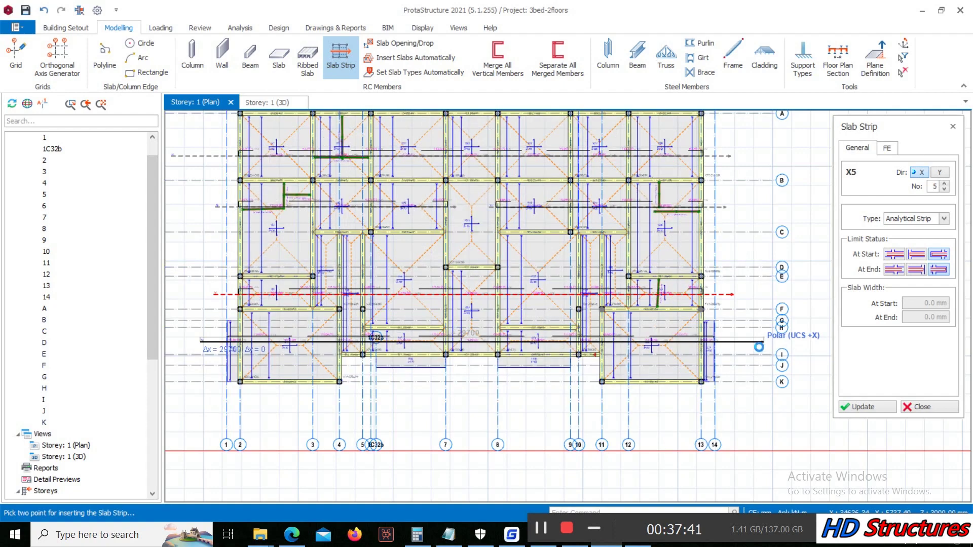
Step: Examine both ends of the new X-direction strip where it crosses the slabs beside the master bedrooms
{"action": "scroll", "coordinate": [715, 340], "scroll_direction": "up", "scroll_amount": 5}
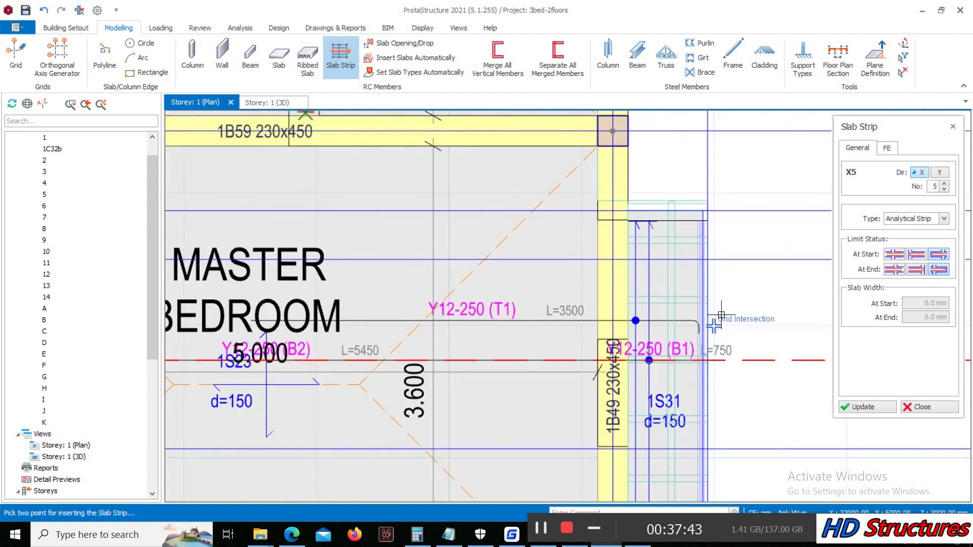
{"action": "scroll", "coordinate": [715, 319], "scroll_direction": "down", "scroll_amount": 2}
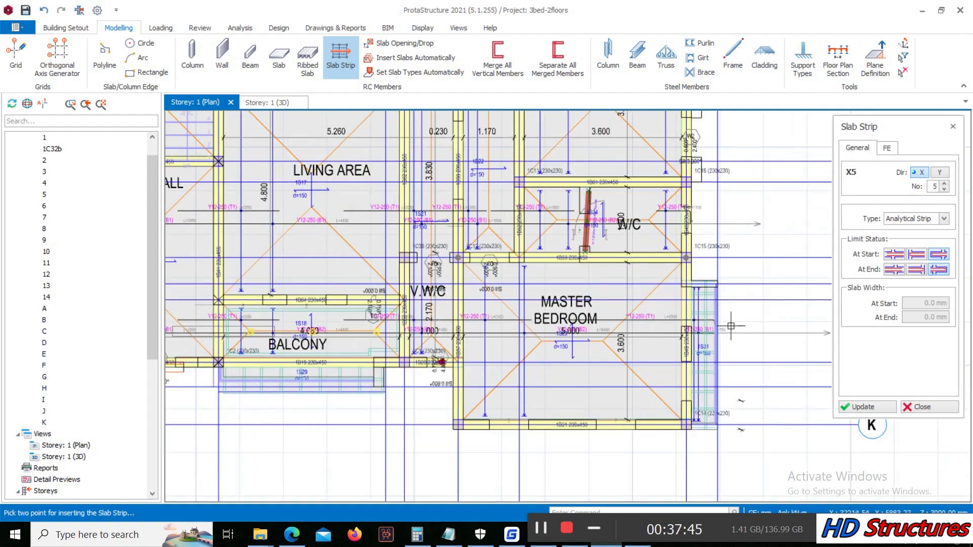
{"action": "scroll", "coordinate": [743, 292], "scroll_direction": "down", "scroll_amount": 3}
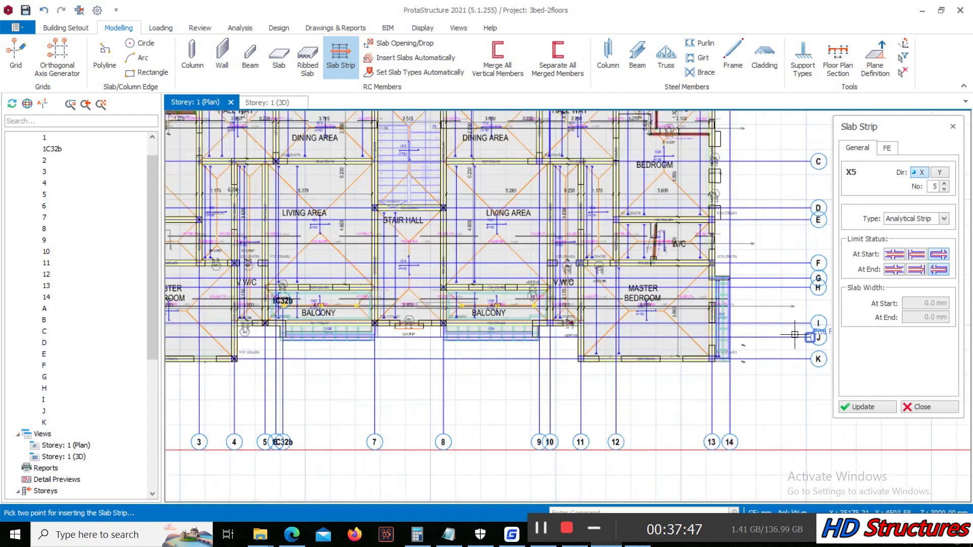
{"action": "scroll", "coordinate": [387, 293], "scroll_direction": "down", "scroll_amount": 2}
{"action": "scroll", "coordinate": [387, 293], "scroll_direction": "up", "scroll_amount": 1}
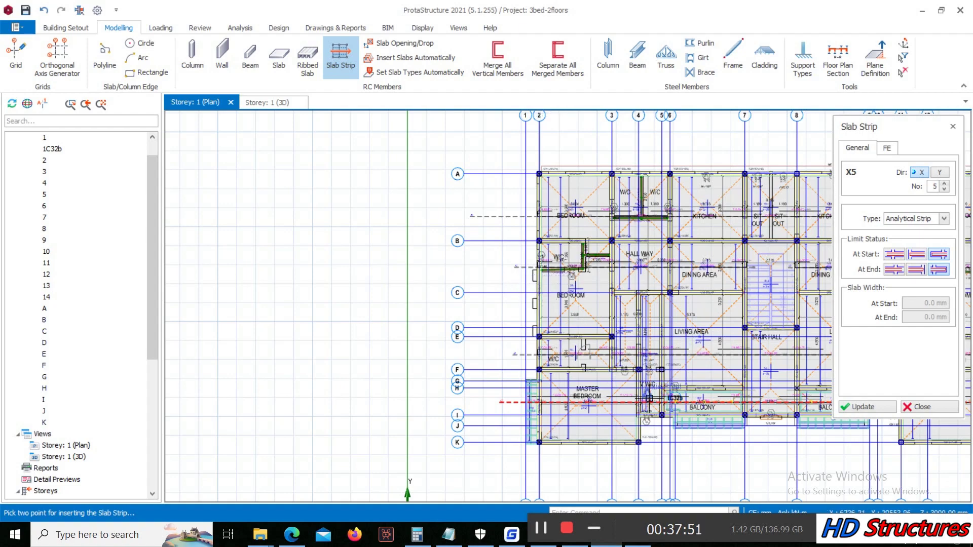
{"action": "scroll", "coordinate": [674, 407], "scroll_direction": "up", "scroll_amount": 3}
{"action": "scroll", "coordinate": [381, 351], "scroll_direction": "down", "scroll_amount": 3}
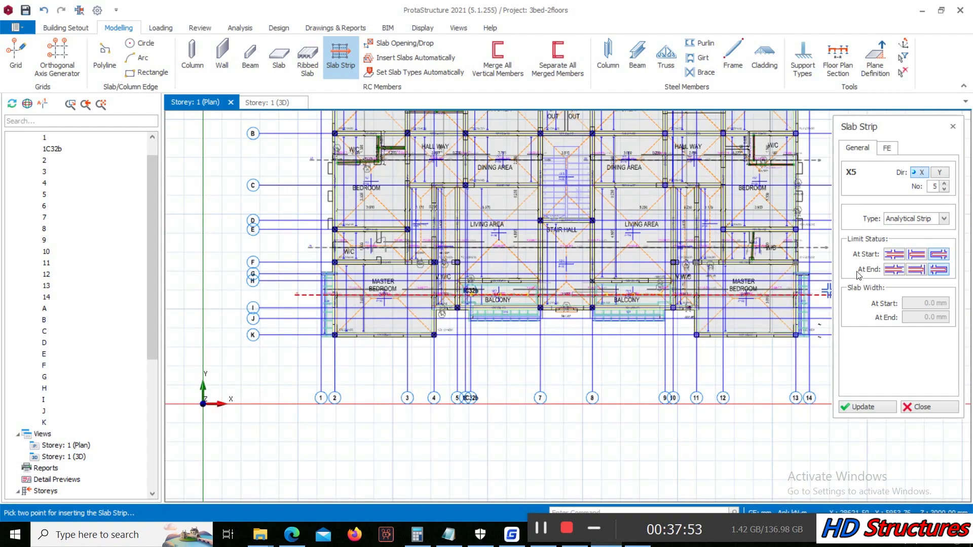
Step: Insert an X-direction slab strip about 4.6 m long through slab 1S28, just outside balcony beam 1B17
{"action": "scroll", "coordinate": [458, 312], "scroll_direction": "up", "scroll_amount": 4}
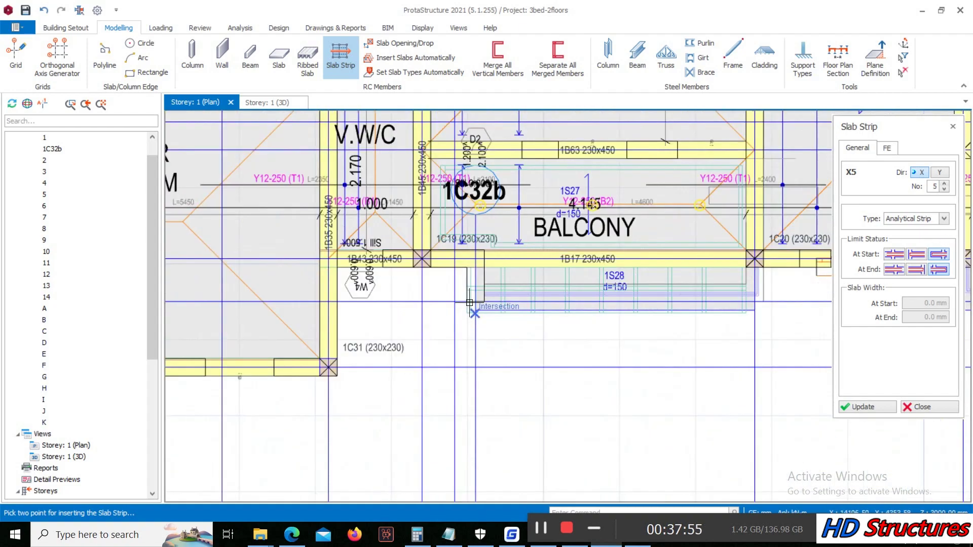
{"action": "left_click", "coordinate": [437, 285]}
{"action": "scroll", "coordinate": [541, 286], "scroll_direction": "down", "scroll_amount": 1}
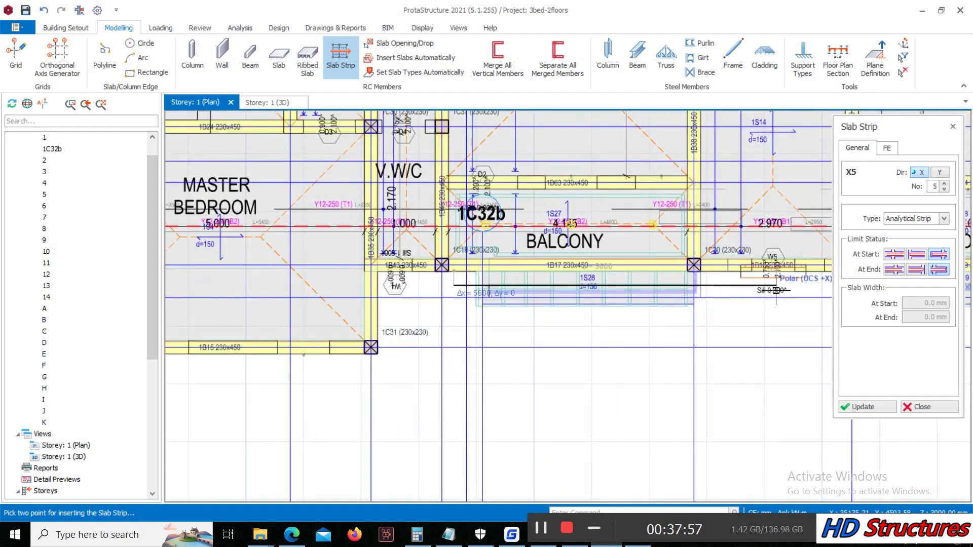
{"action": "scroll", "coordinate": [728, 286], "scroll_direction": "up", "scroll_amount": 1}
{"action": "left_click", "coordinate": [718, 285]}
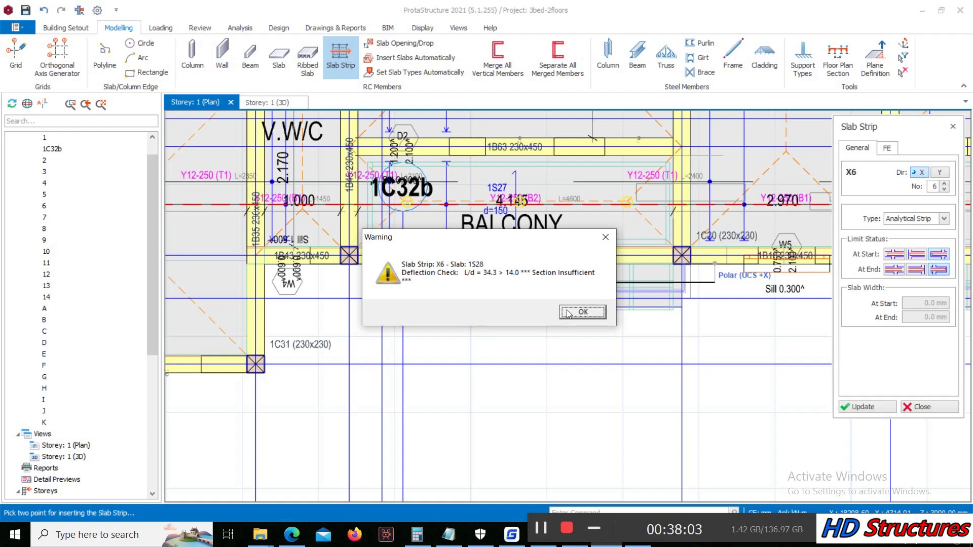
{"action": "left_click", "coordinate": [583, 313]}
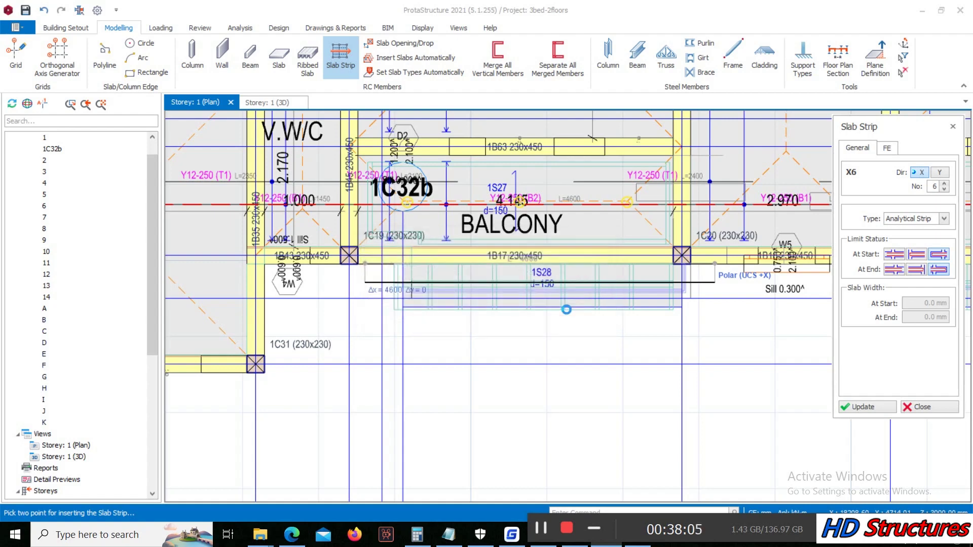
Step: Switch to the Photos app to examine the balconies in the building rendering, and compare them with the storey 1 plan in ProtaStructure
{"action": "scroll", "coordinate": [404, 302], "scroll_direction": "down", "scroll_amount": 3}
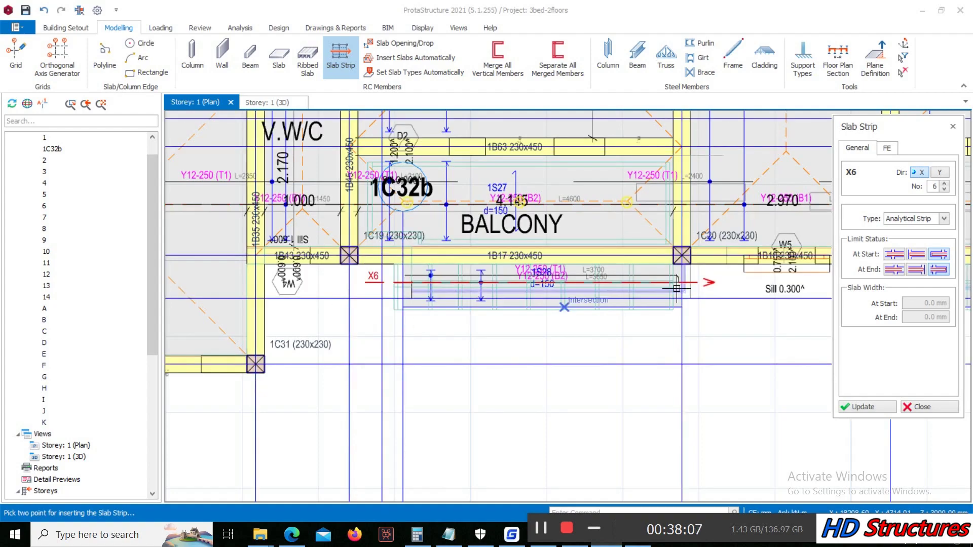
{"action": "scroll", "coordinate": [652, 295], "scroll_direction": "up", "scroll_amount": 1}
{"action": "scroll", "coordinate": [608, 304], "scroll_direction": "up", "scroll_amount": 2}
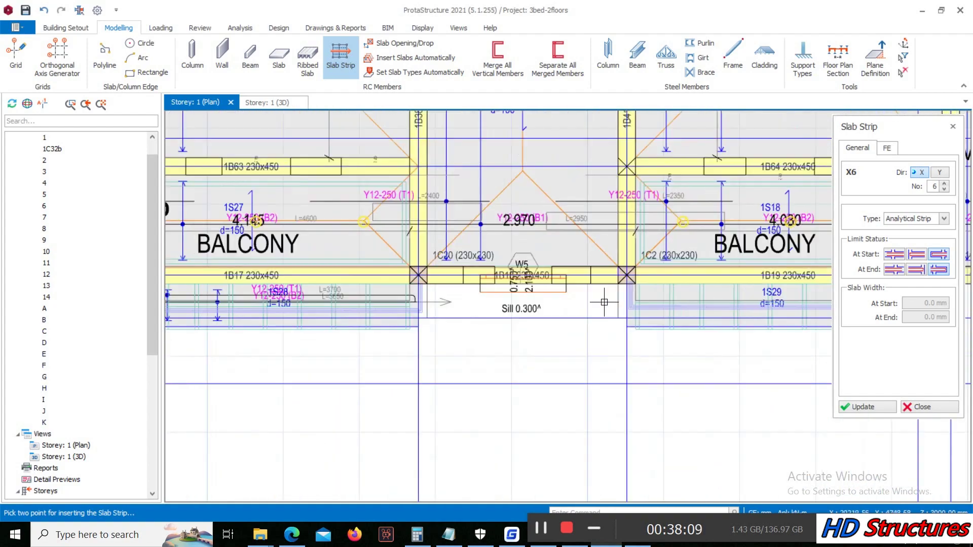
{"action": "left_click", "coordinate": [623, 515]}
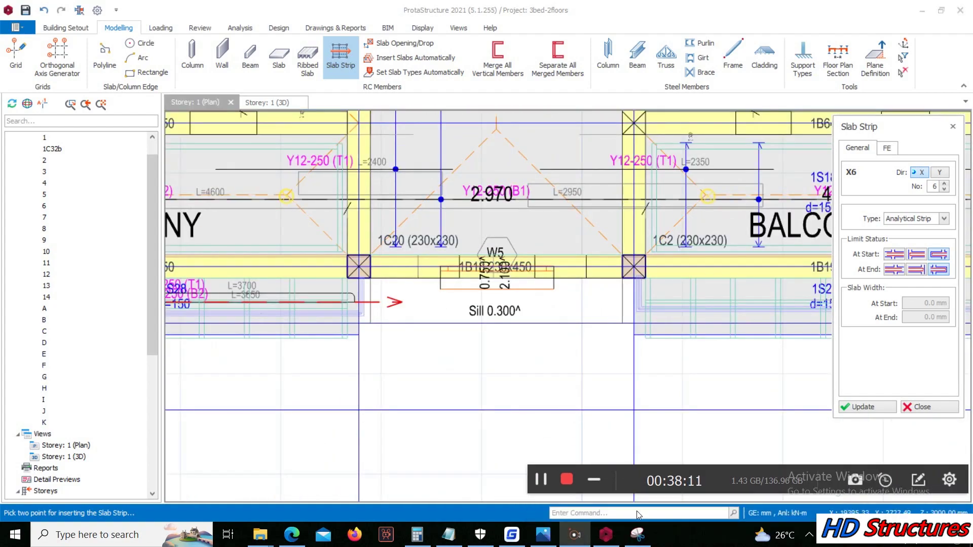
{"action": "left_click", "coordinate": [540, 536]}
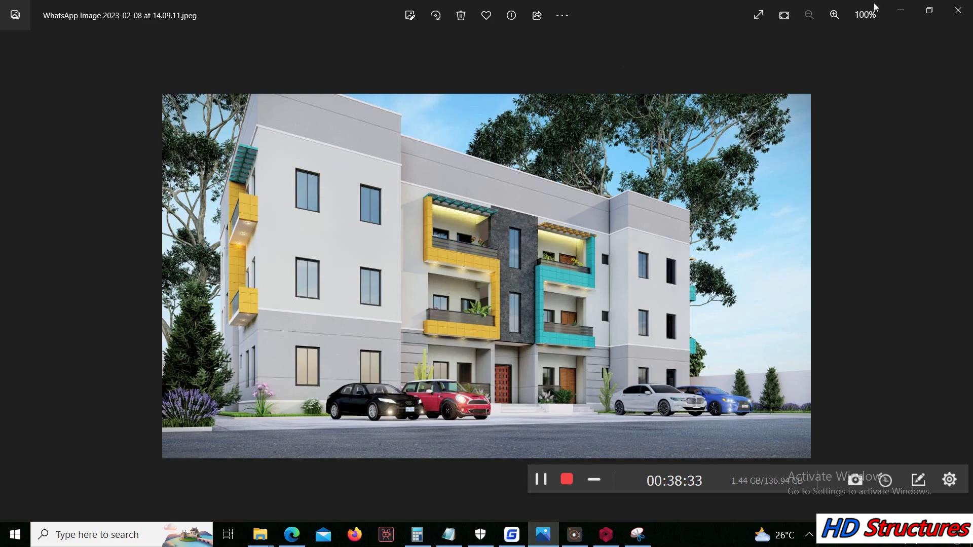
{"action": "left_click", "coordinate": [901, 10]}
{"action": "scroll", "coordinate": [511, 283], "scroll_direction": "down", "scroll_amount": 5}
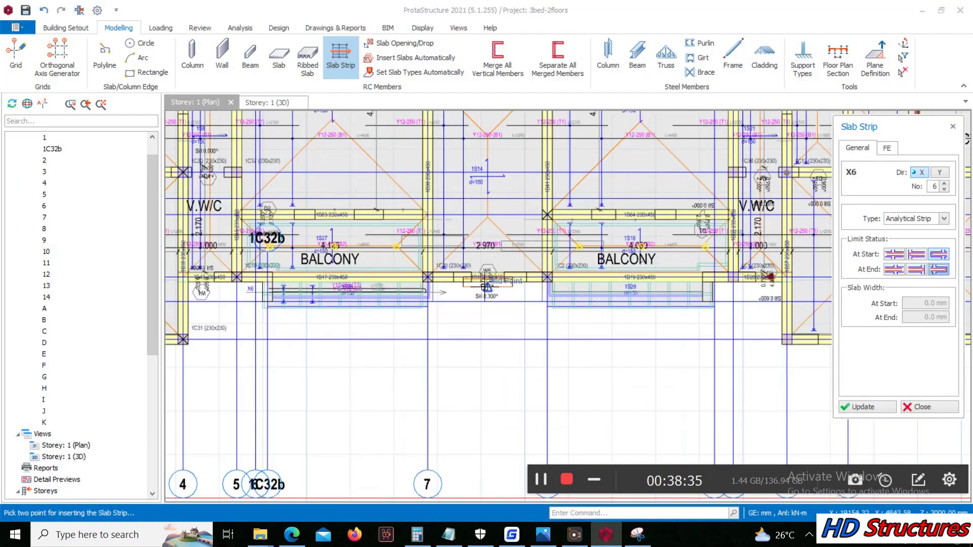
{"action": "scroll", "coordinate": [755, 279], "scroll_direction": "up", "scroll_amount": 5}
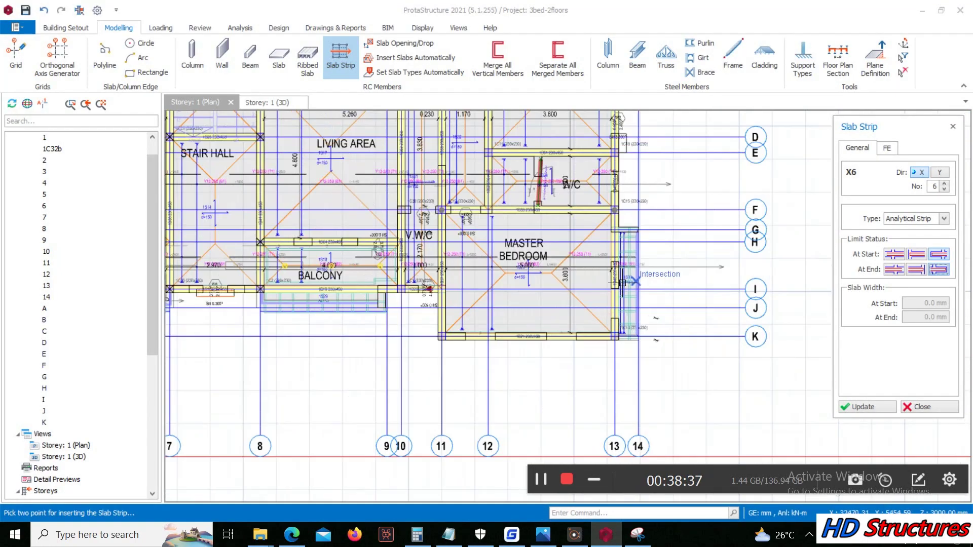
{"action": "scroll", "coordinate": [716, 398], "scroll_direction": "down", "scroll_amount": 7}
{"action": "scroll", "coordinate": [499, 329], "scroll_direction": "up", "scroll_amount": 5}
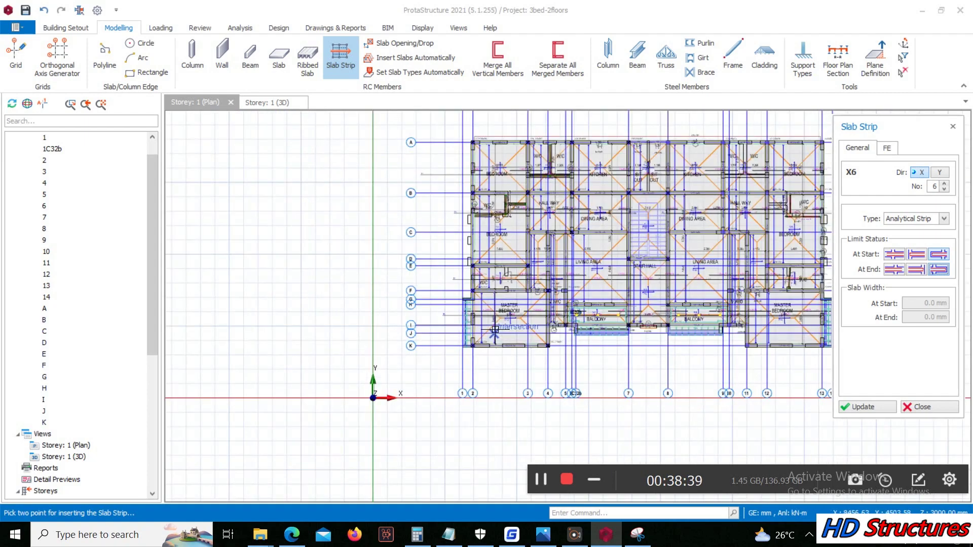
{"action": "scroll", "coordinate": [417, 302], "scroll_direction": "down", "scroll_amount": 4}
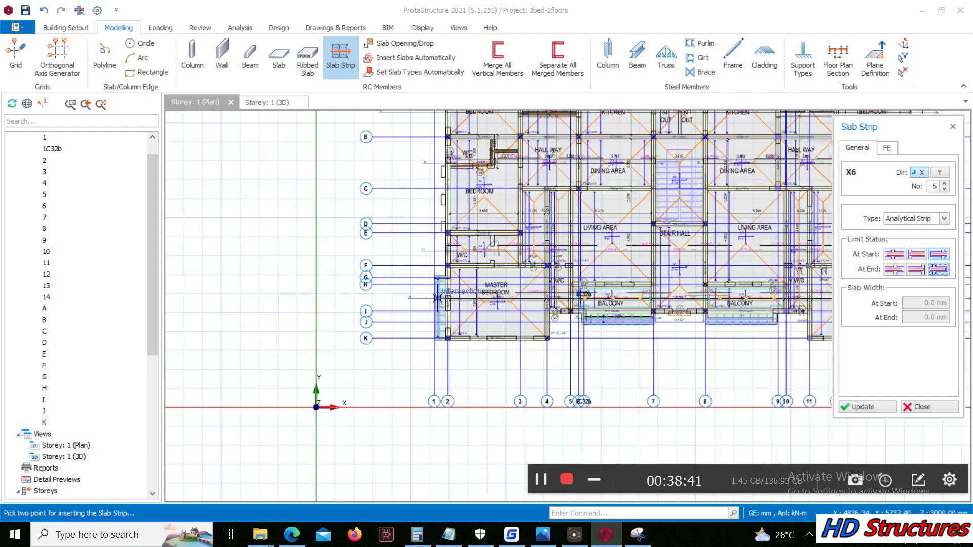
Step: Set the strip direction to Y and insert a strip about 4.6 m long through slab 1S30 beside the master bedroom
{"action": "left_click", "coordinate": [936, 174]}
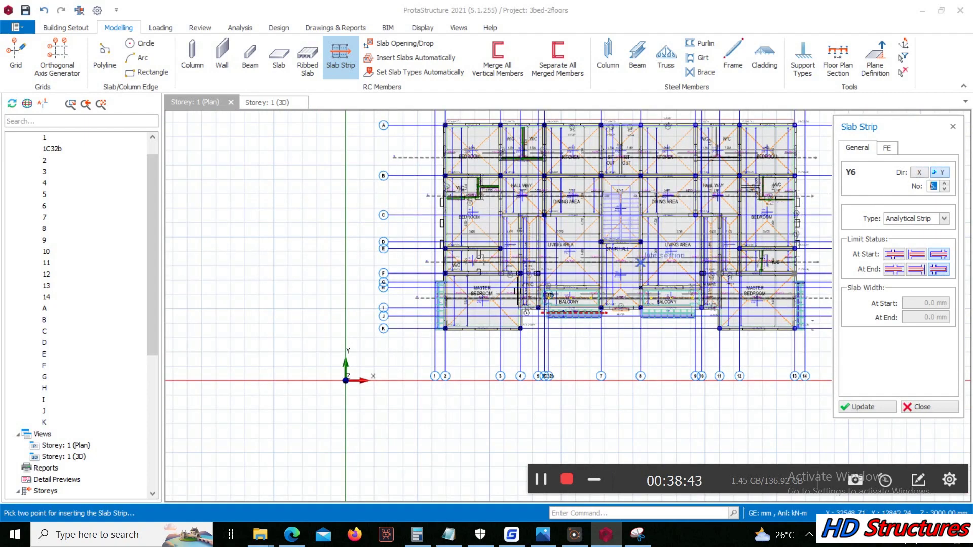
{"action": "scroll", "coordinate": [445, 272], "scroll_direction": "down", "scroll_amount": 2}
{"action": "scroll", "coordinate": [492, 312], "scroll_direction": "up", "scroll_amount": 5}
{"action": "scroll", "coordinate": [491, 312], "scroll_direction": "up", "scroll_amount": 1}
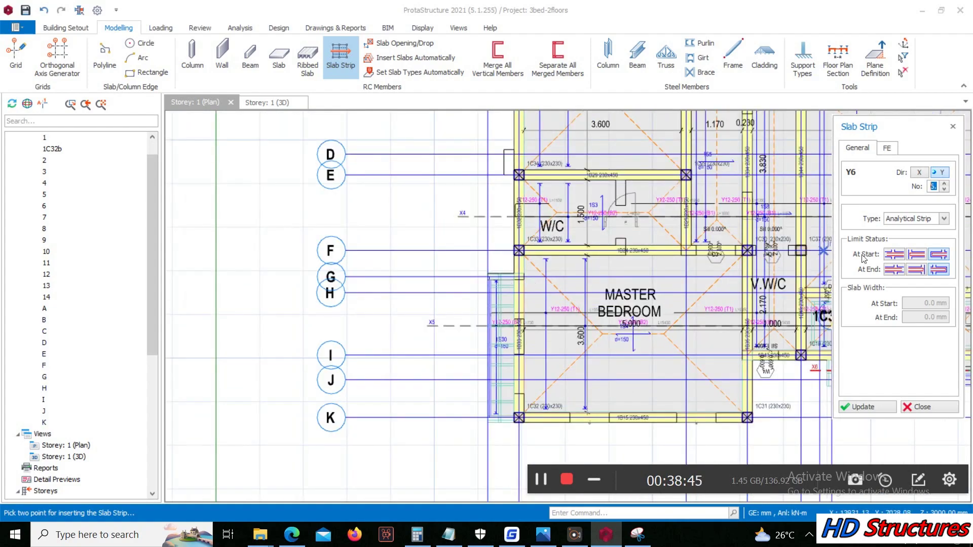
{"action": "scroll", "coordinate": [481, 239], "scroll_direction": "up", "scroll_amount": 2}
{"action": "left_click", "coordinate": [477, 223]}
{"action": "scroll", "coordinate": [476, 223], "scroll_direction": "down", "scroll_amount": 3}
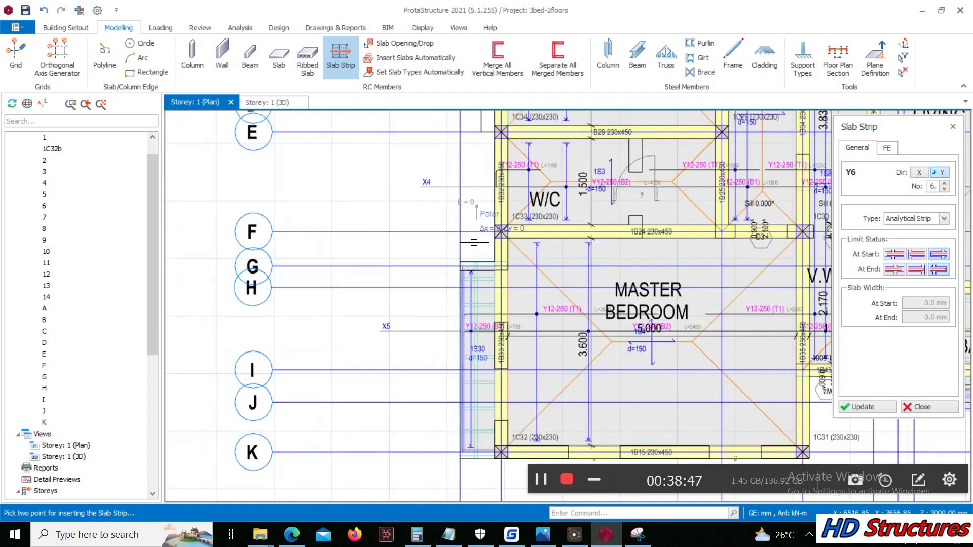
{"action": "scroll", "coordinate": [470, 379], "scroll_direction": "up", "scroll_amount": 3}
{"action": "left_click", "coordinate": [466, 371]}
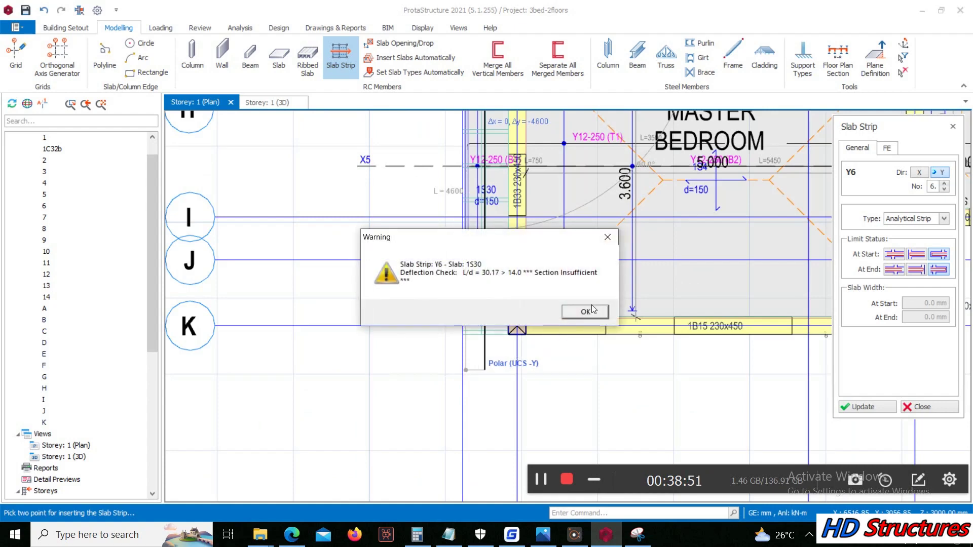
{"action": "left_click", "coordinate": [588, 313]}
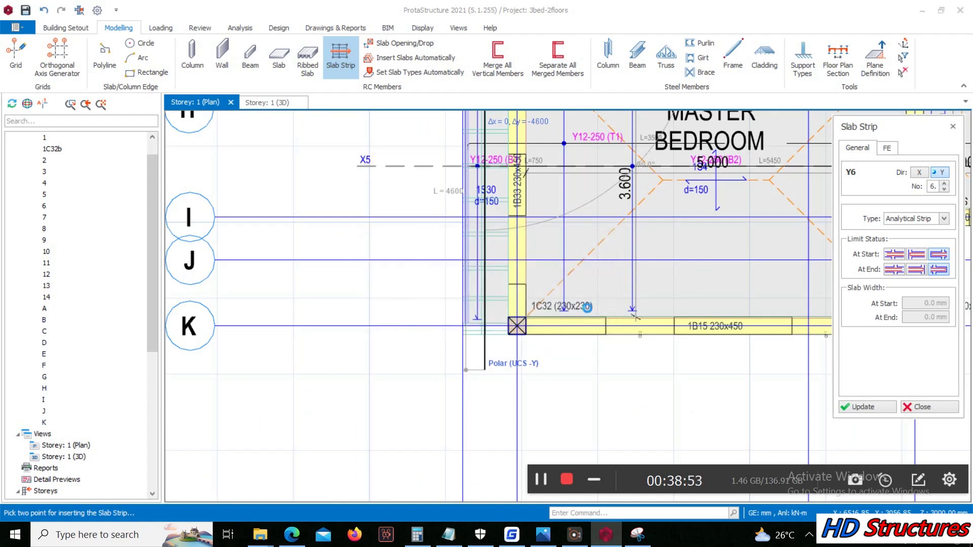
Step: Insert a Y-direction slab strip between axes 2 and 3, from outside axis A through the bedrooms, W/C and master bedroom
{"action": "scroll", "coordinate": [480, 275], "scroll_direction": "down", "scroll_amount": 6}
{"action": "scroll", "coordinate": [480, 274], "scroll_direction": "up", "scroll_amount": 5}
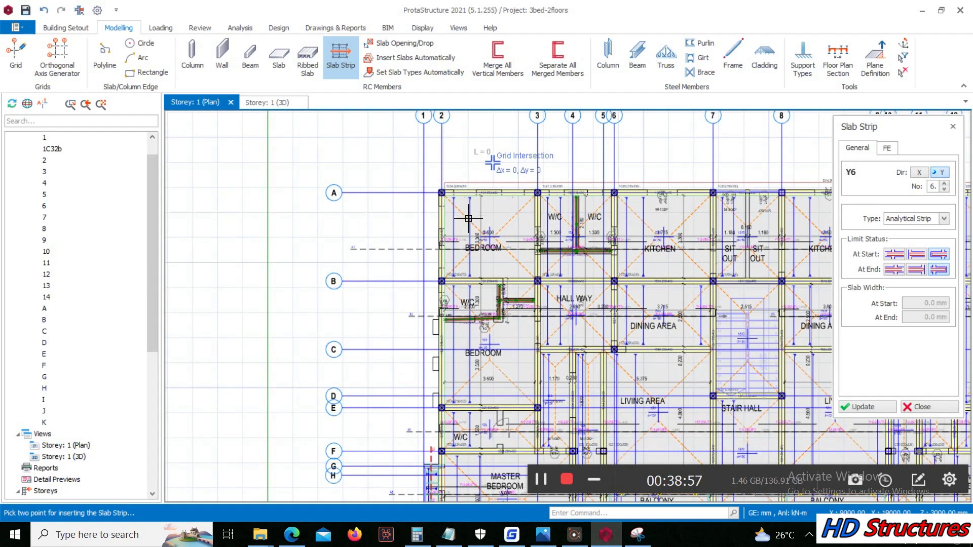
{"action": "scroll", "coordinate": [469, 219], "scroll_direction": "down", "scroll_amount": 5}
{"action": "scroll", "coordinate": [496, 330], "scroll_direction": "up", "scroll_amount": 6}
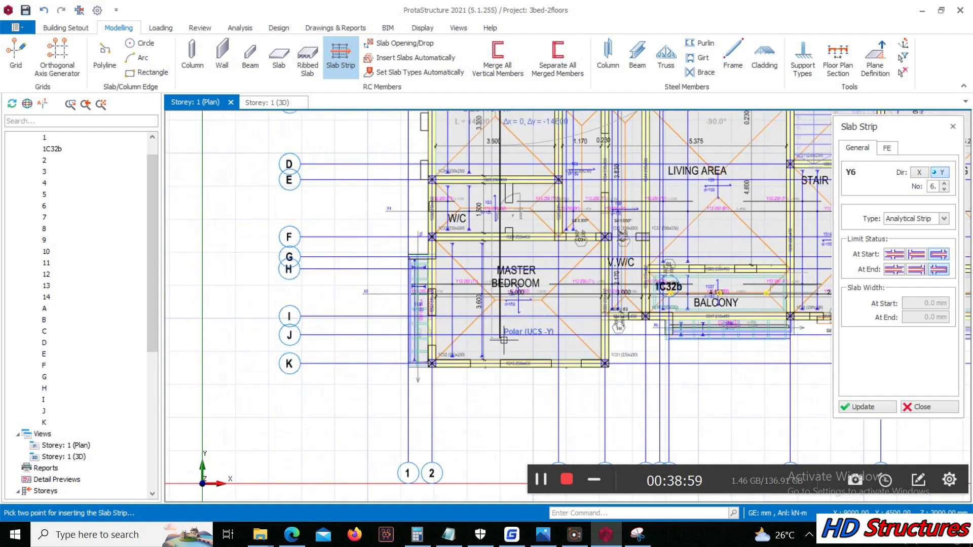
Step: Try a Y-direction slab strip between grids 2 and 3, ending below grid K past the master bedroom, and delete it
{"action": "left_click", "coordinate": [499, 386]}
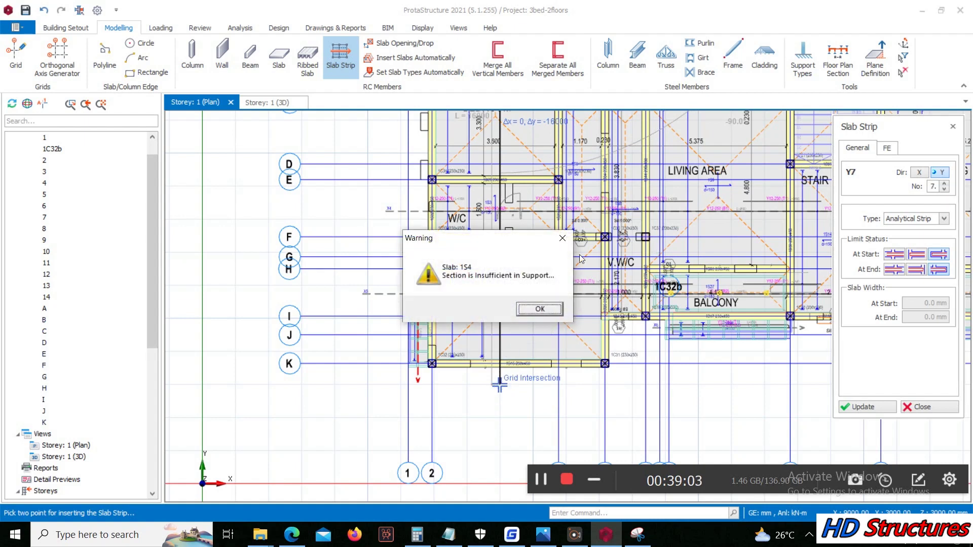
{"action": "left_click", "coordinate": [563, 237]}
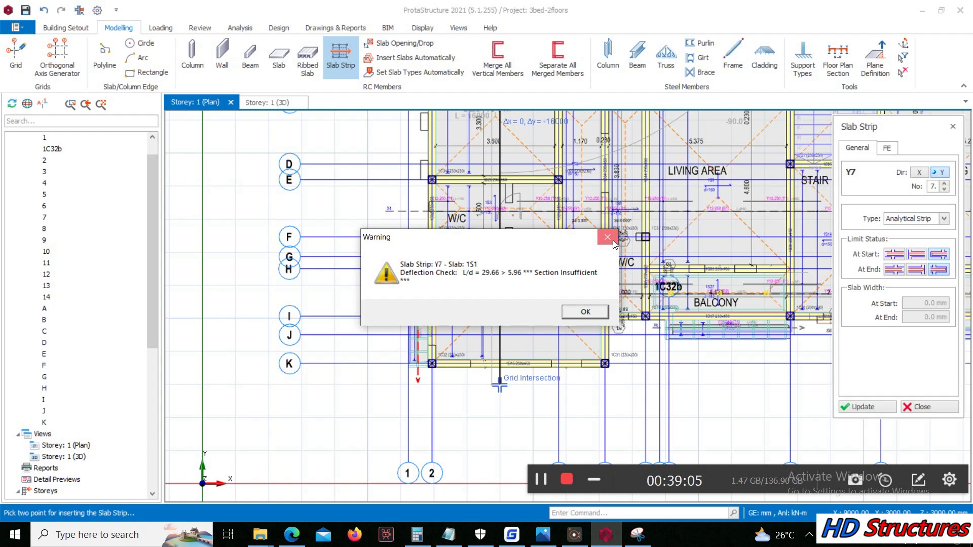
{"action": "left_click", "coordinate": [614, 245]}
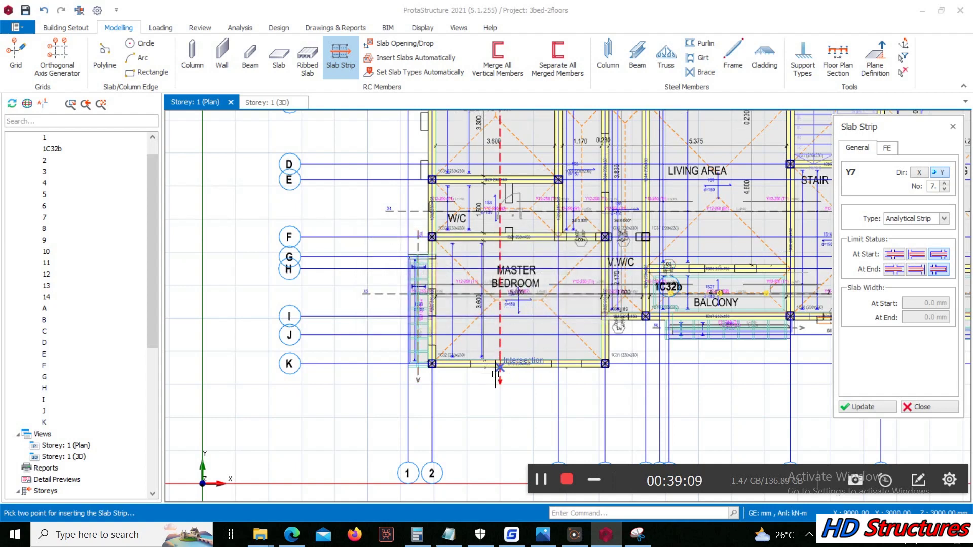
{"action": "right_click", "coordinate": [497, 376]}
{"action": "left_click", "coordinate": [518, 416]}
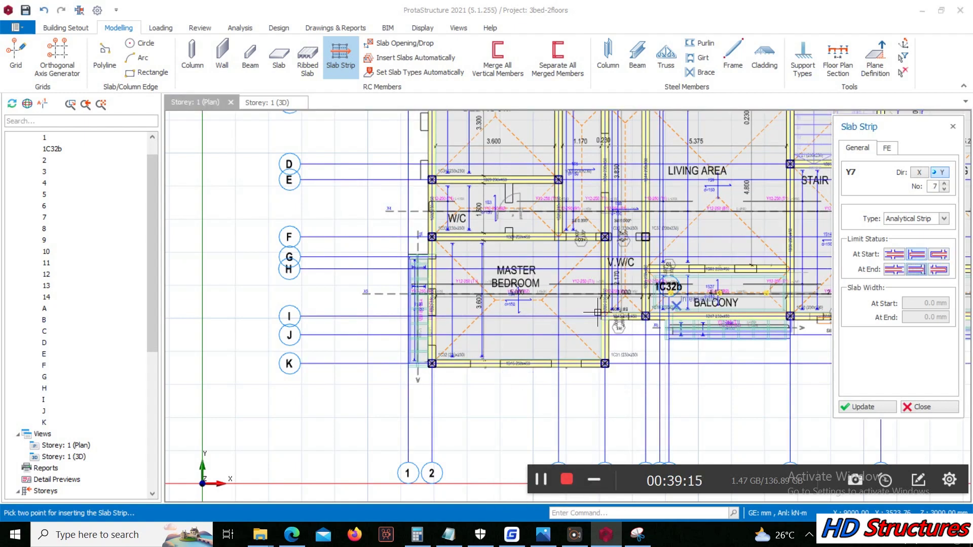
Step: Insert a Y-direction slab strip about 16.7 m long between grids 2 and 3, with the second limit status option at both ends
{"action": "scroll", "coordinate": [504, 339], "scroll_direction": "down", "scroll_amount": 2}
{"action": "scroll", "coordinate": [507, 180], "scroll_direction": "up", "scroll_amount": 3}
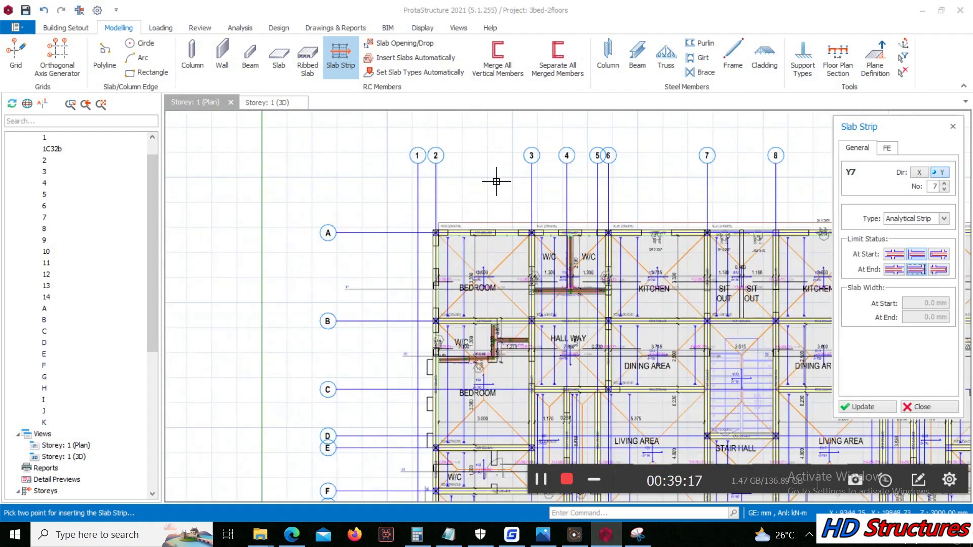
{"action": "scroll", "coordinate": [497, 269], "scroll_direction": "down", "scroll_amount": 3}
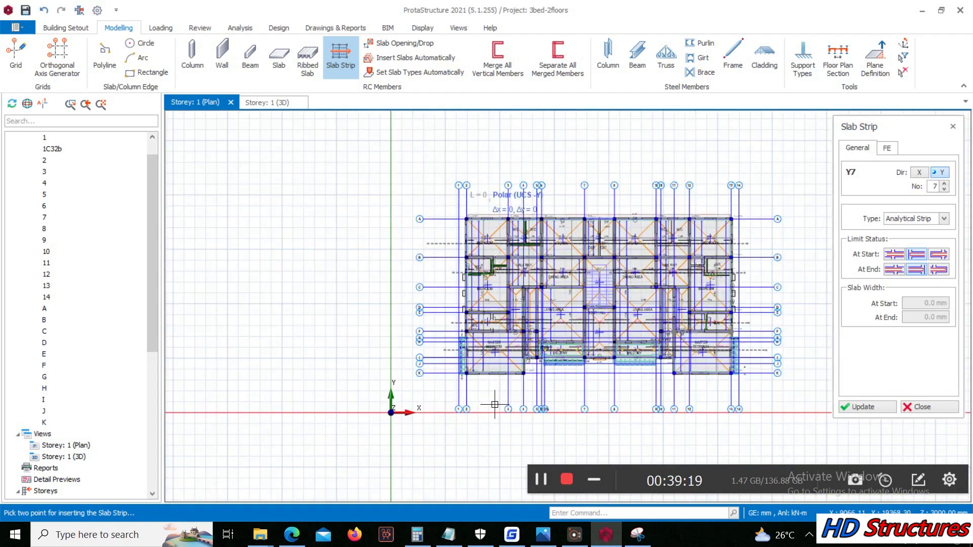
{"action": "scroll", "coordinate": [497, 388], "scroll_direction": "up", "scroll_amount": 3}
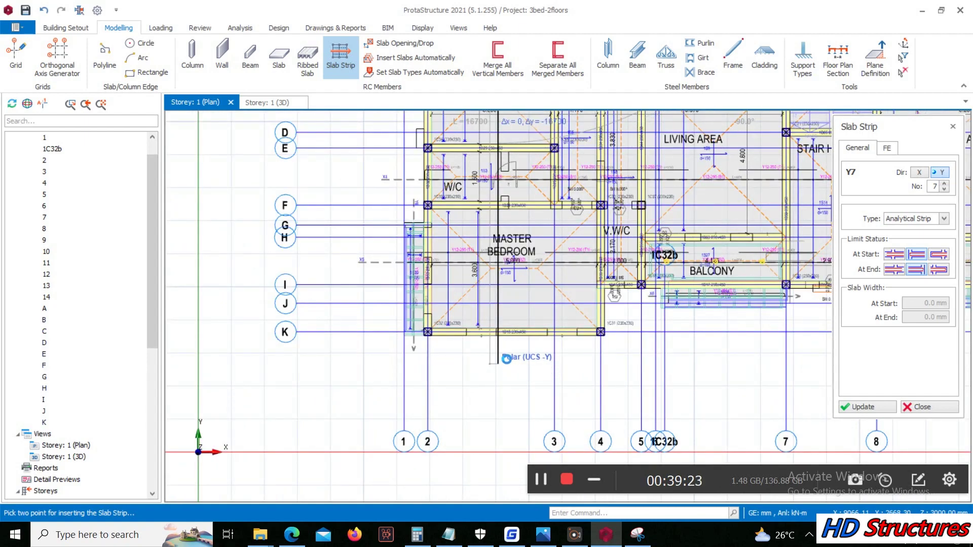
{"action": "scroll", "coordinate": [504, 339], "scroll_direction": "down", "scroll_amount": 4}
{"action": "scroll", "coordinate": [508, 297], "scroll_direction": "up", "scroll_amount": 3}
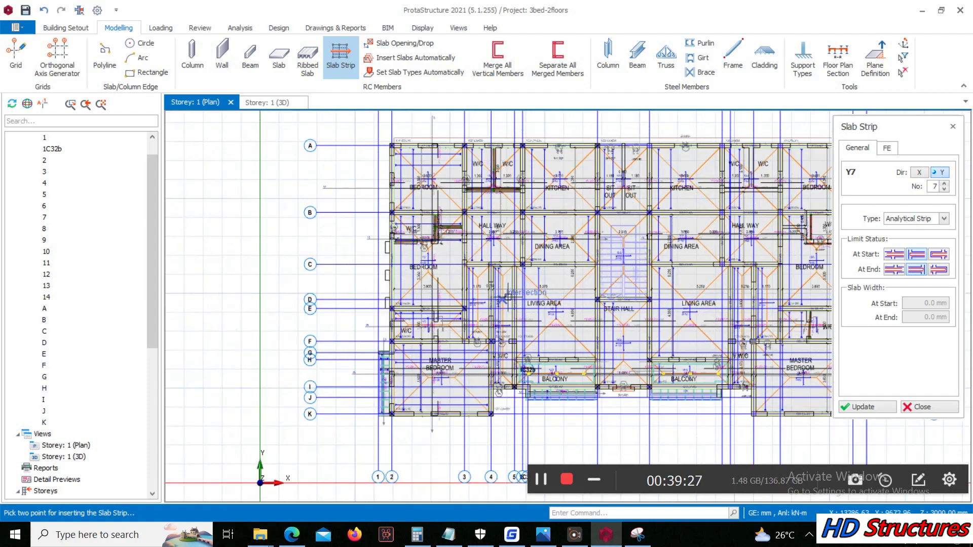
Step: Insert two Y-direction slab strips from above grid A to below grid K, one between grids 3 and 4 and one between grids 4 and 5
{"action": "left_click", "coordinate": [477, 124]}
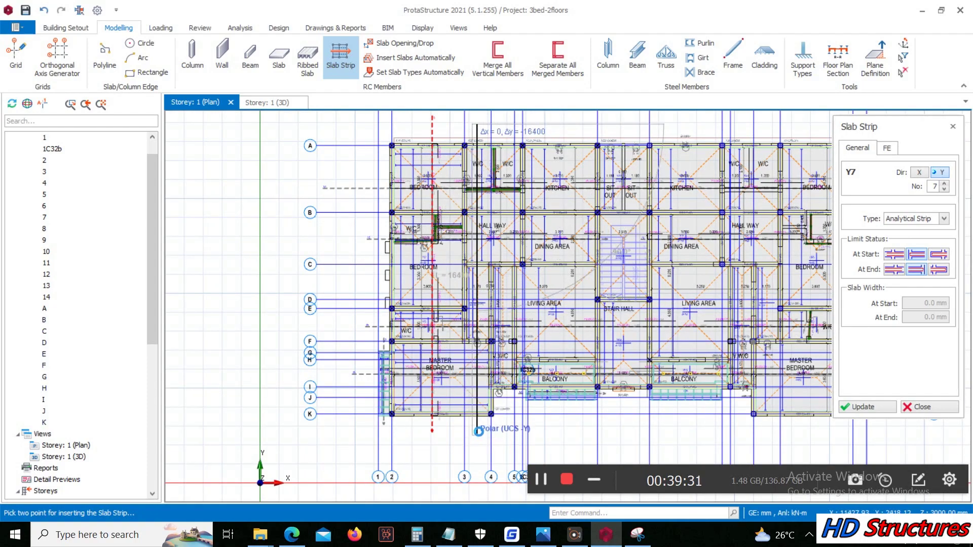
{"action": "left_click", "coordinate": [477, 432]}
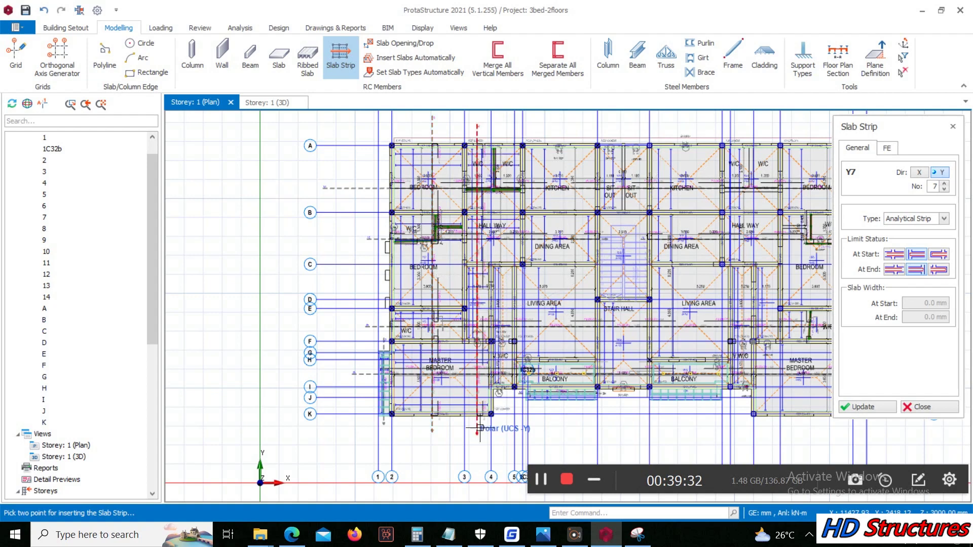
{"action": "left_click", "coordinate": [501, 125]}
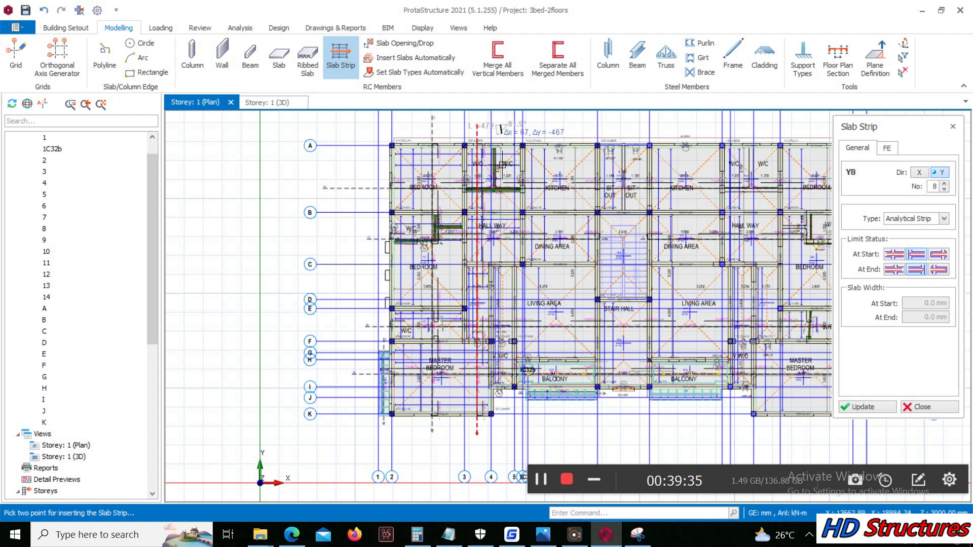
{"action": "left_click", "coordinate": [501, 418]}
Step: Insert a Y-direction slab strip about 15 m long through the kitchen, dining, living area and balcony, using the third end limit option
{"action": "left_click", "coordinate": [556, 125]}
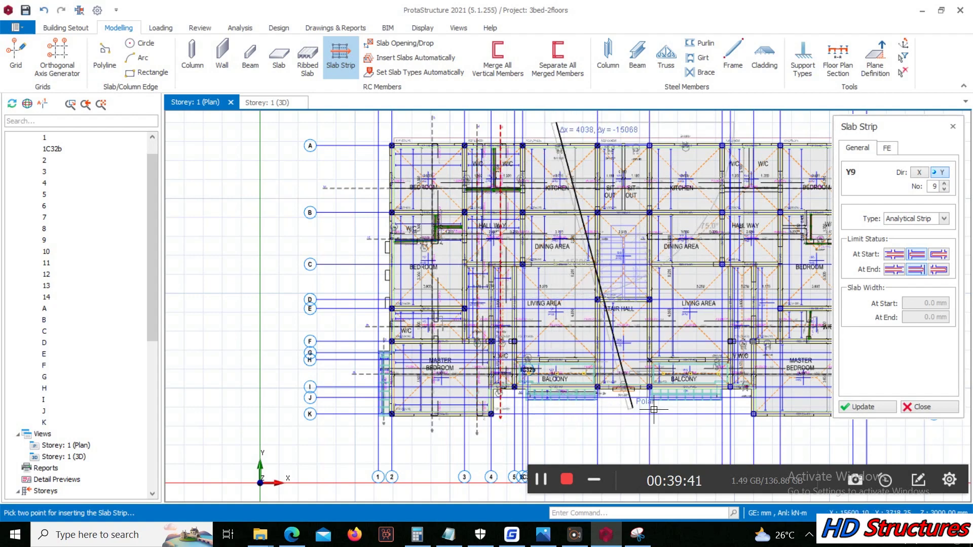
{"action": "left_click", "coordinate": [938, 270]}
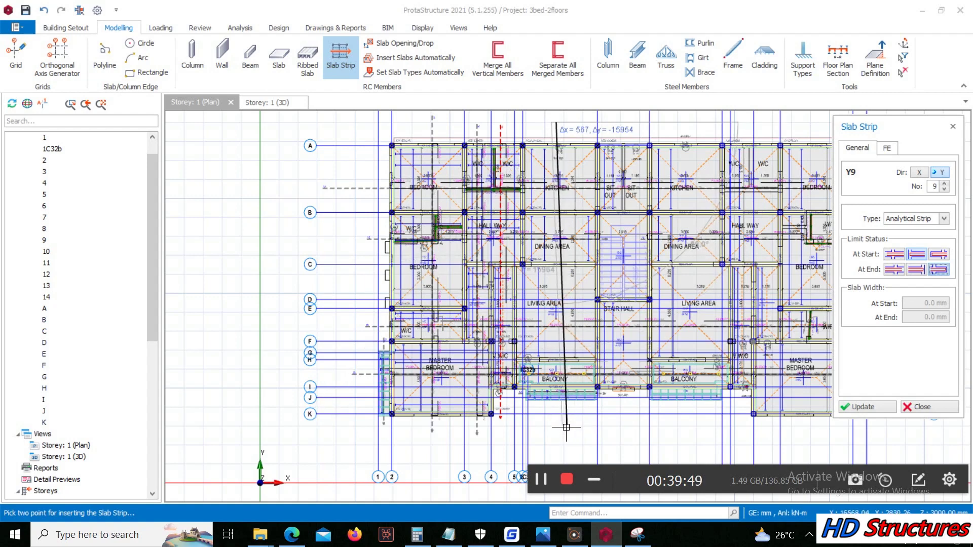
{"action": "scroll", "coordinate": [565, 414], "scroll_direction": "up", "scroll_amount": 1}
{"action": "scroll", "coordinate": [565, 415], "scroll_direction": "up", "scroll_amount": 2}
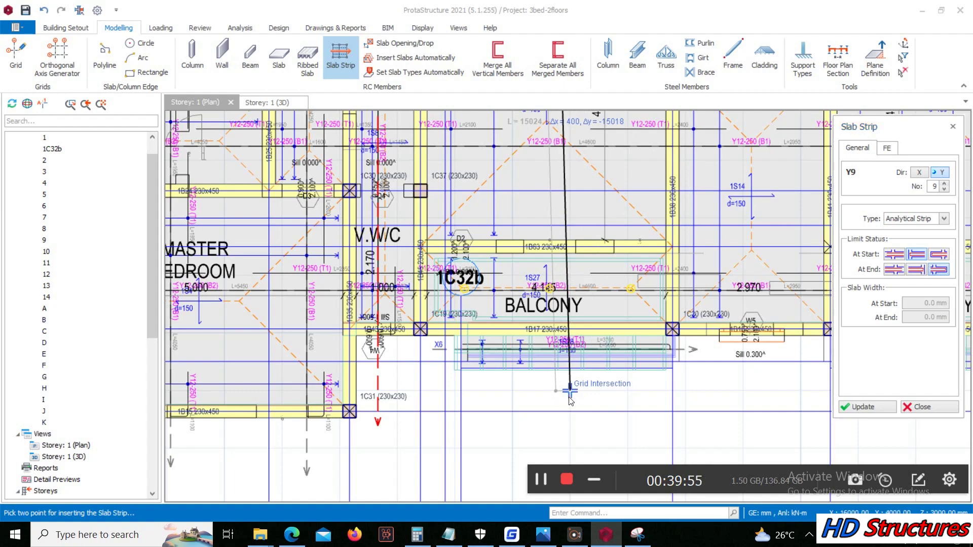
{"action": "left_click", "coordinate": [569, 394]}
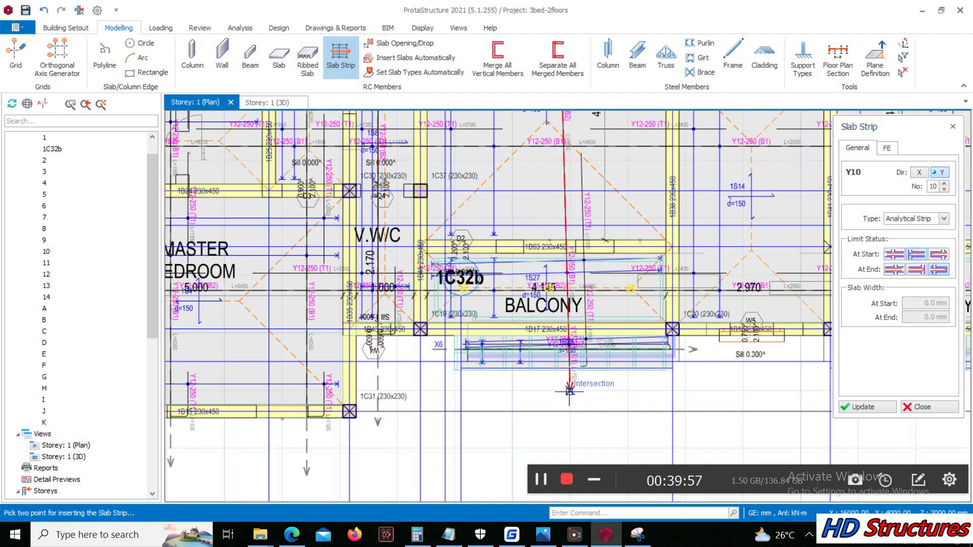
Step: Try a Y-direction slab strip about 5.9 m long through the sit-out between grids 7 and 8, ending past grid B, and delete it
{"action": "scroll", "coordinate": [573, 373], "scroll_direction": "down", "scroll_amount": 2}
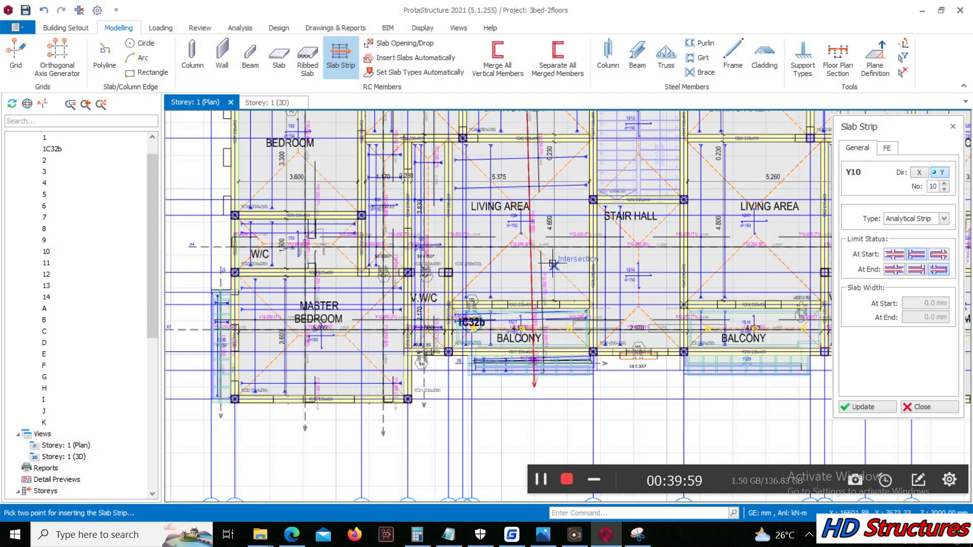
{"action": "scroll", "coordinate": [565, 373], "scroll_direction": "down", "scroll_amount": 2}
{"action": "scroll", "coordinate": [569, 374], "scroll_direction": "down", "scroll_amount": 2}
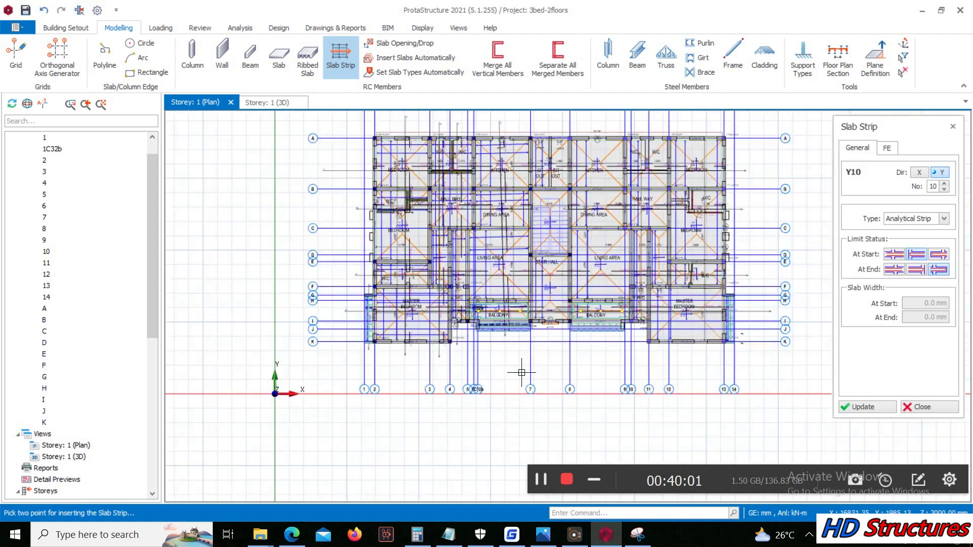
{"action": "scroll", "coordinate": [522, 193], "scroll_direction": "up", "scroll_amount": 3}
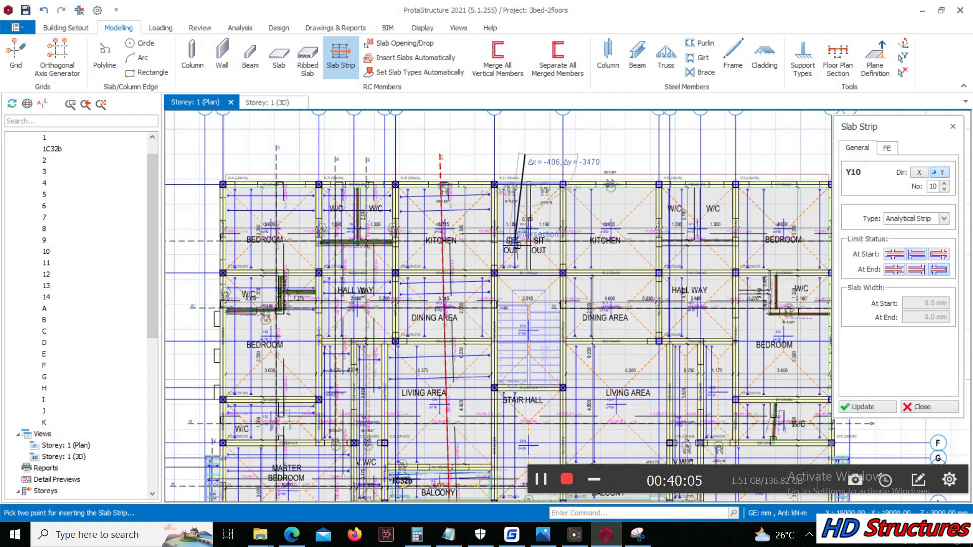
{"action": "scroll", "coordinate": [532, 289], "scroll_direction": "up", "scroll_amount": 2}
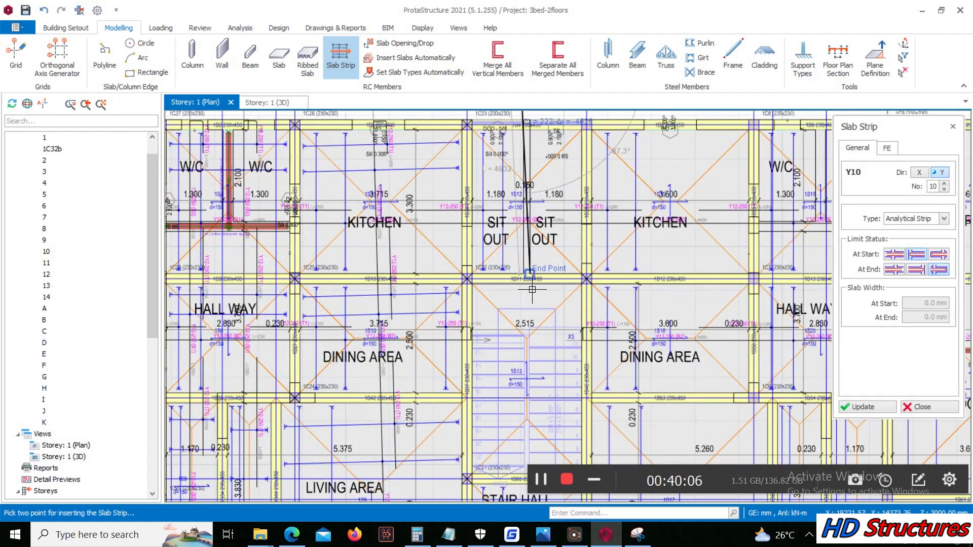
{"action": "left_click", "coordinate": [511, 324]}
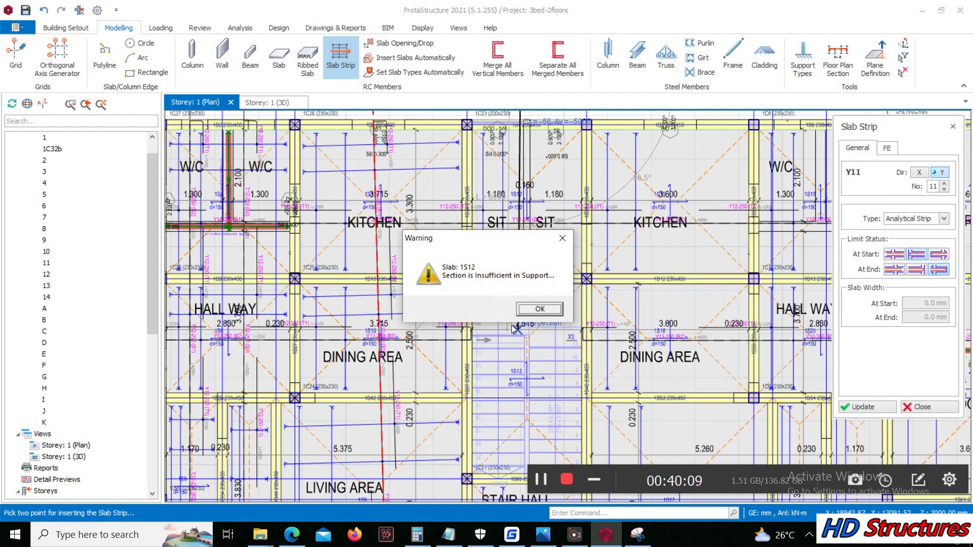
{"action": "key", "text": "super"}
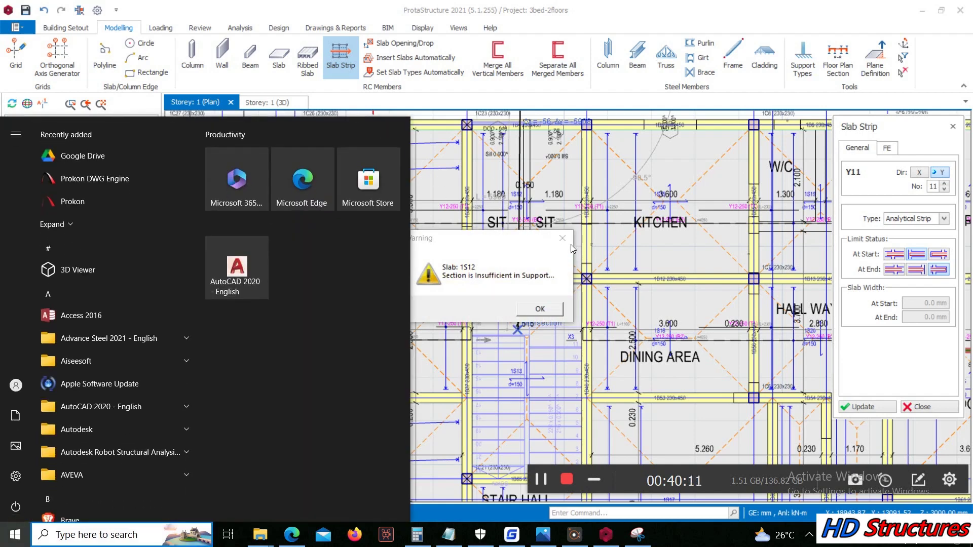
{"action": "left_click", "coordinate": [563, 238]}
{"action": "left_click", "coordinate": [562, 238]}
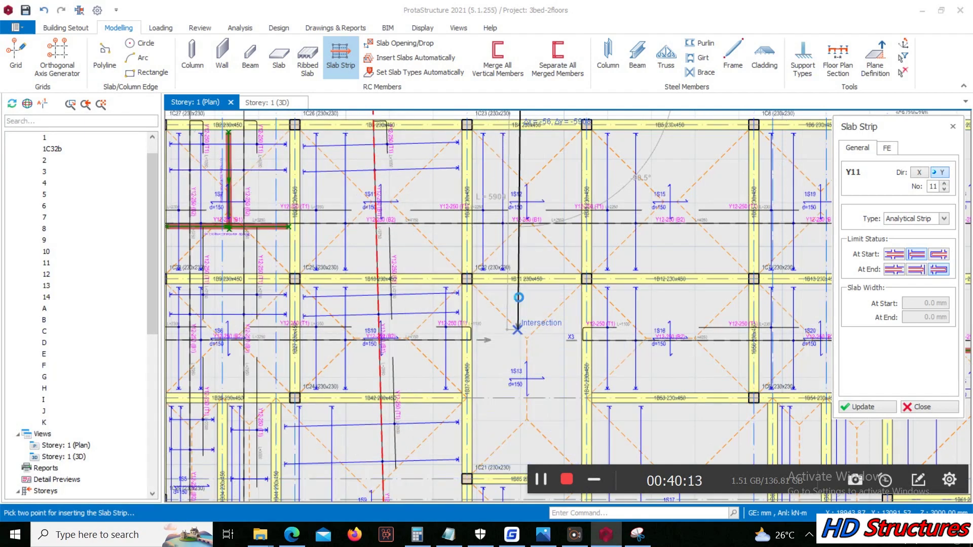
{"action": "right_click", "coordinate": [518, 297]}
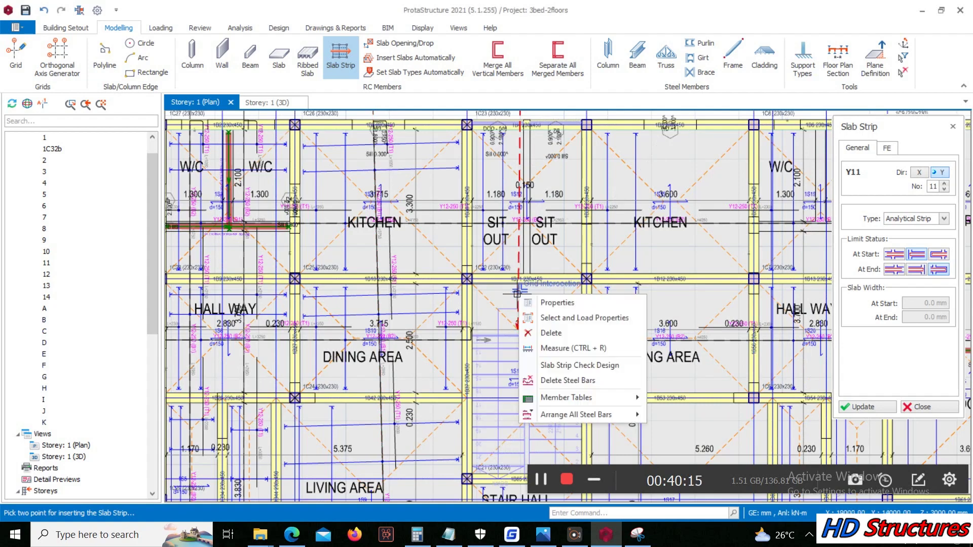
{"action": "left_click", "coordinate": [541, 334]}
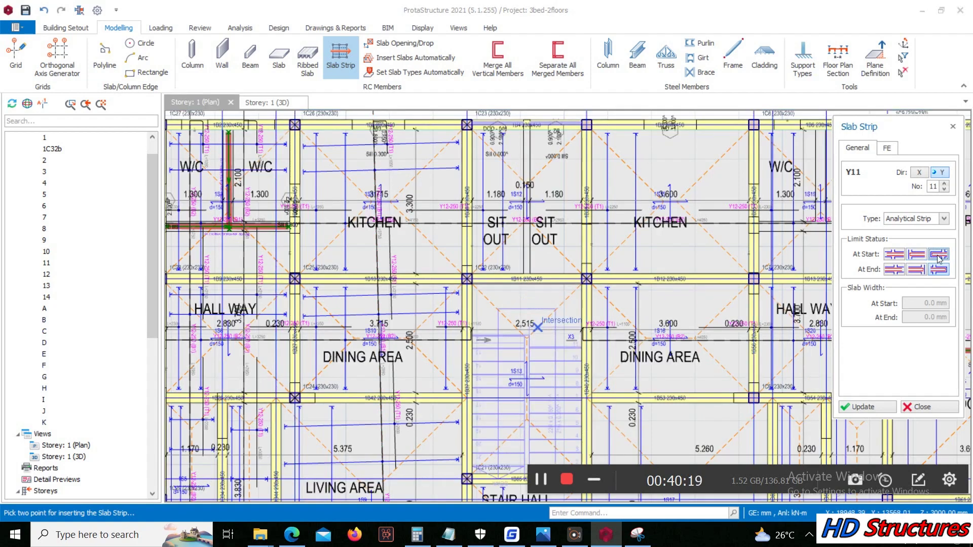
Step: Try a sit-out slab strip 5.1 m long with the third limit status option at both ends, and delete it
{"action": "scroll", "coordinate": [518, 251], "scroll_direction": "down", "scroll_amount": 5}
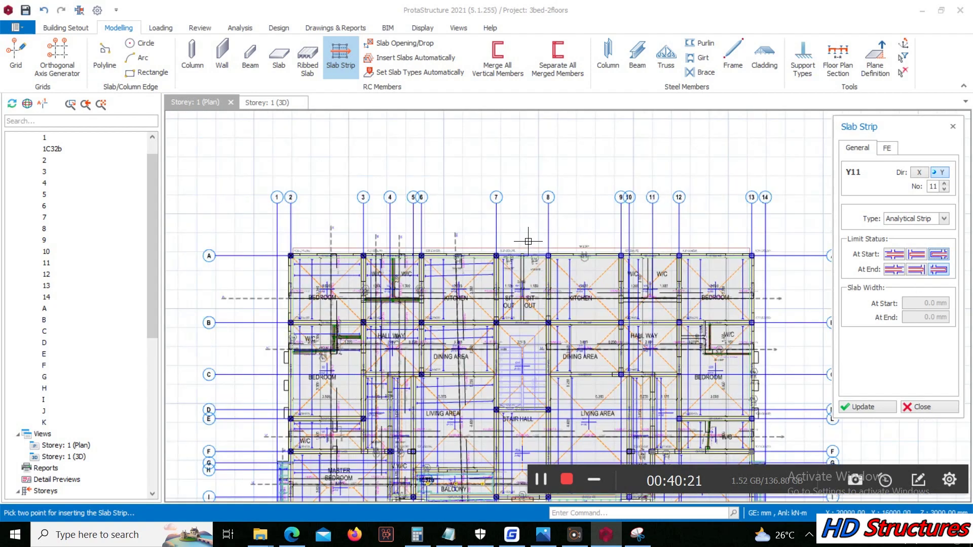
{"action": "scroll", "coordinate": [522, 238], "scroll_direction": "up", "scroll_amount": 5}
{"action": "left_click", "coordinate": [522, 228]}
{"action": "scroll", "coordinate": [505, 413], "scroll_direction": "up", "scroll_amount": 3}
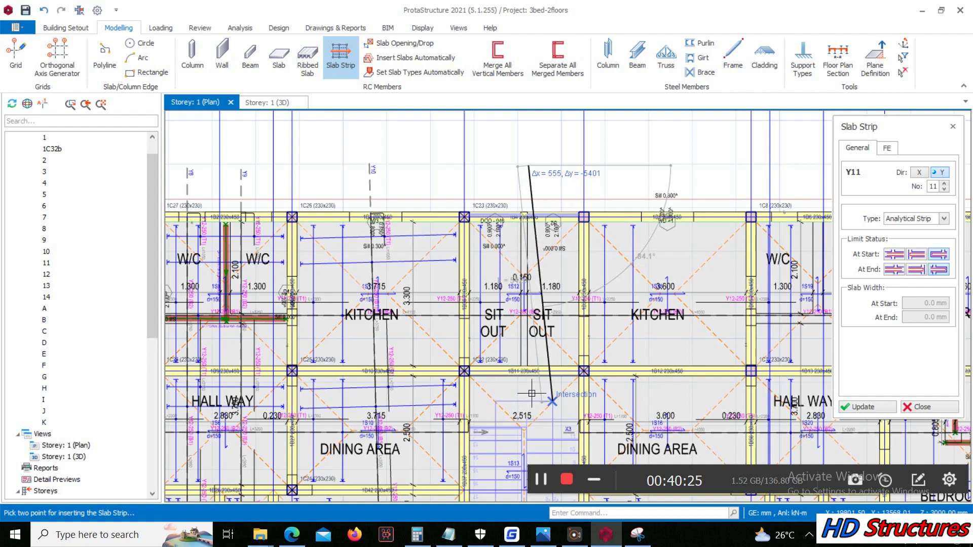
{"action": "scroll", "coordinate": [530, 403], "scroll_direction": "up", "scroll_amount": 5}
{"action": "key", "text": "super"}
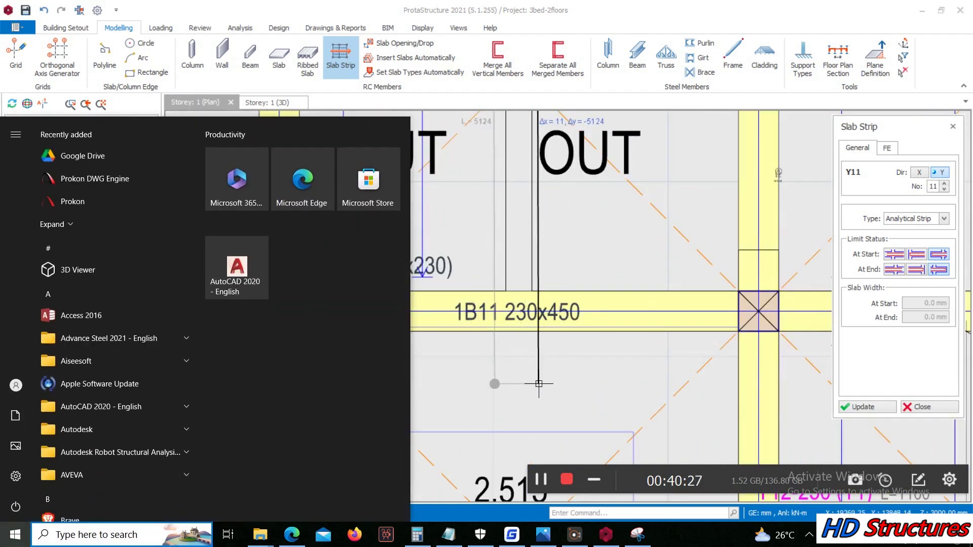
{"action": "key", "text": "super"}
{"action": "scroll", "coordinate": [538, 392], "scroll_direction": "down", "scroll_amount": 3}
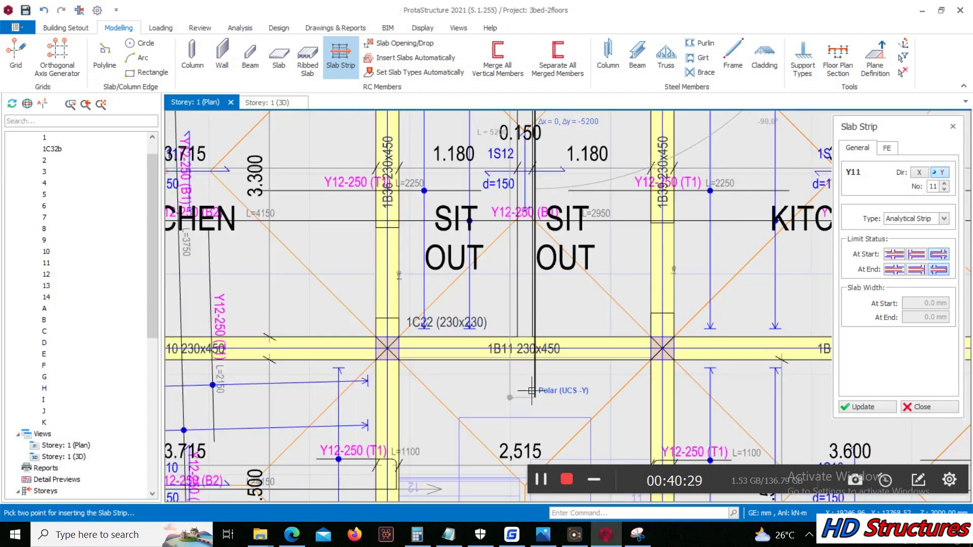
{"action": "left_click", "coordinate": [532, 388]}
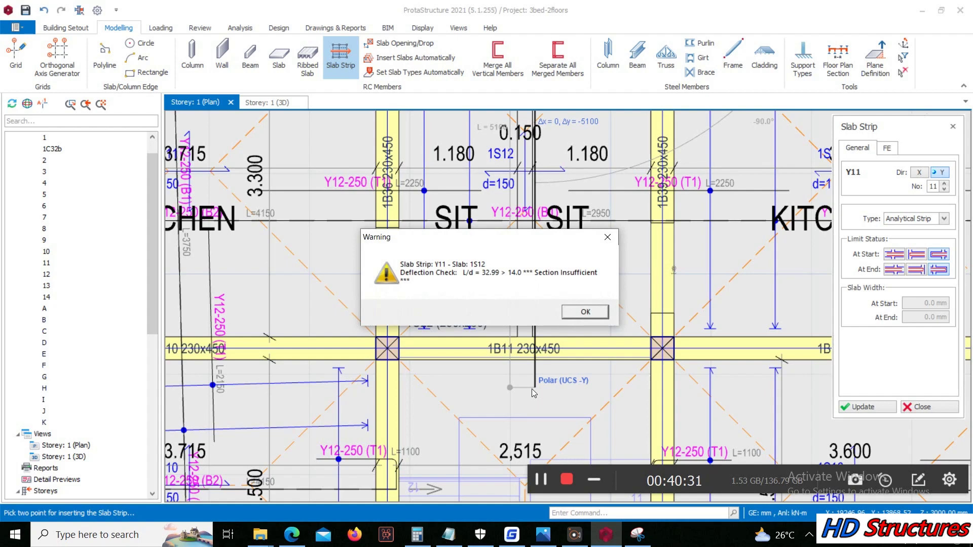
{"action": "left_click", "coordinate": [586, 312]}
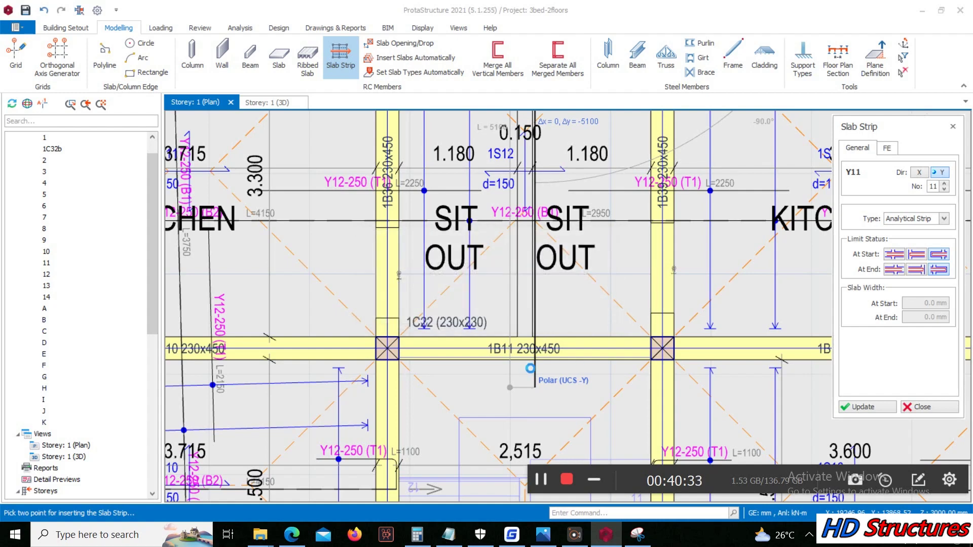
{"action": "right_click", "coordinate": [532, 369]}
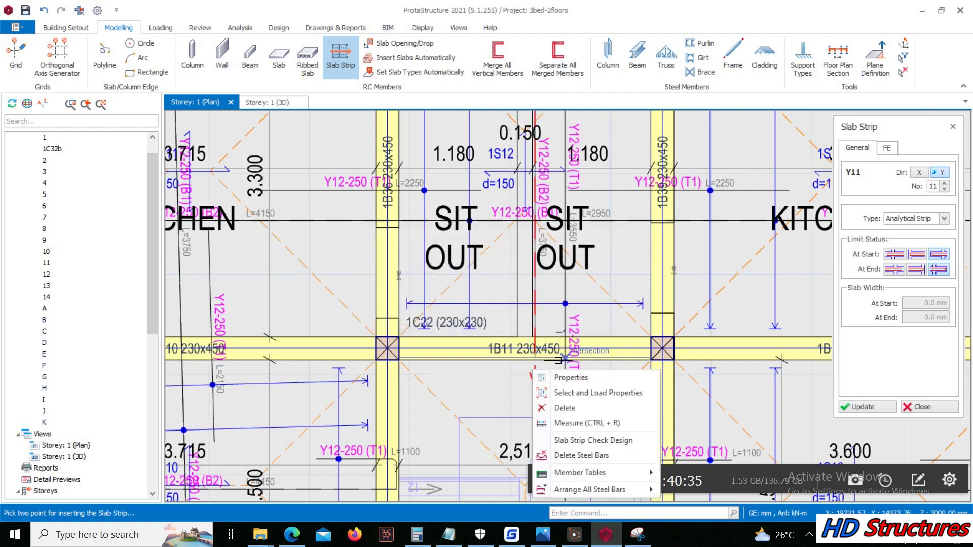
{"action": "left_click", "coordinate": [583, 391]}
Step: Insert a Y-direction sit-out slab strip 5.4 m long between grids 7 and 8, using the second limit status option at both ends
{"action": "left_click", "coordinate": [917, 257]}
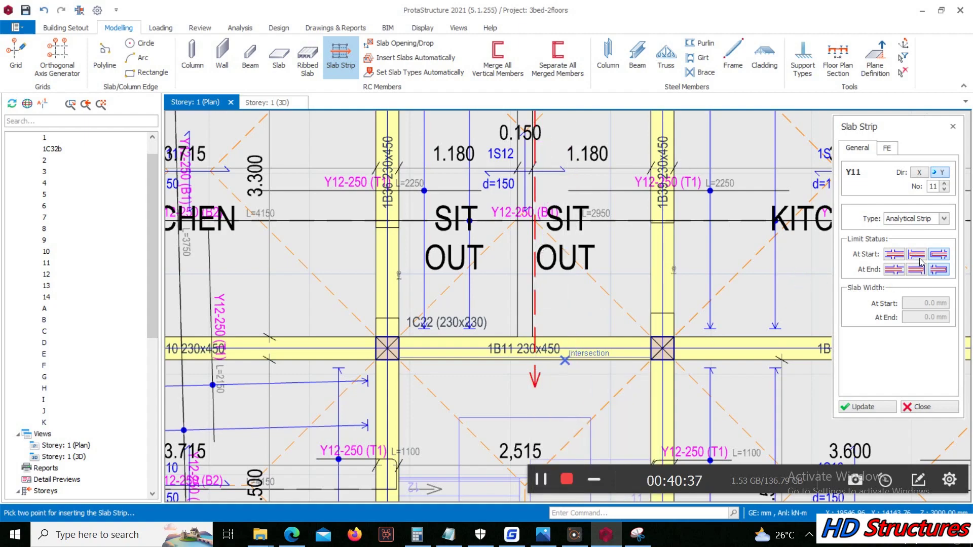
{"action": "left_click", "coordinate": [918, 269]}
{"action": "scroll", "coordinate": [561, 199], "scroll_direction": "down", "scroll_amount": 4}
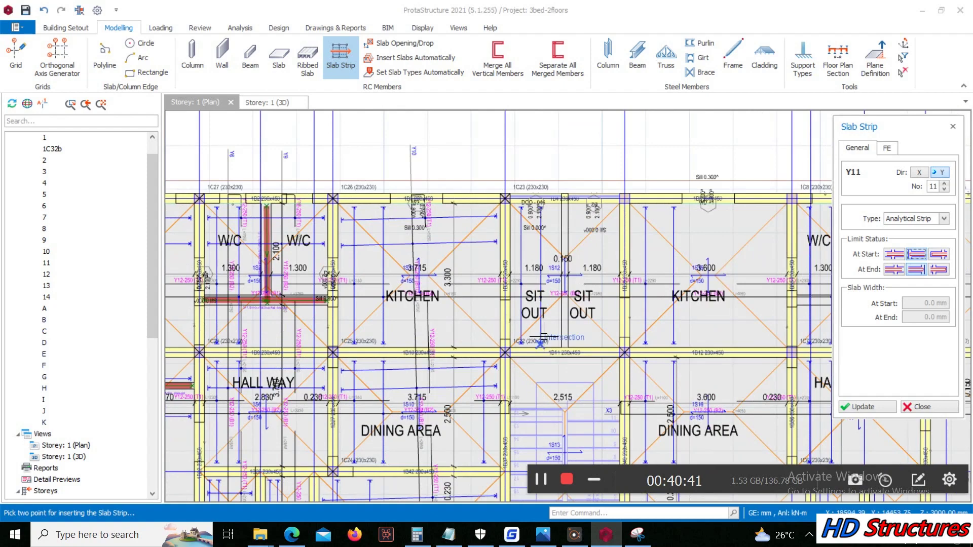
{"action": "scroll", "coordinate": [561, 198], "scroll_direction": "up", "scroll_amount": 2}
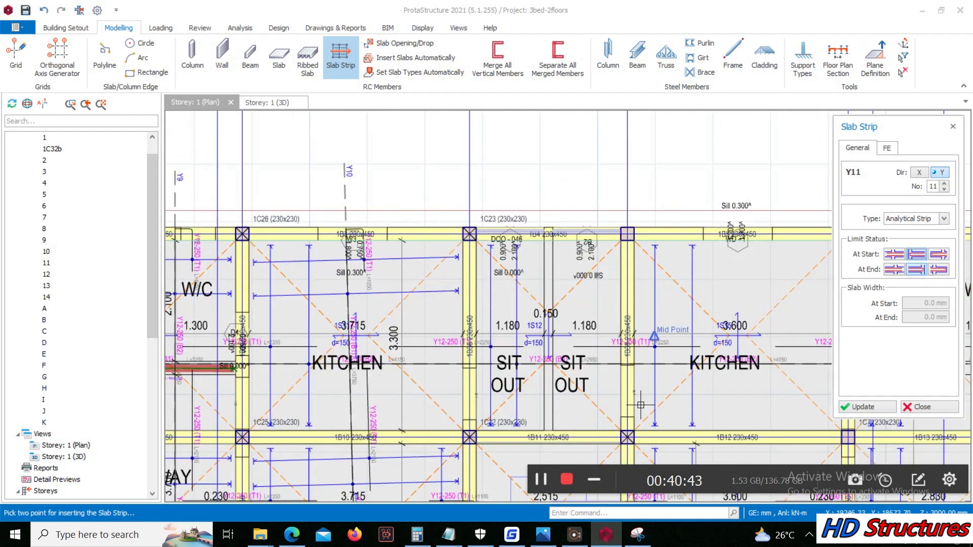
{"action": "left_click_drag", "start_coordinate": [684, 475], "coordinate": [683, 521]}
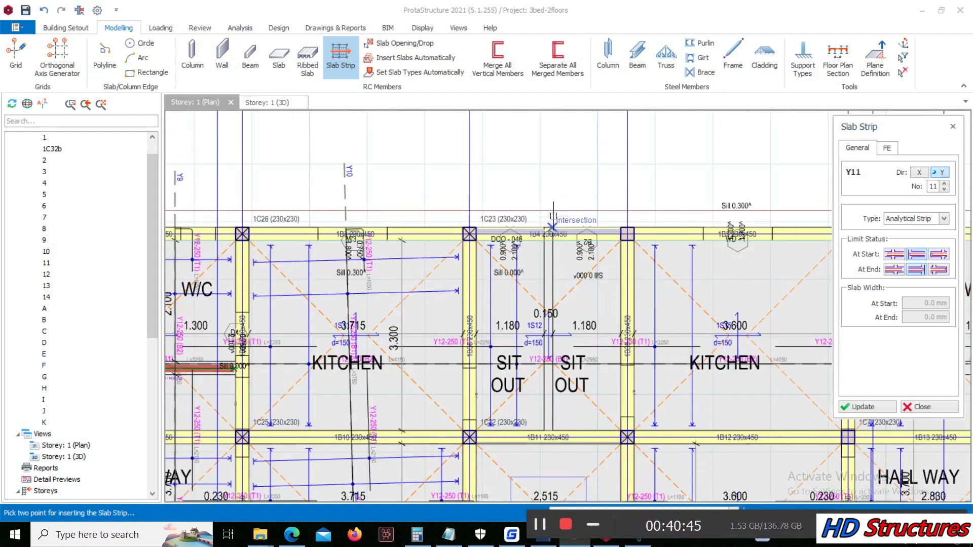
{"action": "scroll", "coordinate": [547, 172], "scroll_direction": "down", "scroll_amount": 1}
{"action": "left_click", "coordinate": [547, 166]}
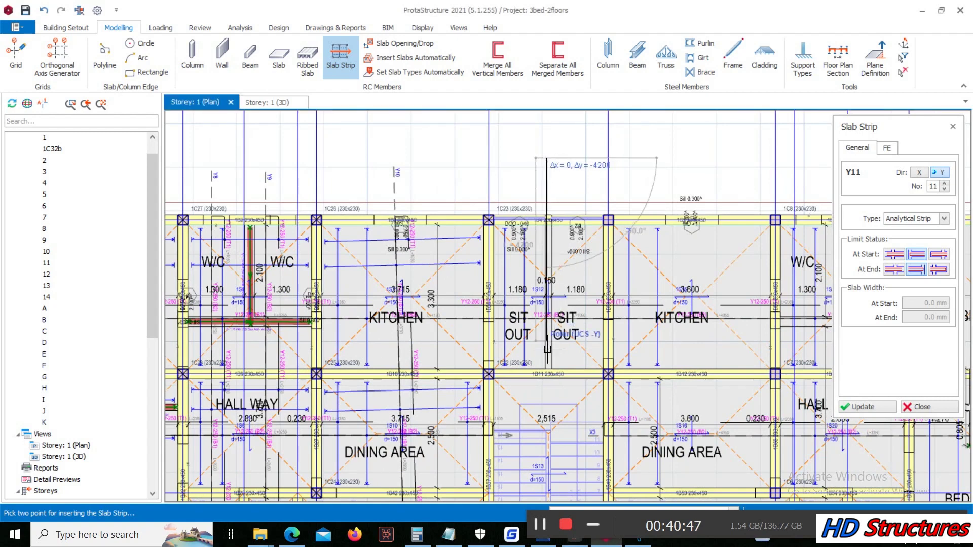
{"action": "left_click", "coordinate": [550, 393]}
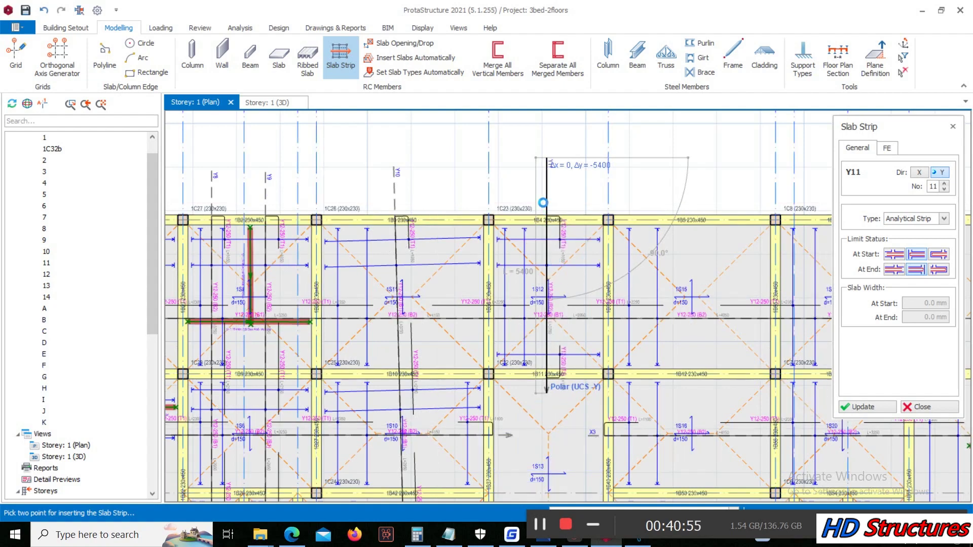
Step: Insert a Y-direction slab strip between grids 7 and 8, from the stairs through the stair hall to about grid K
{"action": "scroll", "coordinate": [553, 208], "scroll_direction": "down", "scroll_amount": 3}
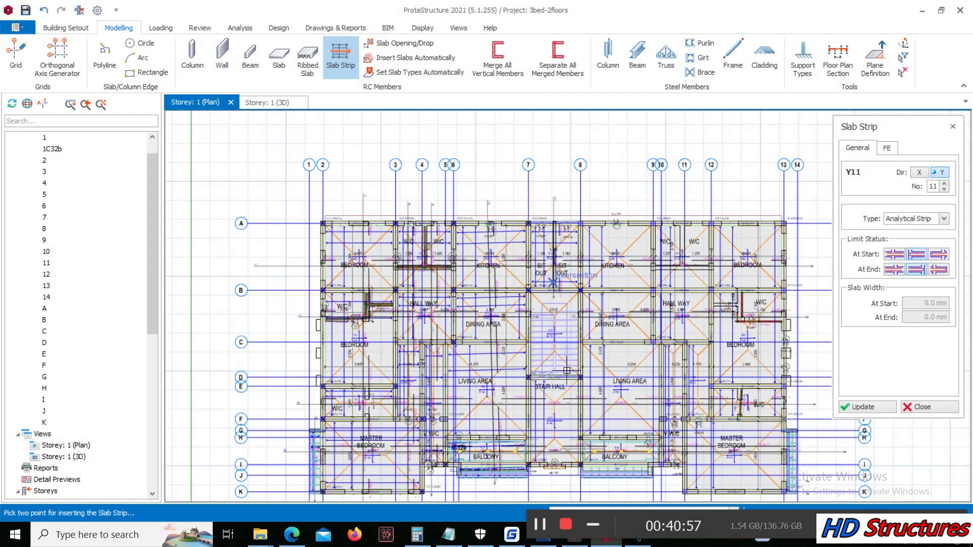
{"action": "scroll", "coordinate": [537, 249], "scroll_direction": "up", "scroll_amount": 5}
{"action": "left_click", "coordinate": [527, 218]}
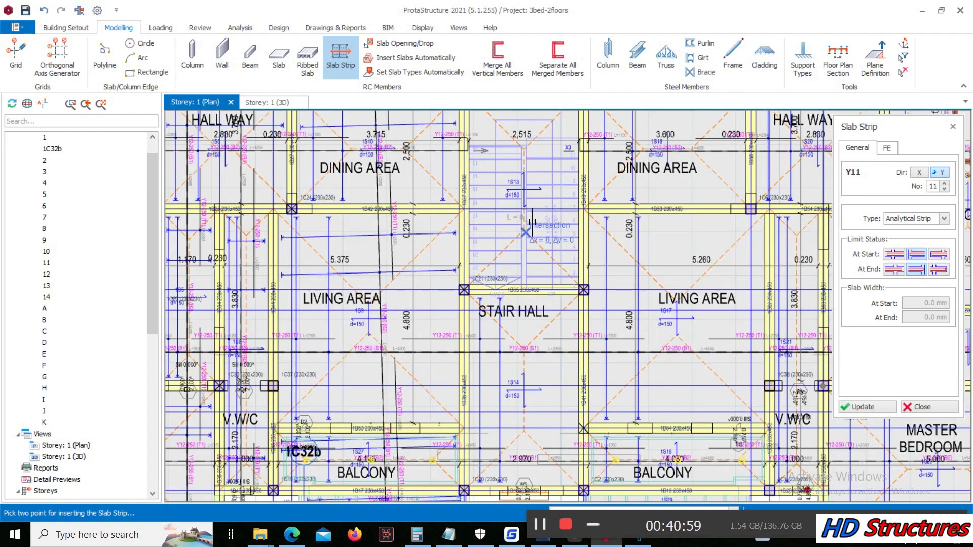
{"action": "scroll", "coordinate": [528, 217], "scroll_direction": "down", "scroll_amount": 3}
{"action": "scroll", "coordinate": [528, 387], "scroll_direction": "up", "scroll_amount": 3}
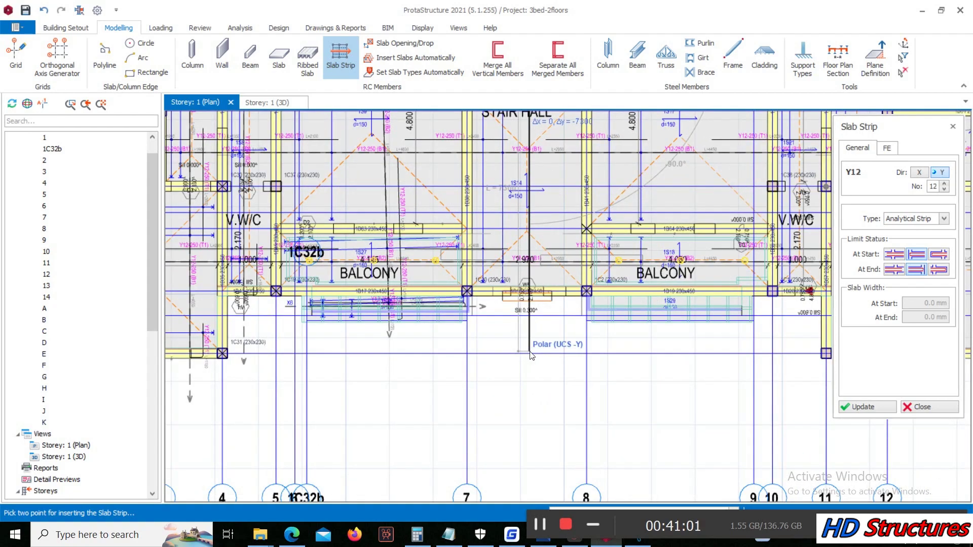
{"action": "left_click", "coordinate": [529, 348]}
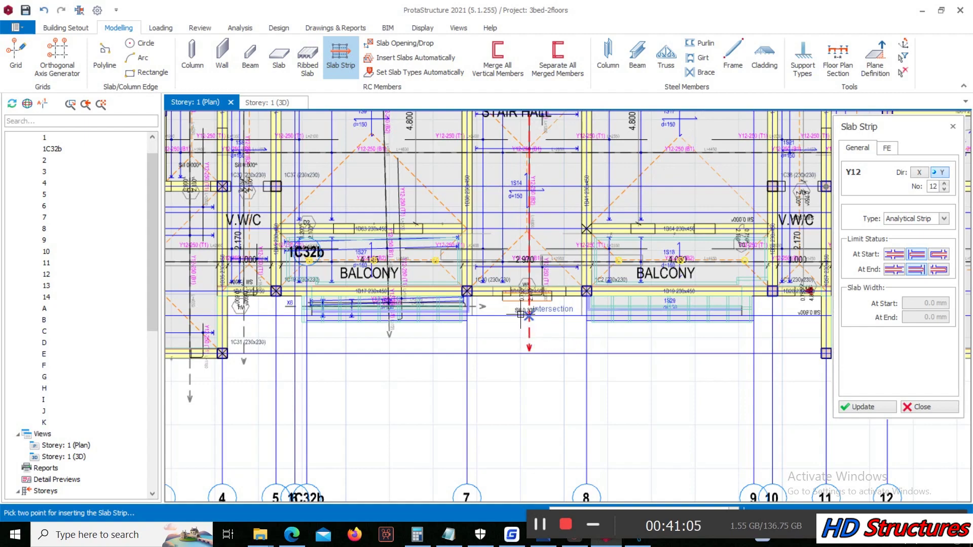
{"action": "scroll", "coordinate": [520, 314], "scroll_direction": "up", "scroll_amount": 4}
{"action": "scroll", "coordinate": [534, 334], "scroll_direction": "down", "scroll_amount": 1}
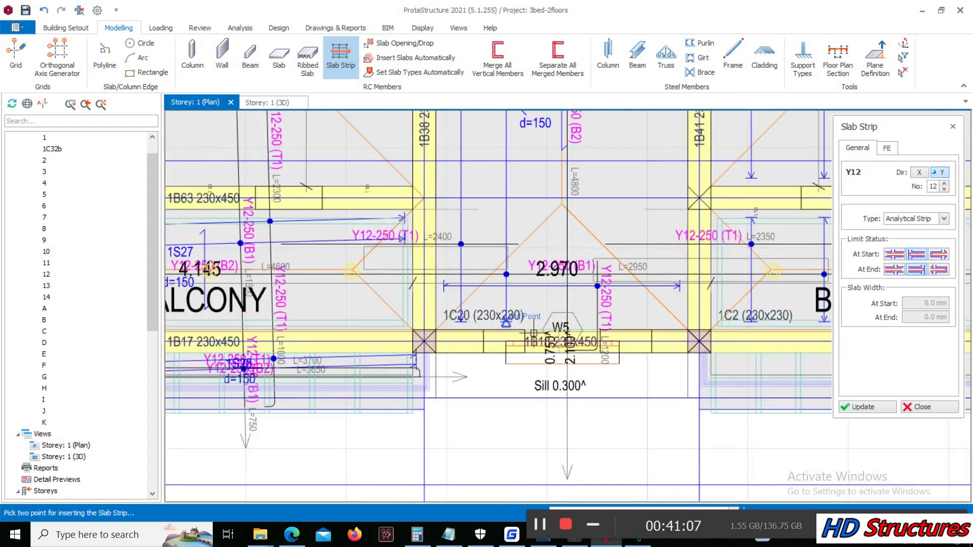
Step: Insert a Y-direction strip about 14.9 m long through the kitchen, dining, living area and balcony between grids 8 and 9, using the third end limit option
{"action": "scroll", "coordinate": [534, 333], "scroll_direction": "down", "scroll_amount": 3}
{"action": "scroll", "coordinate": [653, 255], "scroll_direction": "up", "scroll_amount": 1}
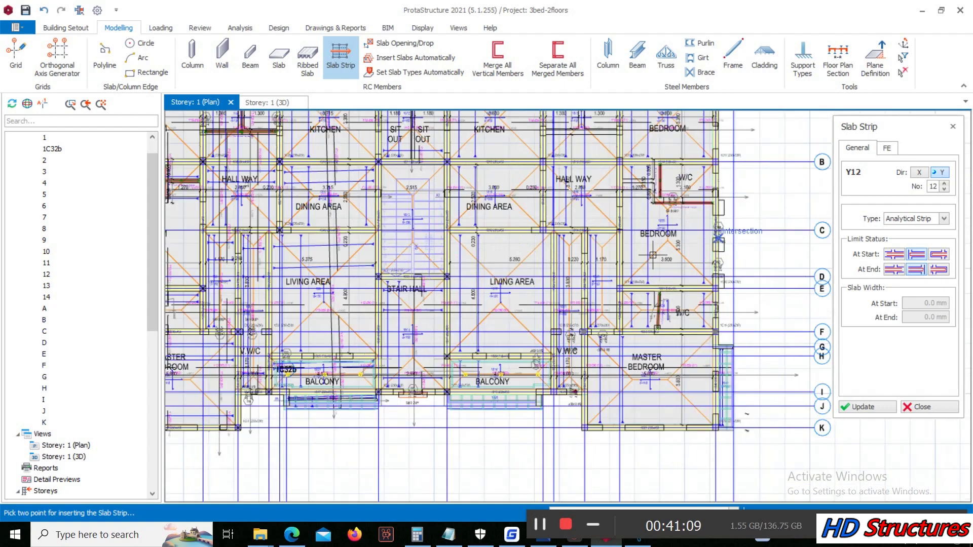
{"action": "scroll", "coordinate": [653, 255], "scroll_direction": "down", "scroll_amount": 3}
{"action": "scroll", "coordinate": [536, 297], "scroll_direction": "up", "scroll_amount": 1}
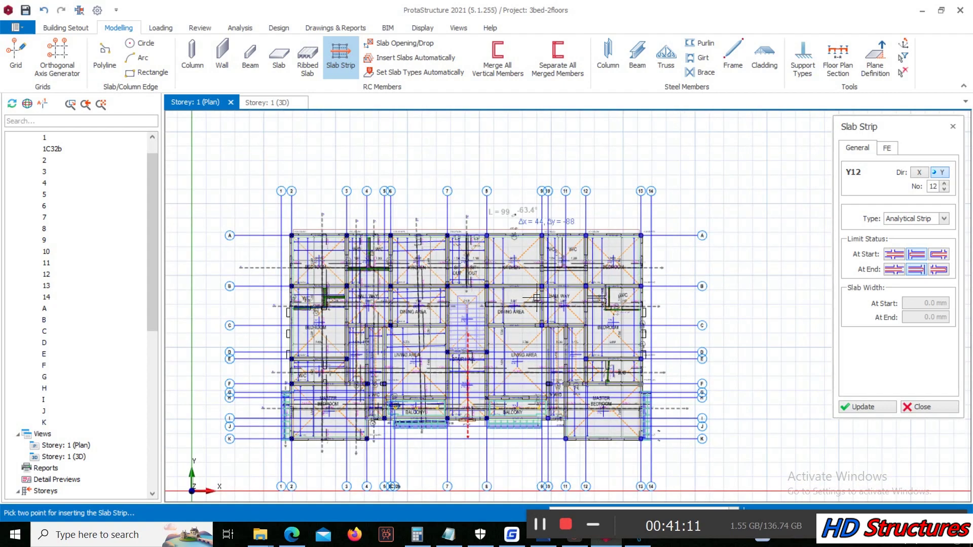
{"action": "left_click", "coordinate": [941, 271]}
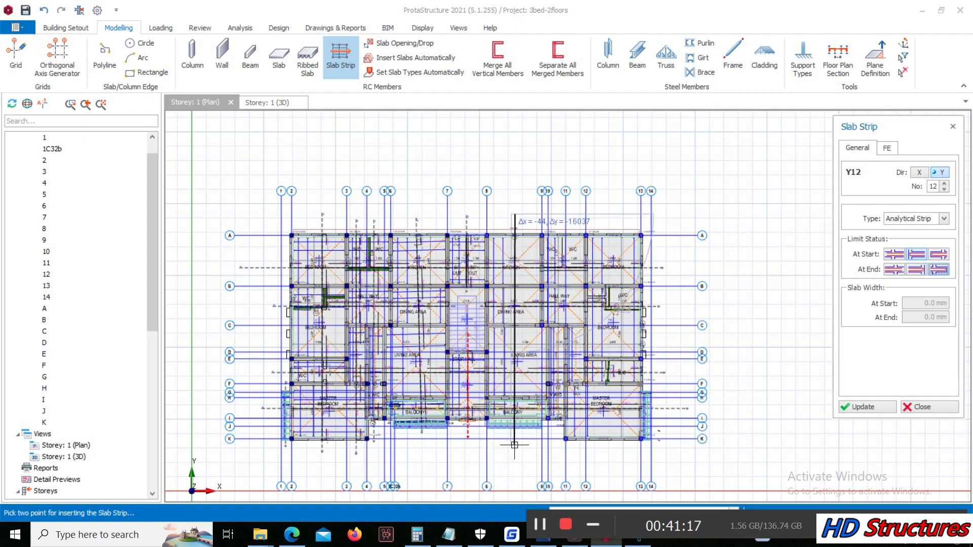
{"action": "scroll", "coordinate": [515, 445], "scroll_direction": "up", "scroll_amount": 2}
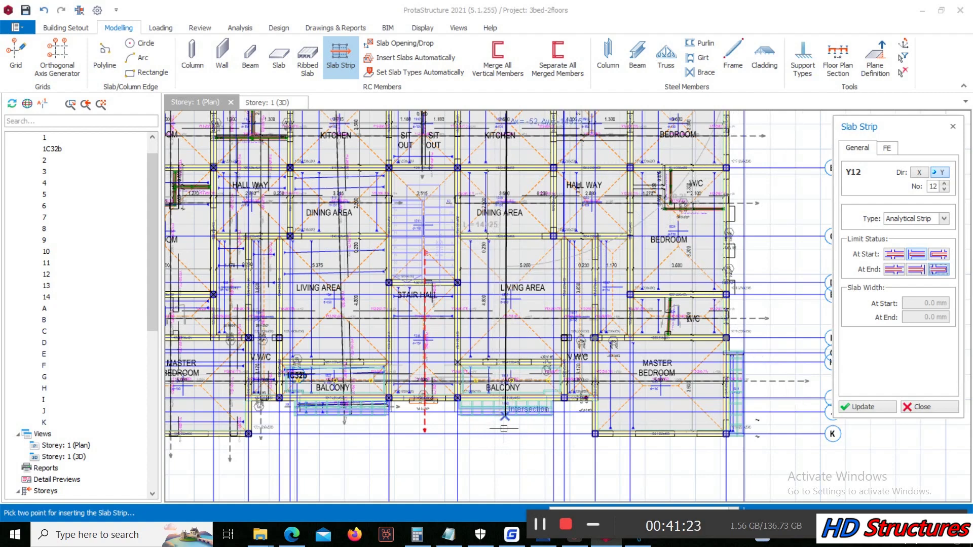
{"action": "scroll", "coordinate": [504, 431], "scroll_direction": "up", "scroll_amount": 2}
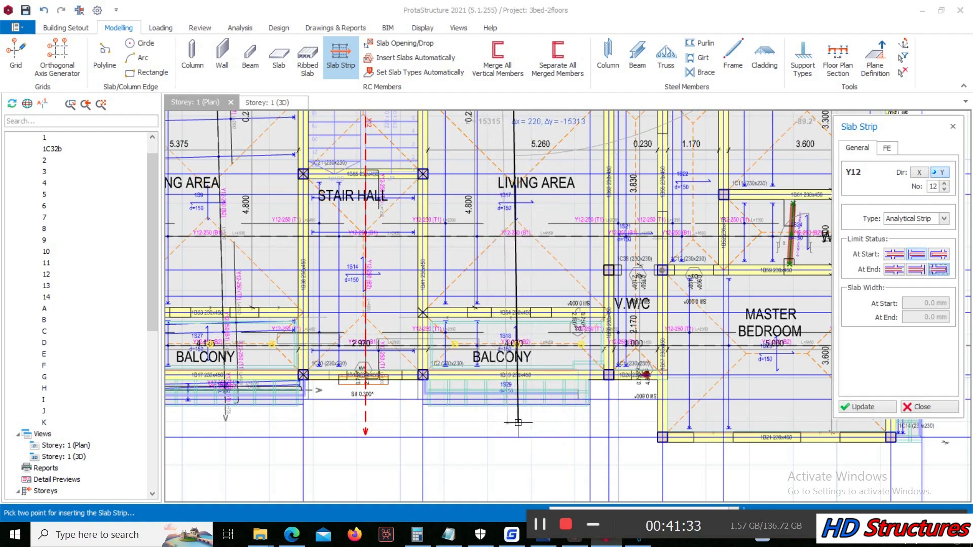
{"action": "scroll", "coordinate": [512, 418], "scroll_direction": "down", "scroll_amount": 5}
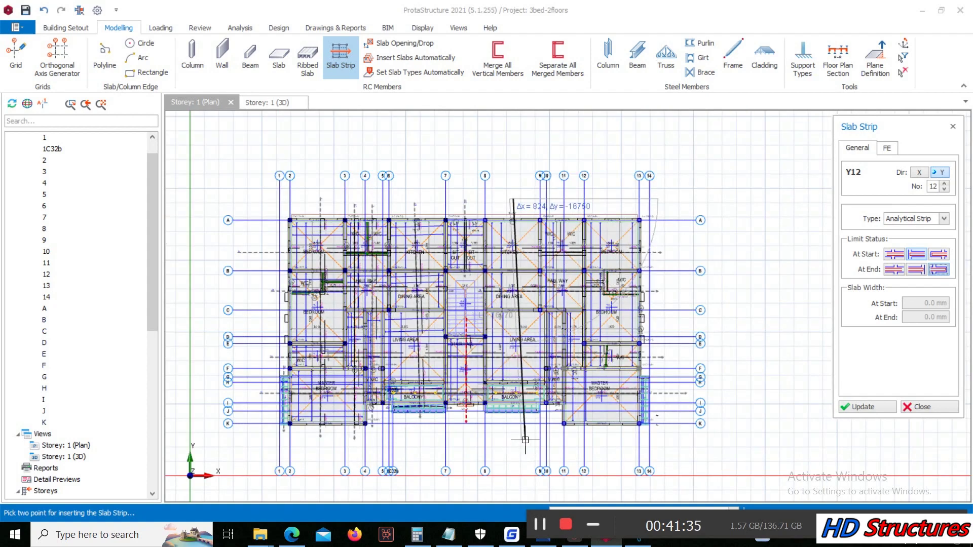
{"action": "scroll", "coordinate": [507, 429], "scroll_direction": "up", "scroll_amount": 4}
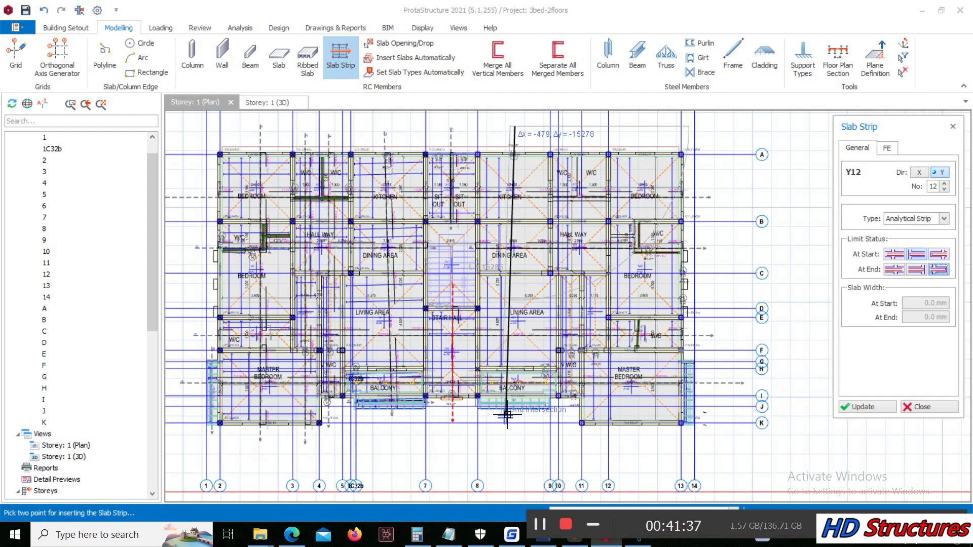
{"action": "scroll", "coordinate": [513, 410], "scroll_direction": "up", "scroll_amount": 2}
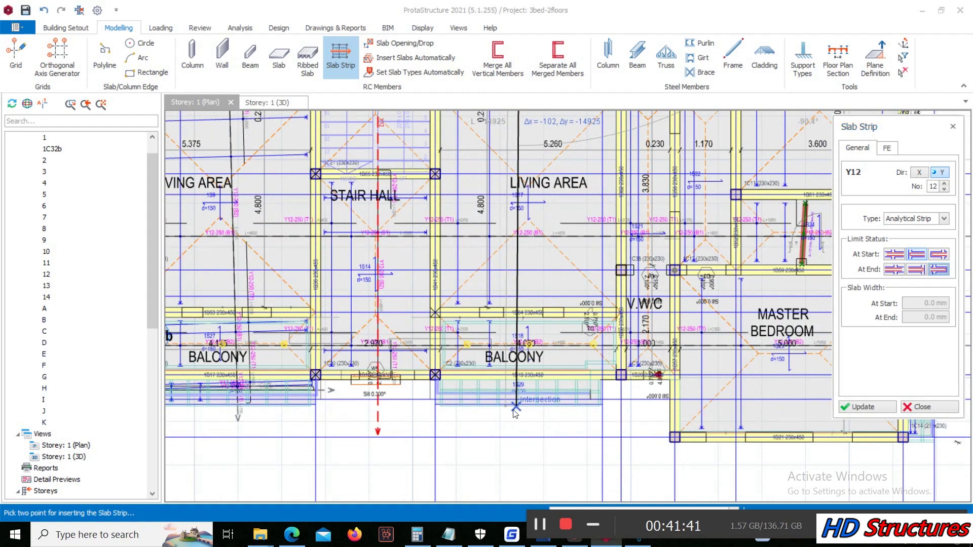
{"action": "left_click", "coordinate": [514, 409]}
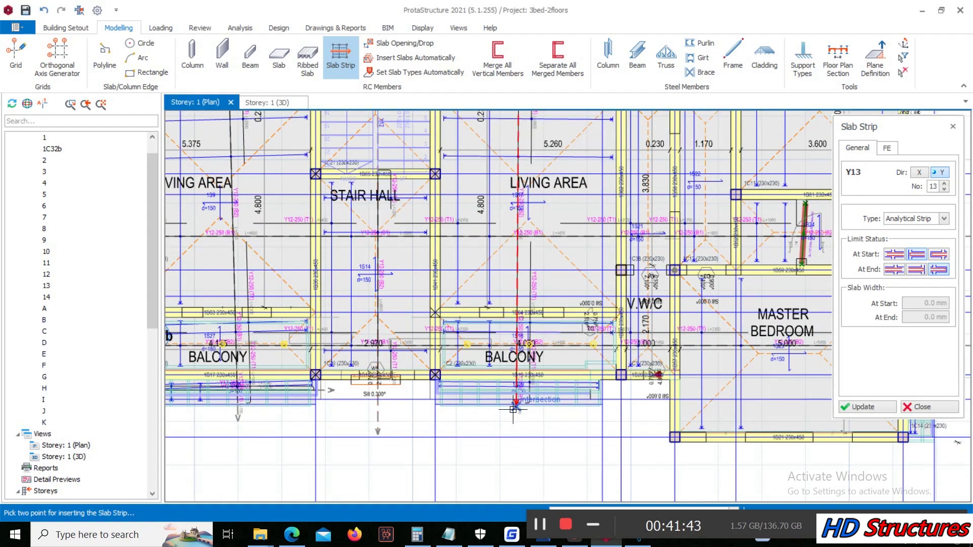
Step: Insert a Y-direction strip about 13.6 m long between grids 10 and 11, through the W/C, hallway and V.W/C, using the second end limit option
{"action": "scroll", "coordinate": [513, 408], "scroll_direction": "up", "scroll_amount": 2}
{"action": "scroll", "coordinate": [465, 370], "scroll_direction": "down", "scroll_amount": 3}
{"action": "scroll", "coordinate": [465, 370], "scroll_direction": "down", "scroll_amount": 3}
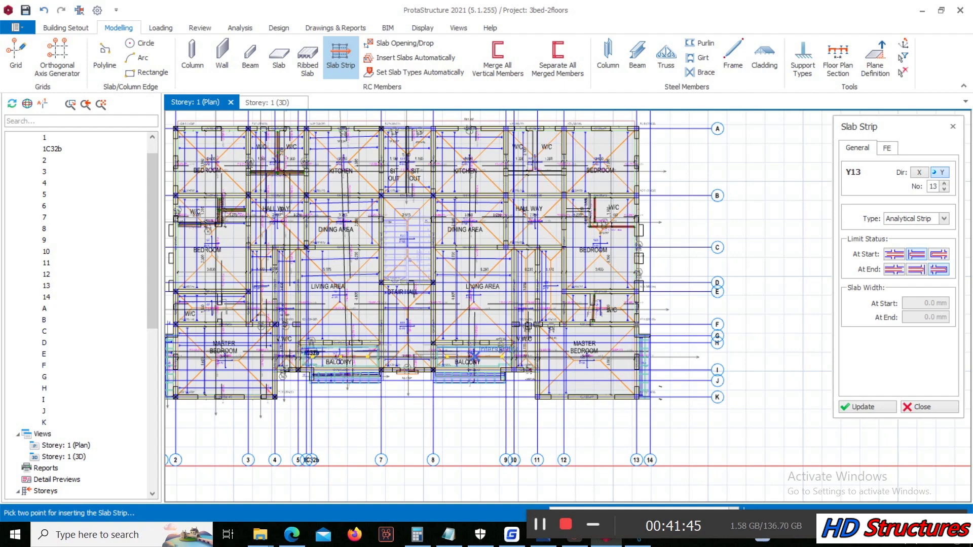
{"action": "scroll", "coordinate": [512, 220], "scroll_direction": "up", "scroll_amount": 4}
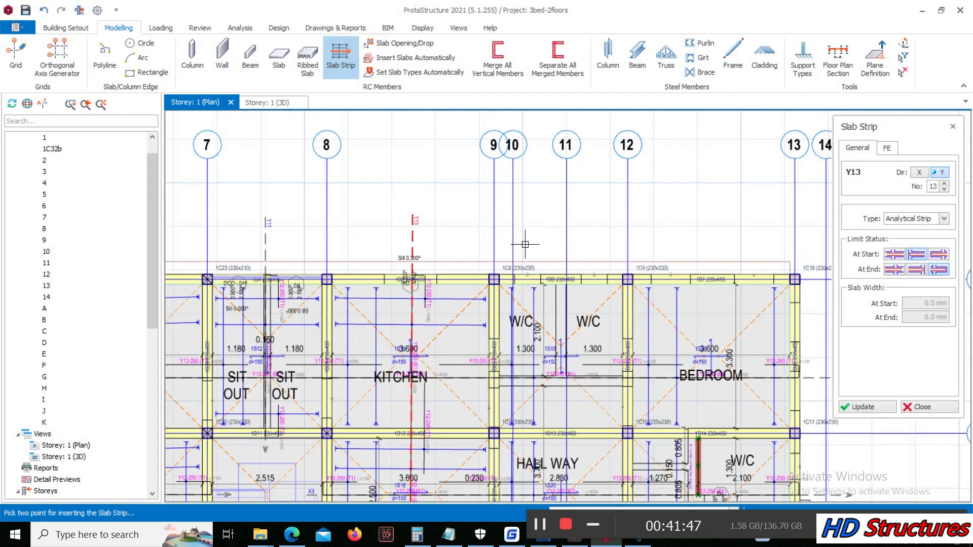
{"action": "scroll", "coordinate": [524, 245], "scroll_direction": "down", "scroll_amount": 3}
{"action": "scroll", "coordinate": [563, 430], "scroll_direction": "up", "scroll_amount": 3}
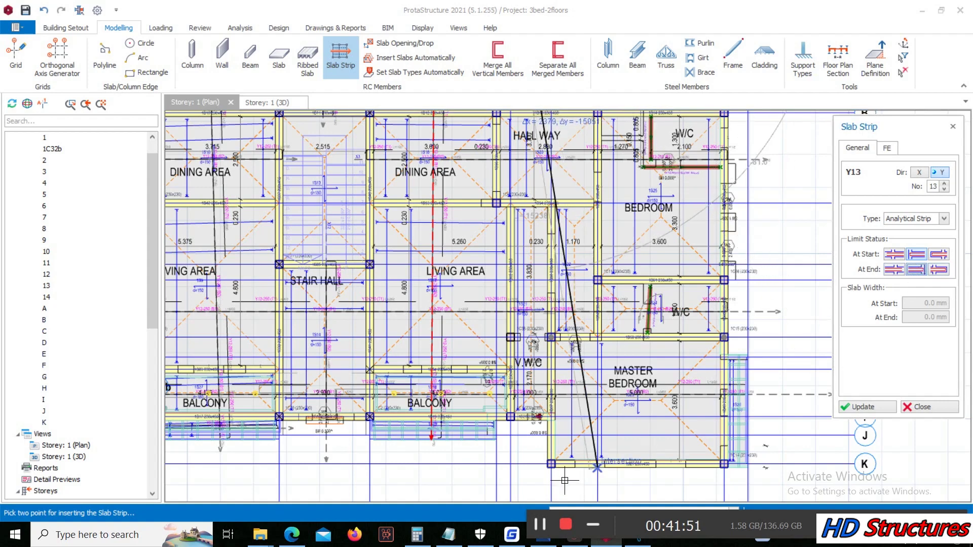
{"action": "scroll", "coordinate": [527, 448], "scroll_direction": "up", "scroll_amount": 1}
{"action": "scroll", "coordinate": [527, 448], "scroll_direction": "up", "scroll_amount": 1}
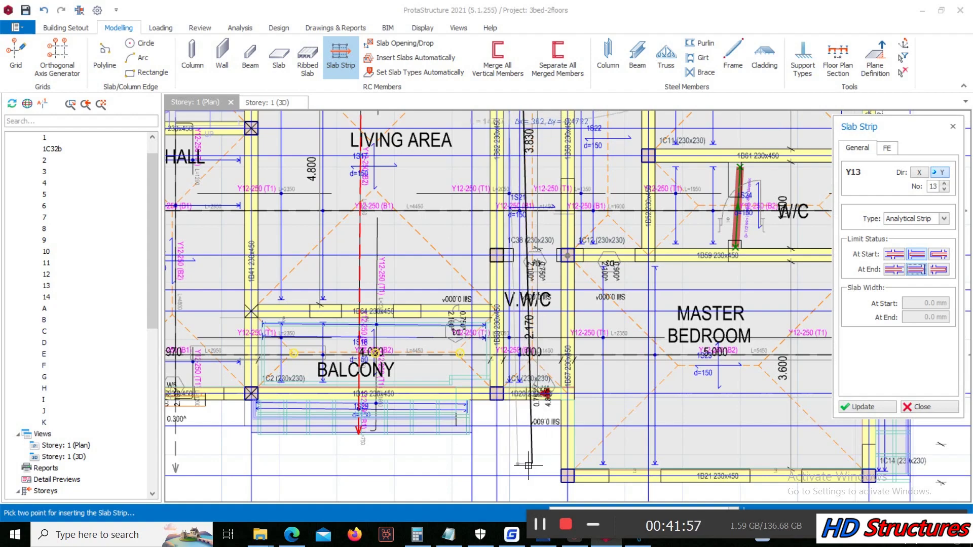
{"action": "scroll", "coordinate": [530, 456], "scroll_direction": "down", "scroll_amount": 2}
{"action": "scroll", "coordinate": [521, 447], "scroll_direction": "up", "scroll_amount": 1}
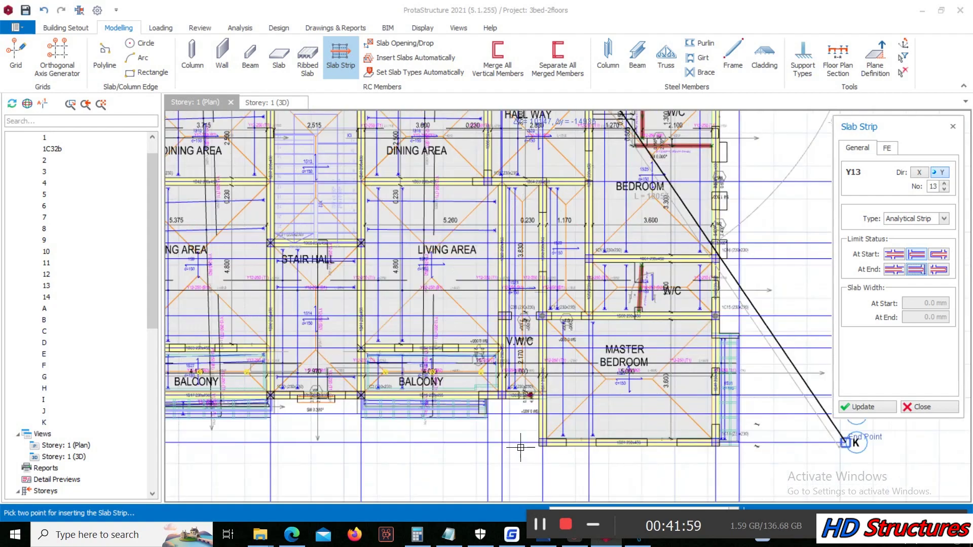
{"action": "scroll", "coordinate": [521, 448], "scroll_direction": "up", "scroll_amount": 1}
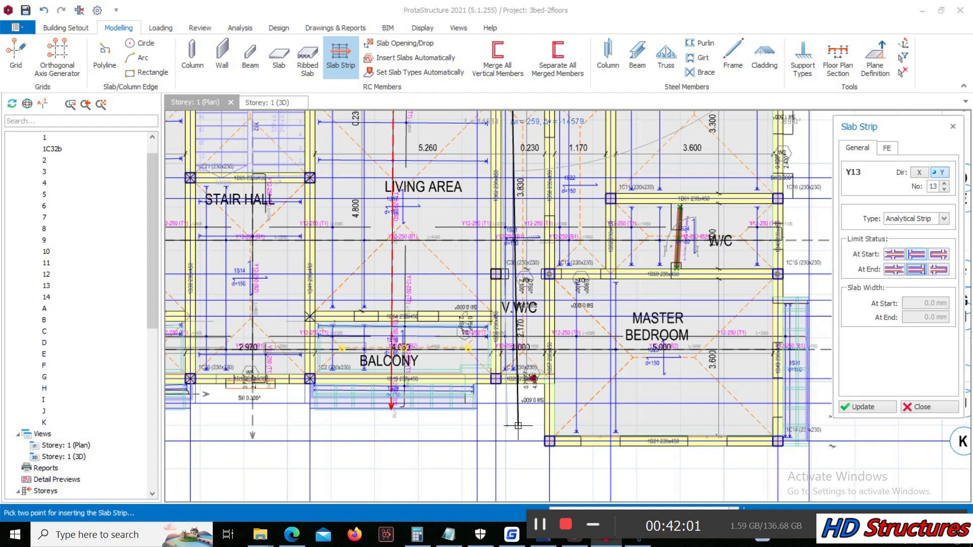
{"action": "scroll", "coordinate": [509, 391], "scroll_direction": "up", "scroll_amount": 1}
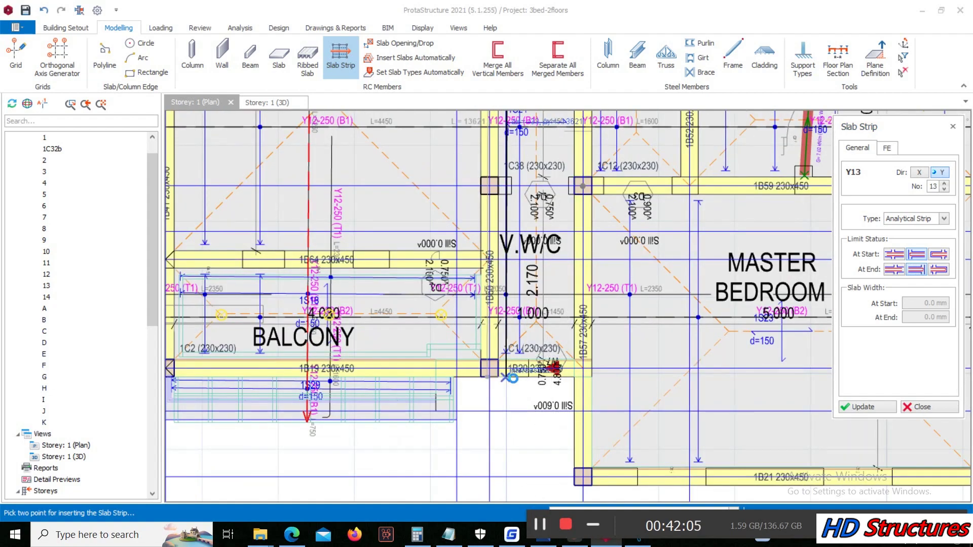
{"action": "left_click", "coordinate": [511, 376]}
Step: Insert a Y-direction slab strip about 15.4 m long between grids 11 and 12, through the W/C, hallway and master bedroom past grid K
{"action": "scroll", "coordinate": [511, 376], "scroll_direction": "down", "scroll_amount": 3}
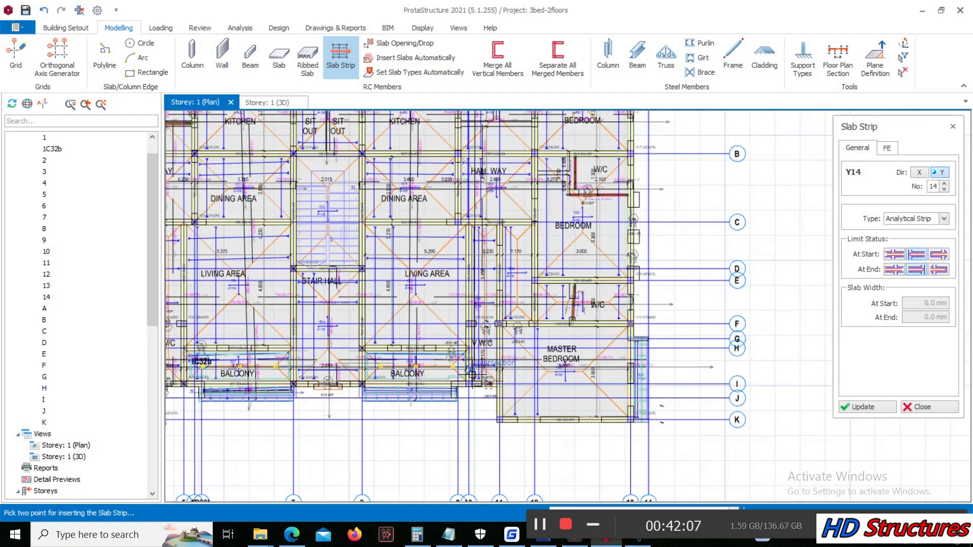
{"action": "scroll", "coordinate": [511, 217], "scroll_direction": "up", "scroll_amount": 3}
{"action": "scroll", "coordinate": [492, 162], "scroll_direction": "down", "scroll_amount": 2}
{"action": "scroll", "coordinate": [487, 153], "scroll_direction": "up", "scroll_amount": 2}
{"action": "scroll", "coordinate": [488, 153], "scroll_direction": "down", "scroll_amount": 2}
{"action": "left_click", "coordinate": [489, 180]}
{"action": "scroll", "coordinate": [496, 442], "scroll_direction": "up", "scroll_amount": 4}
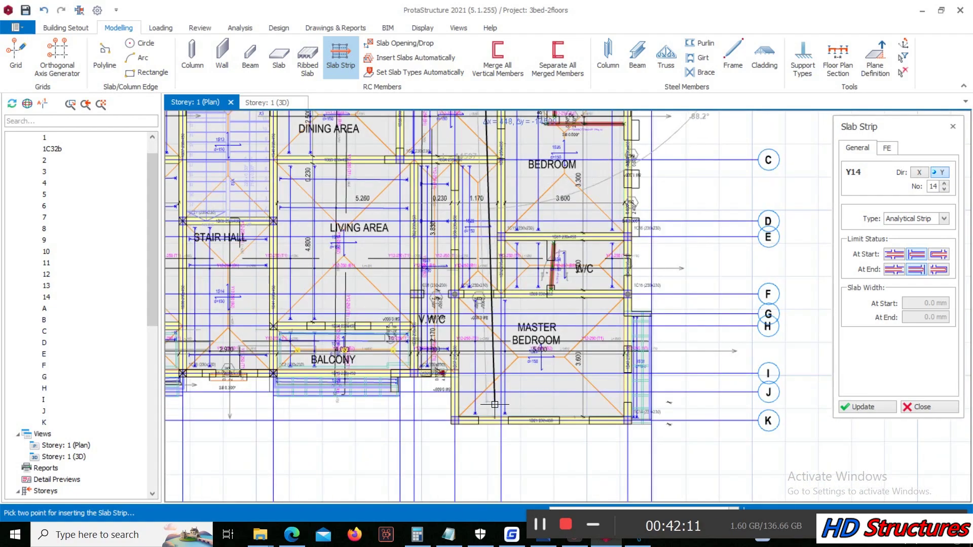
{"action": "scroll", "coordinate": [495, 429], "scroll_direction": "up", "scroll_amount": 3}
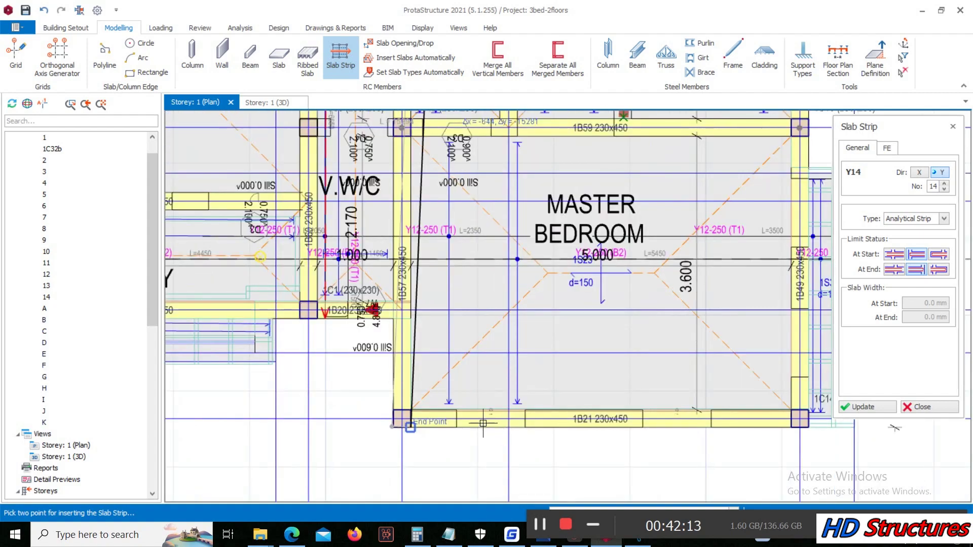
{"action": "scroll", "coordinate": [487, 437], "scroll_direction": "down", "scroll_amount": 2}
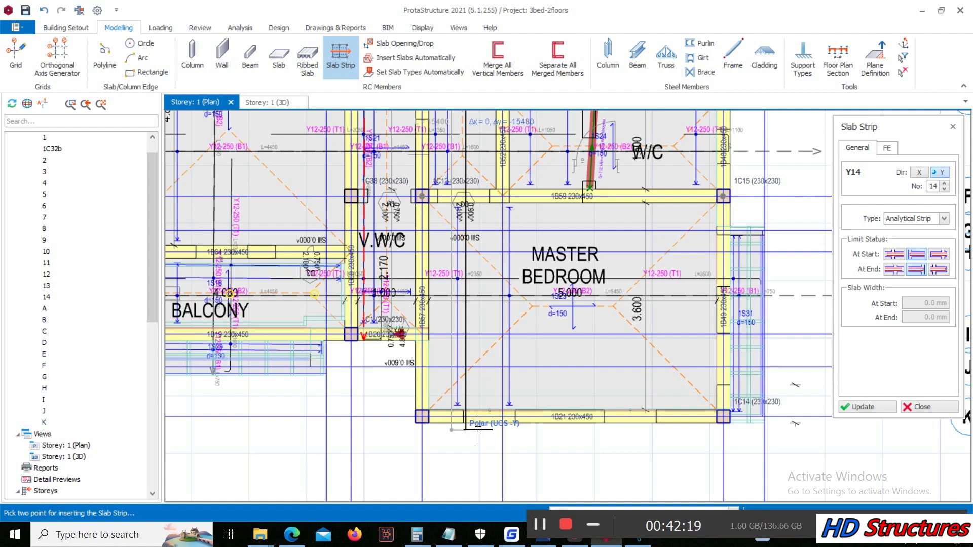
{"action": "left_click", "coordinate": [478, 430]}
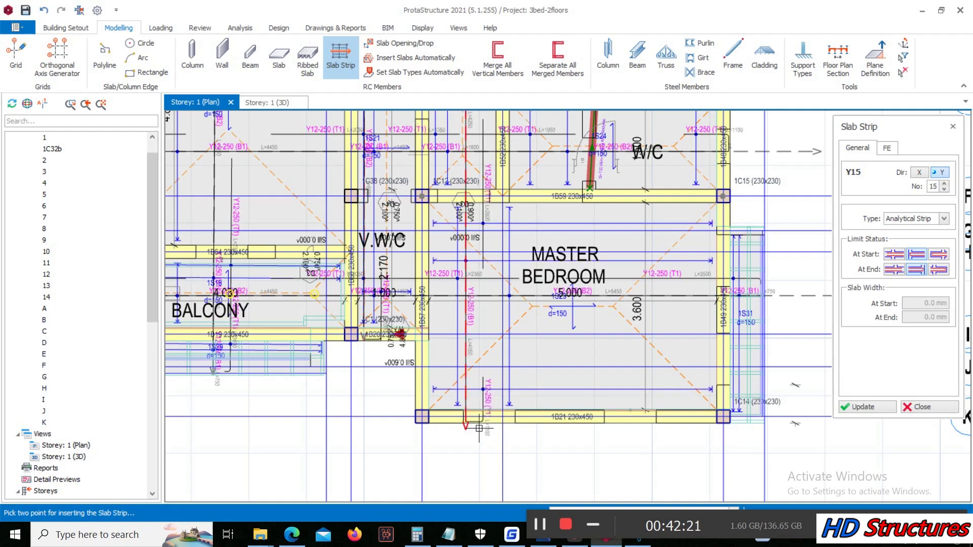
Step: Insert a Y-direction slab strip about 16.9 m long between grids 12 and 13, from above grid A through the bedrooms to below grid K
{"action": "scroll", "coordinate": [478, 430], "scroll_direction": "down", "scroll_amount": 4}
{"action": "scroll", "coordinate": [515, 347], "scroll_direction": "up", "scroll_amount": 3}
{"action": "scroll", "coordinate": [514, 347], "scroll_direction": "down", "scroll_amount": 2}
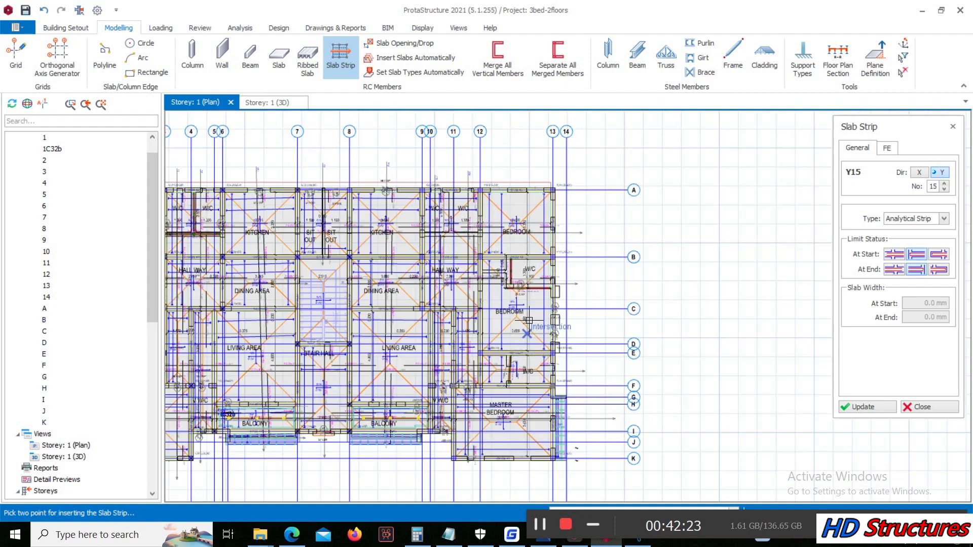
{"action": "left_click", "coordinate": [522, 155]}
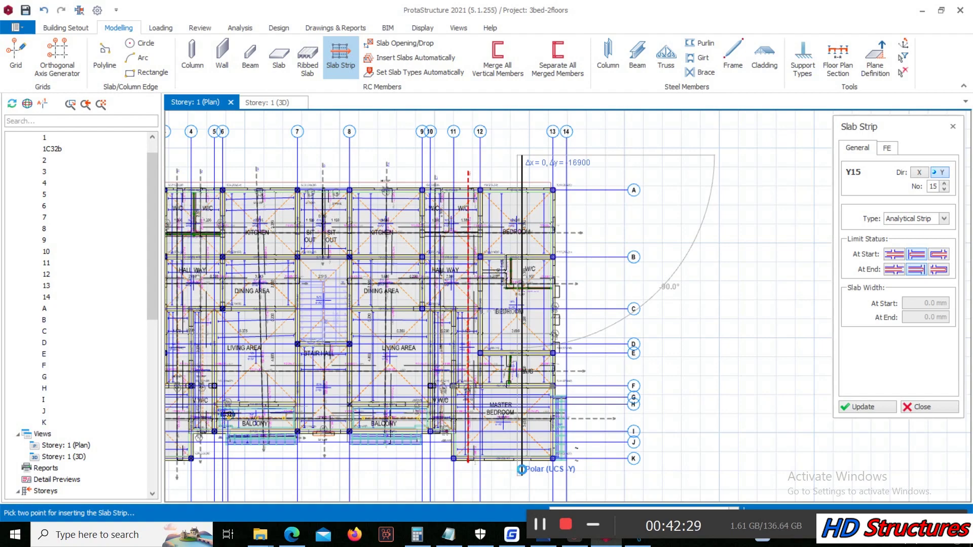
{"action": "left_click", "coordinate": [522, 456]}
{"action": "scroll", "coordinate": [529, 234], "scroll_direction": "up", "scroll_amount": 3}
{"action": "scroll", "coordinate": [616, 235], "scroll_direction": "down", "scroll_amount": 2}
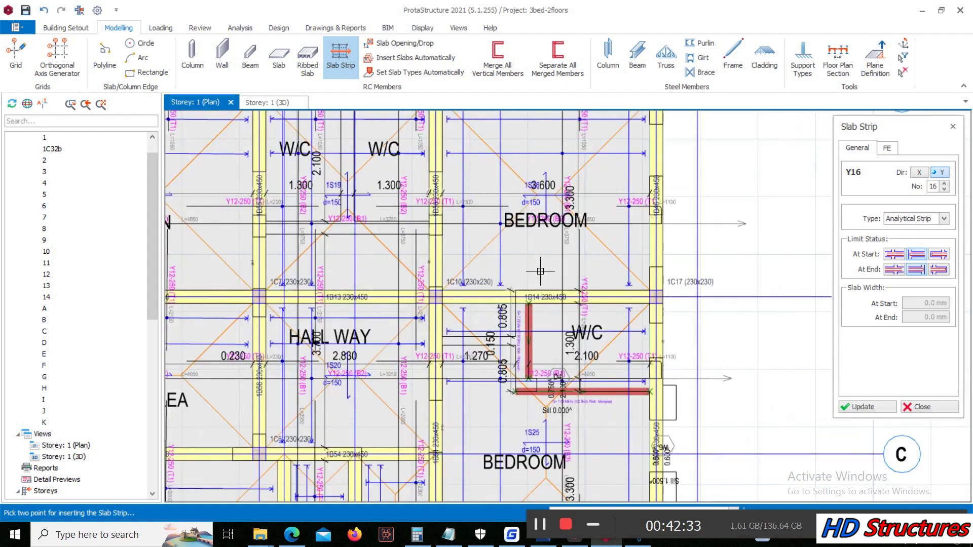
Step: Finish the slab strip insertion and show the whole Storey 1 plan
{"action": "scroll", "coordinate": [616, 235], "scroll_direction": "up", "scroll_amount": 3}
{"action": "scroll", "coordinate": [655, 193], "scroll_direction": "down", "scroll_amount": 1}
{"action": "scroll", "coordinate": [655, 194], "scroll_direction": "down", "scroll_amount": 2}
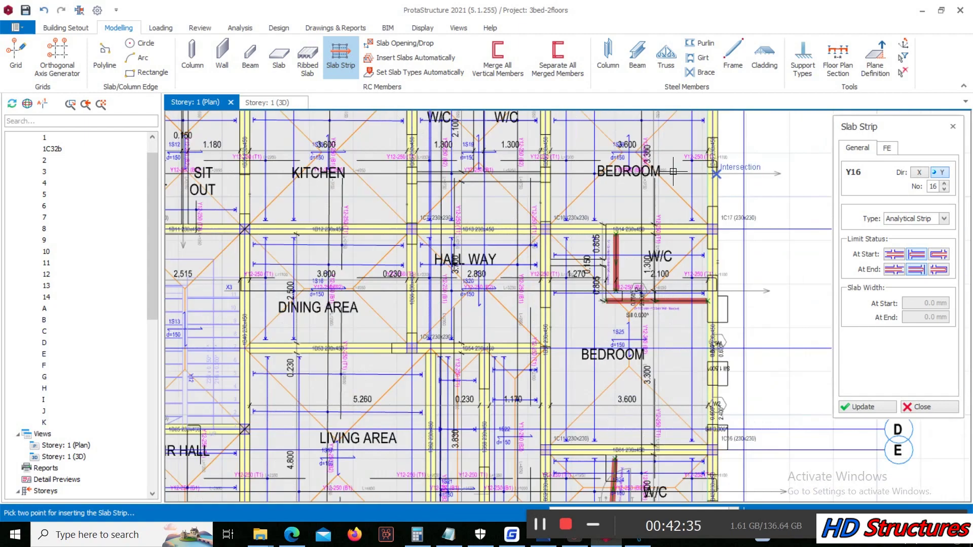
{"action": "left_click", "coordinate": [923, 407]}
{"action": "scroll", "coordinate": [340, 339], "scroll_direction": "down", "scroll_amount": 5}
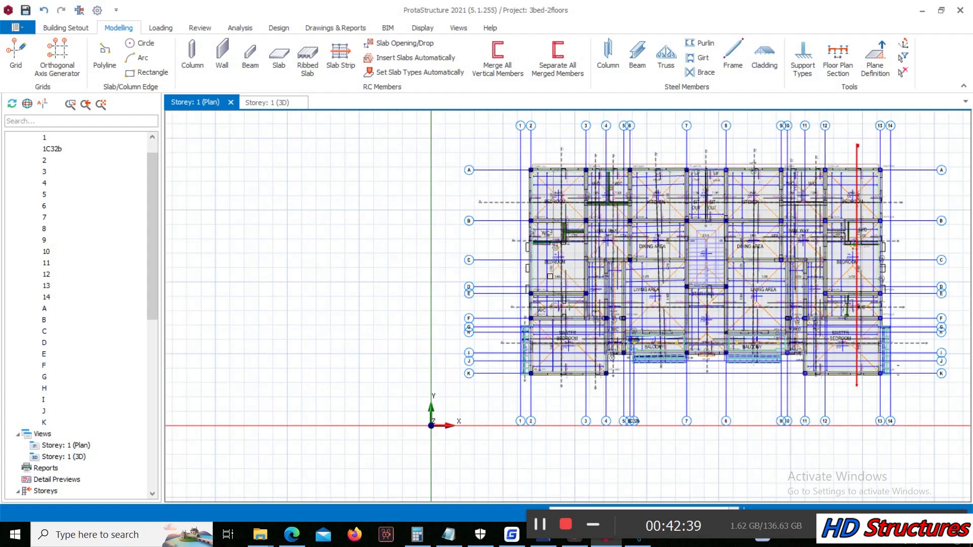
{"action": "scroll", "coordinate": [687, 269], "scroll_direction": "up", "scroll_amount": 3}
{"action": "scroll", "coordinate": [374, 256], "scroll_direction": "down", "scroll_amount": 5}
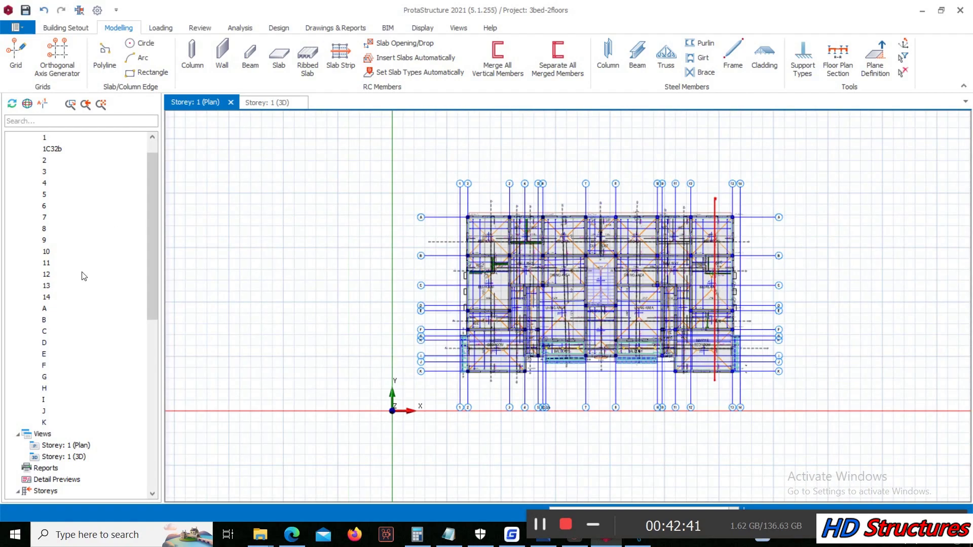
Step: Insert additional storeys at the top of the building, setting the total number of storeys to 3
{"action": "scroll", "coordinate": [71, 218], "scroll_direction": "up", "scroll_amount": 1}
{"action": "left_click", "coordinate": [18, 149]}
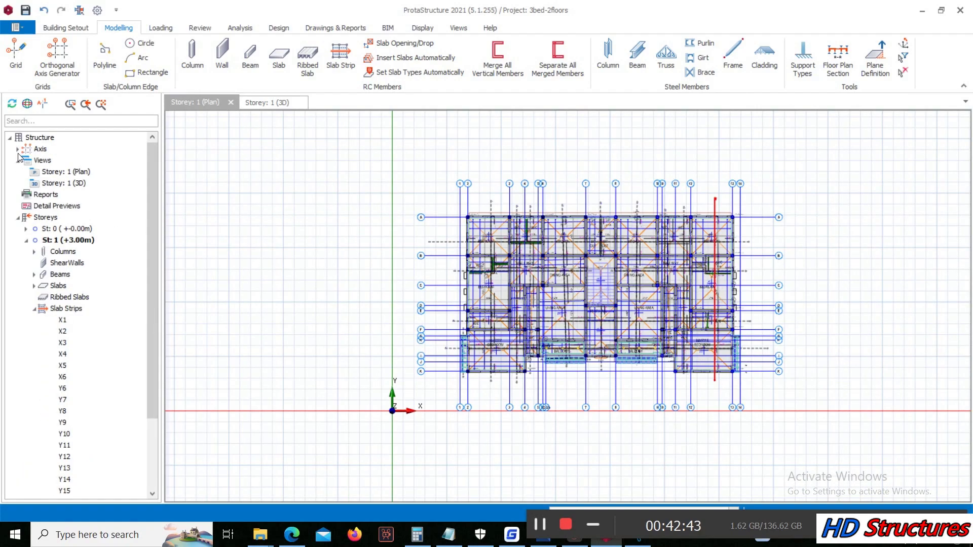
{"action": "left_click", "coordinate": [46, 219]}
{"action": "right_click", "coordinate": [50, 223]}
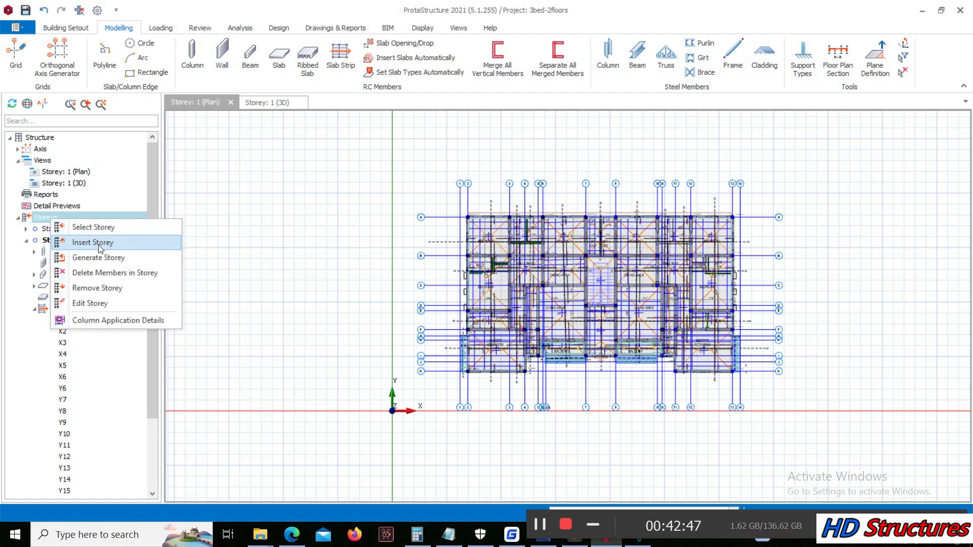
{"action": "left_click", "coordinate": [99, 244]}
{"action": "left_click", "coordinate": [622, 217]}
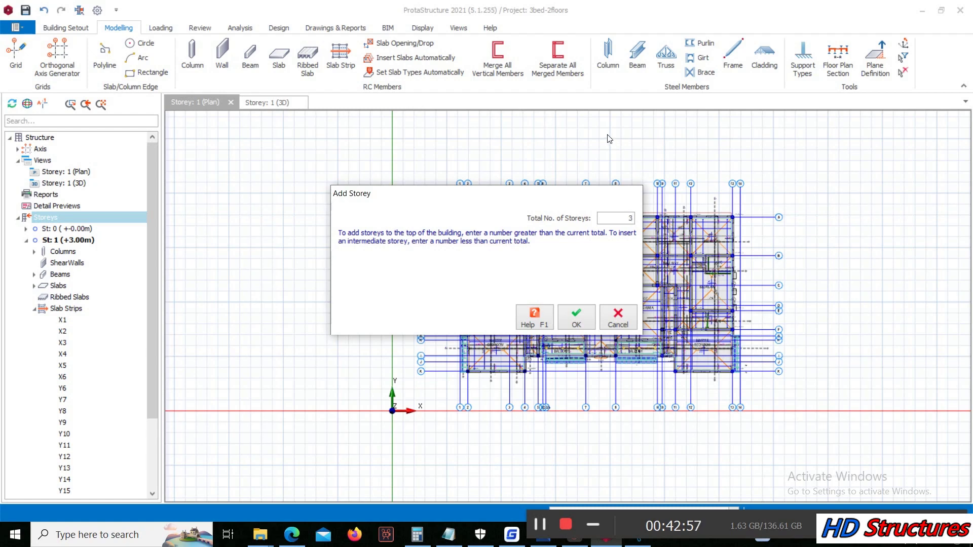
{"action": "left_click", "coordinate": [578, 315]}
{"action": "left_click", "coordinate": [530, 309]}
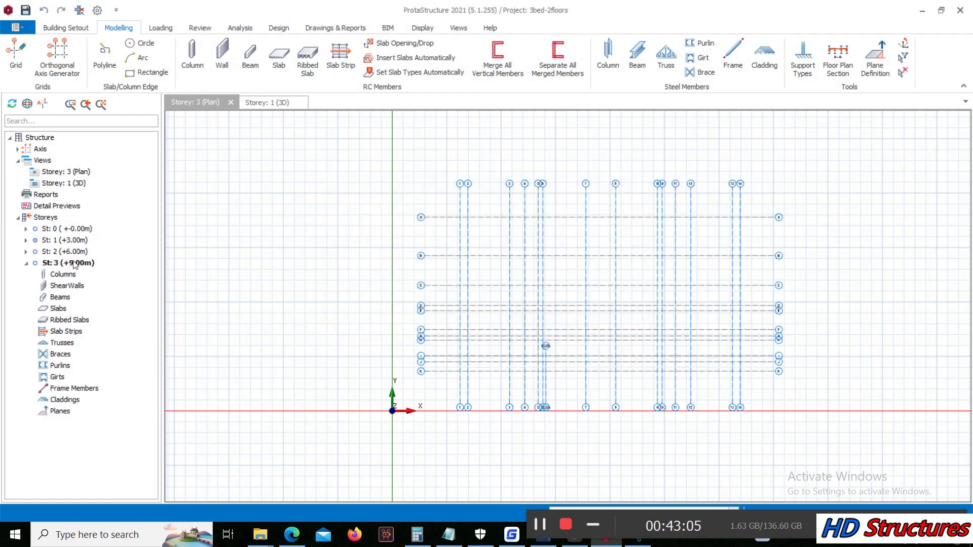
Step: Make storey 1 the active plan again and check the rendered exterior image of the building
{"action": "left_click", "coordinate": [75, 241]}
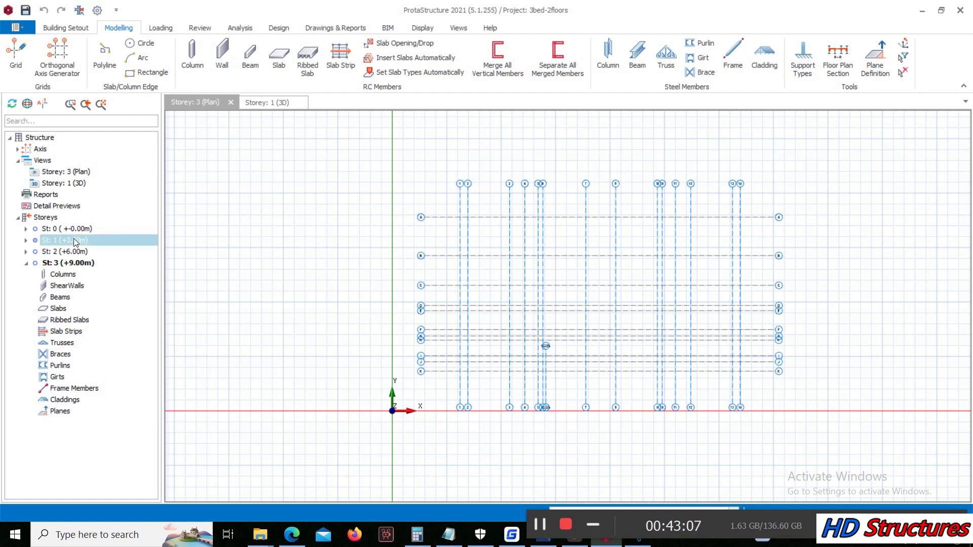
{"action": "double_click", "coordinate": [94, 245]}
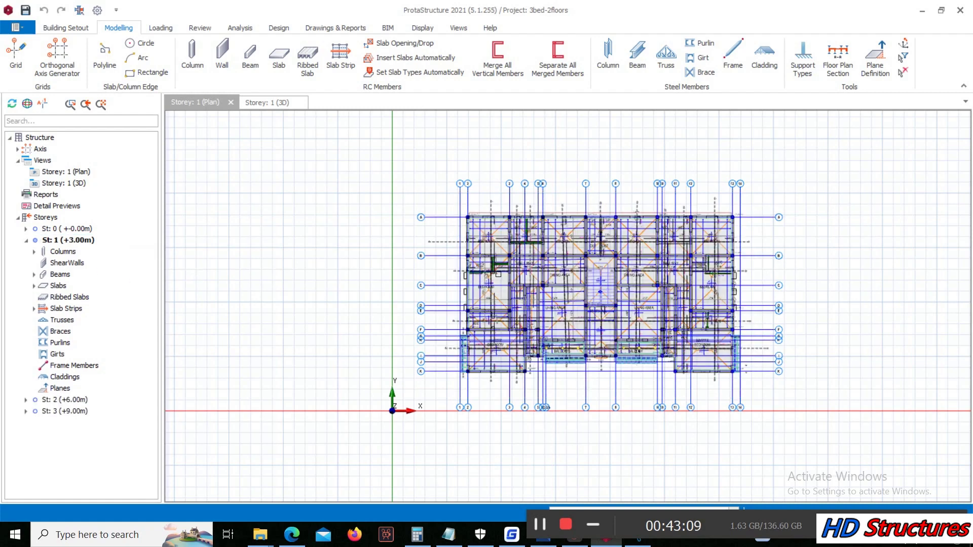
{"action": "left_click", "coordinate": [47, 221]}
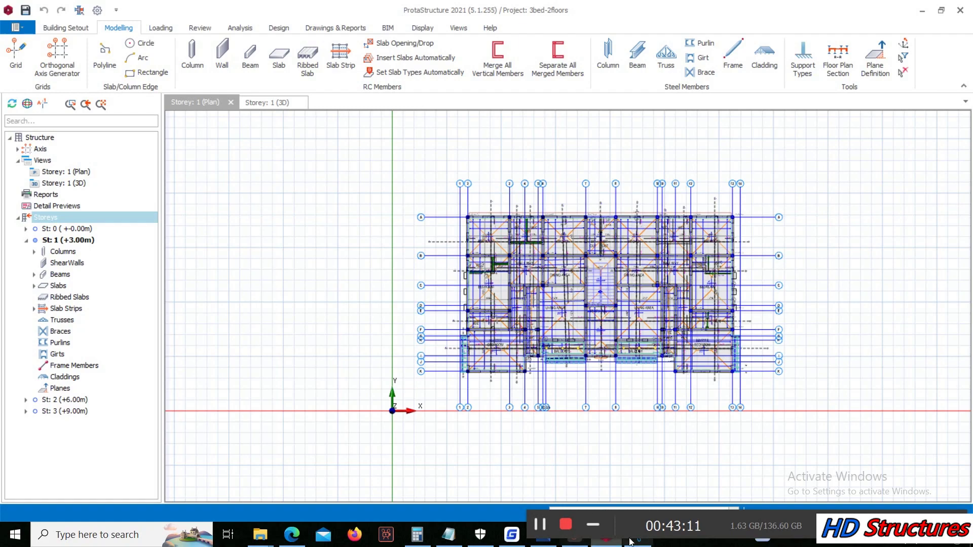
{"action": "left_click", "coordinate": [544, 535]}
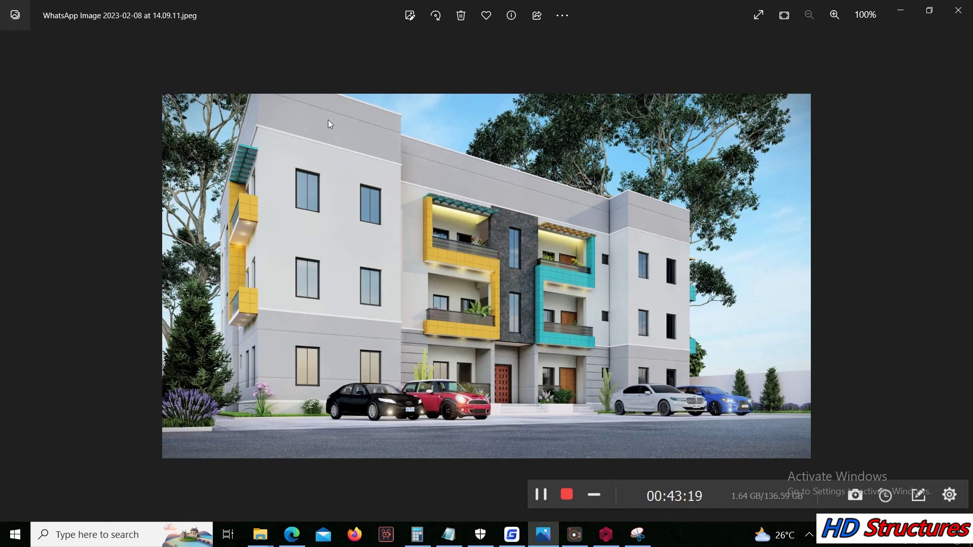
{"action": "left_click", "coordinate": [901, 11]}
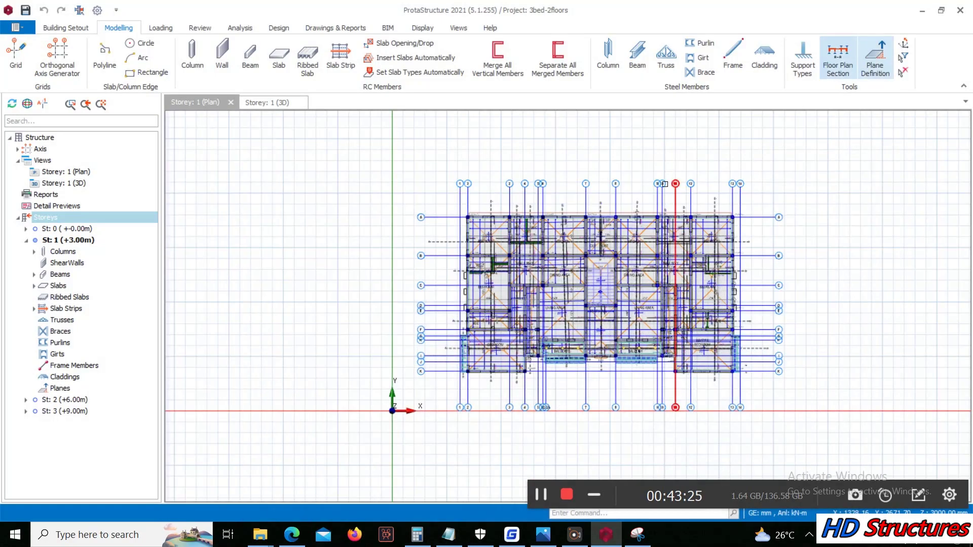
Step: Delete beam 1B20 on grid I between grids 10 and 11, at the edge of the V.W/C
{"action": "scroll", "coordinate": [468, 245], "scroll_direction": "up", "scroll_amount": 3}
{"action": "scroll", "coordinate": [468, 244], "scroll_direction": "down", "scroll_amount": 3}
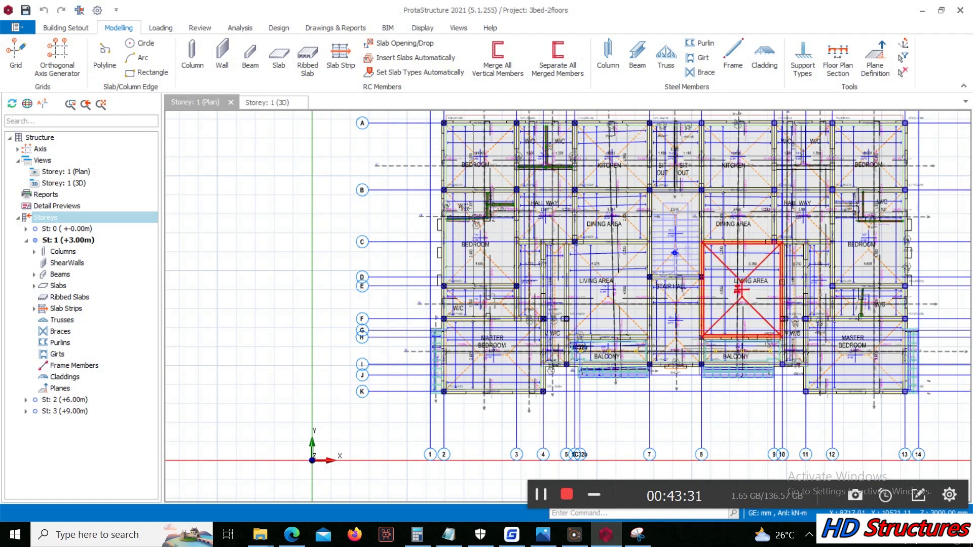
{"action": "scroll", "coordinate": [739, 283], "scroll_direction": "up", "scroll_amount": 3}
{"action": "scroll", "coordinate": [558, 283], "scroll_direction": "down", "scroll_amount": 3}
{"action": "scroll", "coordinate": [424, 283], "scroll_direction": "up", "scroll_amount": 3}
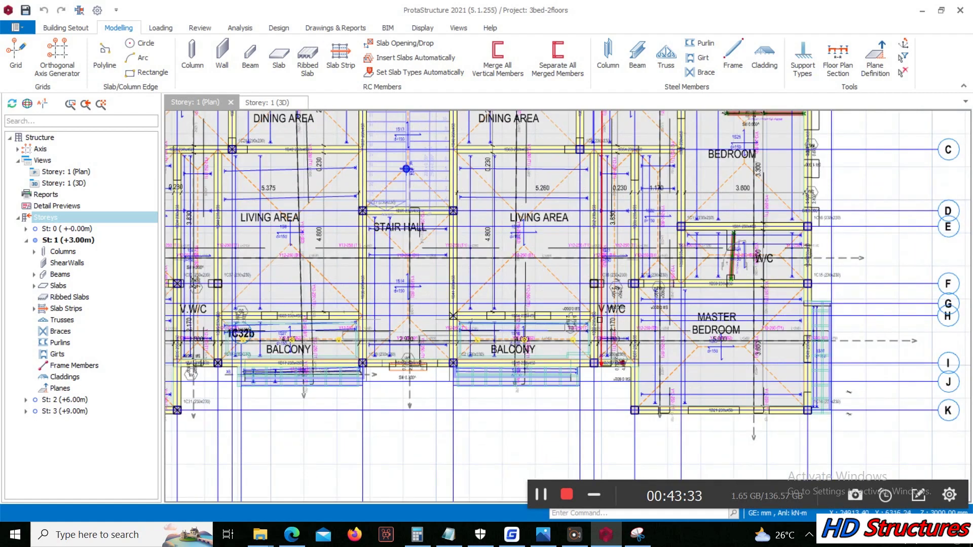
{"action": "scroll", "coordinate": [600, 319], "scroll_direction": "up", "scroll_amount": 5}
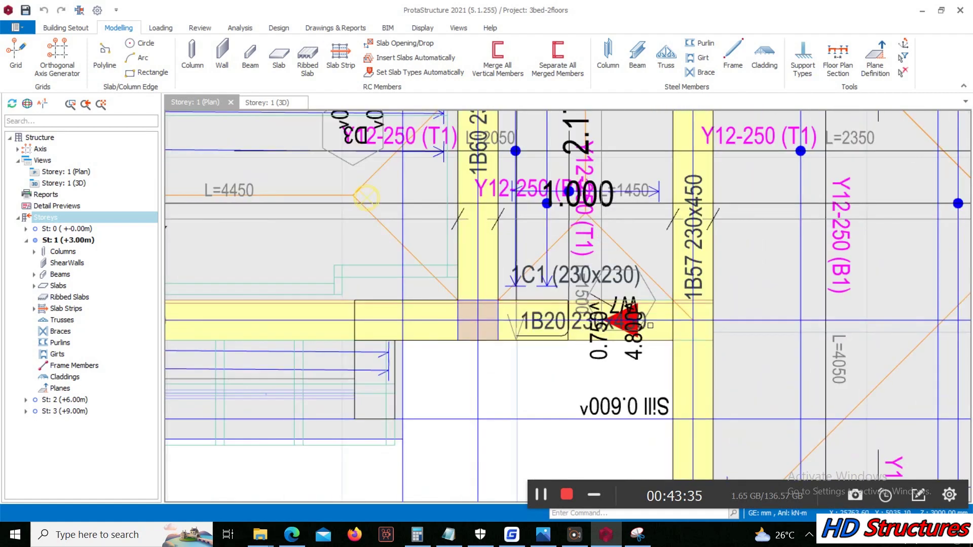
{"action": "left_click", "coordinate": [644, 330]}
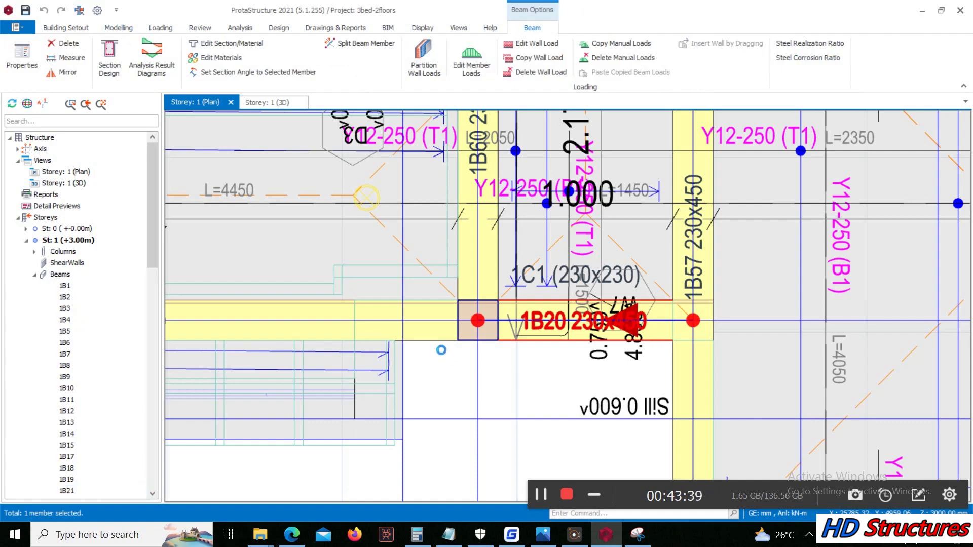
{"action": "key", "text": "Delete"}
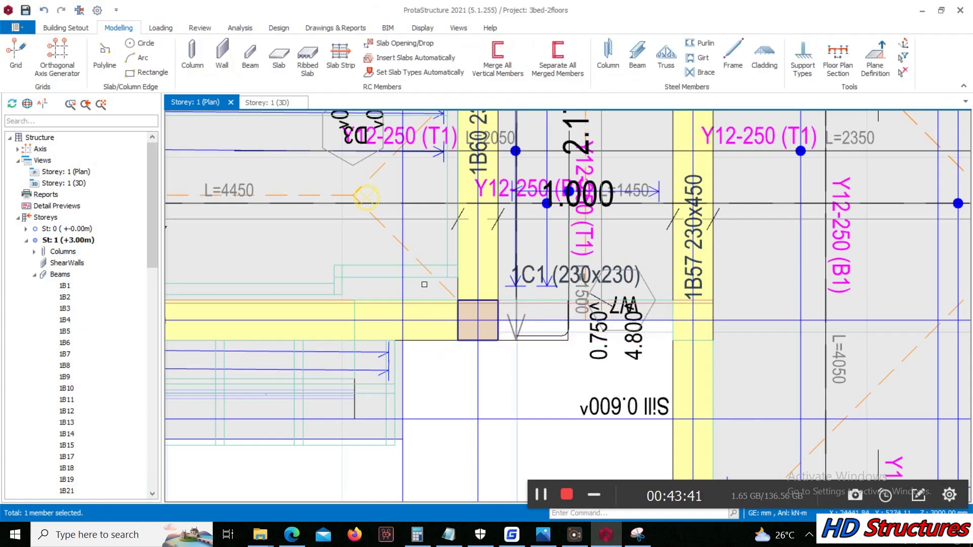
Step: Insert a 230 x 450 mm beam along grid I from column 1C1 to grid 11, based on beam 1B19's properties
{"action": "scroll", "coordinate": [418, 351], "scroll_direction": "down", "scroll_amount": 4}
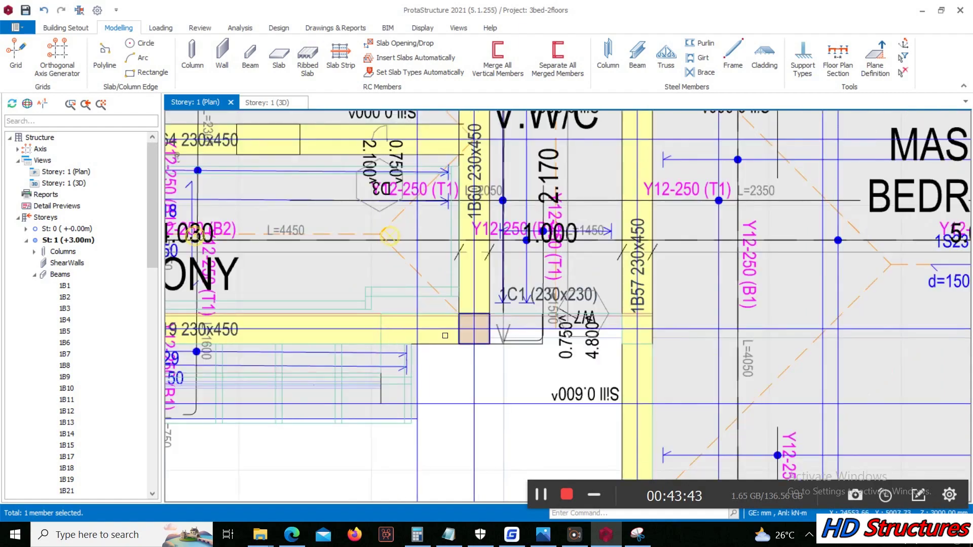
{"action": "left_click", "coordinate": [323, 333]}
{"action": "right_click", "coordinate": [322, 333]}
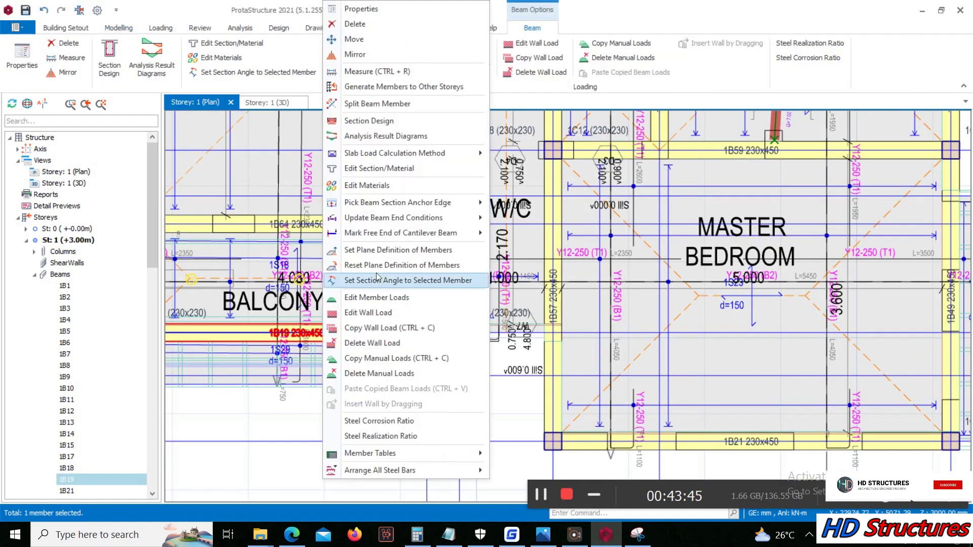
{"action": "left_click", "coordinate": [361, 9]}
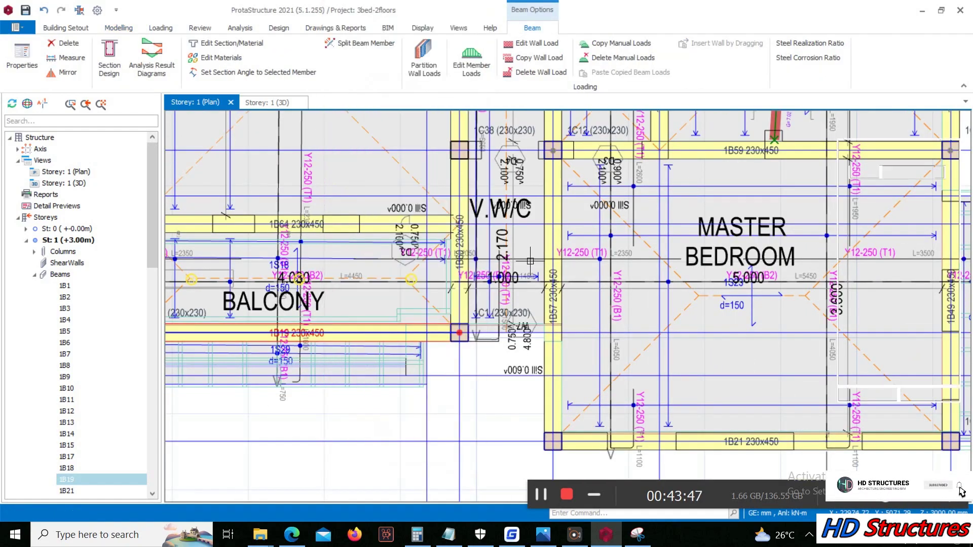
{"action": "scroll", "coordinate": [477, 345], "scroll_direction": "up", "scroll_amount": 4}
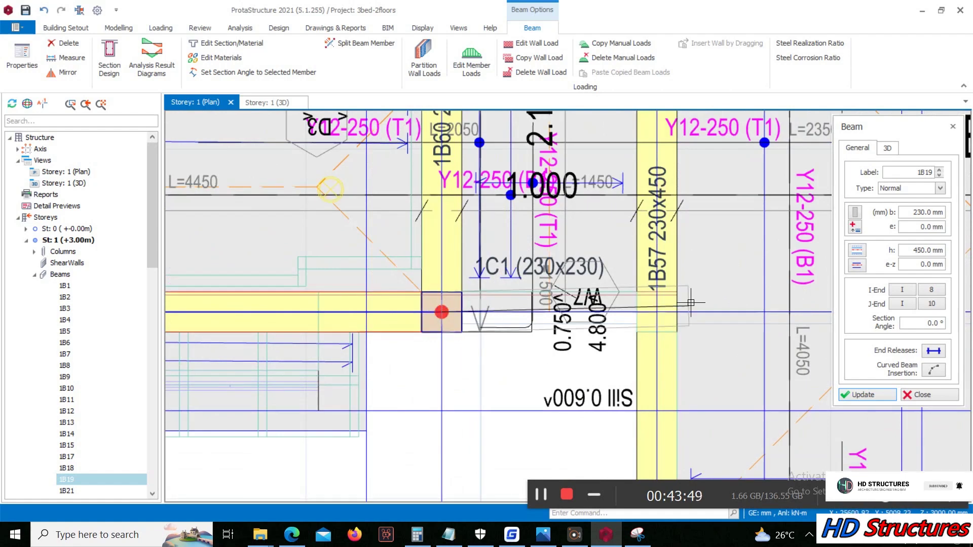
{"action": "left_click", "coordinate": [658, 312]}
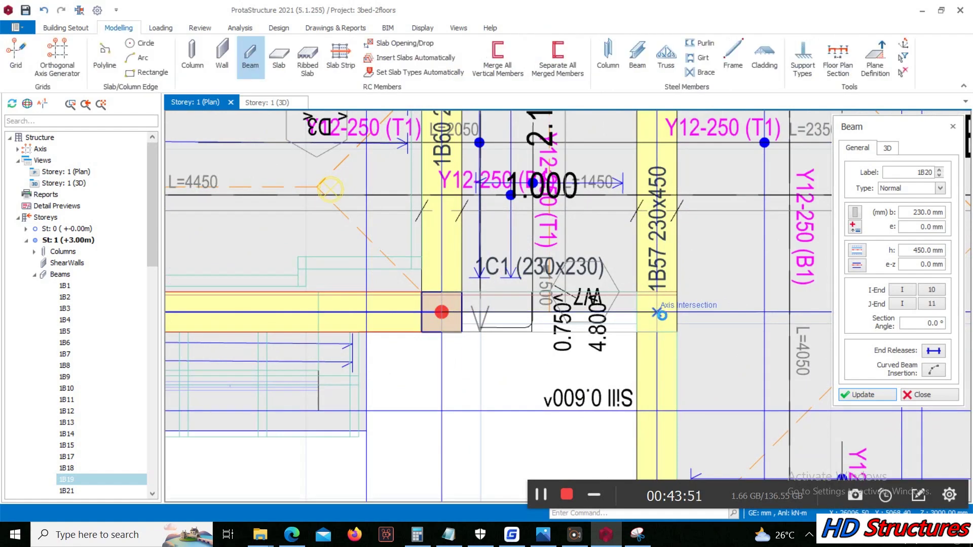
{"action": "left_click", "coordinate": [658, 314]}
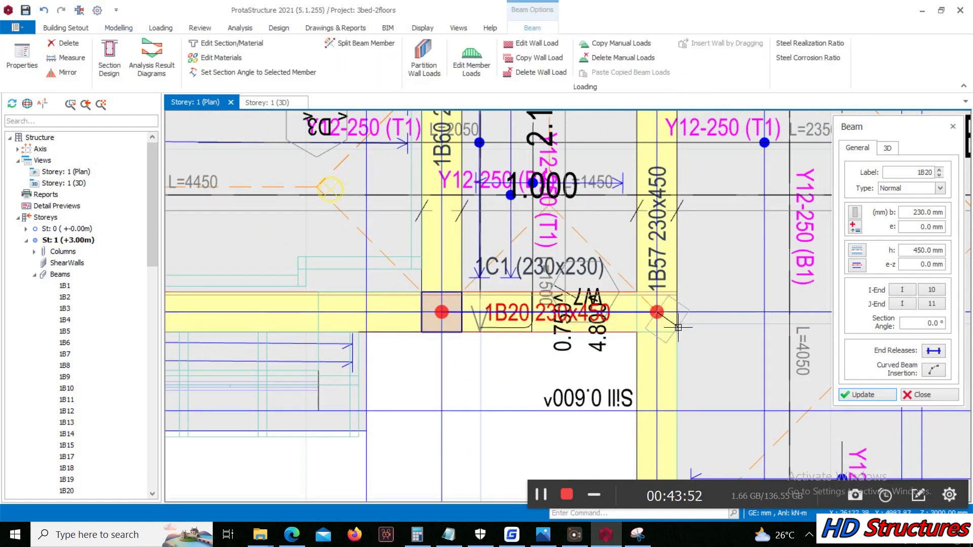
{"action": "left_click", "coordinate": [926, 391]}
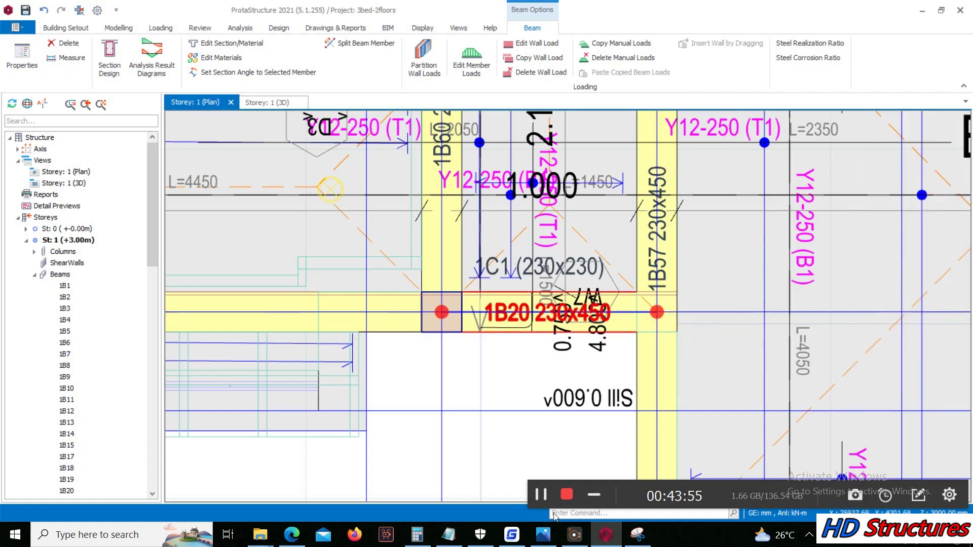
{"action": "left_click", "coordinate": [538, 495]}
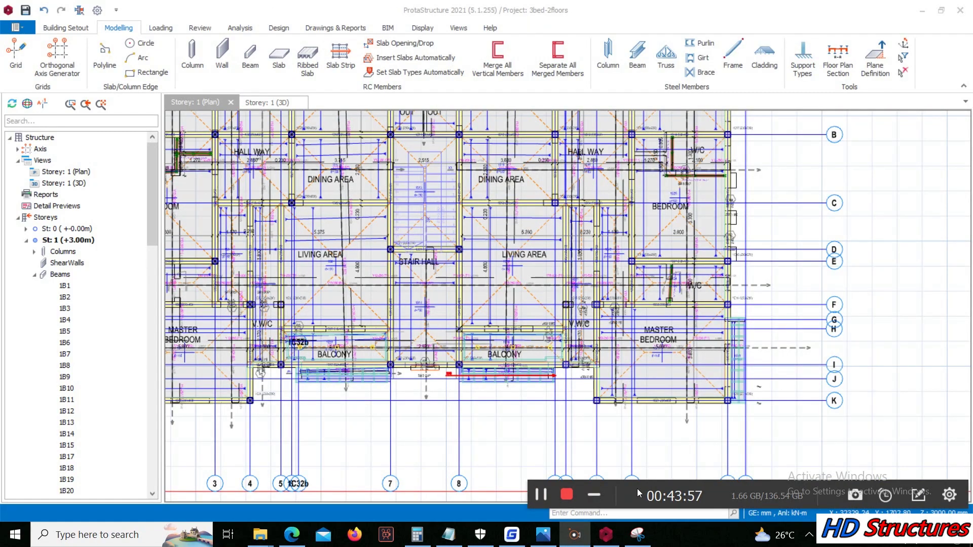
Step: Edit the storey table and set the heights of storeys 1, 2 and 3 to 3150 mm each
{"action": "scroll", "coordinate": [489, 313], "scroll_direction": "down", "scroll_amount": 3}
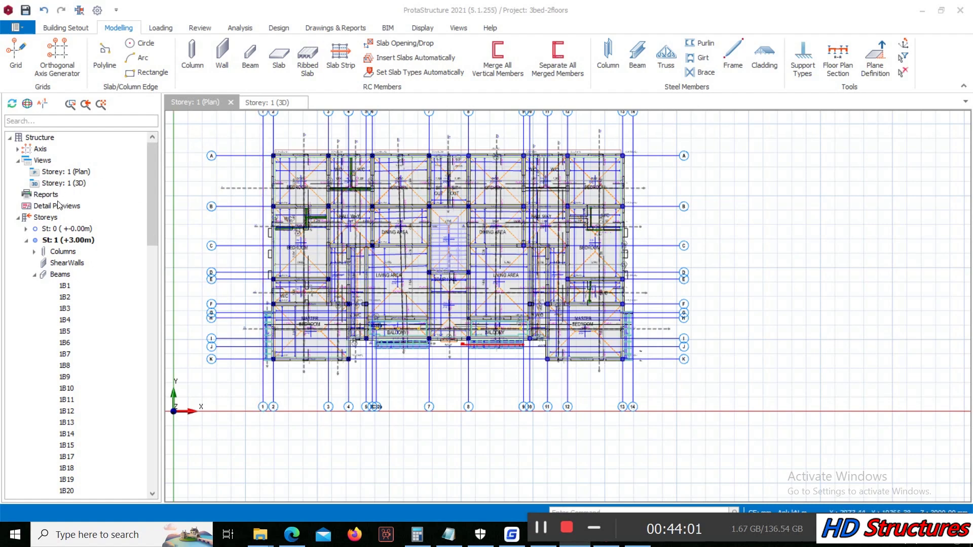
{"action": "left_click", "coordinate": [52, 221]}
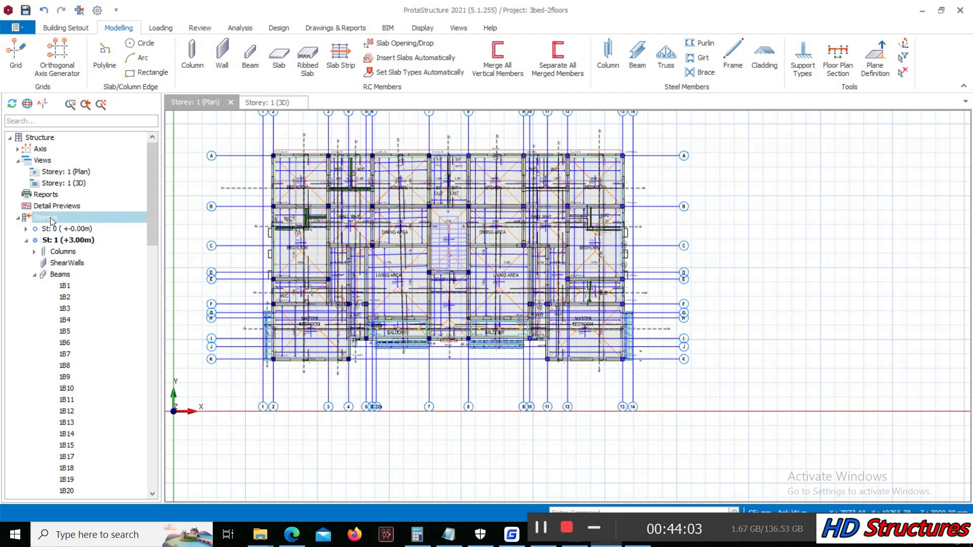
{"action": "right_click", "coordinate": [52, 221]}
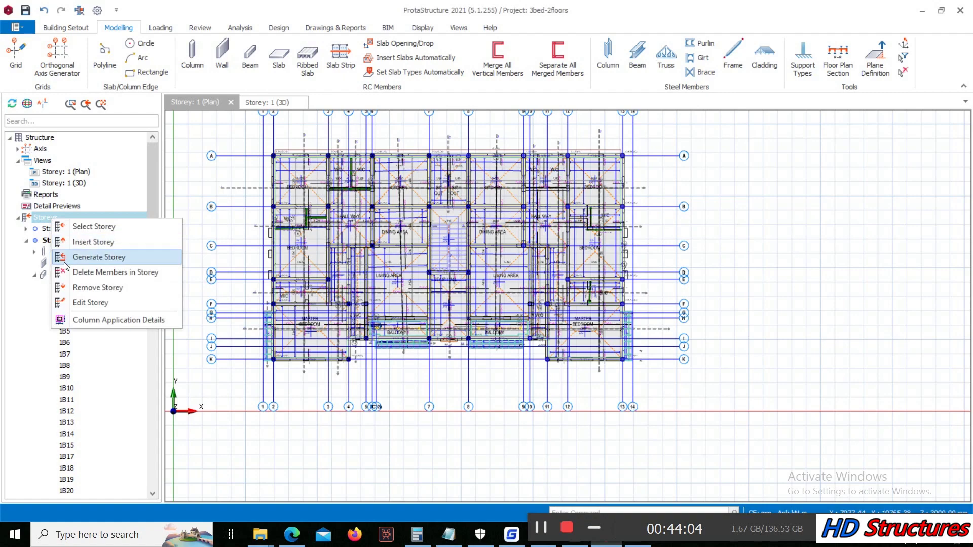
{"action": "left_click", "coordinate": [93, 299]}
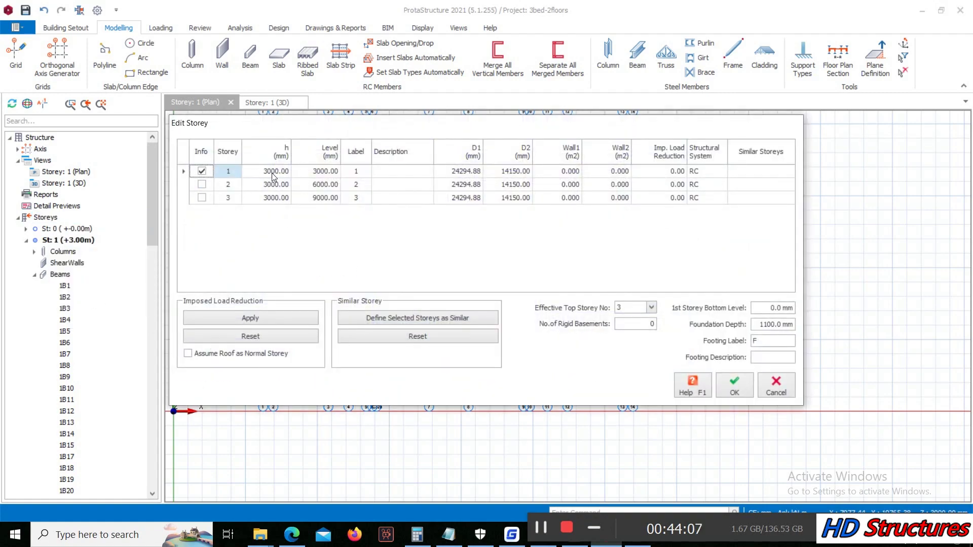
{"action": "left_click", "coordinate": [275, 173]}
{"action": "type", "text": "3"}
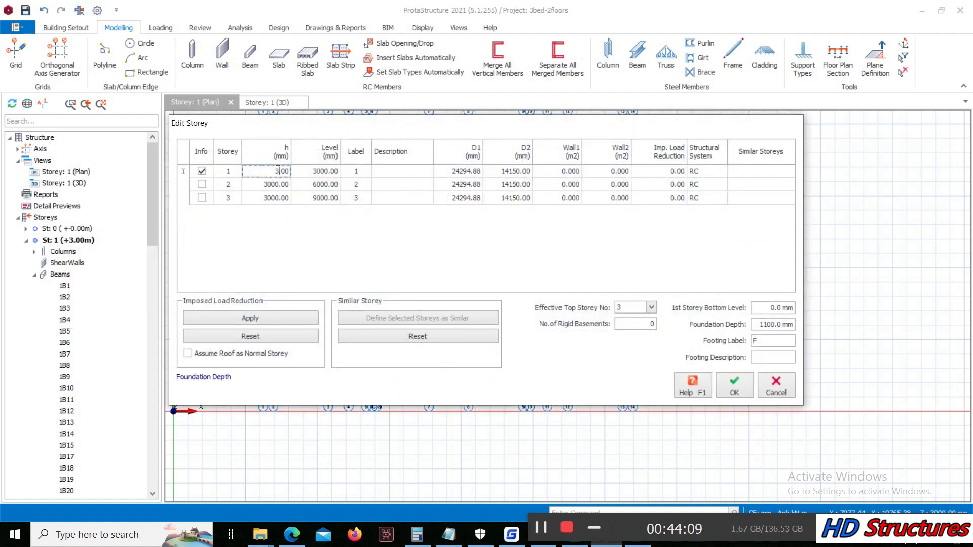
{"action": "left_click", "coordinate": [282, 187]}
{"action": "type", "text": "3"}
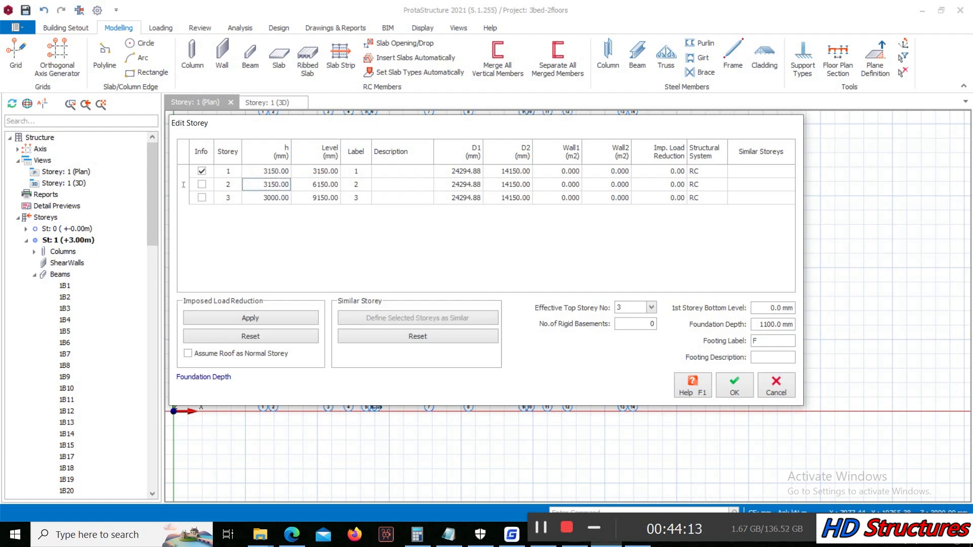
{"action": "left_click", "coordinate": [280, 198]}
{"action": "type", "text": "3"}
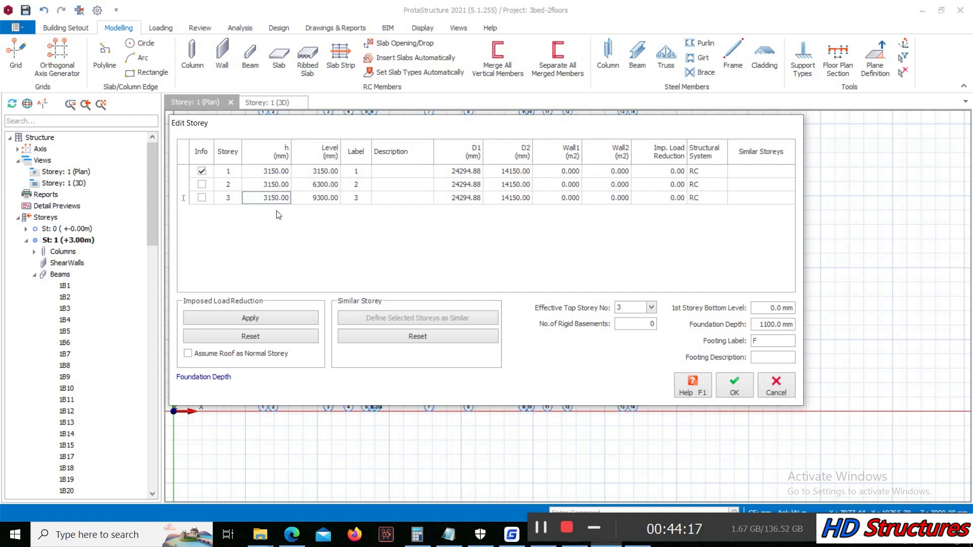
{"action": "left_click", "coordinate": [280, 186]}
{"action": "left_click", "coordinate": [277, 172]}
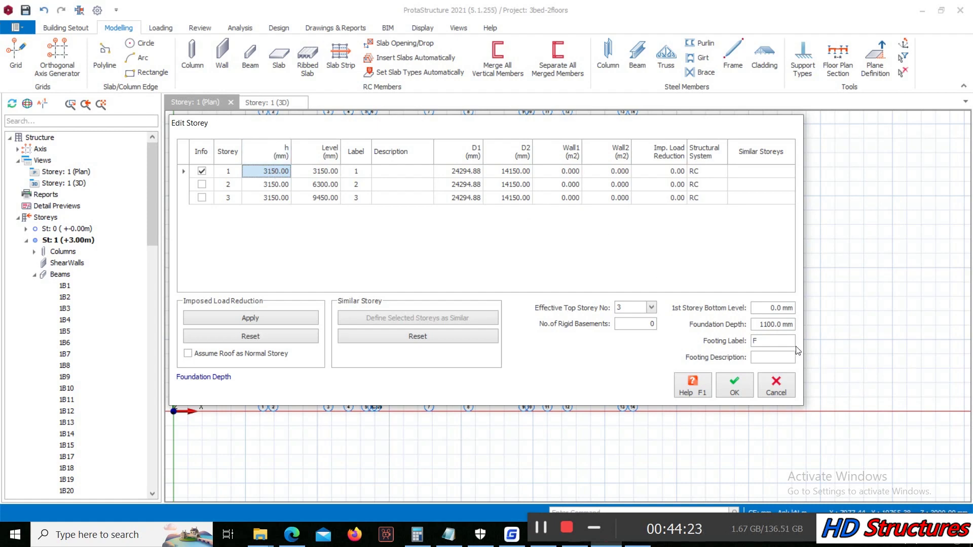
Step: Set the foundation depth to 1200 mm and apply the storey changes to the model
{"action": "left_click", "coordinate": [767, 327]}
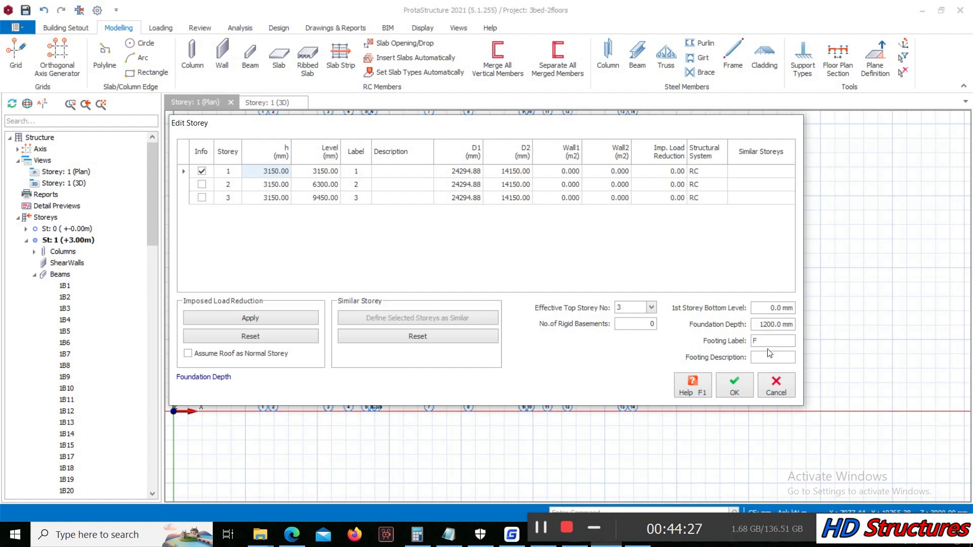
{"action": "left_click", "coordinate": [740, 387]}
{"action": "left_click", "coordinate": [531, 309]}
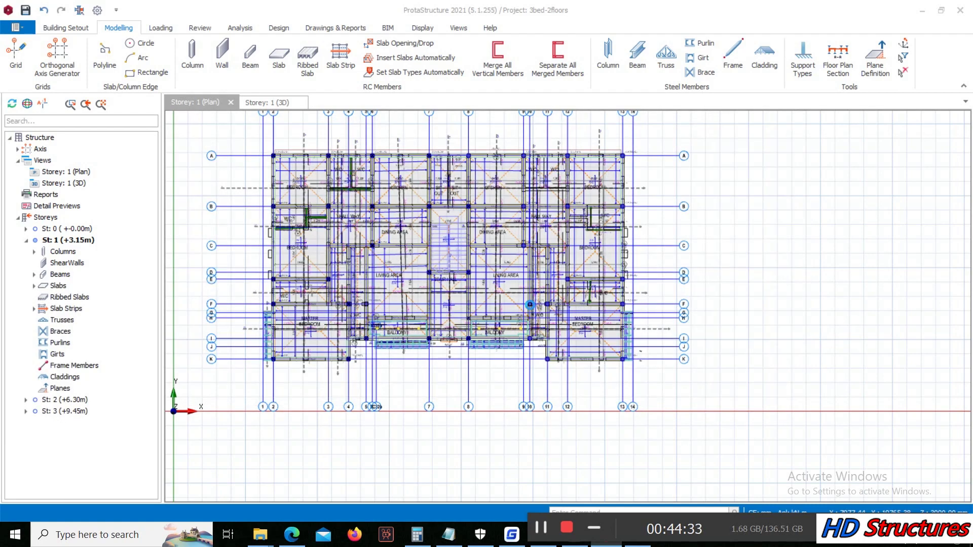
Step: Generate storey 2 from storey 1, copying all member types
{"action": "left_click", "coordinate": [47, 219]}
{"action": "right_click", "coordinate": [50, 223]}
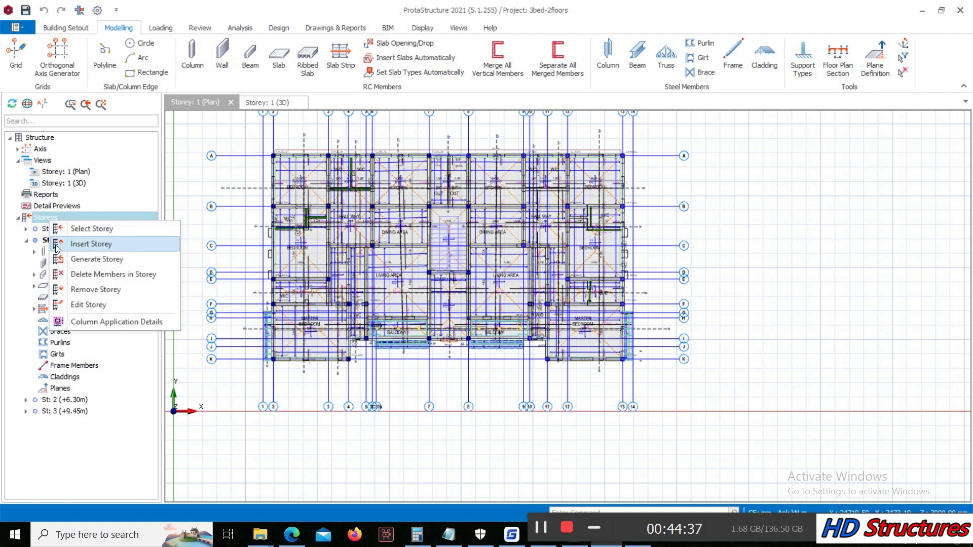
{"action": "left_click", "coordinate": [104, 260]}
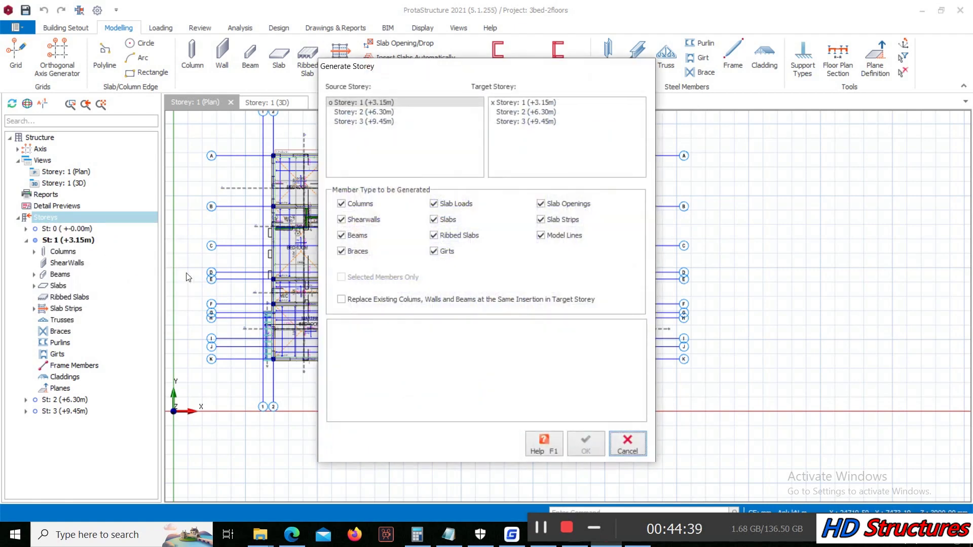
{"action": "left_click", "coordinate": [540, 112]}
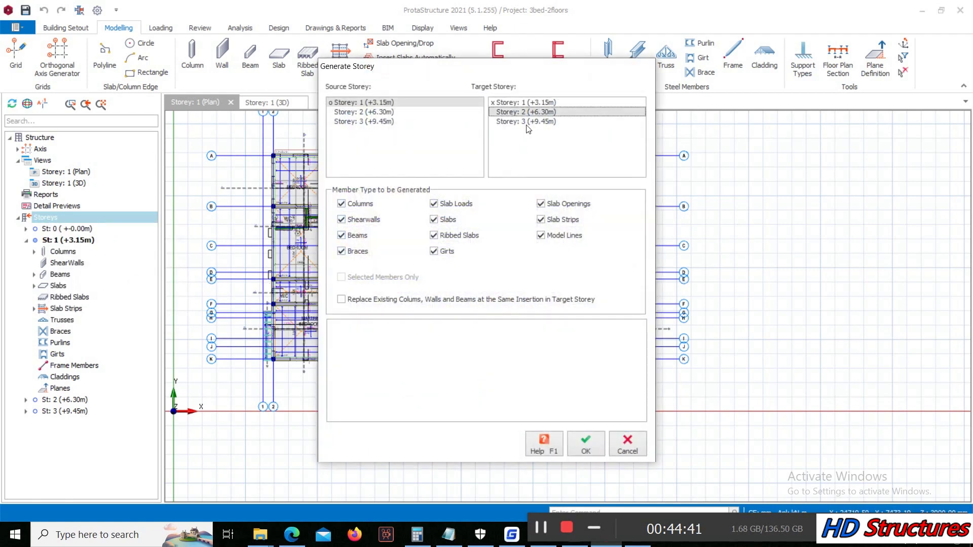
{"action": "left_click", "coordinate": [586, 444]}
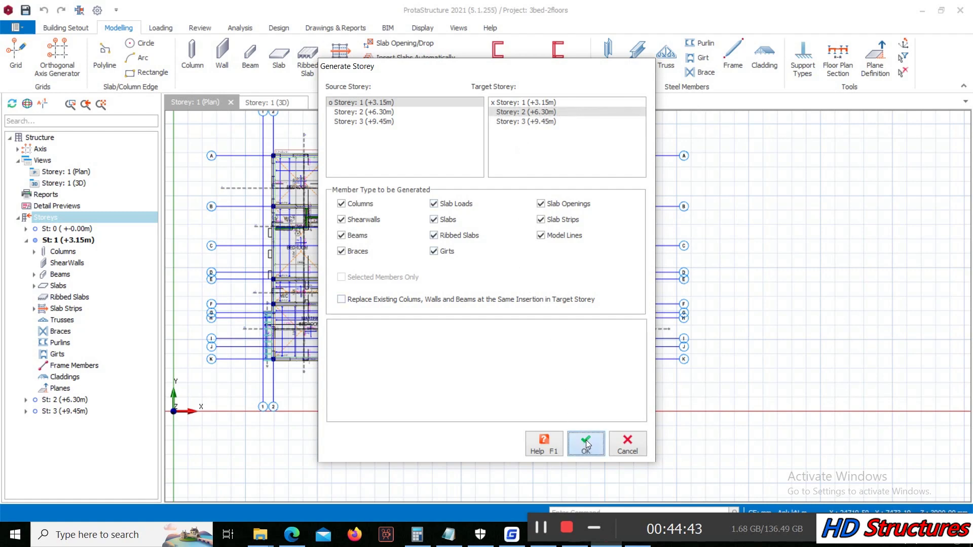
Step: Generate storey 3 from storey 1 with only columns, shearwalls, beams and braces, excluding slabs, slab loads, openings, strips, ribbed slabs, girts and model lines
{"action": "left_click", "coordinate": [520, 121]}
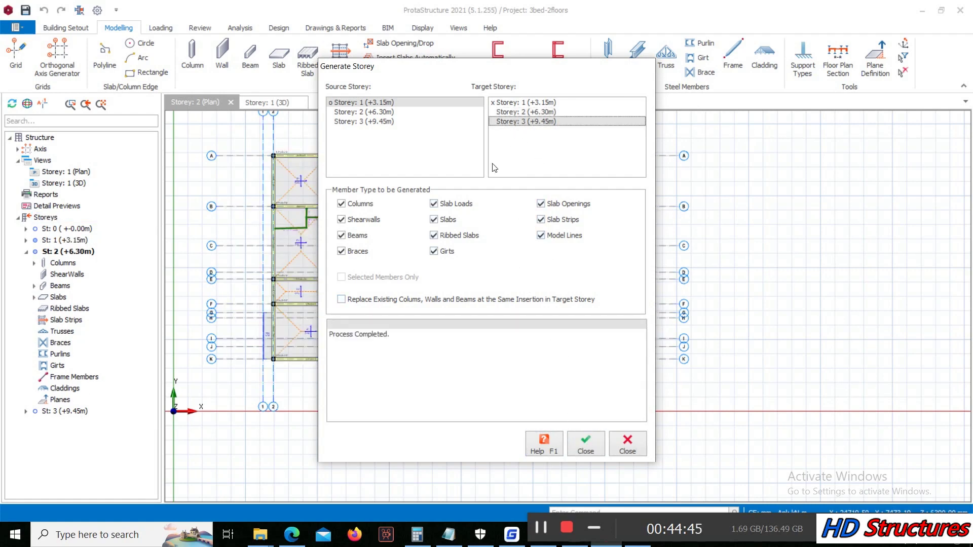
{"action": "left_click", "coordinate": [541, 203]}
{"action": "left_click", "coordinate": [541, 220]}
{"action": "left_click", "coordinate": [541, 235]}
{"action": "left_click", "coordinate": [434, 251]}
{"action": "left_click", "coordinate": [433, 235]}
{"action": "left_click", "coordinate": [433, 219]}
{"action": "left_click", "coordinate": [434, 204]}
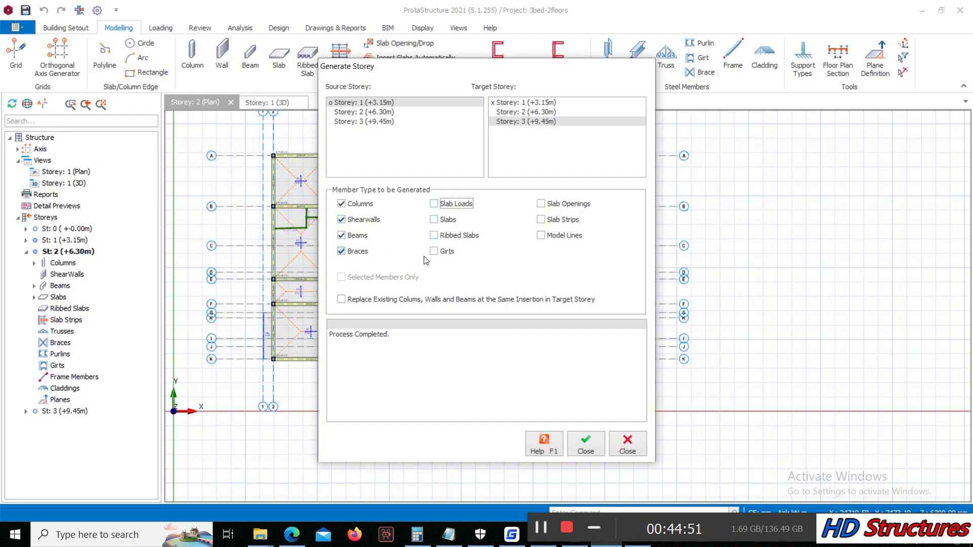
{"action": "left_click", "coordinate": [584, 444]}
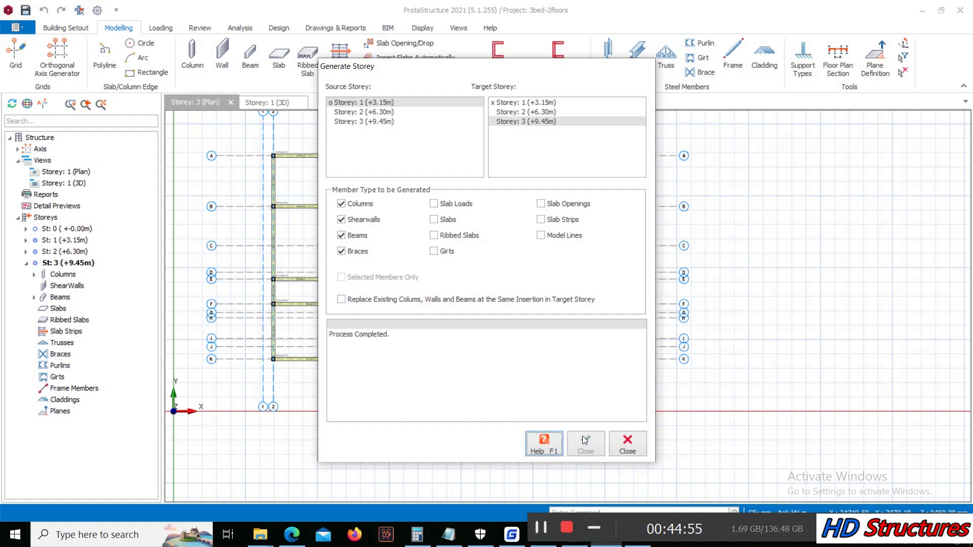
{"action": "left_click", "coordinate": [627, 444]}
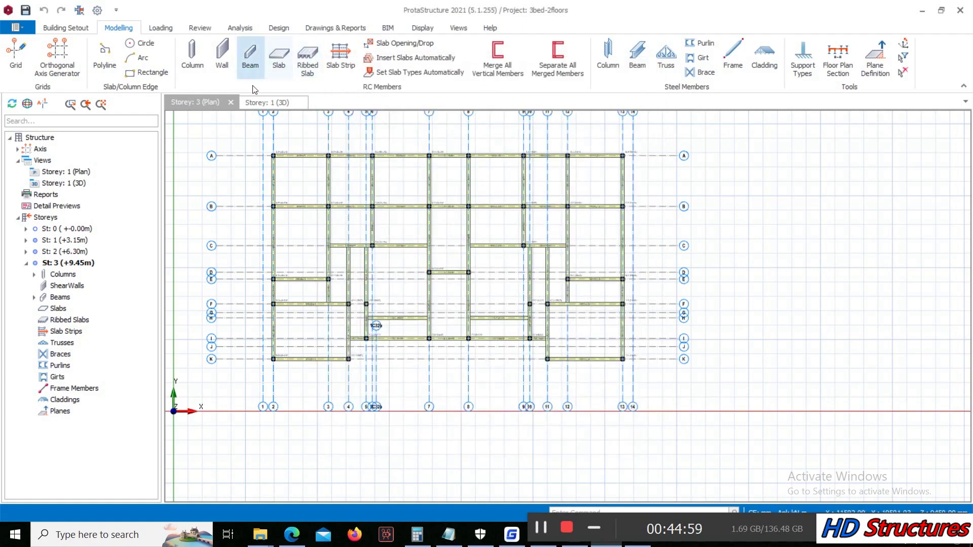
Step: Examine the generated storeys in 3D from several angles and compare them with the building's rendered facade image in the Photos app
{"action": "left_click", "coordinate": [263, 102]}
{"action": "middle_click_drag", "start_coordinate": [496, 282], "coordinate": [462, 206]}
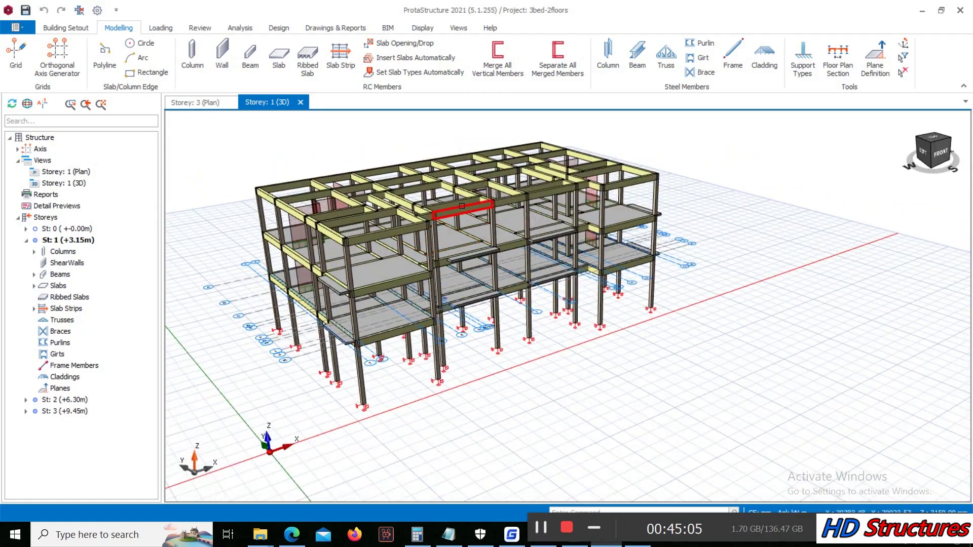
{"action": "middle_click_drag", "start_coordinate": [357, 217], "coordinate": [588, 444]}
{"action": "scroll", "coordinate": [325, 230], "scroll_direction": "up", "scroll_amount": 5}
{"action": "scroll", "coordinate": [321, 229], "scroll_direction": "down", "scroll_amount": 5}
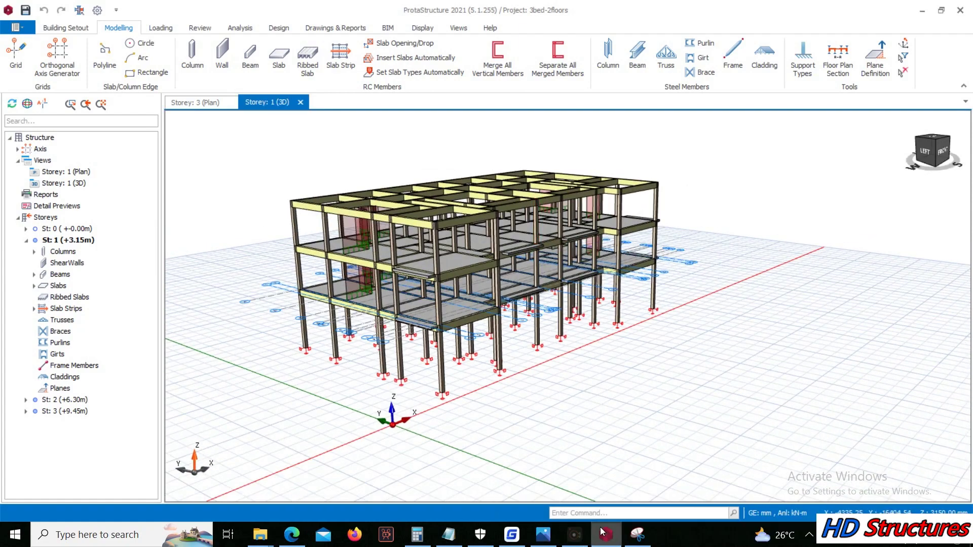
{"action": "left_click", "coordinate": [544, 535]}
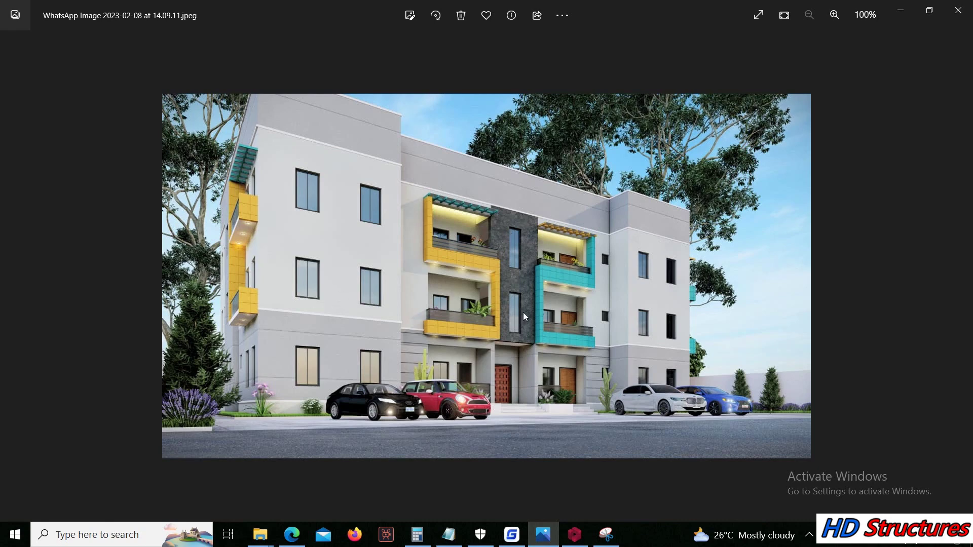
{"action": "left_click", "coordinate": [575, 535]}
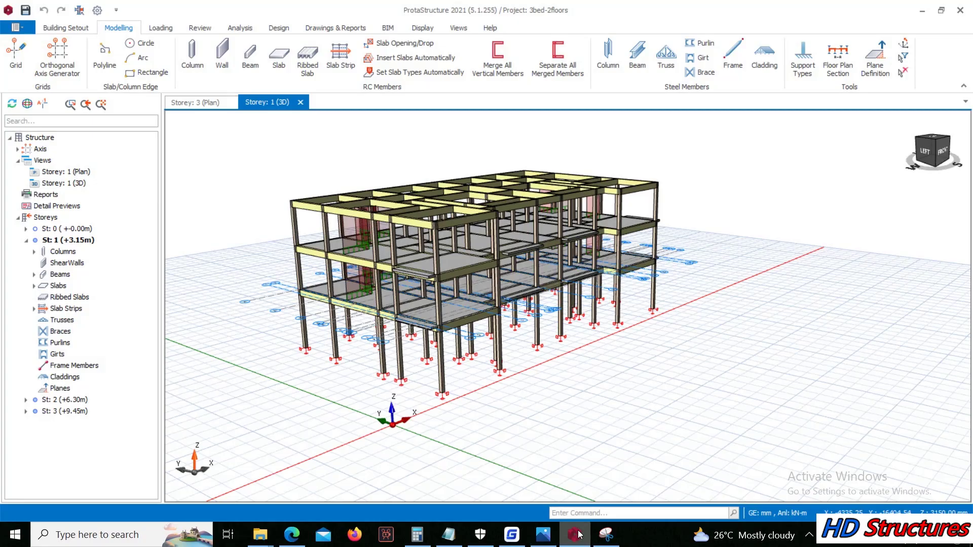
Step: In the storey 3 plan, delete the balcony beam along grid H between grids 5 and 7
{"action": "left_click", "coordinate": [206, 103]}
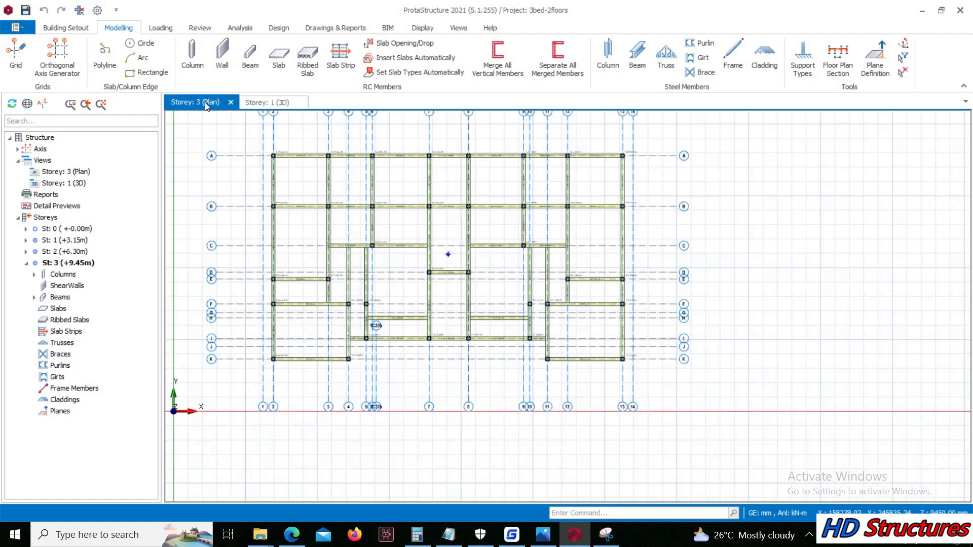
{"action": "scroll", "coordinate": [334, 302], "scroll_direction": "up", "scroll_amount": 3}
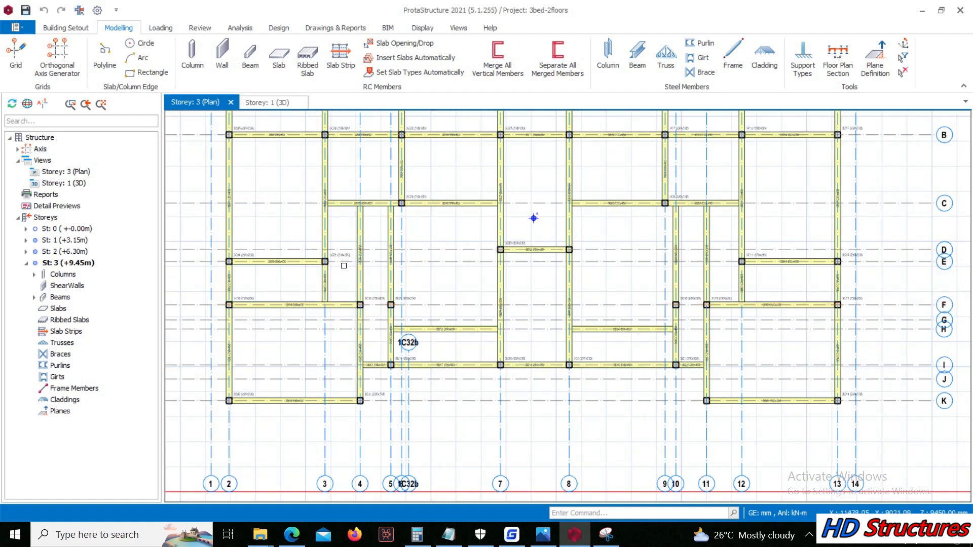
{"action": "left_click", "coordinate": [442, 324]}
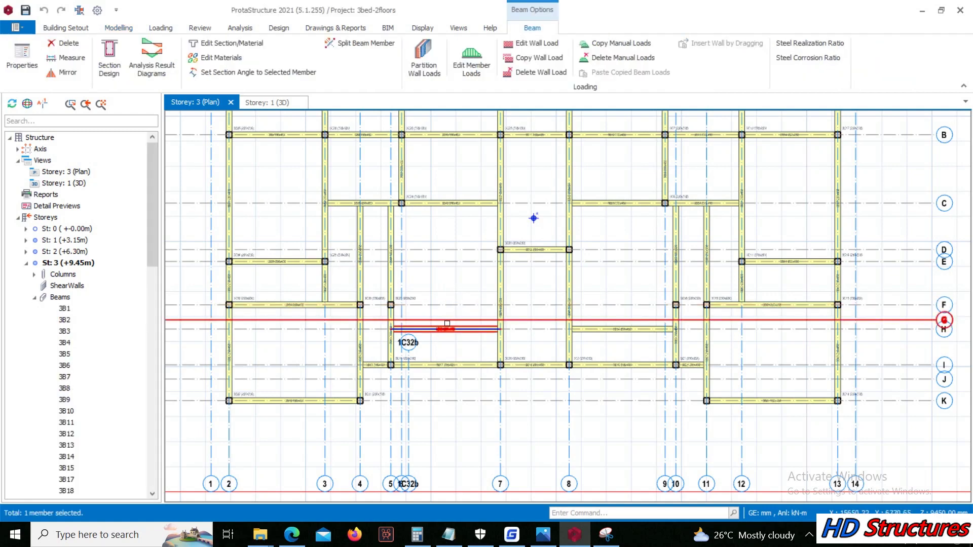
{"action": "left_click", "coordinate": [450, 337]}
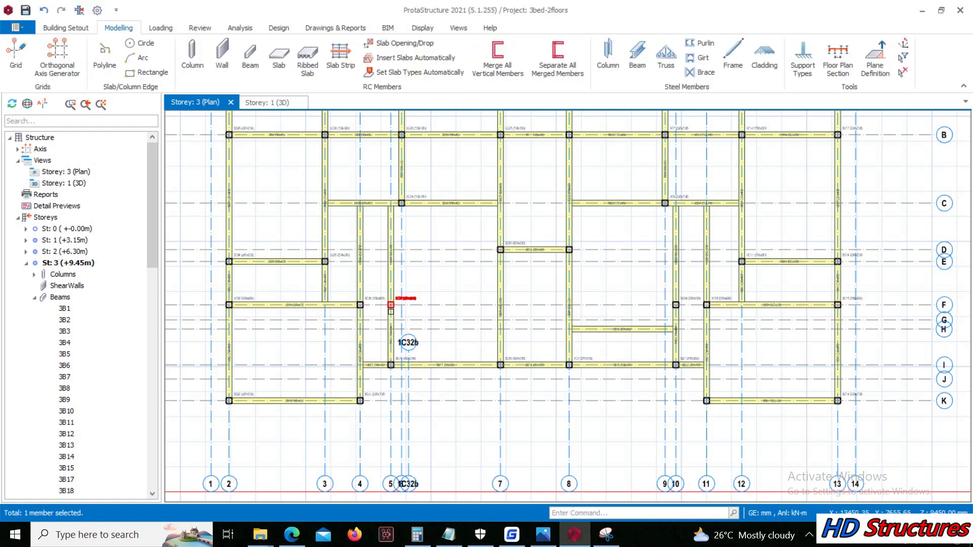
Step: Delete the storey 3 beams on grid 5 between grids C and I, and the column at grids 5 and F
{"action": "left_click", "coordinate": [389, 339]}
{"action": "scroll", "coordinate": [371, 265], "scroll_direction": "up", "scroll_amount": 2}
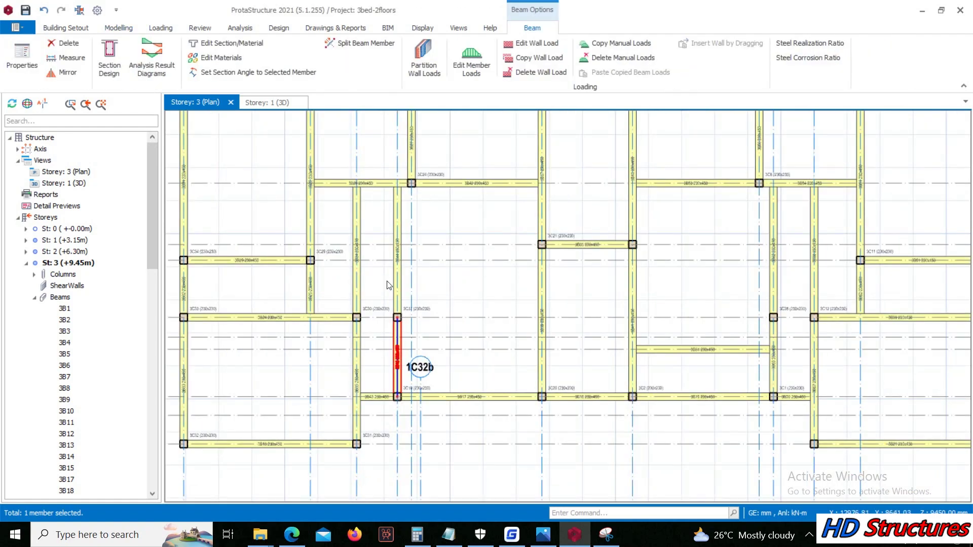
{"action": "left_click", "coordinate": [388, 277]}
{"action": "key", "text": "Delete"}
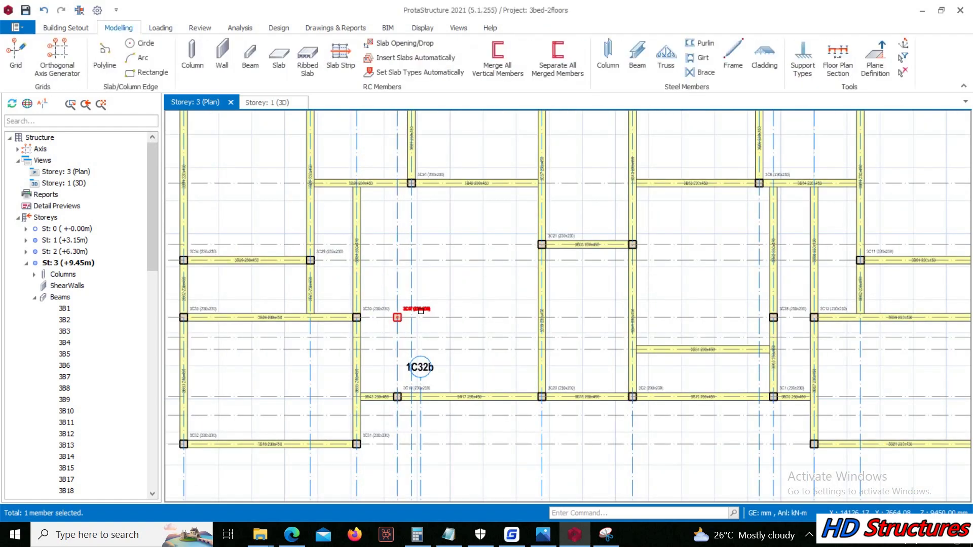
{"action": "scroll", "coordinate": [405, 304], "scroll_direction": "down", "scroll_amount": 3}
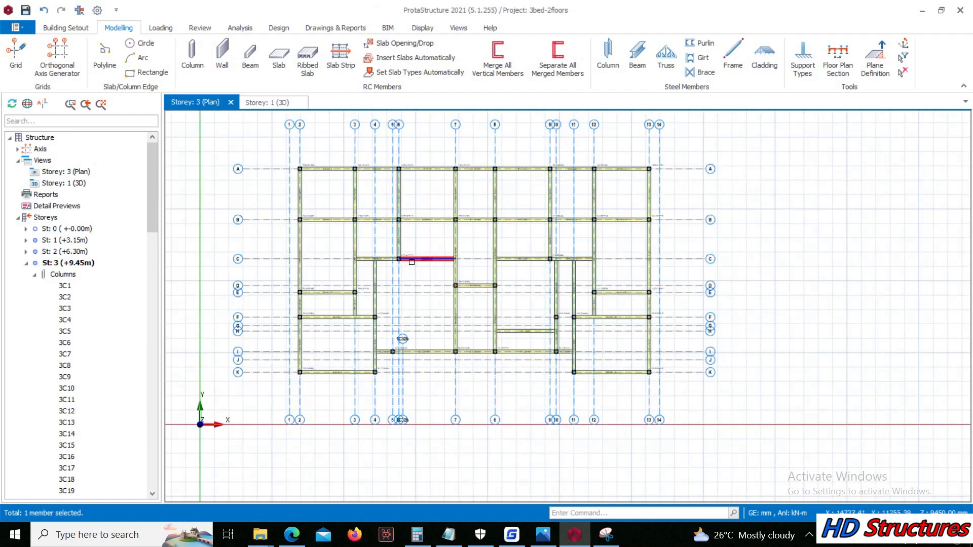
Step: Delete beam 3B64 along grid H between grids 8 and 10 on storey 3
{"action": "scroll", "coordinate": [578, 284], "scroll_direction": "up", "scroll_amount": 2}
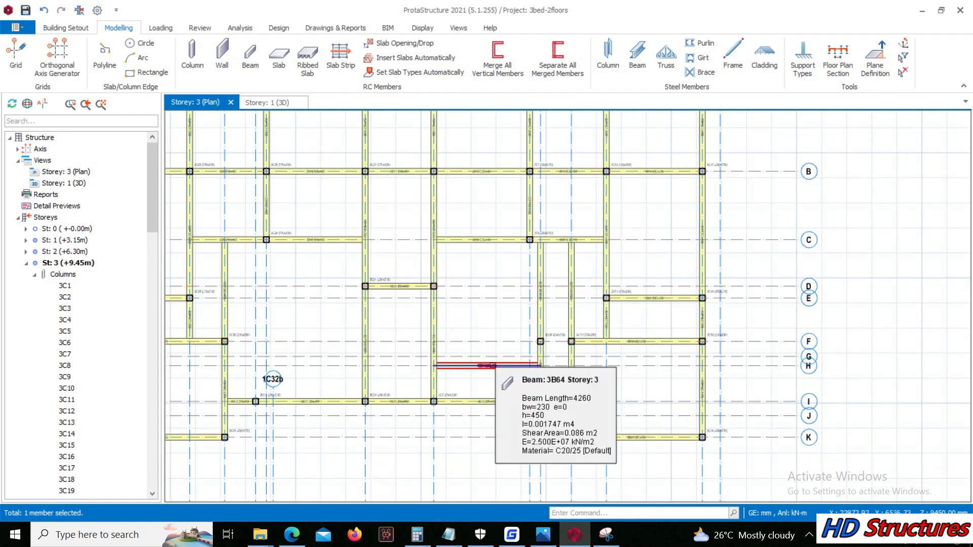
{"action": "left_click", "coordinate": [492, 366]}
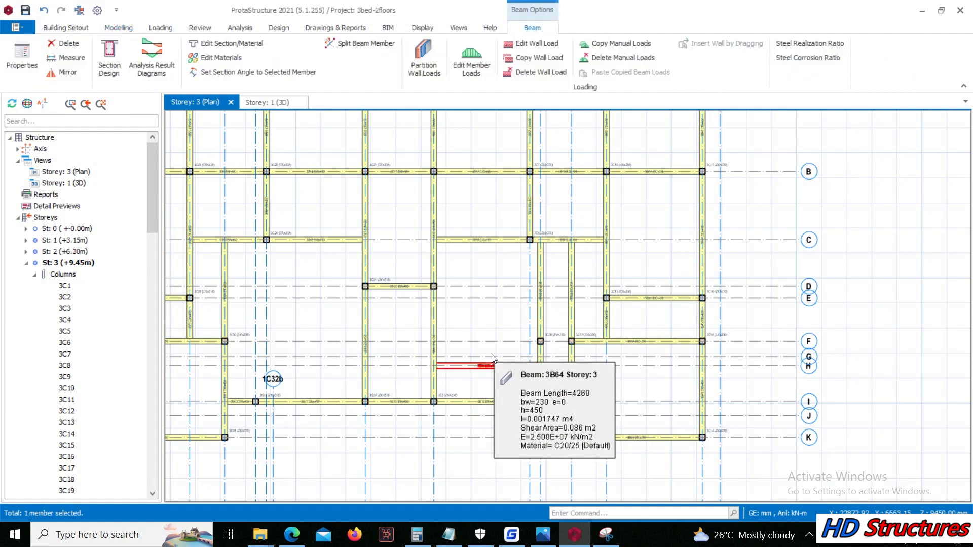
{"action": "key", "text": "Delete"}
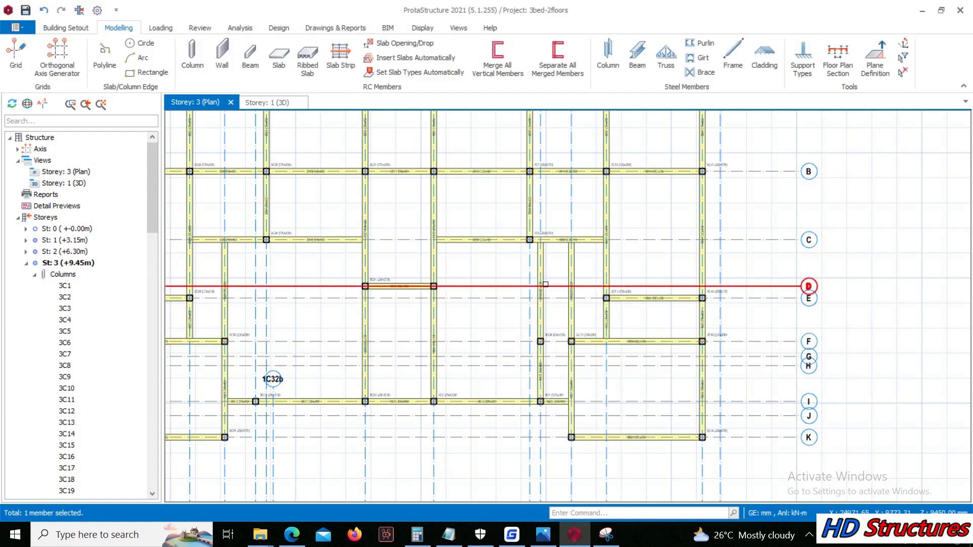
Step: Delete the storey 3 beams on grid 10 between grids C and I, and column 3C38 at grids 10 and F
{"action": "left_click", "coordinate": [538, 260]}
{"action": "key", "text": "Delete"}
{"action": "scroll", "coordinate": [554, 324], "scroll_direction": "up", "scroll_amount": 1}
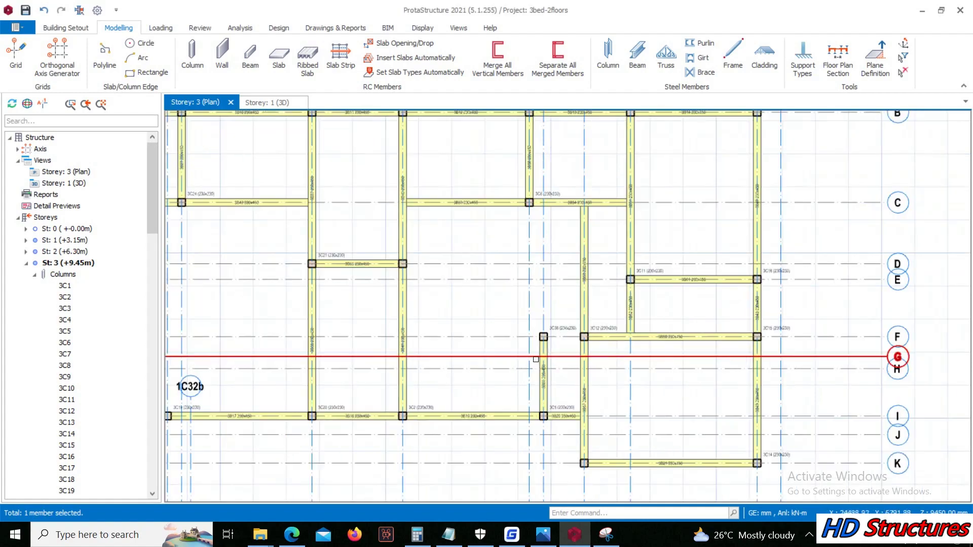
{"action": "left_click", "coordinate": [544, 338]}
{"action": "key", "text": "Delete"}
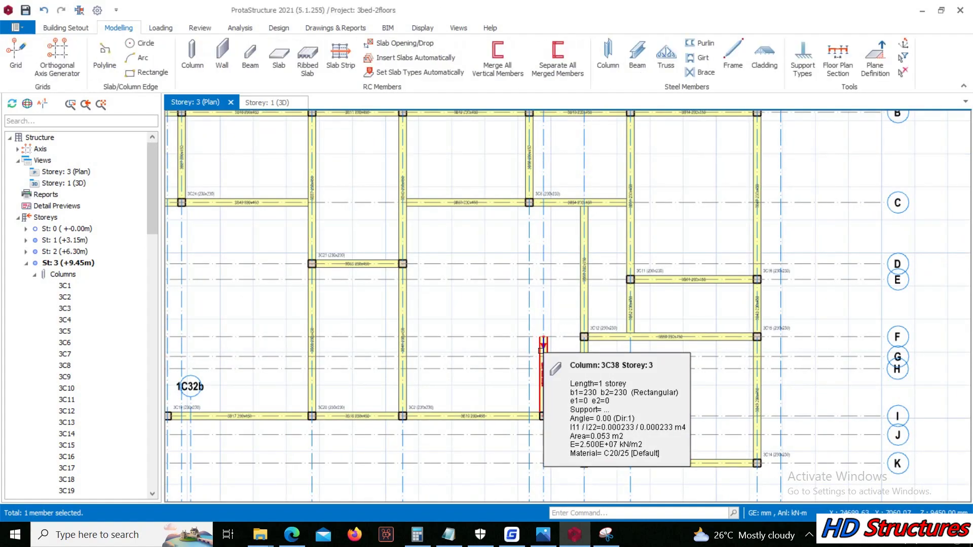
{"action": "scroll", "coordinate": [552, 329], "scroll_direction": "down", "scroll_amount": 1}
{"action": "scroll", "coordinate": [600, 254], "scroll_direction": "down", "scroll_amount": 1}
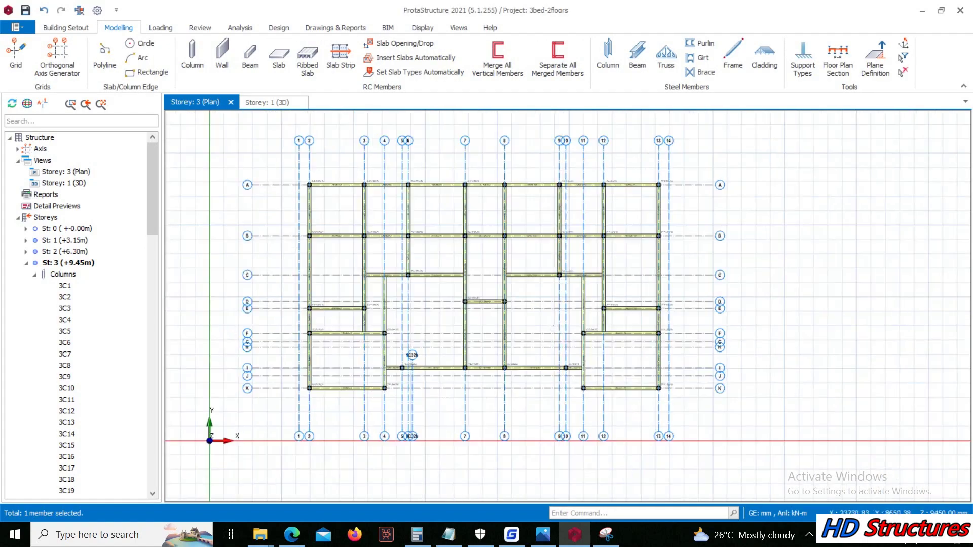
Step: Try deleting beam 3B52 on grid 12 and the beam on grid F between grids 11 and 13, and undo both deletions
{"action": "scroll", "coordinate": [600, 253], "scroll_direction": "up", "scroll_amount": 2}
{"action": "scroll", "coordinate": [603, 326], "scroll_direction": "down", "scroll_amount": 2}
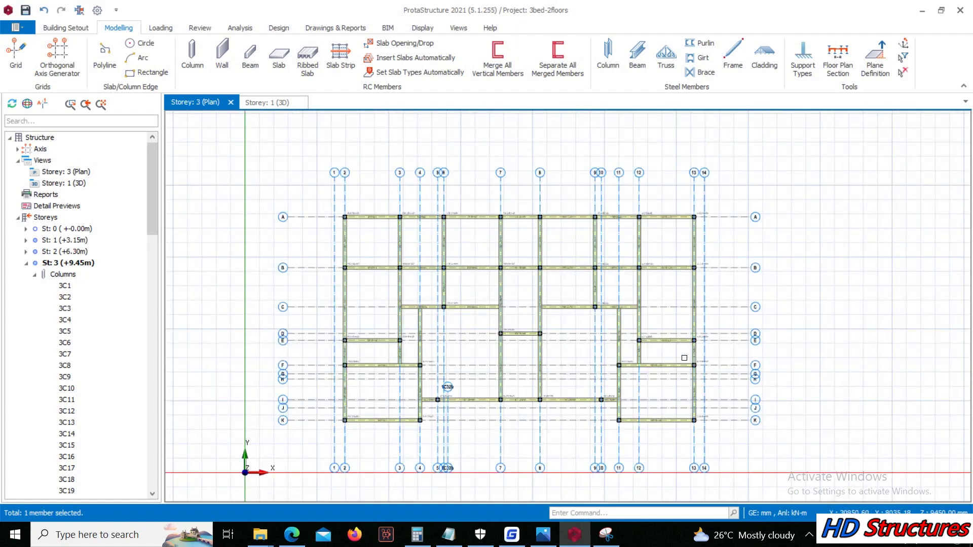
{"action": "scroll", "coordinate": [603, 326], "scroll_direction": "down", "scroll_amount": 2}
{"action": "scroll", "coordinate": [625, 322], "scroll_direction": "up", "scroll_amount": 3}
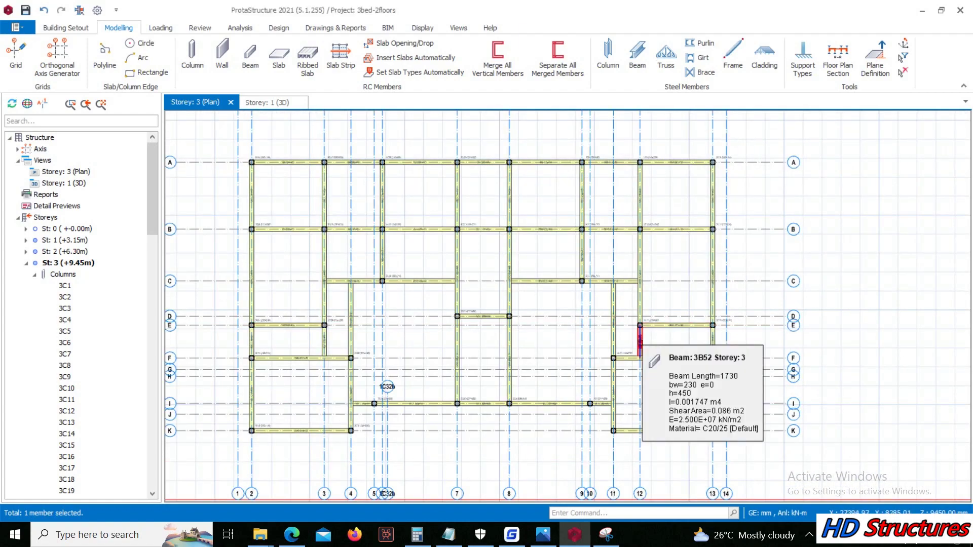
{"action": "left_click", "coordinate": [641, 343]}
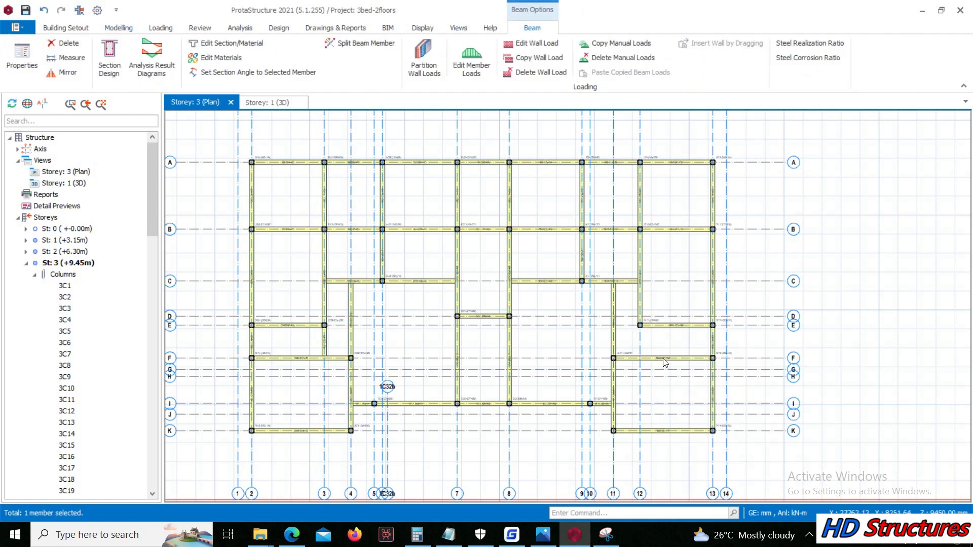
{"action": "key", "text": "Delete"}
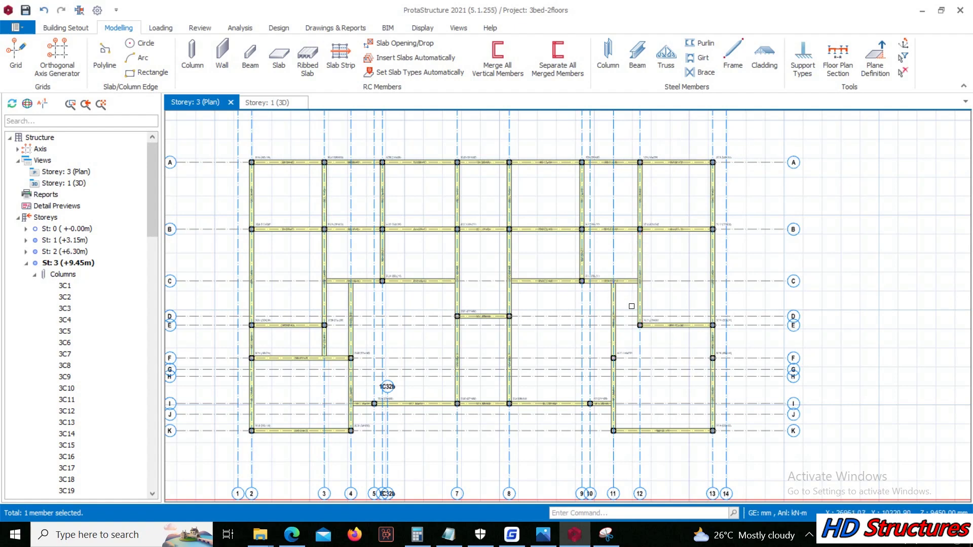
{"action": "mouse_move", "coordinate": [639, 305]}
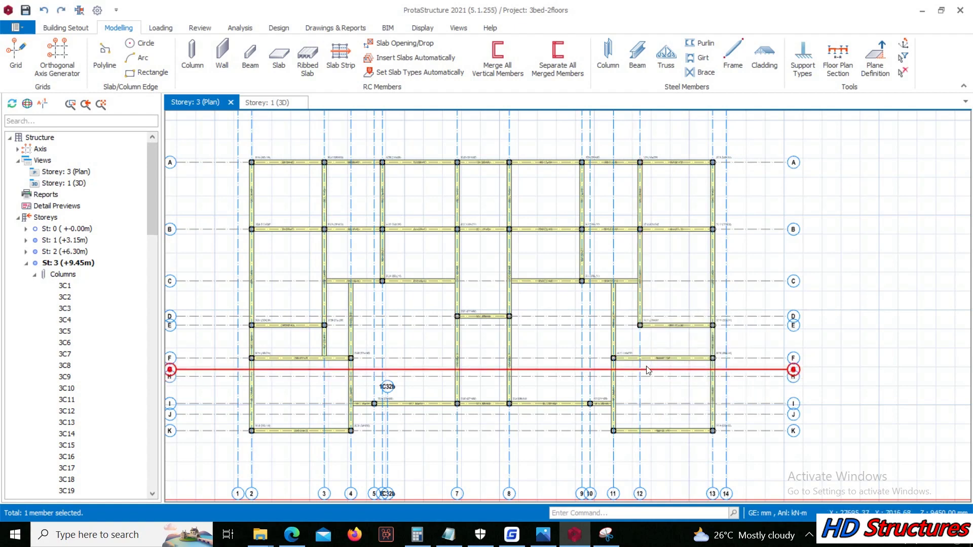
{"action": "scroll", "coordinate": [646, 324], "scroll_direction": "down", "scroll_amount": 2}
{"action": "scroll", "coordinate": [424, 275], "scroll_direction": "up", "scroll_amount": 2}
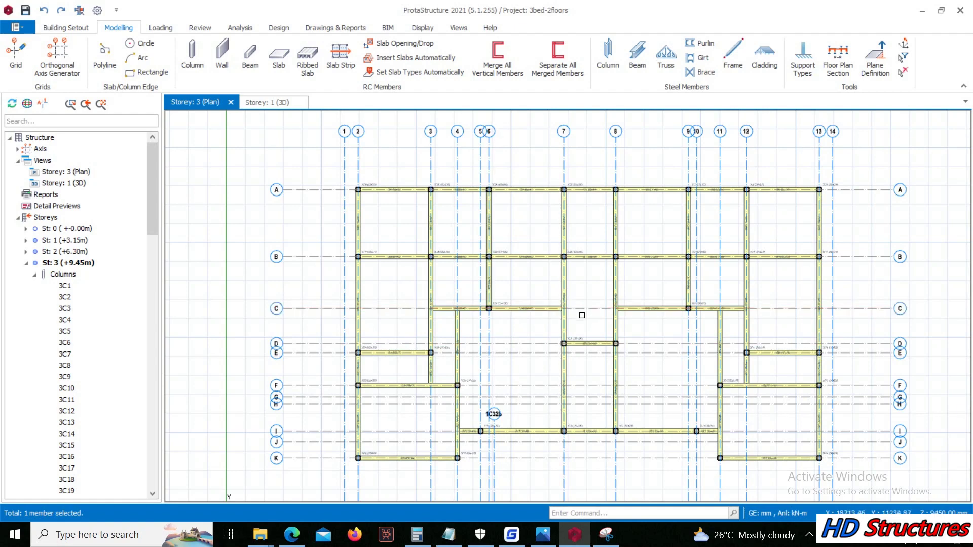
Step: Delete the storey 3 beams on grid F between grids 11 and 13 and on grid 12 between grids E and F
{"action": "scroll", "coordinate": [781, 389], "scroll_direction": "up", "scroll_amount": 1}
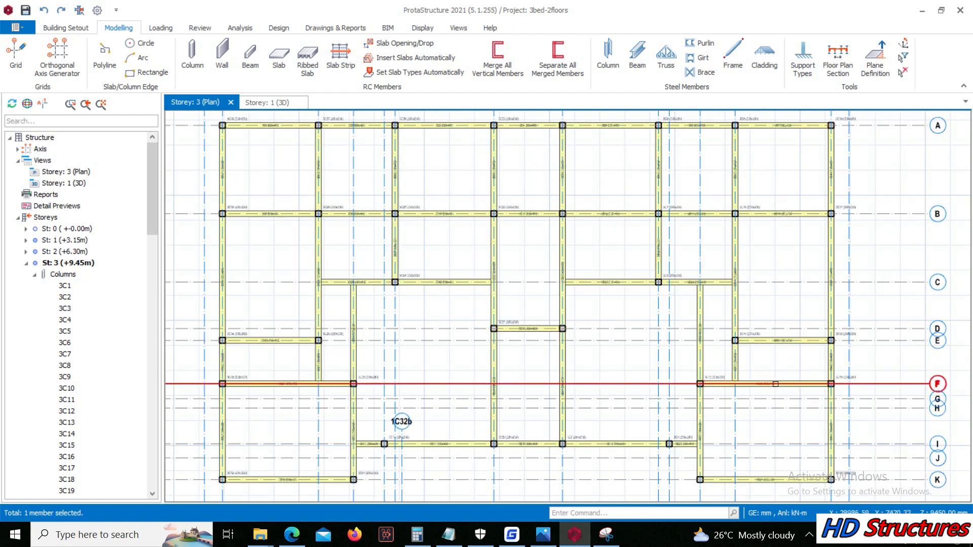
{"action": "left_click", "coordinate": [774, 386]}
{"action": "key", "text": "Escape"}
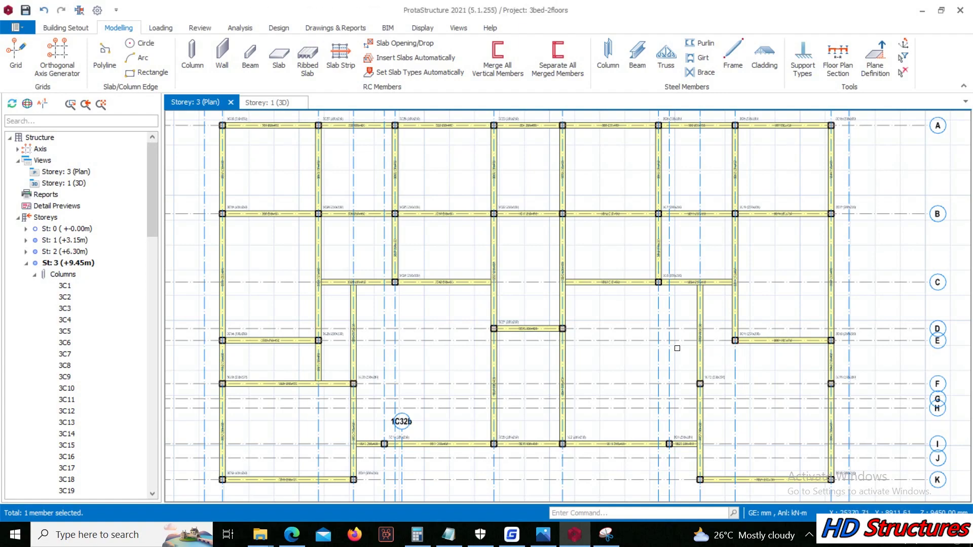
{"action": "scroll", "coordinate": [680, 355], "scroll_direction": "down", "scroll_amount": 1}
{"action": "scroll", "coordinate": [679, 367], "scroll_direction": "down", "scroll_amount": 3}
{"action": "scroll", "coordinate": [509, 272], "scroll_direction": "up", "scroll_amount": 2}
{"action": "middle_click", "coordinate": [463, 220]}
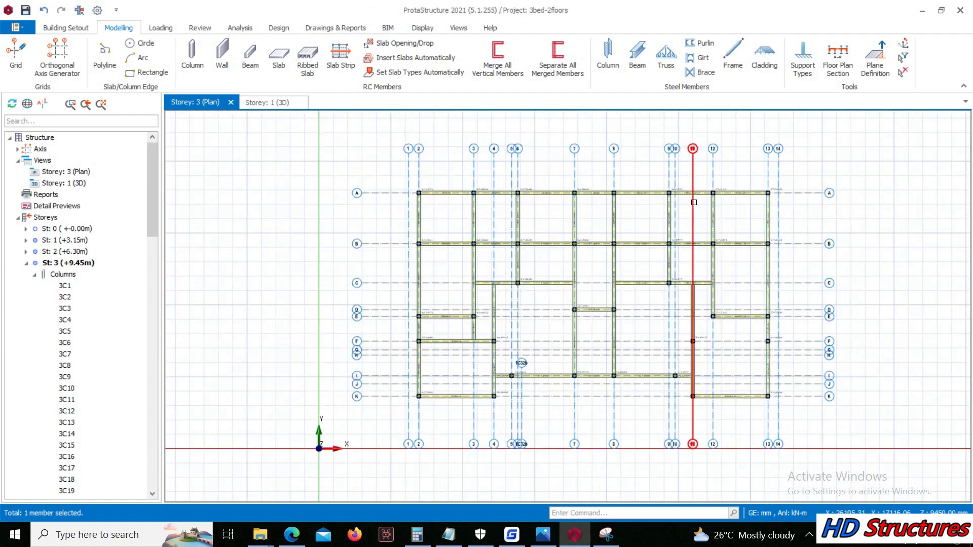
{"action": "scroll", "coordinate": [659, 309], "scroll_direction": "down", "scroll_amount": 1}
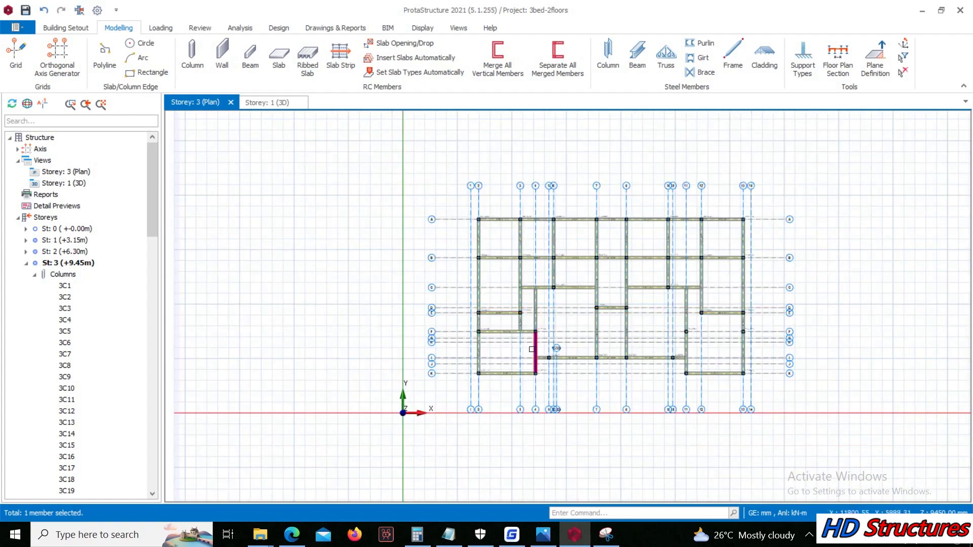
Step: Inspect the building frame in the 3D view from the front
{"action": "scroll", "coordinate": [532, 348], "scroll_direction": "up", "scroll_amount": 2}
{"action": "left_click", "coordinate": [263, 105]}
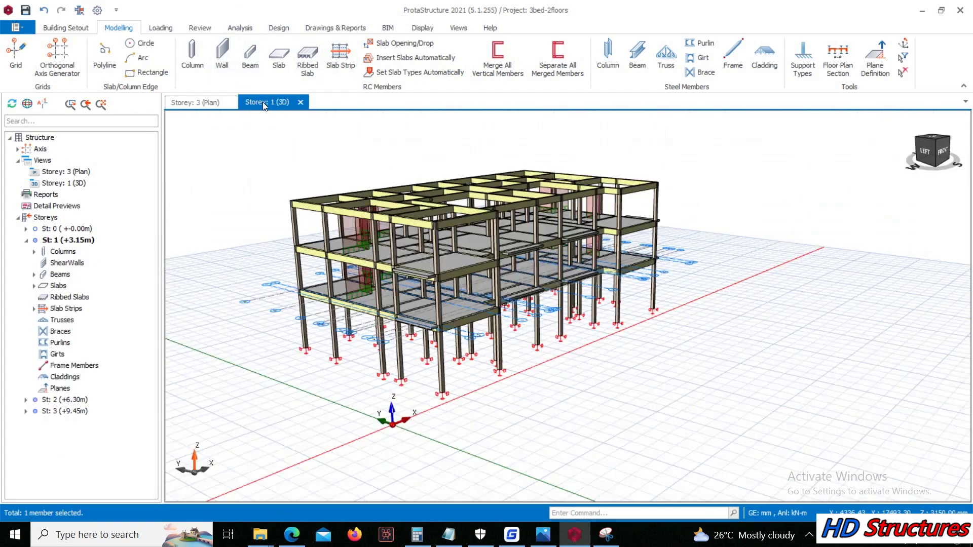
{"action": "mouse_move", "coordinate": [489, 193]}
{"action": "middle_mouse_down"}
{"action": "mouse_move", "coordinate": [507, 194]}
{"action": "mouse_move", "coordinate": [487, 204]}
{"action": "middle_mouse_up"}
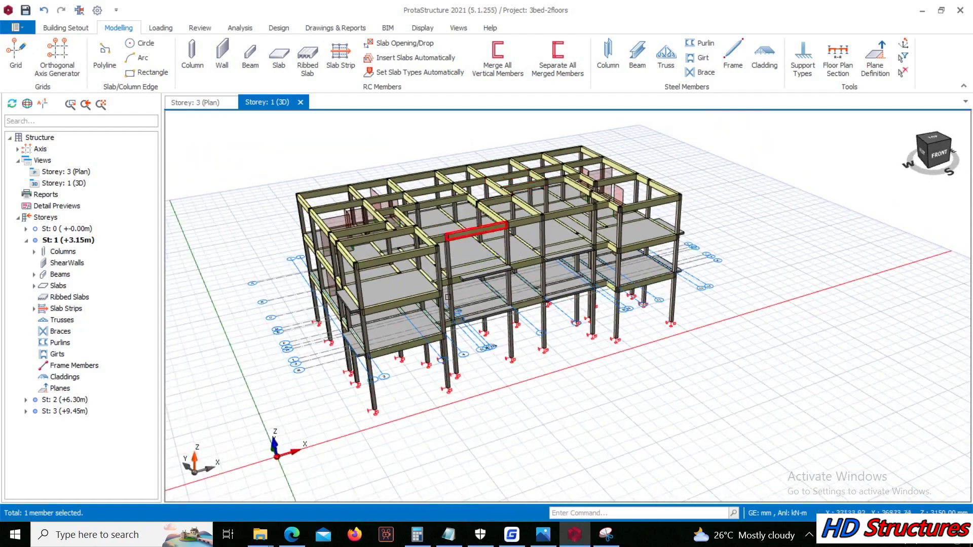
Step: Open the A-A SECTION drawing from the Three bedroom block of flats folder in GstarCAD
{"action": "left_click", "coordinate": [512, 535]}
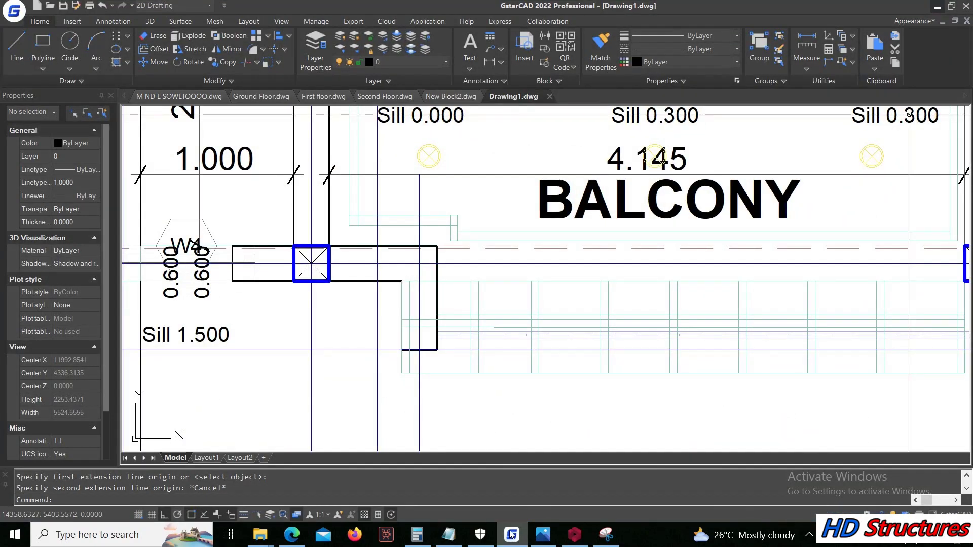
{"action": "left_click", "coordinate": [512, 535]}
{"action": "left_click", "coordinate": [270, 532]}
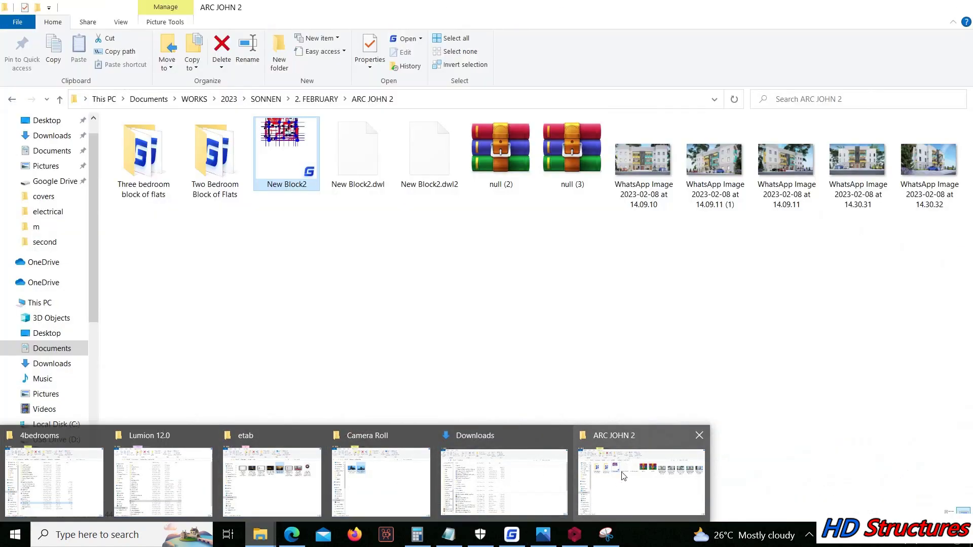
{"action": "left_click", "coordinate": [623, 477]}
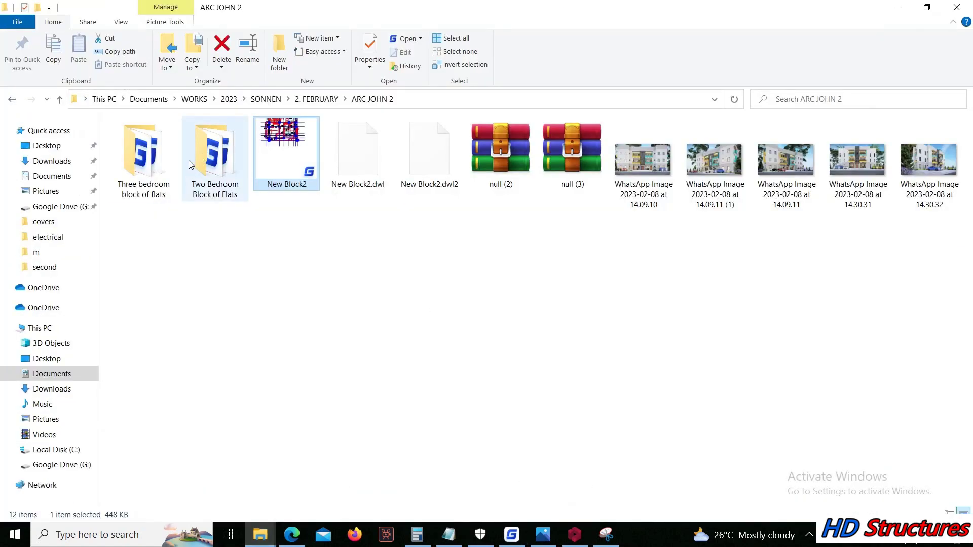
{"action": "double_click", "coordinate": [152, 160]}
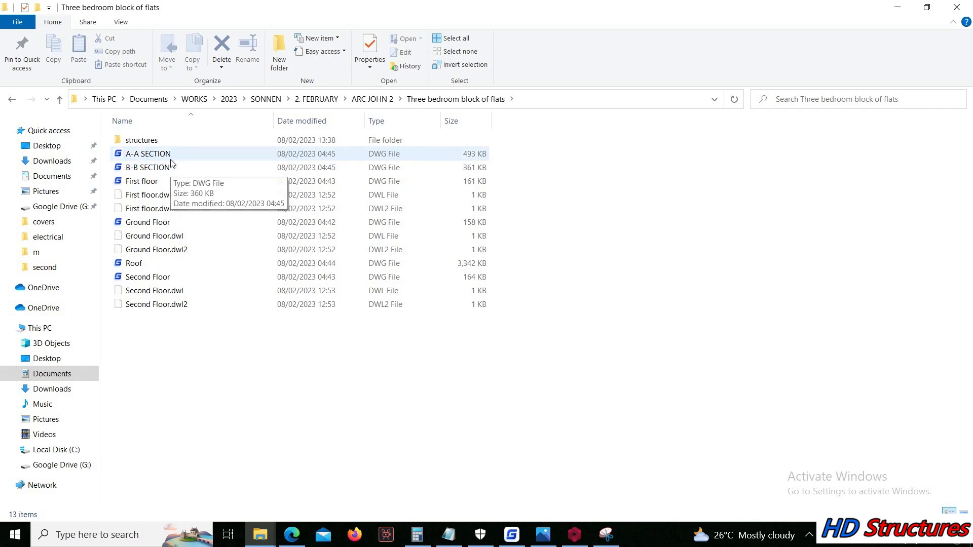
{"action": "double_click", "coordinate": [147, 167]}
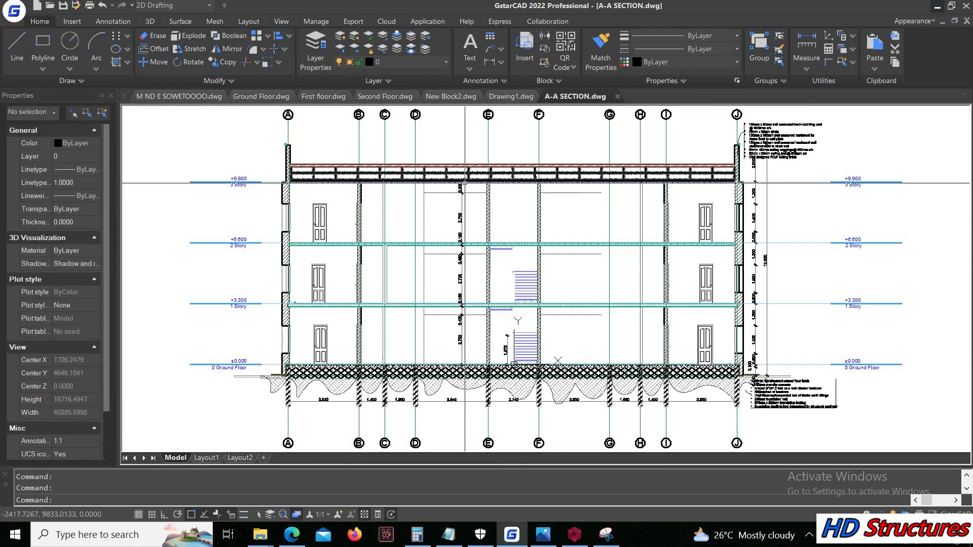
Step: Add a linear dimension for the parapet wall's height above the 3 Story level at grid A and read it
{"action": "scroll", "coordinate": [295, 156], "scroll_direction": "up", "scroll_amount": 3}
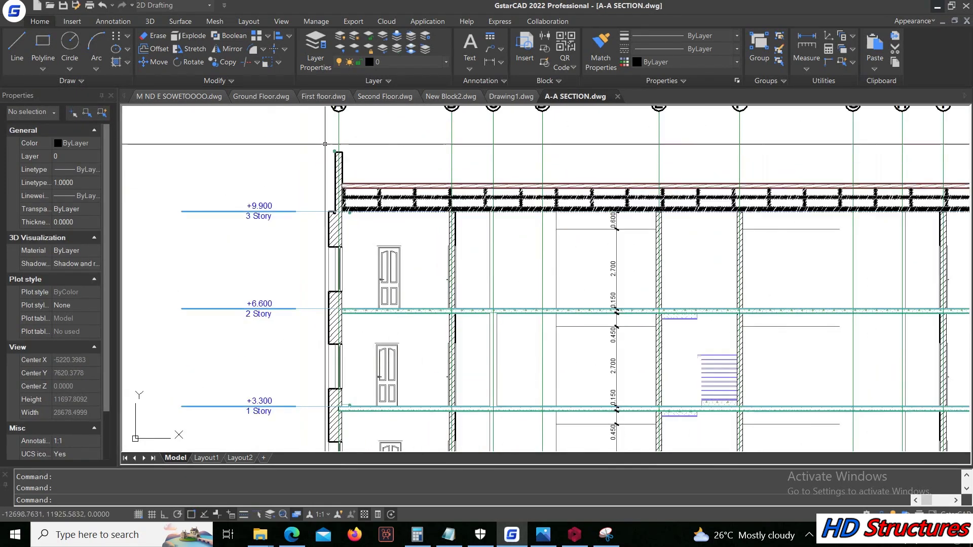
{"action": "left_click", "coordinate": [491, 66]}
{"action": "scroll", "coordinate": [324, 248], "scroll_direction": "down", "scroll_amount": 3}
{"action": "scroll", "coordinate": [385, 213], "scroll_direction": "up", "scroll_amount": 6}
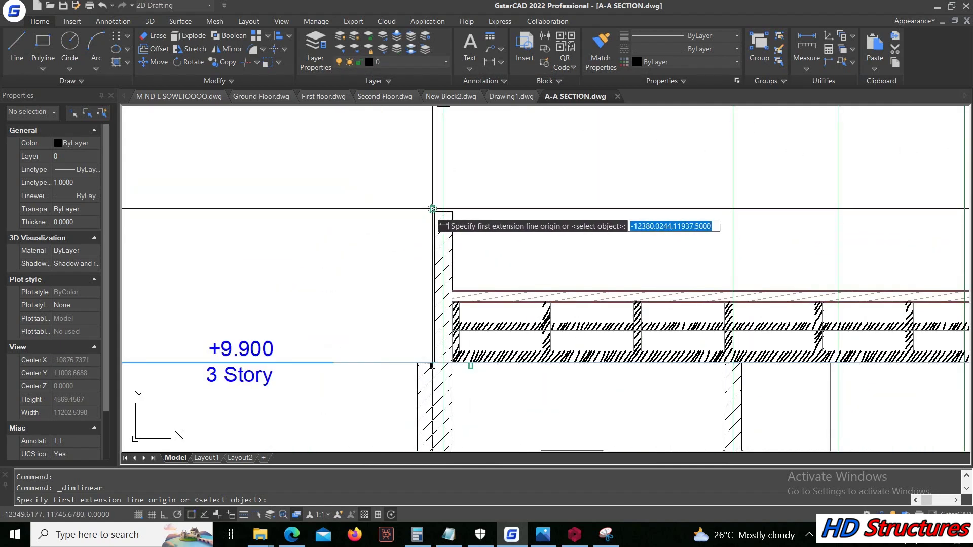
{"action": "left_click", "coordinate": [433, 209]}
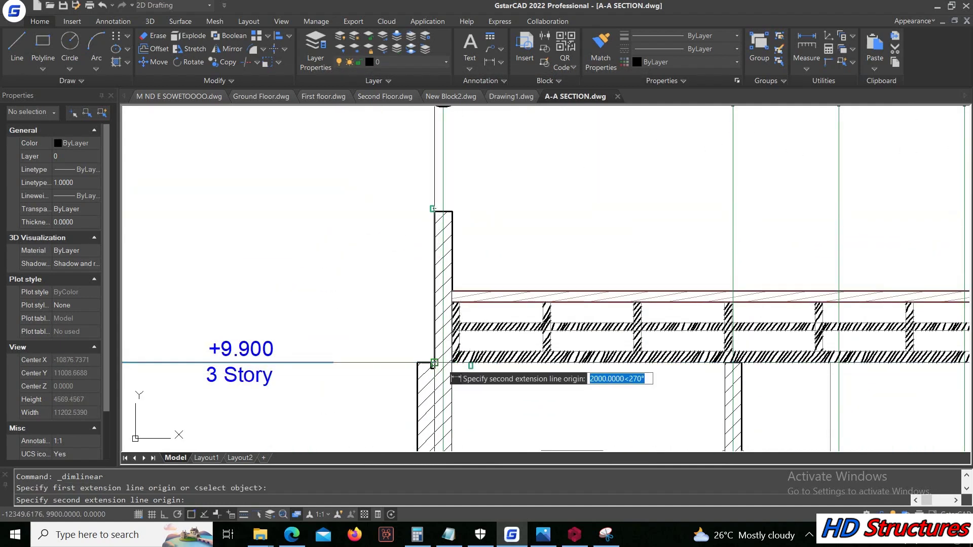
{"action": "left_click", "coordinate": [433, 363]}
{"action": "left_click", "coordinate": [361, 304]}
{"action": "scroll", "coordinate": [361, 304], "scroll_direction": "up", "scroll_amount": 15}
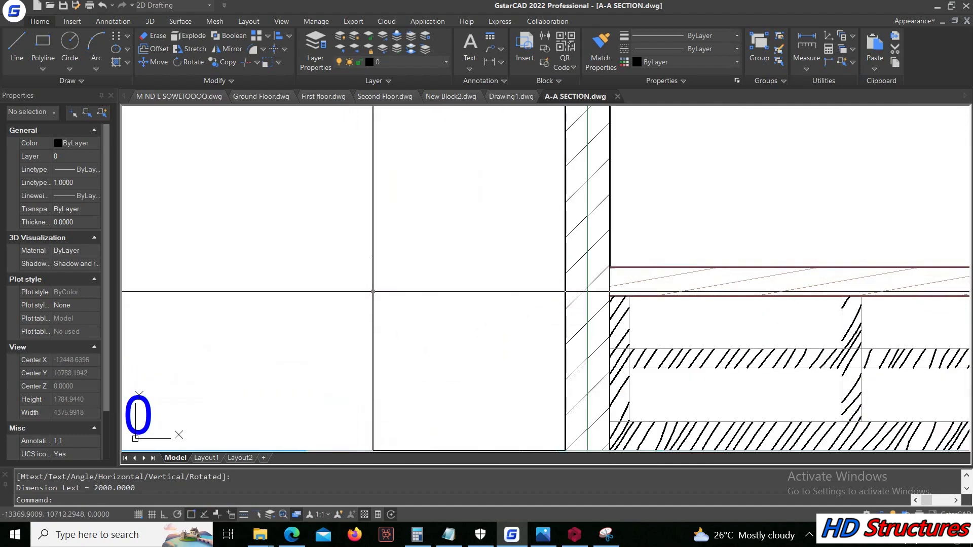
{"action": "scroll", "coordinate": [507, 203], "scroll_direction": "down", "scroll_amount": 6}
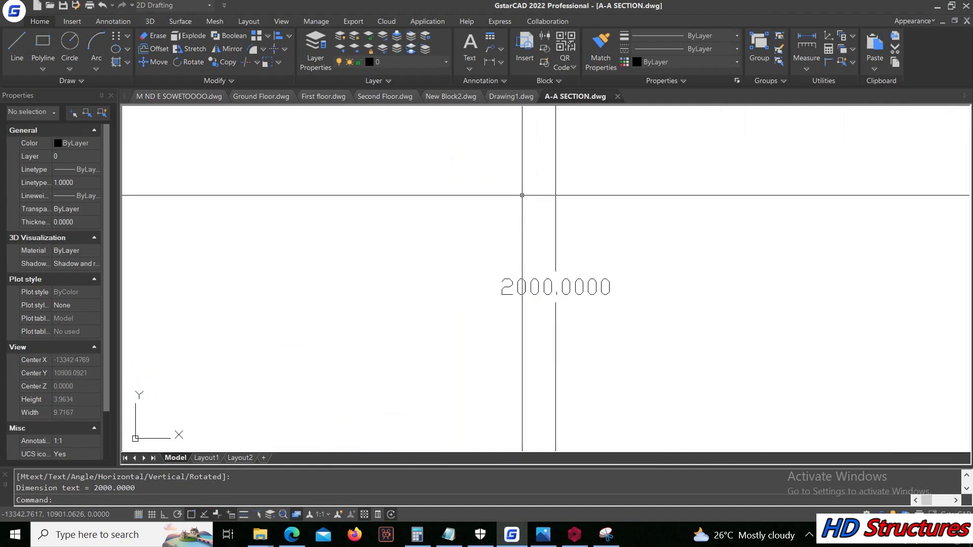
{"action": "scroll", "coordinate": [545, 303], "scroll_direction": "down", "scroll_amount": 14}
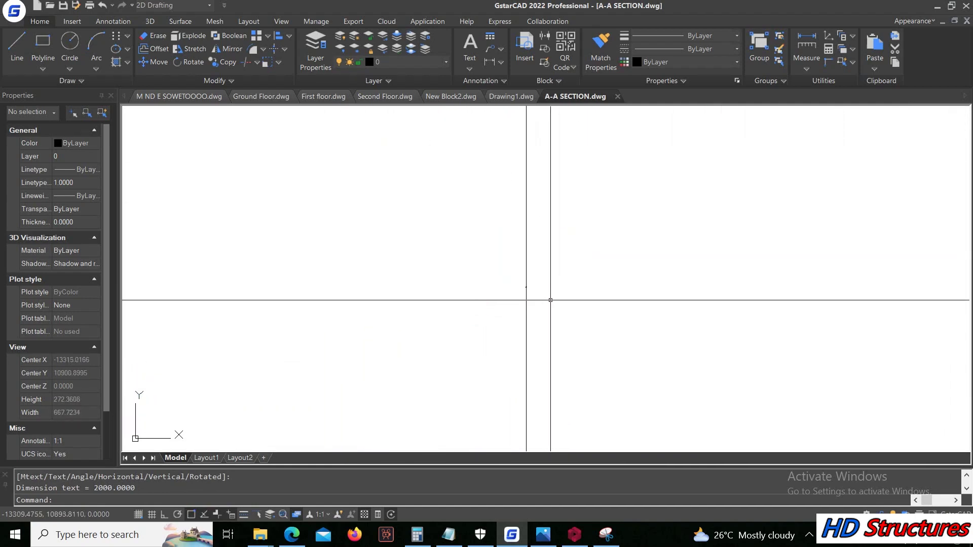
{"action": "scroll", "coordinate": [641, 296], "scroll_direction": "up", "scroll_amount": 3}
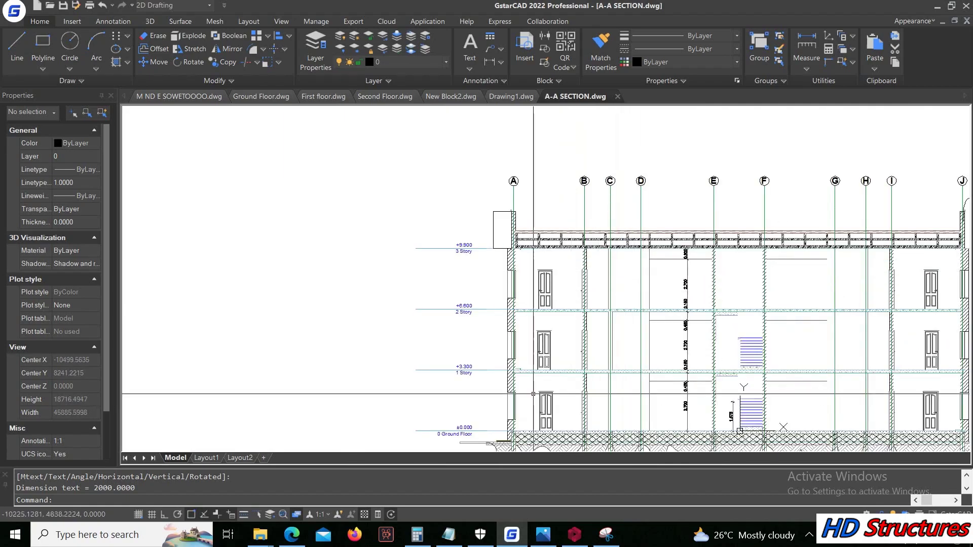
Step: Switch back to ProtaStructure, check the roof beams in the 3D view and return to the Storey 3 plan
{"action": "left_click", "coordinate": [575, 534]}
{"action": "middle_click_drag", "start_coordinate": [423, 258], "coordinate": [428, 276]}
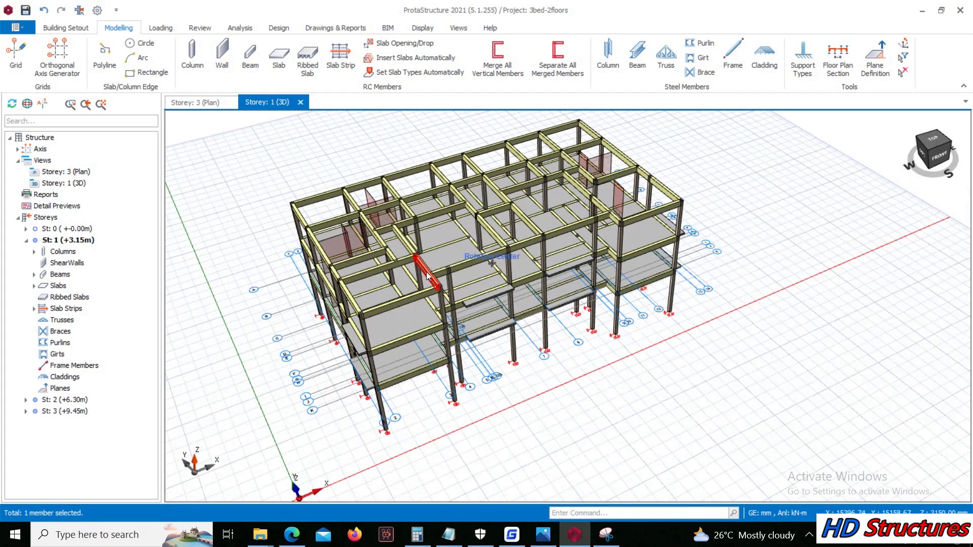
{"action": "left_click", "coordinate": [208, 103]}
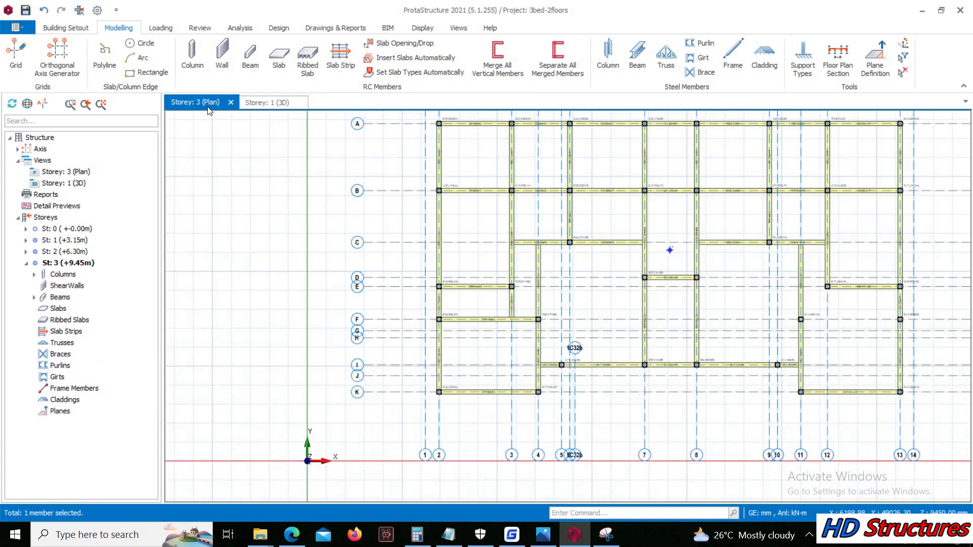
Step: Select the storey 3 beams on grid F between grids 2 and 4 and on grid 3 between grids E and F
{"action": "scroll", "coordinate": [522, 316], "scroll_direction": "up", "scroll_amount": 3}
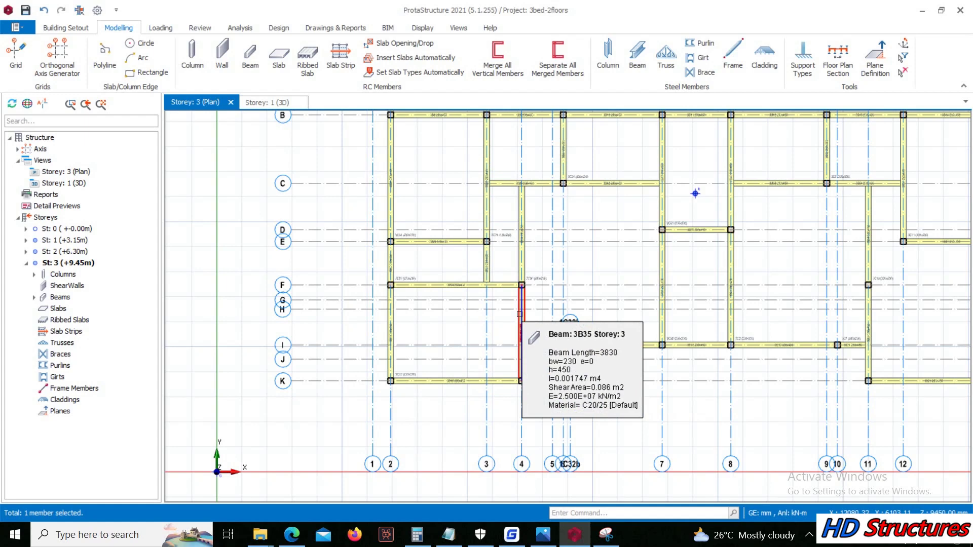
{"action": "left_click", "coordinate": [505, 288]}
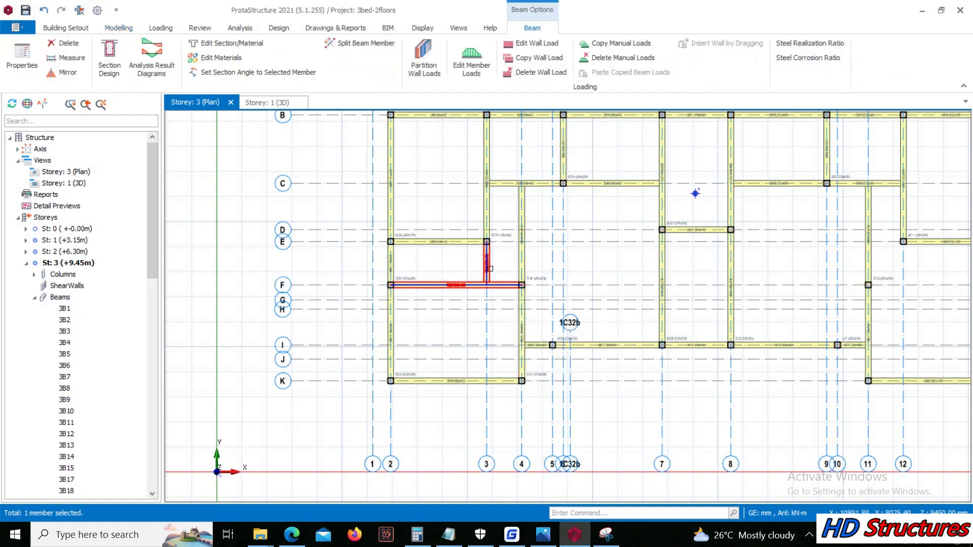
{"action": "left_click", "coordinate": [486, 258]}
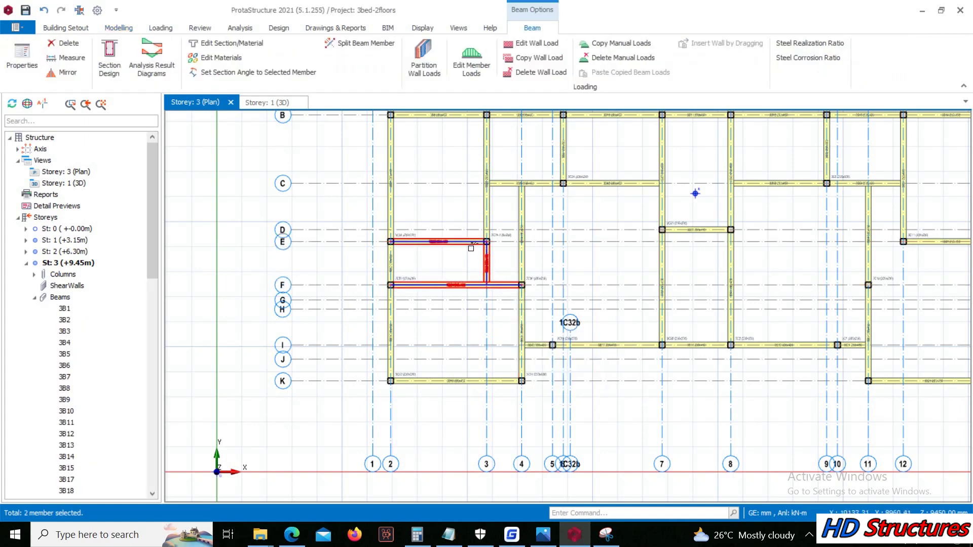
{"action": "left_click", "coordinate": [809, 535]}
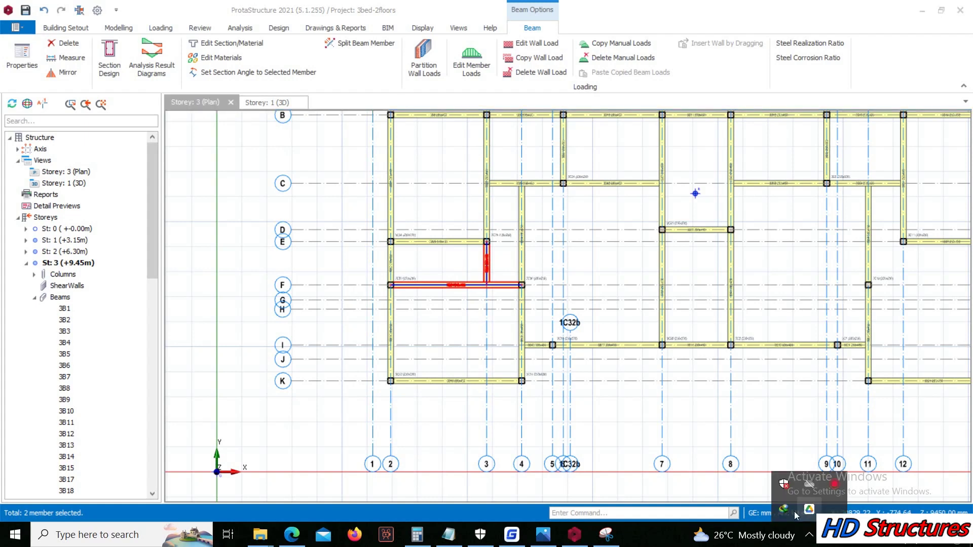
{"action": "left_click", "coordinate": [833, 485]}
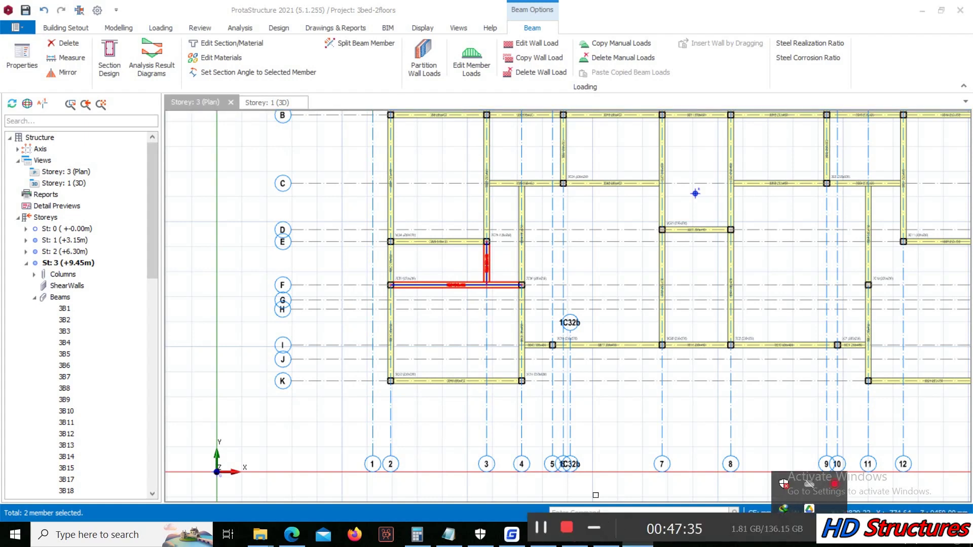
{"action": "left_click", "coordinate": [595, 536]}
Step: Add the beams on grid 3 between B and E, grid 4 between C and F, and grid C between 3 and 6 to the selection
{"action": "scroll", "coordinate": [504, 288], "scroll_direction": "up", "scroll_amount": 3}
{"action": "left_click", "coordinate": [473, 167]}
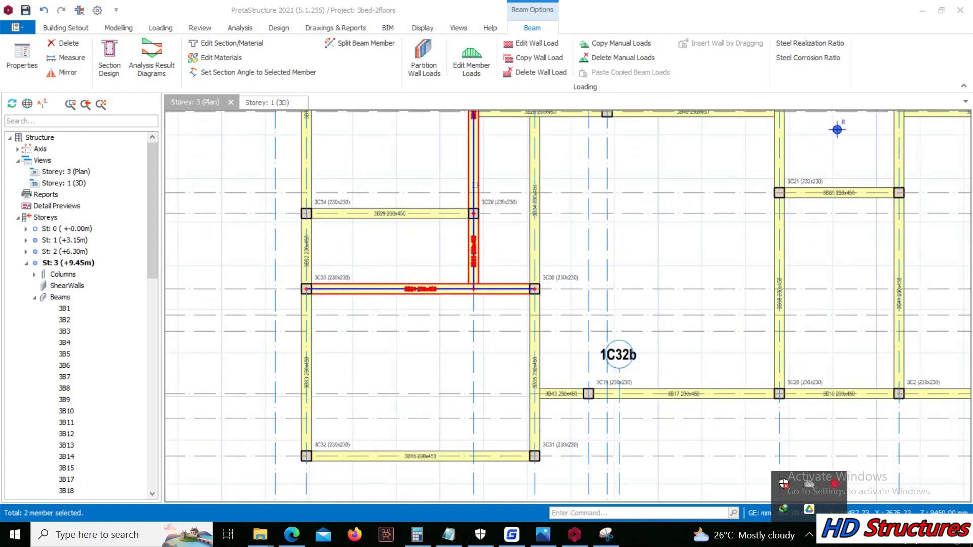
{"action": "scroll", "coordinate": [501, 385], "scroll_direction": "down", "scroll_amount": 4}
{"action": "scroll", "coordinate": [522, 233], "scroll_direction": "up", "scroll_amount": 3}
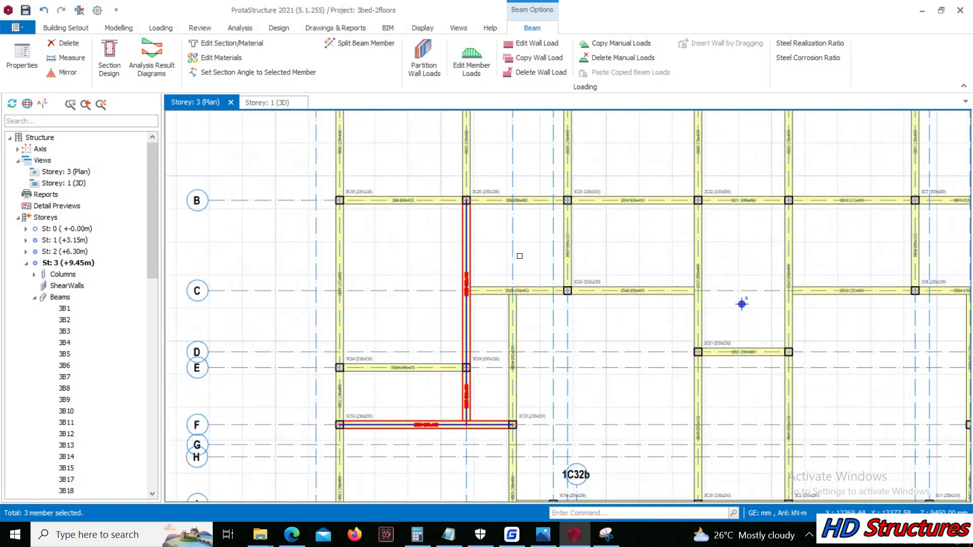
{"action": "left_click", "coordinate": [508, 324]}
{"action": "left_click", "coordinate": [496, 293]}
Step: Add the beams on grid B between grids 2 and 6 and on grid 3 between grids A and B to the selection
{"action": "left_click", "coordinate": [491, 201]}
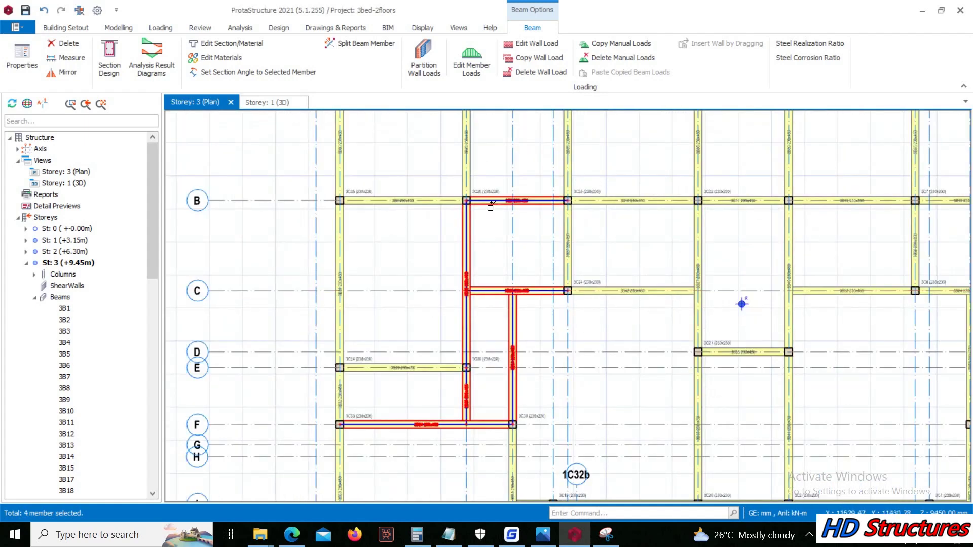
{"action": "left_click", "coordinate": [444, 202]}
{"action": "scroll", "coordinate": [461, 241], "scroll_direction": "down", "scroll_amount": 3}
{"action": "left_click", "coordinate": [468, 209]}
{"action": "scroll", "coordinate": [472, 205], "scroll_direction": "up", "scroll_amount": 3}
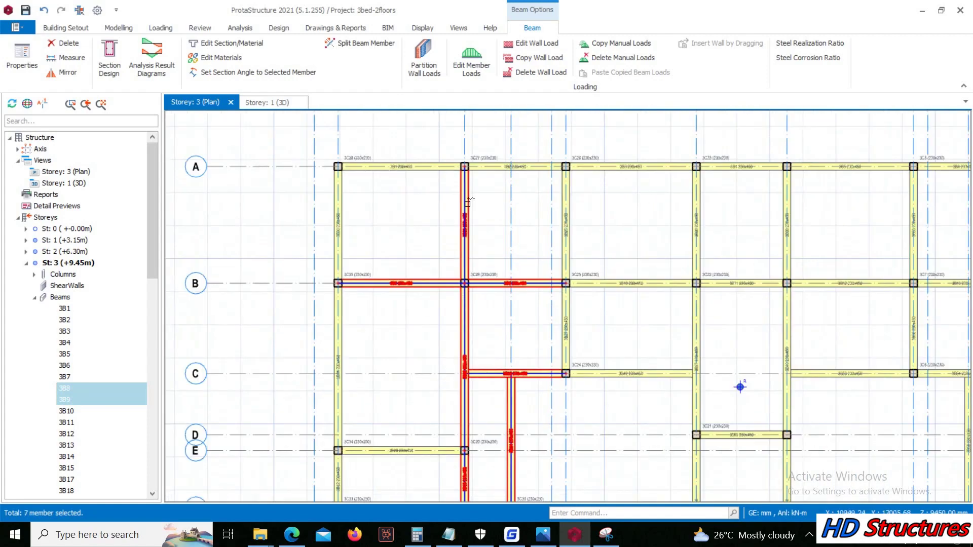
Step: Add the beams on grid 6 between grids A and C and on grids B and C between grids 6 and 7 to the selection
{"action": "left_click", "coordinate": [571, 206]}
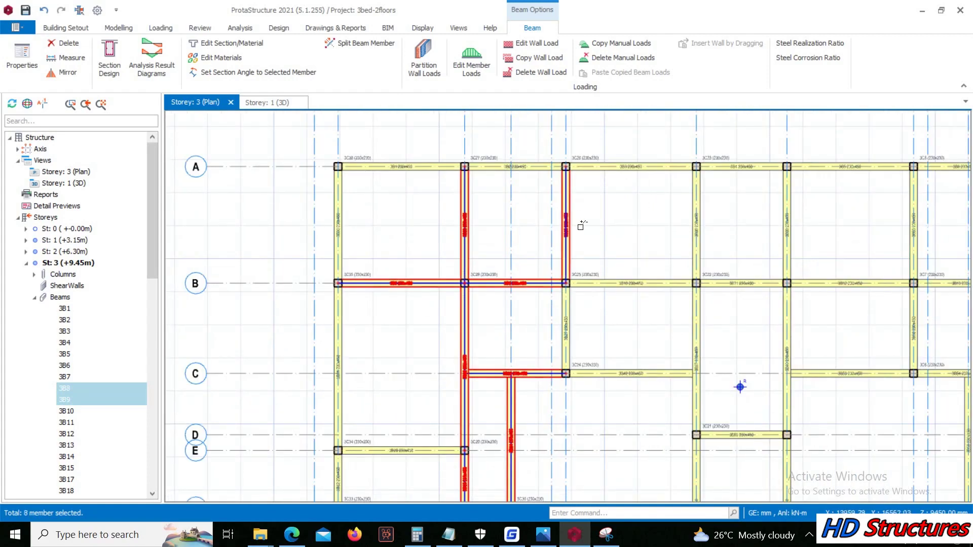
{"action": "left_click", "coordinate": [614, 290]}
{"action": "left_click", "coordinate": [583, 315]}
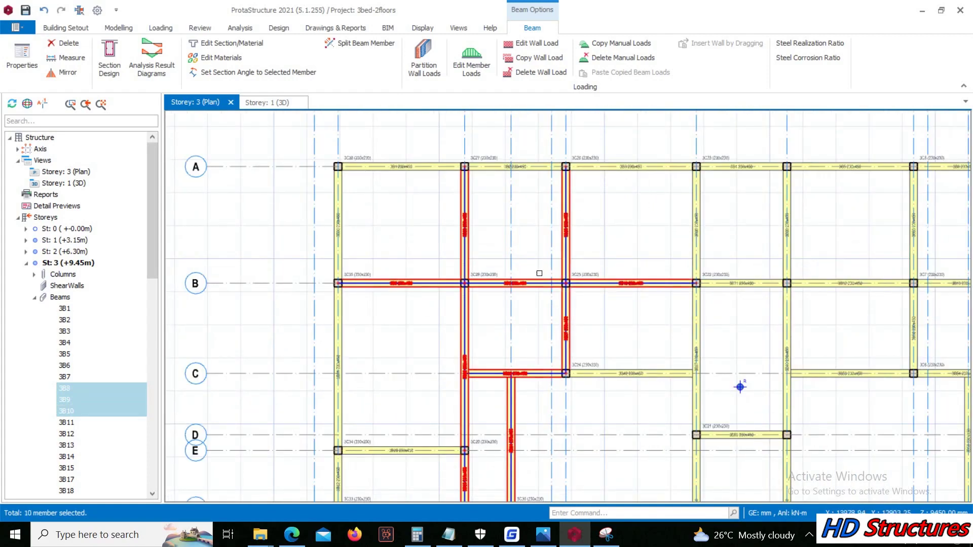
{"action": "scroll", "coordinate": [539, 274], "scroll_direction": "down", "scroll_amount": 3}
{"action": "scroll", "coordinate": [596, 343], "scroll_direction": "up", "scroll_amount": 3}
{"action": "left_click", "coordinate": [588, 273]}
Step: Add the grid 7 beams between grids A and I to the selection, leaving the axis itself out
{"action": "left_click", "coordinate": [624, 235]}
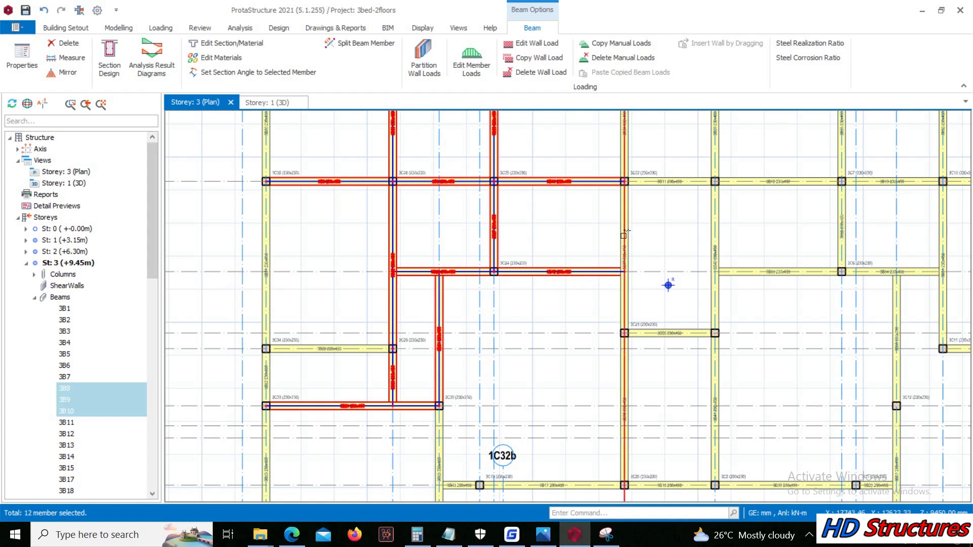
{"action": "left_click", "coordinate": [624, 231]}
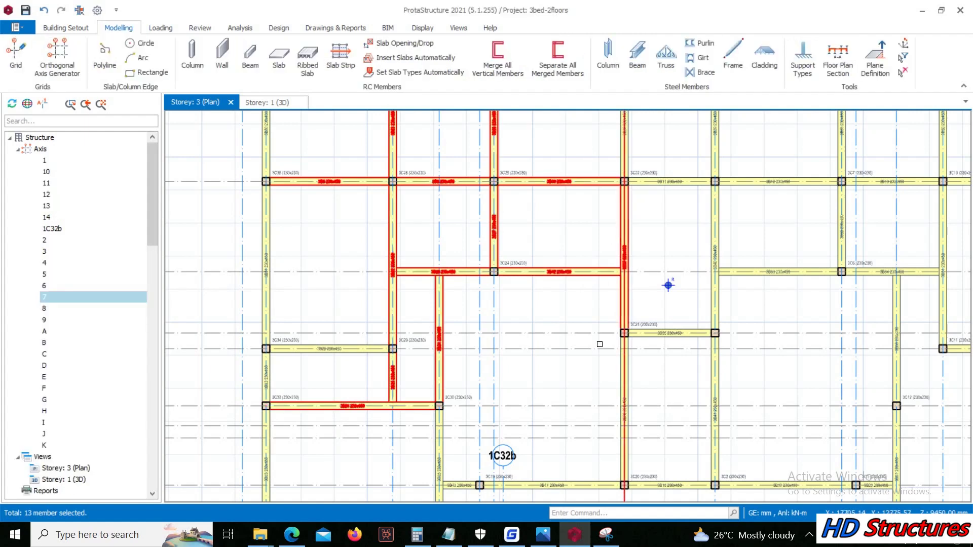
{"action": "scroll", "coordinate": [600, 345], "scroll_direction": "down", "scroll_amount": 3}
{"action": "left_click", "coordinate": [616, 230]}
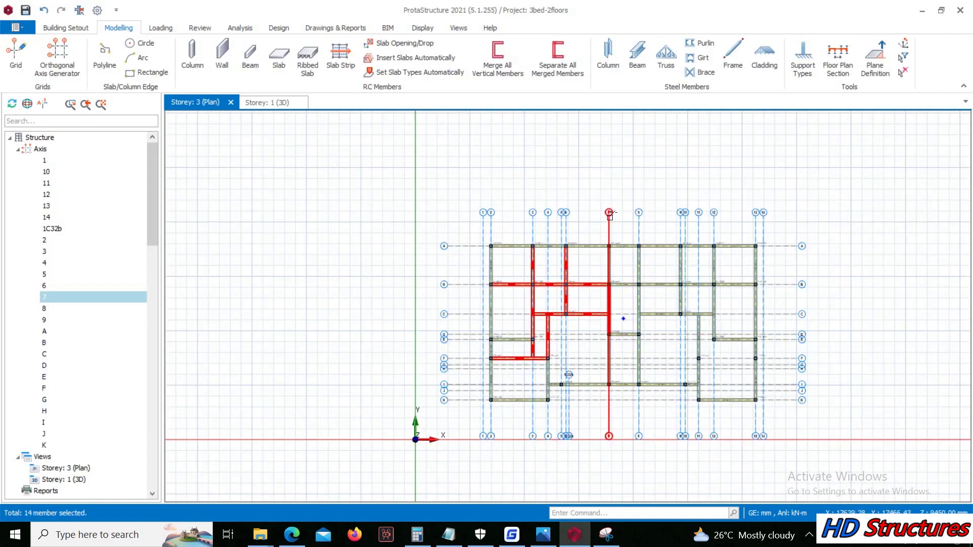
{"action": "scroll", "coordinate": [612, 319], "scroll_direction": "up", "scroll_amount": 3}
{"action": "left_click", "coordinate": [607, 223]}
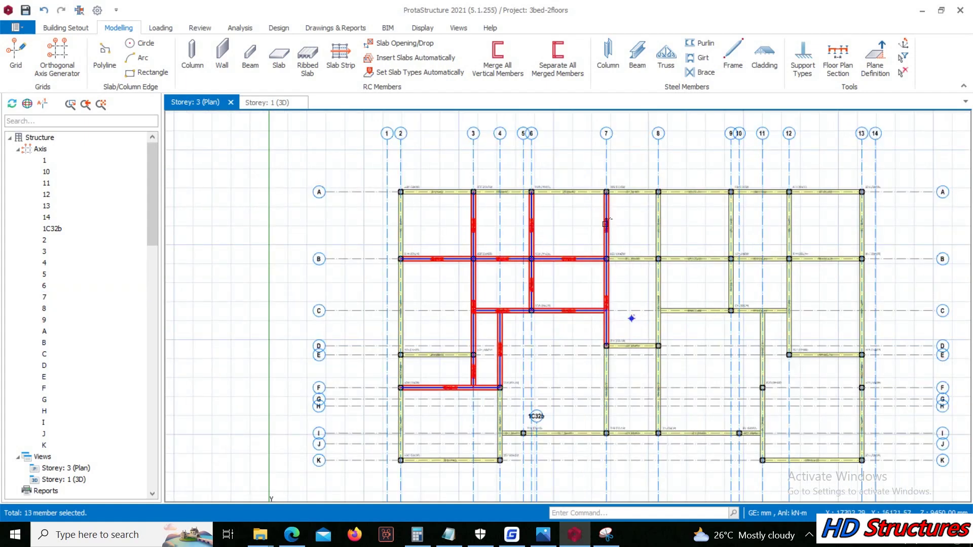
{"action": "left_click", "coordinate": [605, 381]}
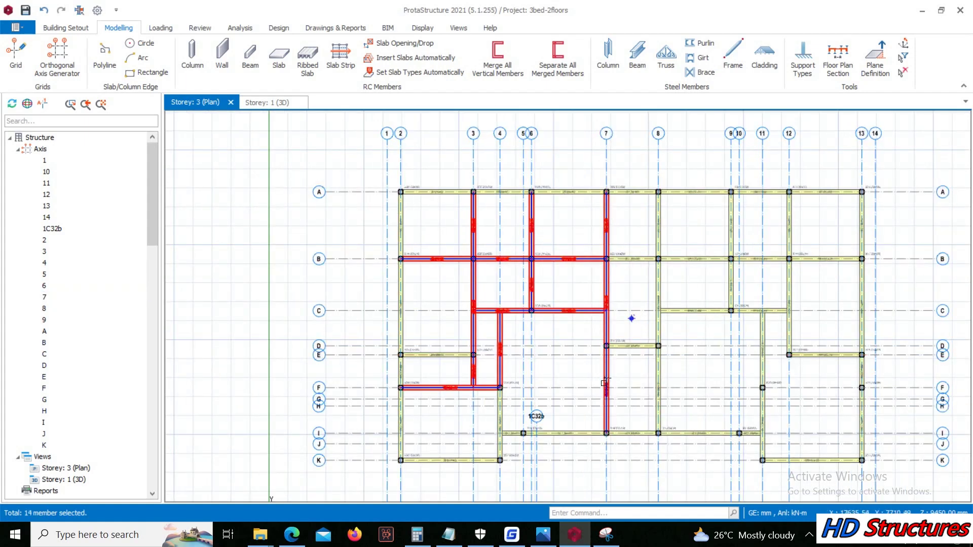
Step: Add the beams on grid 8 between grids D and I and on grid D between grids 7 and 8 to the selection
{"action": "left_click", "coordinate": [659, 390]}
{"action": "left_click", "coordinate": [645, 346]}
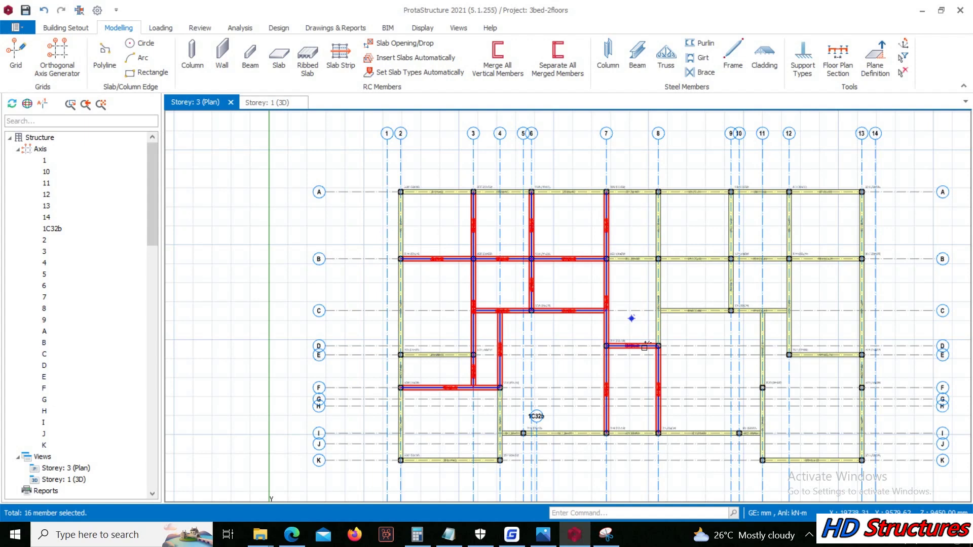
{"action": "left_click", "coordinate": [658, 168]}
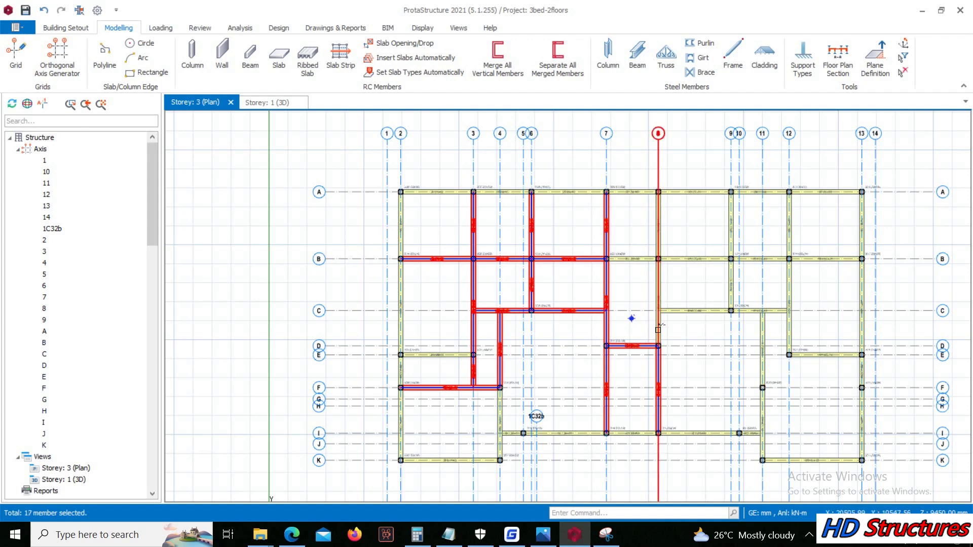
{"action": "left_click", "coordinate": [659, 144]}
Step: Add the beams on grid B between grids 7 and 9, grid 8 between A and B, and grid C between 8 and 9 to the selection
{"action": "left_click", "coordinate": [685, 260]}
{"action": "left_click", "coordinate": [630, 259]}
{"action": "left_click", "coordinate": [658, 223]}
{"action": "left_click", "coordinate": [658, 283]}
{"action": "left_click", "coordinate": [691, 311]}
{"action": "left_click", "coordinate": [647, 276]}
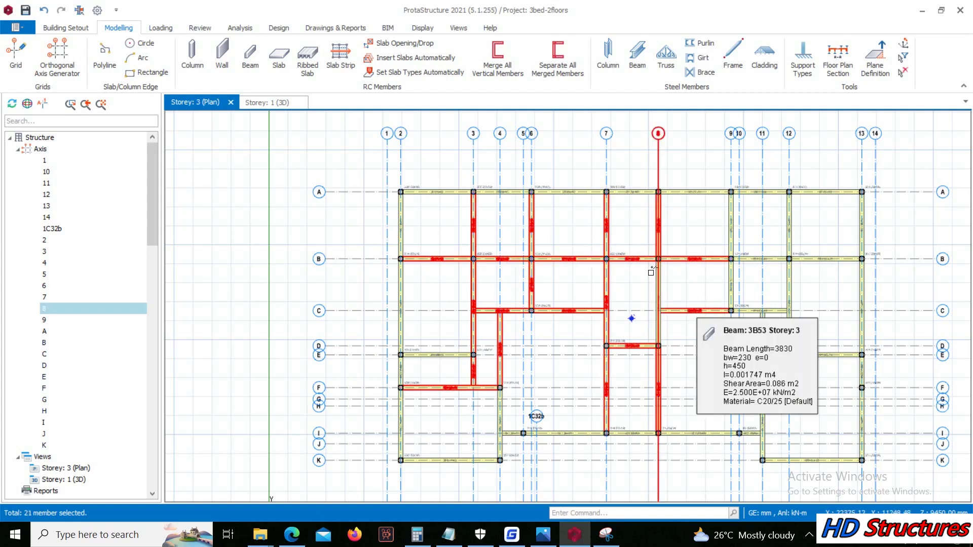
Step: Take axis 8 out of the selection and add the beams on grid 8 between B and D and grid 9 between A and C
{"action": "scroll", "coordinate": [713, 315], "scroll_direction": "down", "scroll_amount": 2}
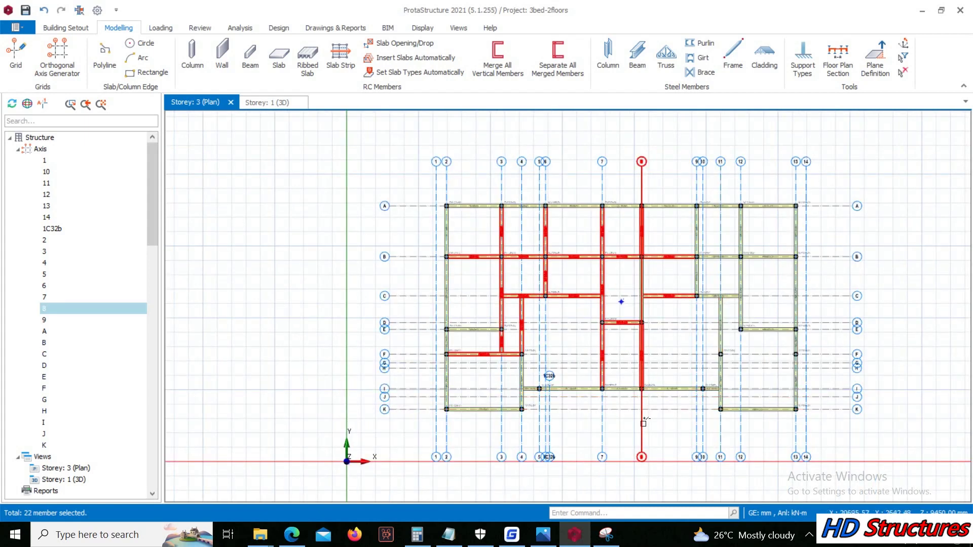
{"action": "left_click", "coordinate": [685, 389]}
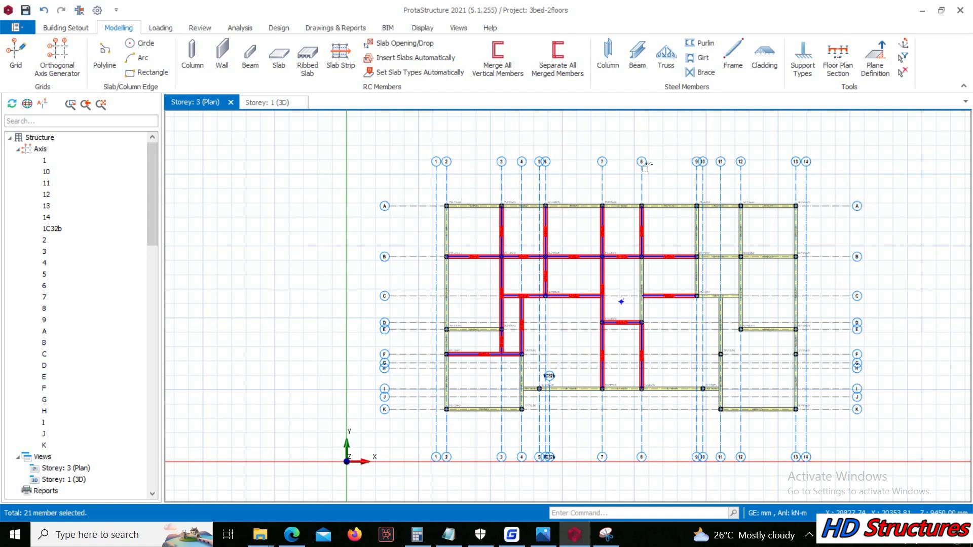
{"action": "scroll", "coordinate": [646, 213], "scroll_direction": "up", "scroll_amount": 3}
{"action": "scroll", "coordinate": [656, 290], "scroll_direction": "up", "scroll_amount": 1}
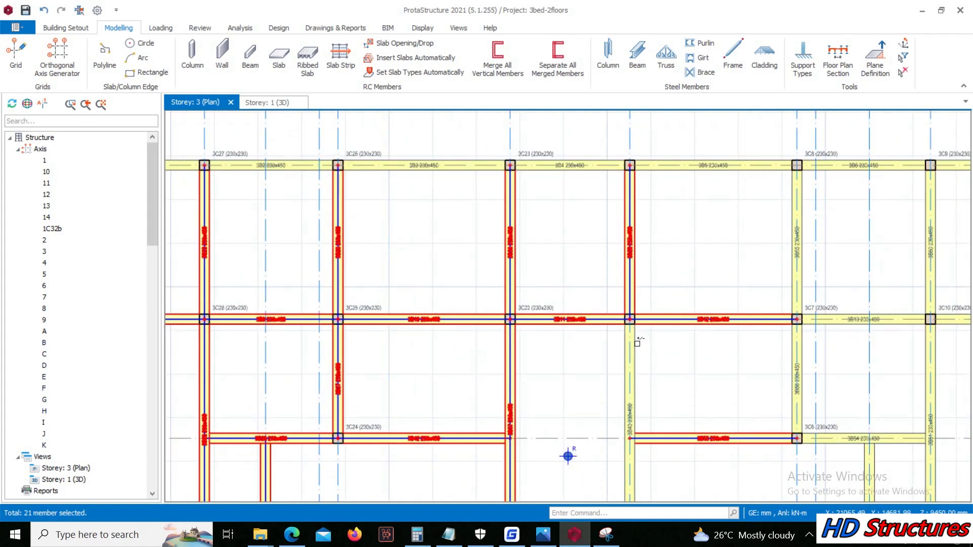
{"action": "left_click", "coordinate": [636, 345]}
{"action": "left_click", "coordinate": [789, 243]}
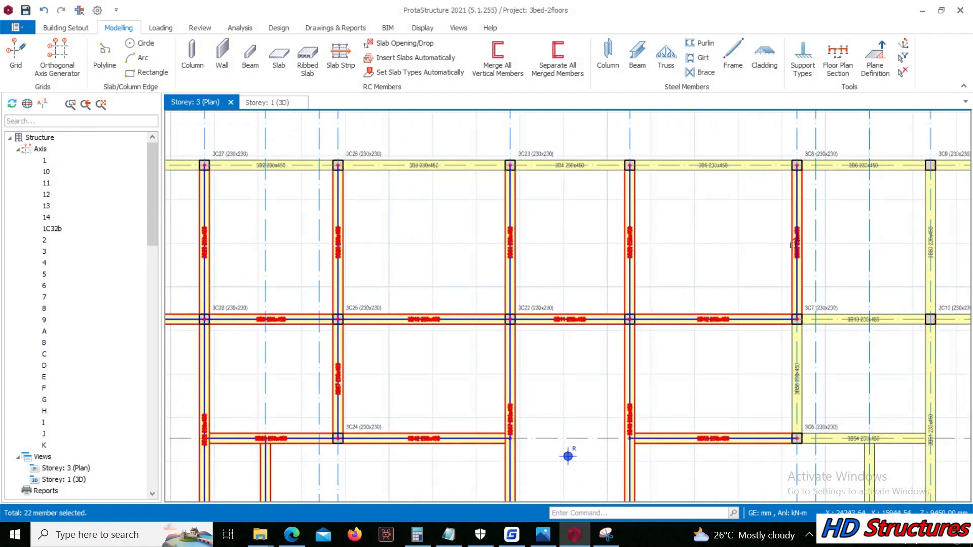
{"action": "left_click", "coordinate": [793, 358]}
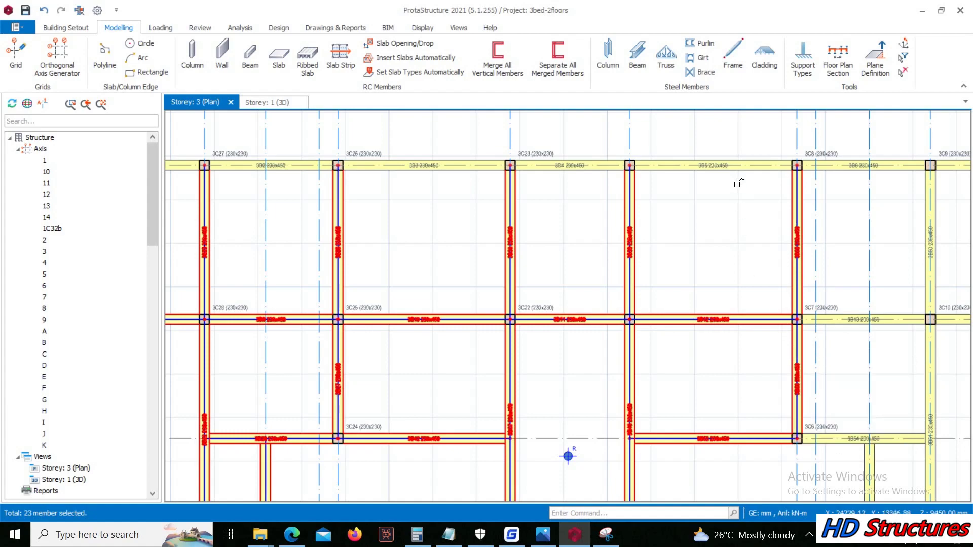
Step: Add the beams on grid 11 from C to F, grid 12 from B to E, grid C from 9 to 12, and grid E from 12 to 13
{"action": "scroll", "coordinate": [657, 223], "scroll_direction": "down", "scroll_amount": 3}
{"action": "scroll", "coordinate": [703, 270], "scroll_direction": "down", "scroll_amount": 2}
{"action": "scroll", "coordinate": [720, 330], "scroll_direction": "up", "scroll_amount": 4}
{"action": "scroll", "coordinate": [733, 290], "scroll_direction": "down", "scroll_amount": 3}
{"action": "scroll", "coordinate": [733, 290], "scroll_direction": "up", "scroll_amount": 2}
{"action": "left_click", "coordinate": [721, 276]}
{"action": "left_click", "coordinate": [748, 269]}
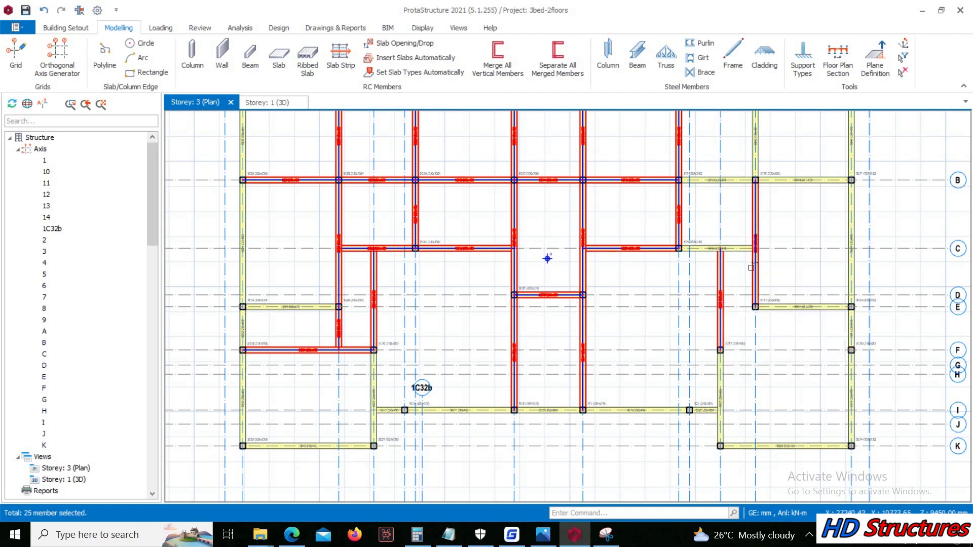
{"action": "left_click", "coordinate": [740, 252]}
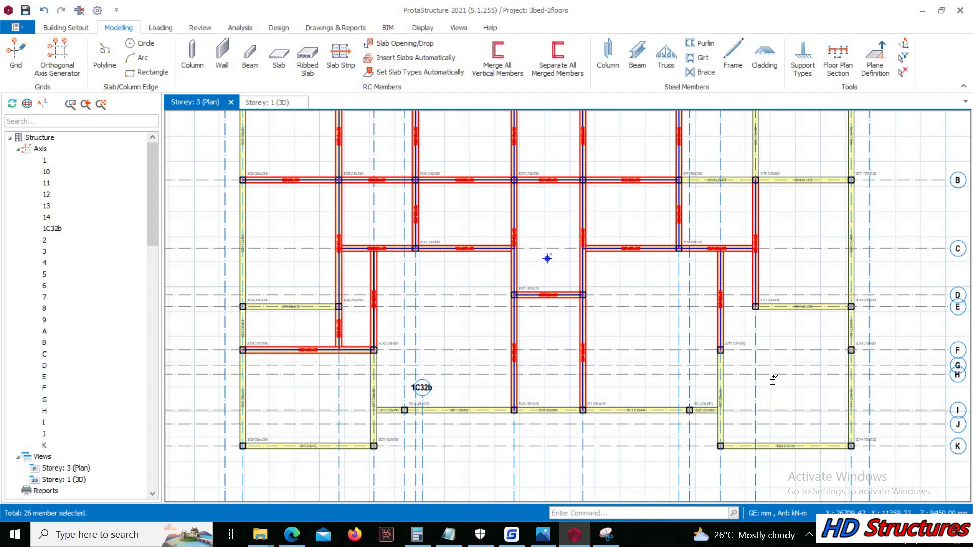
{"action": "left_click", "coordinate": [780, 308]}
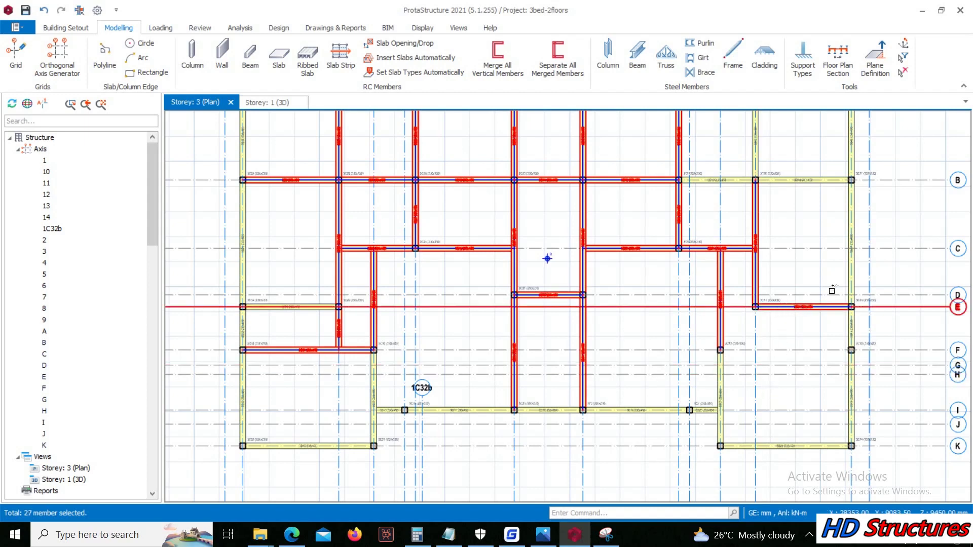
{"action": "left_click", "coordinate": [851, 261]}
{"action": "scroll", "coordinate": [806, 254], "scroll_direction": "down", "scroll_amount": 2}
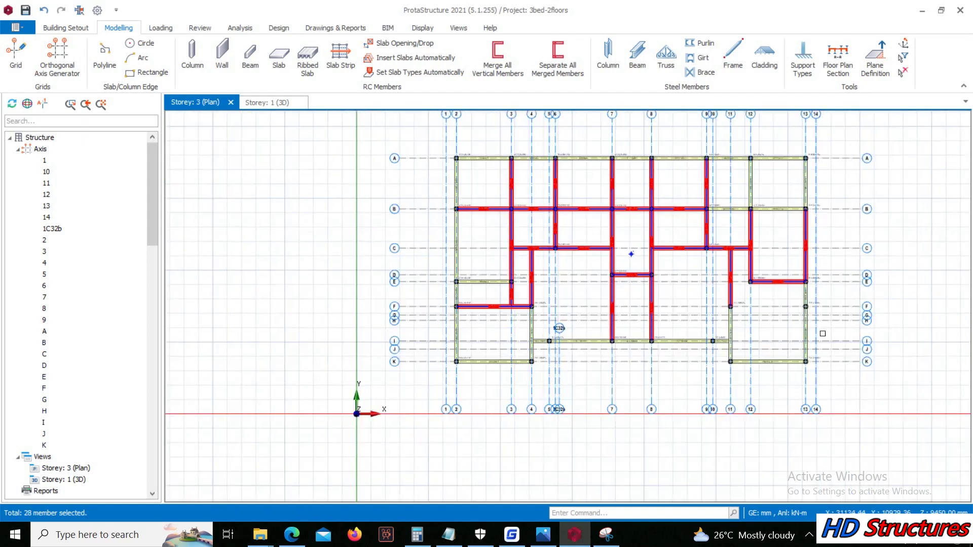
{"action": "scroll", "coordinate": [806, 284], "scroll_direction": "up", "scroll_amount": 2}
{"action": "left_click", "coordinate": [789, 327]}
{"action": "left_click", "coordinate": [785, 328]}
{"action": "left_click", "coordinate": [785, 326]}
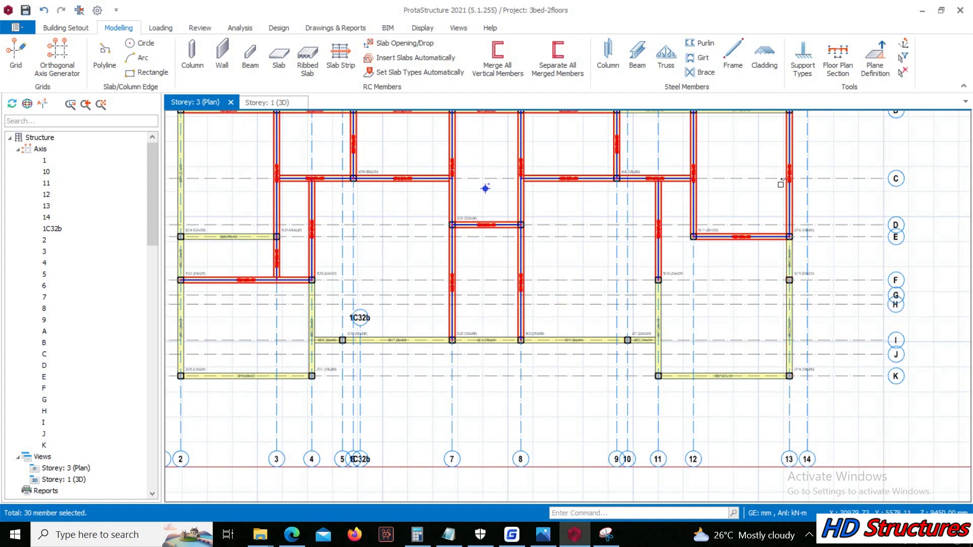
{"action": "scroll", "coordinate": [756, 237], "scroll_direction": "down", "scroll_amount": 4}
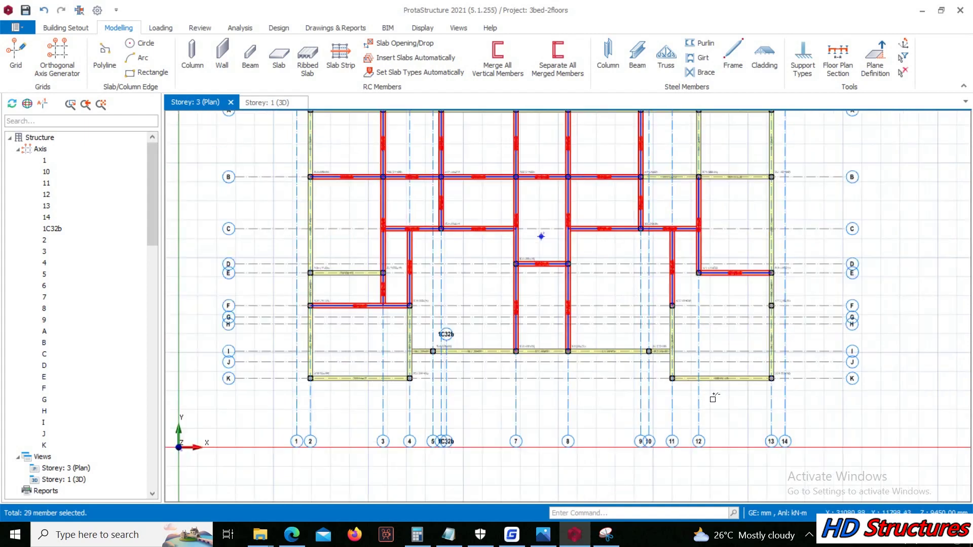
Step: Add the beams on grid B between grids 9 and 13, grid 12 between A and B, and grid E between 2 and 3
{"action": "scroll", "coordinate": [743, 313], "scroll_direction": "up", "scroll_amount": 2}
{"action": "scroll", "coordinate": [743, 312], "scroll_direction": "up", "scroll_amount": 2}
{"action": "left_click", "coordinate": [731, 320]}
{"action": "left_click", "coordinate": [680, 319]}
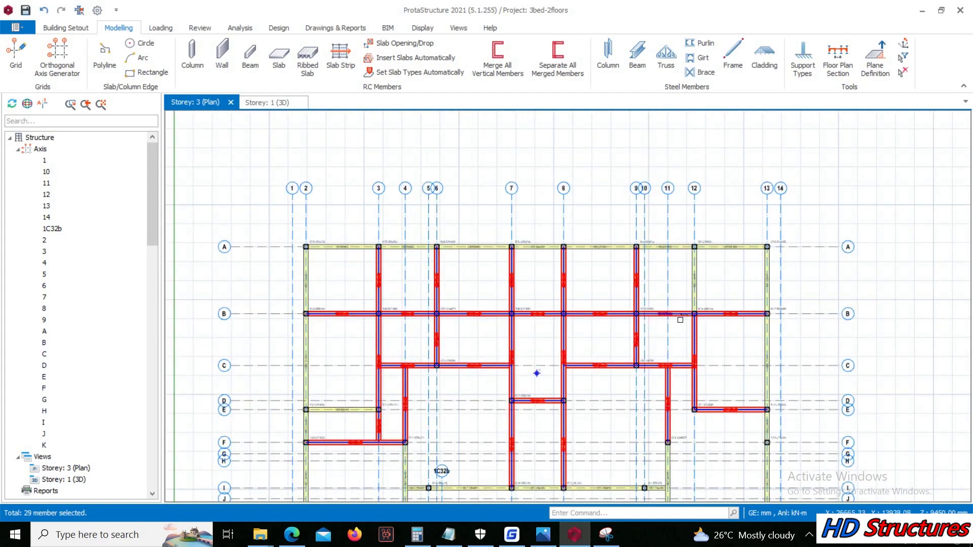
{"action": "left_click", "coordinate": [695, 290]}
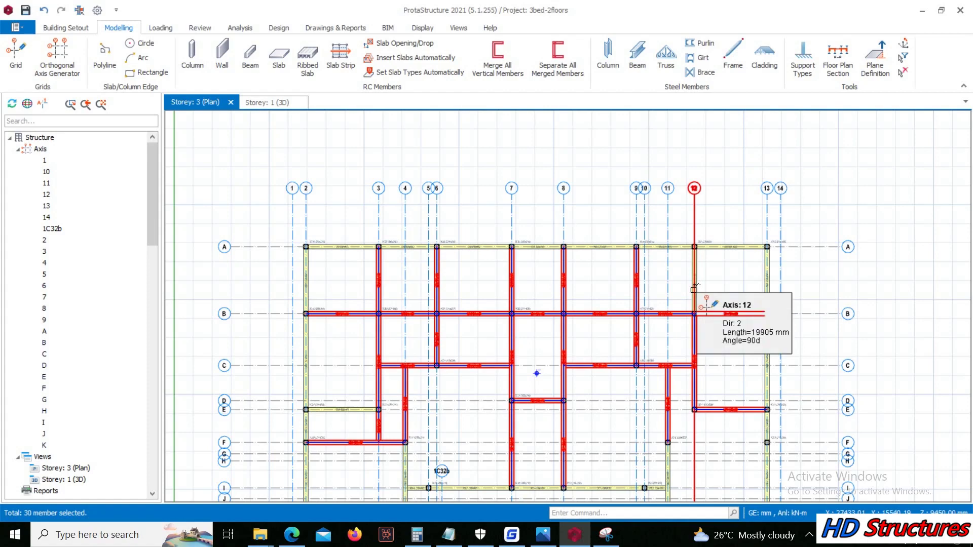
{"action": "scroll", "coordinate": [688, 263], "scroll_direction": "down", "scroll_amount": 2}
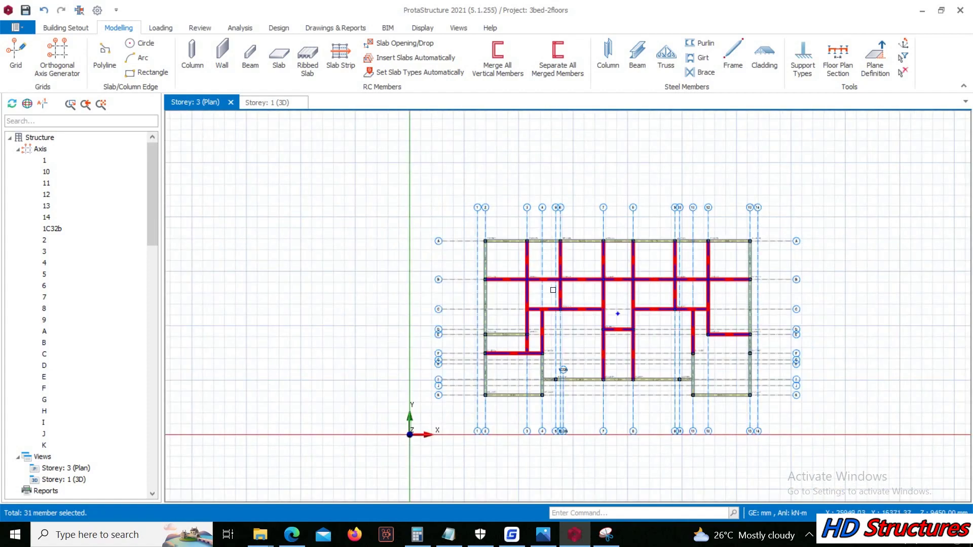
{"action": "scroll", "coordinate": [497, 322], "scroll_direction": "up", "scroll_amount": 4}
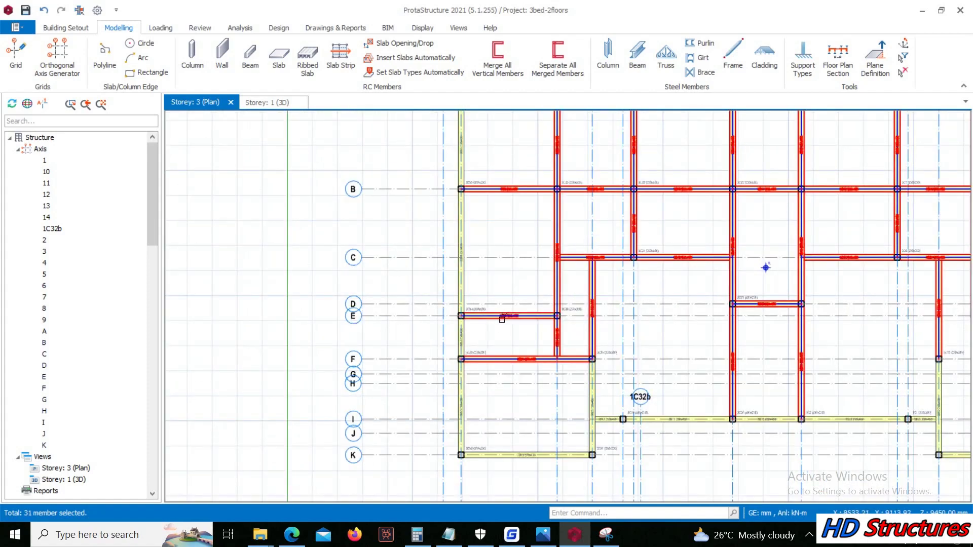
{"action": "scroll", "coordinate": [514, 237], "scroll_direction": "down", "scroll_amount": 3}
{"action": "scroll", "coordinate": [542, 241], "scroll_direction": "up", "scroll_amount": 1}
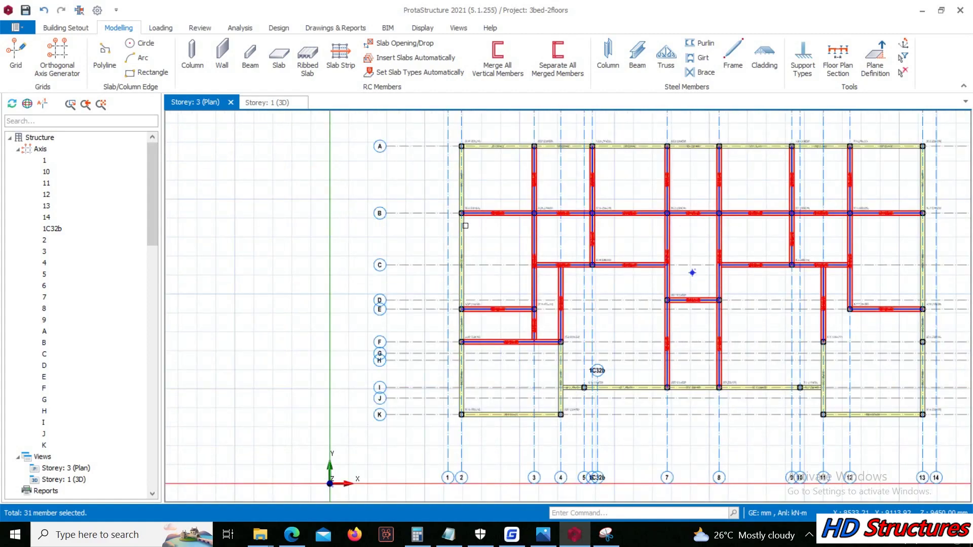
Step: Set the depth h of all the selected storey 3 beams to 250 mm in their summary table
{"action": "scroll", "coordinate": [465, 226], "scroll_direction": "down", "scroll_amount": 1}
{"action": "right_click", "coordinate": [355, 168]}
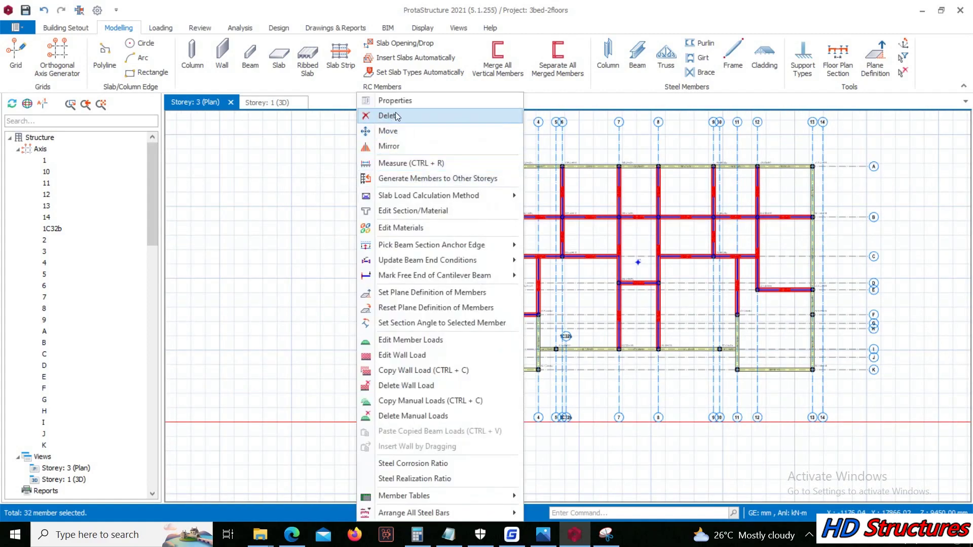
{"action": "left_click", "coordinate": [398, 100]}
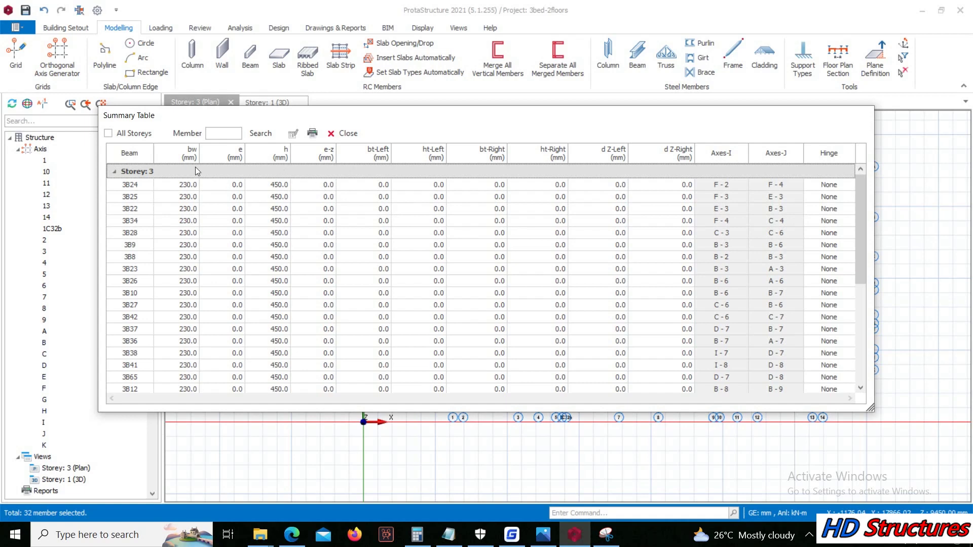
{"action": "left_click", "coordinate": [279, 155]}
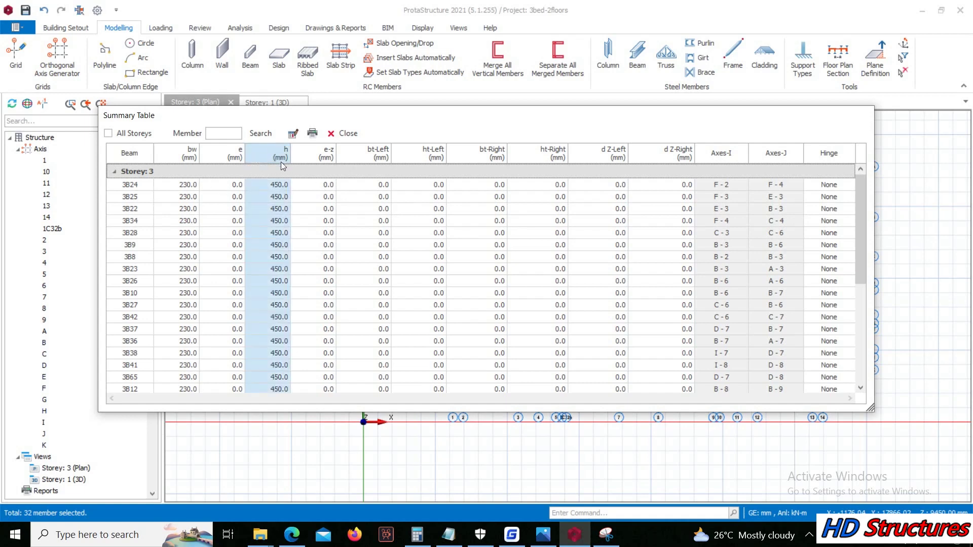
{"action": "left_click", "coordinate": [294, 134]}
{"action": "left_click", "coordinate": [459, 248]}
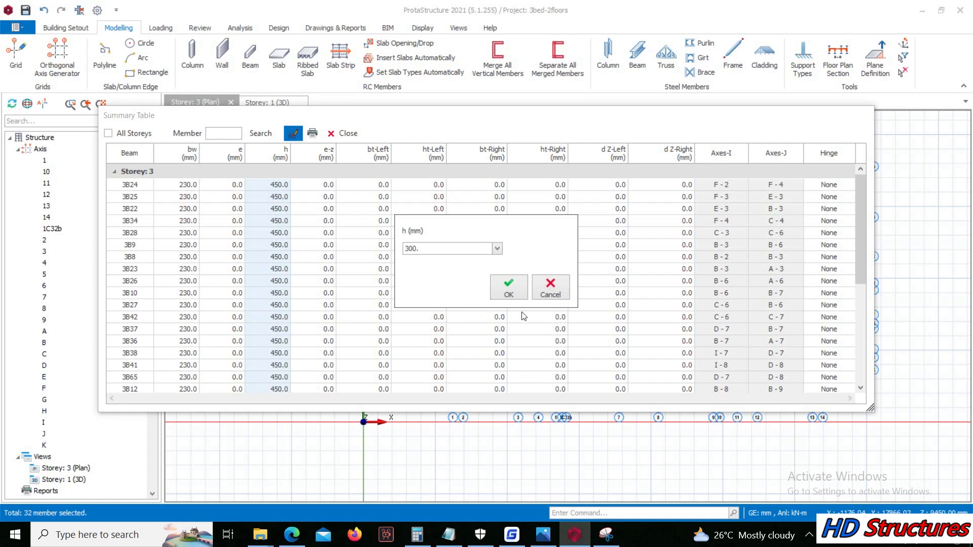
{"action": "left_click_drag", "start_coordinate": [434, 248], "coordinate": [378, 251]}
{"action": "type", "text": "250"}
{"action": "left_click", "coordinate": [518, 288]}
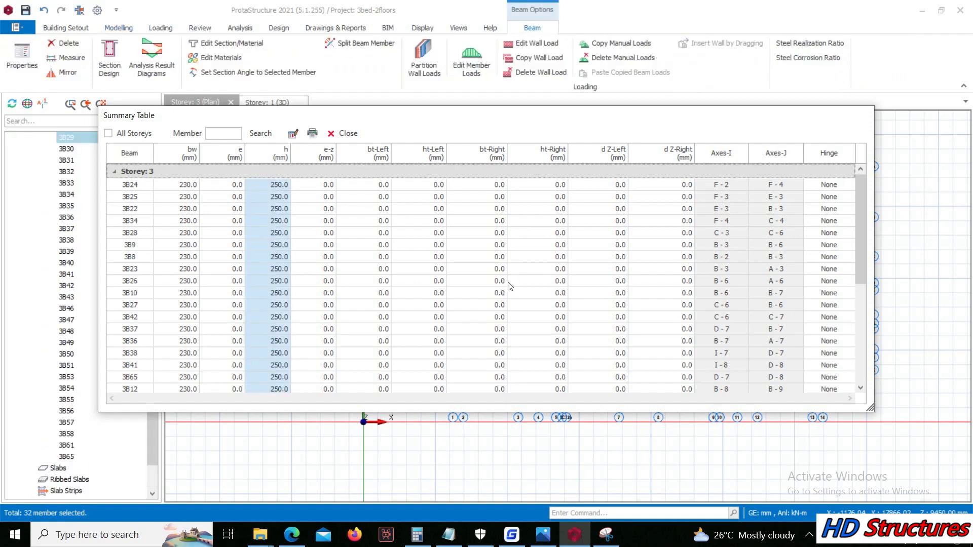
{"action": "left_click", "coordinate": [347, 133]}
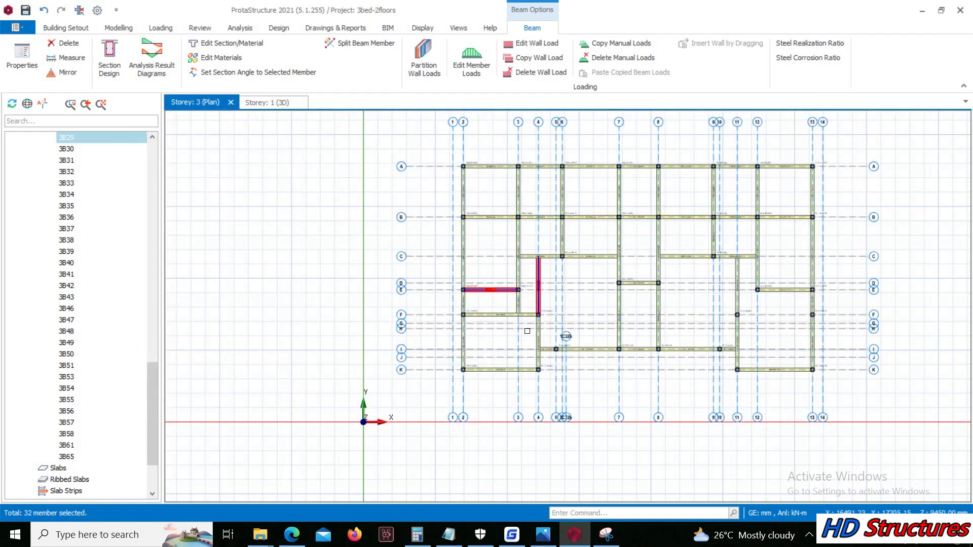
Step: Give the grid K beam between grids 2 and 4 a wall load with unit weight 3.47 kN/m2 and wall height 2.1 m
{"action": "scroll", "coordinate": [485, 382], "scroll_direction": "up", "scroll_amount": 4}
{"action": "left_click", "coordinate": [498, 358]}
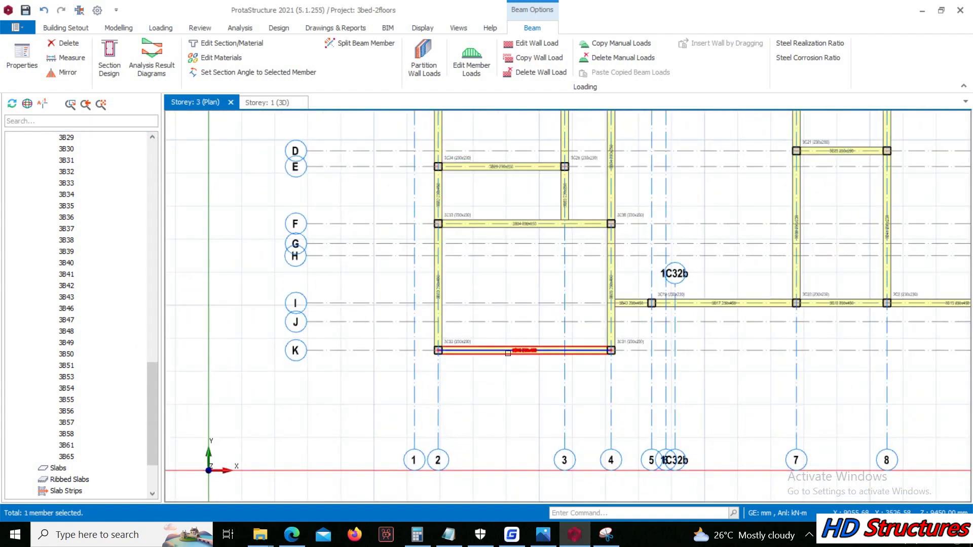
{"action": "key", "text": "Escape"}
{"action": "left_click", "coordinate": [530, 351]}
{"action": "right_click", "coordinate": [525, 350]}
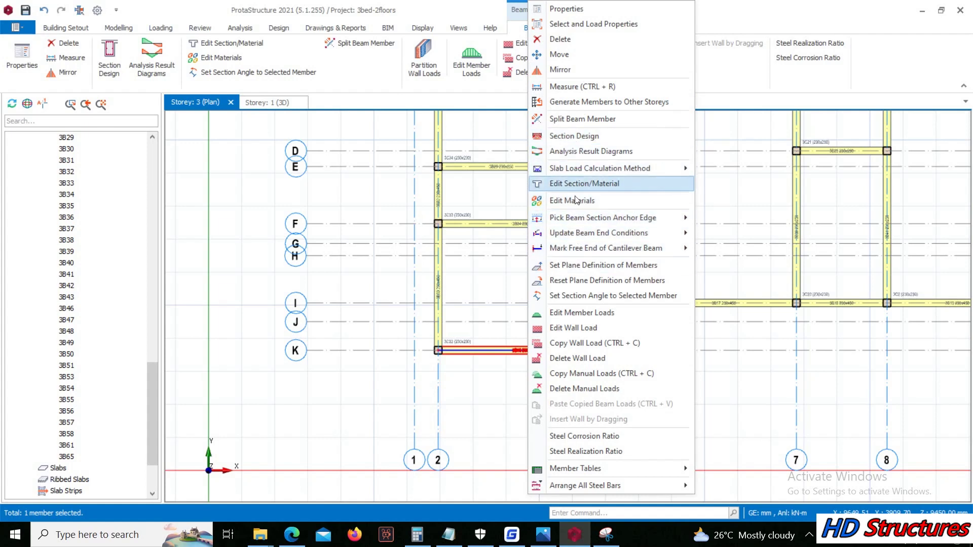
{"action": "left_click", "coordinate": [571, 327]}
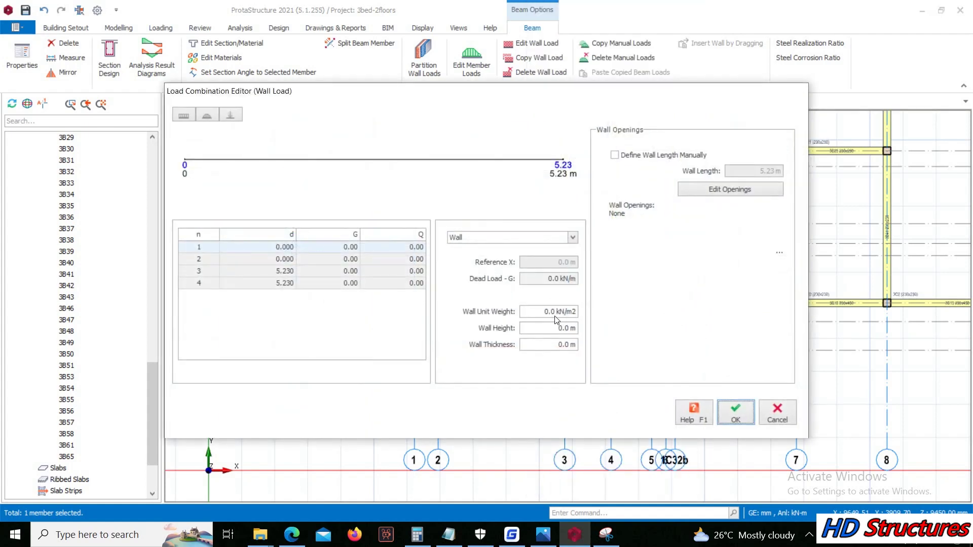
{"action": "left_click", "coordinate": [533, 312]}
{"action": "type", "text": "3"}
{"action": "left_click_drag", "start_coordinate": [569, 327], "coordinate": [590, 329]}
{"action": "type", "text": "2"}
{"action": "left_click", "coordinate": [566, 344]}
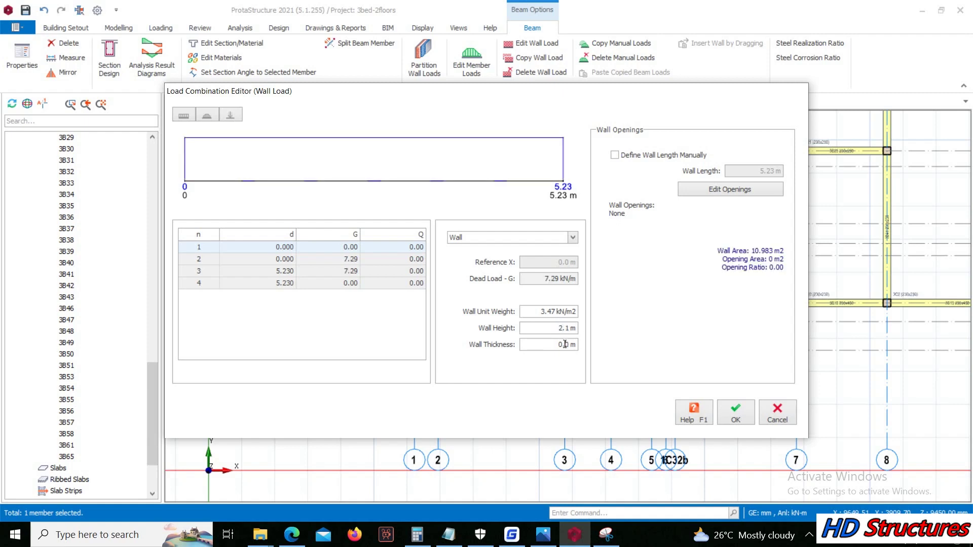
{"action": "double_click", "coordinate": [555, 346]}
{"action": "type", "text": "0"}
{"action": "left_click", "coordinate": [733, 413]}
Step: Copy the wall load of the grid K beam and select the grid 2 beams between grids A and K to receive it
{"action": "right_click", "coordinate": [504, 358]}
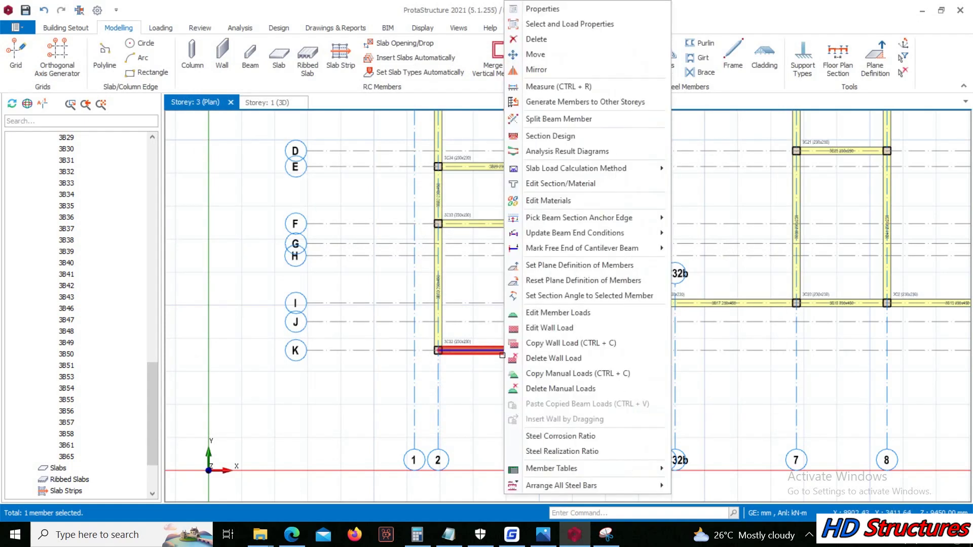
{"action": "left_click", "coordinate": [544, 344]}
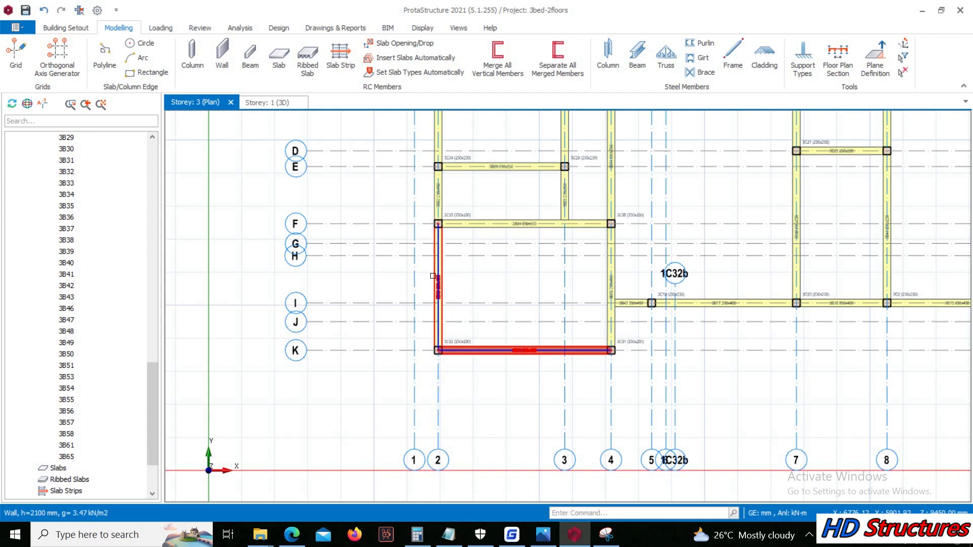
{"action": "left_click", "coordinate": [438, 251]}
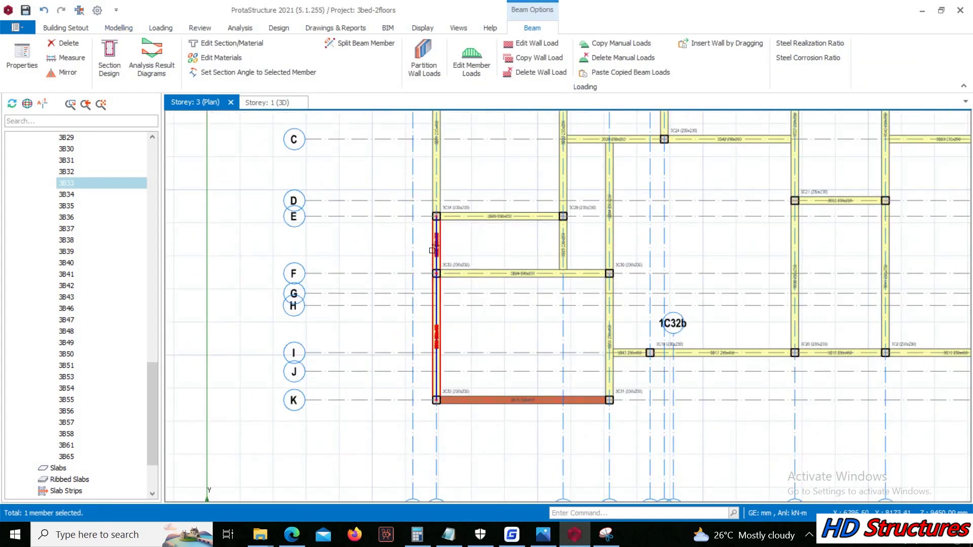
{"action": "left_click", "coordinate": [439, 170]}
{"action": "scroll", "coordinate": [449, 175], "scroll_direction": "down", "scroll_amount": 3}
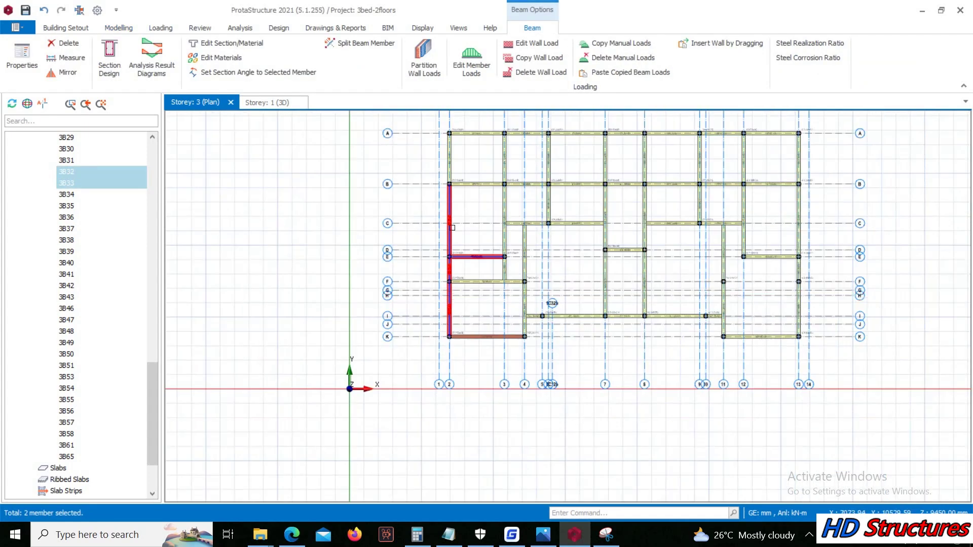
{"action": "left_click", "coordinate": [451, 152]}
{"action": "scroll", "coordinate": [451, 152], "scroll_direction": "up", "scroll_amount": 3}
{"action": "scroll", "coordinate": [455, 227], "scroll_direction": "down", "scroll_amount": 3}
{"action": "scroll", "coordinate": [510, 227], "scroll_direction": "up", "scroll_amount": 3}
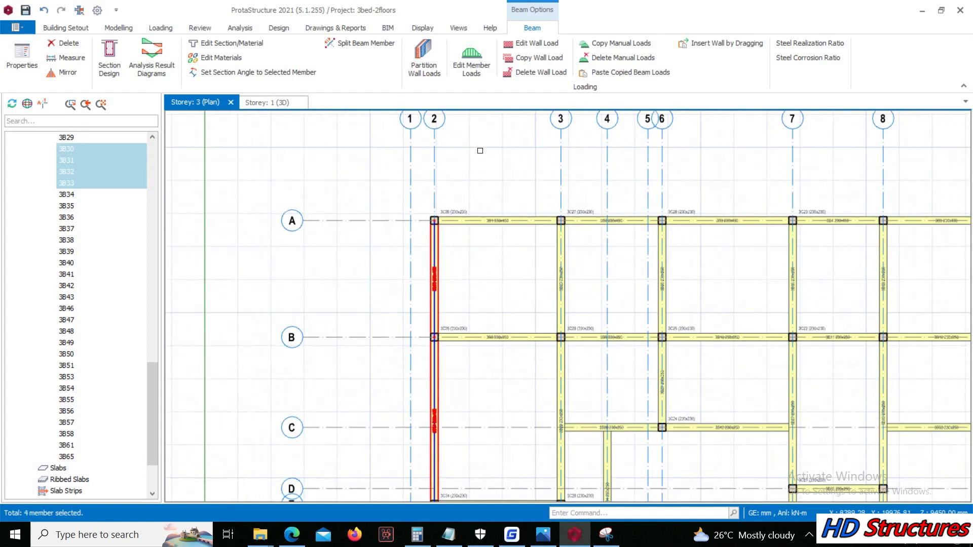
Step: Add the outer beams on grid A between grids 2 and 9 to the selection
{"action": "left_click", "coordinate": [510, 228]}
{"action": "left_click", "coordinate": [592, 228]}
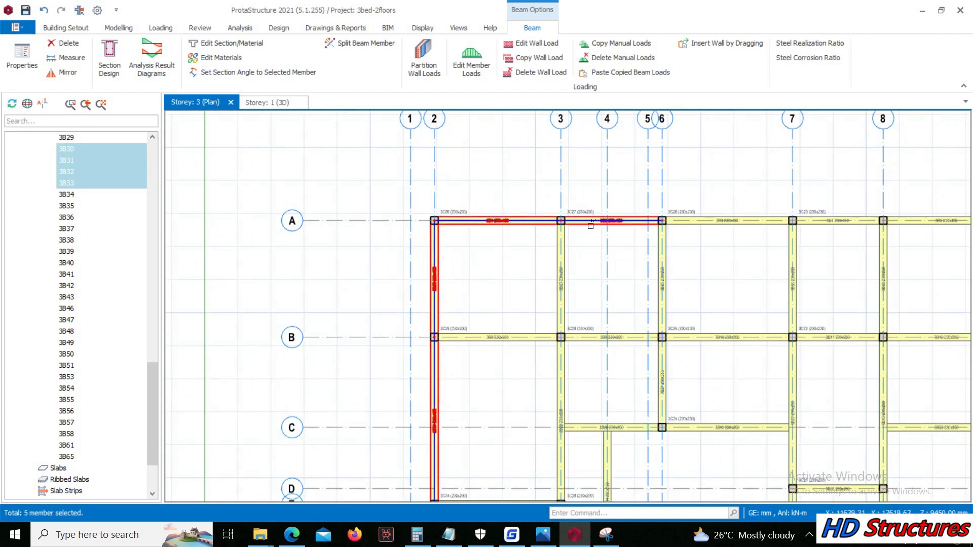
{"action": "scroll", "coordinate": [608, 223], "scroll_direction": "down", "scroll_amount": 3}
{"action": "scroll", "coordinate": [629, 215], "scroll_direction": "up", "scroll_amount": 3}
{"action": "left_click", "coordinate": [561, 204]}
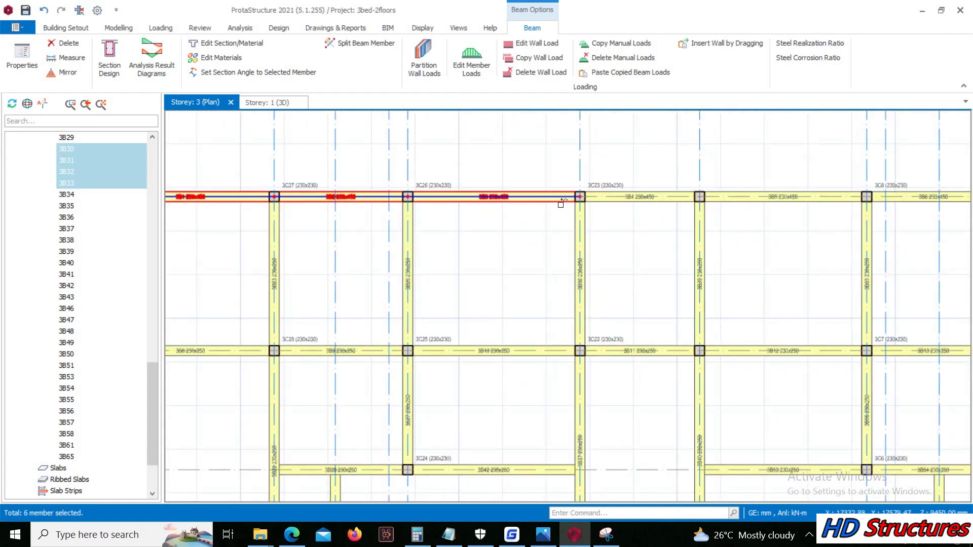
{"action": "left_click", "coordinate": [629, 203]}
{"action": "left_click", "coordinate": [745, 206]}
Step: Add the beams on grid A between grids 9 and 13 and the grid 13 beam between A and B to the selection
{"action": "scroll", "coordinate": [745, 202], "scroll_direction": "down", "scroll_amount": 3}
{"action": "scroll", "coordinate": [536, 217], "scroll_direction": "up", "scroll_amount": 3}
{"action": "left_click", "coordinate": [650, 198]}
{"action": "left_click", "coordinate": [721, 199]}
{"action": "scroll", "coordinate": [730, 203], "scroll_direction": "down", "scroll_amount": 3}
{"action": "scroll", "coordinate": [659, 175], "scroll_direction": "up", "scroll_amount": 3}
{"action": "left_click", "coordinate": [570, 152]}
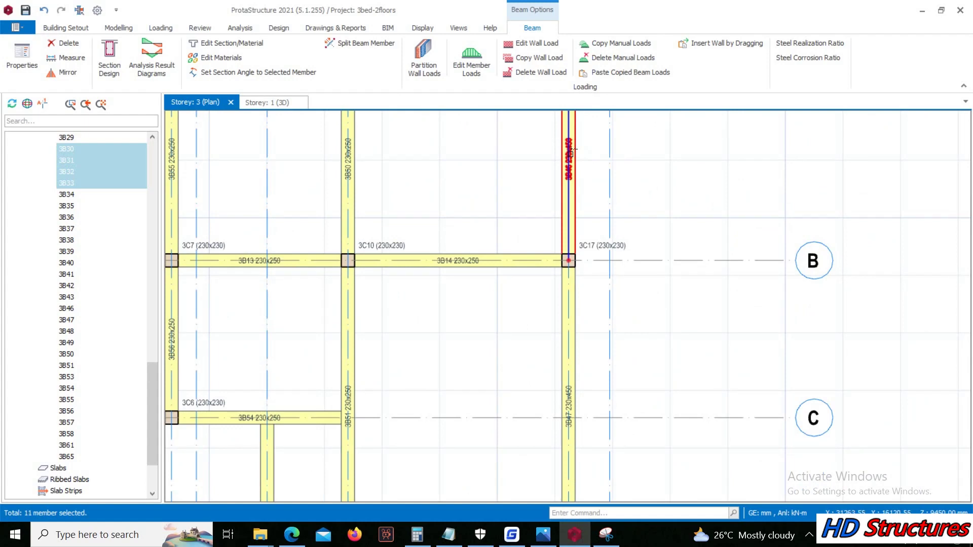
Step: Add the grid 13 beams between B and K and the grid K beam between grids 11 and 13 to the selection
{"action": "left_click", "coordinate": [560, 303]}
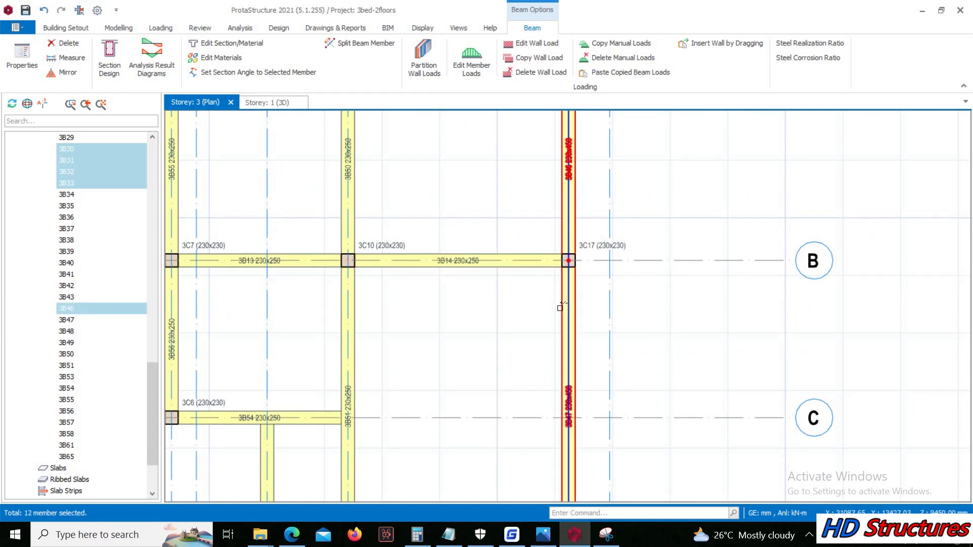
{"action": "scroll", "coordinate": [591, 211], "scroll_direction": "down", "scroll_amount": 3}
{"action": "scroll", "coordinate": [604, 310], "scroll_direction": "up", "scroll_amount": 3}
{"action": "scroll", "coordinate": [603, 311], "scroll_direction": "up", "scroll_amount": 2}
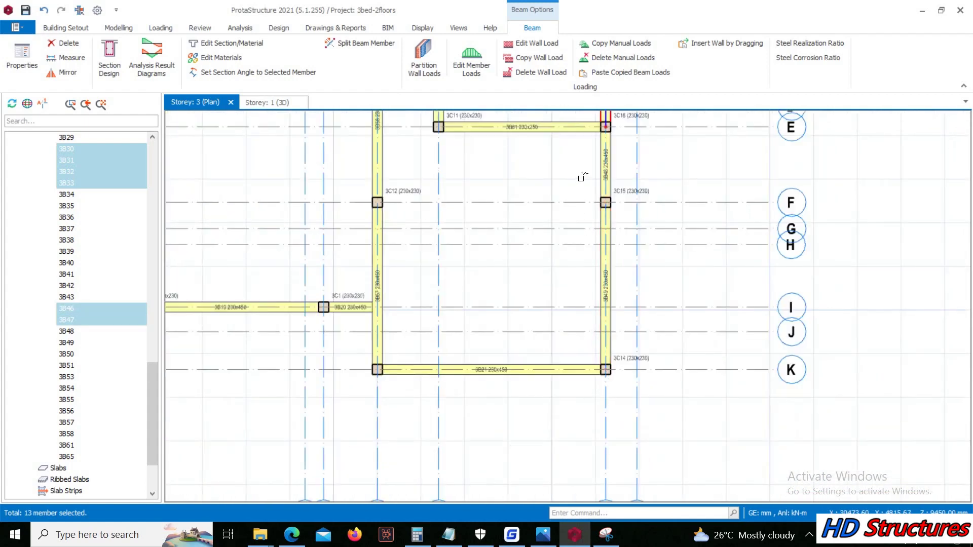
{"action": "left_click", "coordinate": [602, 260]}
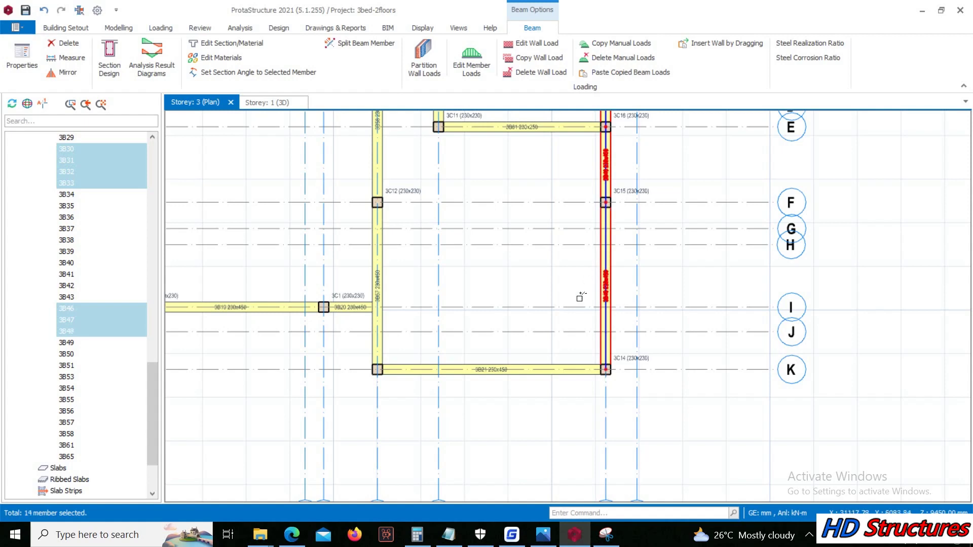
{"action": "left_click", "coordinate": [573, 375]}
{"action": "scroll", "coordinate": [575, 330], "scroll_direction": "down", "scroll_amount": 3}
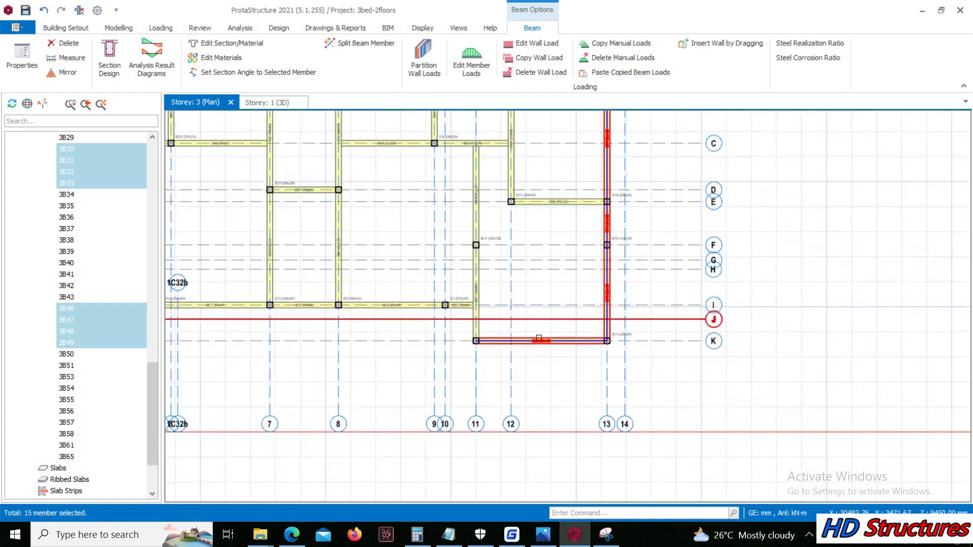
Step: Add the grid 11 beam between F and K and the grid I beams from grid 11 to grid 5 to the selection
{"action": "scroll", "coordinate": [471, 320], "scroll_direction": "up", "scroll_amount": 3}
{"action": "left_click", "coordinate": [502, 308]}
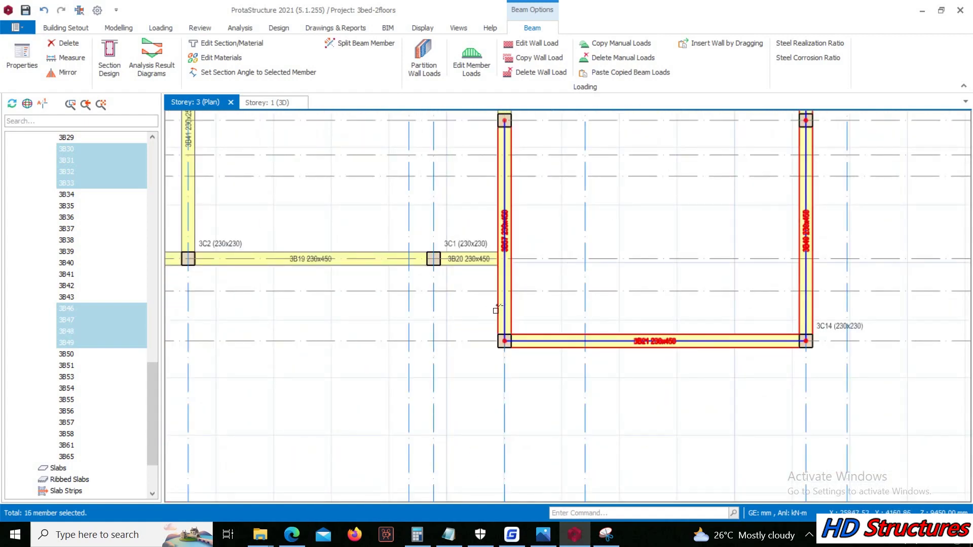
{"action": "left_click", "coordinate": [472, 265]}
{"action": "left_click", "coordinate": [389, 263]}
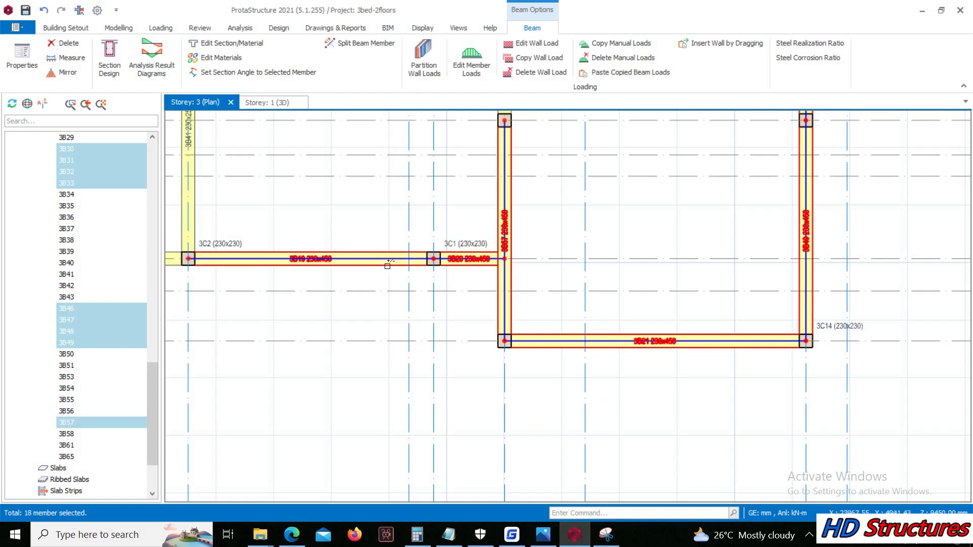
{"action": "scroll", "coordinate": [540, 270], "scroll_direction": "down", "scroll_amount": 4}
{"action": "scroll", "coordinate": [463, 283], "scroll_direction": "up", "scroll_amount": 1}
{"action": "left_click", "coordinate": [475, 266]}
{"action": "left_click", "coordinate": [410, 265]}
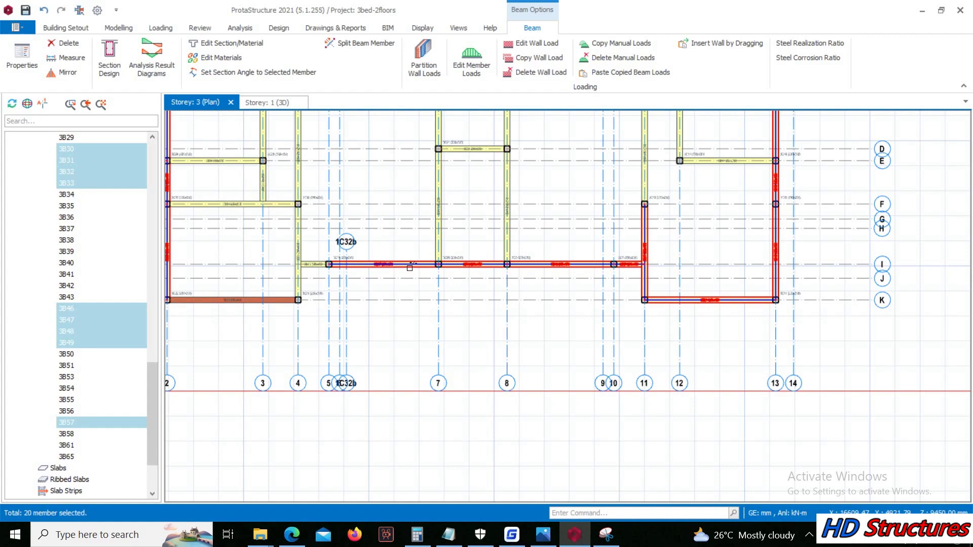
Step: Add the short grid I beam between grids 4 and 5 and the grid 4 beam between F and K to the selection
{"action": "scroll", "coordinate": [406, 245], "scroll_direction": "down", "scroll_amount": 2}
{"action": "scroll", "coordinate": [393, 244], "scroll_direction": "up", "scroll_amount": 5}
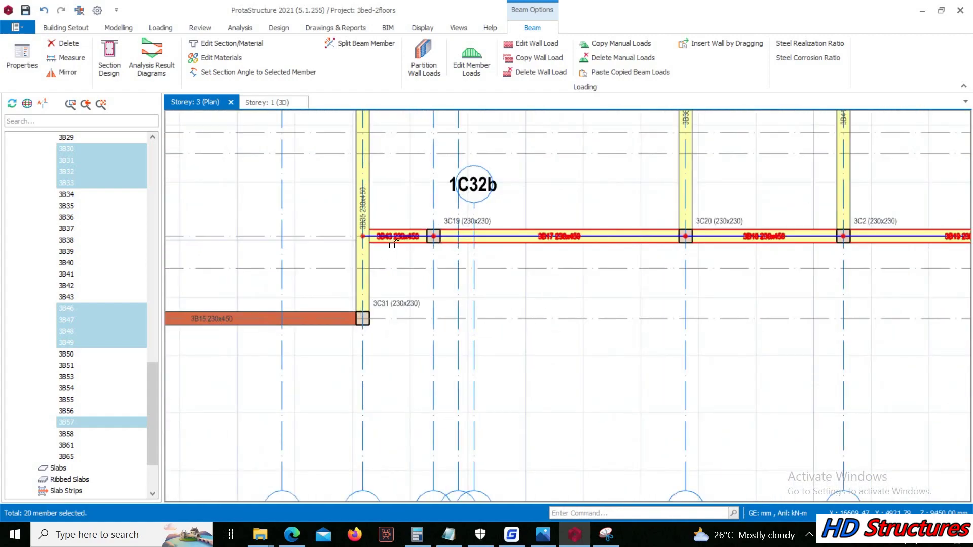
{"action": "scroll", "coordinate": [416, 267], "scroll_direction": "down", "scroll_amount": 1}
{"action": "left_click", "coordinate": [375, 235]}
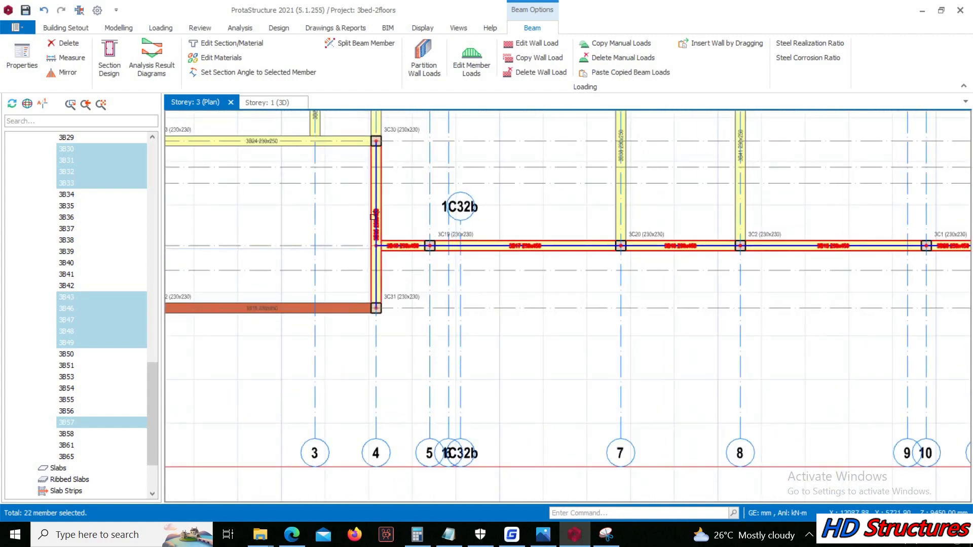
{"action": "scroll", "coordinate": [368, 218], "scroll_direction": "down", "scroll_amount": 3}
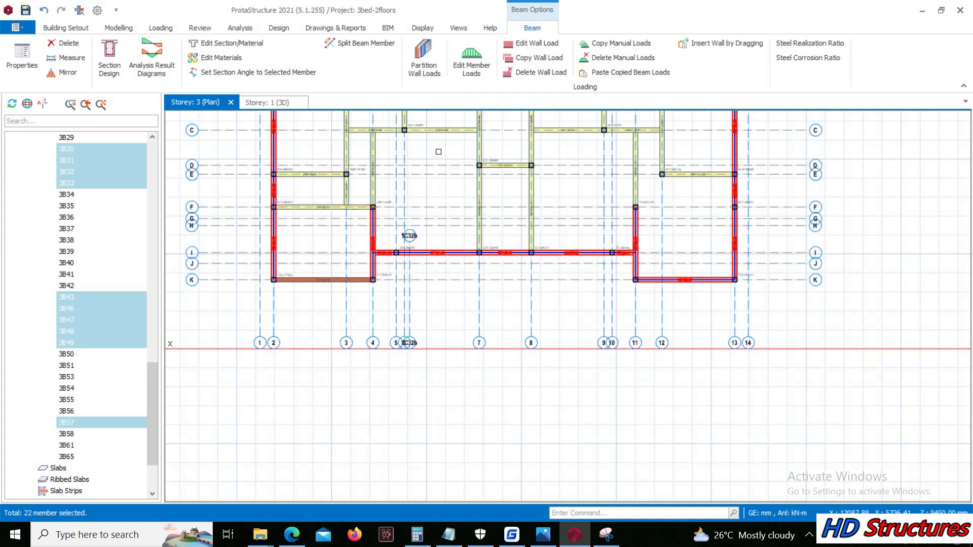
Step: Paste the copied wall load onto all selected perimeter beams and compare the 3D model with the building rendering in the image viewer
{"action": "left_click", "coordinate": [442, 146]}
{"action": "right_click", "coordinate": [441, 145]}
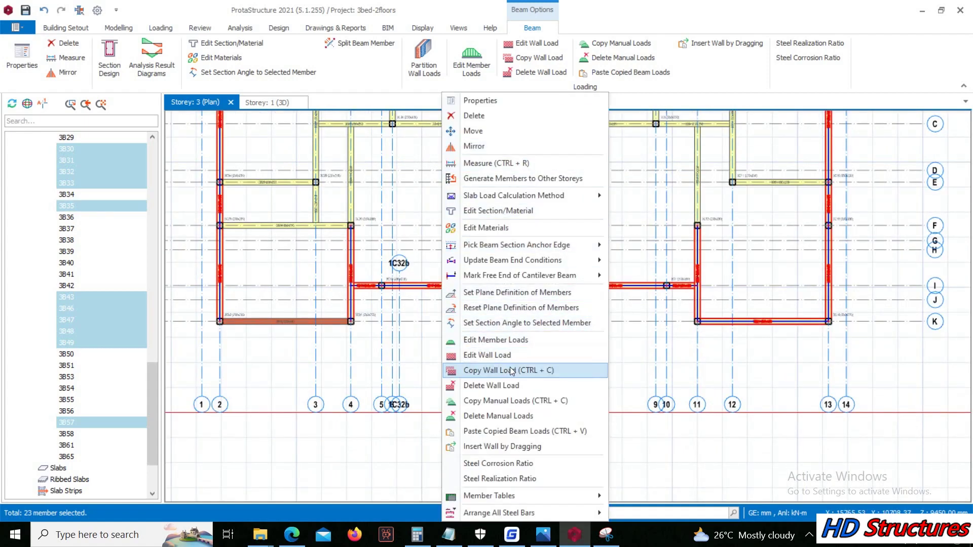
{"action": "left_click", "coordinate": [516, 432]}
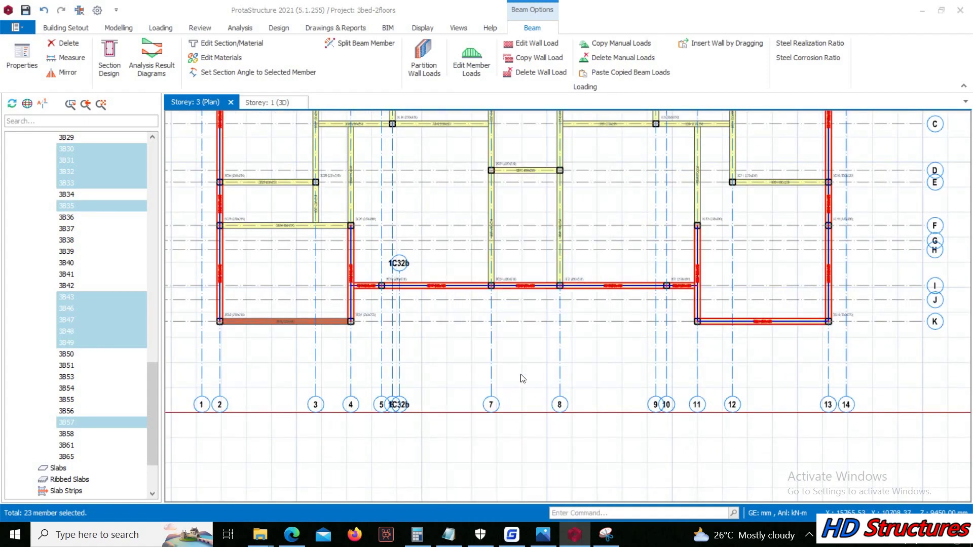
{"action": "left_click", "coordinate": [532, 307]}
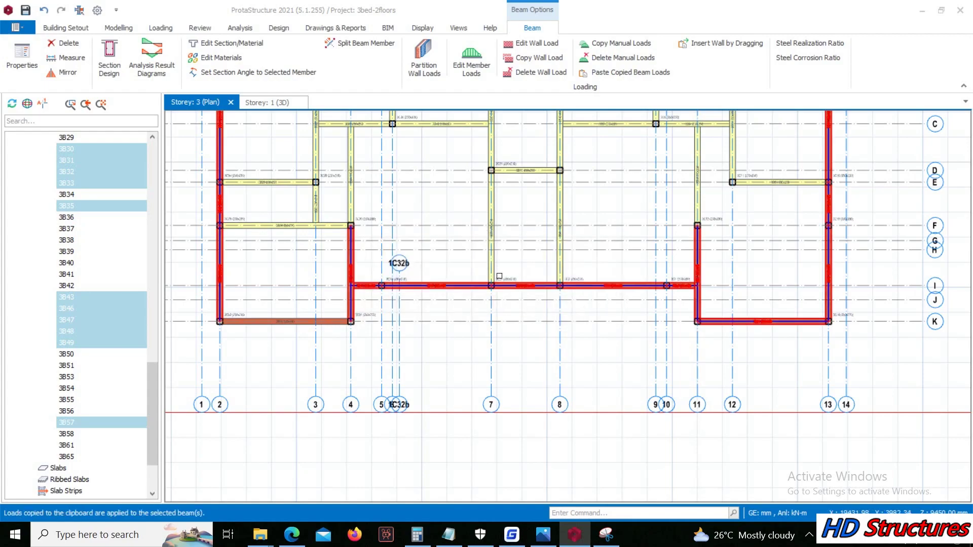
{"action": "left_click", "coordinate": [286, 104]}
{"action": "middle_click_drag", "start_coordinate": [426, 284], "coordinate": [426, 199]}
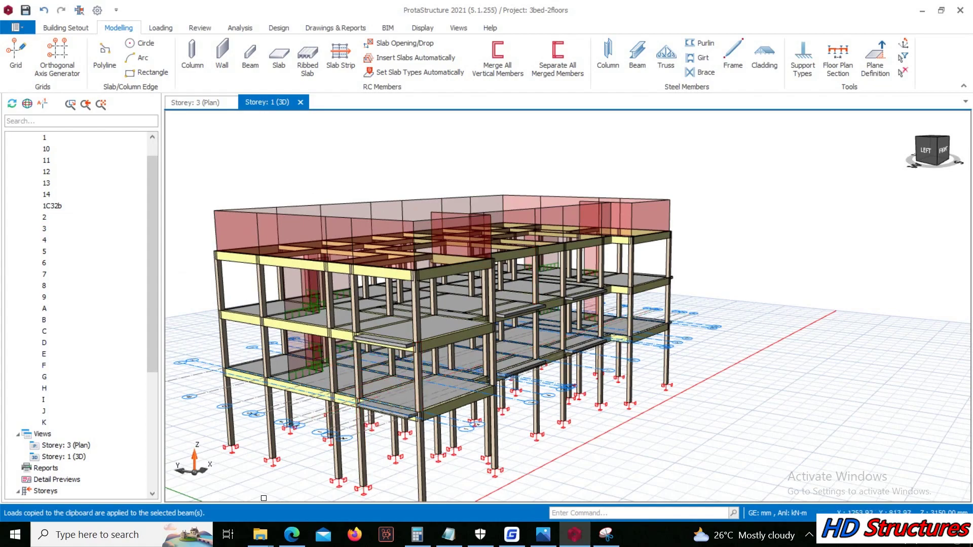
{"action": "left_click", "coordinate": [544, 538]}
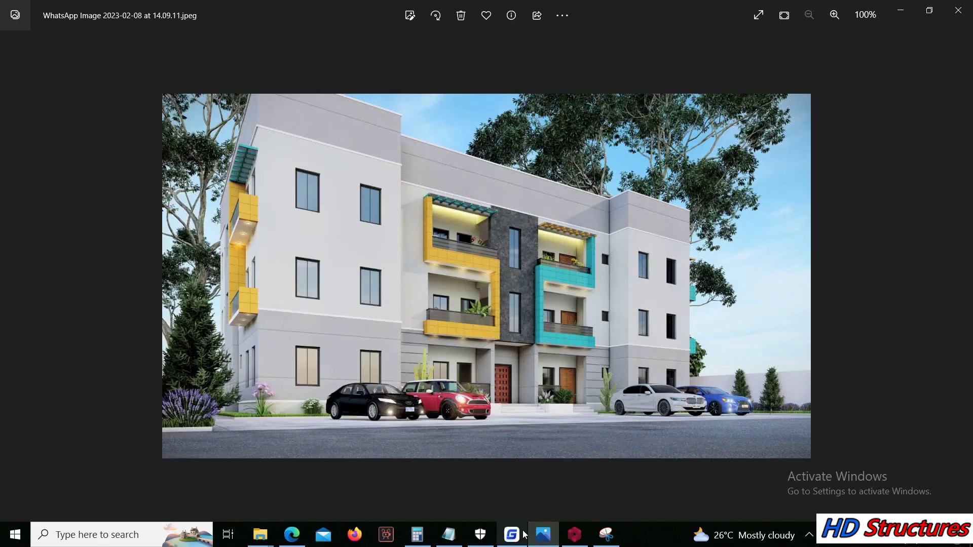
{"action": "left_click", "coordinate": [575, 535]}
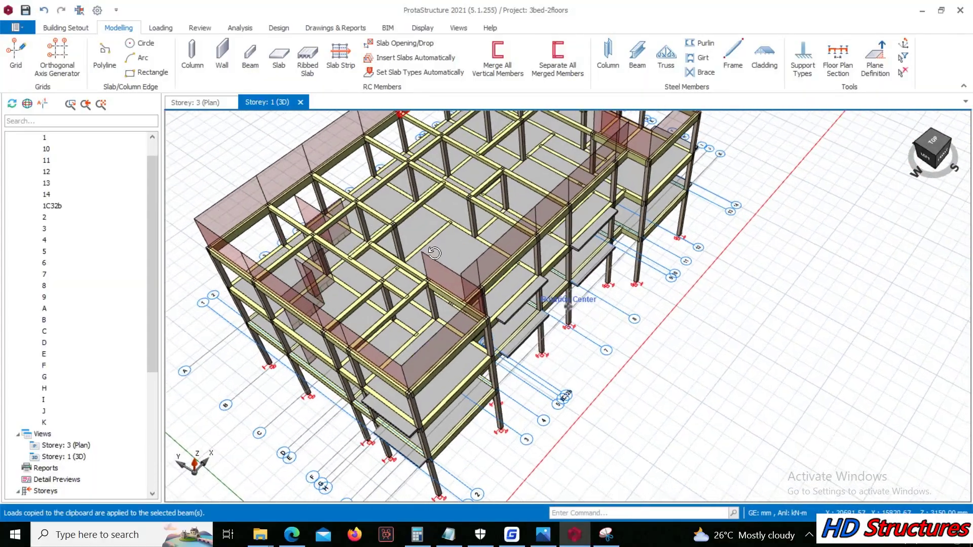
Step: In the storey 3 plan, paste the copied wall load onto the grid B beam between grids 2 and 3
{"action": "left_click", "coordinate": [199, 103]}
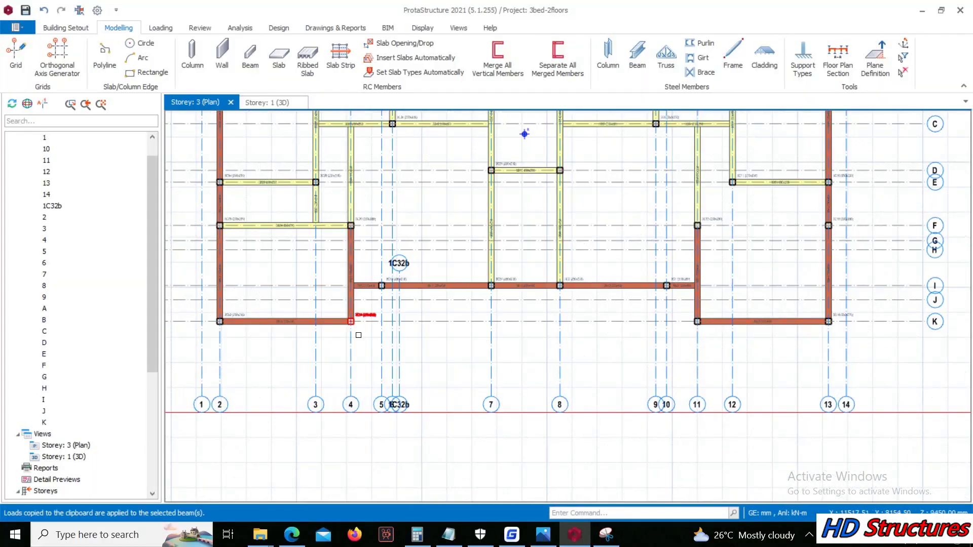
{"action": "scroll", "coordinate": [327, 245], "scroll_direction": "down", "scroll_amount": 3}
{"action": "scroll", "coordinate": [336, 210], "scroll_direction": "up", "scroll_amount": 2}
{"action": "scroll", "coordinate": [336, 210], "scroll_direction": "up", "scroll_amount": 2}
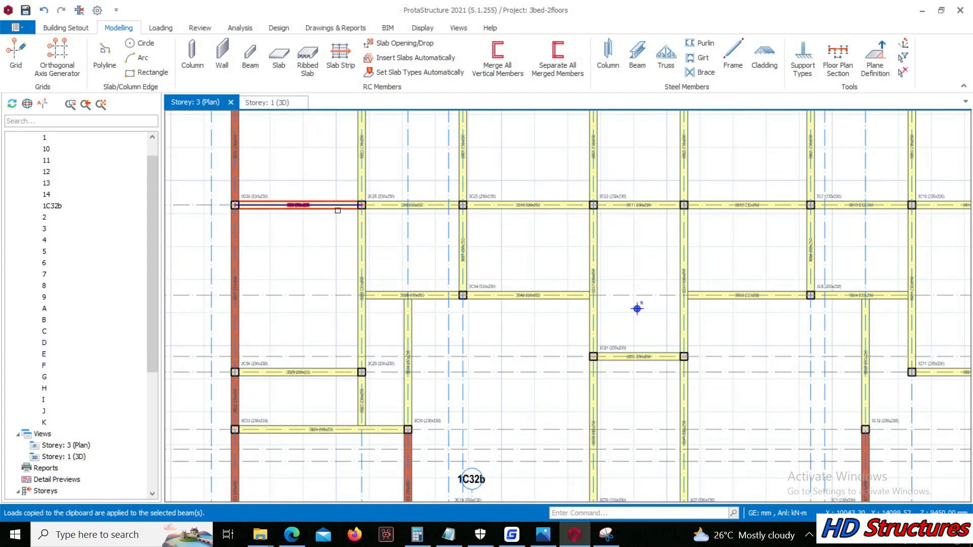
{"action": "left_click", "coordinate": [336, 211]}
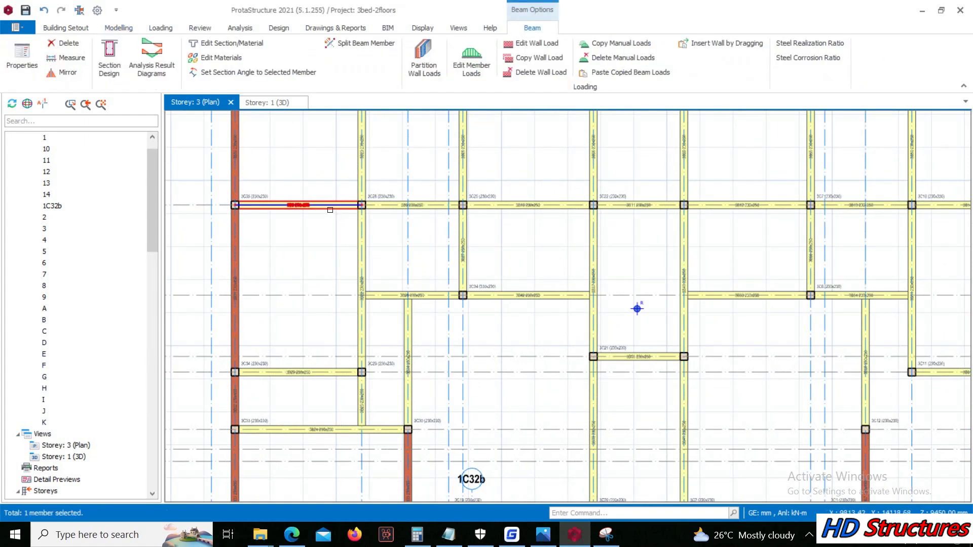
{"action": "right_click", "coordinate": [330, 210]}
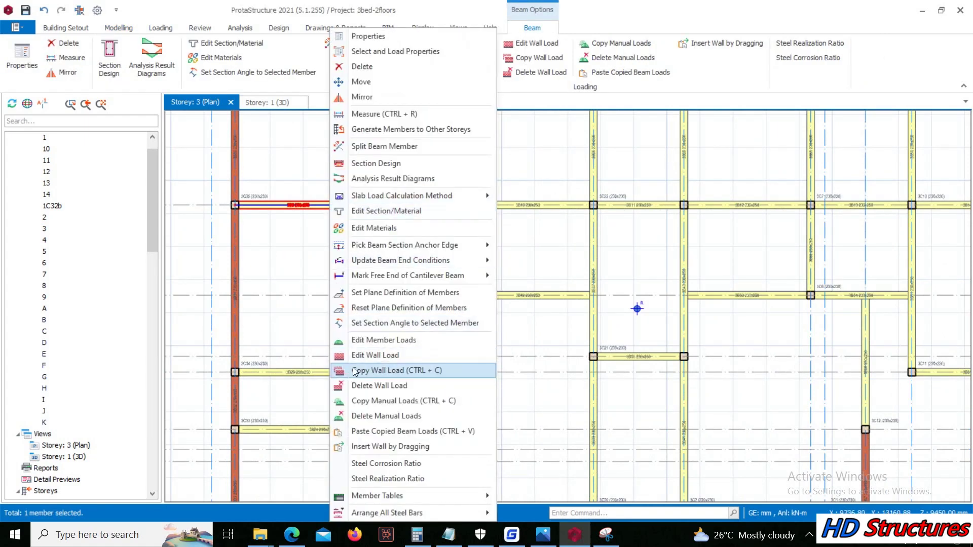
{"action": "left_click", "coordinate": [394, 434]}
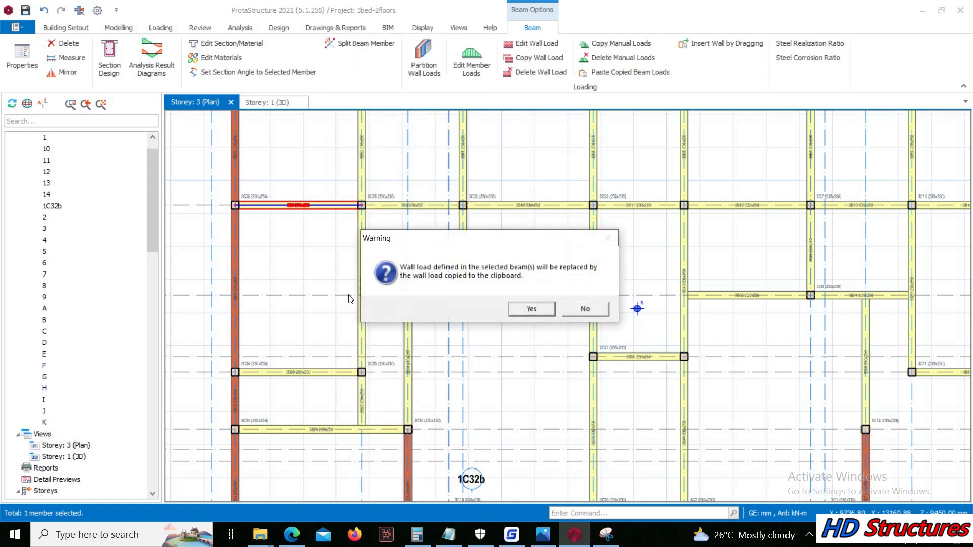
{"action": "left_click", "coordinate": [532, 310]}
Step: Set the wall height on the grid B beam between grids 2 and 3 to 1.0 m and check it in 3D
{"action": "scroll", "coordinate": [312, 216], "scroll_direction": "up", "scroll_amount": 3}
{"action": "right_click", "coordinate": [313, 217]}
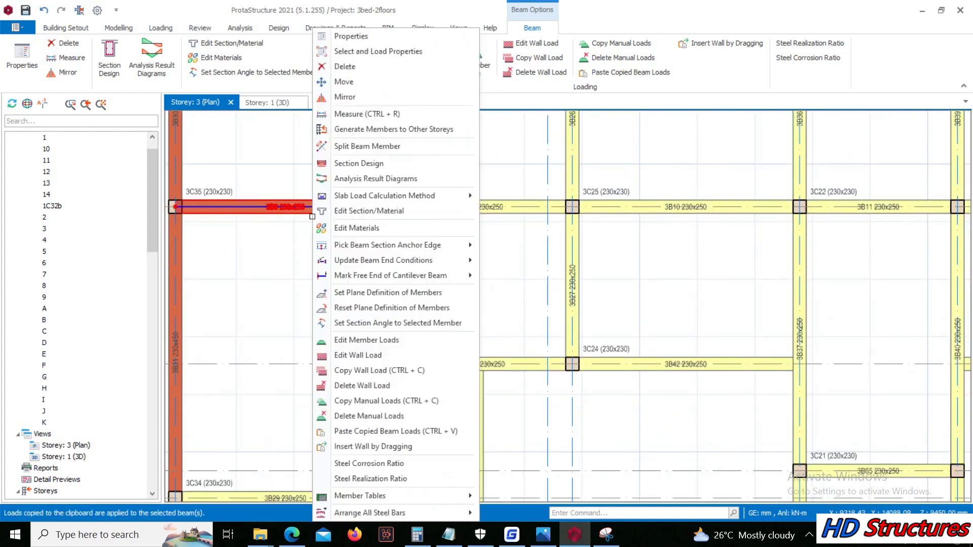
{"action": "left_click", "coordinate": [381, 339]}
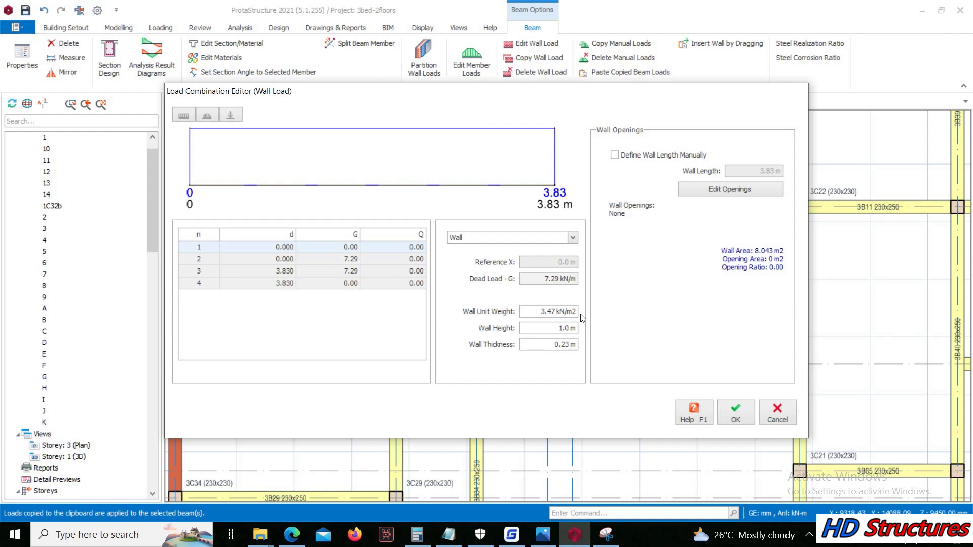
{"action": "left_click", "coordinate": [735, 413]}
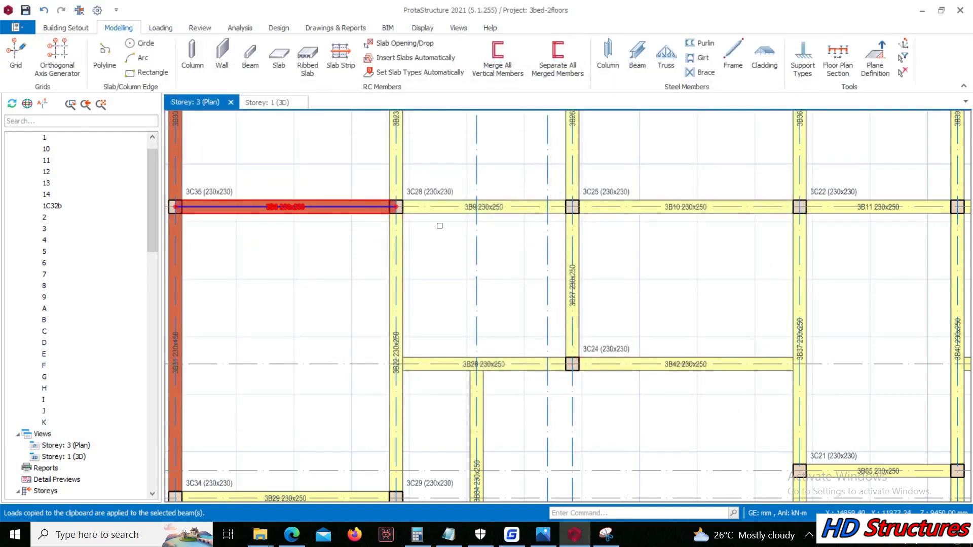
{"action": "left_click", "coordinate": [259, 103]}
{"action": "mouse_move", "coordinate": [380, 192]}
{"action": "middle_mouse_down"}
{"action": "mouse_move", "coordinate": [393, 188]}
{"action": "mouse_move", "coordinate": [459, 223]}
{"action": "middle_mouse_up"}
{"action": "scroll", "coordinate": [412, 203], "scroll_direction": "up", "scroll_amount": 3}
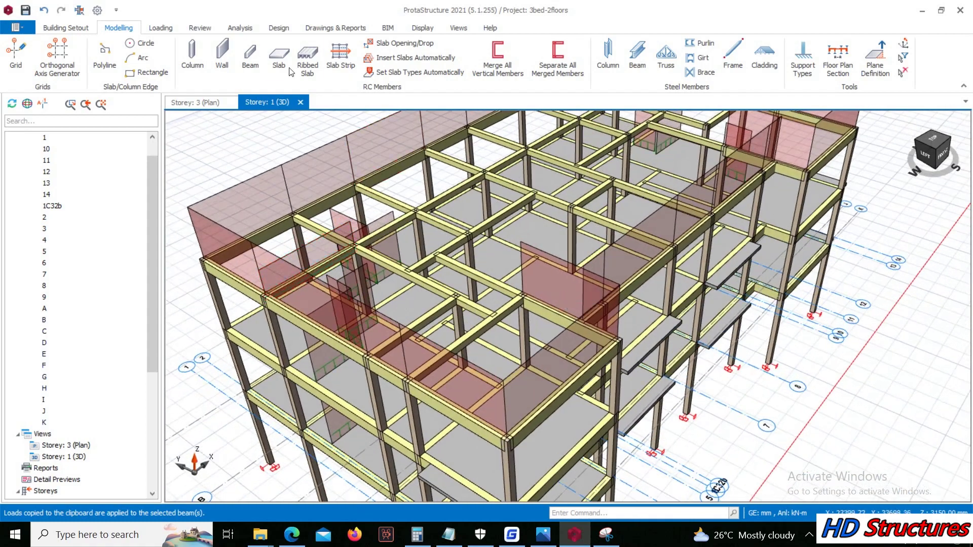
Step: Copy the 1.0 m high wall load from the grid B beam between grids 2 and 3 in the storey 3 plan
{"action": "left_click", "coordinate": [199, 103]}
{"action": "scroll", "coordinate": [527, 227], "scroll_direction": "down", "scroll_amount": 1}
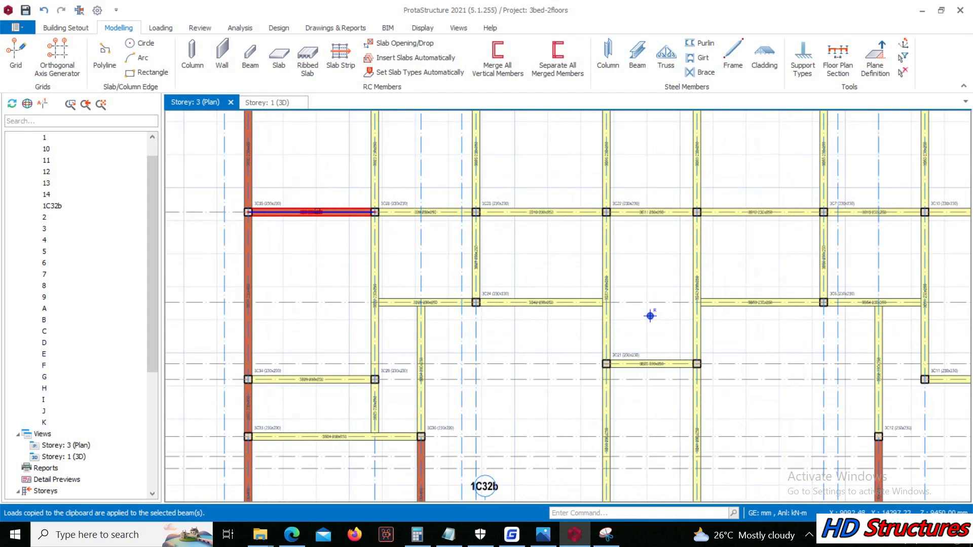
{"action": "scroll", "coordinate": [424, 229], "scroll_direction": "up", "scroll_amount": 1}
{"action": "left_click", "coordinate": [313, 206]}
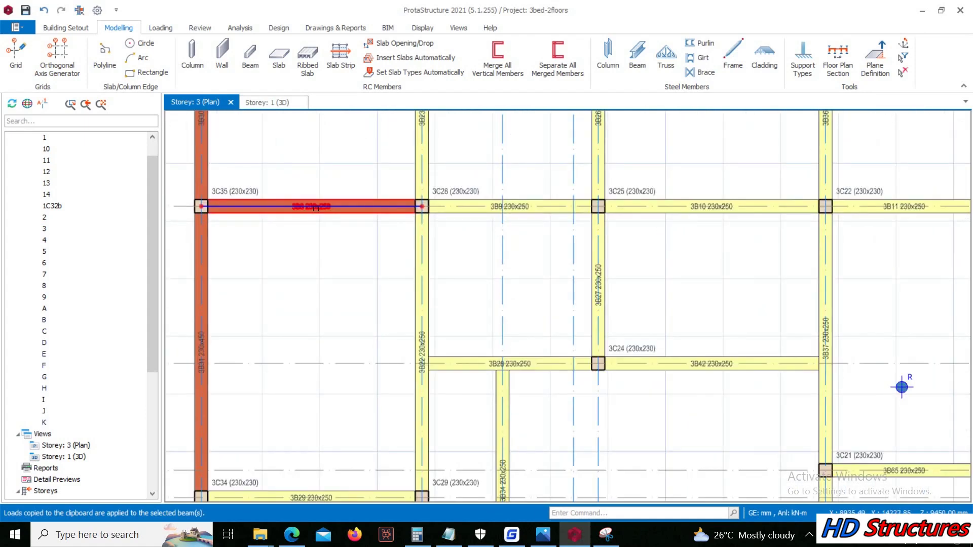
{"action": "right_click", "coordinate": [315, 208]}
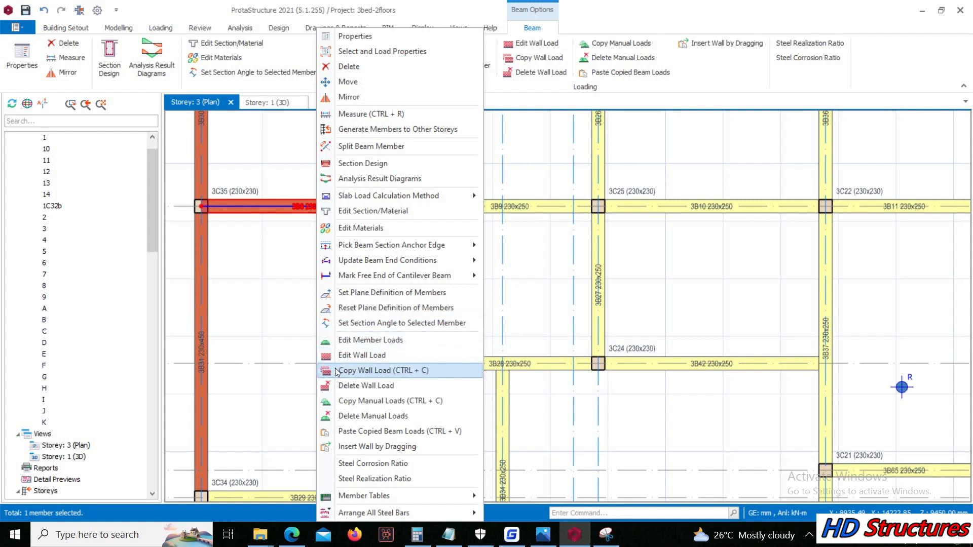
{"action": "left_click", "coordinate": [336, 371]}
{"action": "scroll", "coordinate": [353, 238], "scroll_direction": "down", "scroll_amount": 3}
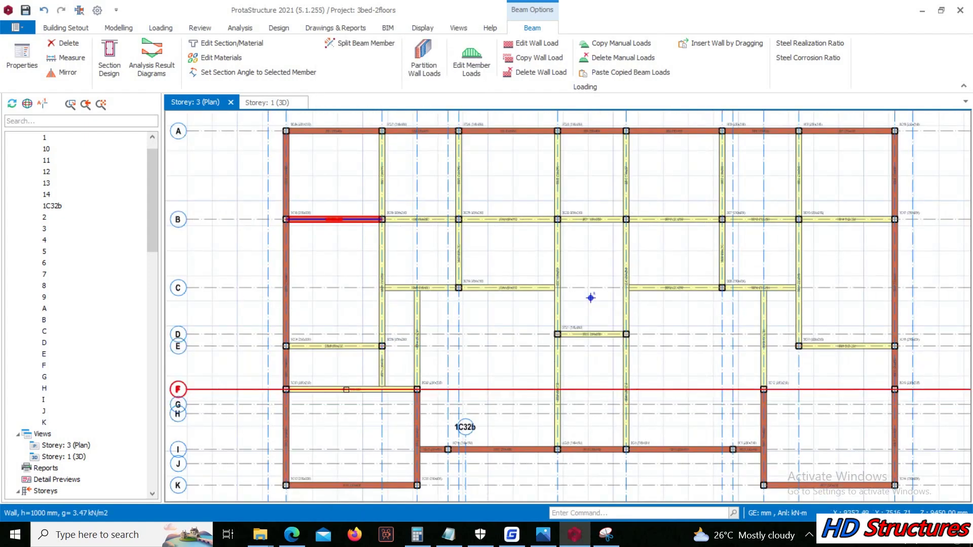
Step: Select the E and F beams starting at grid 2, grid 3 beams between B and F, grid C beam between 3 and 6, and grid 4 beam between C and F
{"action": "left_click", "coordinate": [345, 389]}
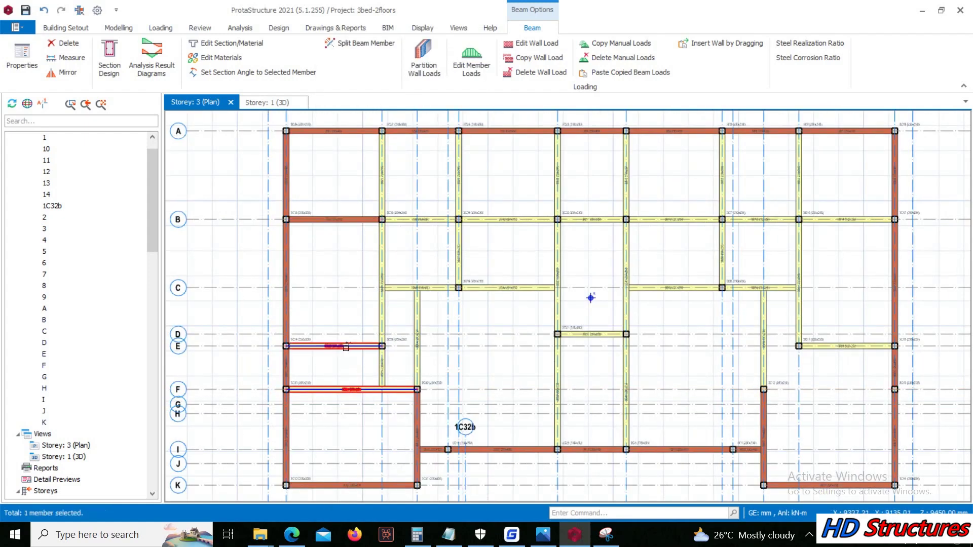
{"action": "left_click", "coordinate": [382, 340]}
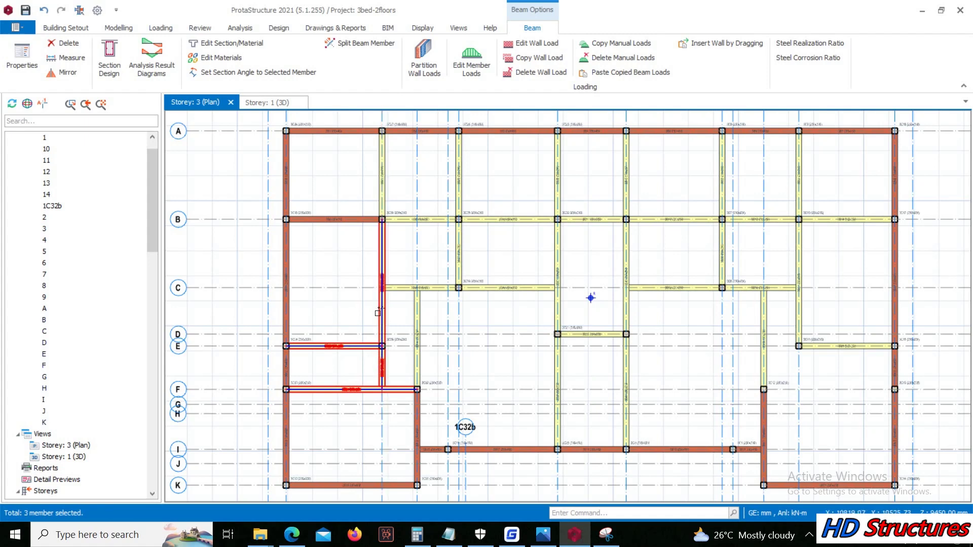
{"action": "left_click", "coordinate": [413, 288]}
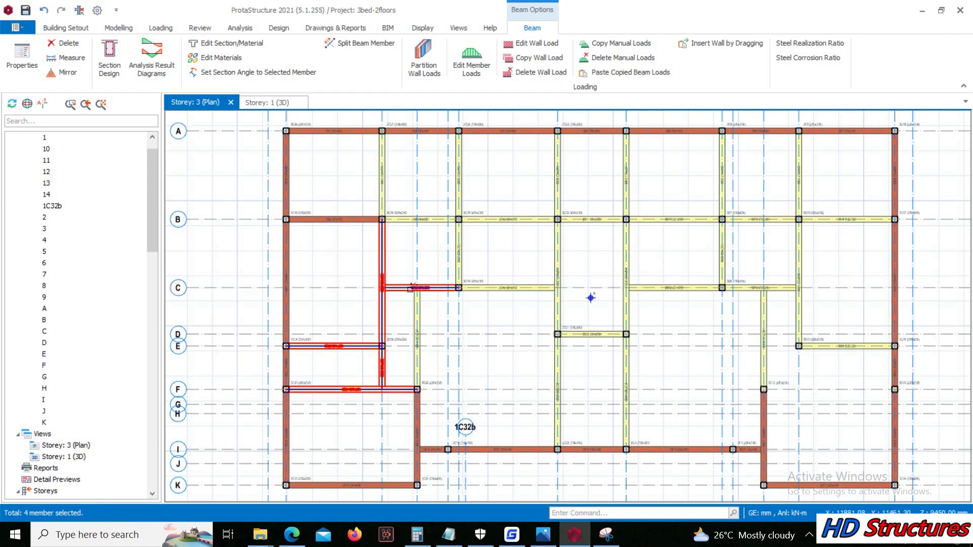
{"action": "left_click", "coordinate": [417, 309]}
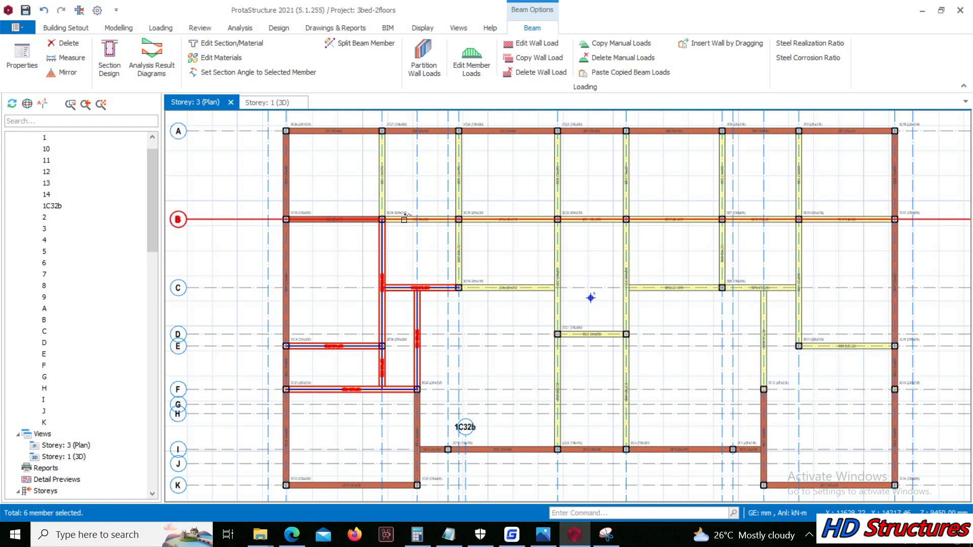
Step: Add to the selection the grid 3 beam between A and B, grid 6 beams, grid 7 beams from A to D, and B and C beams between 6 and 7
{"action": "left_click", "coordinate": [384, 185]}
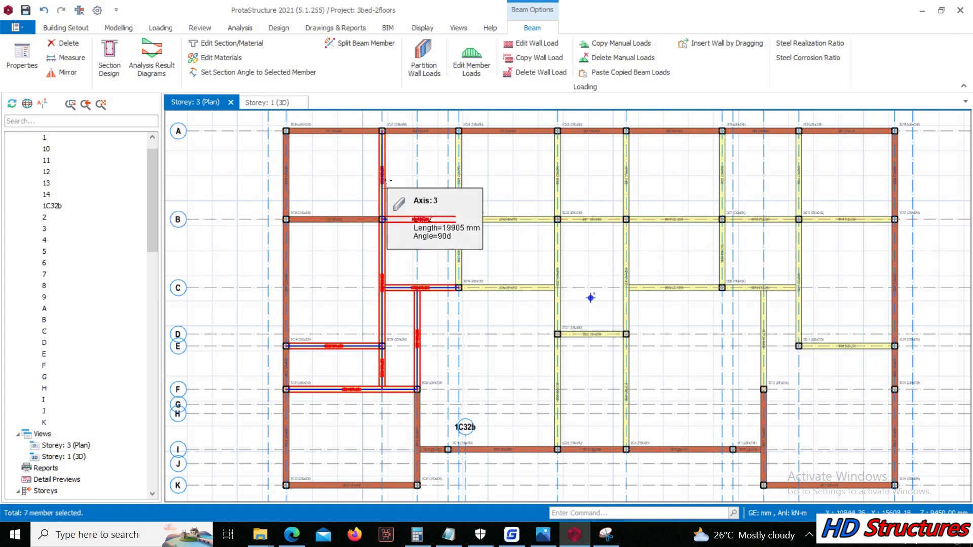
{"action": "left_click", "coordinate": [458, 175]}
{"action": "left_click", "coordinate": [480, 220]}
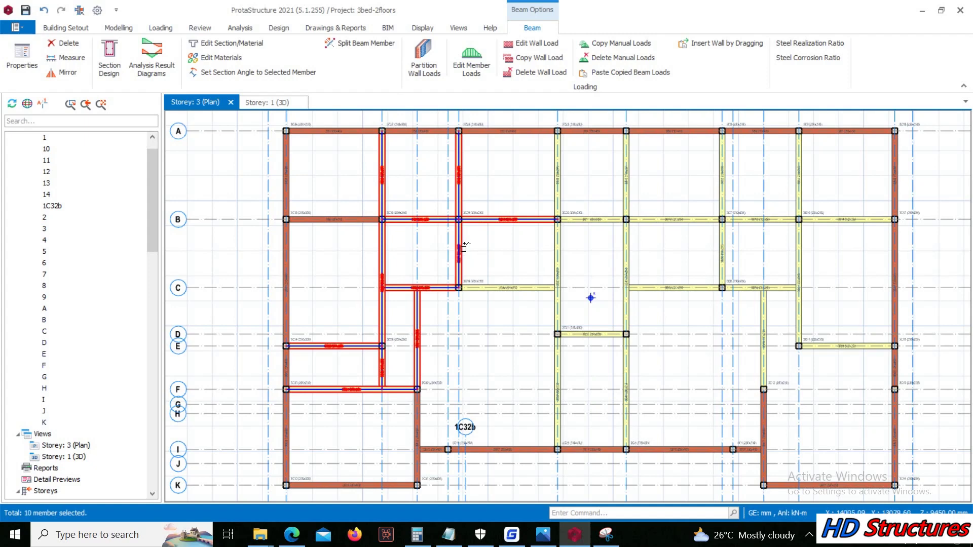
{"action": "left_click", "coordinate": [510, 291]}
{"action": "left_click", "coordinate": [554, 259]}
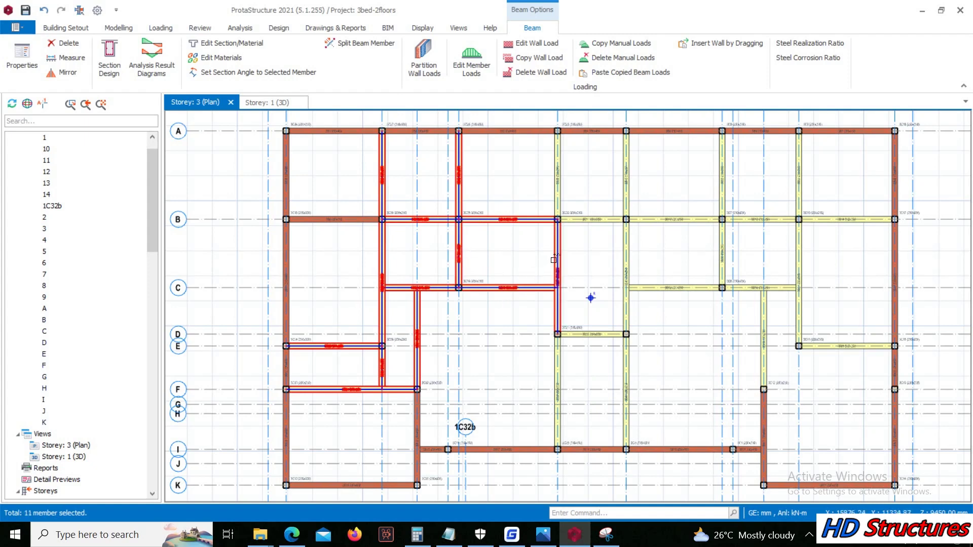
{"action": "left_click", "coordinate": [563, 188]}
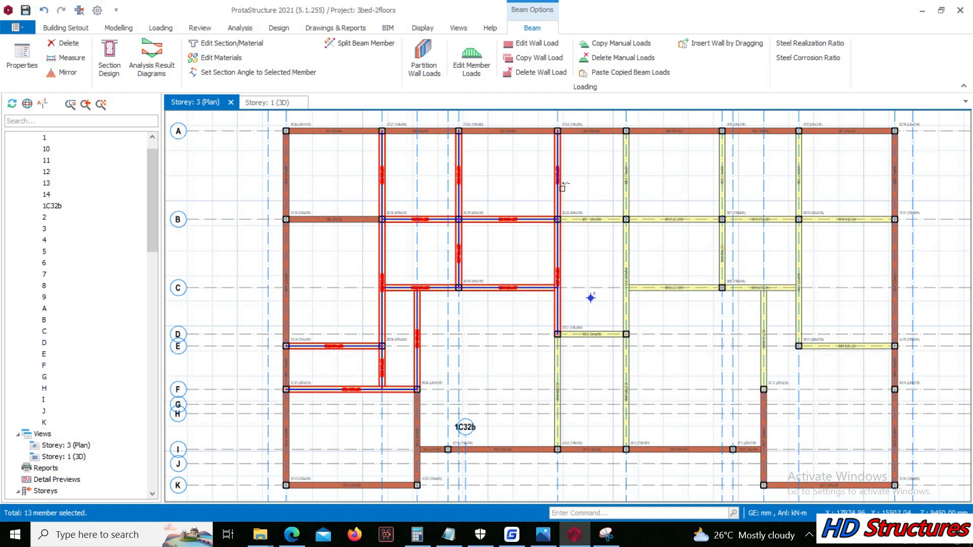
Step: Add the grid 7 beam between D and I, the grid D beam between 7 and 8, and the grid 8 beams from B to I to the selection
{"action": "scroll", "coordinate": [560, 233], "scroll_direction": "down", "scroll_amount": 1}
{"action": "scroll", "coordinate": [553, 281], "scroll_direction": "up", "scroll_amount": 3}
{"action": "left_click", "coordinate": [551, 289]}
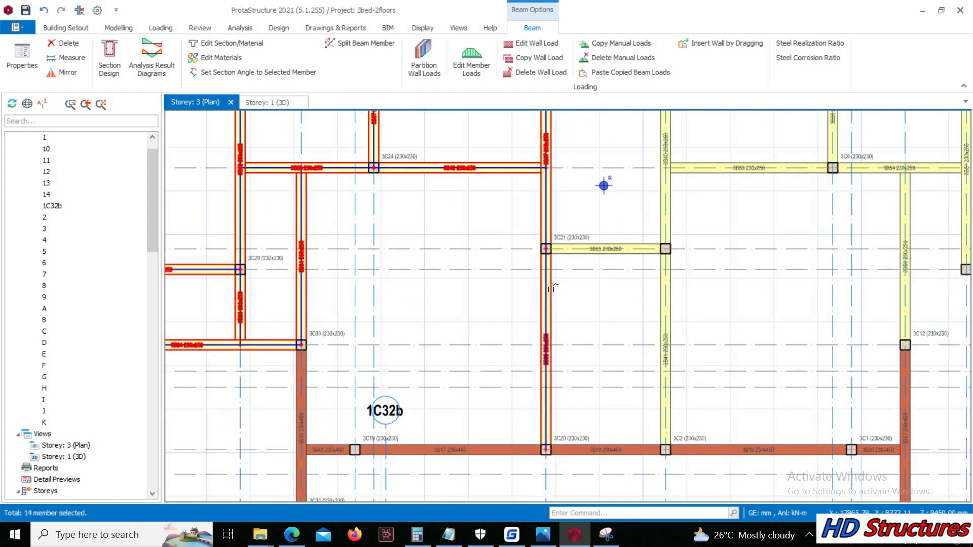
{"action": "left_click", "coordinate": [570, 253]}
{"action": "left_click", "coordinate": [663, 310]}
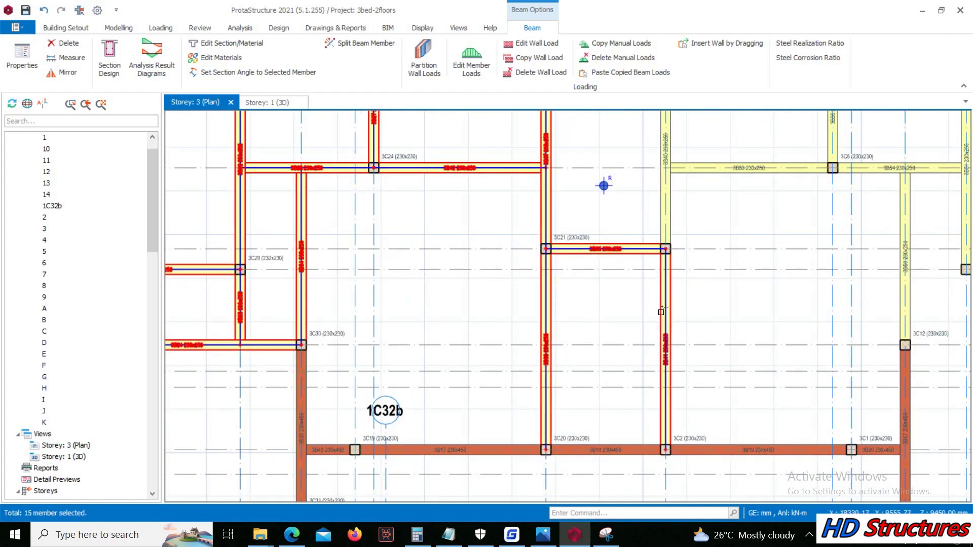
{"action": "left_click", "coordinate": [661, 238]}
Step: Add the grid C beams from 8 to 12, grid 11 beam from C to F, grid 12 beam from B to E, and grid E beam from 12 to 13
{"action": "scroll", "coordinate": [662, 210], "scroll_direction": "down", "scroll_amount": 3}
{"action": "scroll", "coordinate": [688, 206], "scroll_direction": "up", "scroll_amount": 1}
{"action": "scroll", "coordinate": [687, 207], "scroll_direction": "up", "scroll_amount": 1}
{"action": "left_click", "coordinate": [708, 246]}
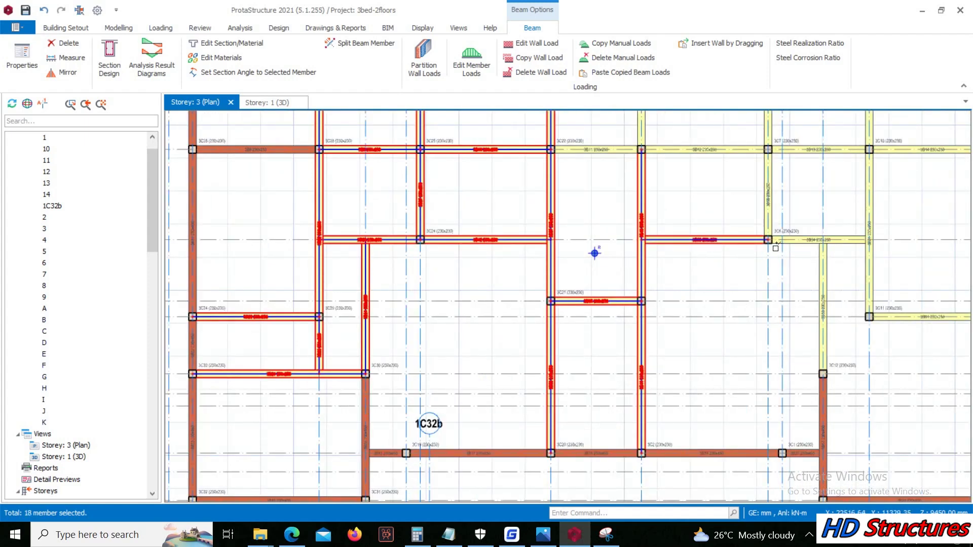
{"action": "left_click", "coordinate": [804, 245]}
{"action": "left_click", "coordinate": [819, 273]}
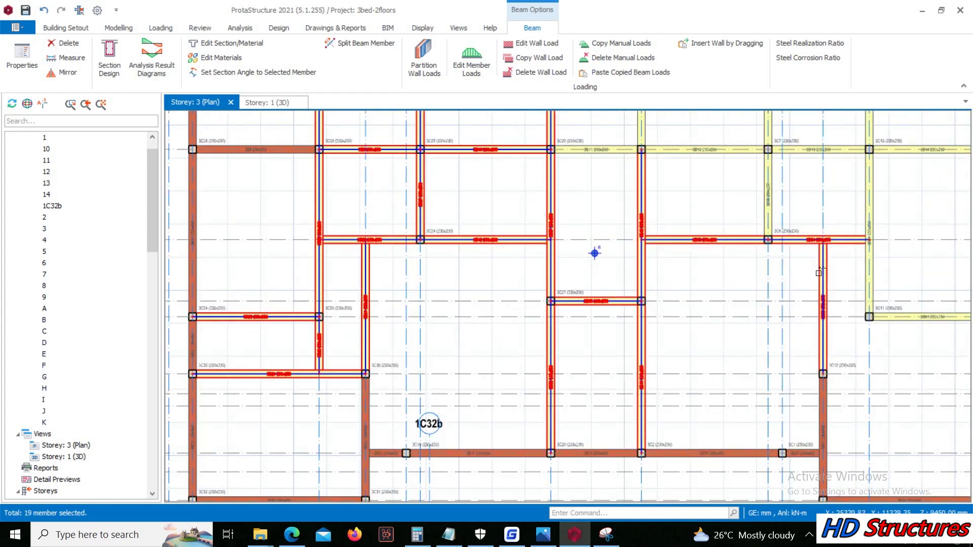
{"action": "left_click", "coordinate": [868, 273]}
{"action": "scroll", "coordinate": [754, 269], "scroll_direction": "down", "scroll_amount": 2}
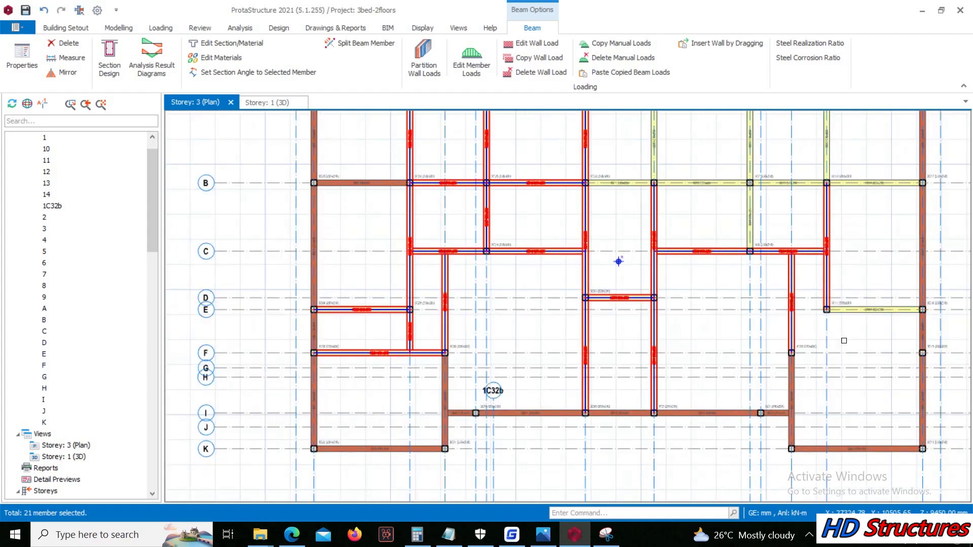
{"action": "scroll", "coordinate": [843, 339], "scroll_direction": "up", "scroll_amount": 4}
{"action": "left_click", "coordinate": [862, 299]}
Step: Add the grid B beams from 7 to 13, the A–B beams on grids 8, 9 and 12, and the grid 9 beam between B and C
{"action": "scroll", "coordinate": [841, 308], "scroll_direction": "down", "scroll_amount": 2}
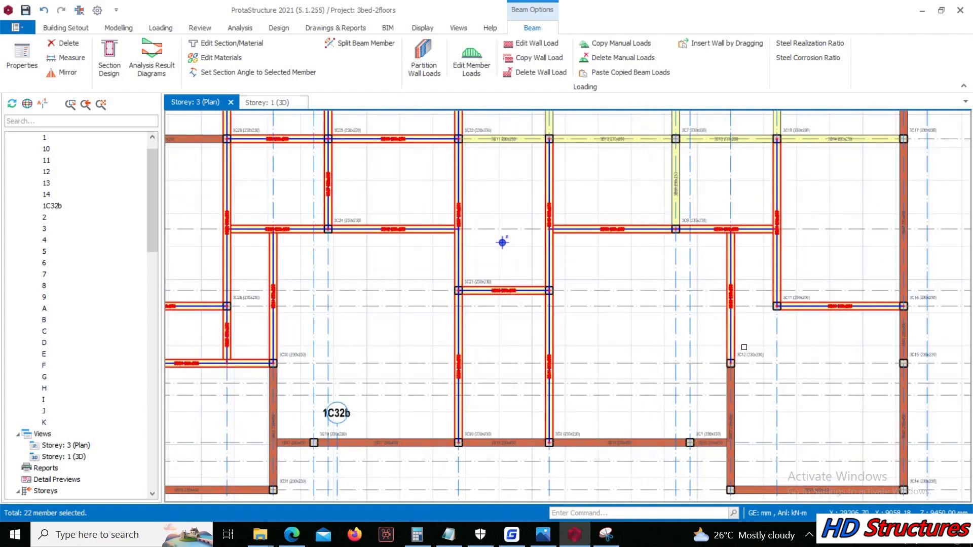
{"action": "scroll", "coordinate": [789, 229], "scroll_direction": "up", "scroll_amount": 3}
{"action": "left_click", "coordinate": [790, 230]}
{"action": "left_click", "coordinate": [740, 187]}
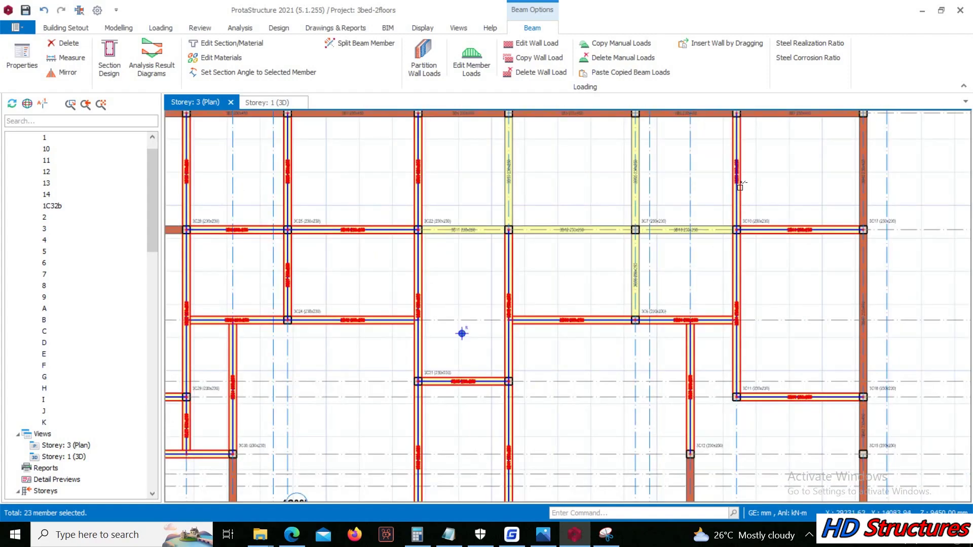
{"action": "left_click", "coordinate": [720, 227]}
{"action": "left_click", "coordinate": [629, 261]}
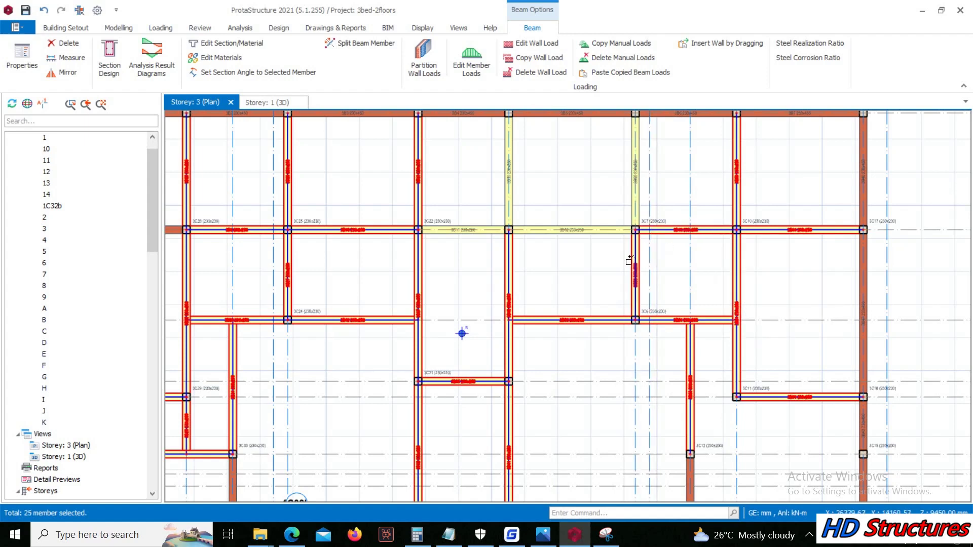
{"action": "left_click", "coordinate": [631, 200]}
{"action": "left_click", "coordinate": [507, 187]}
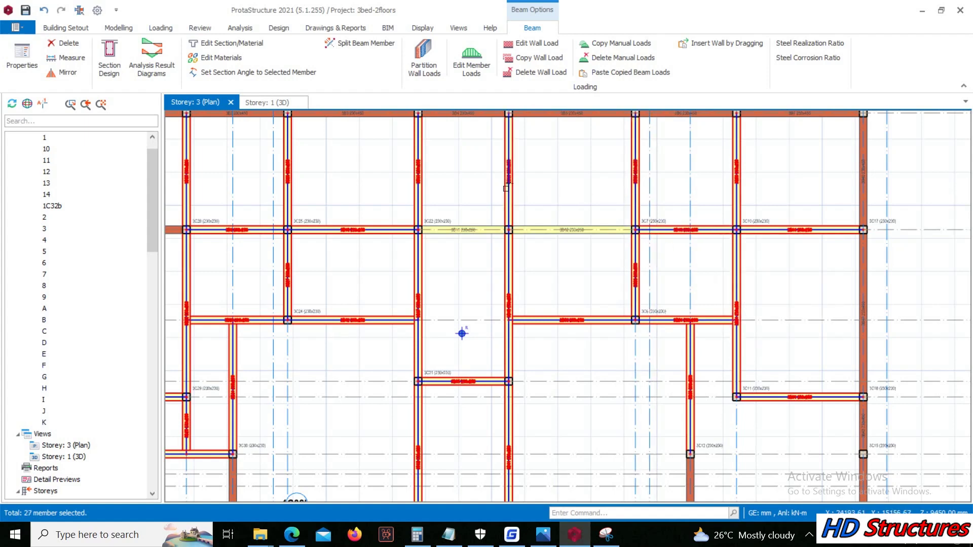
{"action": "left_click", "coordinate": [544, 231]}
{"action": "left_click", "coordinate": [470, 231]}
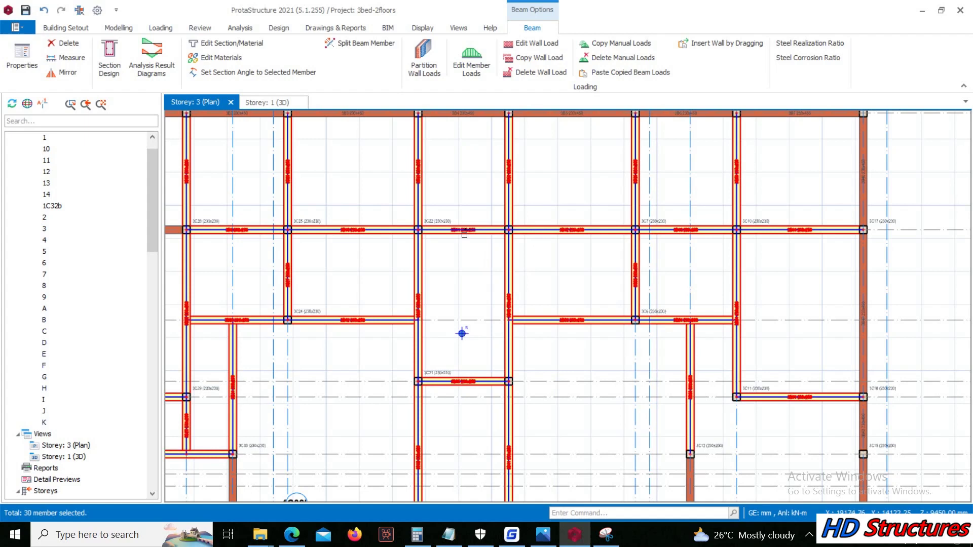
Step: Paste the copied 1.0 m high wall load onto all selected interior beams of storey 3
{"action": "scroll", "coordinate": [538, 194], "scroll_direction": "down", "scroll_amount": 3}
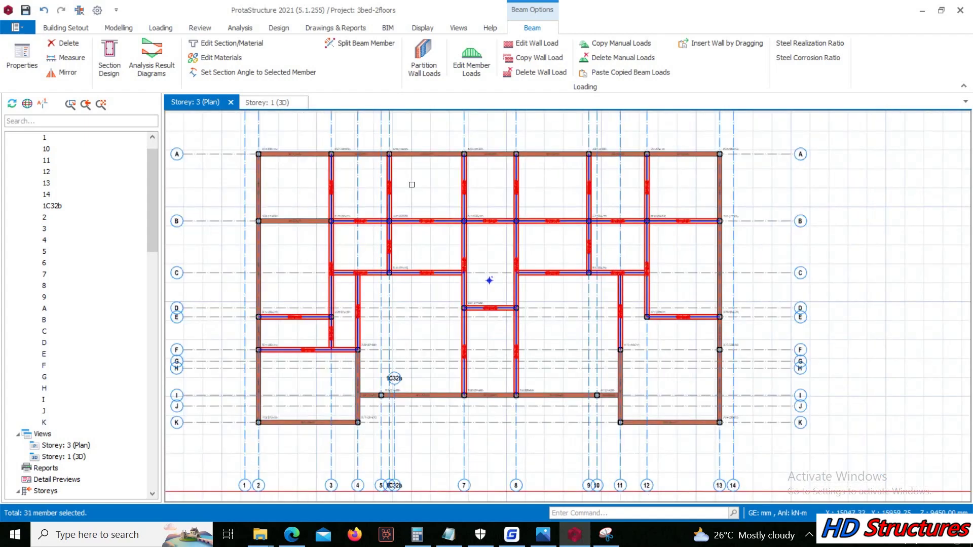
{"action": "right_click", "coordinate": [421, 183]}
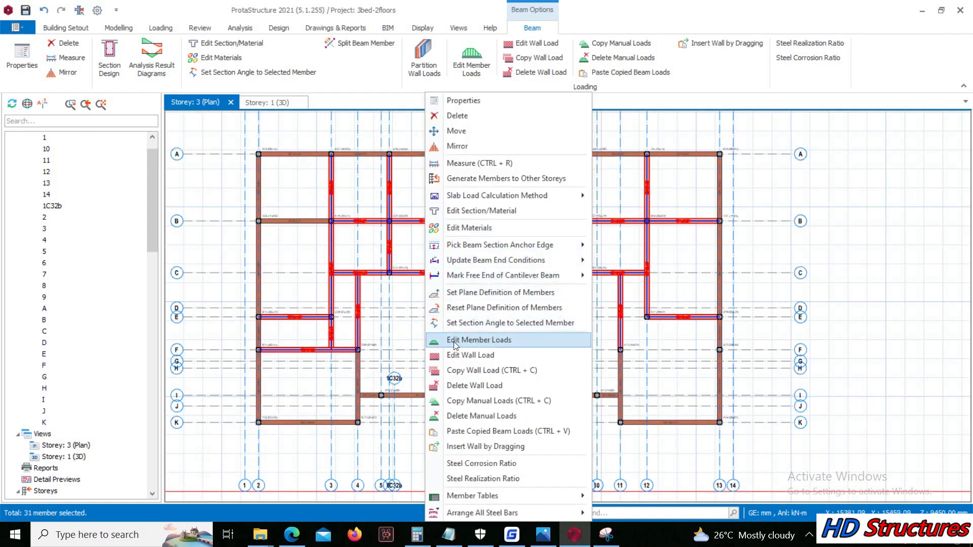
{"action": "left_click", "coordinate": [499, 432]}
{"action": "left_click", "coordinate": [529, 309]}
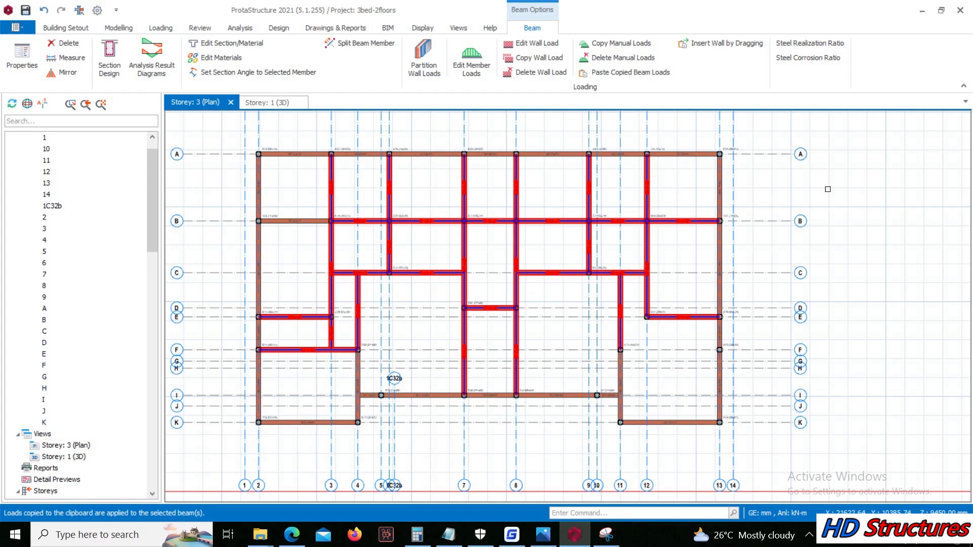
Step: Examine the wall loads on the storey 3 roof beams in the plan and from several angles in 3D
{"action": "scroll", "coordinate": [432, 384], "scroll_direction": "down", "scroll_amount": 1}
{"action": "scroll", "coordinate": [436, 375], "scroll_direction": "up", "scroll_amount": 3}
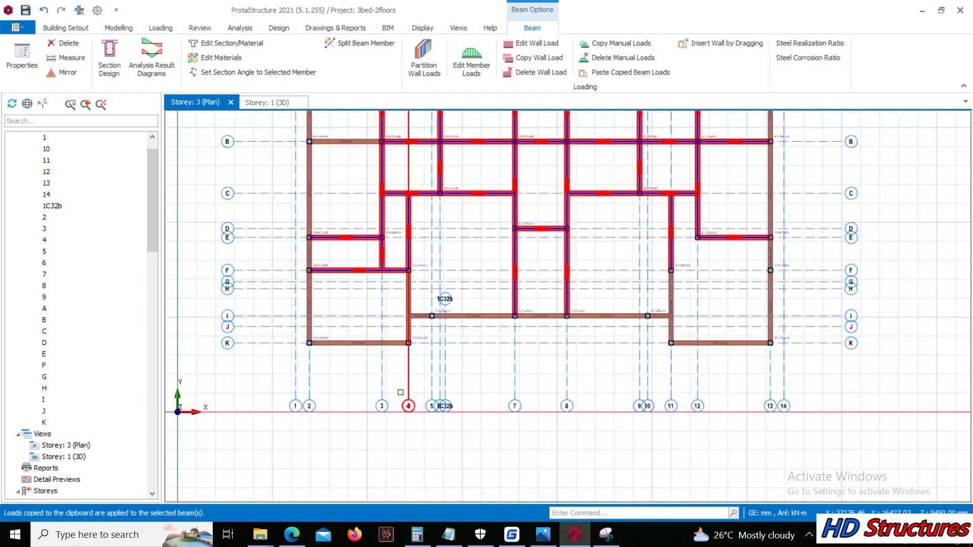
{"action": "scroll", "coordinate": [441, 290], "scroll_direction": "up", "scroll_amount": 1}
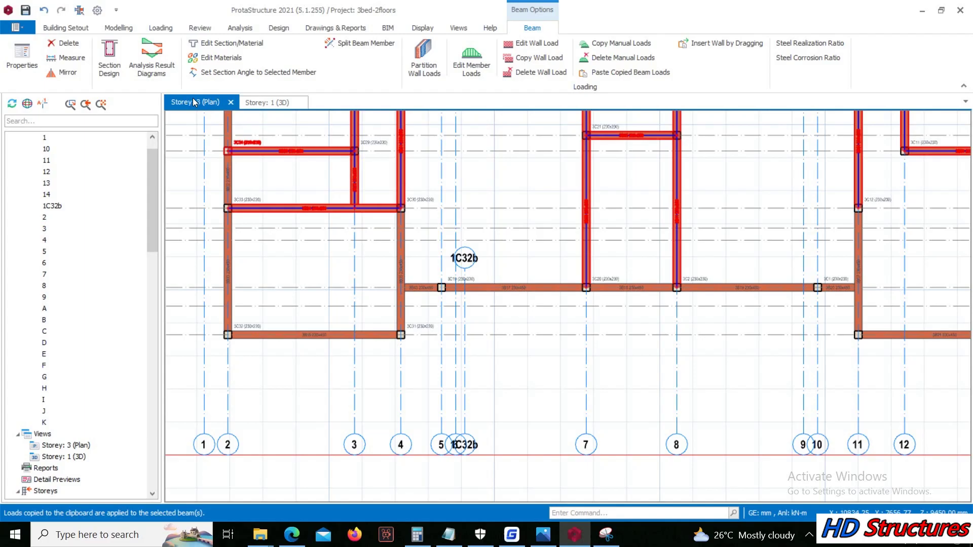
{"action": "left_click", "coordinate": [256, 103]}
{"action": "middle_click_drag", "start_coordinate": [257, 135], "coordinate": [439, 163]}
{"action": "middle_click_drag", "start_coordinate": [392, 244], "coordinate": [454, 236]}
{"action": "mouse_move", "coordinate": [394, 250]}
{"action": "middle_mouse_down"}
{"action": "mouse_move", "coordinate": [374, 265]}
{"action": "mouse_move", "coordinate": [343, 258]}
{"action": "mouse_move", "coordinate": [390, 266]}
{"action": "middle_mouse_up"}
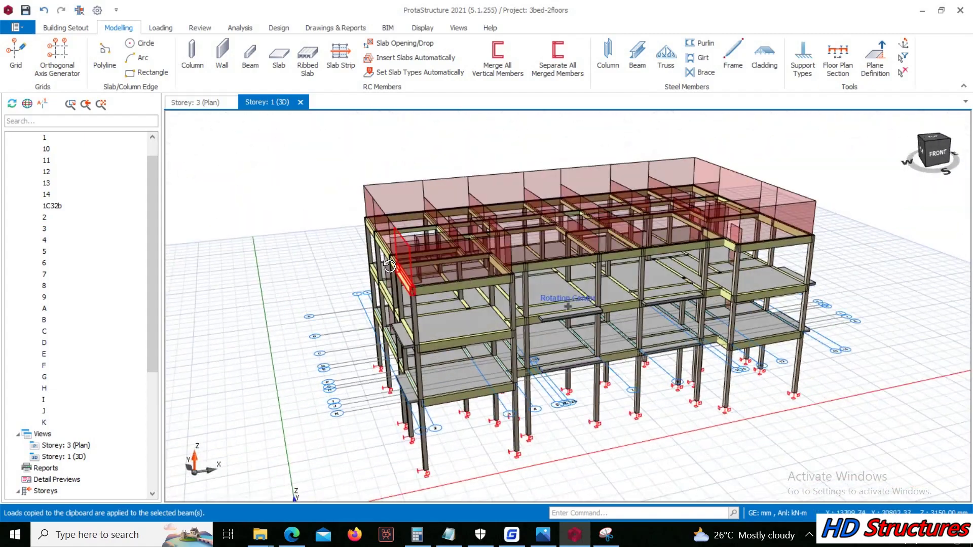
Step: Return to the plan view and switch it from storey 3 to storey 1 (+3.15m)
{"action": "left_click", "coordinate": [189, 106]}
{"action": "scroll", "coordinate": [339, 189], "scroll_direction": "down", "scroll_amount": 5}
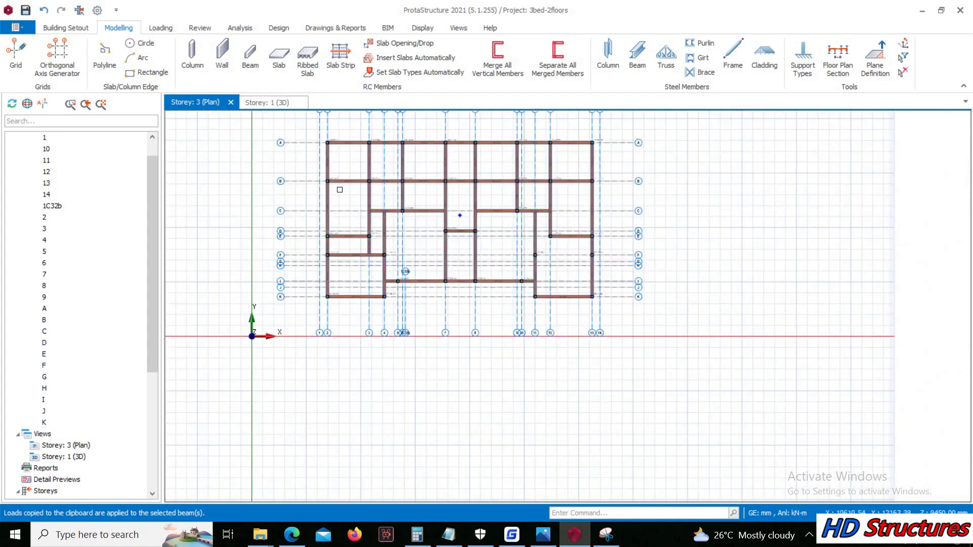
{"action": "scroll", "coordinate": [70, 260], "scroll_direction": "down", "scroll_amount": 5}
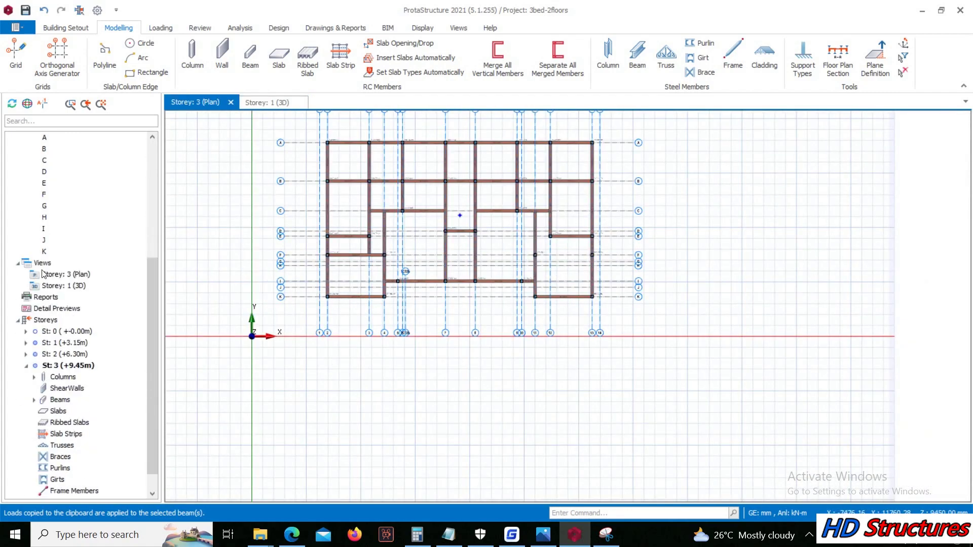
{"action": "scroll", "coordinate": [45, 274], "scroll_direction": "up", "scroll_amount": 5}
{"action": "scroll", "coordinate": [51, 243], "scroll_direction": "down", "scroll_amount": 6}
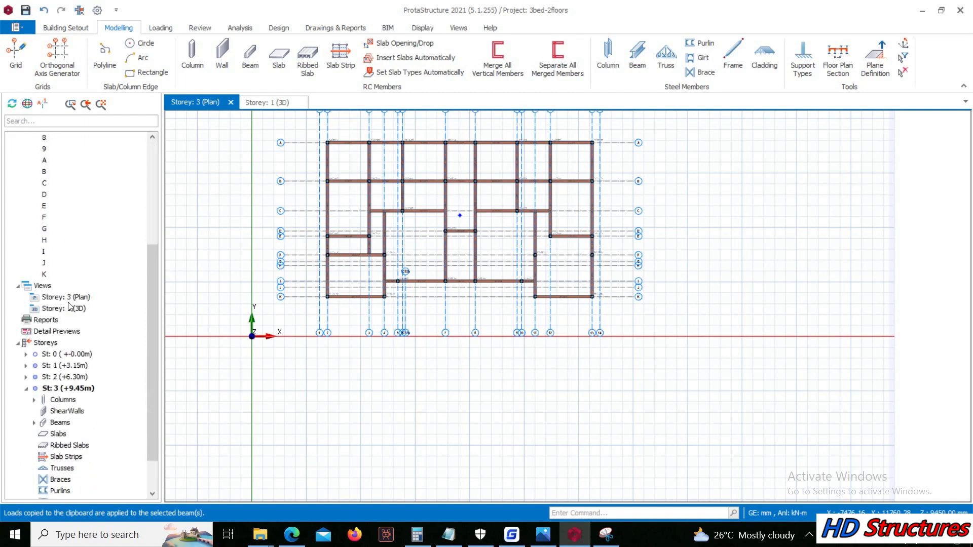
{"action": "left_click", "coordinate": [68, 331]}
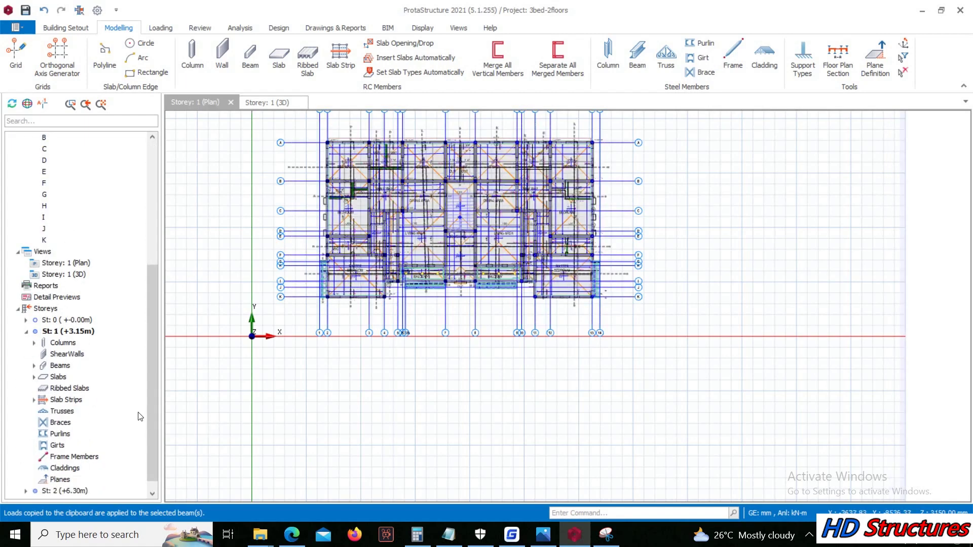
Step: Apply a wall load to beam 1B1 in the storey 1 plan with a unit weight of 3.47 kN/m2 and a wall height of 2.85 m
{"action": "scroll", "coordinate": [352, 173], "scroll_direction": "up", "scroll_amount": 6}
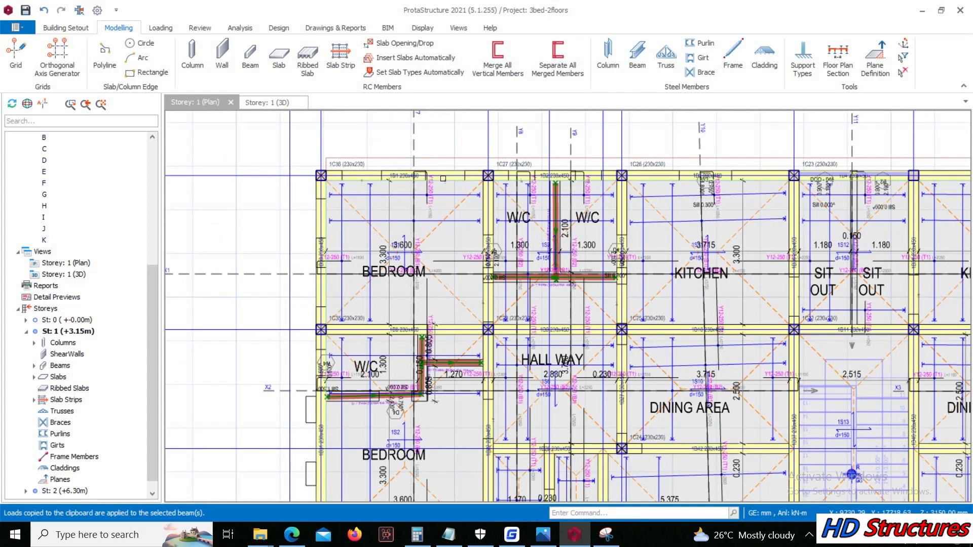
{"action": "left_click", "coordinate": [453, 172]}
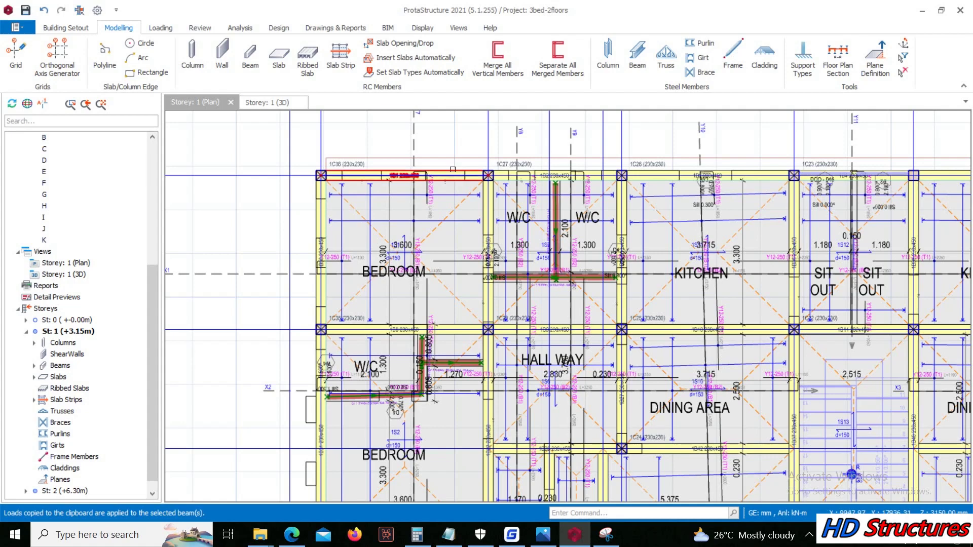
{"action": "right_click", "coordinate": [455, 169]}
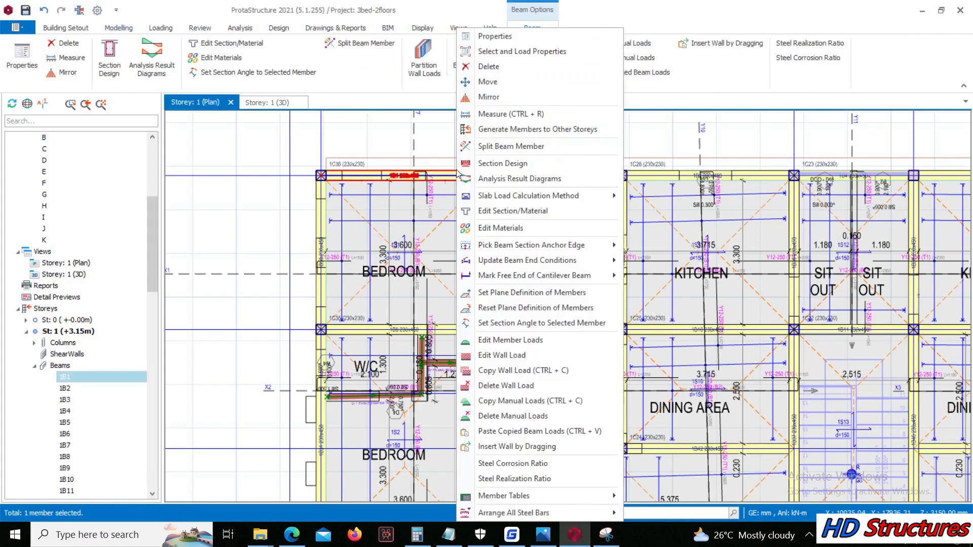
{"action": "left_click", "coordinate": [499, 355]}
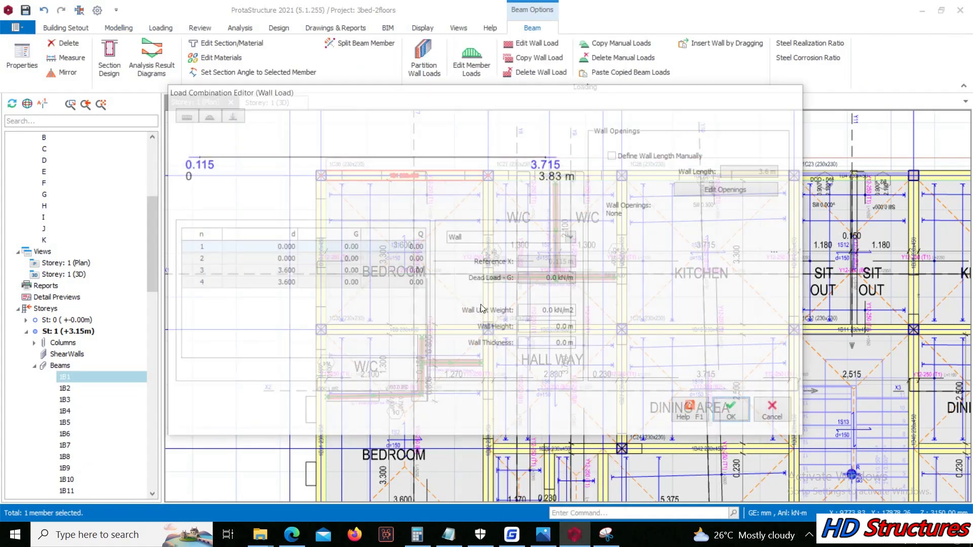
{"action": "left_click", "coordinate": [548, 312]}
{"action": "type", "text": "3"}
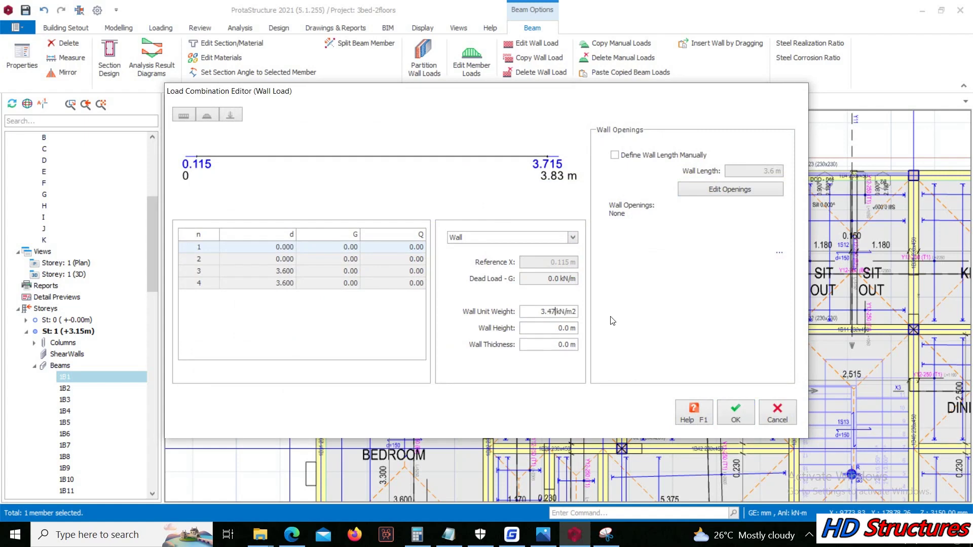
{"action": "key", "text": "Tab"}
{"action": "left_click", "coordinate": [573, 238]}
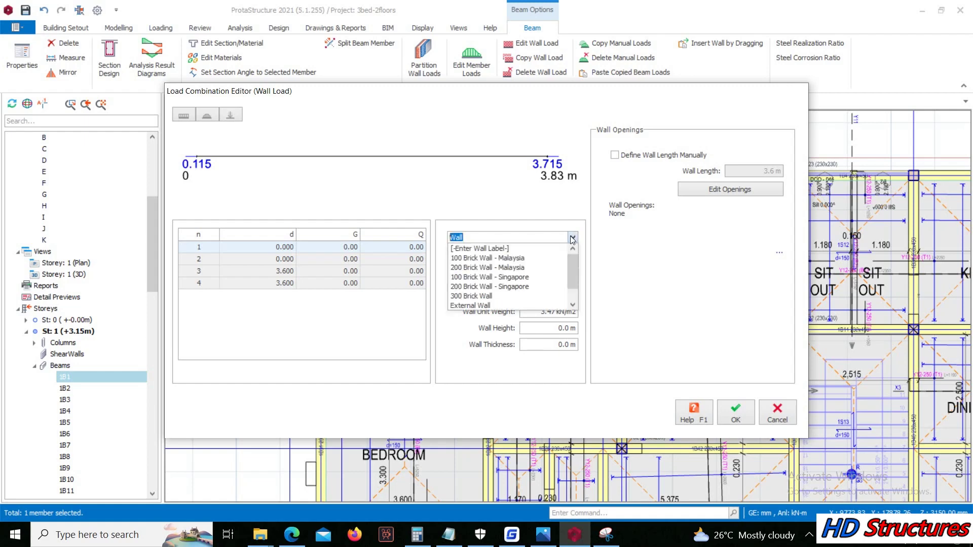
{"action": "left_click", "coordinate": [539, 310]}
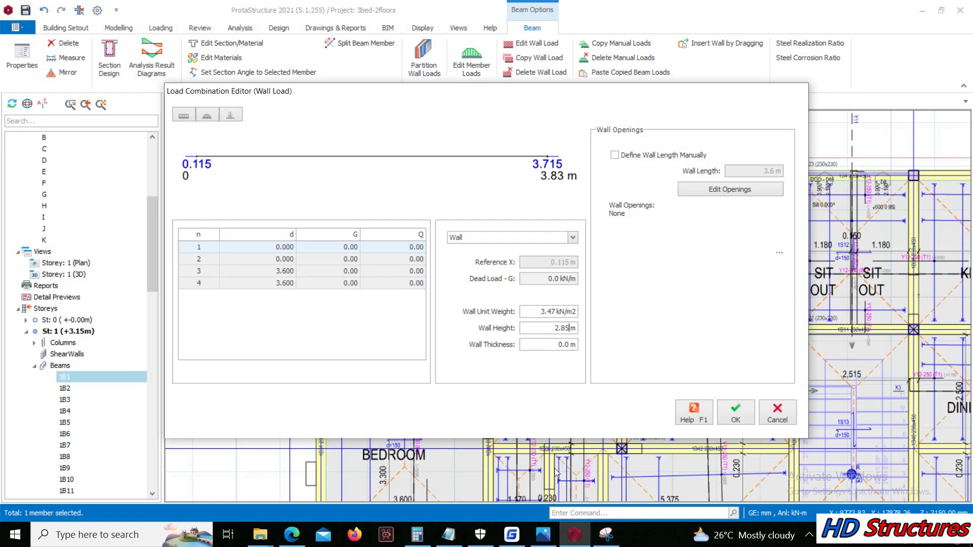
{"action": "left_click", "coordinate": [735, 418]}
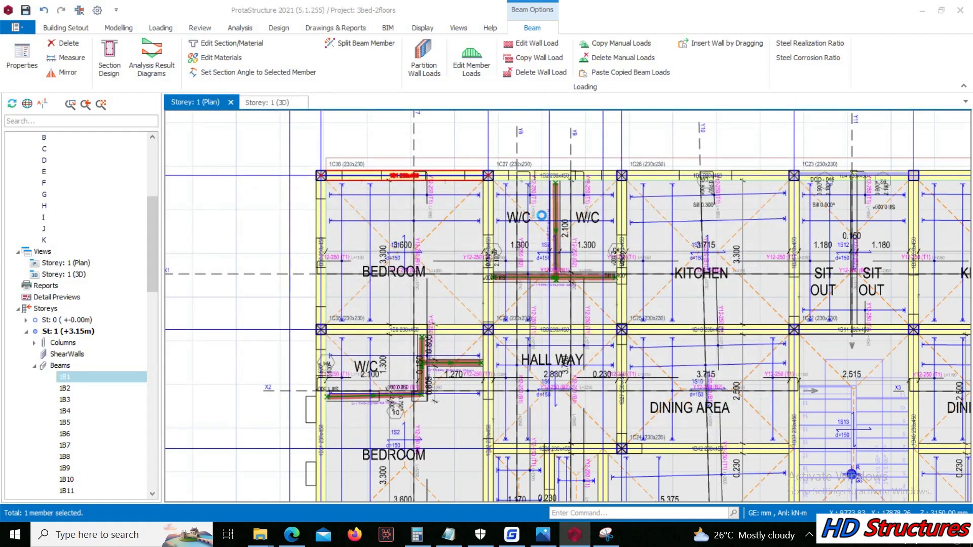
Step: Edit the wall thickness in the wall load of beam 1B1 on storey 1 and save the project
{"action": "scroll", "coordinate": [417, 175], "scroll_direction": "up", "scroll_amount": 5}
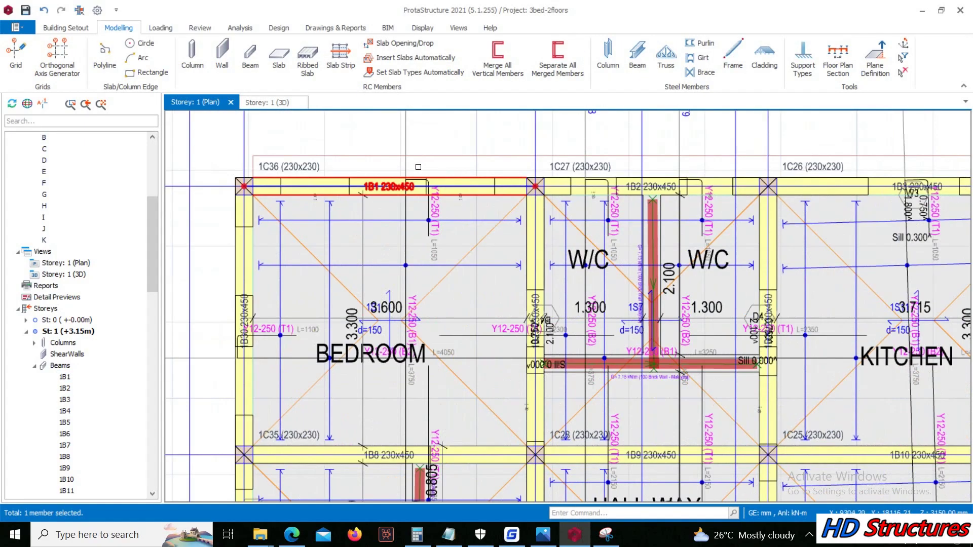
{"action": "right_click", "coordinate": [381, 200]}
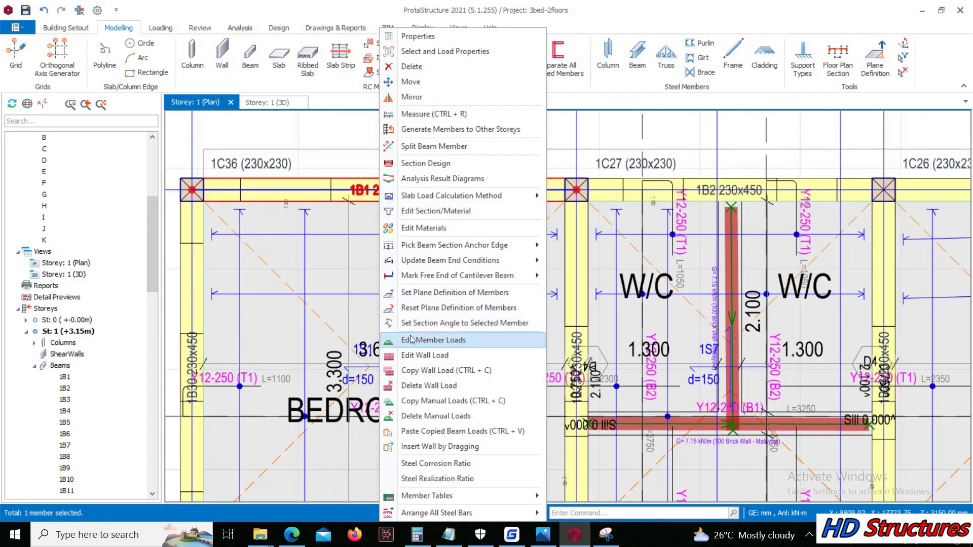
{"action": "left_click", "coordinate": [425, 357]}
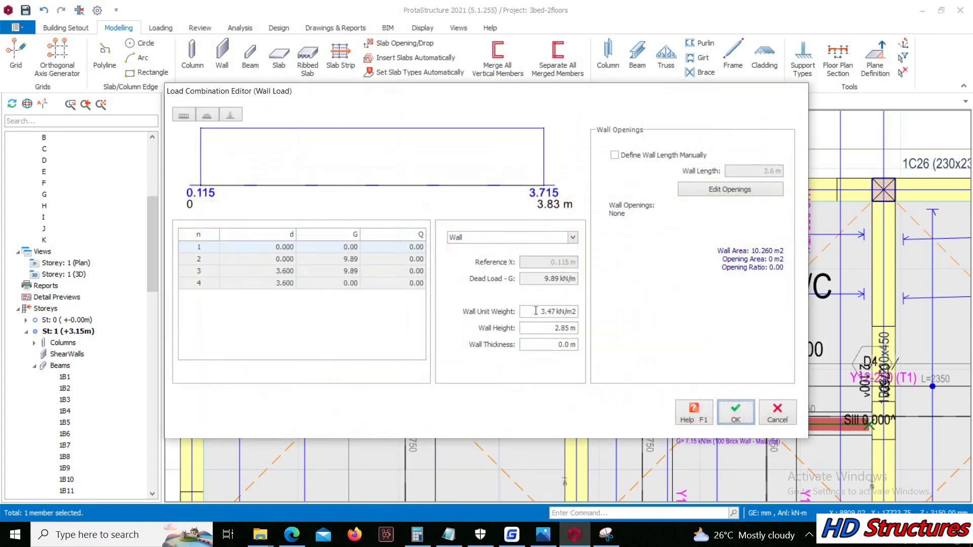
{"action": "left_click_drag", "start_coordinate": [543, 343], "coordinate": [587, 349]}
{"action": "type", "text": "0"}
{"action": "left_click", "coordinate": [736, 413]}
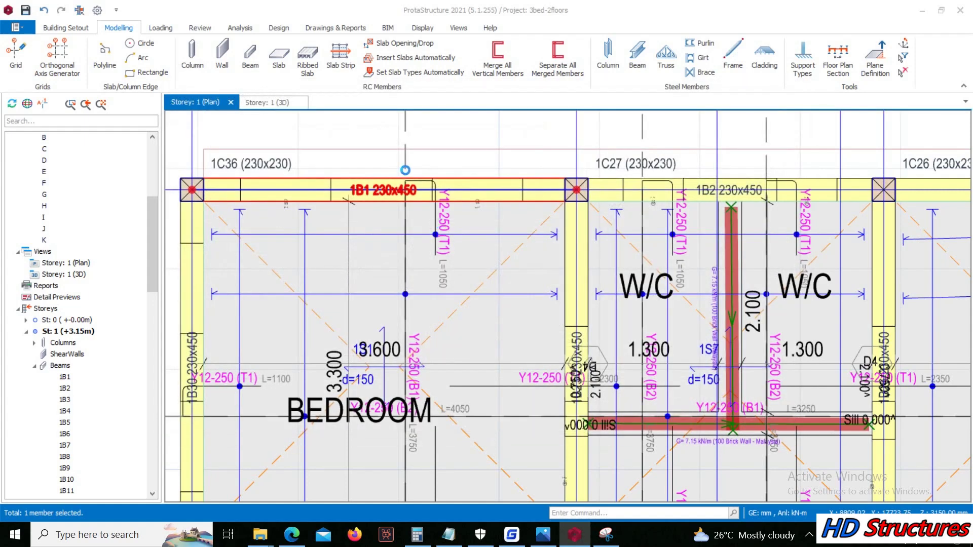
{"action": "left_click", "coordinate": [25, 10]}
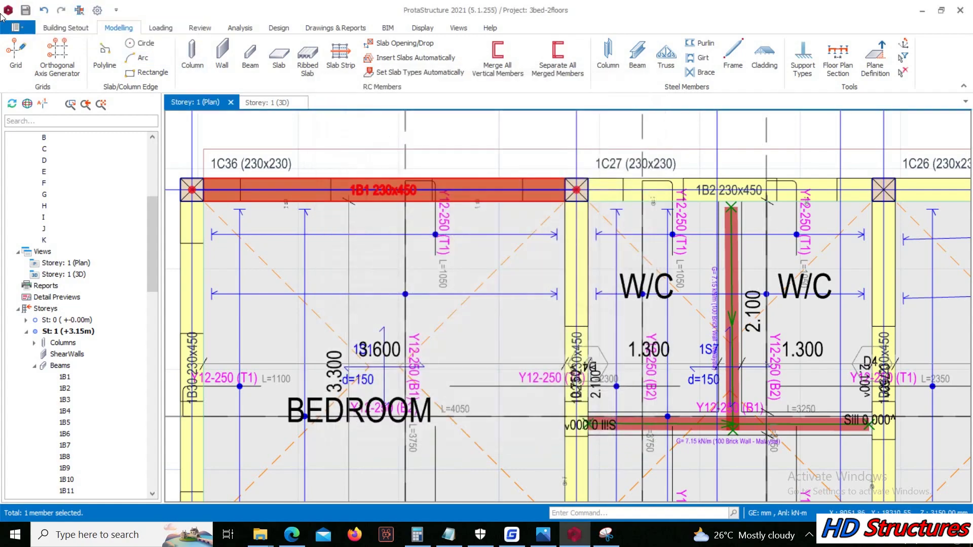
Step: Copy the wall load of beam 1B1
{"action": "scroll", "coordinate": [286, 174], "scroll_direction": "down", "scroll_amount": 3}
{"action": "scroll", "coordinate": [434, 198], "scroll_direction": "up", "scroll_amount": 4}
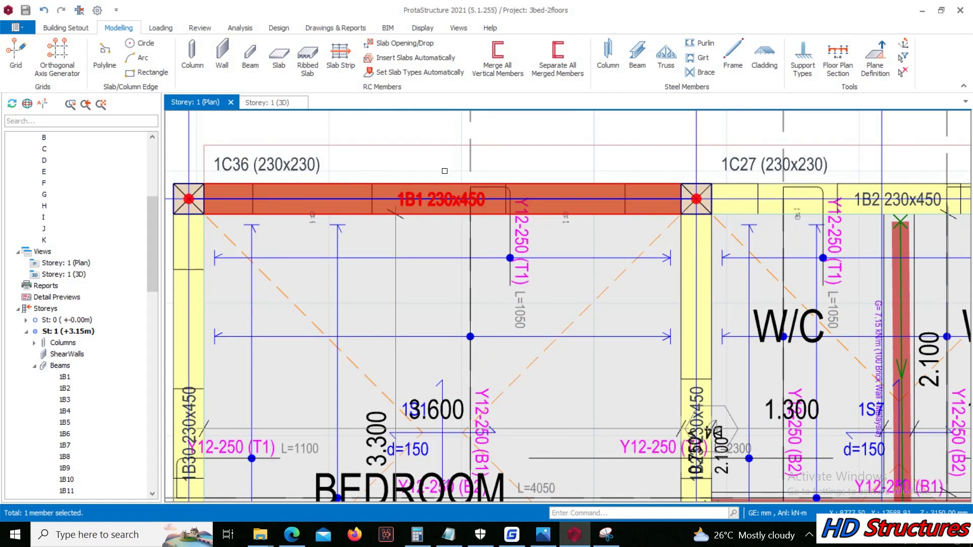
{"action": "scroll", "coordinate": [443, 214], "scroll_direction": "up", "scroll_amount": 2}
{"action": "right_click", "coordinate": [454, 199]}
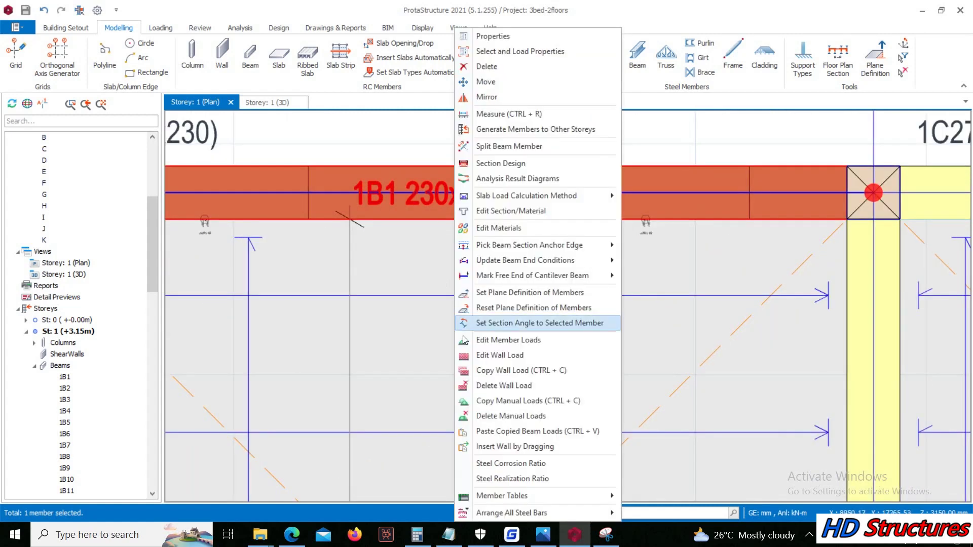
{"action": "left_click", "coordinate": [509, 370]}
Step: Select the whole storey 1 plan and paste the copied wall load onto all its beams, replacing their existing wall loads
{"action": "scroll", "coordinate": [510, 369], "scroll_direction": "down", "scroll_amount": 5}
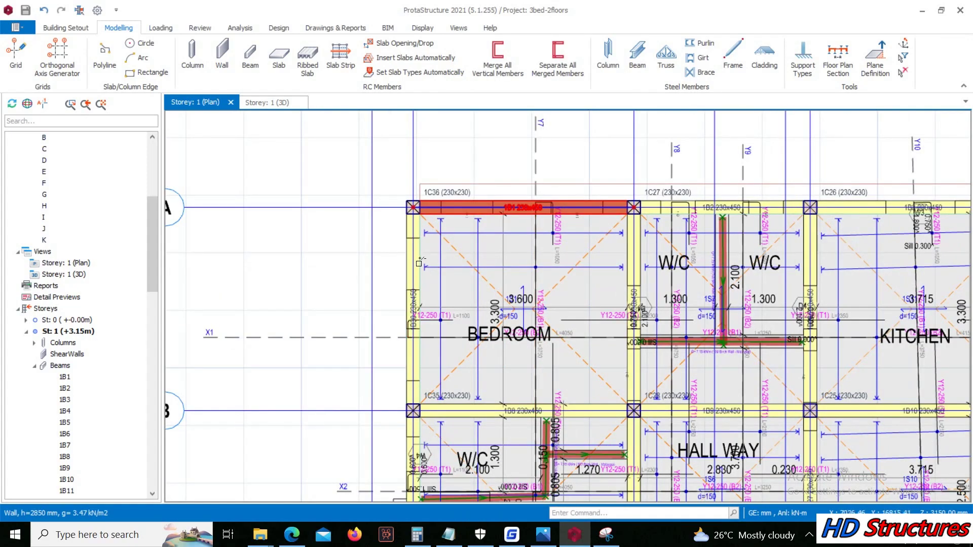
{"action": "scroll", "coordinate": [379, 190], "scroll_direction": "down", "scroll_amount": 3}
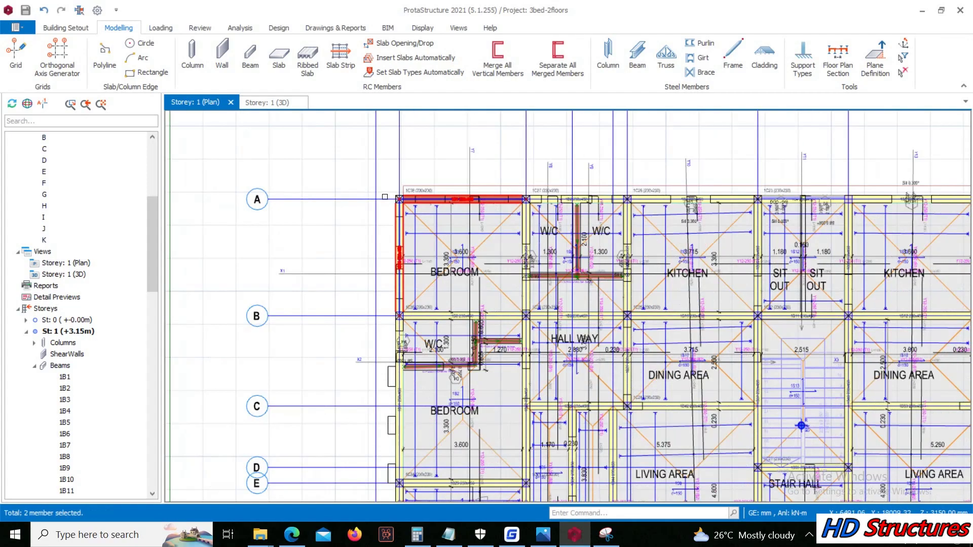
{"action": "scroll", "coordinate": [370, 341], "scroll_direction": "up", "scroll_amount": 6}
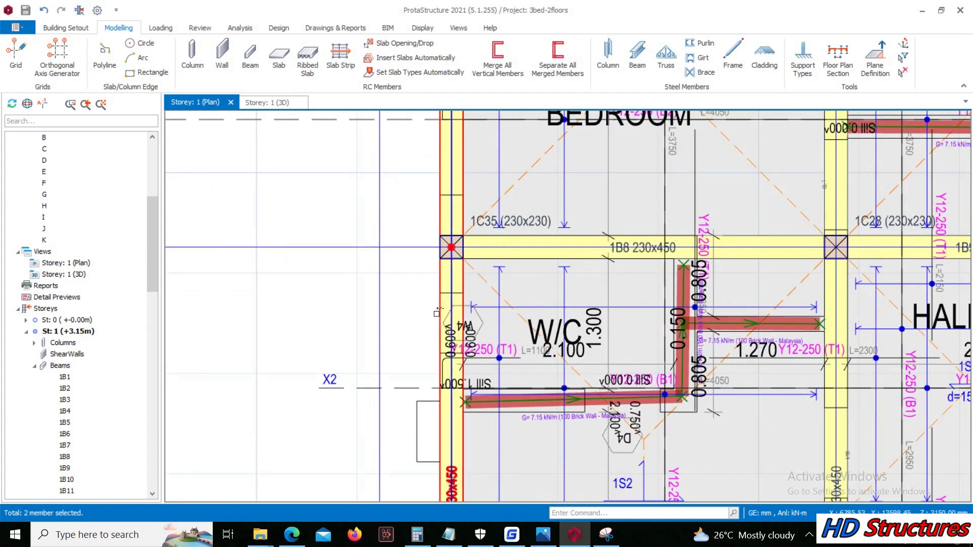
{"action": "scroll", "coordinate": [370, 172], "scroll_direction": "down", "scroll_amount": 6}
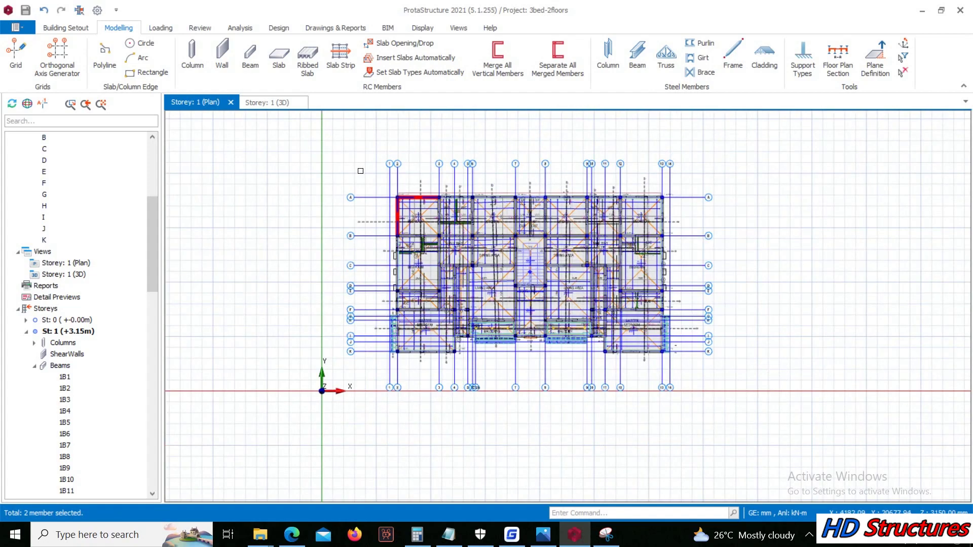
{"action": "left_click_drag", "start_coordinate": [373, 181], "coordinate": [688, 330]}
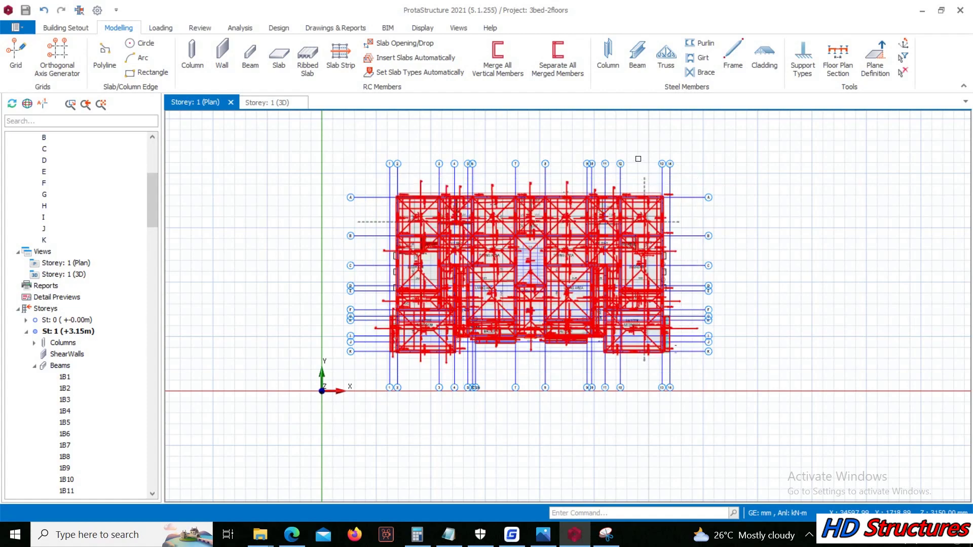
{"action": "scroll", "coordinate": [638, 160], "scroll_direction": "up", "scroll_amount": 3}
{"action": "right_click", "coordinate": [634, 150]}
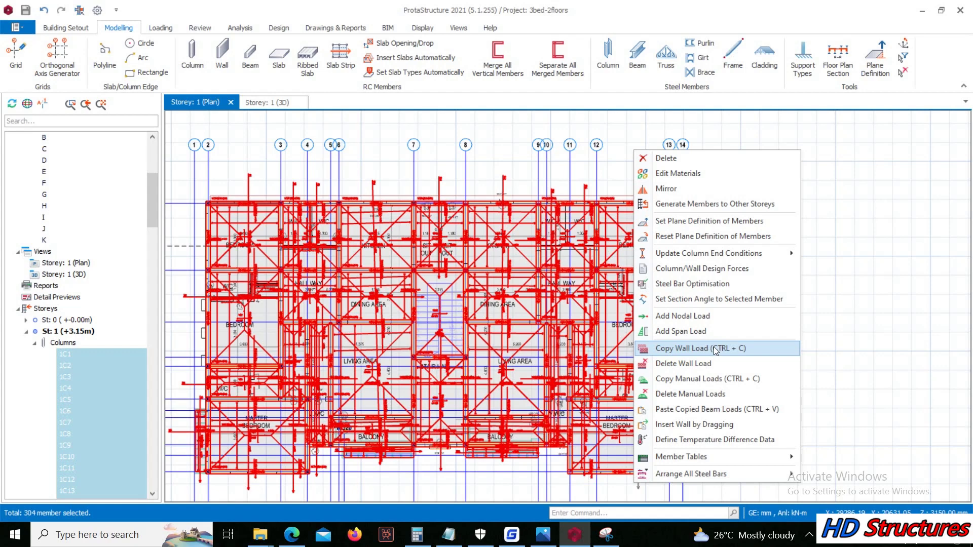
{"action": "left_click", "coordinate": [690, 408]}
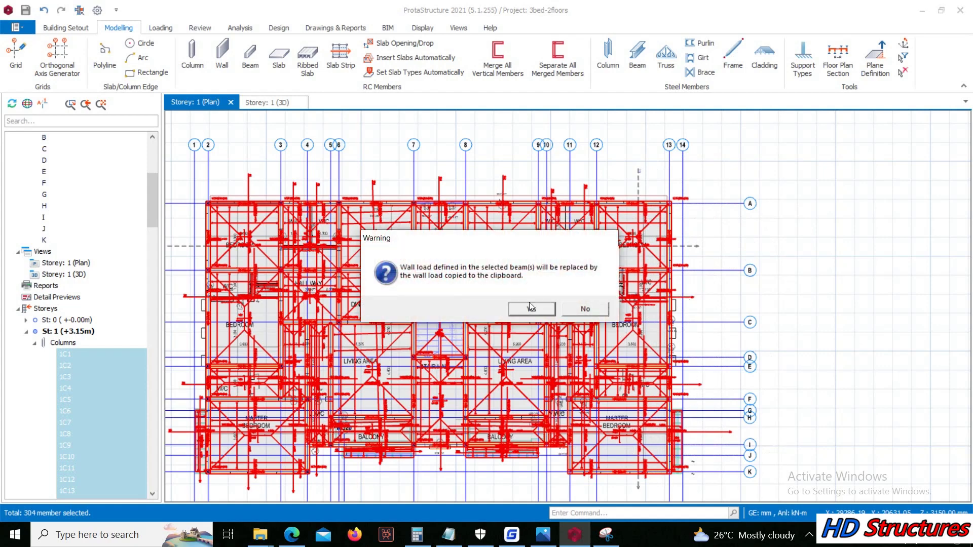
{"action": "left_click", "coordinate": [529, 304]}
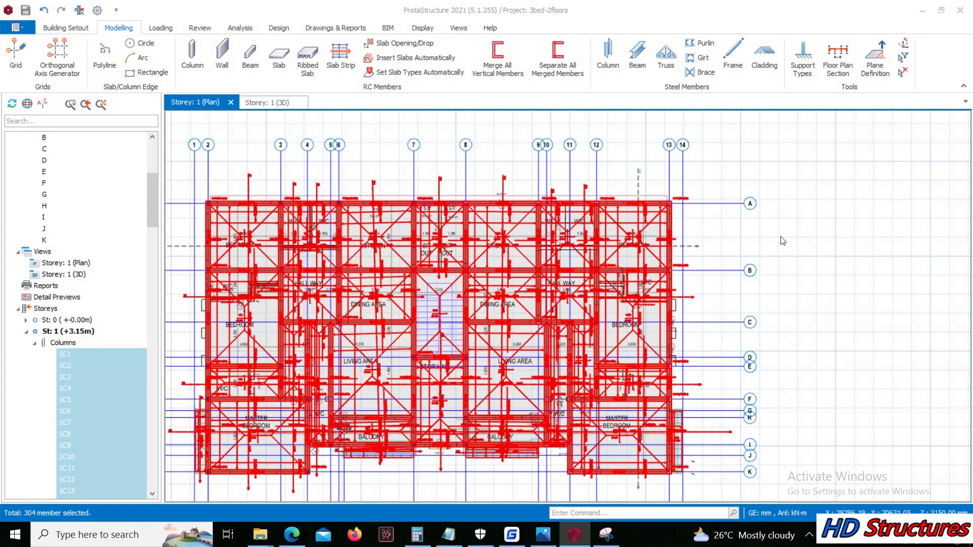
{"action": "key", "text": "Escape"}
Step: Delete the wall load from beam 1B44 beside the living area west of the stair hall
{"action": "scroll", "coordinate": [284, 355], "scroll_direction": "up", "scroll_amount": 2}
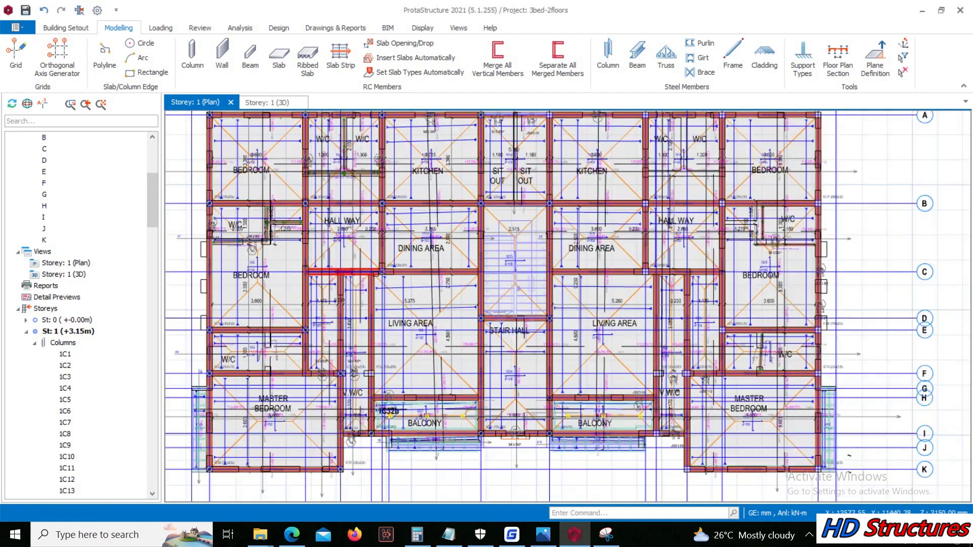
{"action": "scroll", "coordinate": [359, 399], "scroll_direction": "up", "scroll_amount": 2}
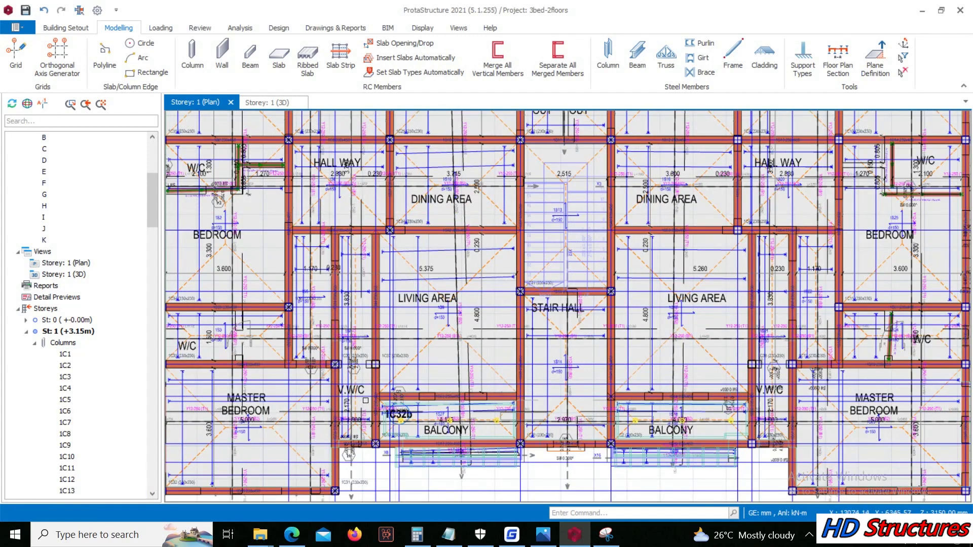
{"action": "left_click", "coordinate": [371, 314]}
{"action": "scroll", "coordinate": [371, 315], "scroll_direction": "up", "scroll_amount": 2}
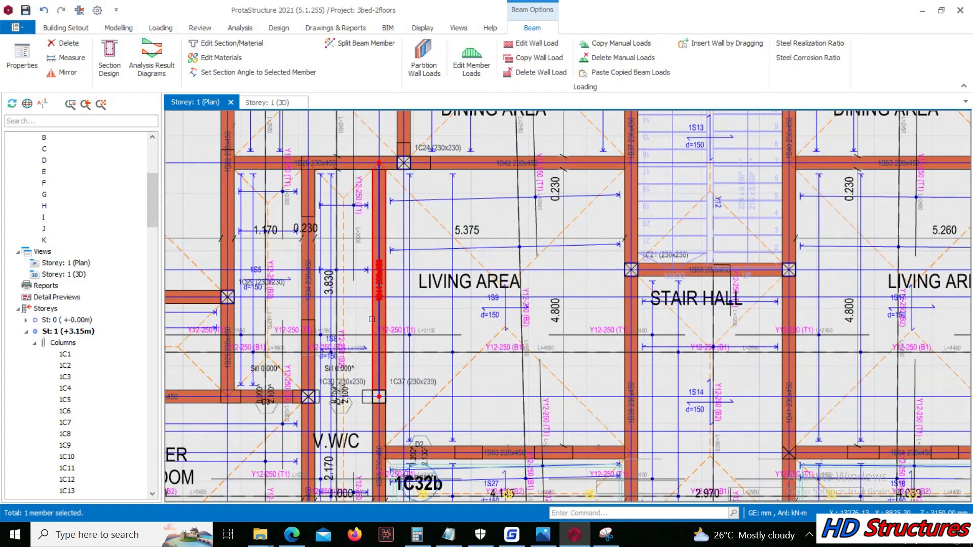
{"action": "right_click", "coordinate": [372, 318]}
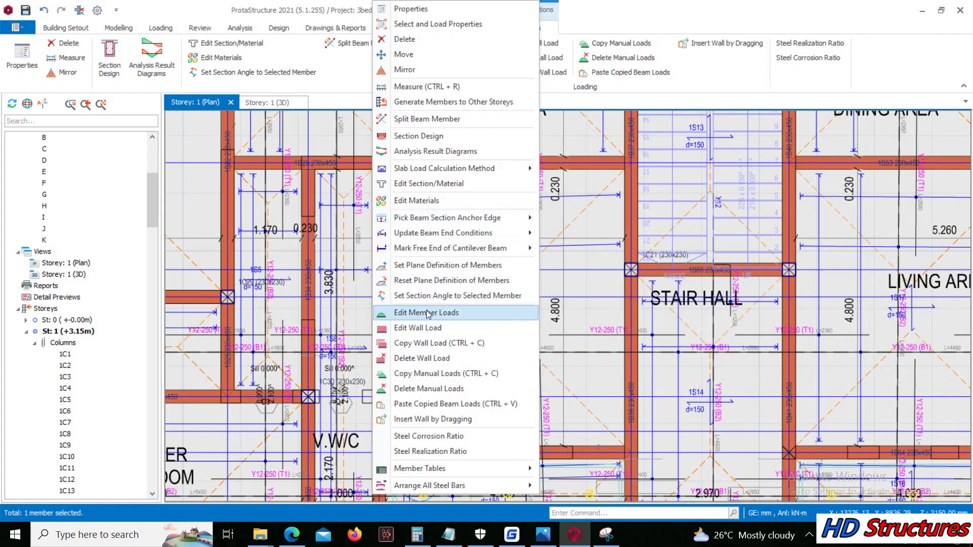
{"action": "left_click", "coordinate": [428, 358]}
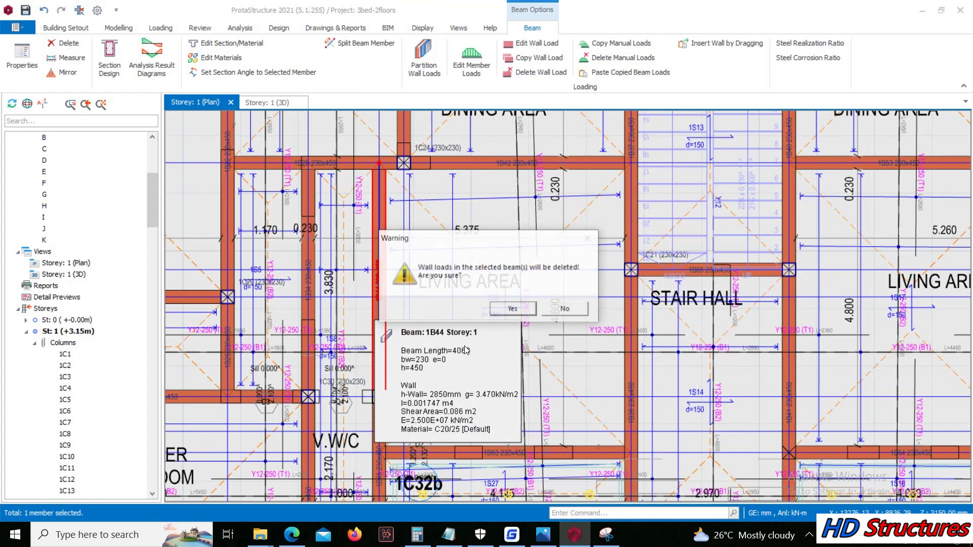
{"action": "left_click", "coordinate": [532, 309]}
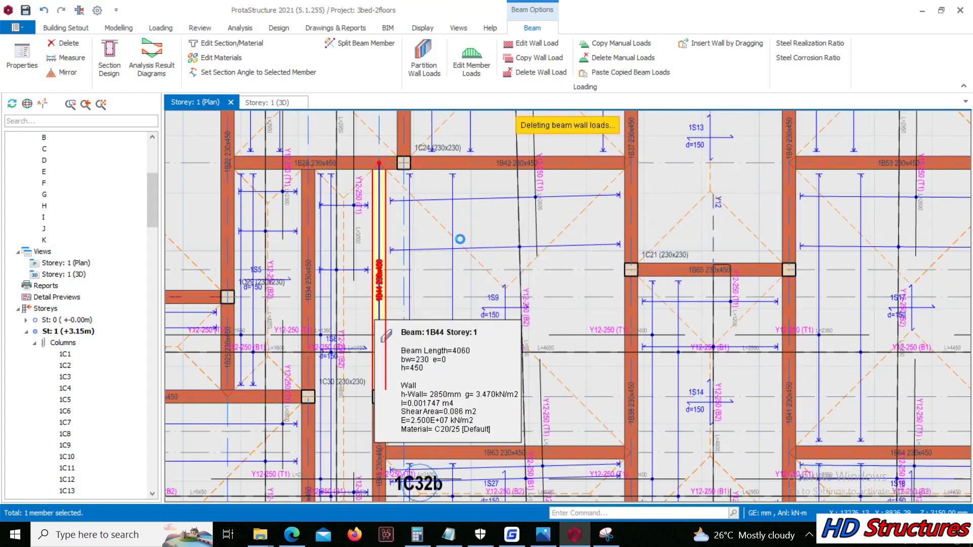
Step: Delete the wall load from the matching beam between the living area east of the stair hall and its V.W/C strip
{"action": "scroll", "coordinate": [427, 290], "scroll_direction": "down", "scroll_amount": 5}
{"action": "scroll", "coordinate": [621, 265], "scroll_direction": "up", "scroll_amount": 4}
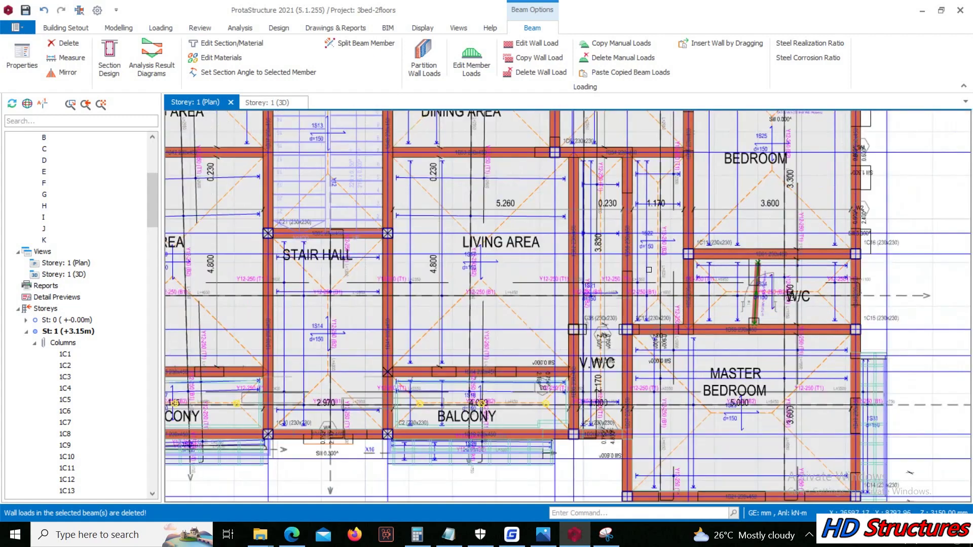
{"action": "scroll", "coordinate": [622, 267], "scroll_direction": "down", "scroll_amount": 3}
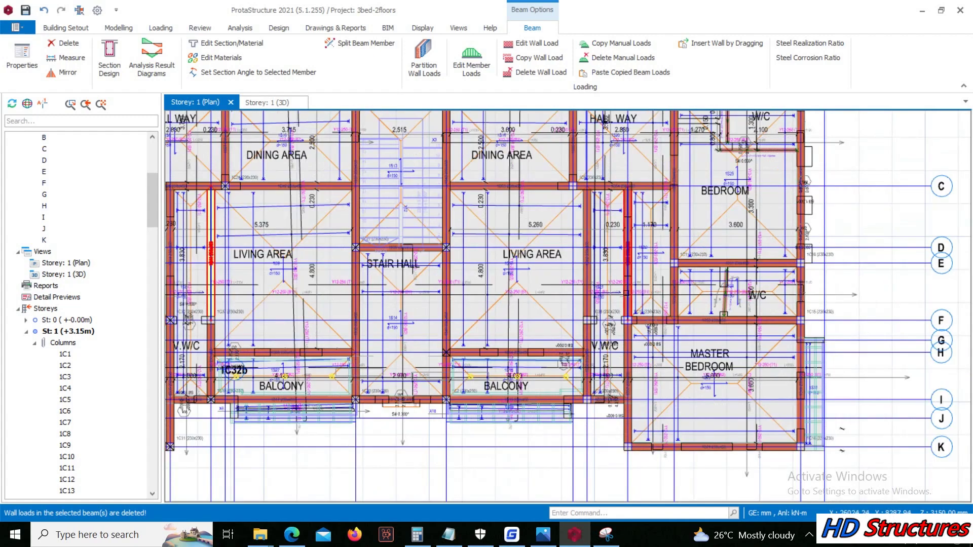
{"action": "scroll", "coordinate": [610, 269], "scroll_direction": "up", "scroll_amount": 3}
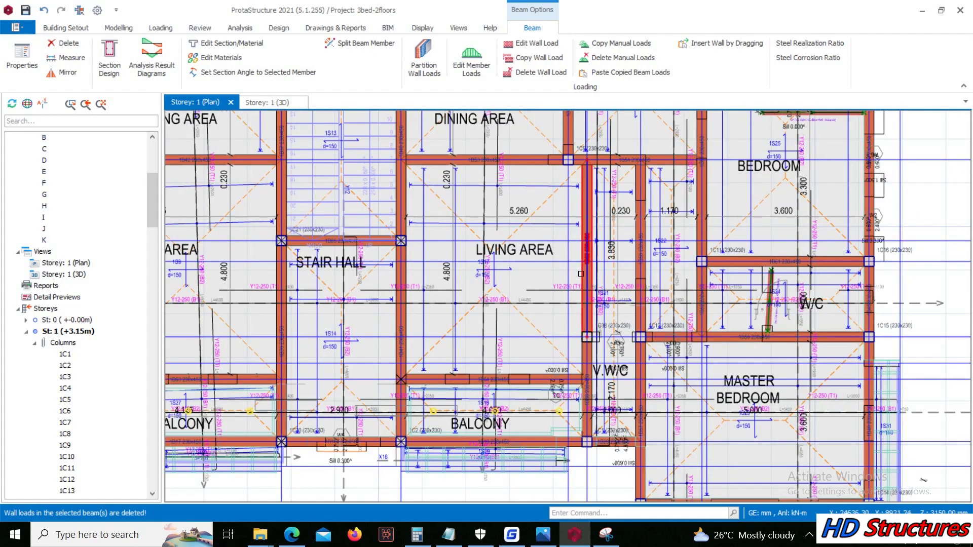
{"action": "right_click", "coordinate": [583, 275]}
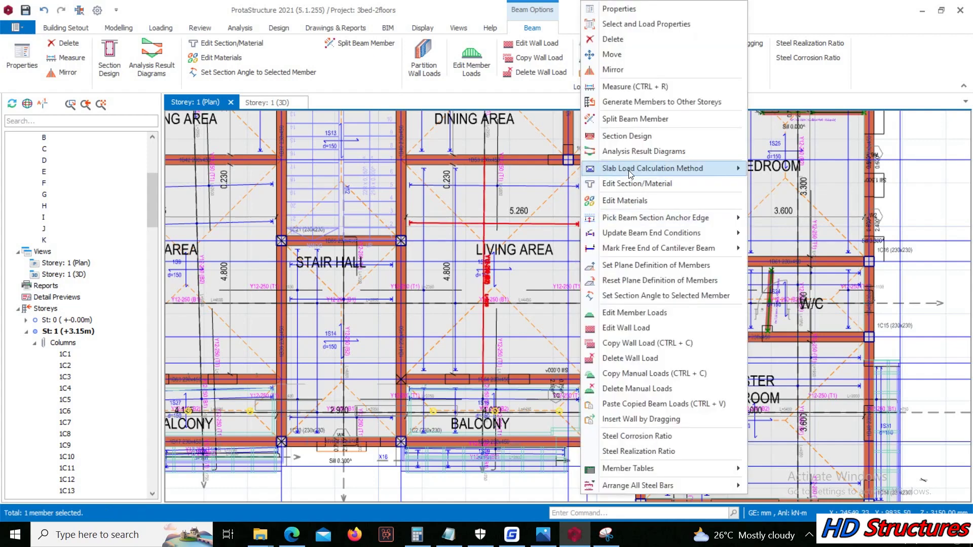
{"action": "left_click", "coordinate": [627, 357]}
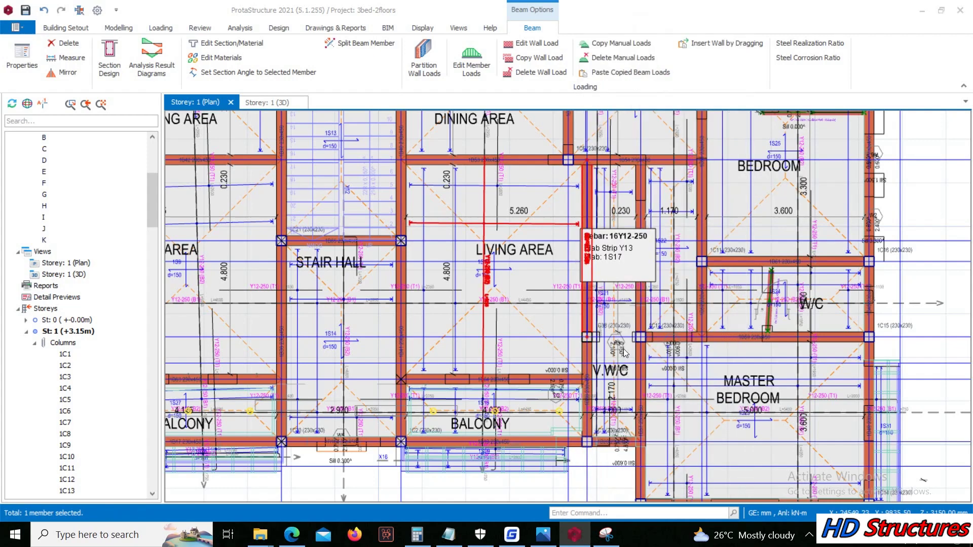
{"action": "left_click", "coordinate": [522, 310]}
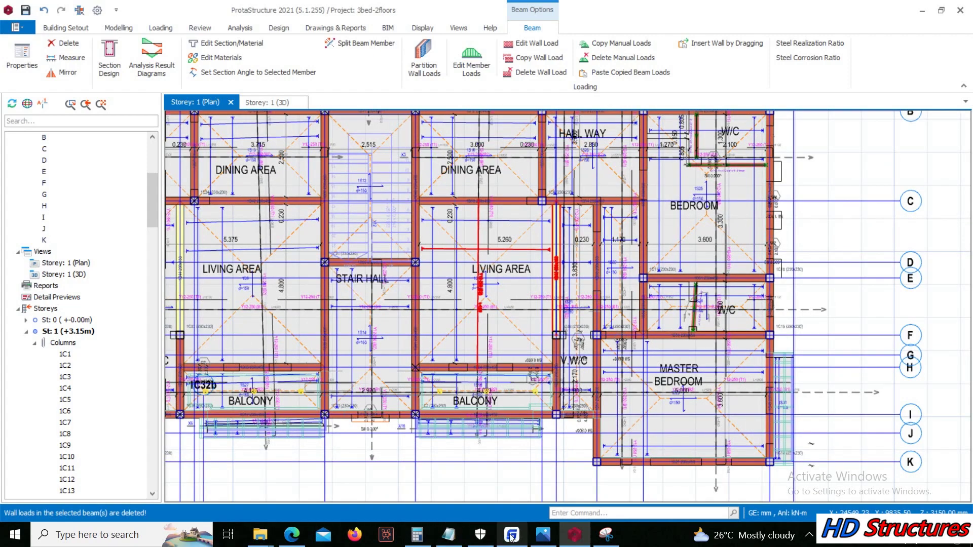
Step: Switch to GstarCAD, examine the wall layout of the floor plan in New Block2.dwg, and return to ProtaStructure
{"action": "left_click", "coordinate": [510, 536]}
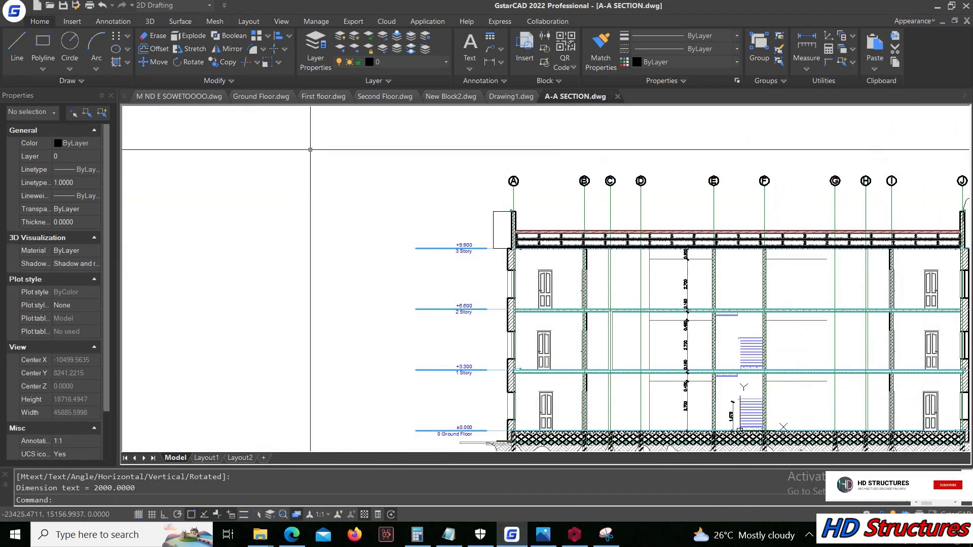
{"action": "left_click", "coordinate": [508, 96]}
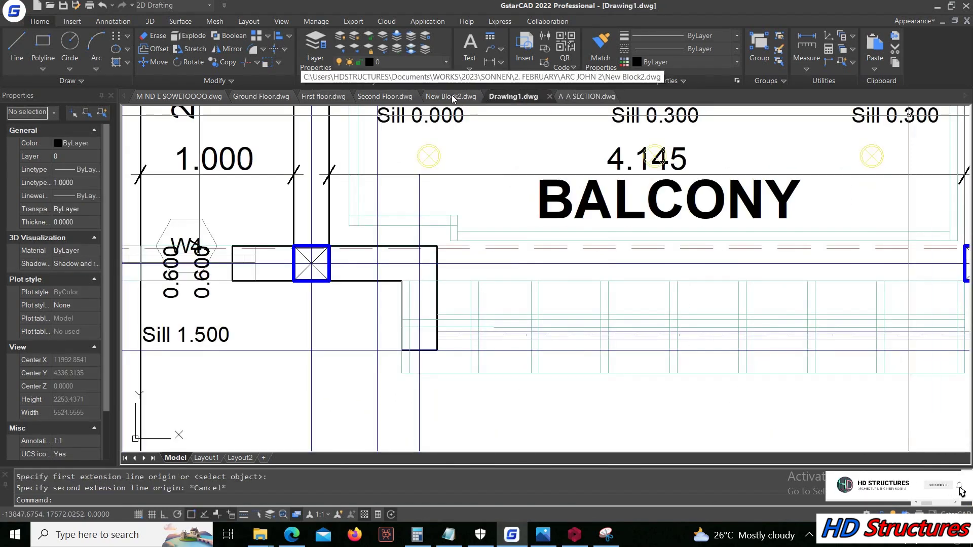
{"action": "left_click", "coordinate": [452, 97]}
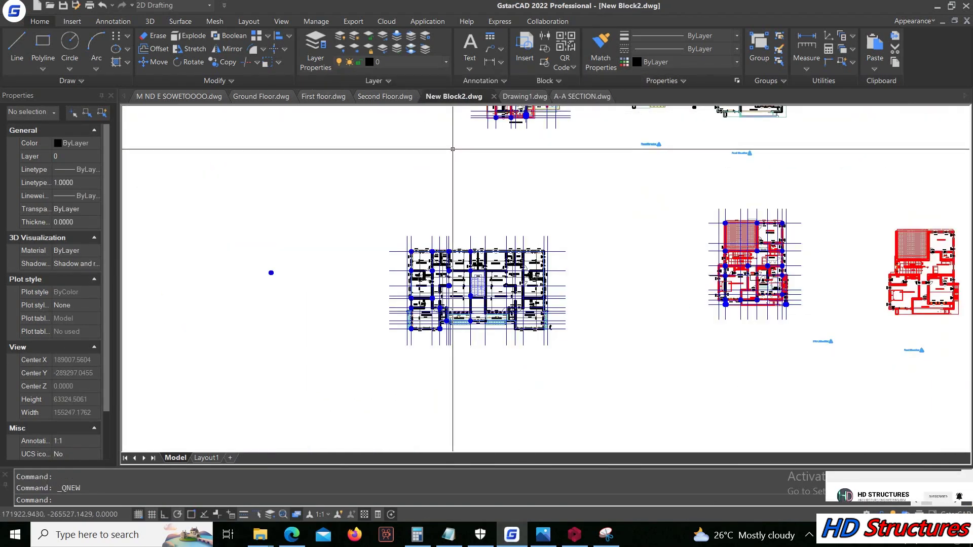
{"action": "scroll", "coordinate": [482, 280], "scroll_direction": "up", "scroll_amount": 4}
{"action": "scroll", "coordinate": [550, 246], "scroll_direction": "up", "scroll_amount": 4}
{"action": "scroll", "coordinate": [550, 247], "scroll_direction": "down", "scroll_amount": 4}
{"action": "scroll", "coordinate": [553, 305], "scroll_direction": "up", "scroll_amount": 2}
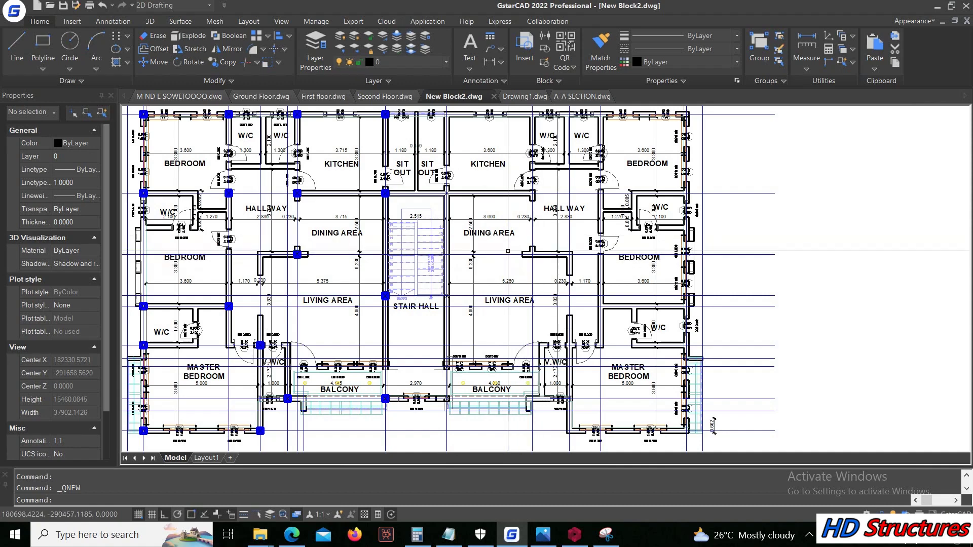
{"action": "left_click", "coordinate": [575, 535]}
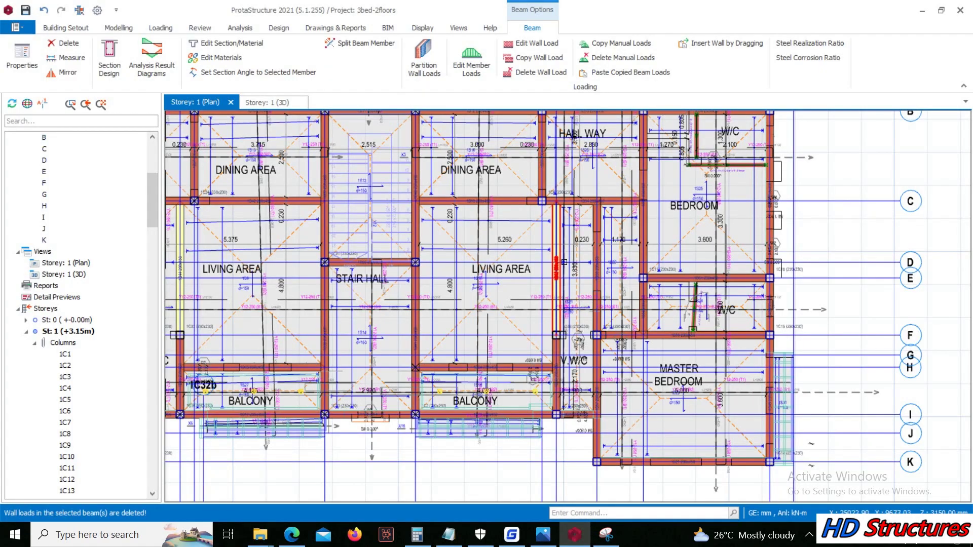
Step: Delete the wall load from the beam between the dining area and living area west of the stair hall
{"action": "scroll", "coordinate": [594, 282], "scroll_direction": "down", "scroll_amount": 2}
{"action": "scroll", "coordinate": [429, 227], "scroll_direction": "up", "scroll_amount": 2}
{"action": "scroll", "coordinate": [430, 227], "scroll_direction": "down", "scroll_amount": 2}
{"action": "scroll", "coordinate": [456, 264], "scroll_direction": "up", "scroll_amount": 2}
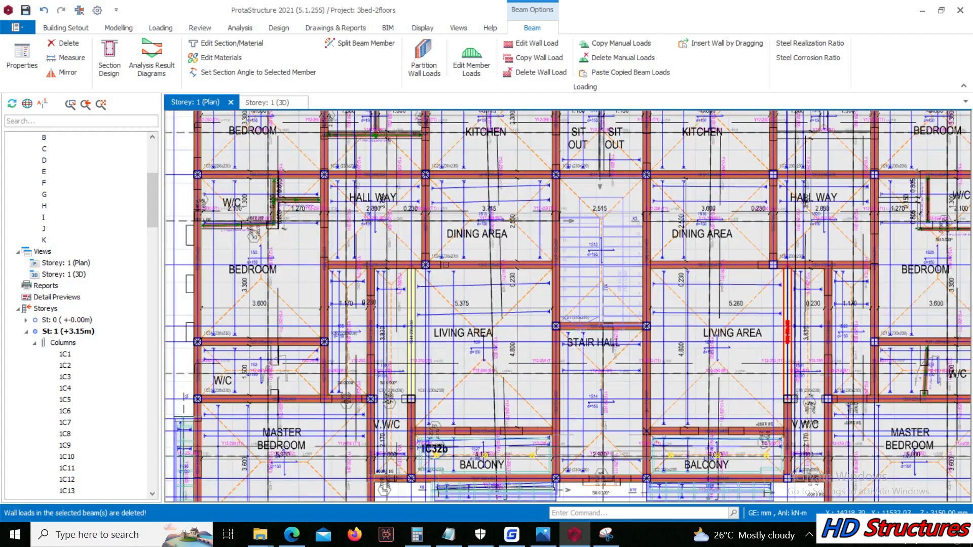
{"action": "left_click", "coordinate": [466, 269]}
{"action": "right_click", "coordinate": [466, 268]}
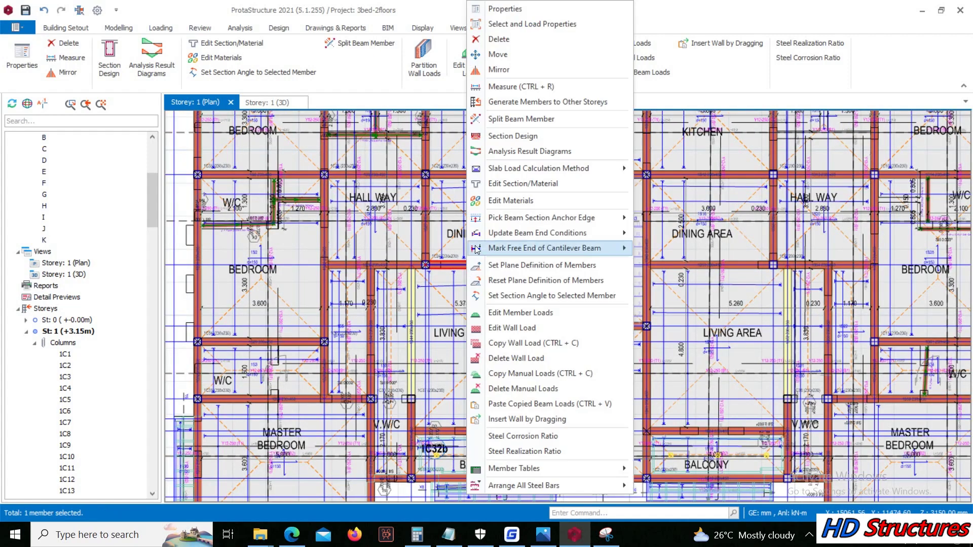
{"action": "left_click", "coordinate": [522, 359]}
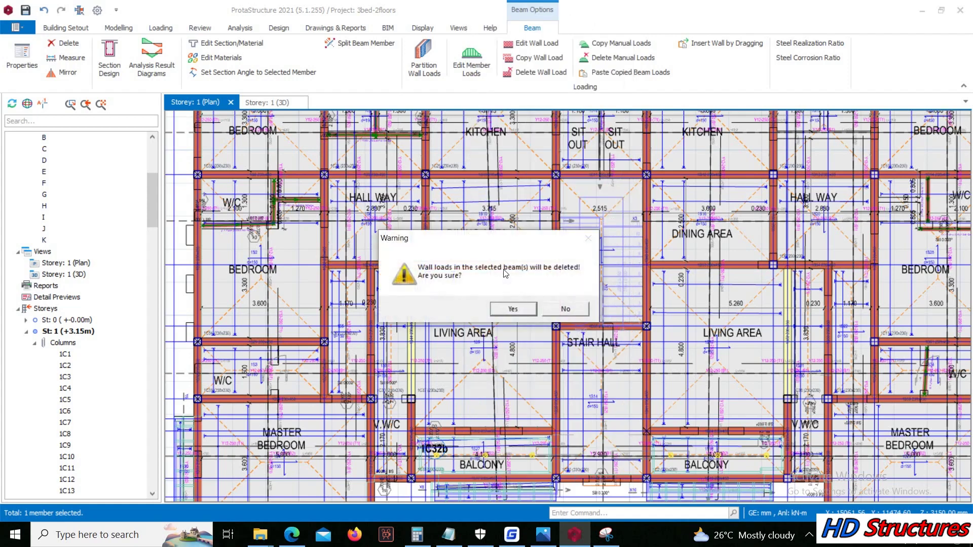
{"action": "left_click", "coordinate": [514, 309]}
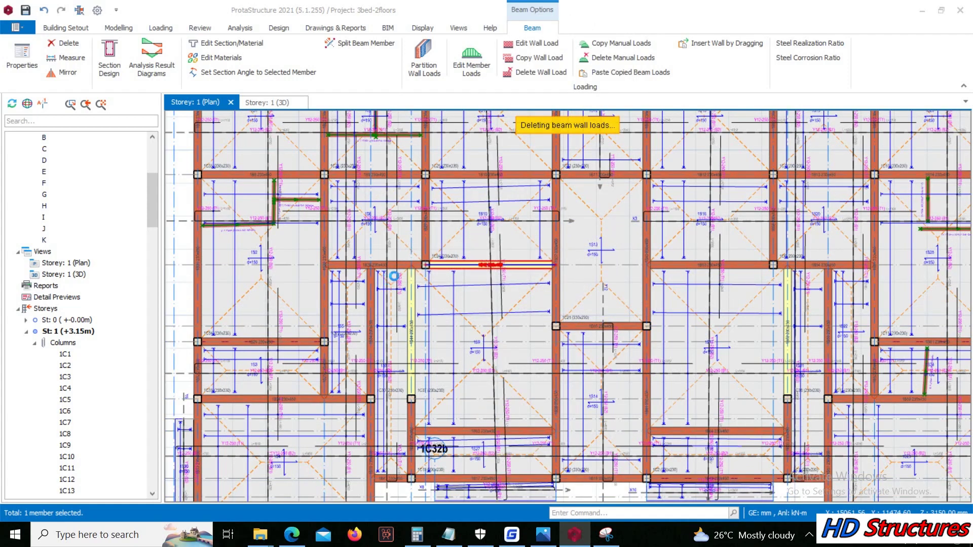
Step: Delete the wall load from beam 1B53 between the dining area and living area east of the stair hall
{"action": "scroll", "coordinate": [585, 264], "scroll_direction": "down", "scroll_amount": 2}
{"action": "scroll", "coordinate": [586, 264], "scroll_direction": "up", "scroll_amount": 4}
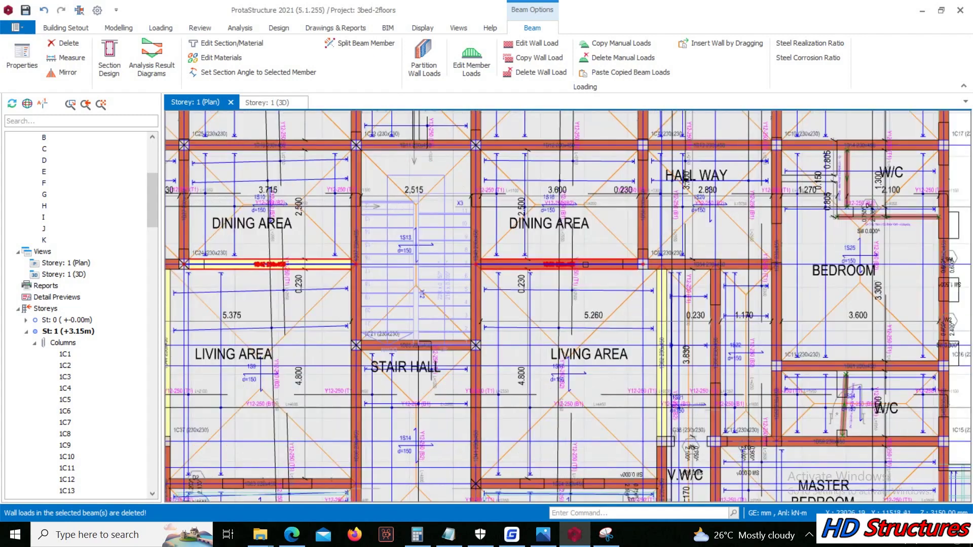
{"action": "left_click", "coordinate": [585, 265]}
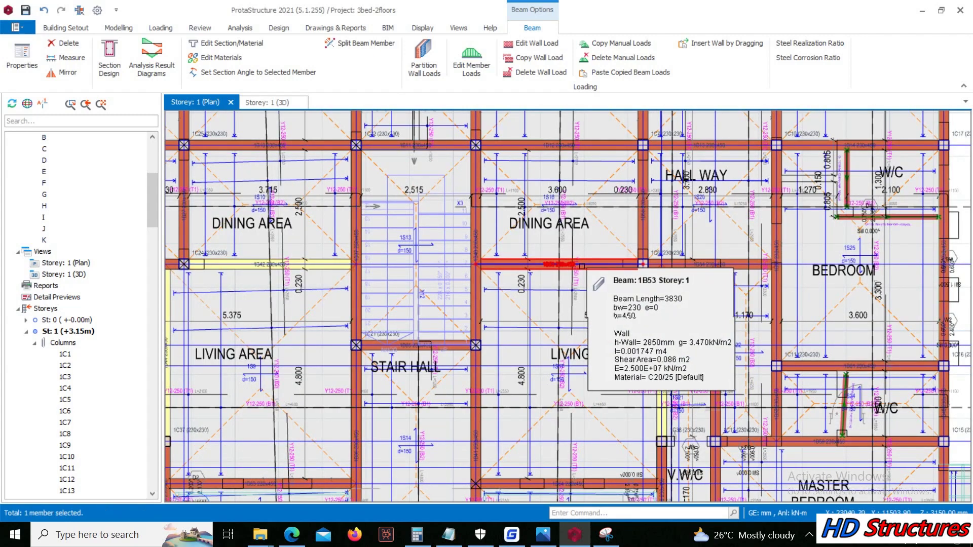
{"action": "scroll", "coordinate": [564, 263], "scroll_direction": "up", "scroll_amount": 2}
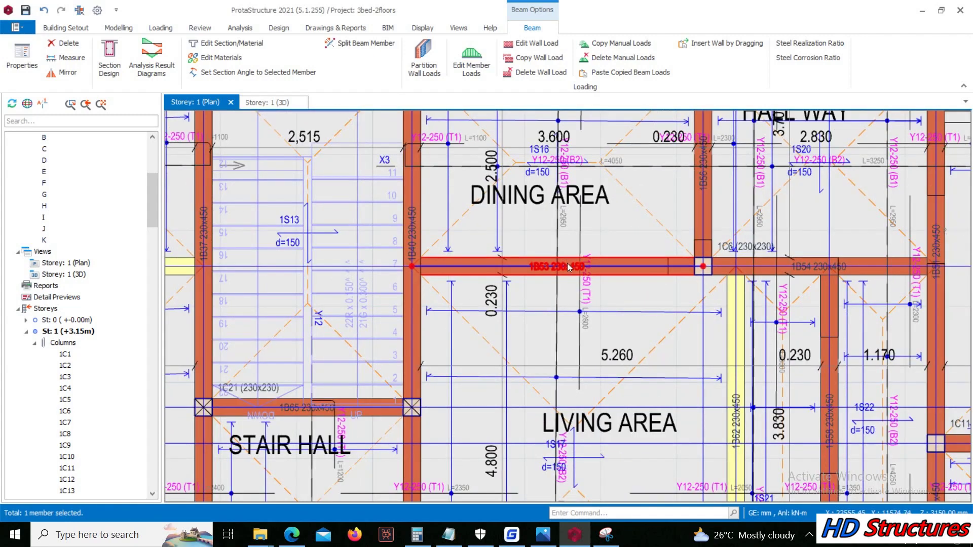
{"action": "right_click", "coordinate": [569, 267]}
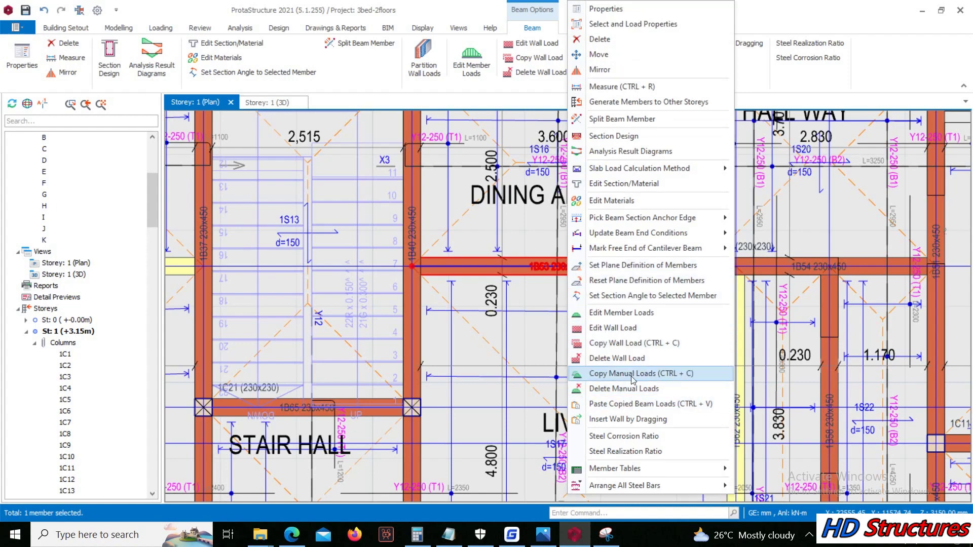
{"action": "left_click", "coordinate": [636, 359]}
{"action": "left_click", "coordinate": [518, 309]}
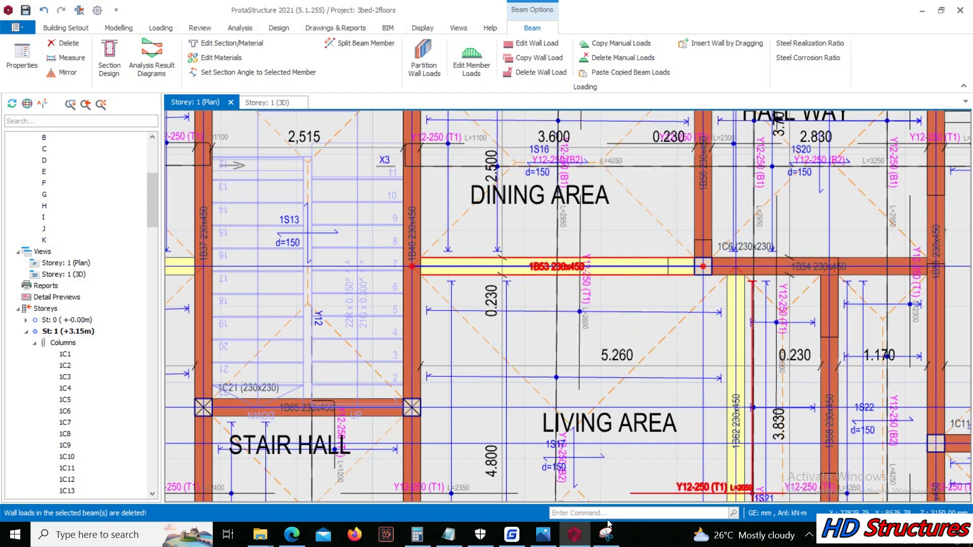
Step: Switch to GstarCAD, examine the walls of both flats in New Block2.dwg, and return to ProtaStructure
{"action": "left_click", "coordinate": [517, 530]}
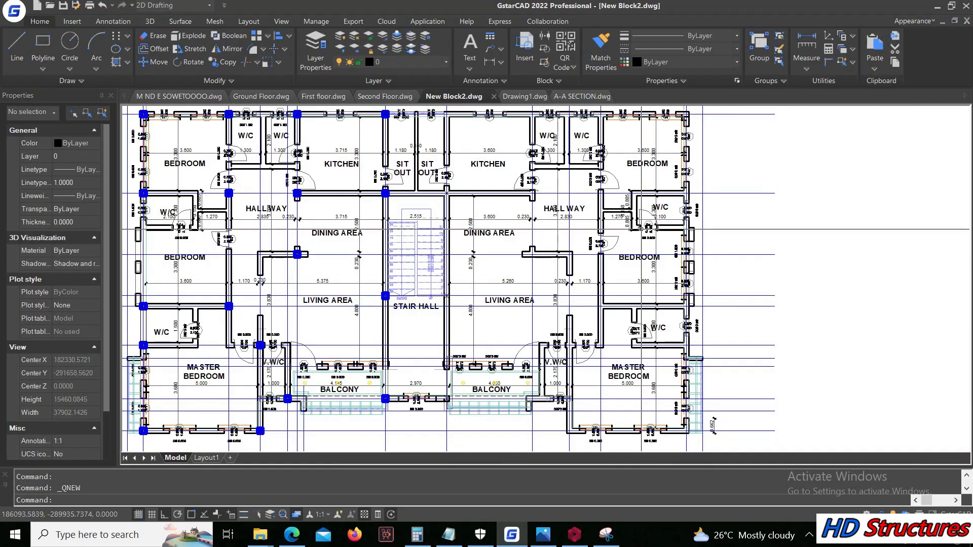
{"action": "scroll", "coordinate": [697, 261], "scroll_direction": "down", "scroll_amount": 4}
{"action": "scroll", "coordinate": [598, 212], "scroll_direction": "up", "scroll_amount": 4}
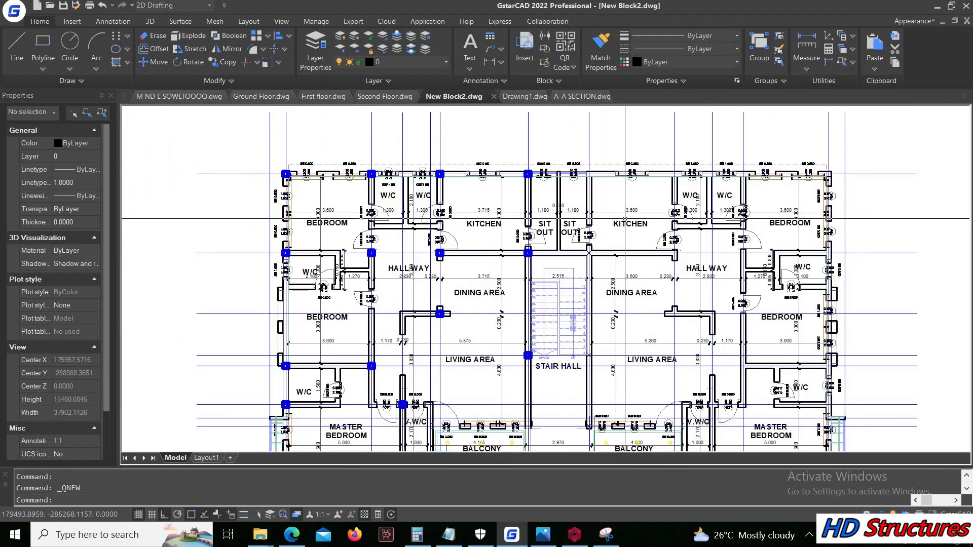
{"action": "scroll", "coordinate": [530, 245], "scroll_direction": "down", "scroll_amount": 2}
{"action": "scroll", "coordinate": [499, 346], "scroll_direction": "up", "scroll_amount": 2}
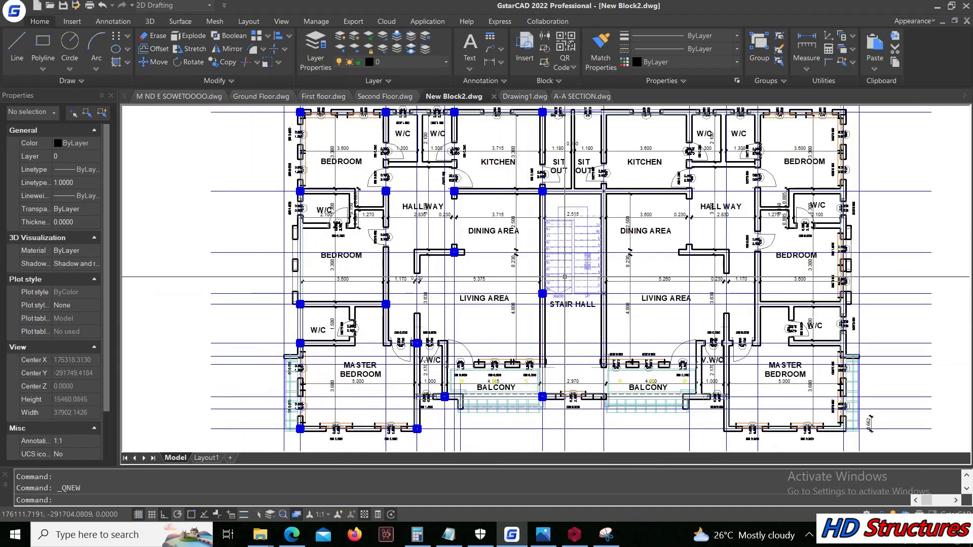
{"action": "scroll", "coordinate": [419, 208], "scroll_direction": "up", "scroll_amount": 2}
{"action": "scroll", "coordinate": [446, 206], "scroll_direction": "down", "scroll_amount": 2}
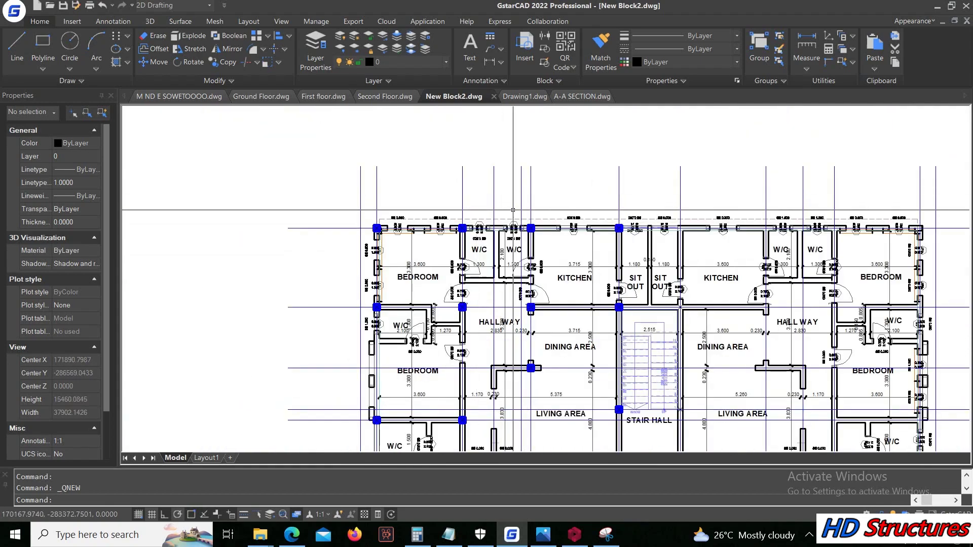
{"action": "scroll", "coordinate": [468, 294], "scroll_direction": "down", "scroll_amount": 2}
{"action": "scroll", "coordinate": [739, 368], "scroll_direction": "up", "scroll_amount": 2}
{"action": "scroll", "coordinate": [739, 368], "scroll_direction": "down", "scroll_amount": 2}
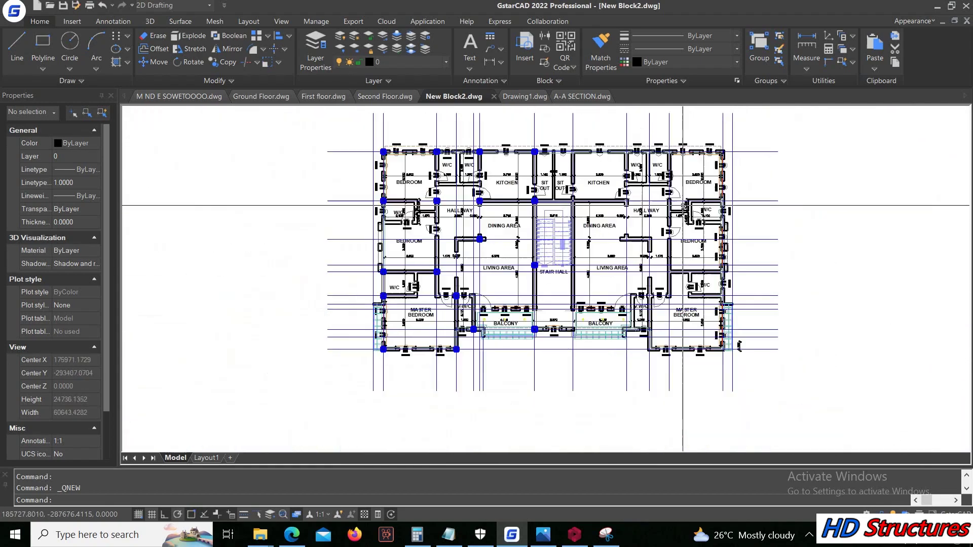
{"action": "scroll", "coordinate": [456, 294], "scroll_direction": "down", "scroll_amount": 5}
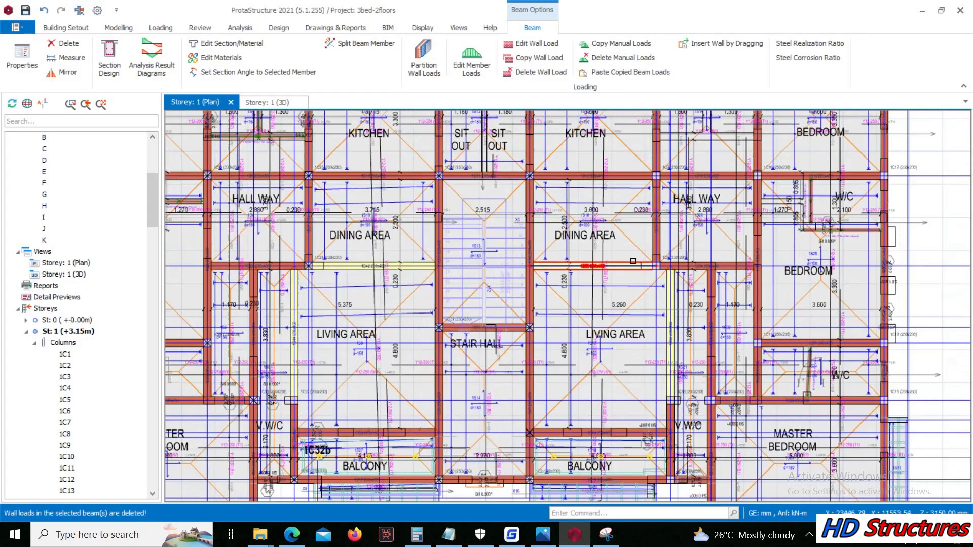
Step: Compare the storey 1 beam plan with the architectural floor plan in GstarCAD to check which beams carry walls
{"action": "scroll", "coordinate": [457, 294], "scroll_direction": "up", "scroll_amount": 2}
{"action": "scroll", "coordinate": [457, 294], "scroll_direction": "down", "scroll_amount": 2}
{"action": "scroll", "coordinate": [484, 221], "scroll_direction": "up", "scroll_amount": 2}
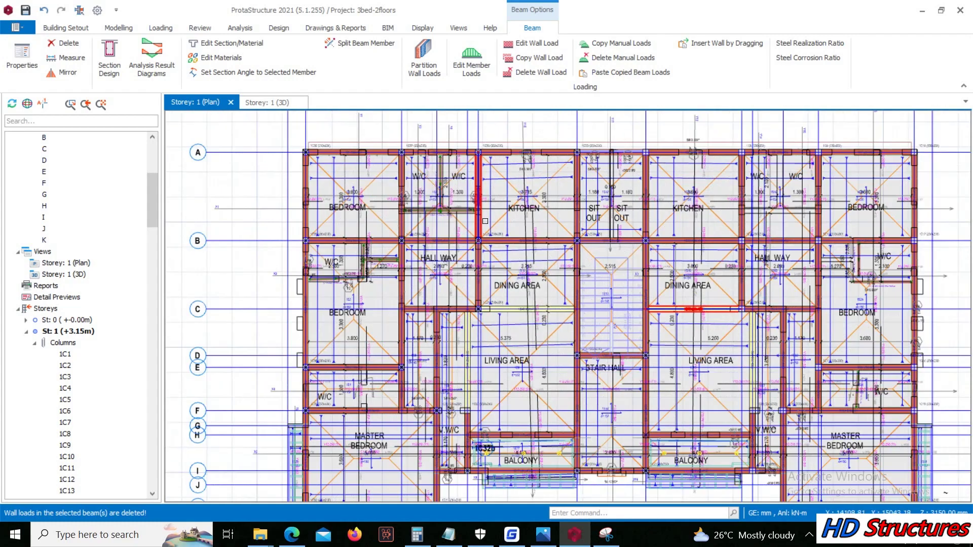
{"action": "left_click", "coordinate": [574, 535]}
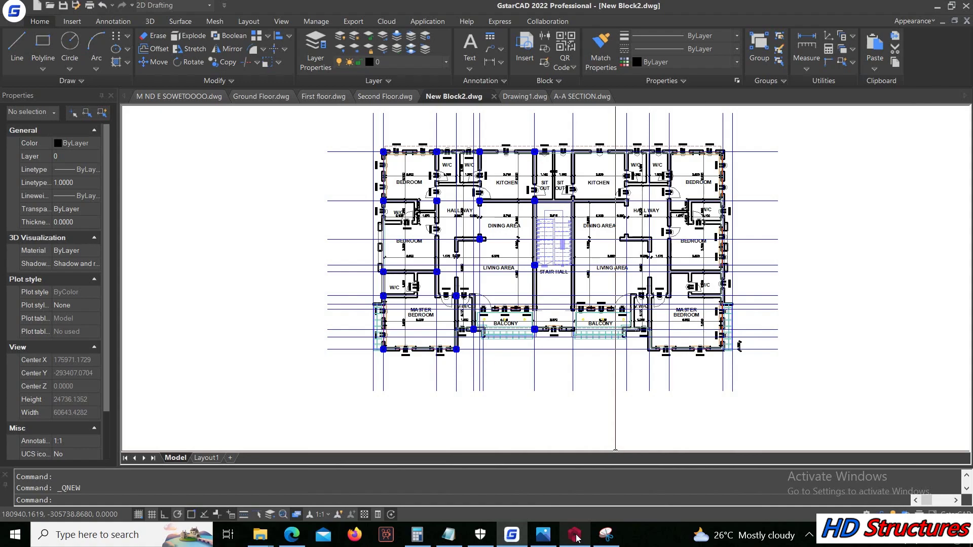
{"action": "left_click", "coordinate": [575, 536]}
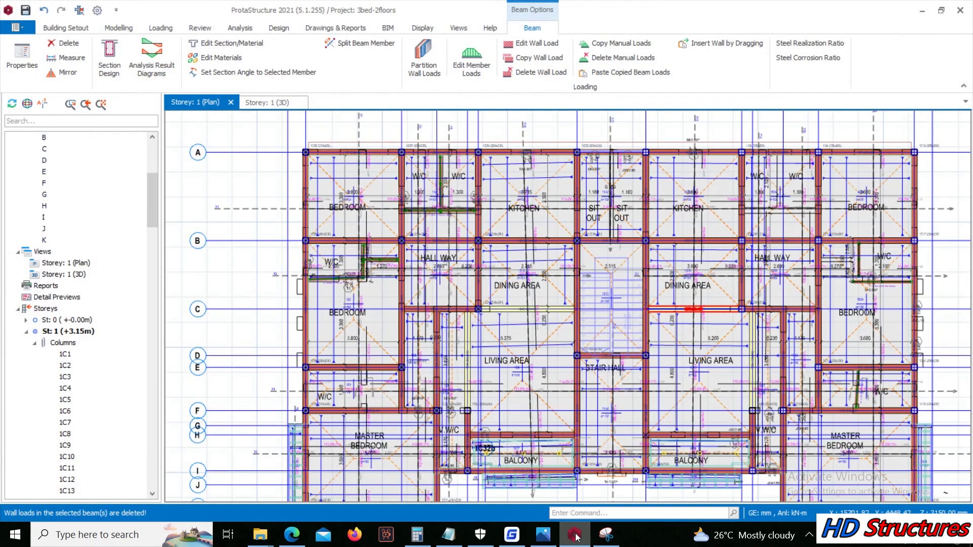
{"action": "left_click", "coordinate": [575, 536]}
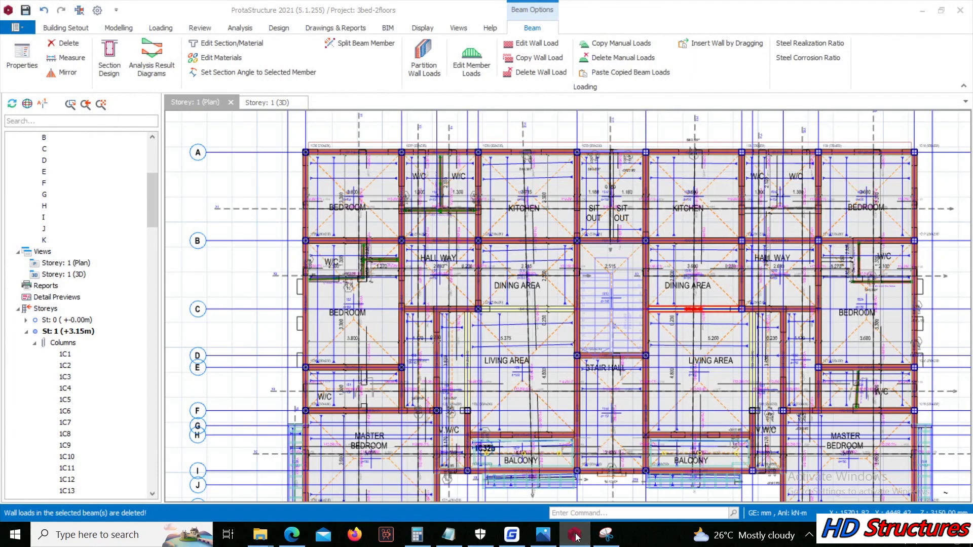
{"action": "left_click", "coordinate": [576, 535]}
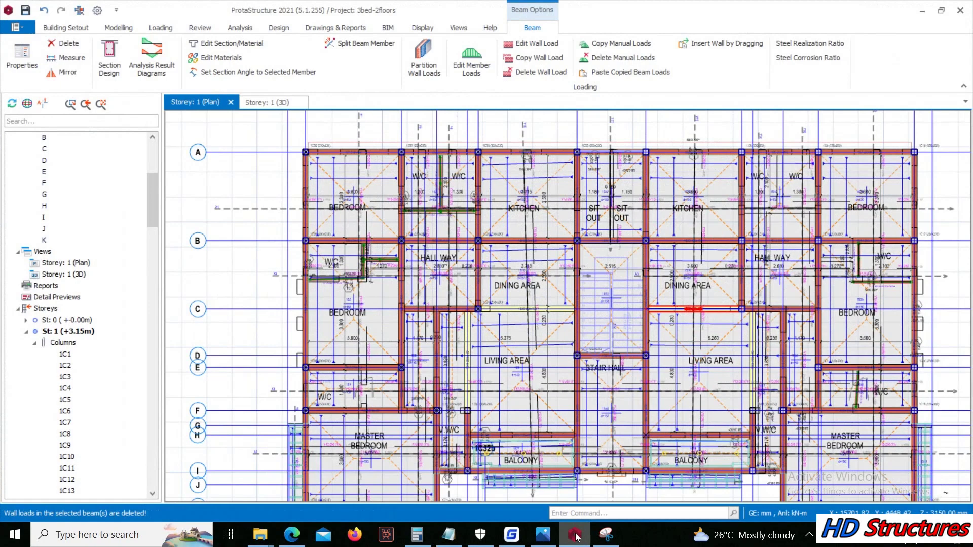
{"action": "scroll", "coordinate": [588, 375], "scroll_direction": "up", "scroll_amount": 3}
{"action": "scroll", "coordinate": [588, 375], "scroll_direction": "down", "scroll_amount": 2}
{"action": "scroll", "coordinate": [689, 298], "scroll_direction": "up", "scroll_amount": 2}
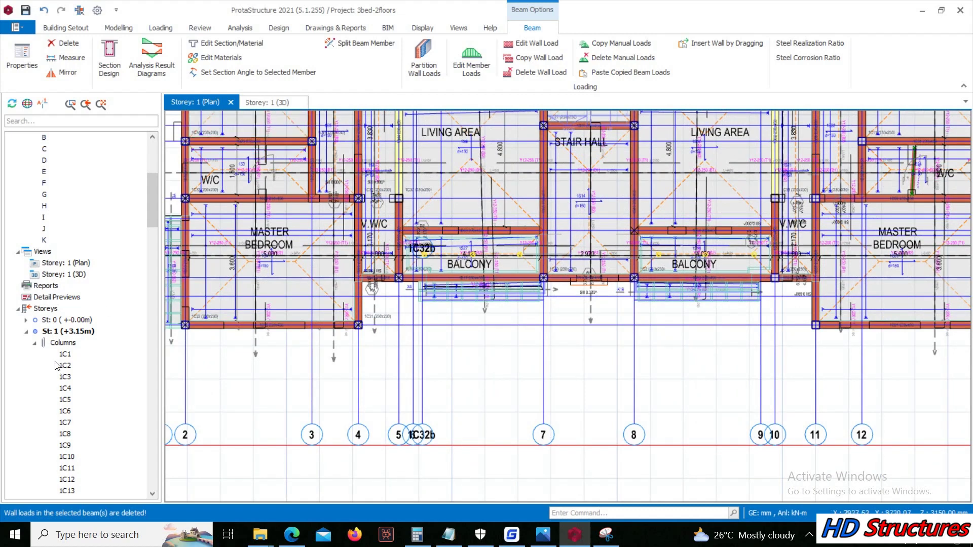
Step: Collapse the expanded member and Axis branches of the structure tree and open the storey 2 (+6.30m) plan
{"action": "left_click", "coordinate": [33, 344]}
{"action": "left_click", "coordinate": [34, 366]}
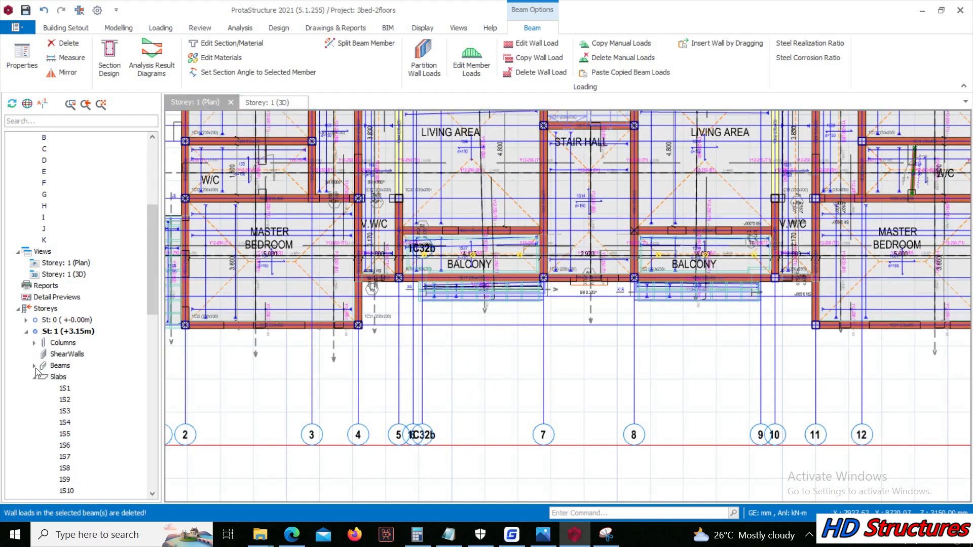
{"action": "left_click", "coordinate": [33, 377]}
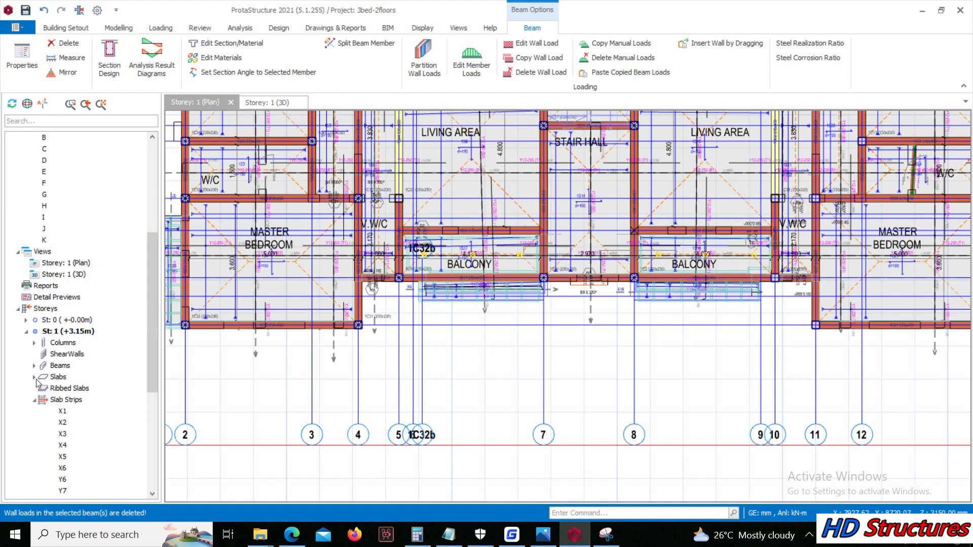
{"action": "left_click", "coordinate": [34, 400]}
{"action": "scroll", "coordinate": [56, 238], "scroll_direction": "up", "scroll_amount": 6}
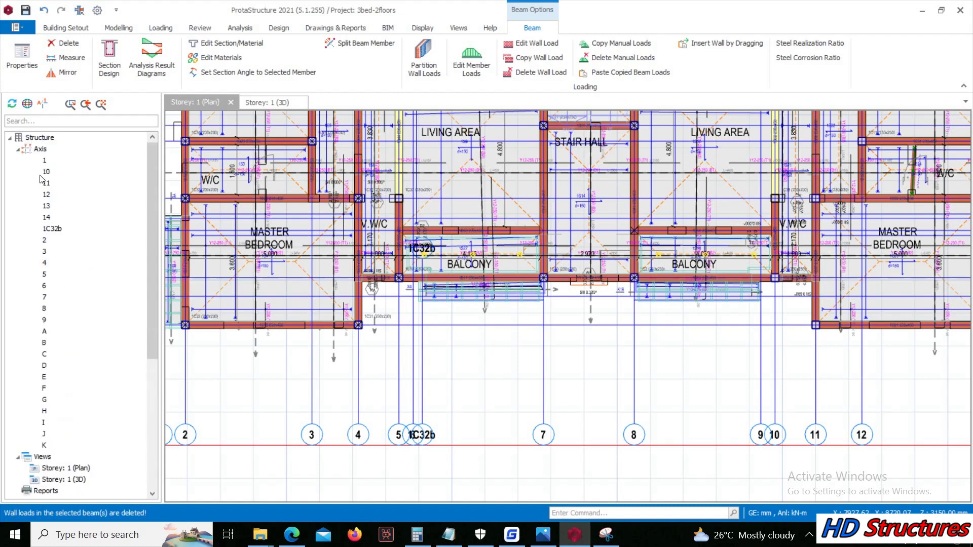
{"action": "left_click", "coordinate": [17, 150]}
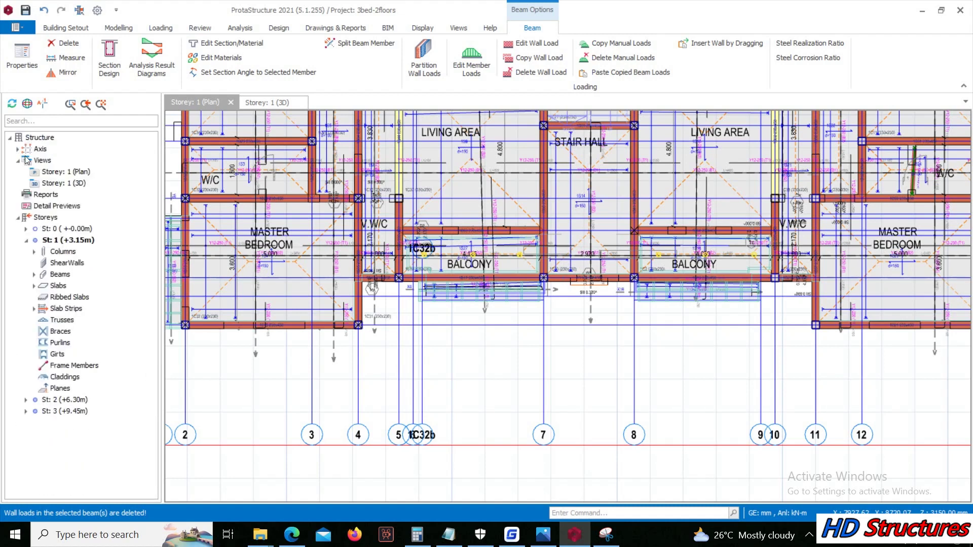
{"action": "double_click", "coordinate": [75, 401]}
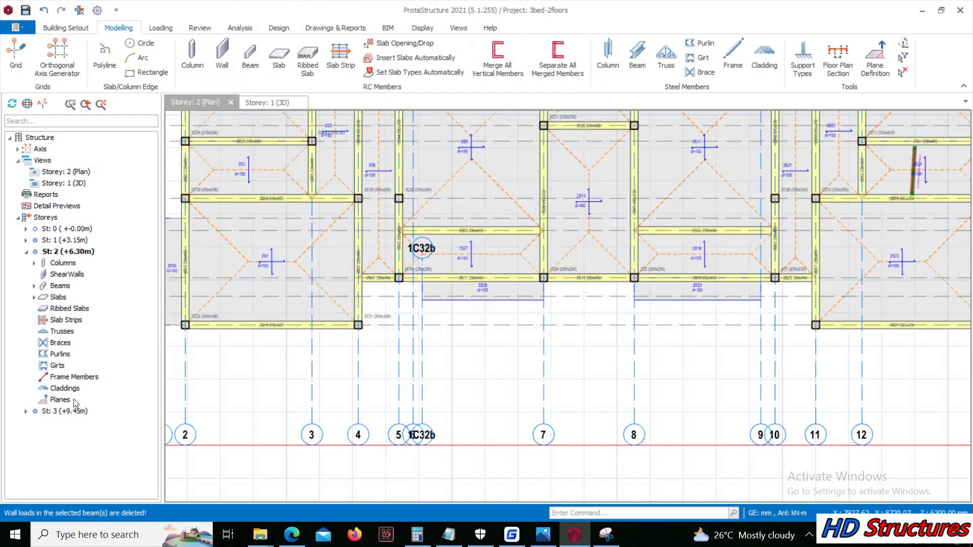
Step: Select the whole storey 2 plan and paste the copied wall load onto all its beams, replacing their existing wall loads
{"action": "scroll", "coordinate": [489, 318], "scroll_direction": "down", "scroll_amount": 2}
{"action": "scroll", "coordinate": [489, 317], "scroll_direction": "down", "scroll_amount": 3}
{"action": "scroll", "coordinate": [385, 223], "scroll_direction": "up", "scroll_amount": 2}
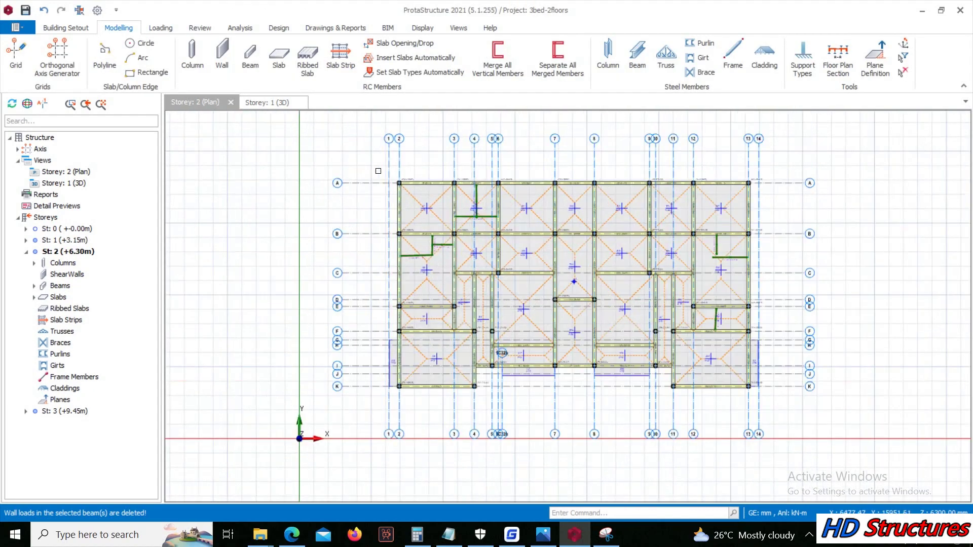
{"action": "left_click_drag", "start_coordinate": [359, 157], "coordinate": [825, 413]}
{"action": "right_click", "coordinate": [721, 161]}
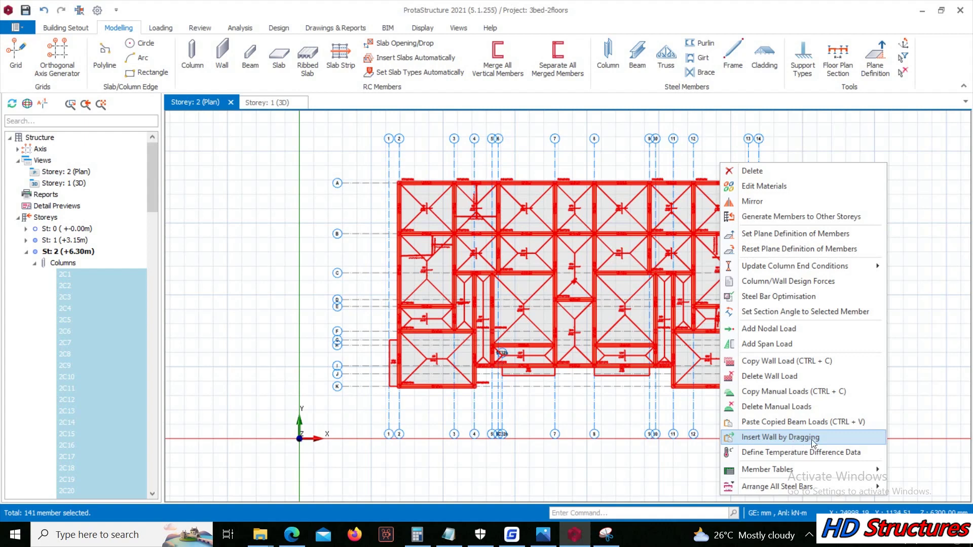
{"action": "left_click", "coordinate": [817, 423]}
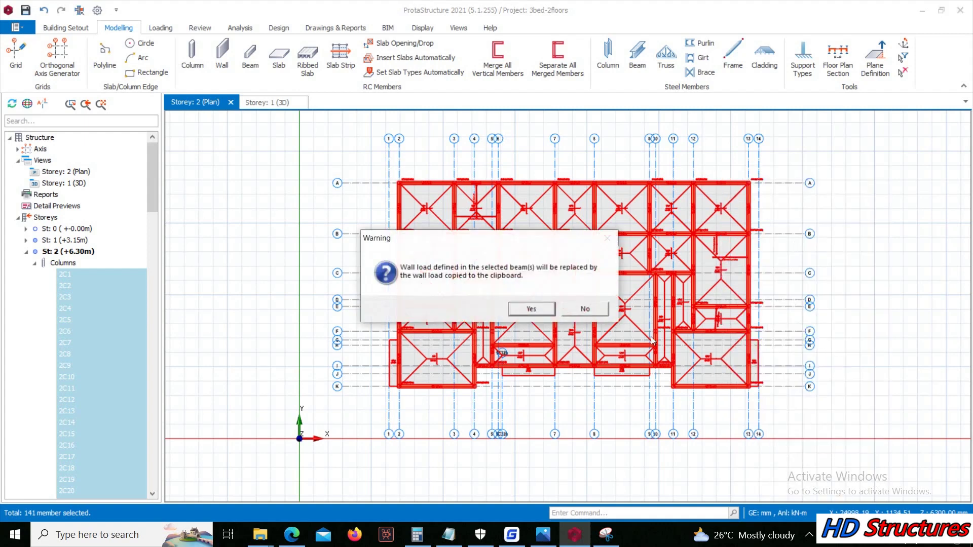
{"action": "left_click", "coordinate": [536, 310]}
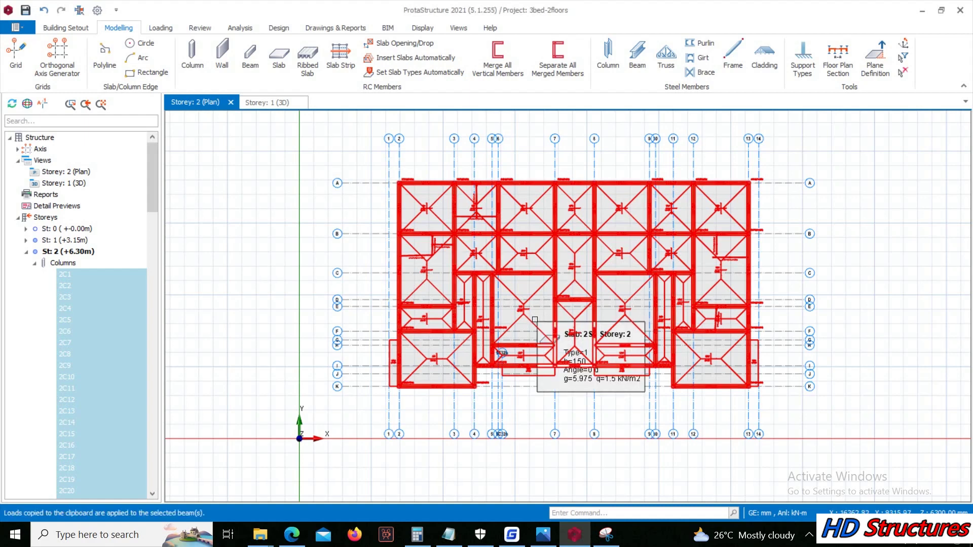
{"action": "key", "text": "Escape"}
Step: Delete the wall loads from the two storey 2 beams on axis C, between axes 6–7 and 8–9
{"action": "scroll", "coordinate": [591, 355], "scroll_direction": "up", "scroll_amount": 3}
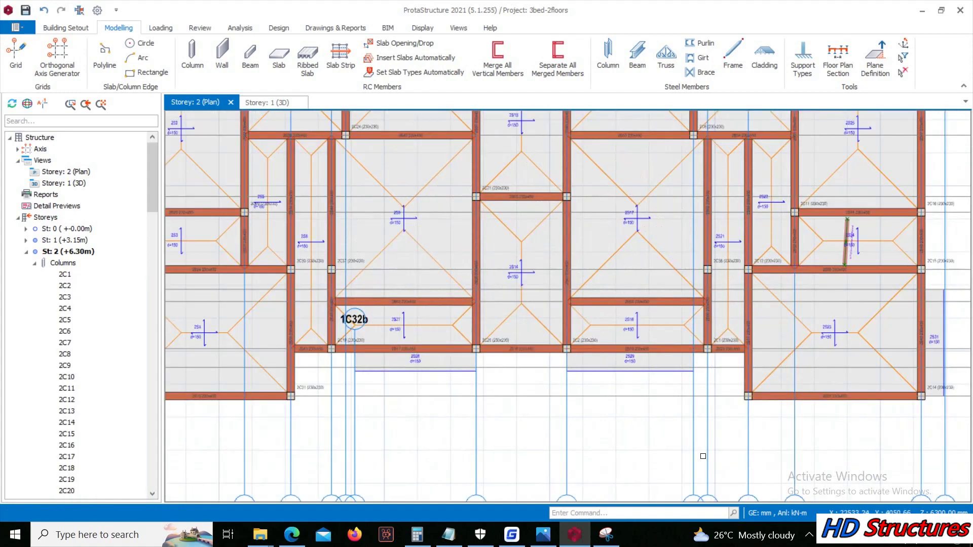
{"action": "scroll", "coordinate": [613, 376], "scroll_direction": "down", "scroll_amount": 4}
{"action": "scroll", "coordinate": [525, 183], "scroll_direction": "up", "scroll_amount": 3}
{"action": "scroll", "coordinate": [525, 183], "scroll_direction": "down", "scroll_amount": 1}
{"action": "scroll", "coordinate": [526, 183], "scroll_direction": "down", "scroll_amount": 1}
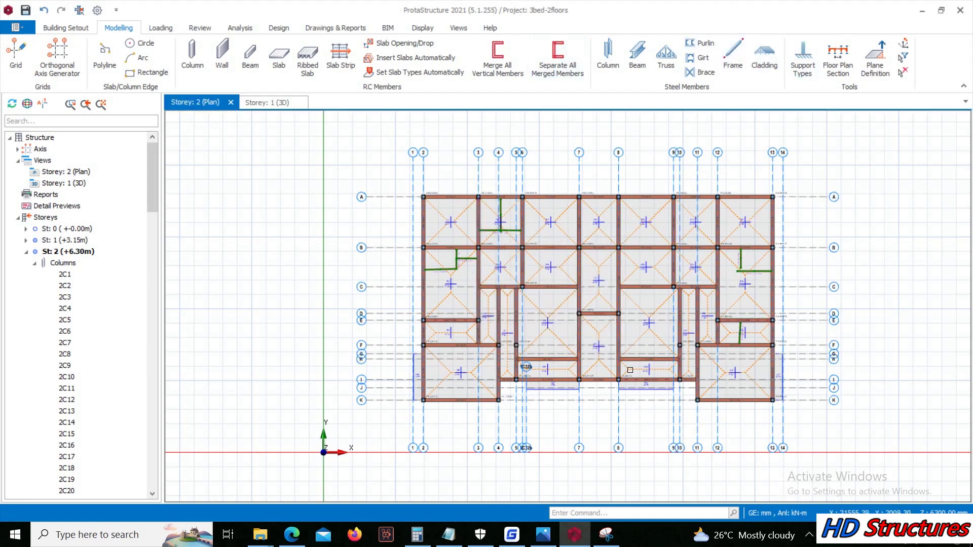
{"action": "scroll", "coordinate": [578, 294], "scroll_direction": "down", "scroll_amount": 2}
{"action": "scroll", "coordinate": [600, 273], "scroll_direction": "up", "scroll_amount": 3}
{"action": "left_click", "coordinate": [627, 301]}
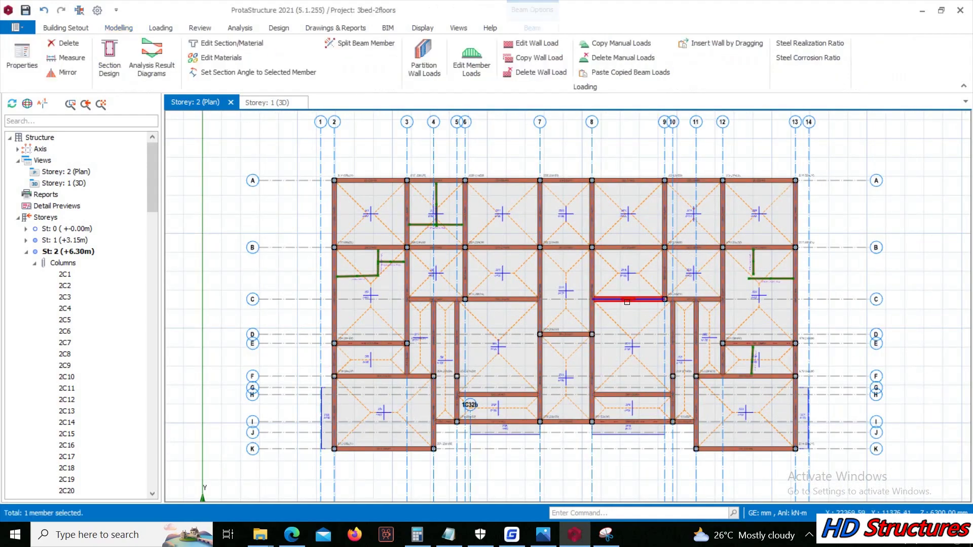
{"action": "left_click", "coordinate": [505, 300]}
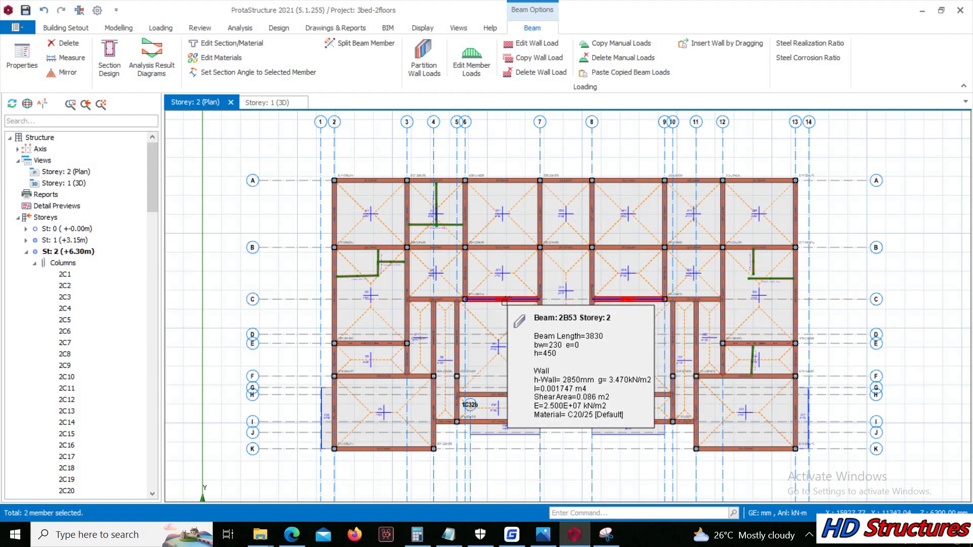
{"action": "right_click", "coordinate": [505, 300]}
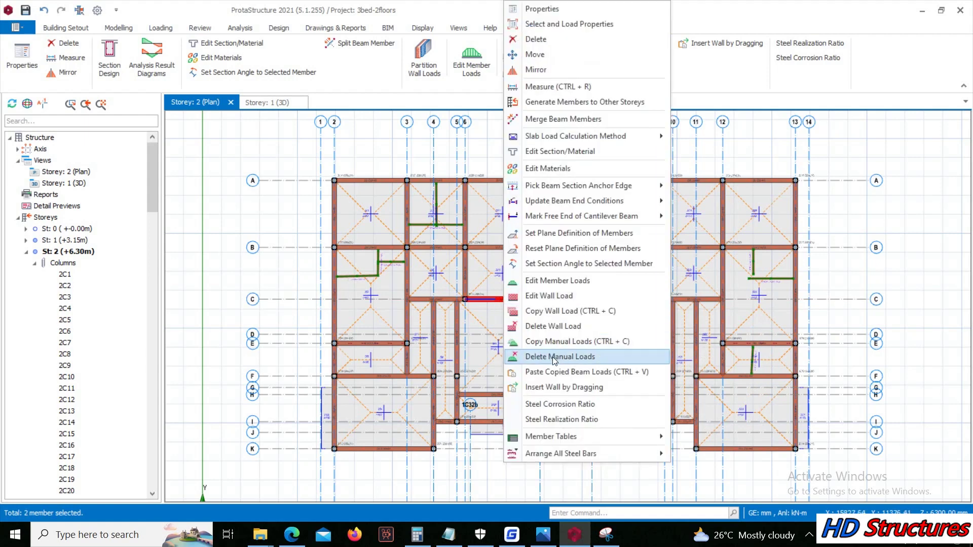
{"action": "left_click", "coordinate": [545, 326]}
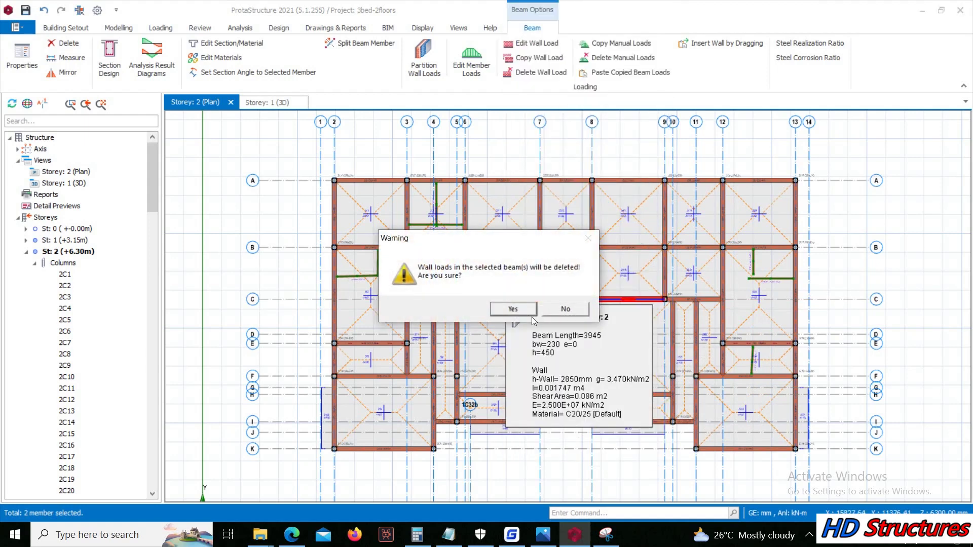
{"action": "left_click", "coordinate": [532, 311]}
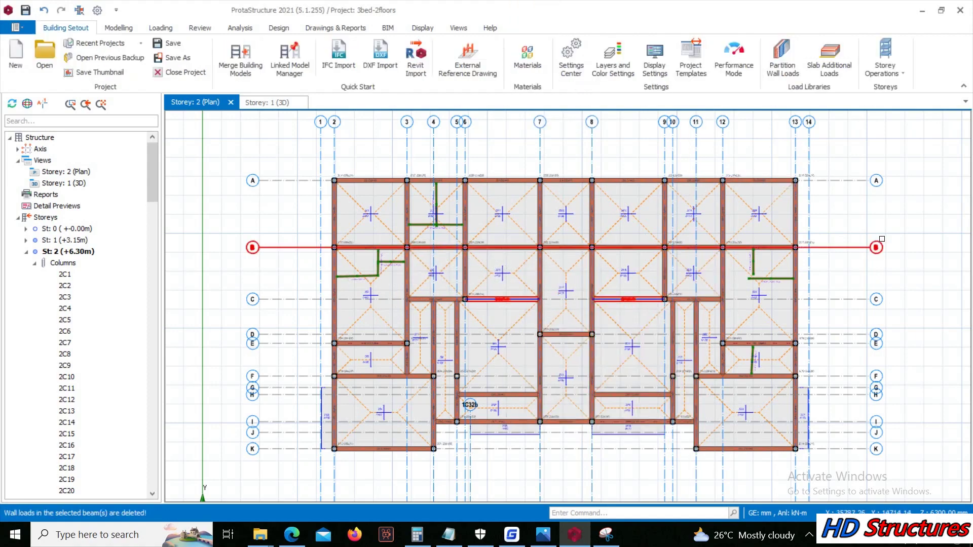
Step: Delete the wall loads from the storey 2 beams on axes 5 and 10, between axes C and F
{"action": "left_click", "coordinate": [593, 251]}
{"action": "scroll", "coordinate": [617, 279], "scroll_direction": "up", "scroll_amount": 3}
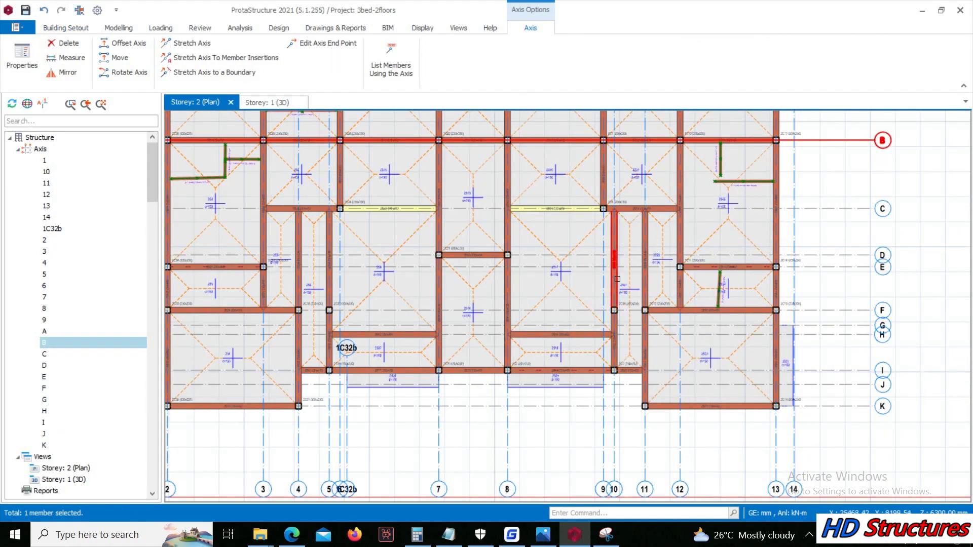
{"action": "left_click", "coordinate": [613, 273]}
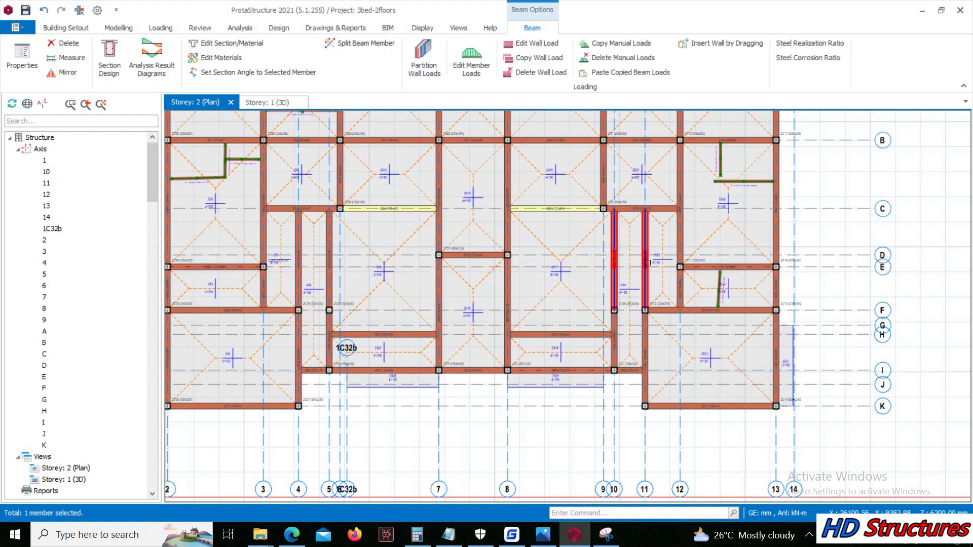
{"action": "left_click", "coordinate": [328, 253]}
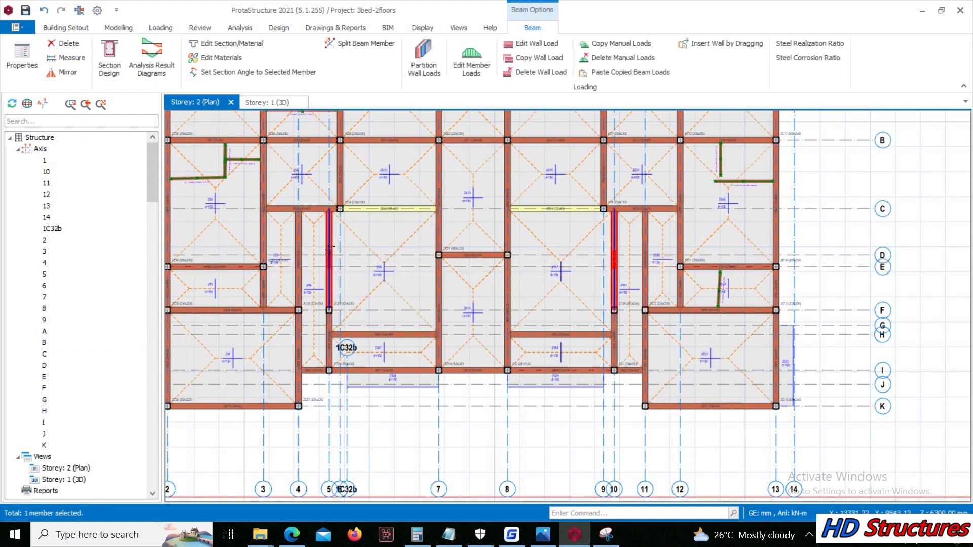
{"action": "right_click", "coordinate": [328, 250]}
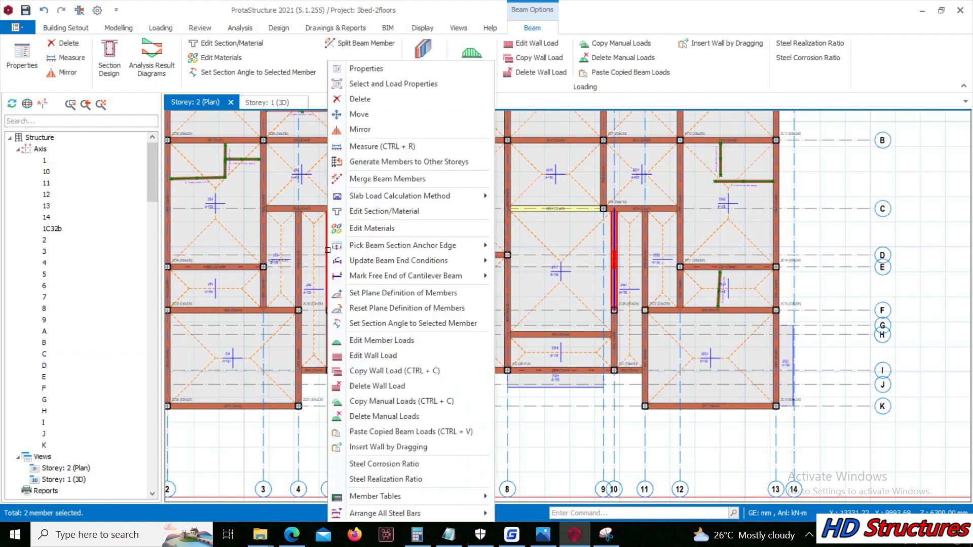
{"action": "left_click", "coordinate": [368, 387]}
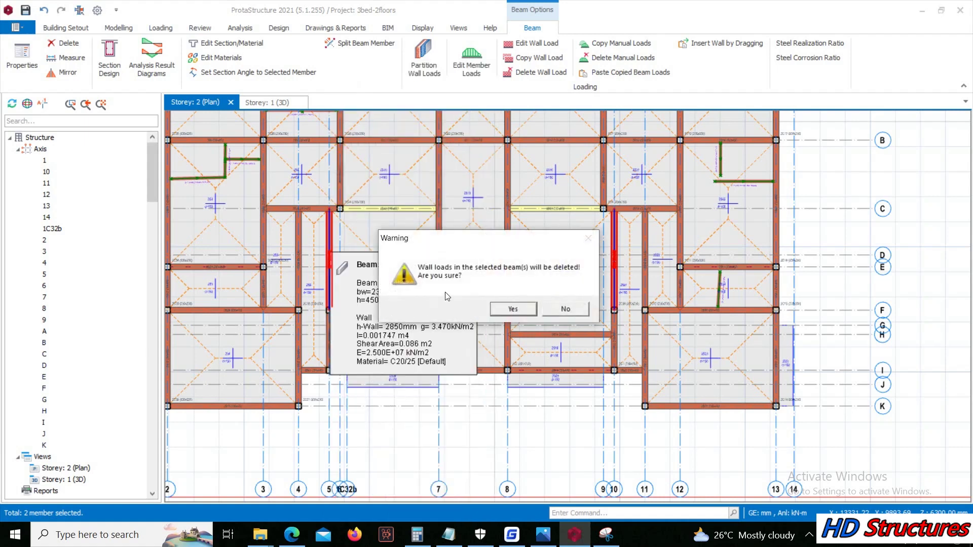
{"action": "left_click", "coordinate": [522, 308]}
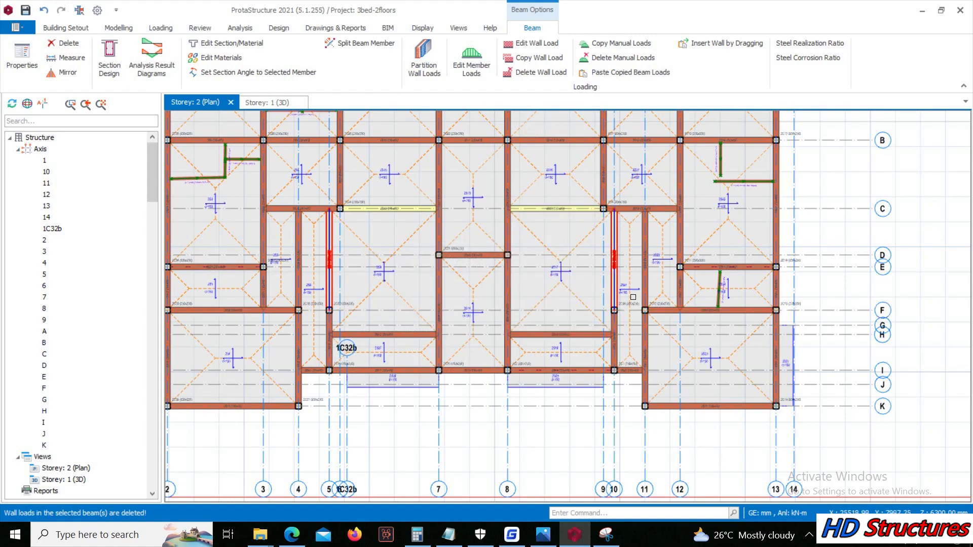
{"action": "key", "text": "Escape"}
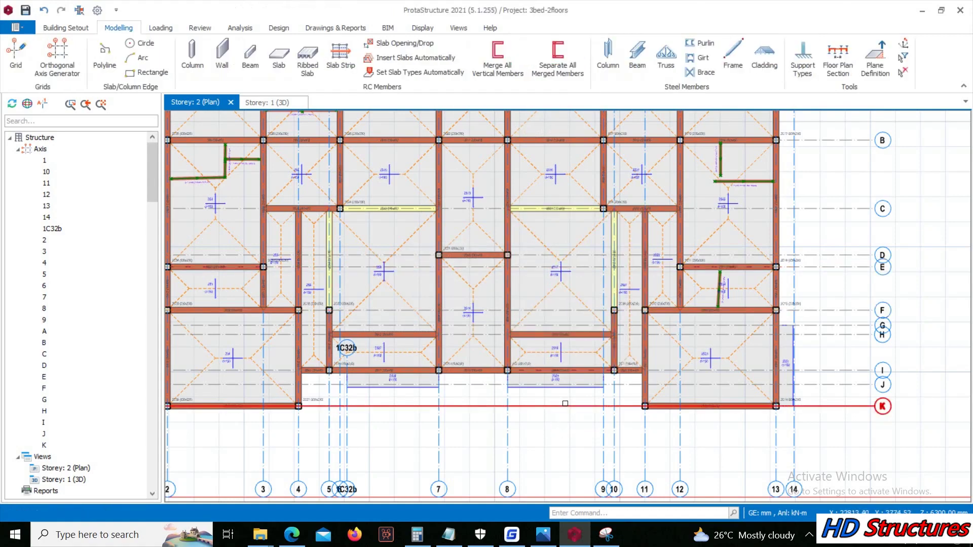
{"action": "middle_click_drag", "start_coordinate": [556, 428], "coordinate": [649, 495]}
{"action": "scroll", "coordinate": [279, 190], "scroll_direction": "down", "scroll_amount": 5}
{"action": "scroll", "coordinate": [400, 218], "scroll_direction": "up", "scroll_amount": 3}
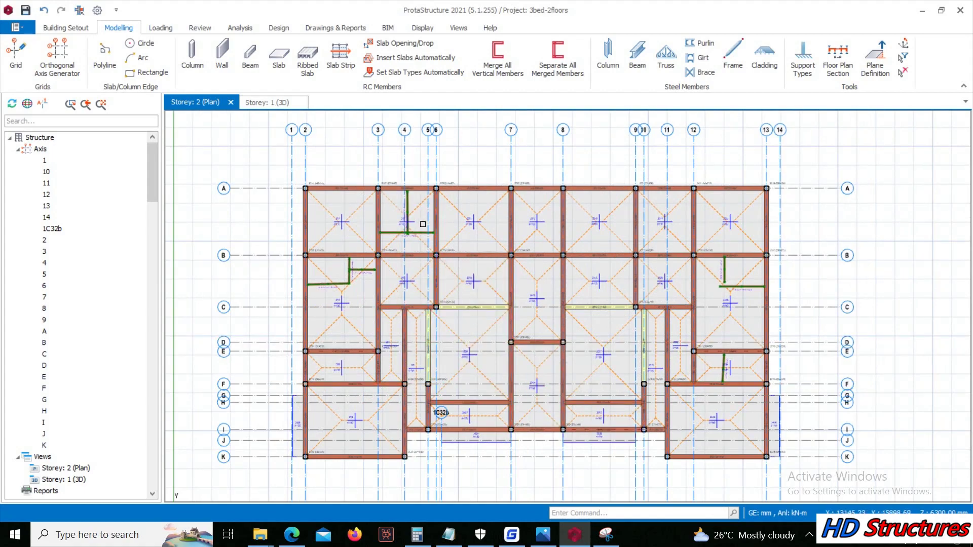
{"action": "scroll", "coordinate": [786, 264], "scroll_direction": "up", "scroll_amount": 2}
{"action": "scroll", "coordinate": [574, 226], "scroll_direction": "down", "scroll_amount": 2}
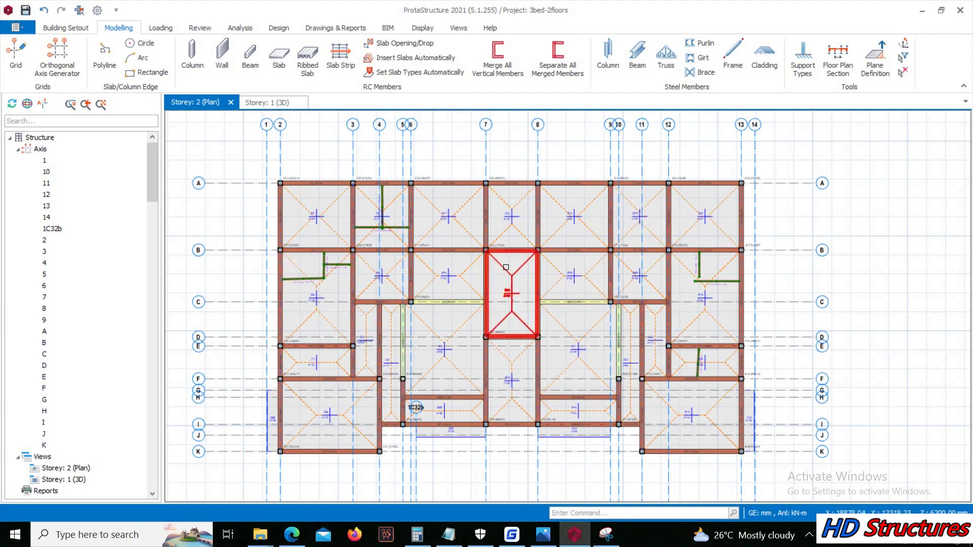
{"action": "scroll", "coordinate": [566, 275], "scroll_direction": "down", "scroll_amount": 1}
{"action": "scroll", "coordinate": [457, 232], "scroll_direction": "up", "scroll_amount": 1}
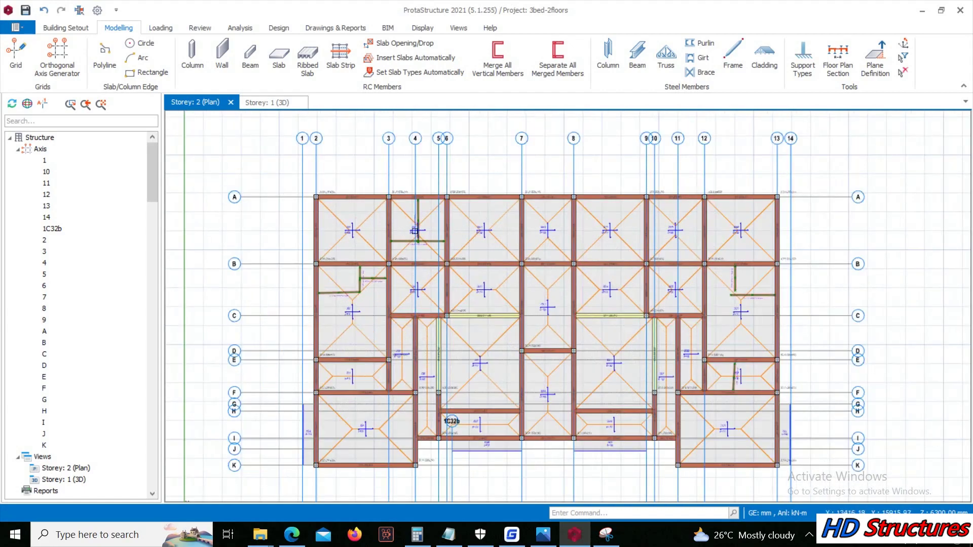
{"action": "left_click", "coordinate": [809, 535]}
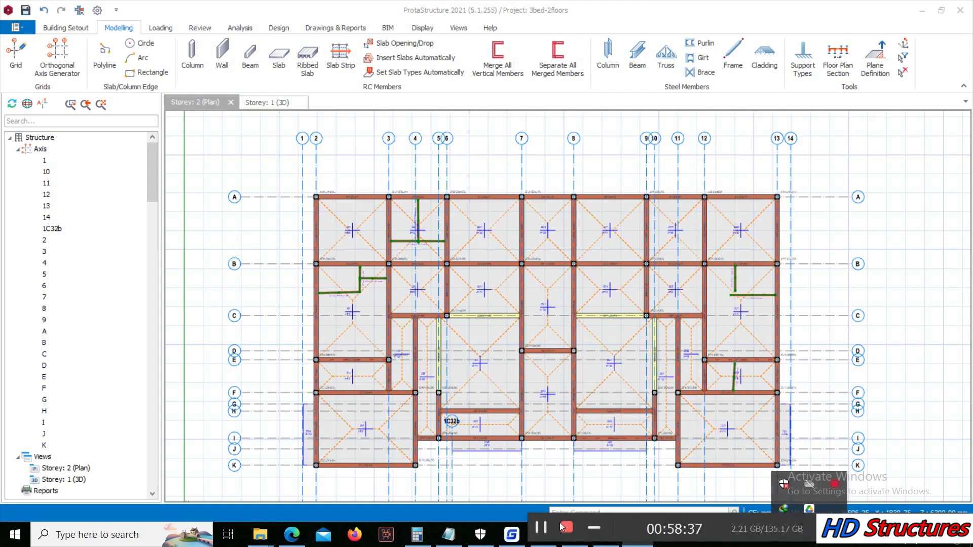
{"action": "left_click", "coordinate": [541, 531]}
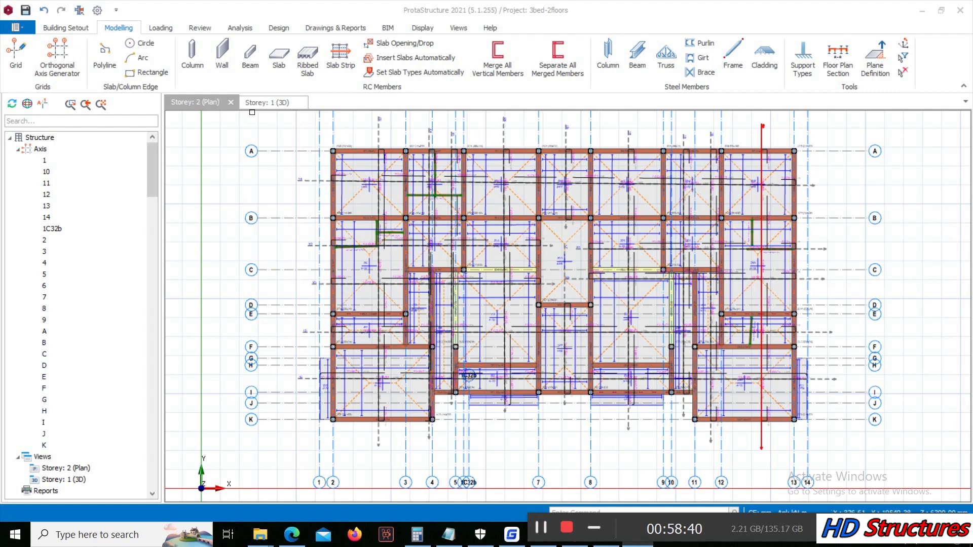
Step: Open the Storey: 1 (3D) view and examine the wall loads on the building model
{"action": "left_click", "coordinate": [264, 103]}
{"action": "middle_click_drag", "start_coordinate": [486, 243], "coordinate": [506, 247]}
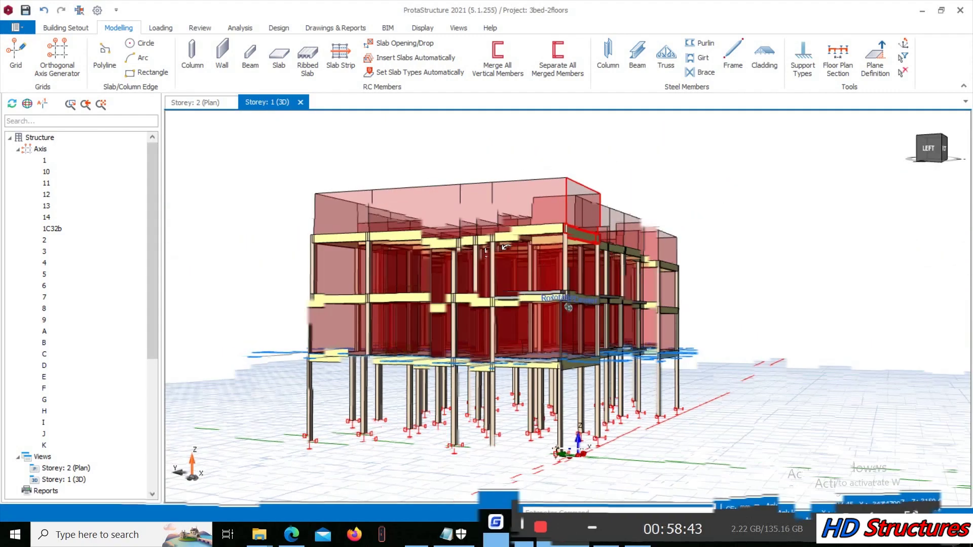
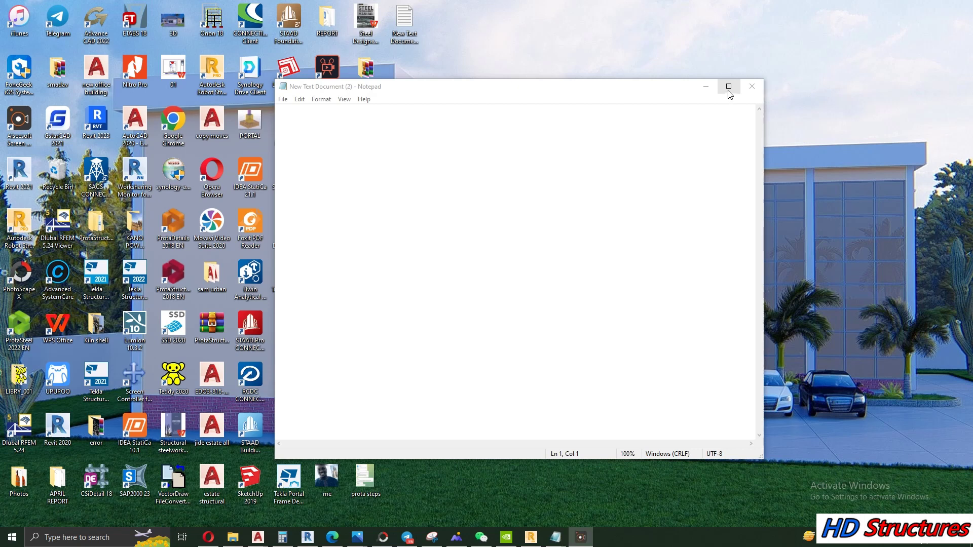
Step: Maximize the Notepad document and write the note "now we will match properties or increase our text"
{"action": "left_click", "coordinate": [729, 87]}
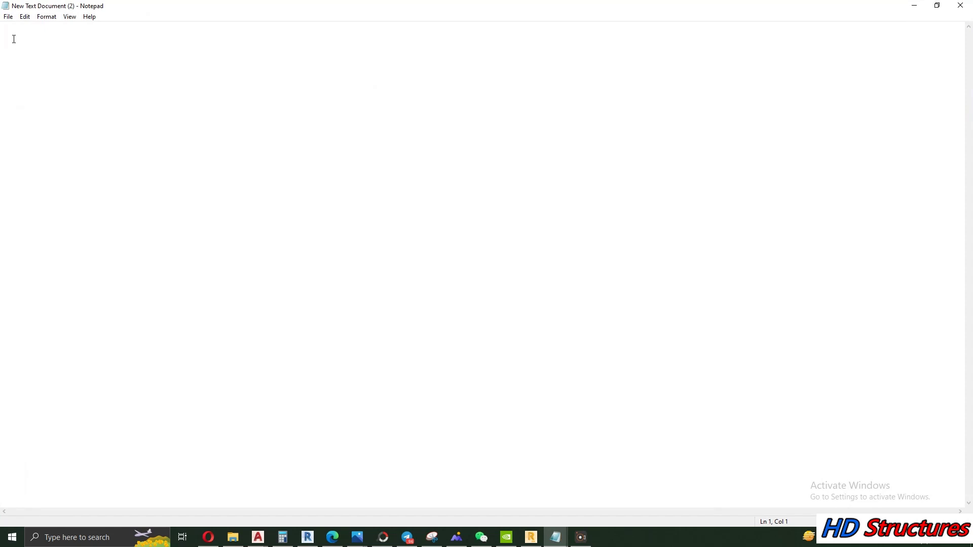
{"action": "type", "text": "now we"}
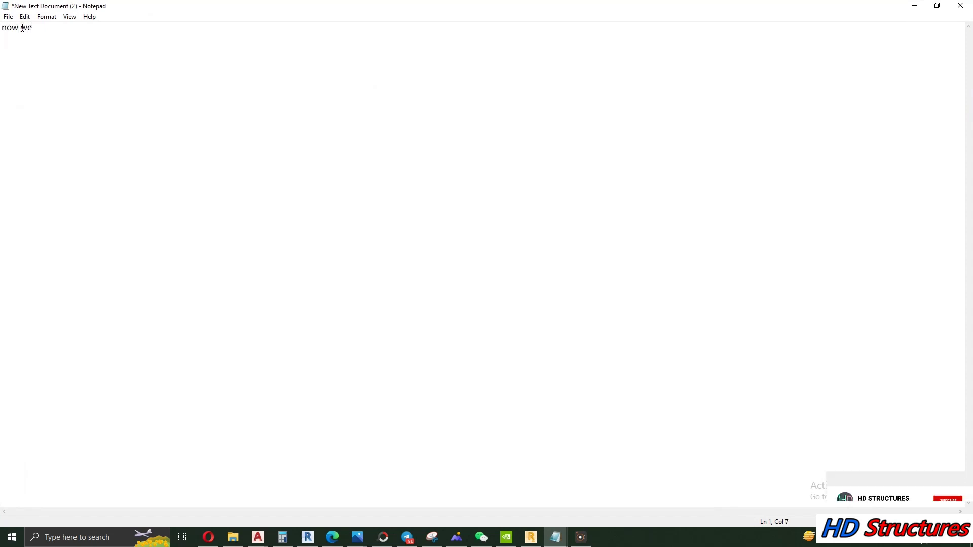
{"action": "type", "text": " will match properties"}
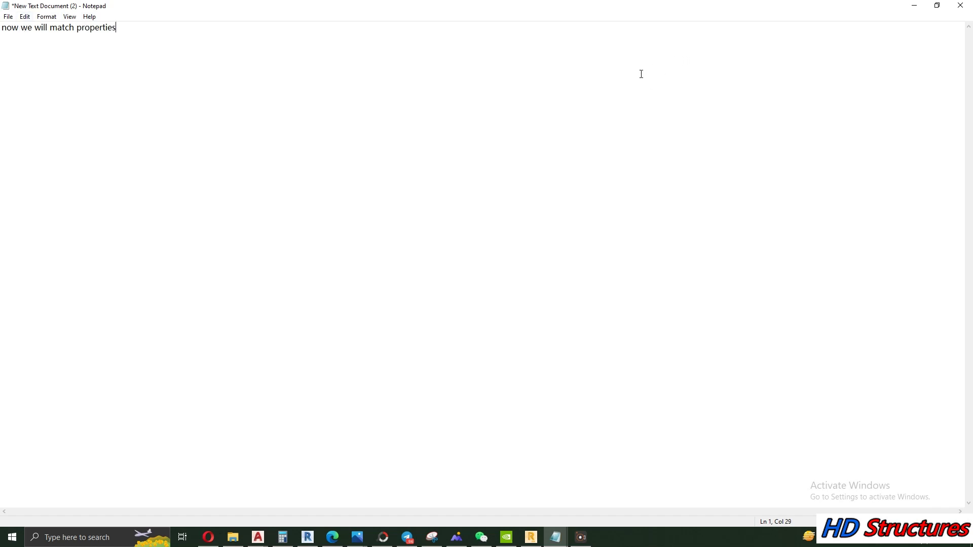
{"action": "type", "text": " or increase our text"}
Step: Switch to AutoCAD with the 3BED STRUCTURES.dwg drawing
{"action": "mouse_move", "coordinate": [293, 543]}
{"action": "left_click", "coordinate": [258, 537]}
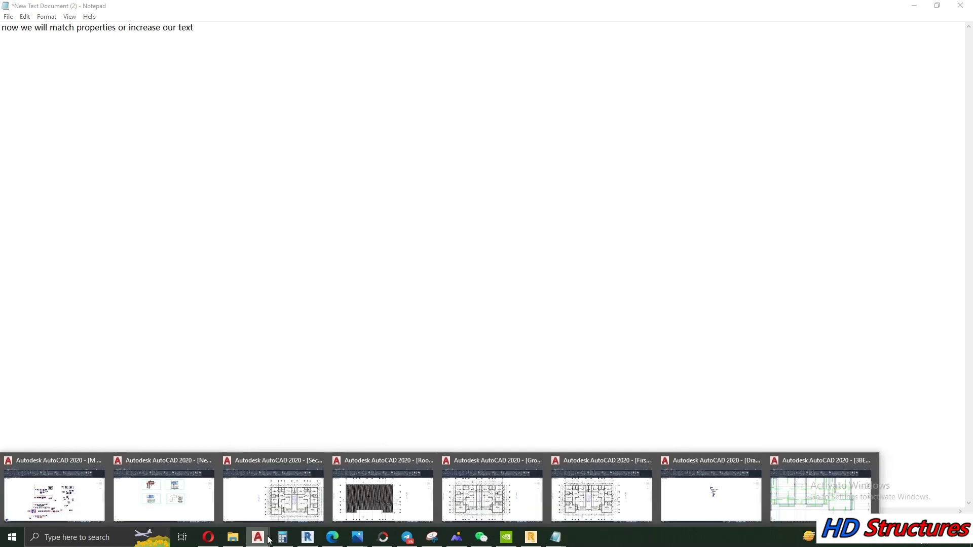
{"action": "left_click", "coordinate": [805, 508]}
Step: Erase one overlapping pair of the 300 and 780 length texts at the first 20Y12-2-250(T1) top bar
{"action": "scroll", "coordinate": [495, 289], "scroll_direction": "down", "scroll_amount": 3}
{"action": "scroll", "coordinate": [495, 289], "scroll_direction": "up", "scroll_amount": 5}
{"action": "scroll", "coordinate": [530, 283], "scroll_direction": "up", "scroll_amount": 5}
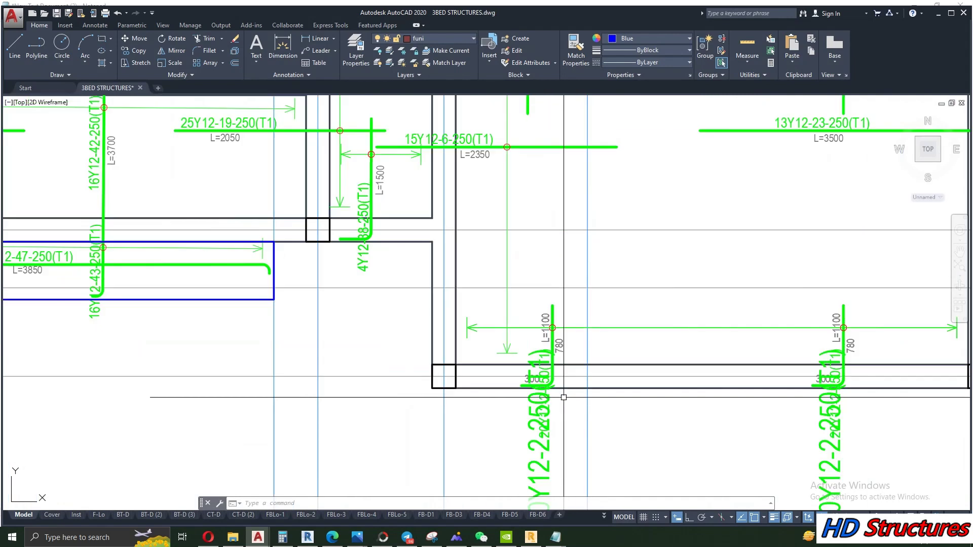
{"action": "left_click", "coordinate": [545, 375]}
{"action": "scroll", "coordinate": [545, 376], "scroll_direction": "up", "scroll_amount": 3}
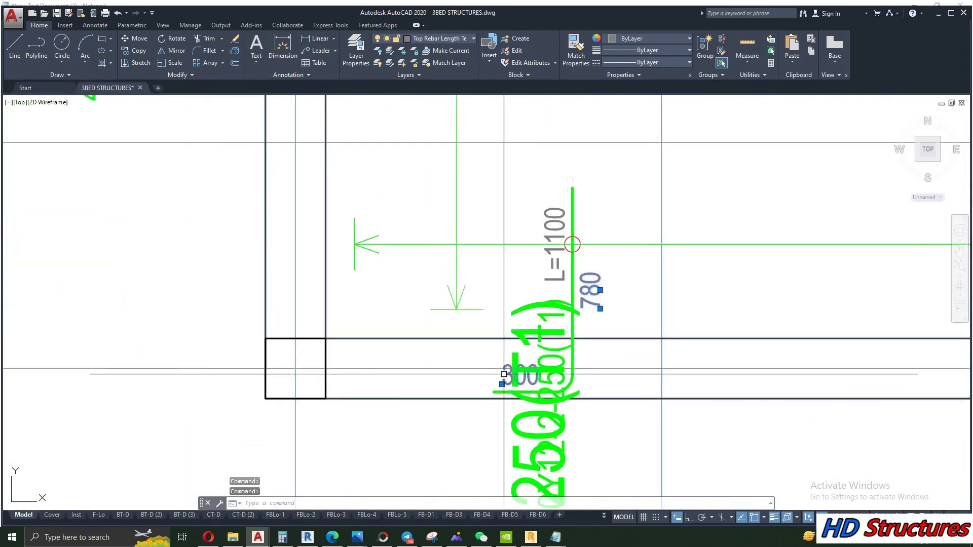
{"action": "right_click", "coordinate": [490, 283]}
{"action": "left_click", "coordinate": [515, 342]}
Step: Erase the oversized duplicate label overlapping the 20Y12-2-250(T1) bar label
{"action": "scroll", "coordinate": [532, 319], "scroll_direction": "down", "scroll_amount": 2}
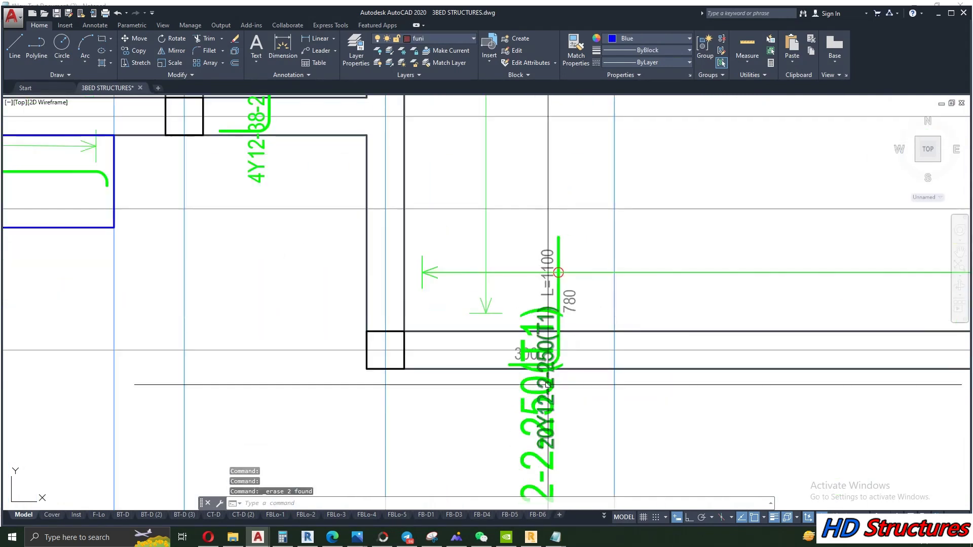
{"action": "mouse_move", "coordinate": [557, 464]}
{"action": "left_mouse_down"}
{"action": "mouse_move", "coordinate": [532, 469]}
{"action": "mouse_move", "coordinate": [513, 297]}
{"action": "left_mouse_up"}
{"action": "right_click", "coordinate": [512, 296]}
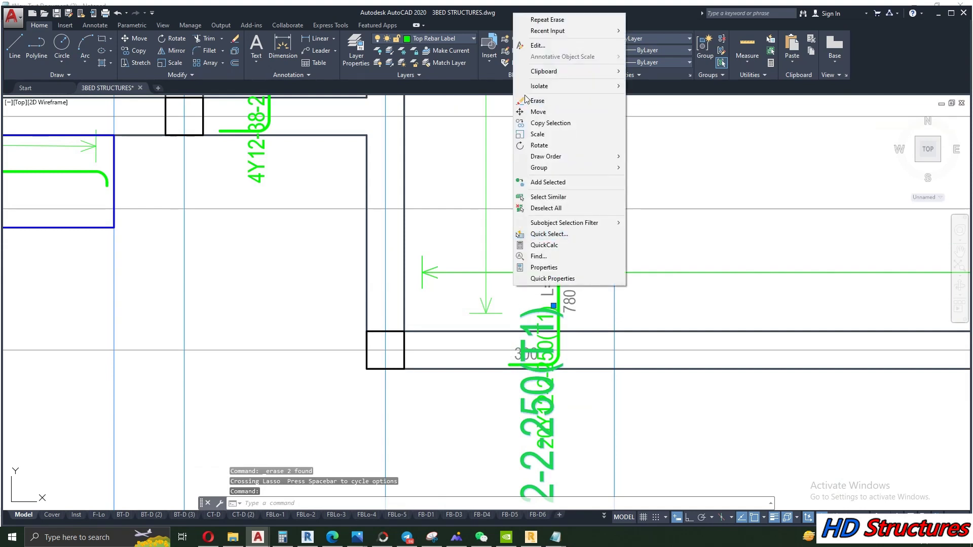
{"action": "left_click", "coordinate": [532, 100]}
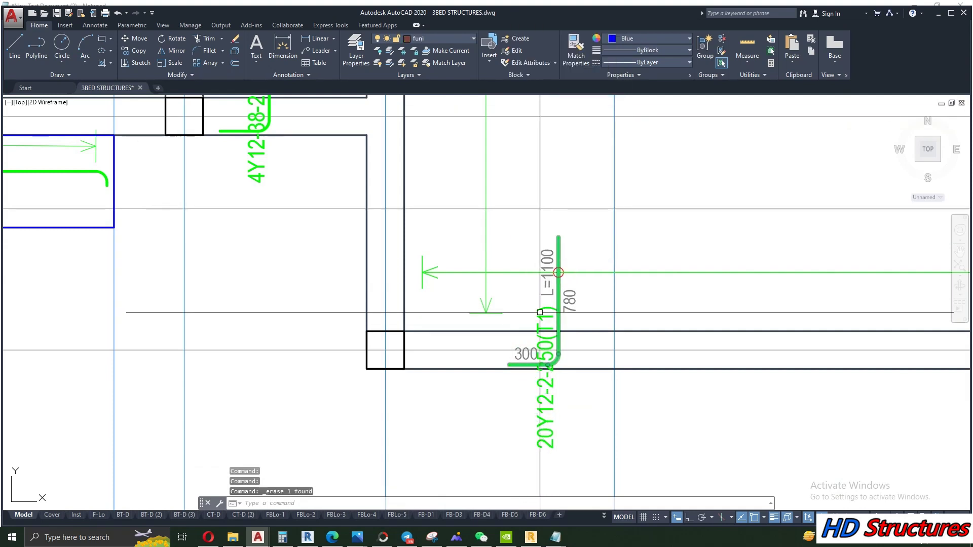
Step: Erase the remaining 300 and 780 length texts beside the 20Y12-2-250(T1) bar
{"action": "left_click", "coordinate": [522, 354]}
{"action": "left_click", "coordinate": [580, 306]}
{"action": "left_click", "coordinate": [570, 294]}
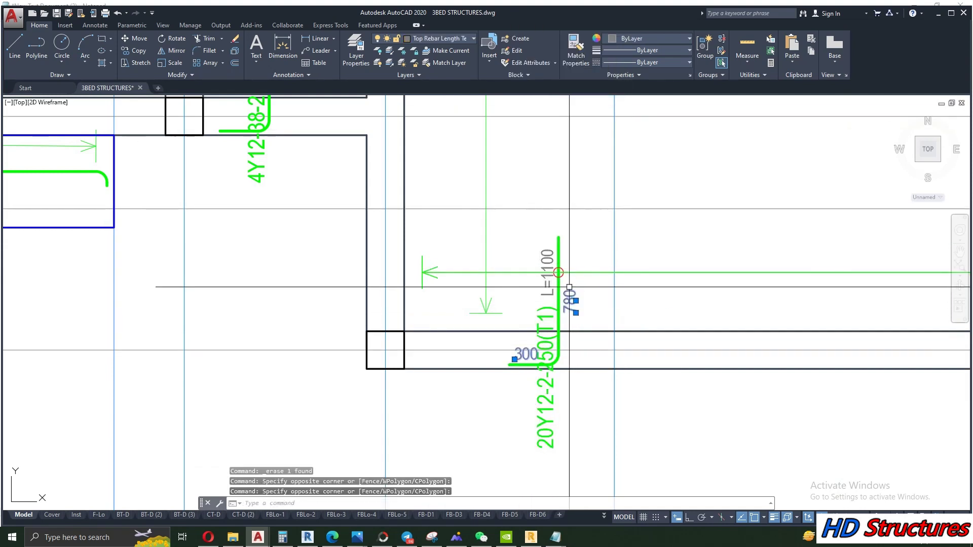
{"action": "right_click", "coordinate": [546, 192]}
{"action": "left_click", "coordinate": [579, 256]}
Step: Move the L=1100 text to the opposite side of its bar, just below the distribution line, using the circle's centre as base point
{"action": "left_click", "coordinate": [545, 269]}
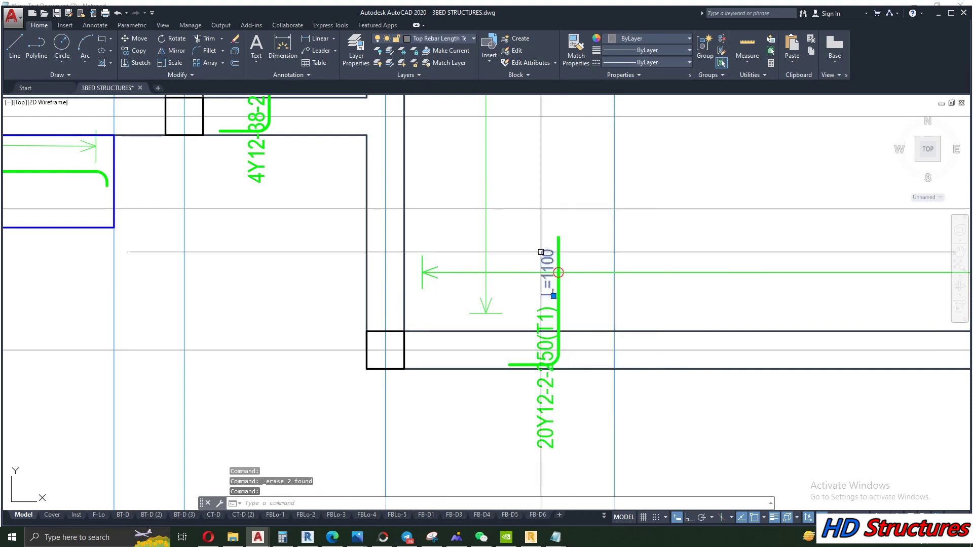
{"action": "right_click", "coordinate": [530, 209]}
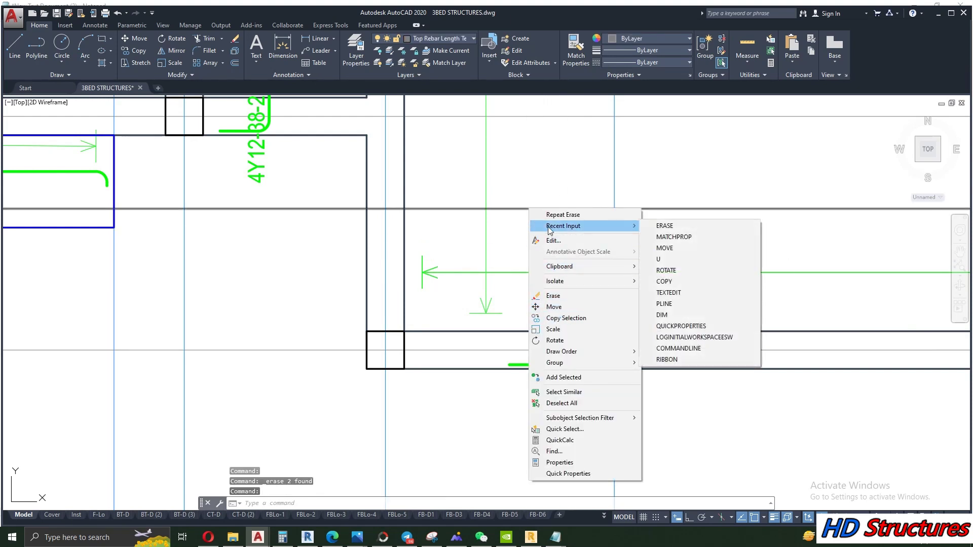
{"action": "scroll", "coordinate": [544, 203], "scroll_direction": "up", "scroll_amount": 4}
{"action": "right_click", "coordinate": [514, 176]}
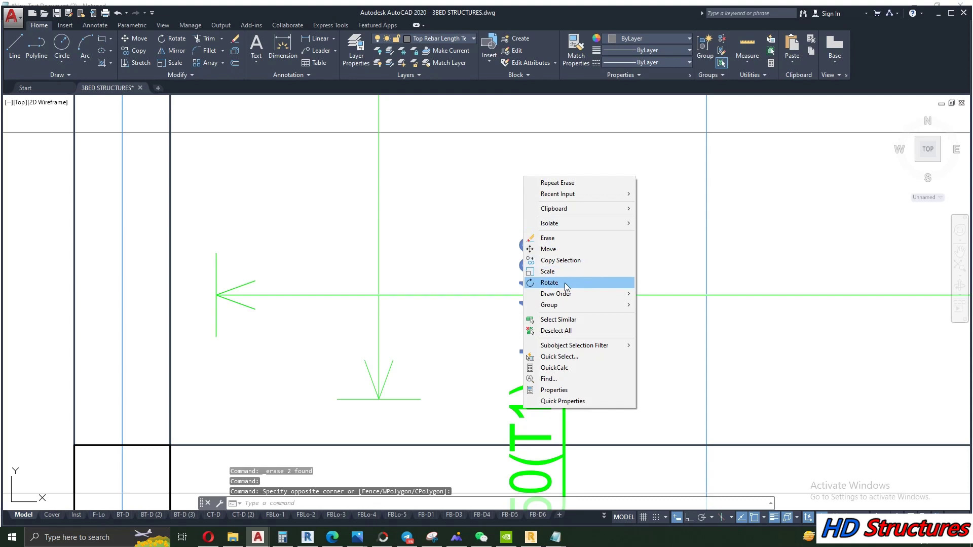
{"action": "left_click", "coordinate": [557, 250]}
{"action": "left_click", "coordinate": [564, 295]}
{"action": "left_click", "coordinate": [612, 355]}
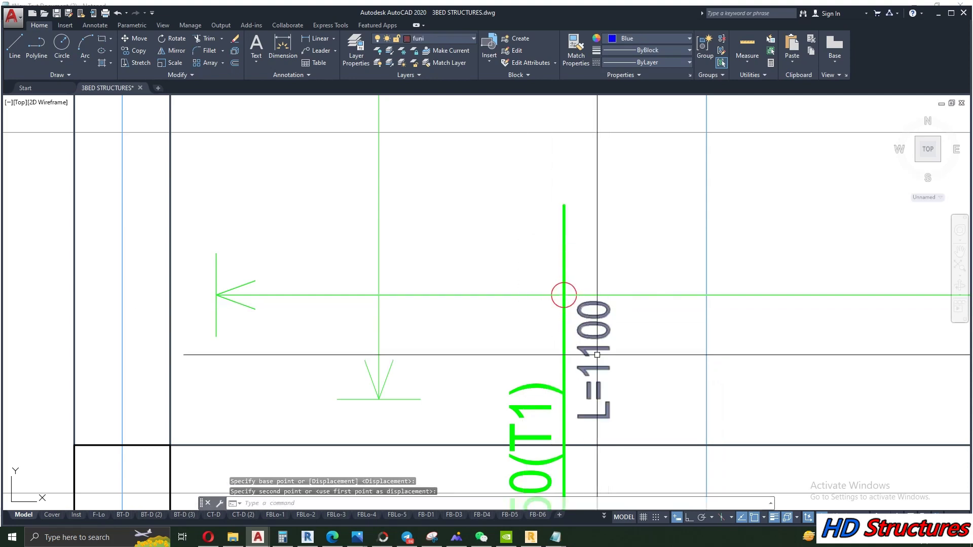
Step: Match the properties of the 16Y12-40-250(T1) and 17Y12-40-250(T1) labels beside the staircase to the 23Y12-24-250(T1) label in the first floor slab drawing
{"action": "scroll", "coordinate": [612, 356], "scroll_direction": "down", "scroll_amount": 4}
{"action": "left_click", "coordinate": [576, 51]}
{"action": "scroll", "coordinate": [597, 330], "scroll_direction": "down", "scroll_amount": 8}
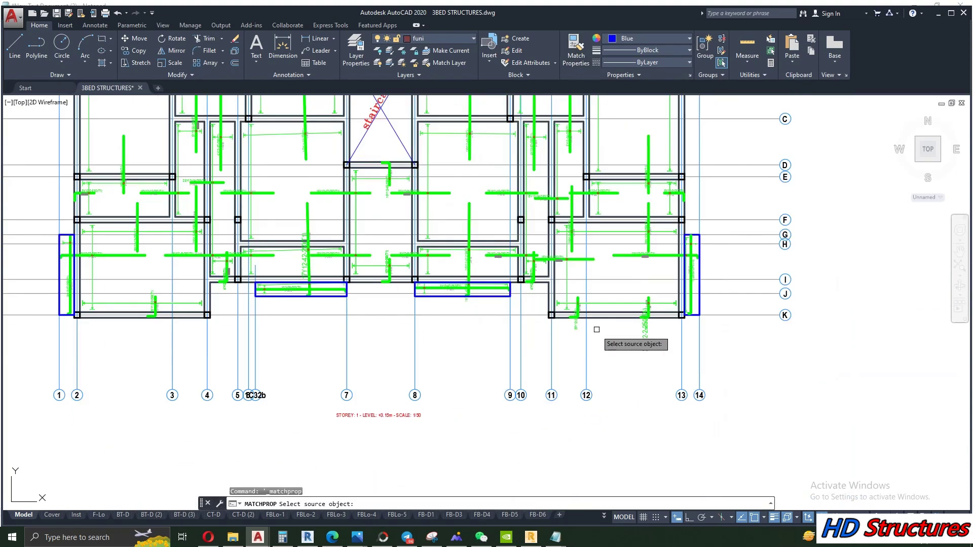
{"action": "scroll", "coordinate": [787, 234], "scroll_direction": "up", "scroll_amount": 7}
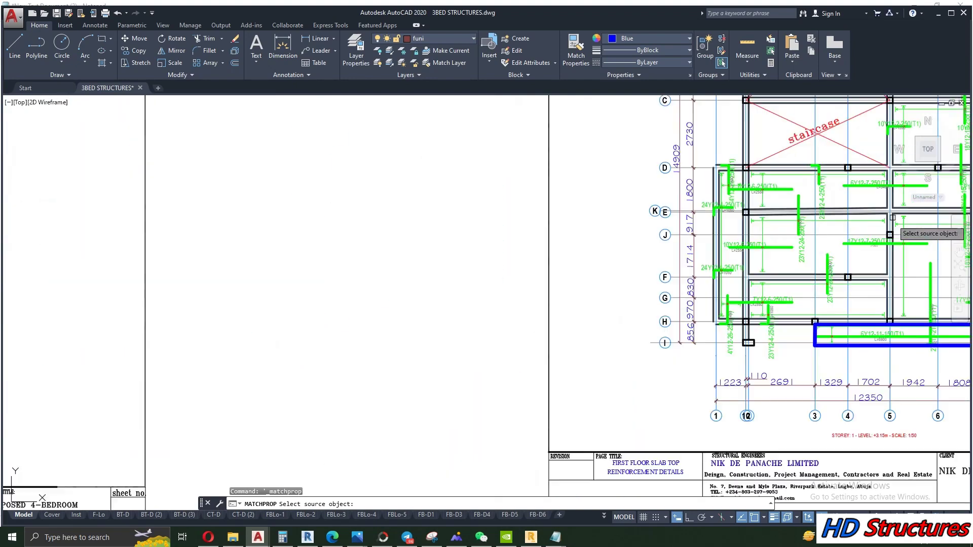
{"action": "left_click", "coordinate": [744, 277]}
{"action": "scroll", "coordinate": [744, 280], "scroll_direction": "down", "scroll_amount": 7}
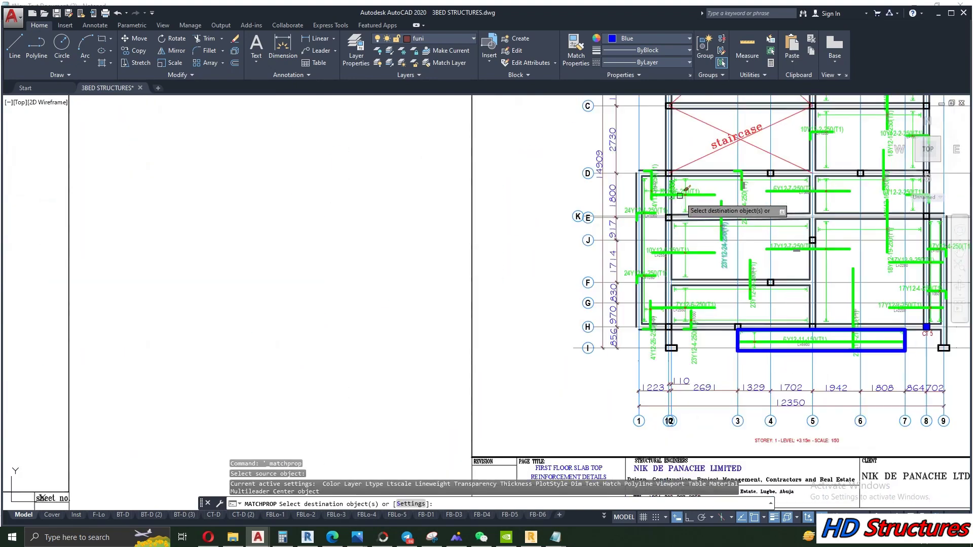
{"action": "scroll", "coordinate": [594, 284], "scroll_direction": "up", "scroll_amount": 2}
{"action": "scroll", "coordinate": [607, 152], "scroll_direction": "up", "scroll_amount": 6}
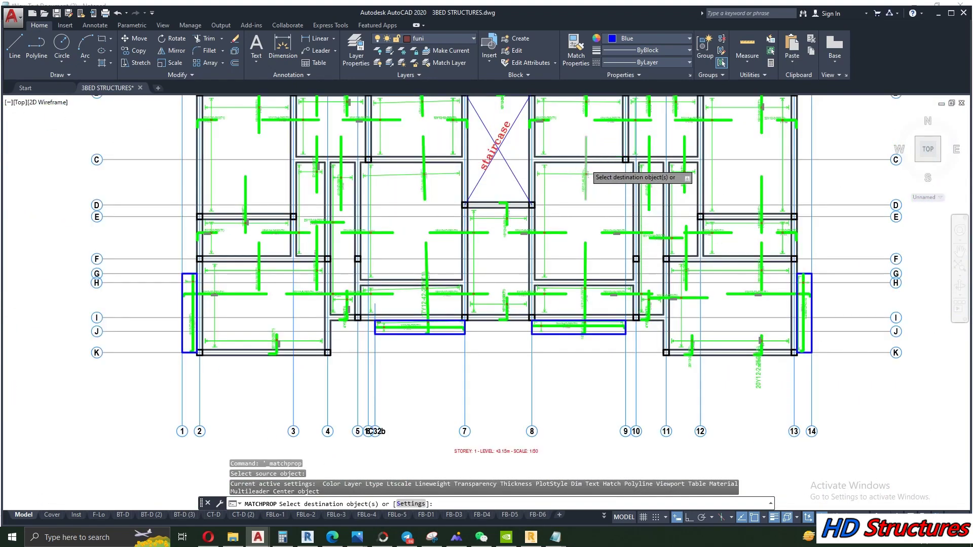
{"action": "scroll", "coordinate": [586, 223], "scroll_direction": "up", "scroll_amount": 6}
{"action": "scroll", "coordinate": [581, 230], "scroll_direction": "down", "scroll_amount": 6}
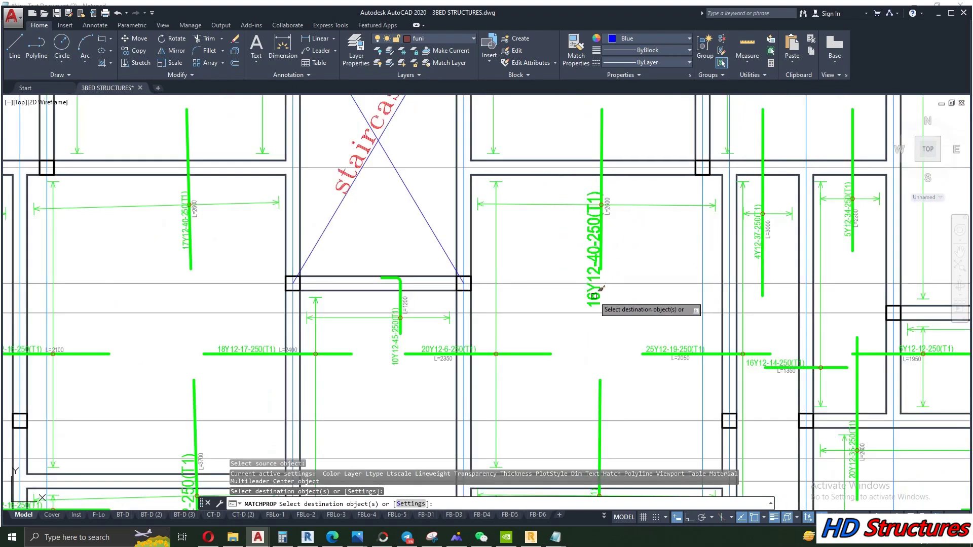
{"action": "scroll", "coordinate": [398, 223], "scroll_direction": "up", "scroll_amount": 3}
{"action": "left_click", "coordinate": [398, 223]}
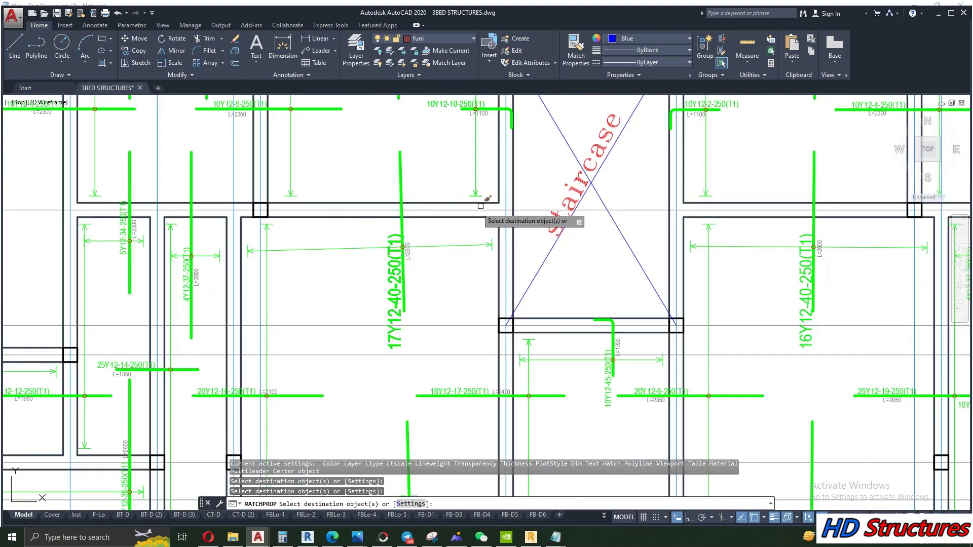
Step: Apply the same label properties to the 15Y12-31, 20Y12-12, 15Y12-4 and 20Y12-2 vertical bar labels between grids 2 and 4
{"action": "scroll", "coordinate": [413, 268], "scroll_direction": "down", "scroll_amount": 3}
{"action": "scroll", "coordinate": [324, 200], "scroll_direction": "up", "scroll_amount": 5}
{"action": "left_click", "coordinate": [322, 199]}
{"action": "scroll", "coordinate": [325, 203], "scroll_direction": "down", "scroll_amount": 3}
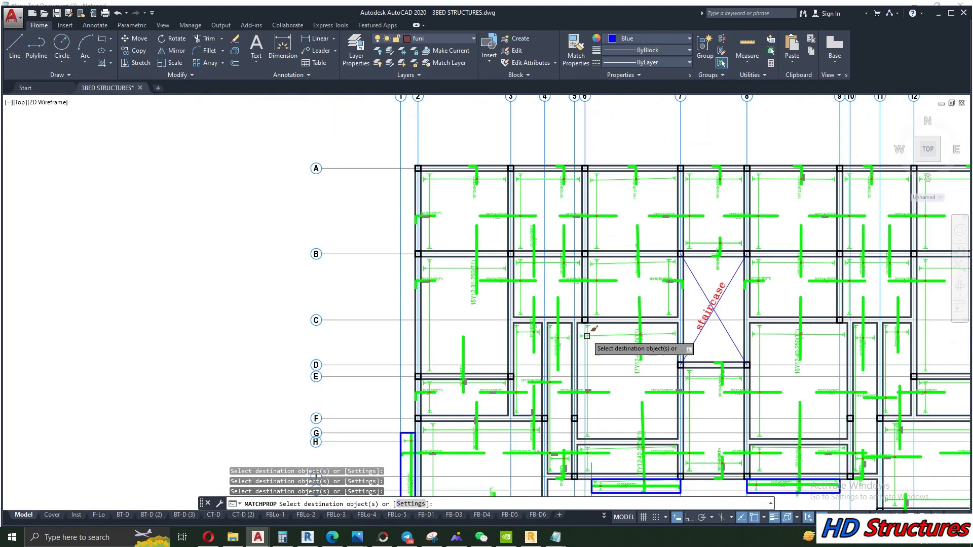
{"action": "scroll", "coordinate": [500, 355], "scroll_direction": "up", "scroll_amount": 3}
{"action": "scroll", "coordinate": [499, 355], "scroll_direction": "up", "scroll_amount": 3}
{"action": "left_click", "coordinate": [433, 363]}
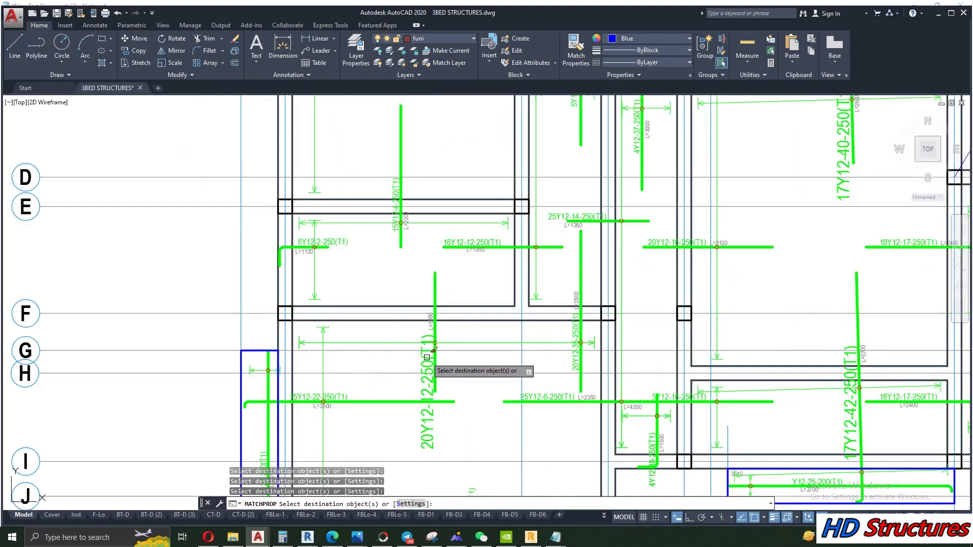
{"action": "left_click", "coordinate": [398, 190]}
{"action": "scroll", "coordinate": [392, 189], "scroll_direction": "down", "scroll_amount": 2}
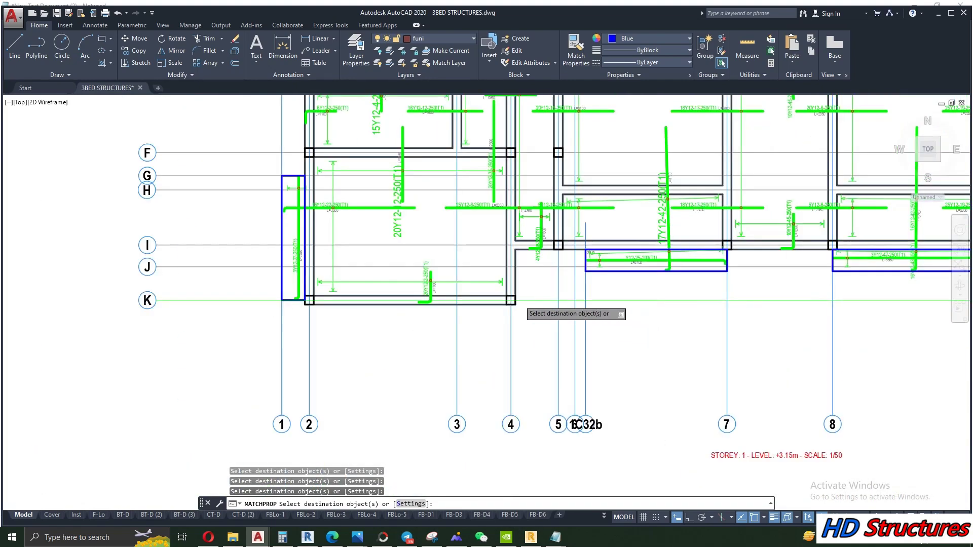
{"action": "scroll", "coordinate": [528, 299], "scroll_direction": "up", "scroll_amount": 2}
{"action": "left_click", "coordinate": [369, 243]}
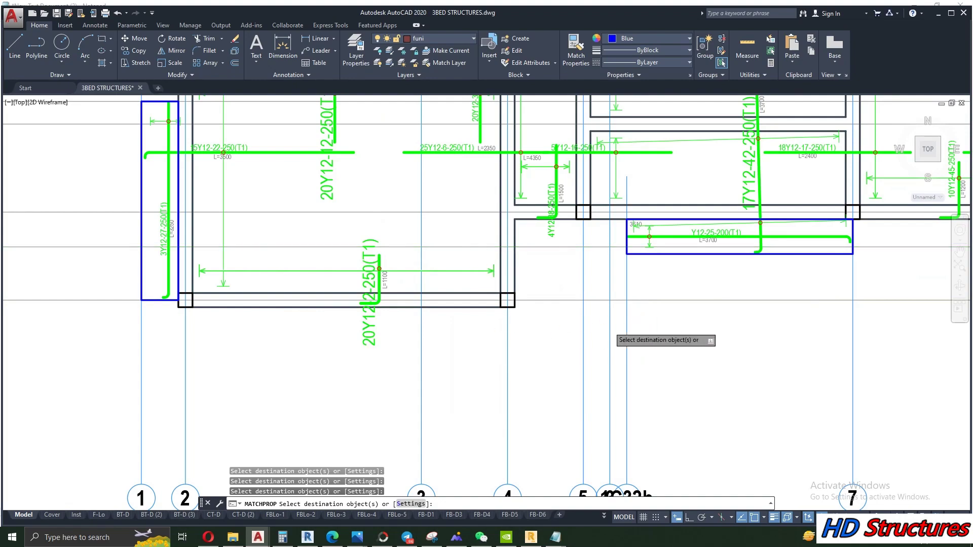
Step: Apply the same label properties to the two 15Y12-29-250(T1) labels and the 12Y12-29-250(T1) label along grid A between grids 2 and 7
{"action": "scroll", "coordinate": [637, 322], "scroll_direction": "down", "scroll_amount": 3}
{"action": "scroll", "coordinate": [485, 288], "scroll_direction": "up", "scroll_amount": 3}
{"action": "scroll", "coordinate": [522, 289], "scroll_direction": "up", "scroll_amount": 2}
{"action": "scroll", "coordinate": [712, 331], "scroll_direction": "down", "scroll_amount": 3}
{"action": "scroll", "coordinate": [549, 328], "scroll_direction": "up", "scroll_amount": 3}
{"action": "scroll", "coordinate": [588, 303], "scroll_direction": "down", "scroll_amount": 2}
{"action": "scroll", "coordinate": [576, 162], "scroll_direction": "down", "scroll_amount": 3}
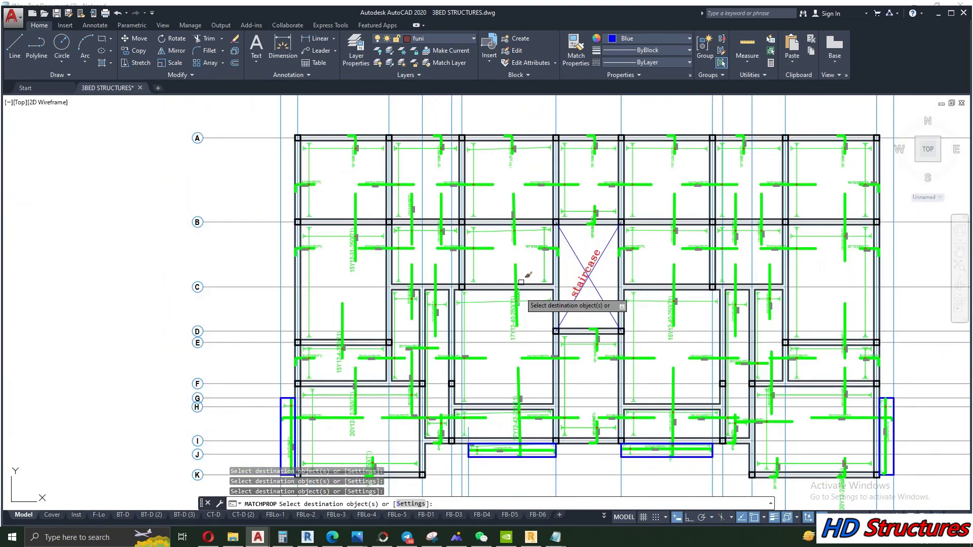
{"action": "scroll", "coordinate": [554, 243], "scroll_direction": "up", "scroll_amount": 5}
{"action": "left_click", "coordinate": [472, 221]}
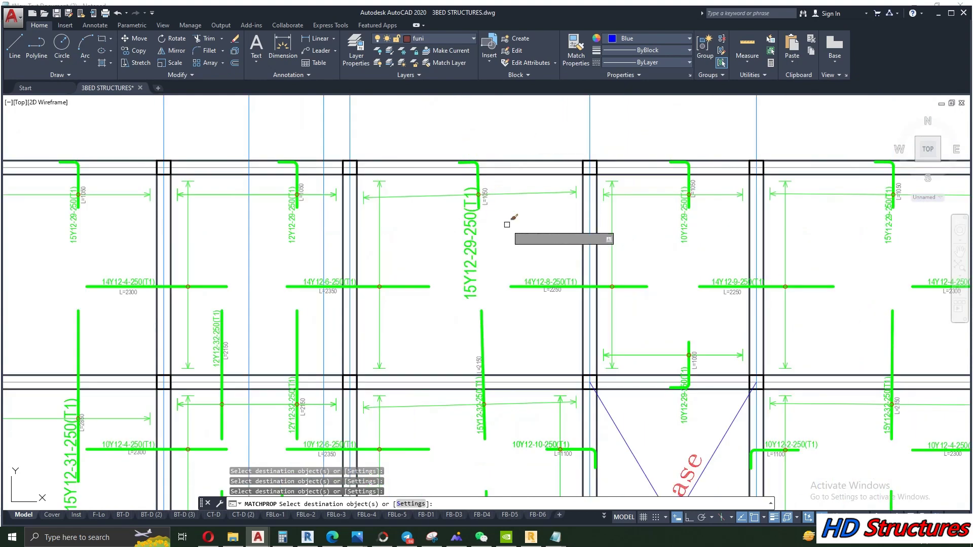
{"action": "left_click", "coordinate": [294, 220]}
{"action": "left_click", "coordinate": [78, 218]}
{"action": "scroll", "coordinate": [512, 182], "scroll_direction": "down", "scroll_amount": 2}
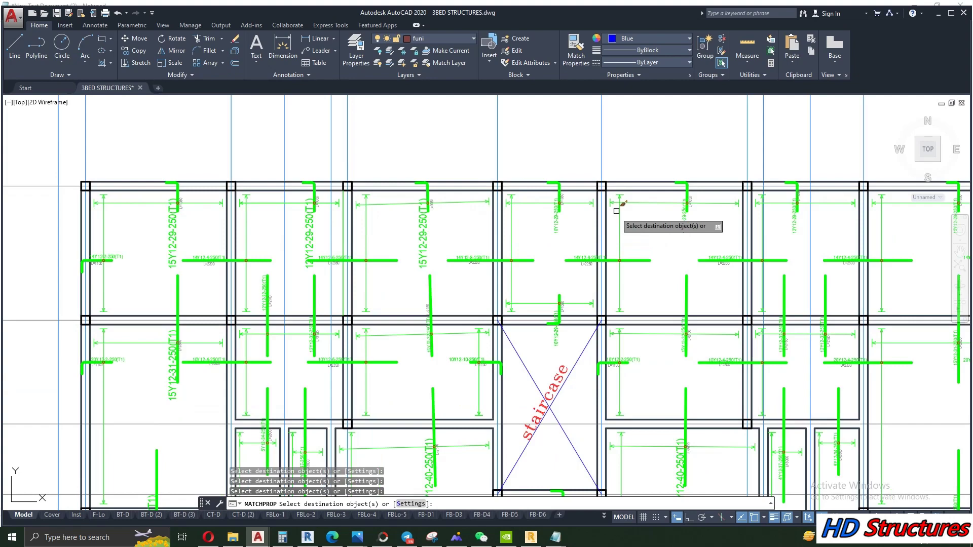
Step: Apply the same label properties to the 10Y12-29, 12Y12-29 and both 15Y12-29 bar labels along grid A between grids 7 and 13
{"action": "scroll", "coordinate": [617, 202], "scroll_direction": "up", "scroll_amount": 3}
{"action": "left_click", "coordinate": [517, 231]}
{"action": "scroll", "coordinate": [557, 219], "scroll_direction": "down", "scroll_amount": 2}
{"action": "scroll", "coordinate": [624, 223], "scroll_direction": "up", "scroll_amount": 3}
{"action": "left_click", "coordinate": [640, 226]}
{"action": "scroll", "coordinate": [639, 223], "scroll_direction": "down", "scroll_amount": 2}
{"action": "scroll", "coordinate": [669, 218], "scroll_direction": "up", "scroll_amount": 3}
{"action": "left_click", "coordinate": [690, 216]}
{"action": "scroll", "coordinate": [615, 202], "scroll_direction": "down", "scroll_amount": 2}
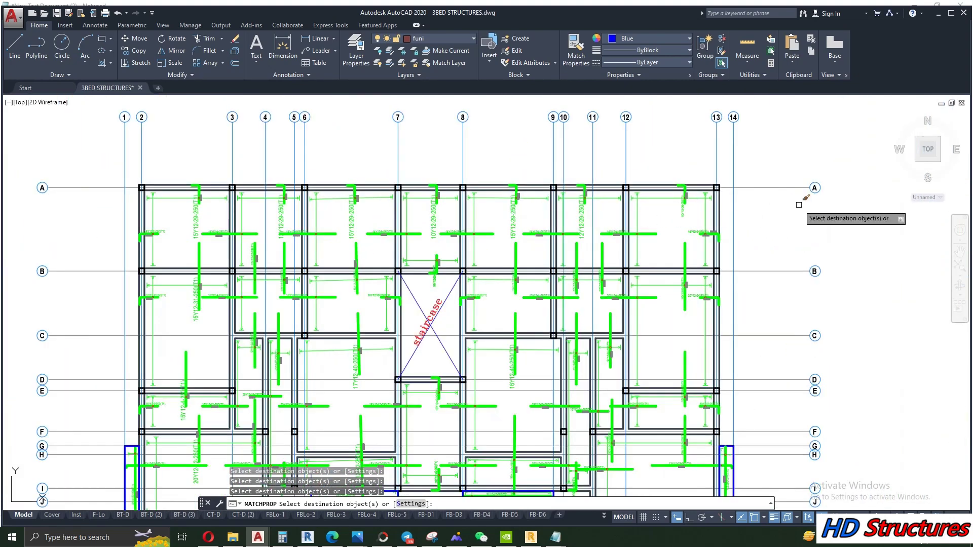
{"action": "scroll", "coordinate": [804, 202], "scroll_direction": "up", "scroll_amount": 3}
{"action": "left_click", "coordinate": [541, 222]}
Step: Apply the same label properties to the 15Y12-42-250(T1) and 20Y12-12-250(T1) labels between grids 12 and 13
{"action": "scroll", "coordinate": [570, 206], "scroll_direction": "down", "scroll_amount": 4}
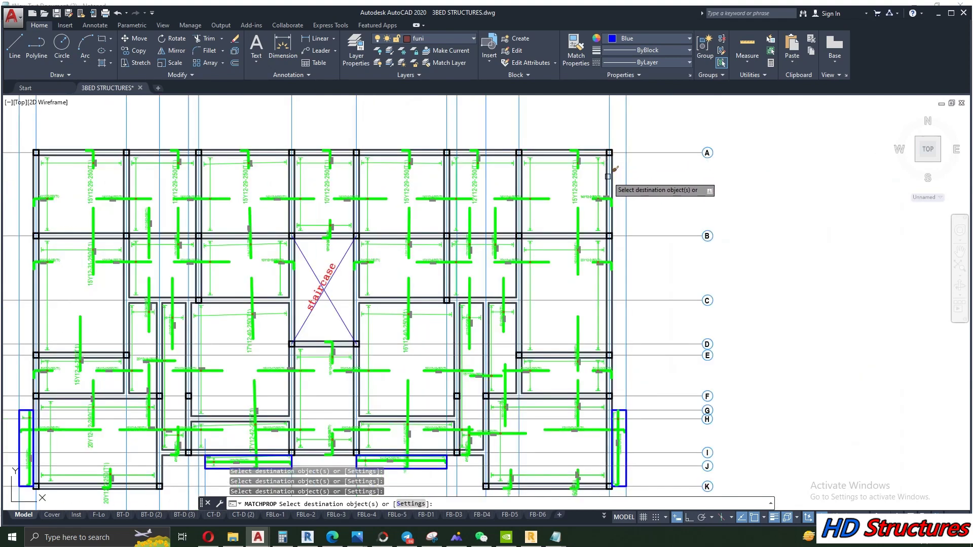
{"action": "scroll", "coordinate": [624, 242], "scroll_direction": "up", "scroll_amount": 5}
{"action": "left_click", "coordinate": [628, 208]}
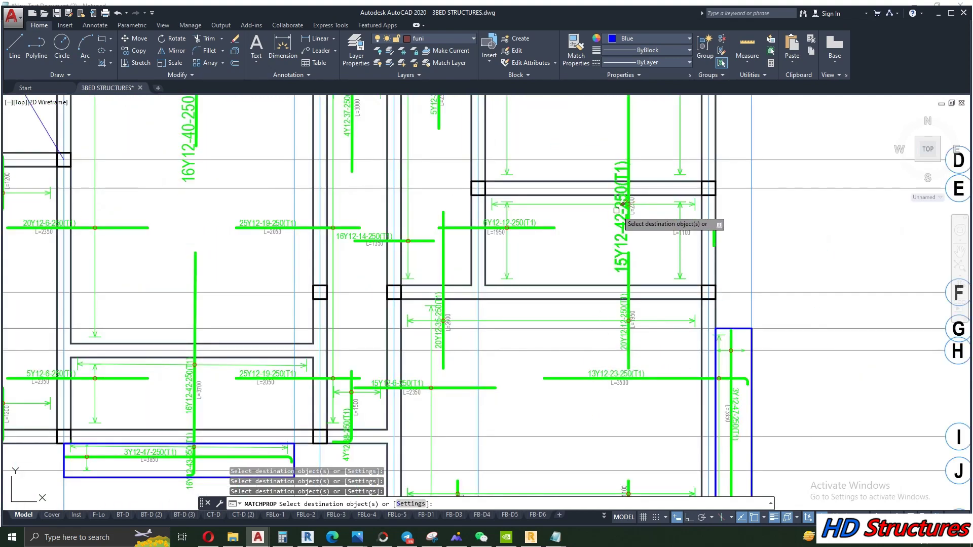
{"action": "left_click", "coordinate": [630, 330]}
{"action": "left_click", "coordinate": [631, 333]}
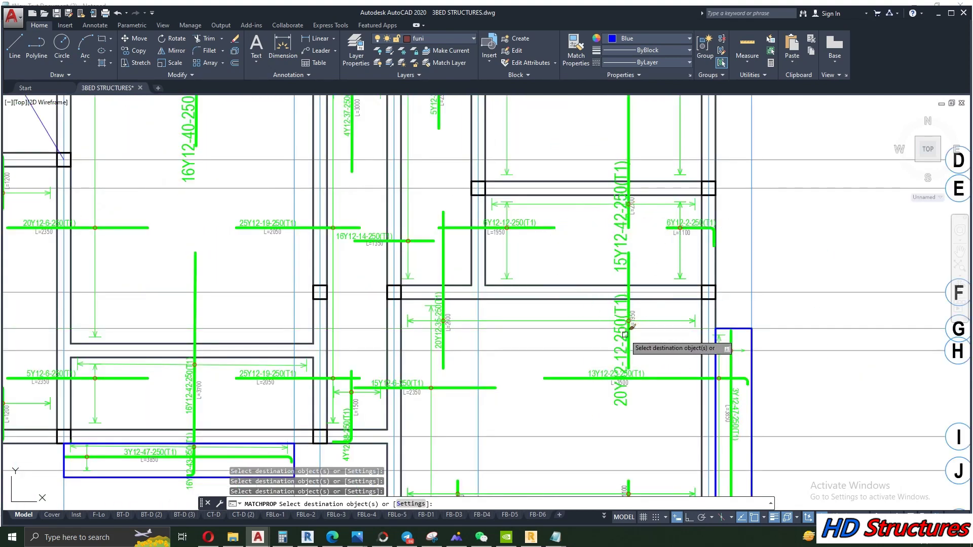
Step: Apply the same label properties to the 20Y12-2-250(T1) label on grid K between grids 11 and 12
{"action": "scroll", "coordinate": [578, 276], "scroll_direction": "down", "scroll_amount": 2}
{"action": "scroll", "coordinate": [563, 258], "scroll_direction": "down", "scroll_amount": 2}
{"action": "scroll", "coordinate": [412, 348], "scroll_direction": "up", "scroll_amount": 2}
{"action": "scroll", "coordinate": [534, 393], "scroll_direction": "up", "scroll_amount": 2}
{"action": "scroll", "coordinate": [702, 394], "scroll_direction": "up", "scroll_amount": 2}
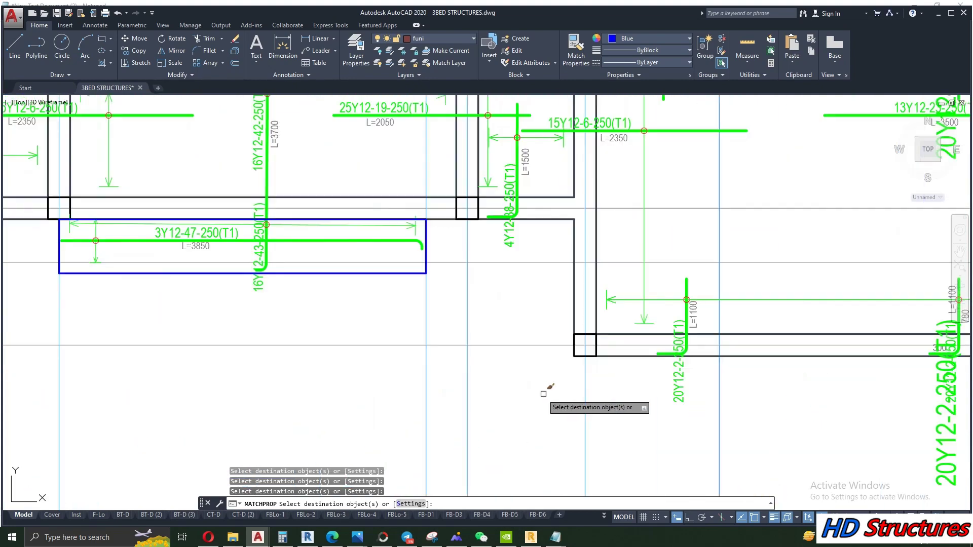
{"action": "left_click", "coordinate": [702, 393]}
{"action": "left_click", "coordinate": [666, 384]}
{"action": "scroll", "coordinate": [568, 363], "scroll_direction": "down", "scroll_amount": 3}
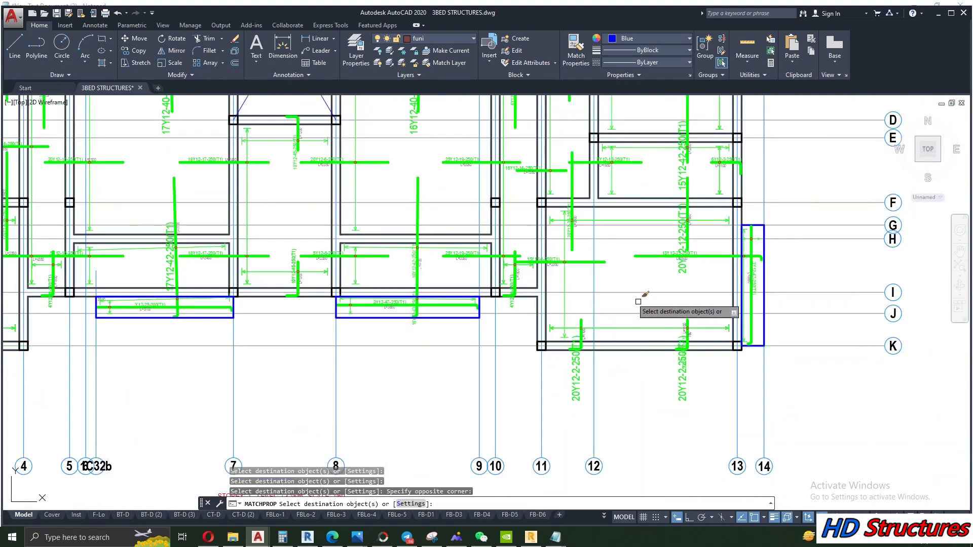
Step: Apply the same label properties to the 3Y12-47-250(T1) label near grid 14 and the 3Y12-27-250(T1) label near grid 1
{"action": "scroll", "coordinate": [659, 281], "scroll_direction": "down", "scroll_amount": 2}
{"action": "scroll", "coordinate": [745, 282], "scroll_direction": "up", "scroll_amount": 3}
{"action": "scroll", "coordinate": [527, 370], "scroll_direction": "up", "scroll_amount": 5}
{"action": "left_click", "coordinate": [710, 276]}
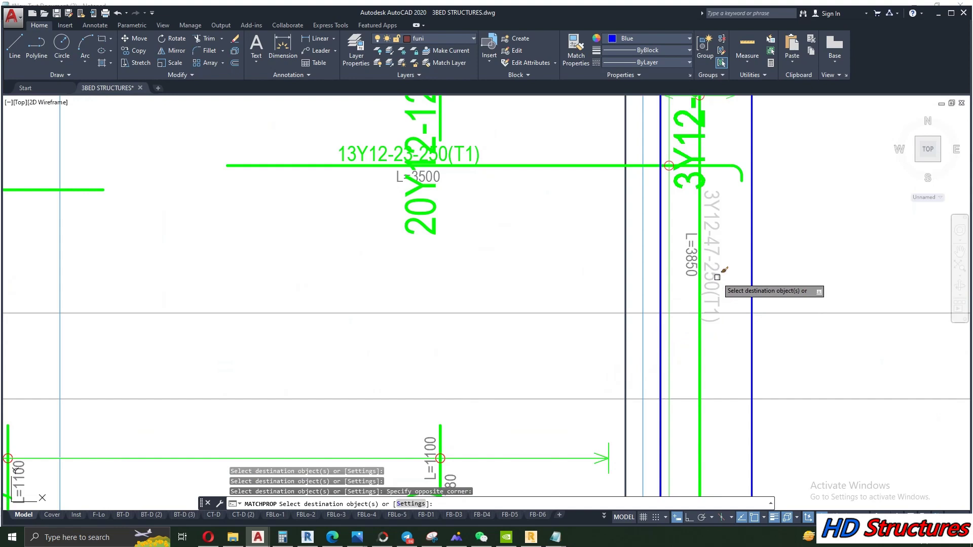
{"action": "scroll", "coordinate": [708, 256], "scroll_direction": "down", "scroll_amount": 5}
{"action": "scroll", "coordinate": [341, 320], "scroll_direction": "down", "scroll_amount": 4}
{"action": "scroll", "coordinate": [280, 321], "scroll_direction": "up", "scroll_amount": 5}
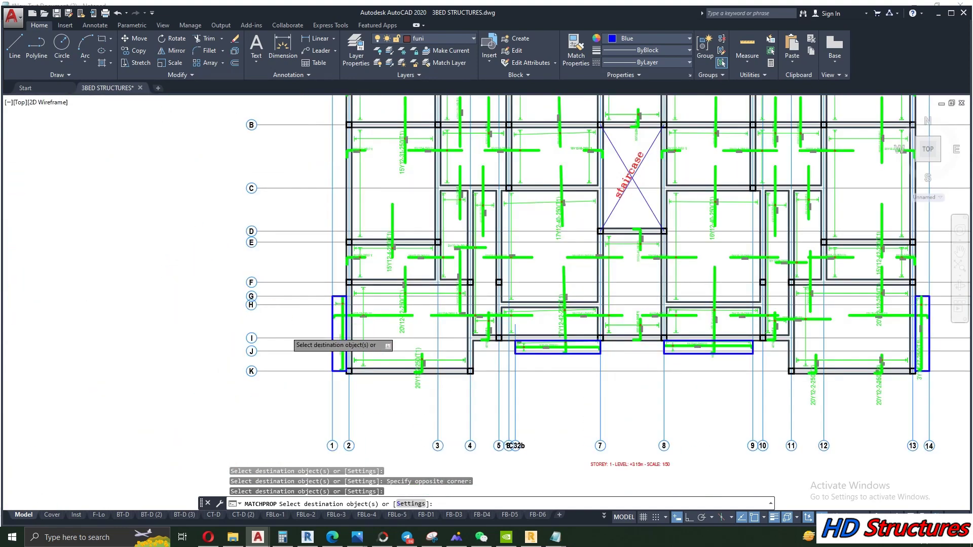
{"action": "left_click", "coordinate": [417, 353]}
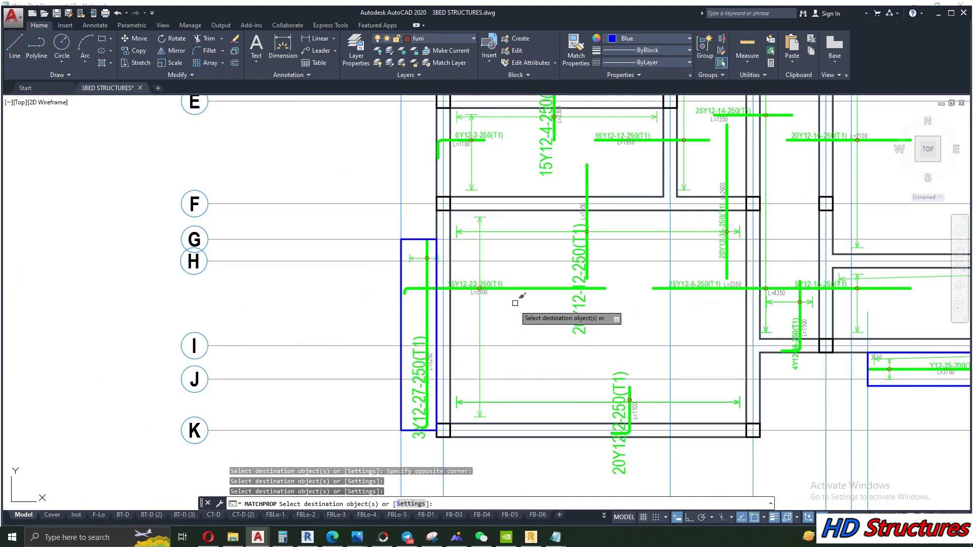
Step: Apply the same label properties to the 4Y12-37-250(T1) and 5Y12-34-250(T1) labels in the narrow panels below grid C near grid 4
{"action": "scroll", "coordinate": [537, 307], "scroll_direction": "down", "scroll_amount": 2}
{"action": "left_click", "coordinate": [562, 316]}
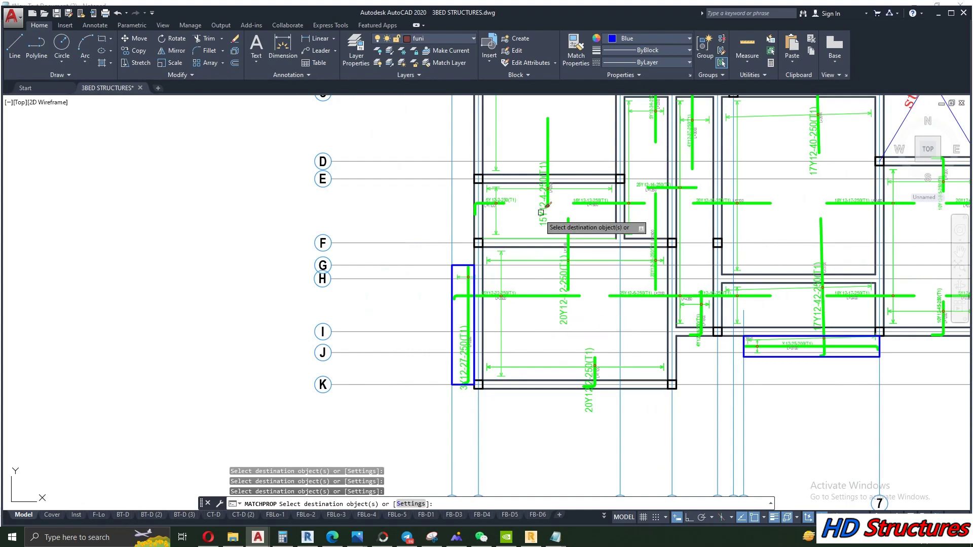
{"action": "scroll", "coordinate": [608, 213], "scroll_direction": "up", "scroll_amount": 2}
{"action": "scroll", "coordinate": [598, 235], "scroll_direction": "down", "scroll_amount": 2}
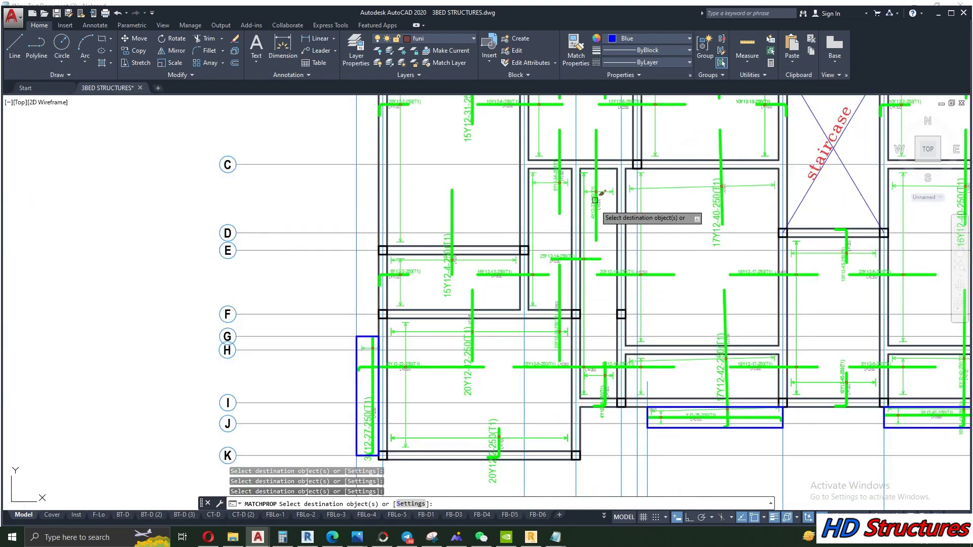
{"action": "scroll", "coordinate": [590, 223], "scroll_direction": "up", "scroll_amount": 8}
{"action": "left_click", "coordinate": [427, 155]}
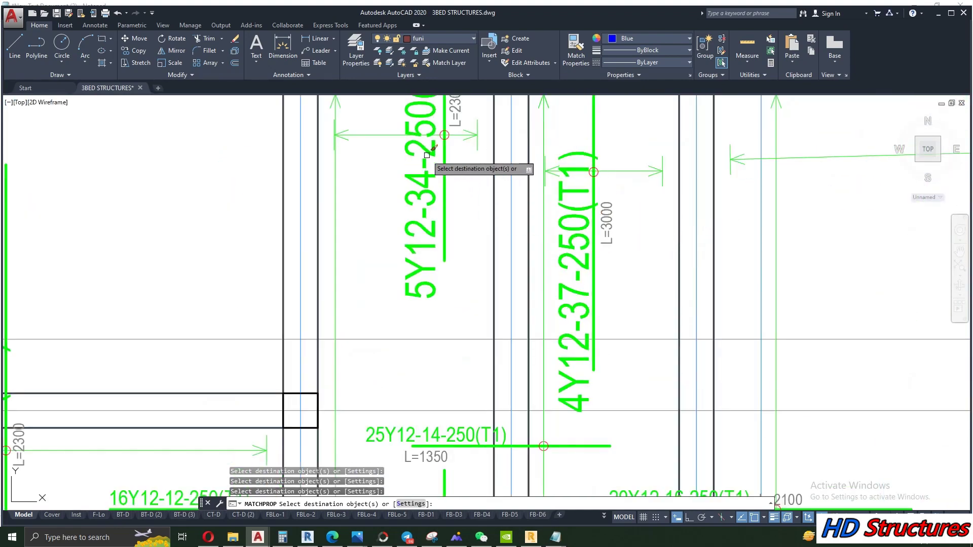
Step: Apply the same label properties to the 12Y12-32, 15Y12-32 and 10Y12-29 bar labels crossing grid B between grids 3 and 8
{"action": "scroll", "coordinate": [440, 238], "scroll_direction": "down", "scroll_amount": 6}
{"action": "scroll", "coordinate": [436, 236], "scroll_direction": "up", "scroll_amount": 7}
{"action": "left_click", "coordinate": [426, 152]}
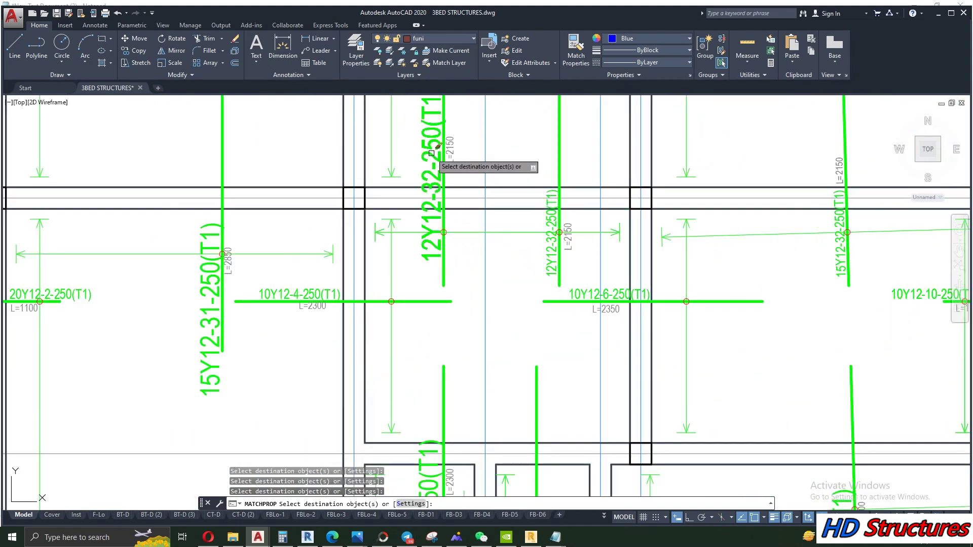
{"action": "scroll", "coordinate": [372, 348], "scroll_direction": "down", "scroll_amount": 5}
{"action": "left_click", "coordinate": [457, 208]}
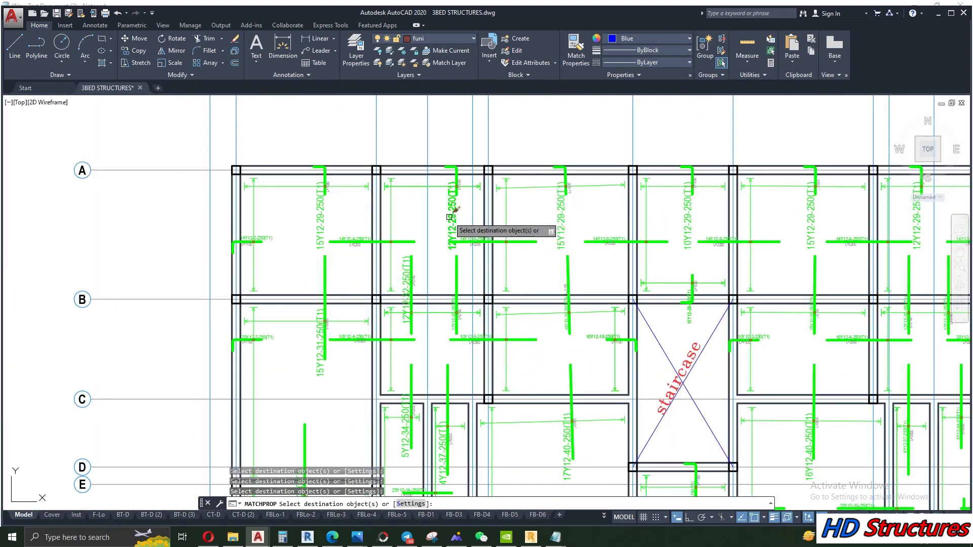
{"action": "scroll", "coordinate": [558, 304], "scroll_direction": "up", "scroll_amount": 5}
{"action": "left_click", "coordinate": [534, 342]}
{"action": "scroll", "coordinate": [527, 304], "scroll_direction": "down", "scroll_amount": 6}
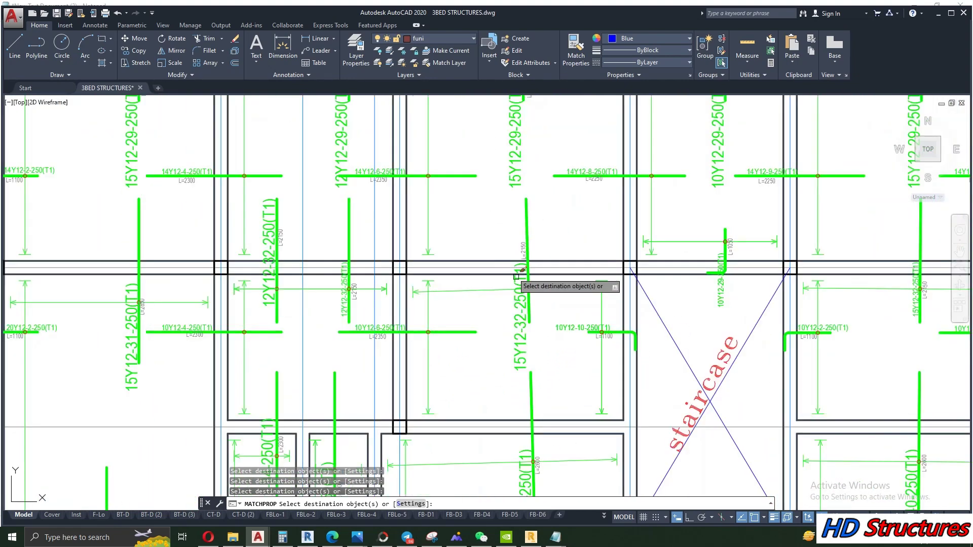
{"action": "scroll", "coordinate": [656, 281], "scroll_direction": "up", "scroll_amount": 5}
{"action": "left_click", "coordinate": [659, 311]}
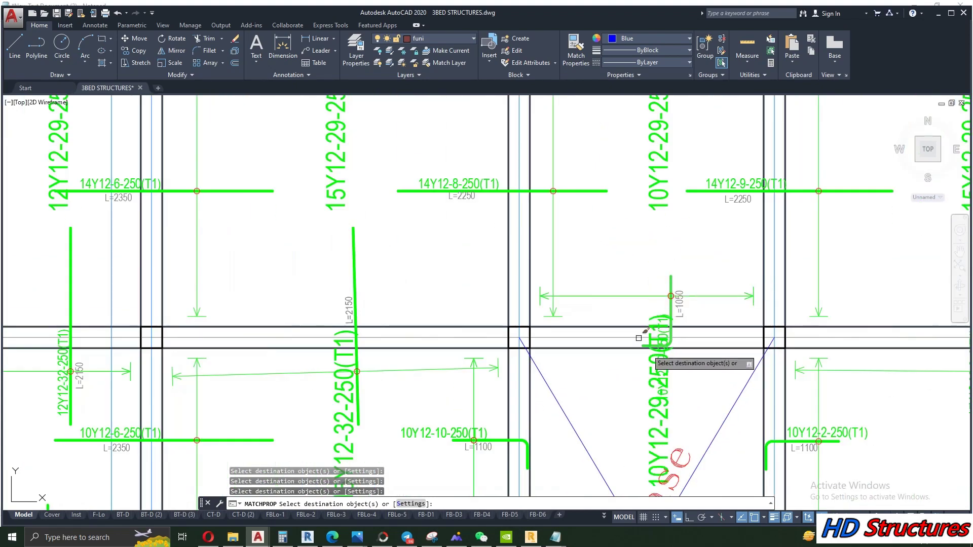